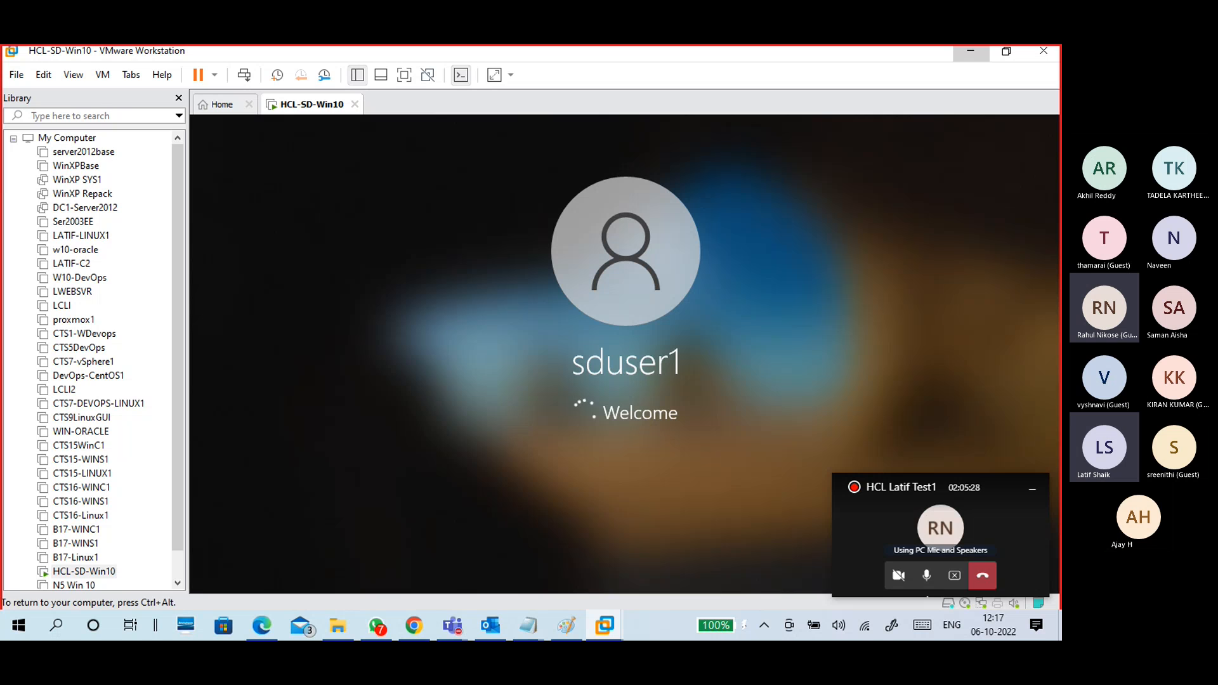
# Step: Release input from the VM and close the Library pane so the HCL-SD-Win10 guest fills the window
pyautogui.hotkey('ctrl', 'alt')
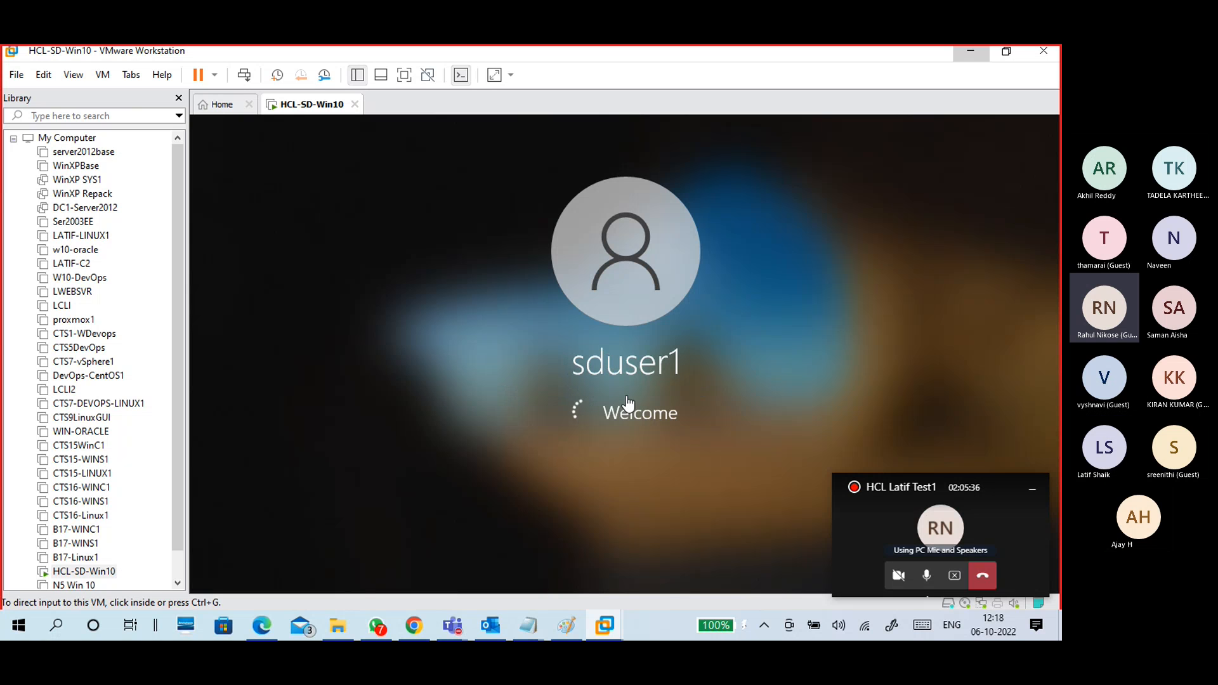
pyautogui.click(178, 98)
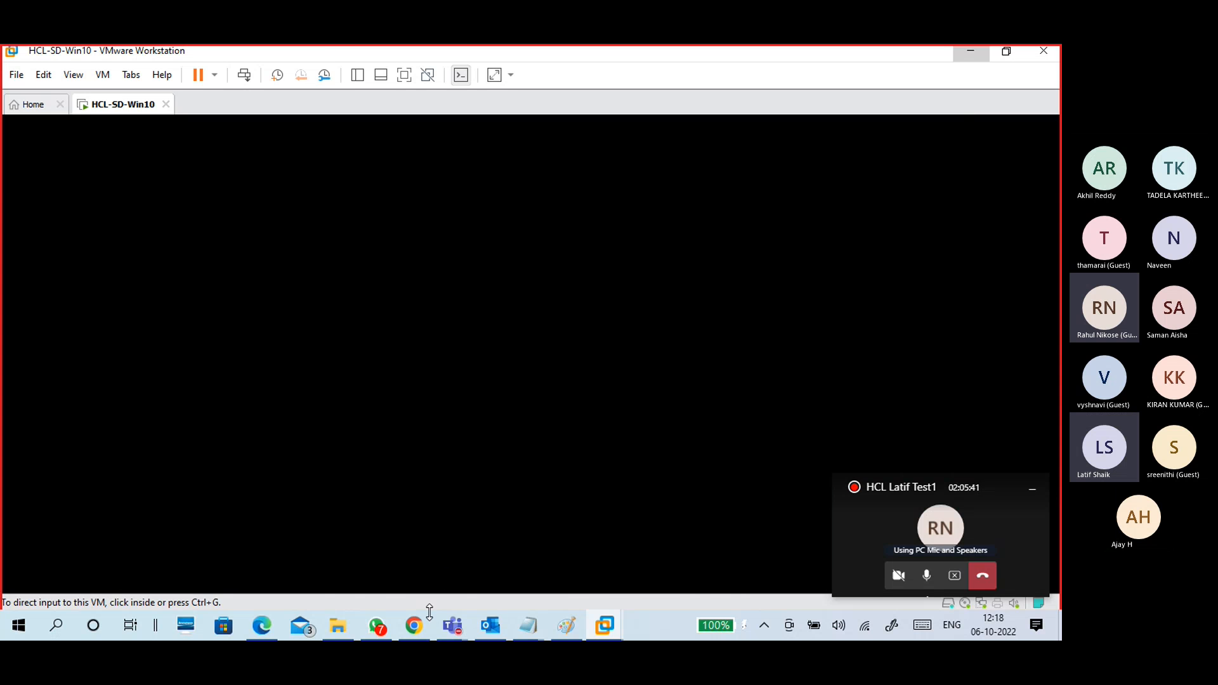
# Step: View the title and PC-A/PC-B diagram slides of the Network File Sharing presentation, then minimise Chrome
pyautogui.click(416, 627)
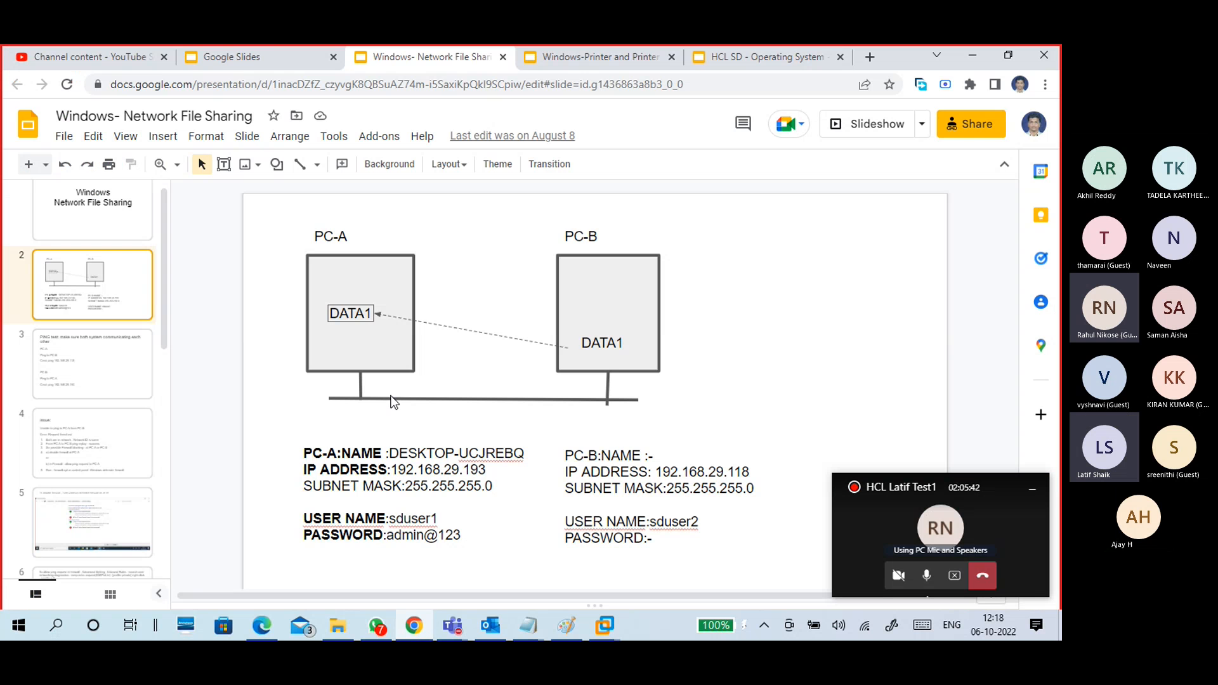
pyautogui.click(272, 54)
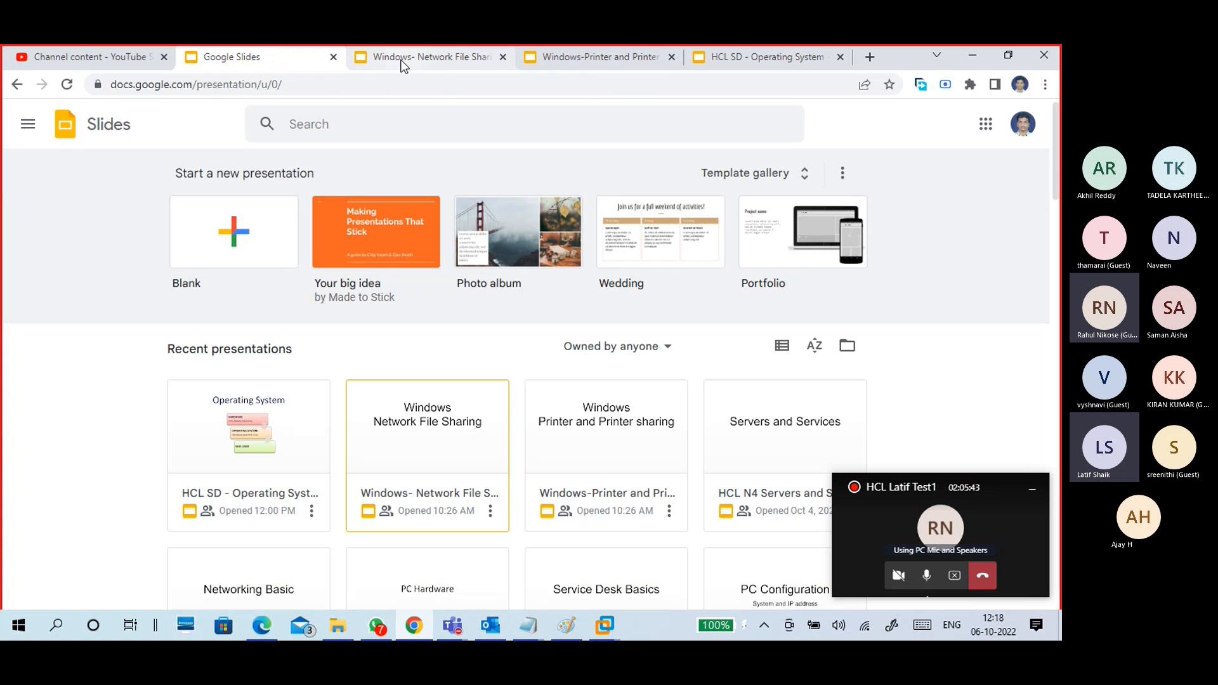
pyautogui.click(465, 60)
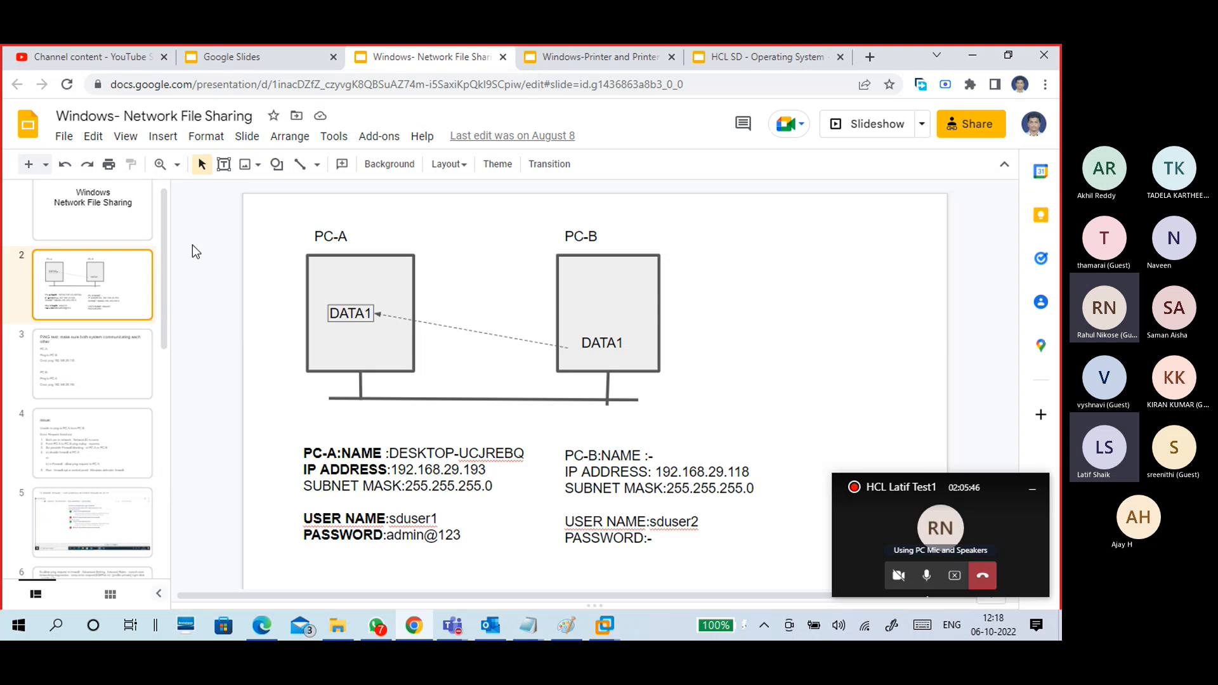
pyautogui.click(135, 234)
pyautogui.click(129, 283)
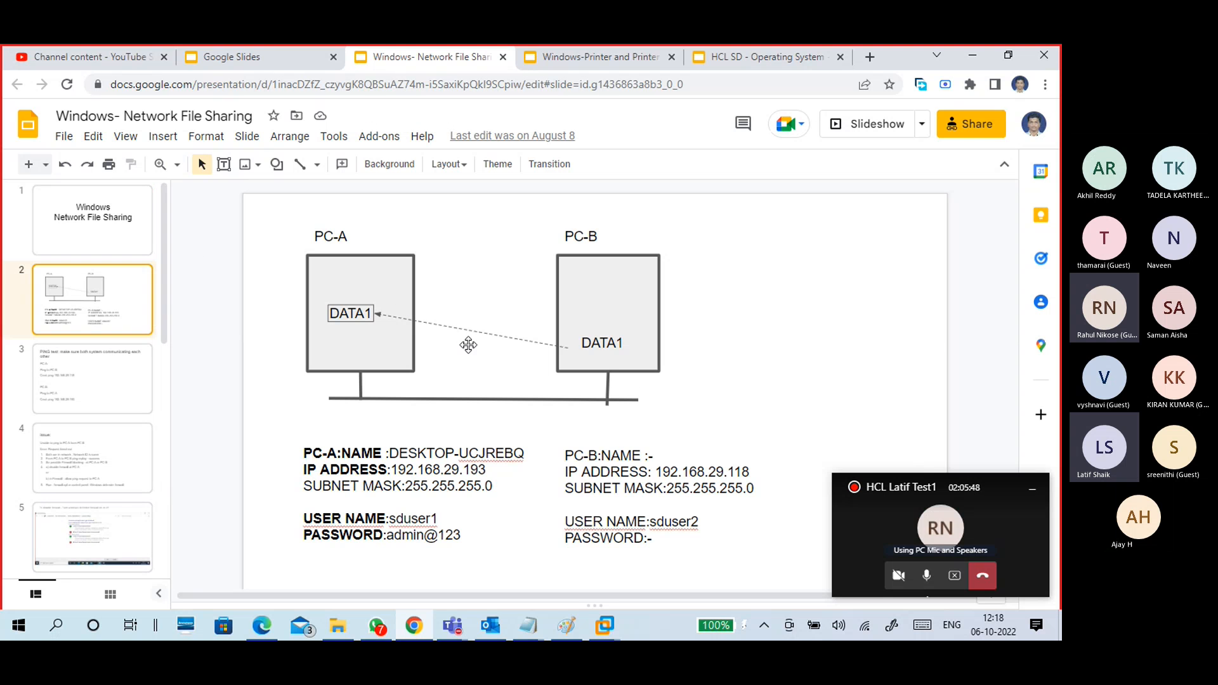
pyautogui.click(976, 53)
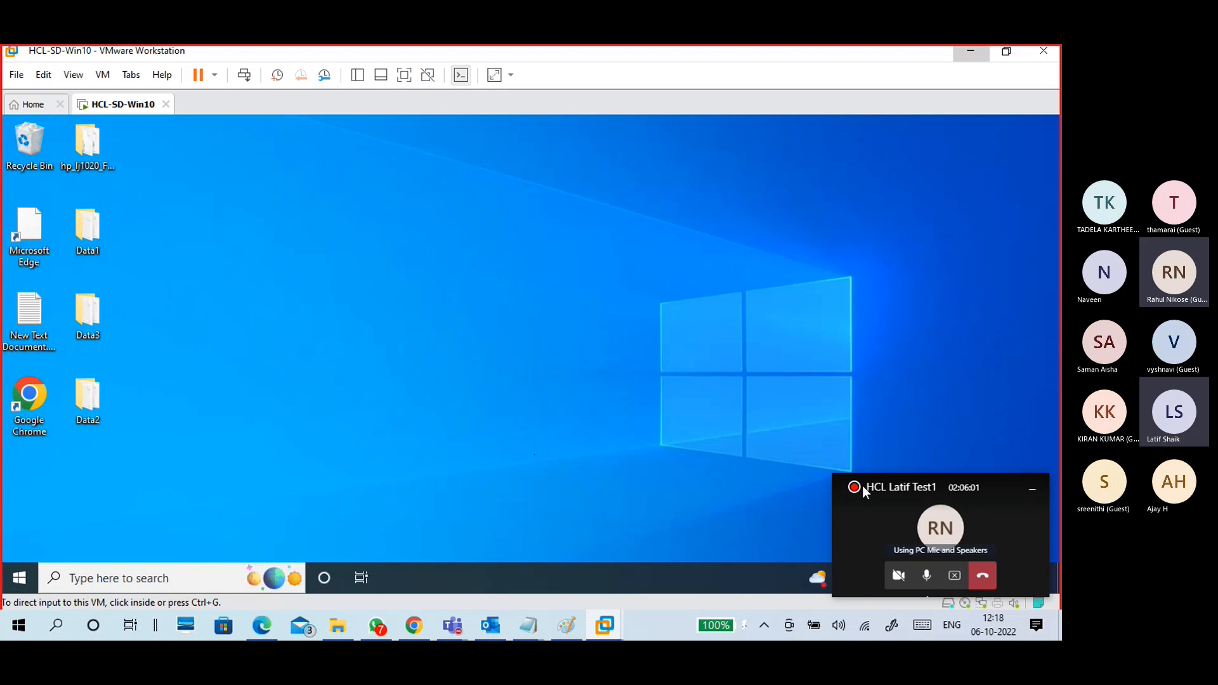
# Step: Hide the meeting mini window and re-maximise VMware on the HCL-SD-Win10 tab, then bring Paint forward
pyautogui.click(1027, 489)
pyautogui.click(1029, 494)
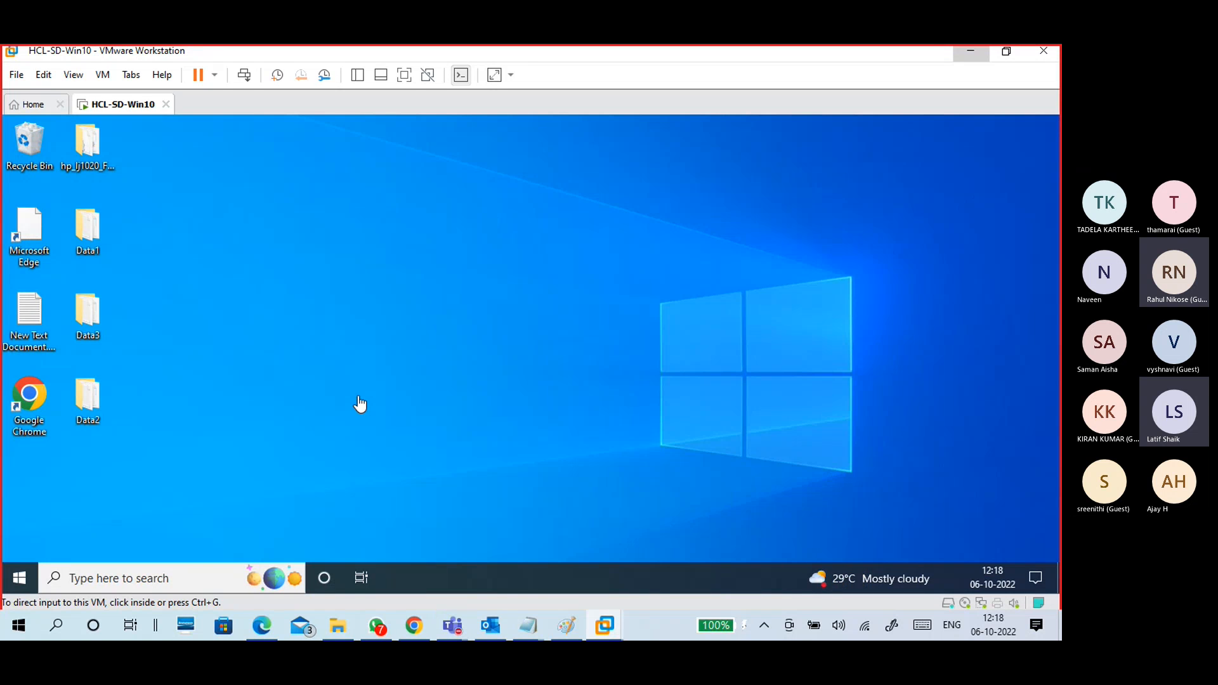
pyautogui.click(1006, 51)
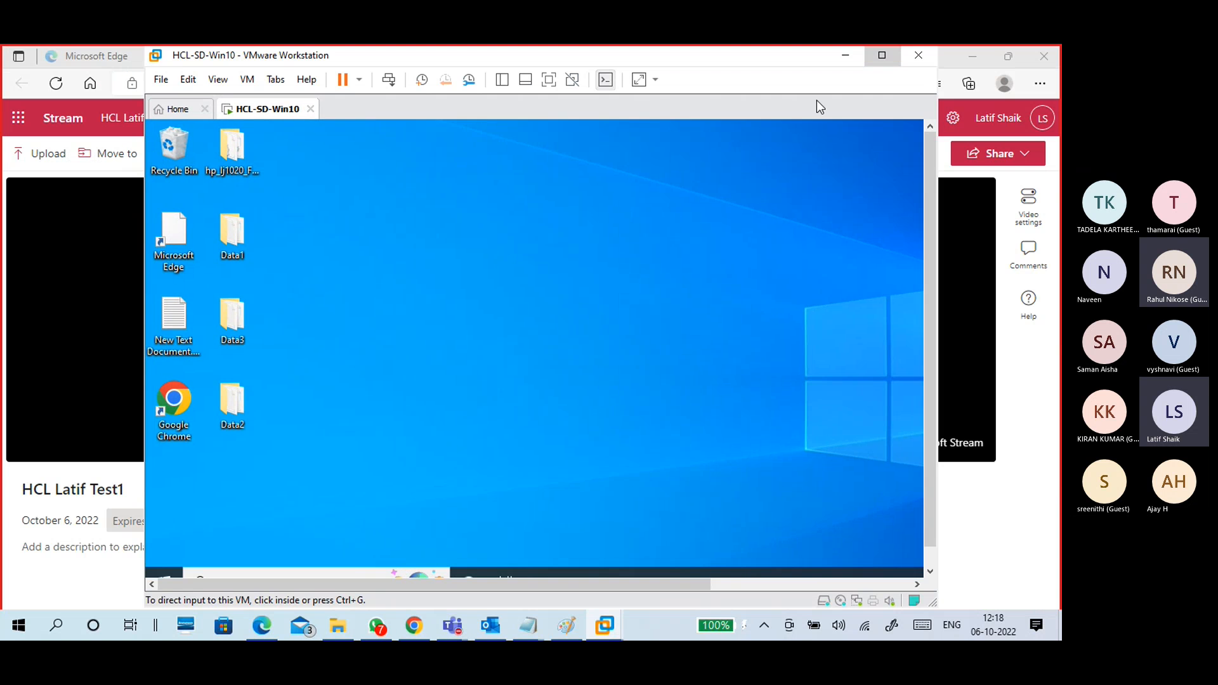
pyautogui.click(882, 55)
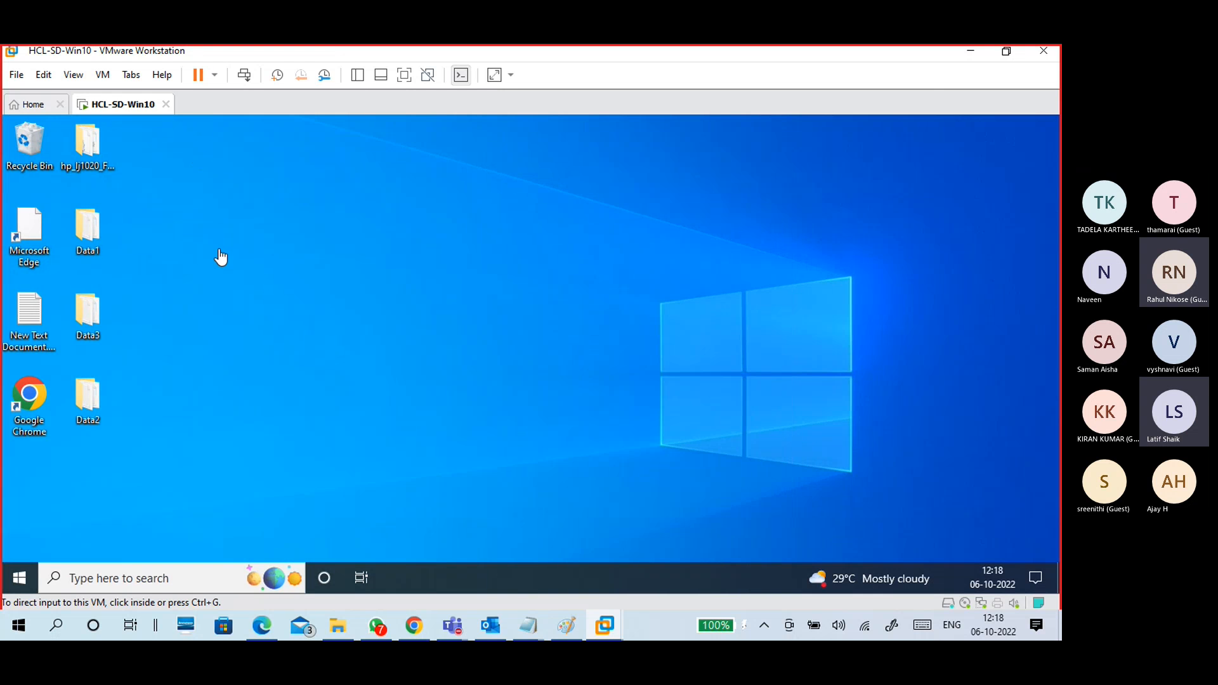
pyautogui.click(35, 104)
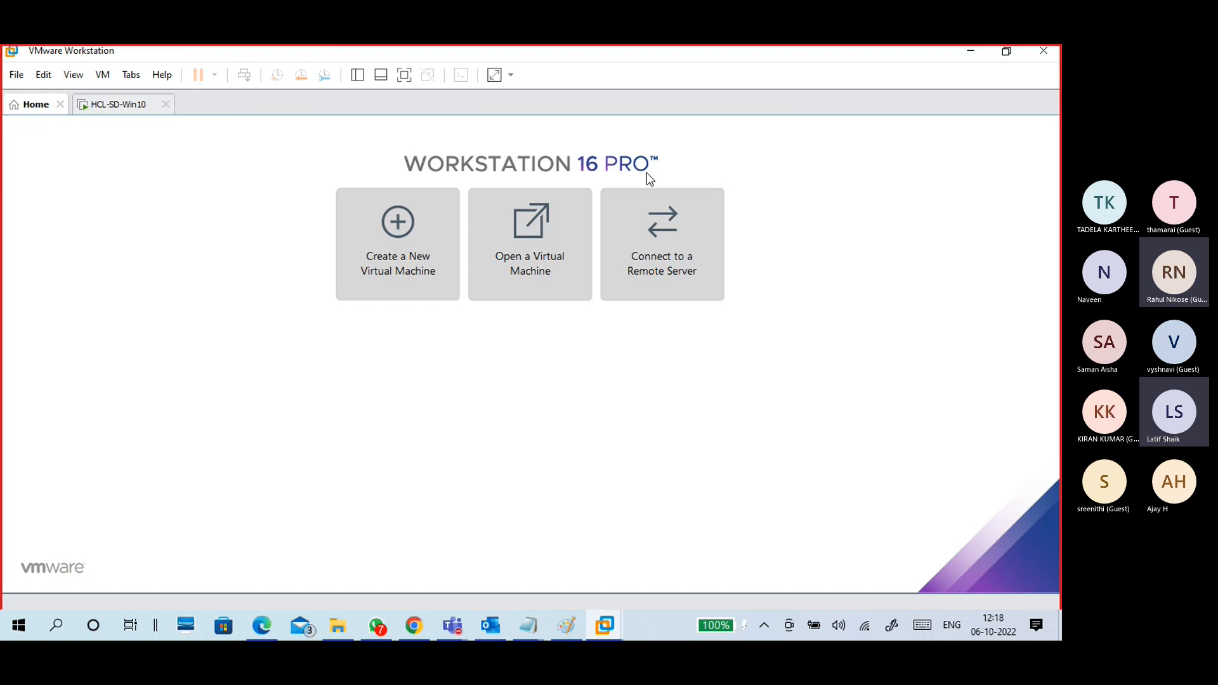
pyautogui.click(111, 106)
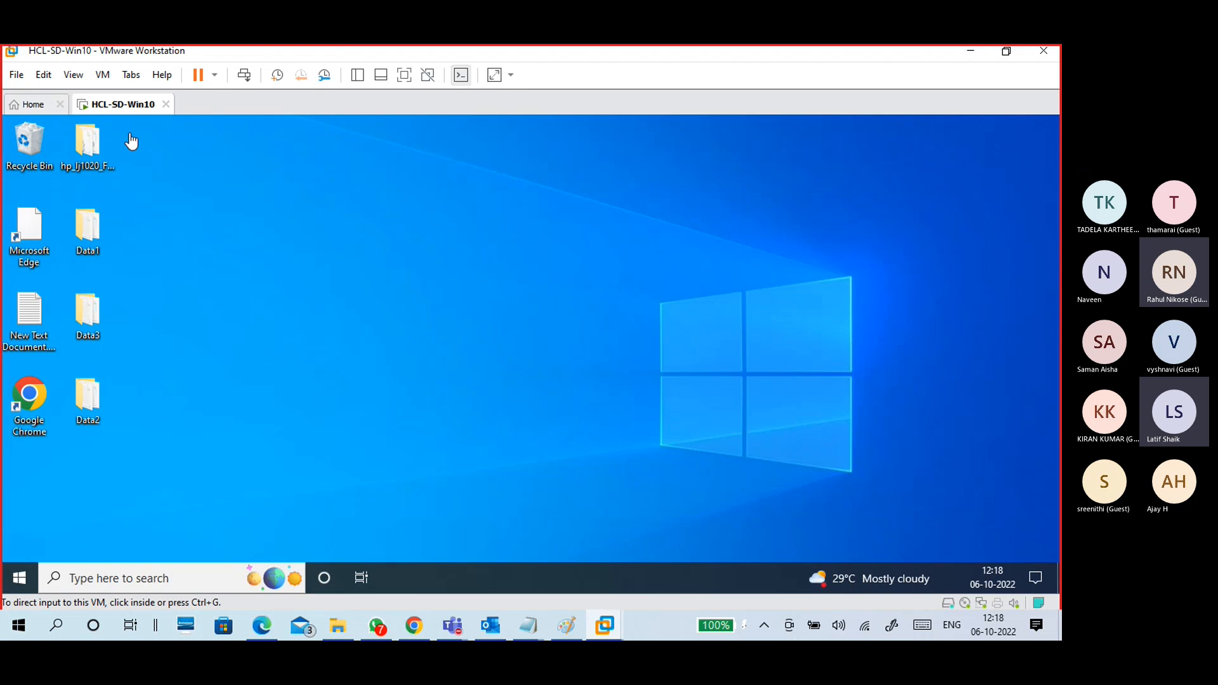
pyautogui.click(568, 626)
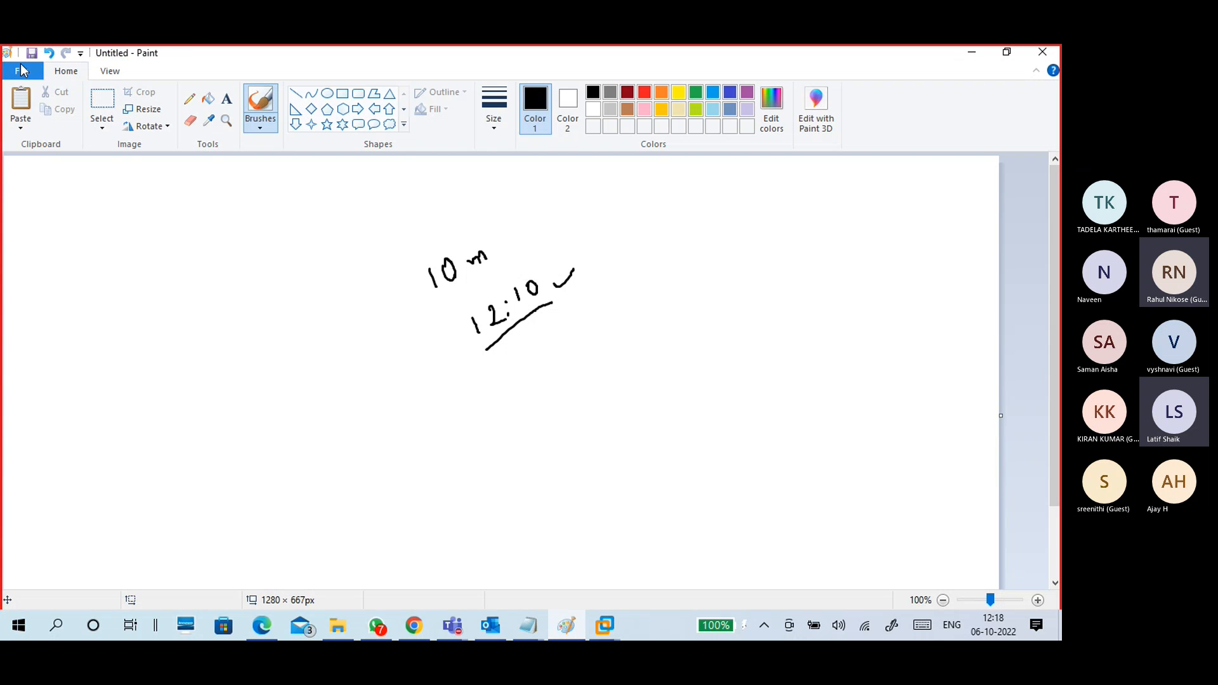
# Step: Start a new Paint canvas without saving and draw a large rectangle across it
pyautogui.click(22, 71)
pyautogui.click(41, 97)
pyautogui.click(555, 335)
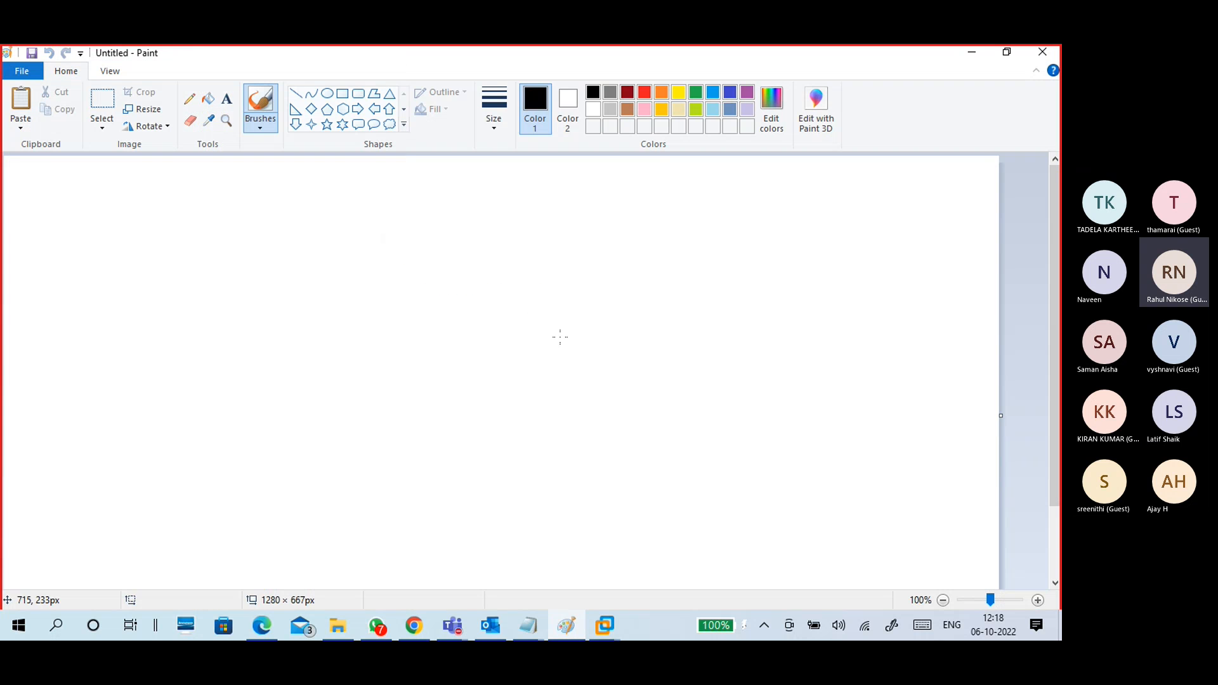
pyautogui.click(342, 93)
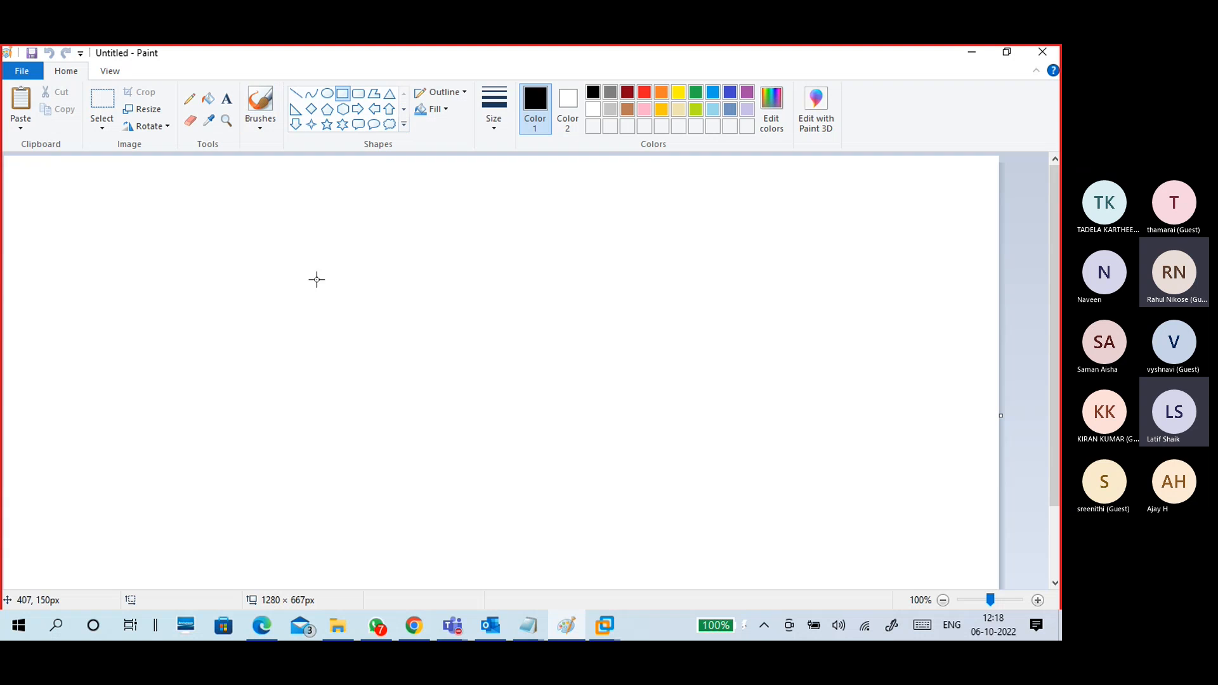
pyautogui.moveTo(125, 223); pyautogui.dragTo(664, 547)
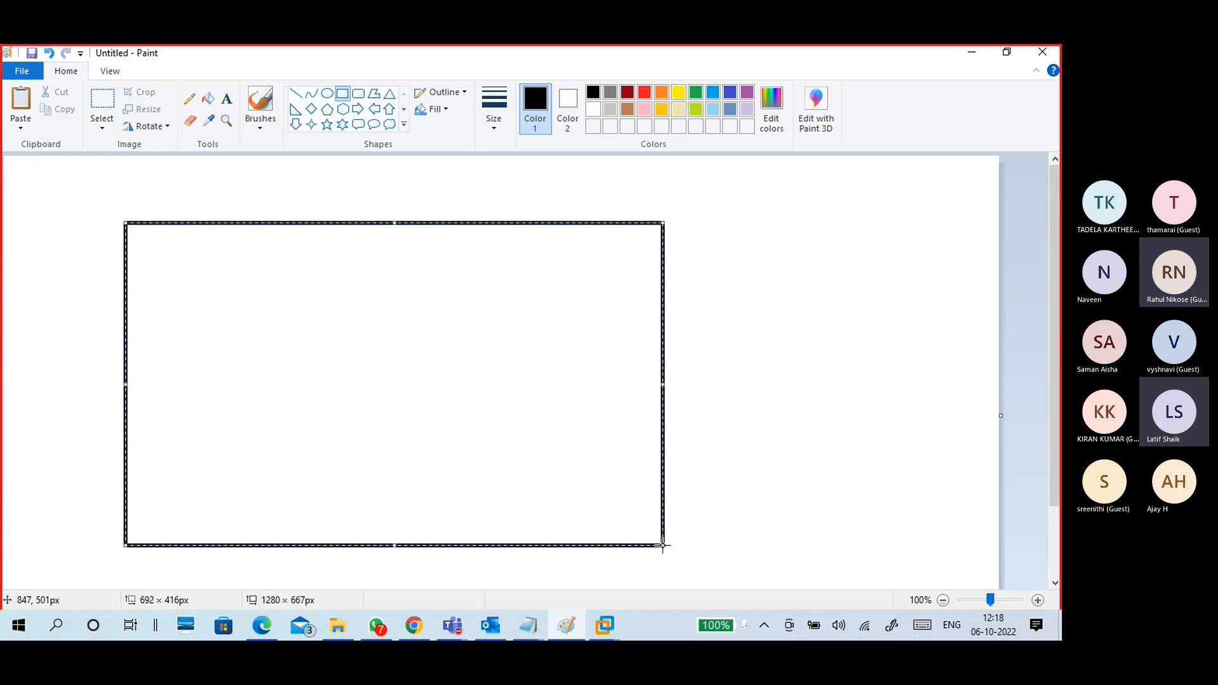
# Step: Handwrite a w10 label with the brush to the left of the large rectangle
pyautogui.click(260, 126)
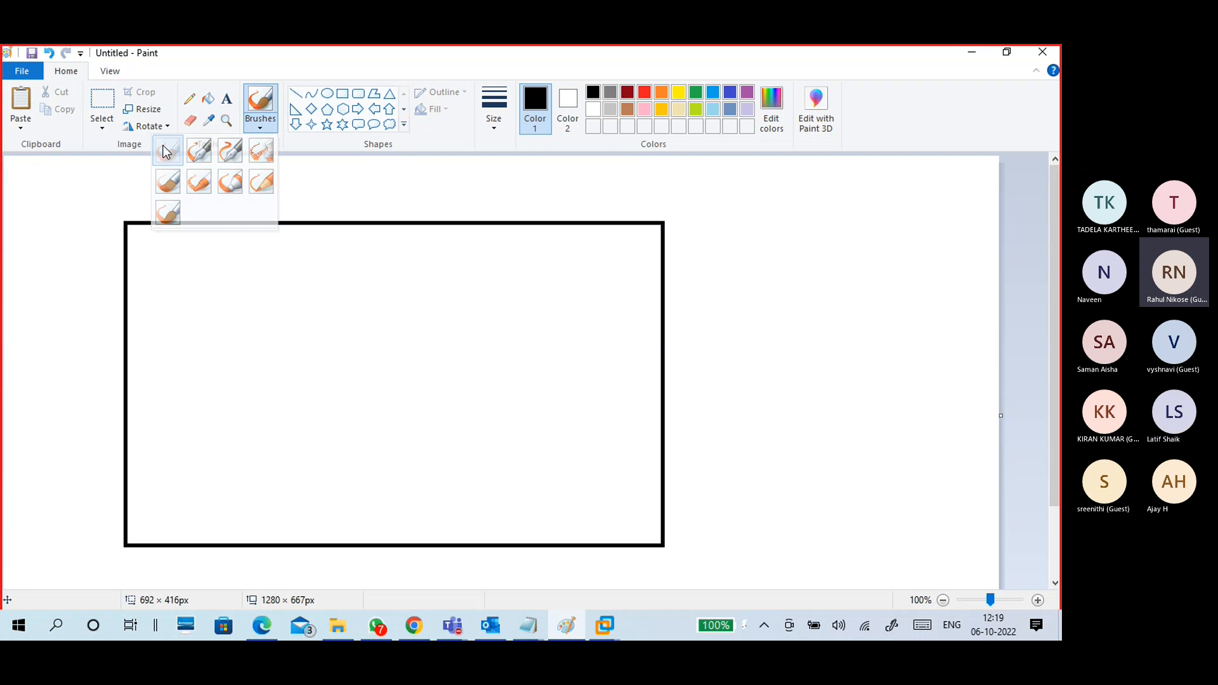
pyautogui.click(168, 149)
pyautogui.moveTo(33, 274)
pyautogui.mouseDown()
pyautogui.moveTo(28, 259)
pyautogui.moveTo(61, 243)
pyautogui.moveTo(48, 298)
pyautogui.mouseUp()
pyautogui.moveTo(46, 276)
pyautogui.mouseDown()
pyautogui.moveTo(62, 292)
pyautogui.moveTo(86, 262)
pyautogui.mouseUp()
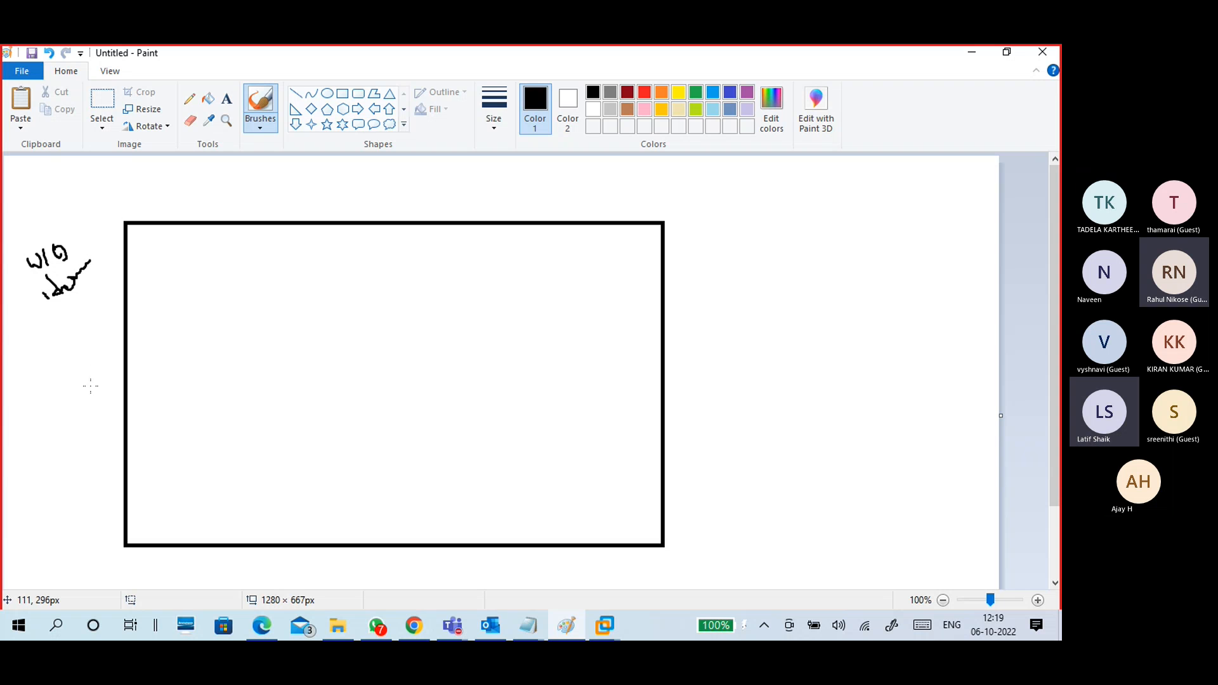
# Step: Draw a small box inside the large rectangle and write vm above it
pyautogui.click(343, 94)
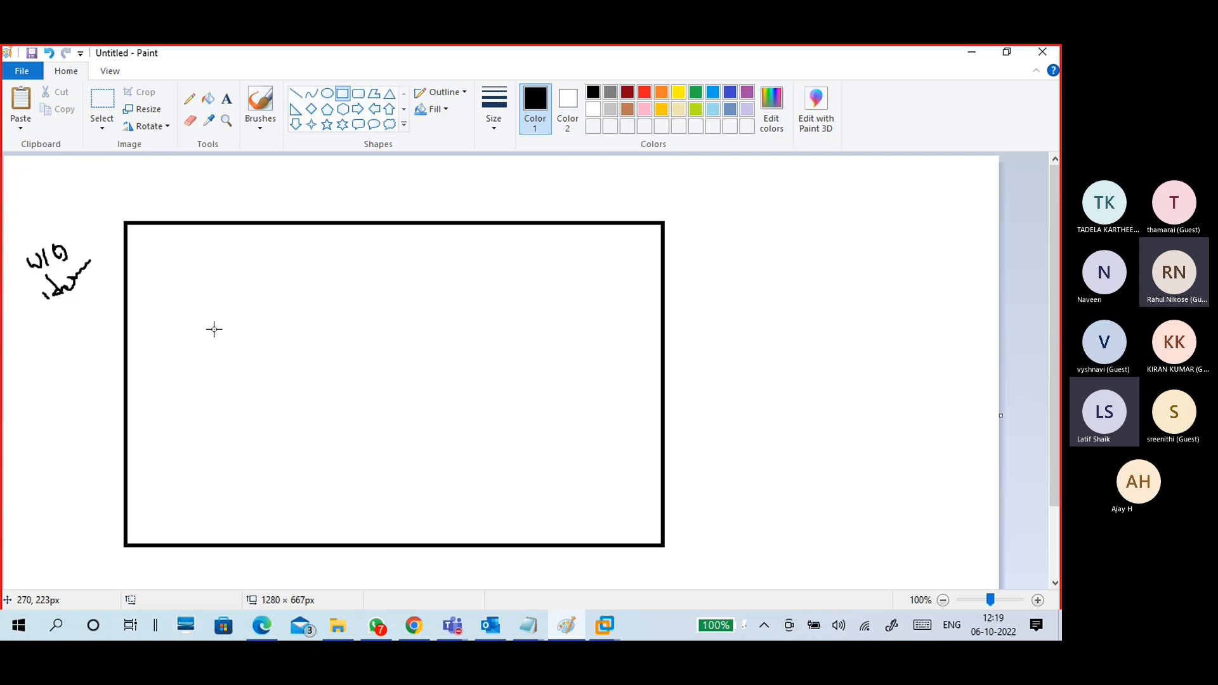
pyautogui.click(181, 273)
pyautogui.moveTo(181, 273); pyautogui.dragTo(290, 410)
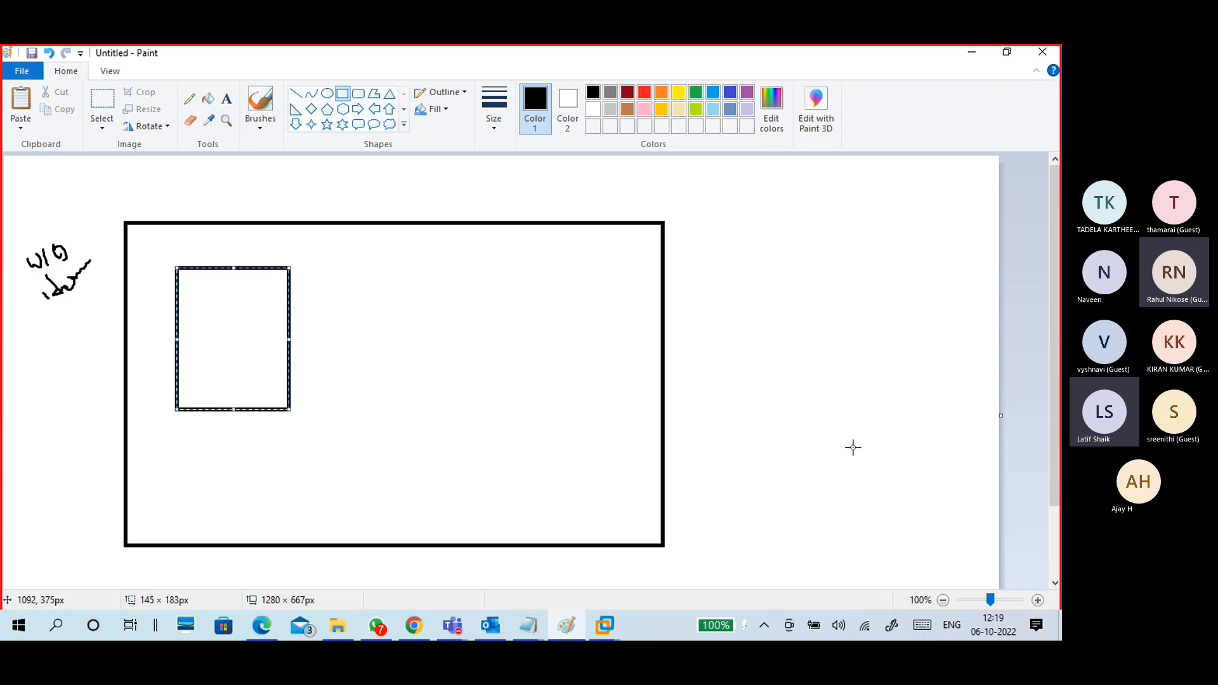
pyautogui.click(260, 123)
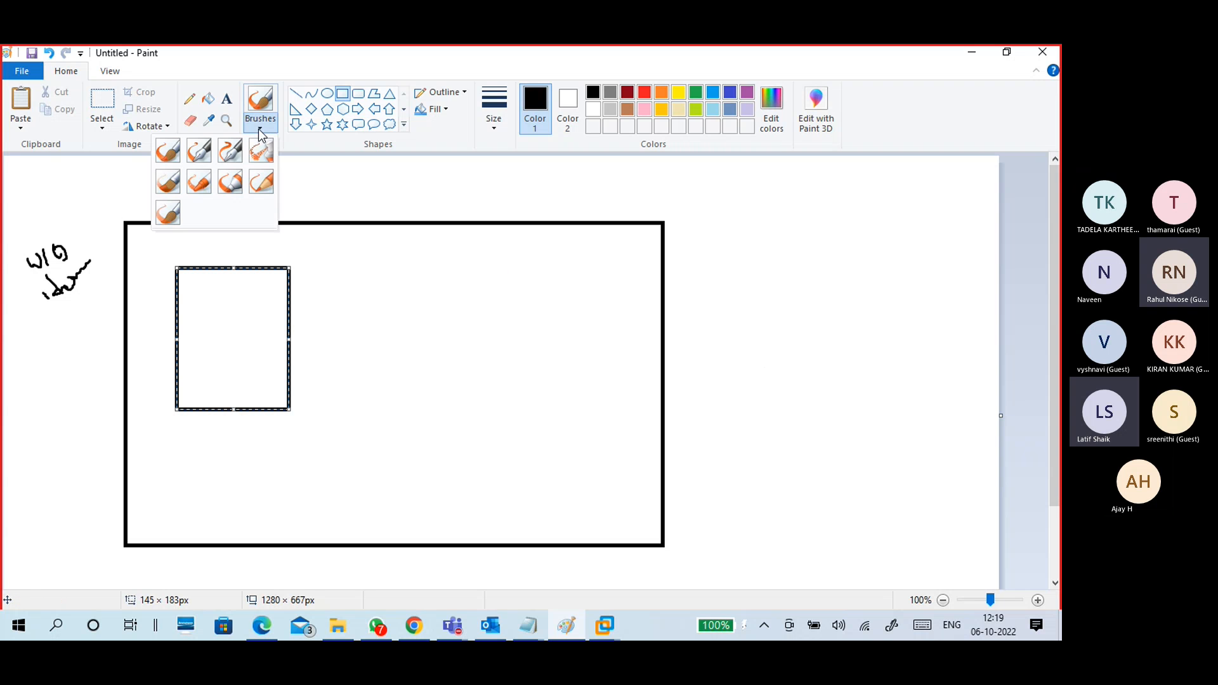
pyautogui.click(167, 151)
pyautogui.moveTo(179, 247); pyautogui.dragTo(210, 255)
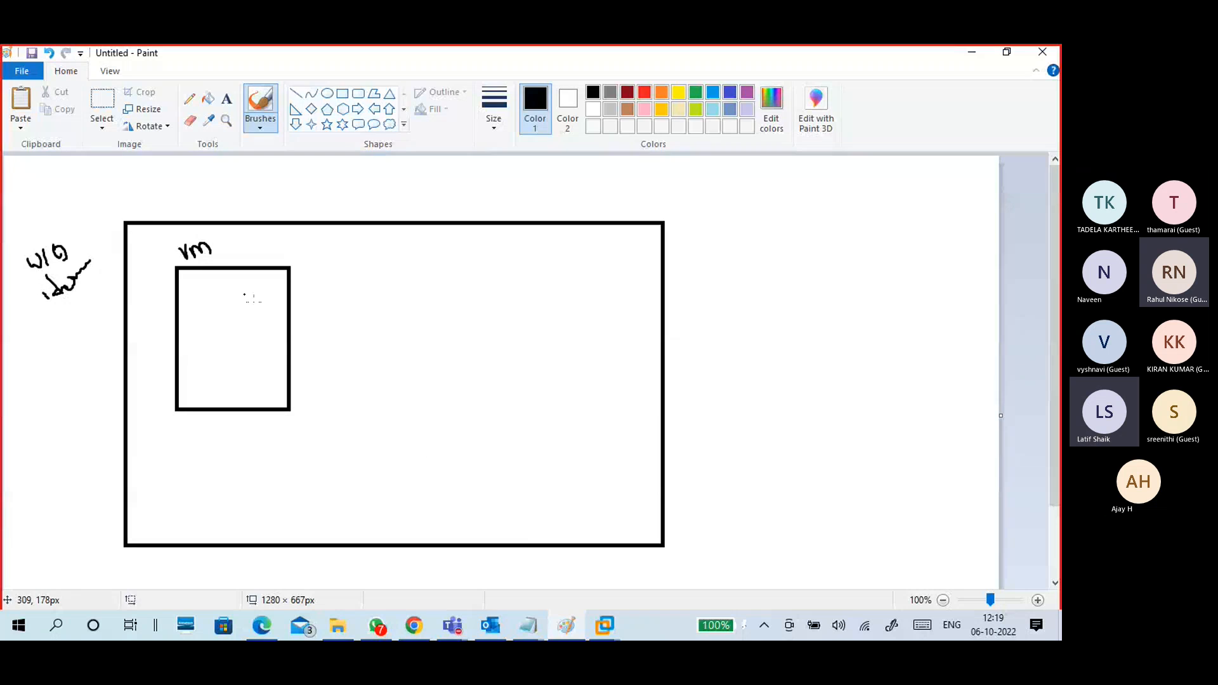
pyautogui.click(601, 624)
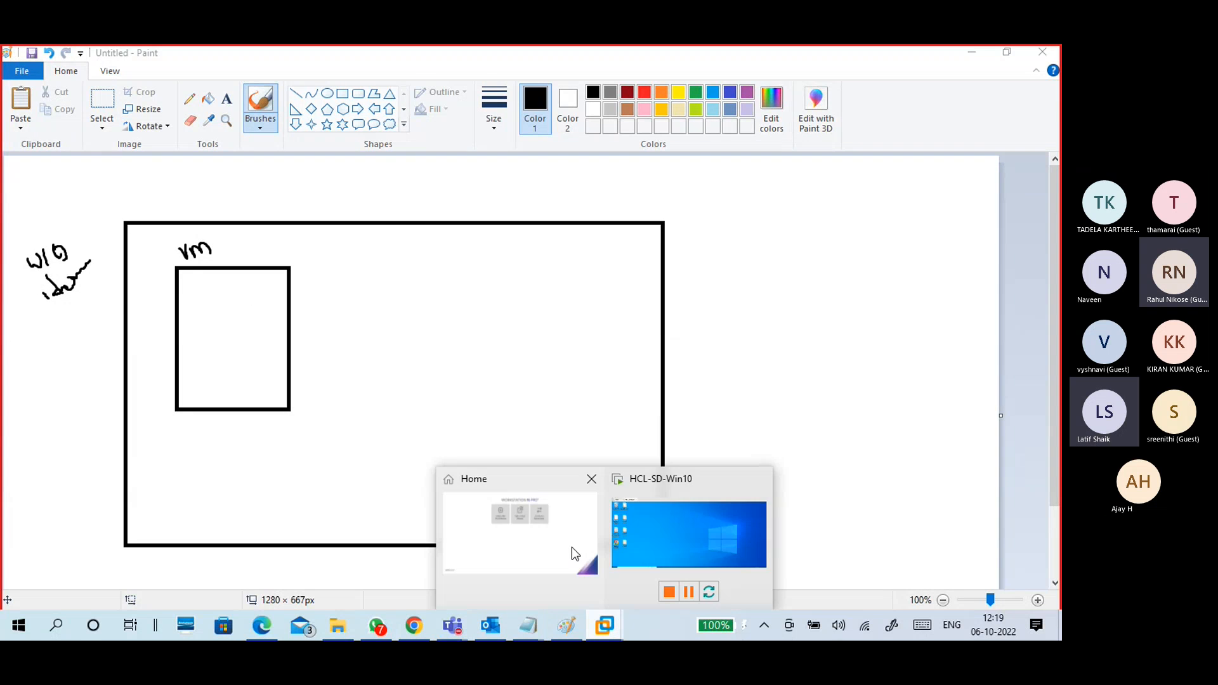
# Step: Show the HCL-SD-Win10 desktop in VMware, then minimise VMware to return to Paint
pyautogui.click(573, 551)
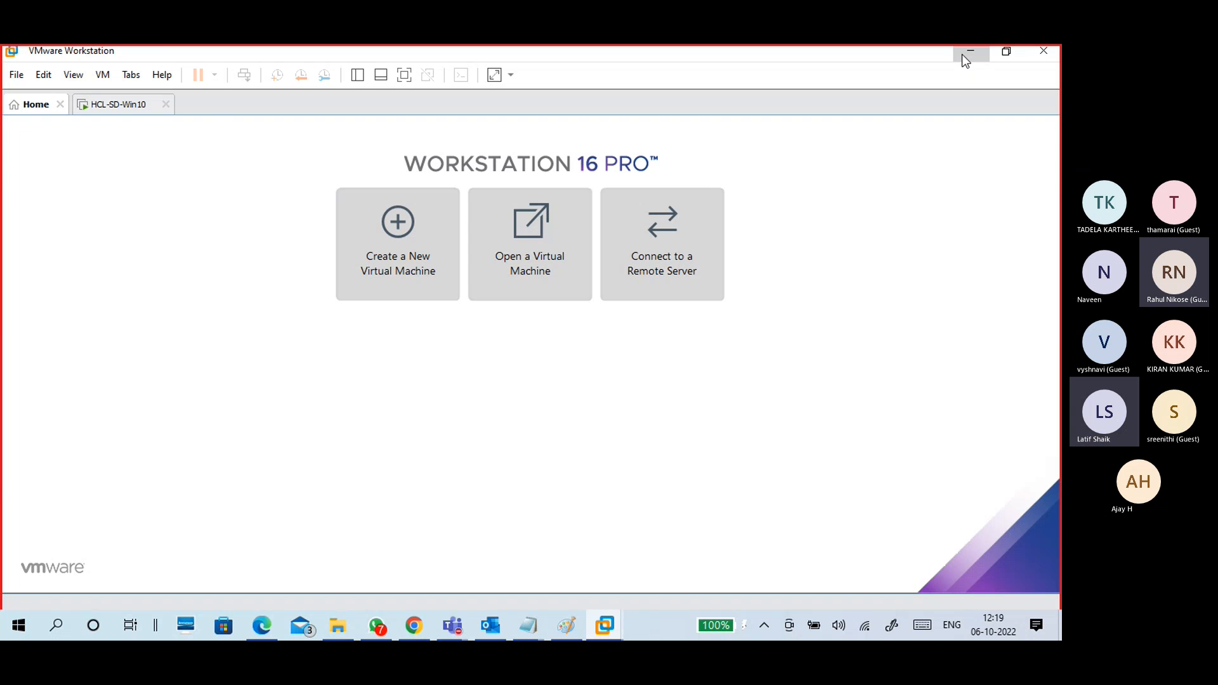
pyautogui.click(117, 107)
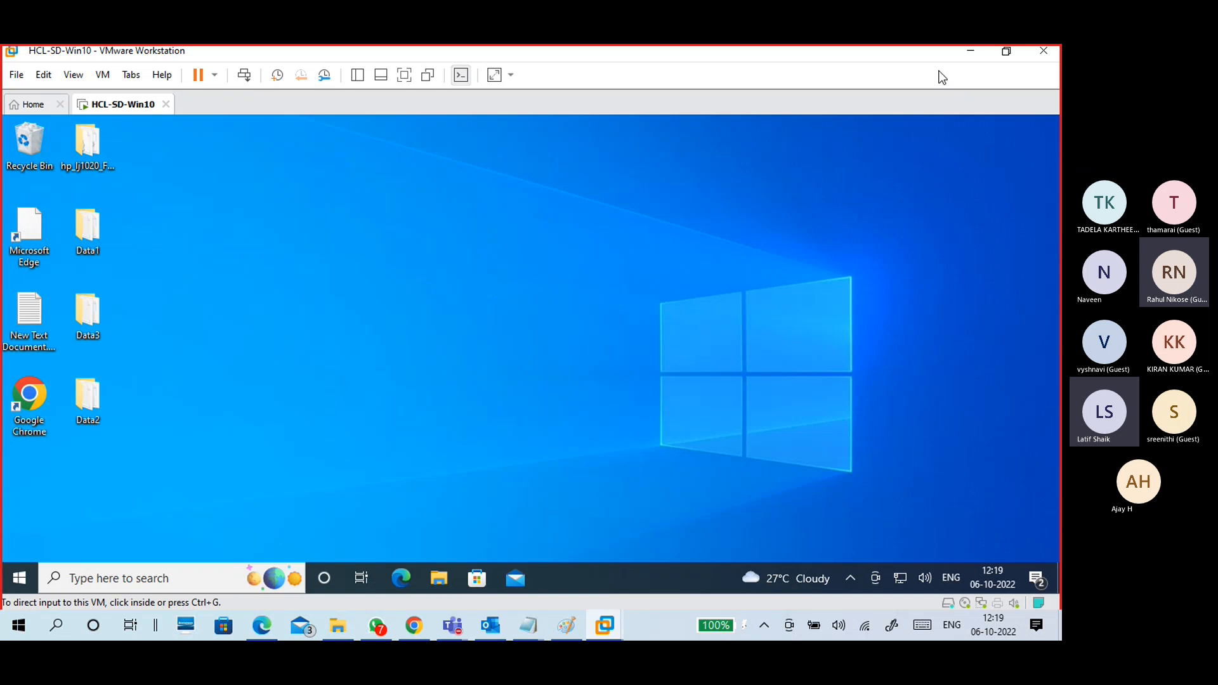
pyautogui.click(965, 53)
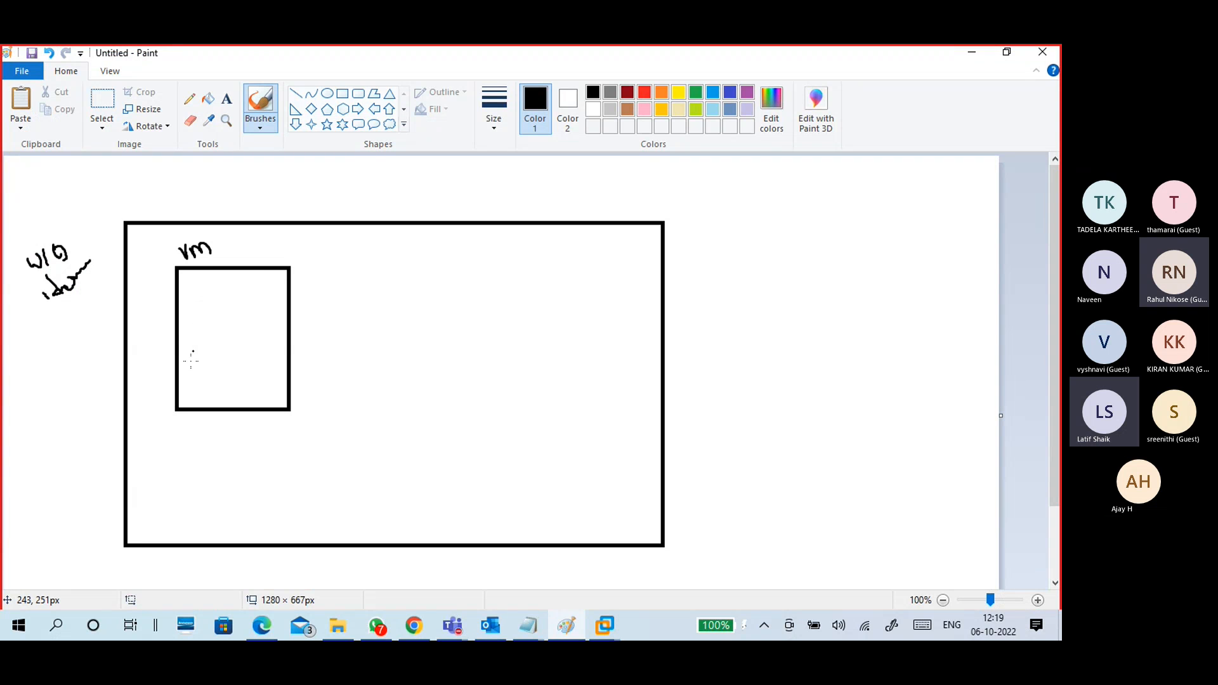
# Step: Handwrite win10pro inside the vm box, undoing an extra underline stroke
pyautogui.moveTo(193, 371); pyautogui.dragTo(230, 355)
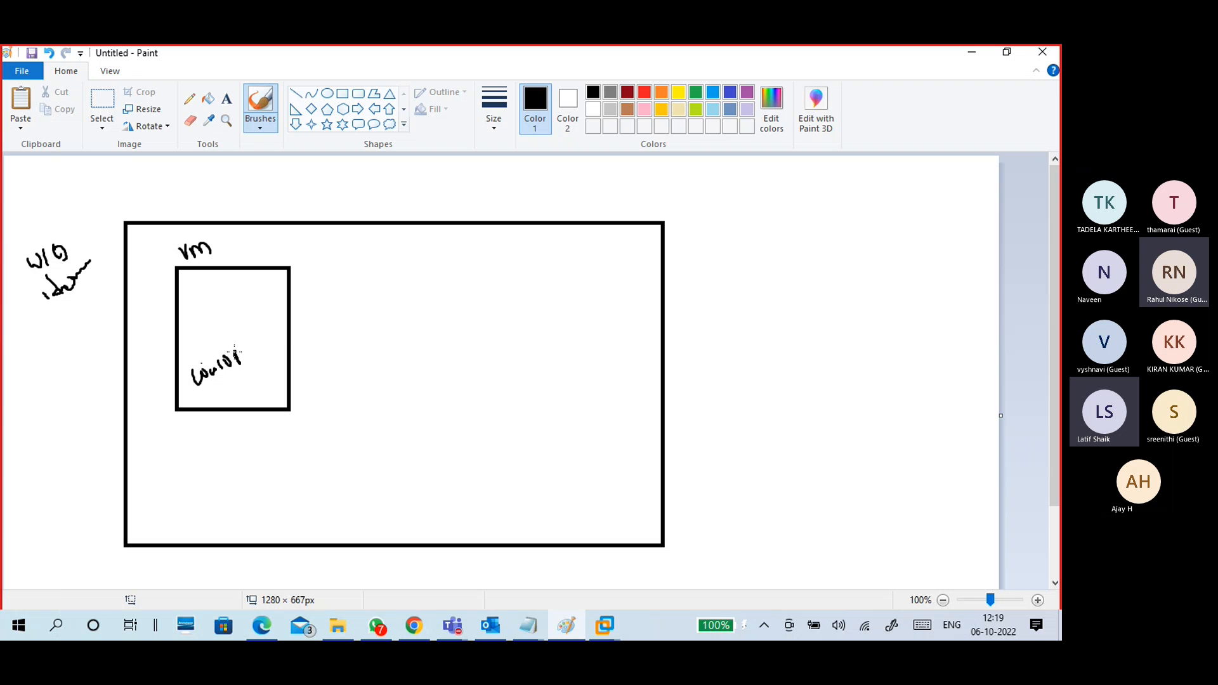
pyautogui.moveTo(235, 350)
pyautogui.mouseDown()
pyautogui.moveTo(238, 361)
pyautogui.moveTo(261, 349)
pyautogui.mouseUp()
pyautogui.moveTo(181, 397); pyautogui.dragTo(260, 404)
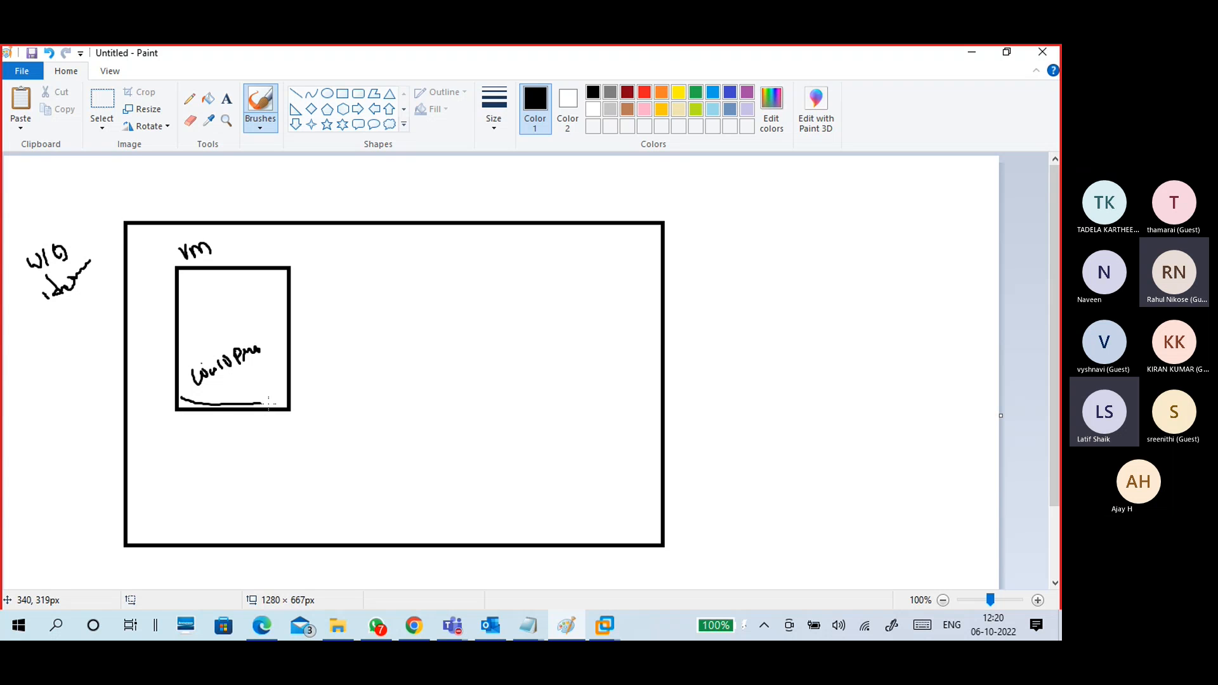
pyautogui.hotkey('ctrl', 'z')
# Step: Write a phy label with a linking line at the lower left, then draw a second box beside the vm box
pyautogui.moveTo(73, 467); pyautogui.dragTo(81, 475)
pyautogui.moveTo(89, 462); pyautogui.dragTo(122, 454)
pyautogui.moveTo(84, 493); pyautogui.dragTo(127, 458)
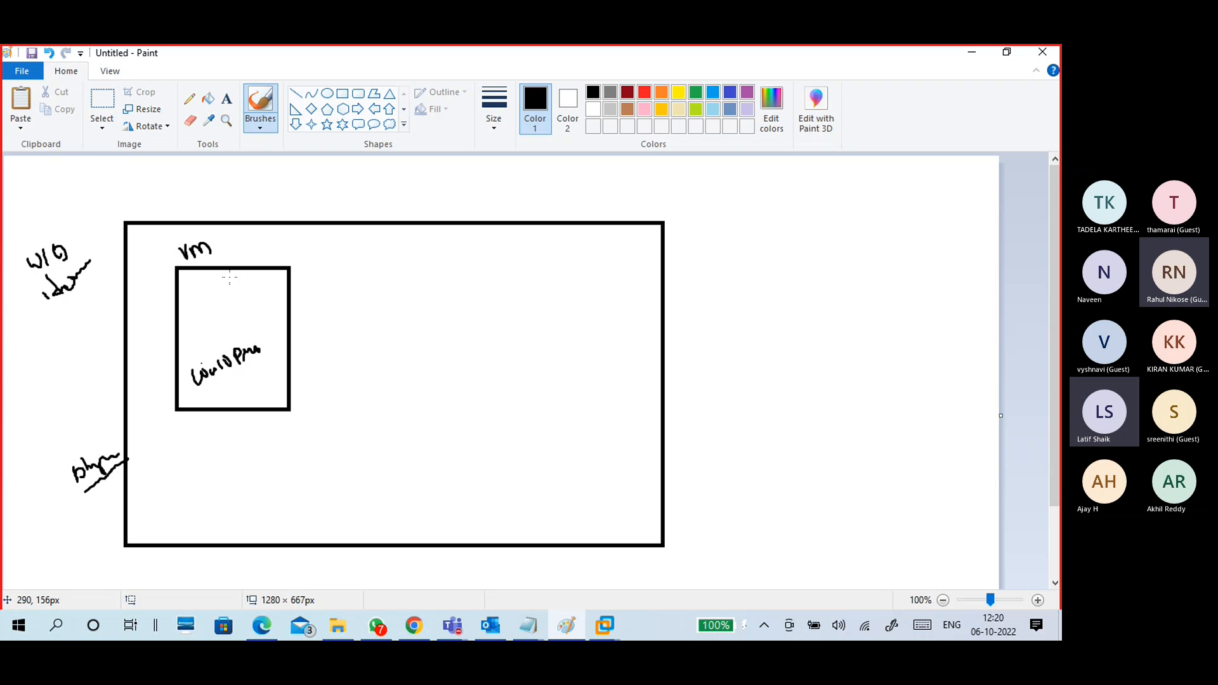
pyautogui.moveTo(222, 248); pyautogui.dragTo(228, 242)
pyautogui.hotkey('ctrl', 'z')
pyautogui.click(343, 93)
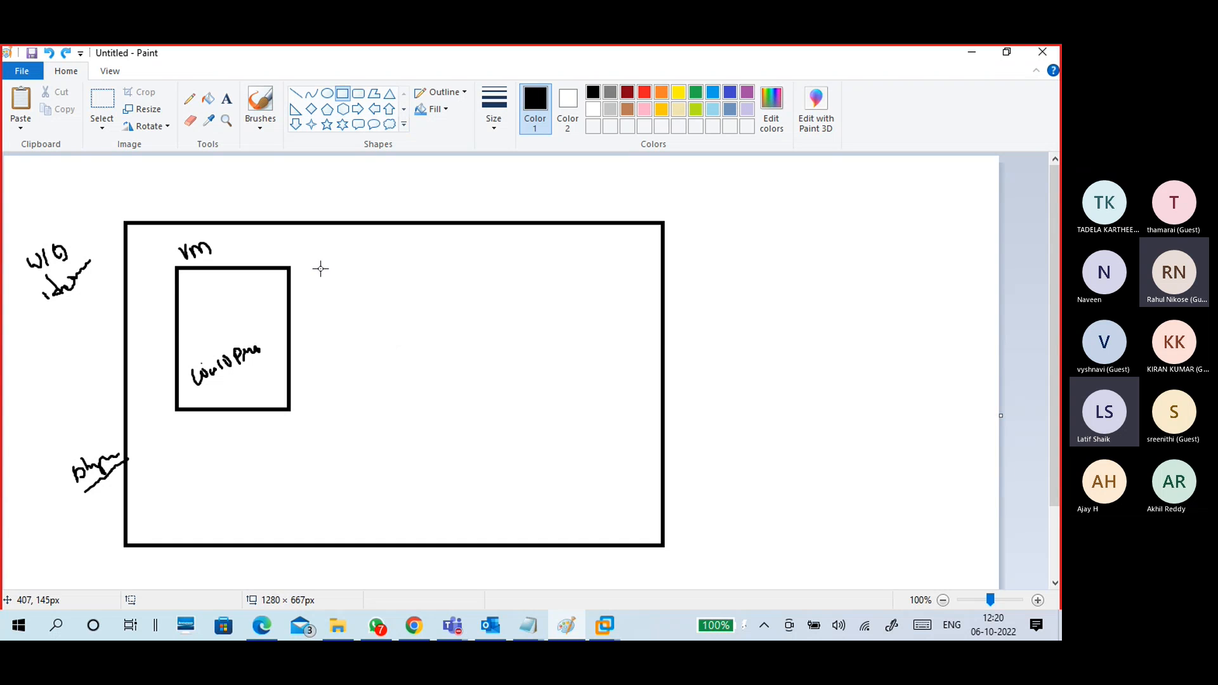
pyautogui.moveTo(318, 267); pyautogui.dragTo(427, 411)
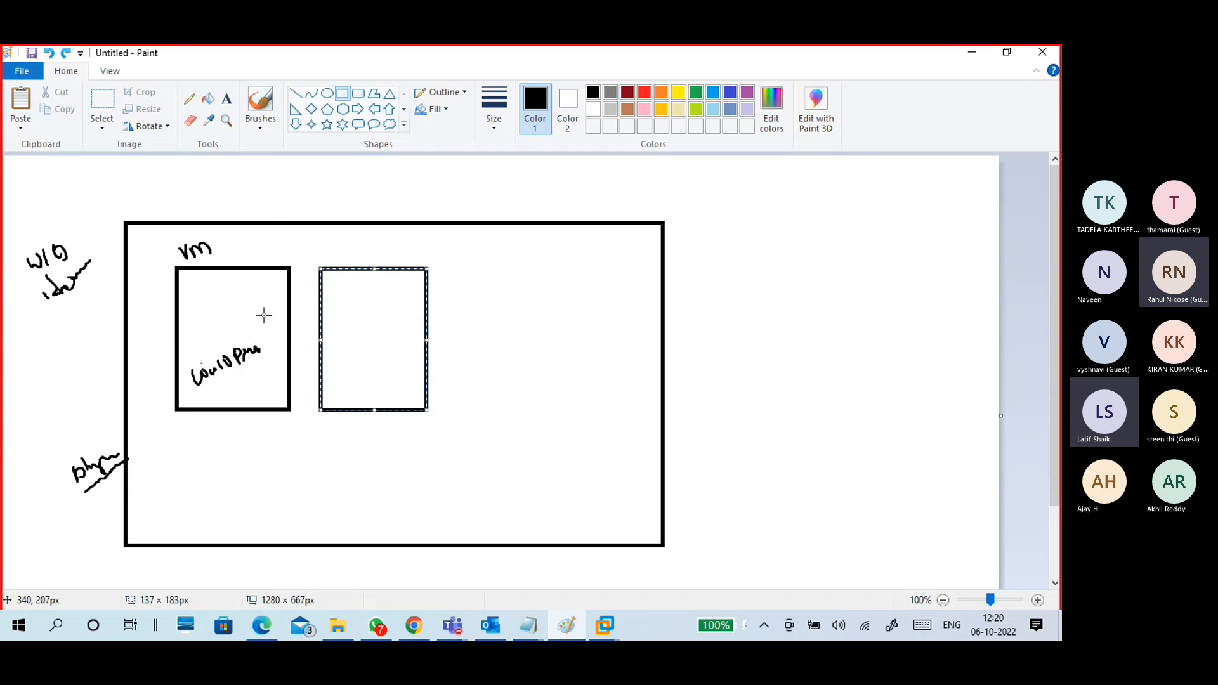
# Step: Handwrite a label above the second box and undo the stray curved stroke
pyautogui.click(260, 119)
pyautogui.click(265, 247)
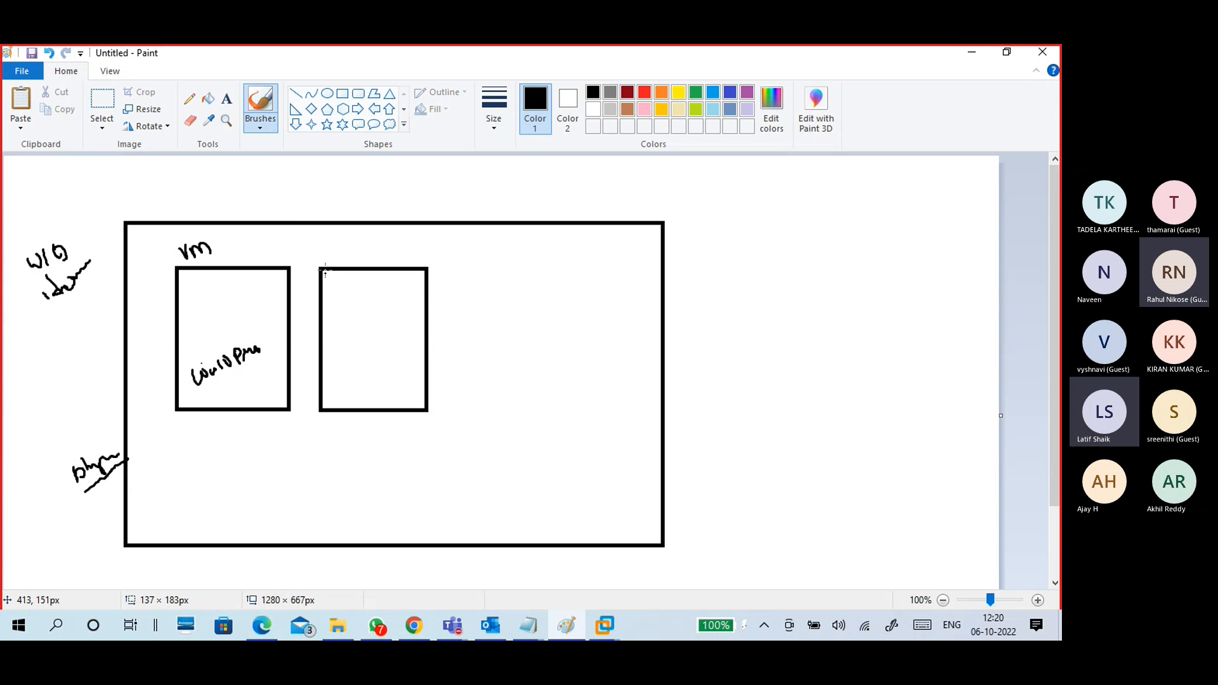
pyautogui.moveTo(328, 249)
pyautogui.mouseDown()
pyautogui.moveTo(344, 251)
pyautogui.moveTo(331, 295)
pyautogui.moveTo(381, 257)
pyautogui.mouseUp()
pyautogui.moveTo(340, 304); pyautogui.dragTo(382, 272)
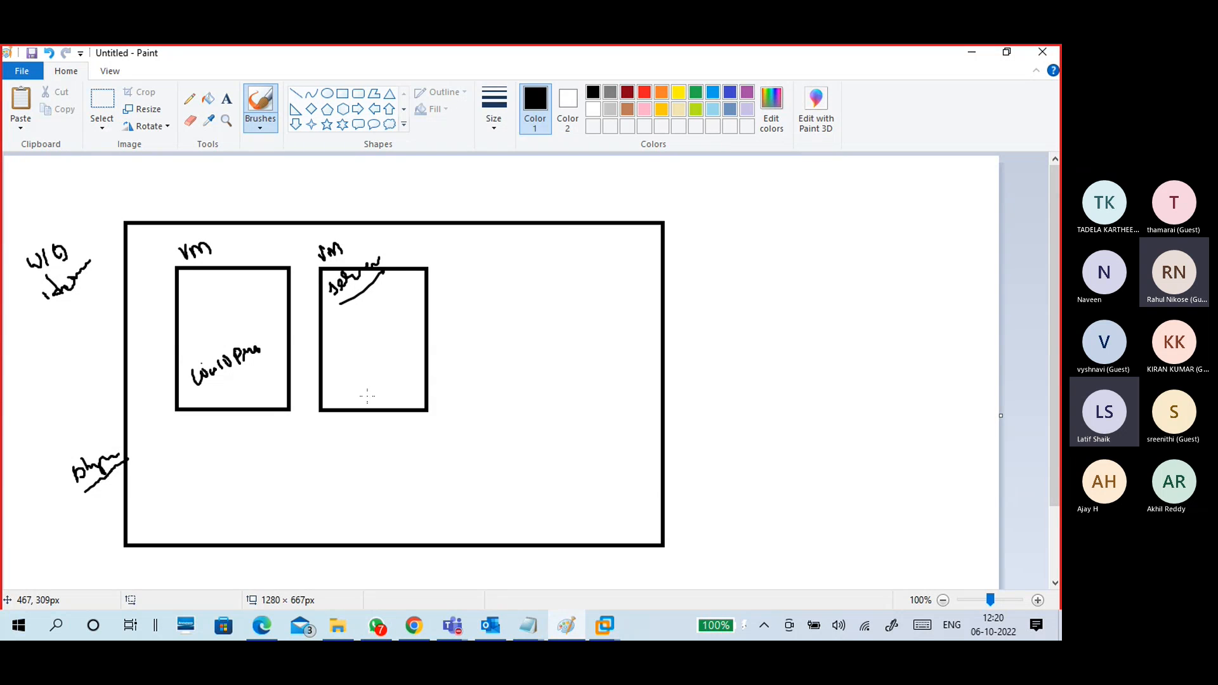
pyautogui.hotkey('ctrl', 'z')
pyautogui.hotkey('ctrl', 'z')
pyautogui.hotkey('ctrl', 'z')
pyautogui.hotkey('ctrl', 'z')
pyautogui.hotkey('ctrl', 'z')
pyautogui.hotkey('ctrl', 'z')
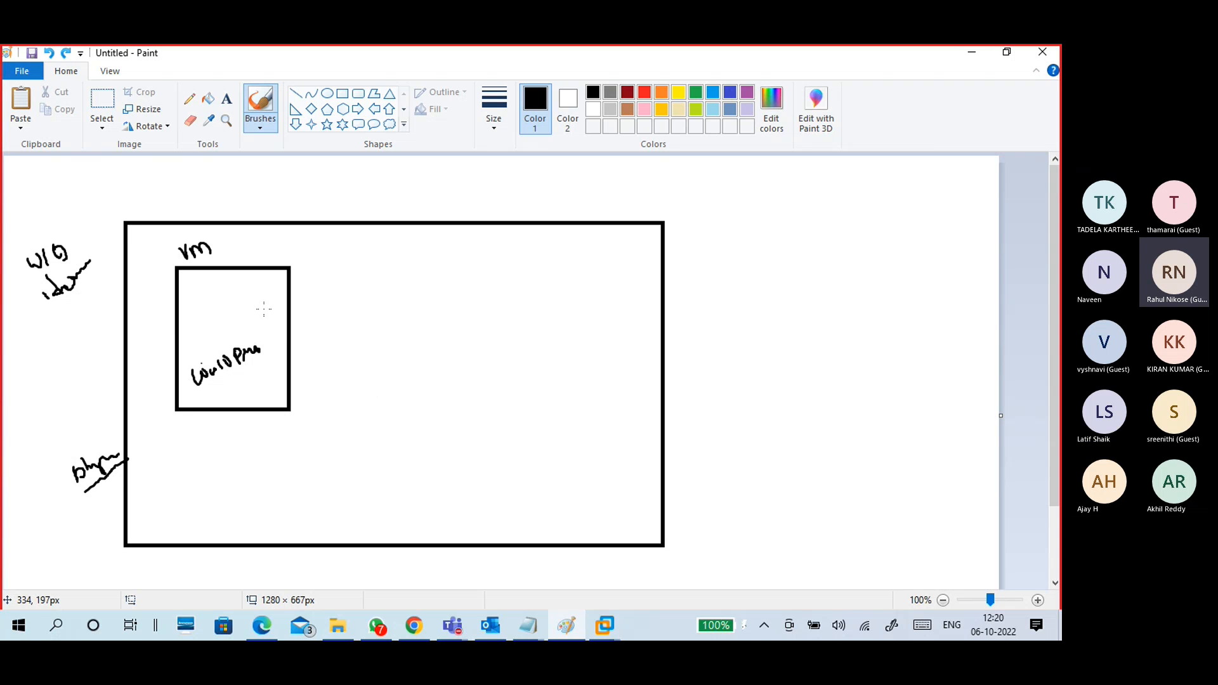
# Step: Tick the physical host label and the VM box, then minimise Paint
pyautogui.moveTo(146, 484)
pyautogui.mouseDown()
pyautogui.moveTo(150, 495)
pyautogui.moveTo(162, 476)
pyautogui.mouseUp()
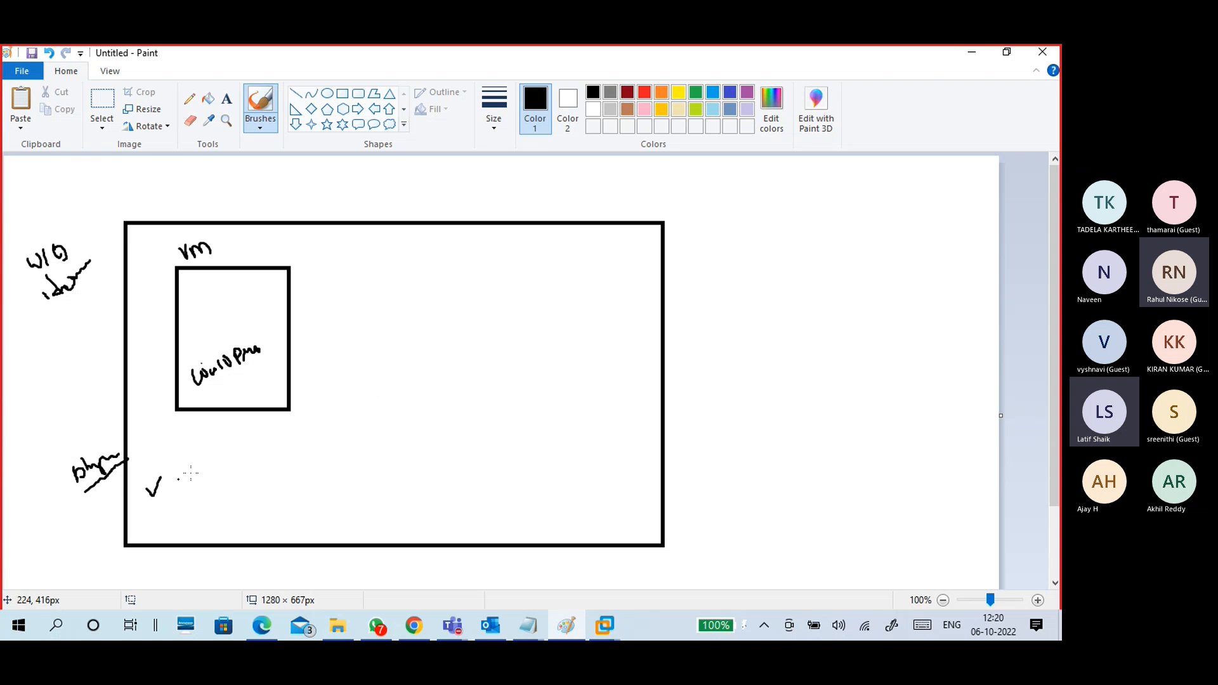
pyautogui.moveTo(257, 307); pyautogui.dragTo(278, 296)
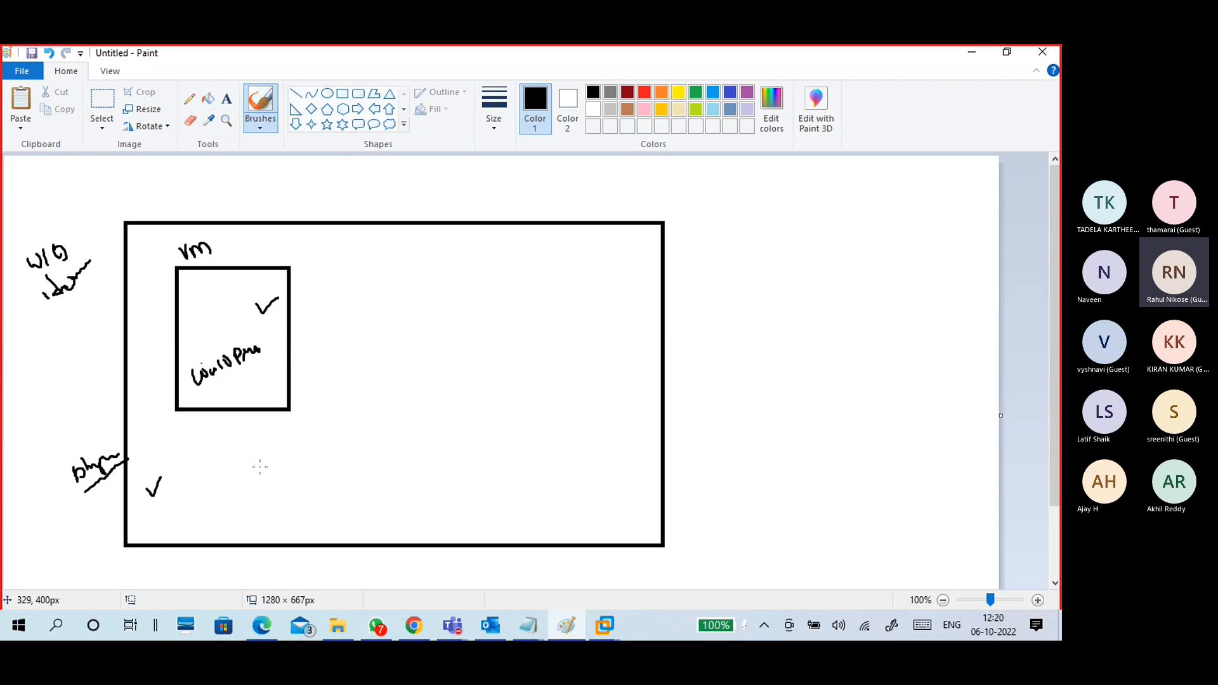
pyautogui.click(962, 60)
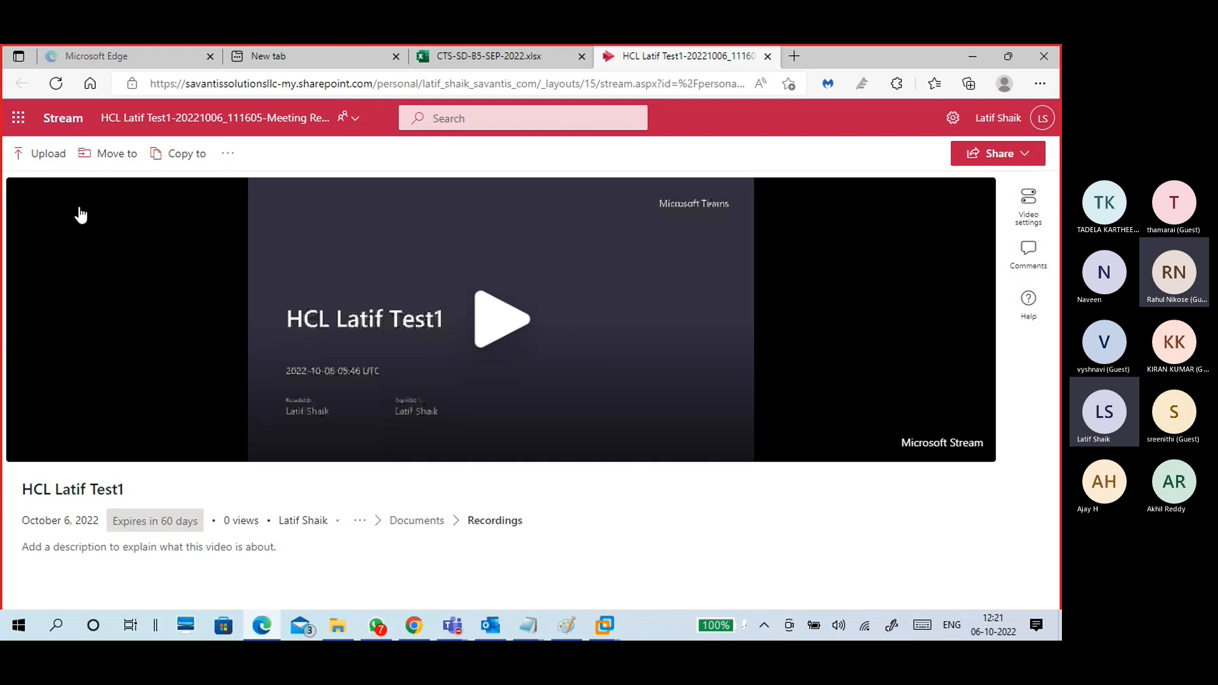
# Step: Play and pause the Stream meeting recording, download it, then minimise Edge
pyautogui.click(489, 322)
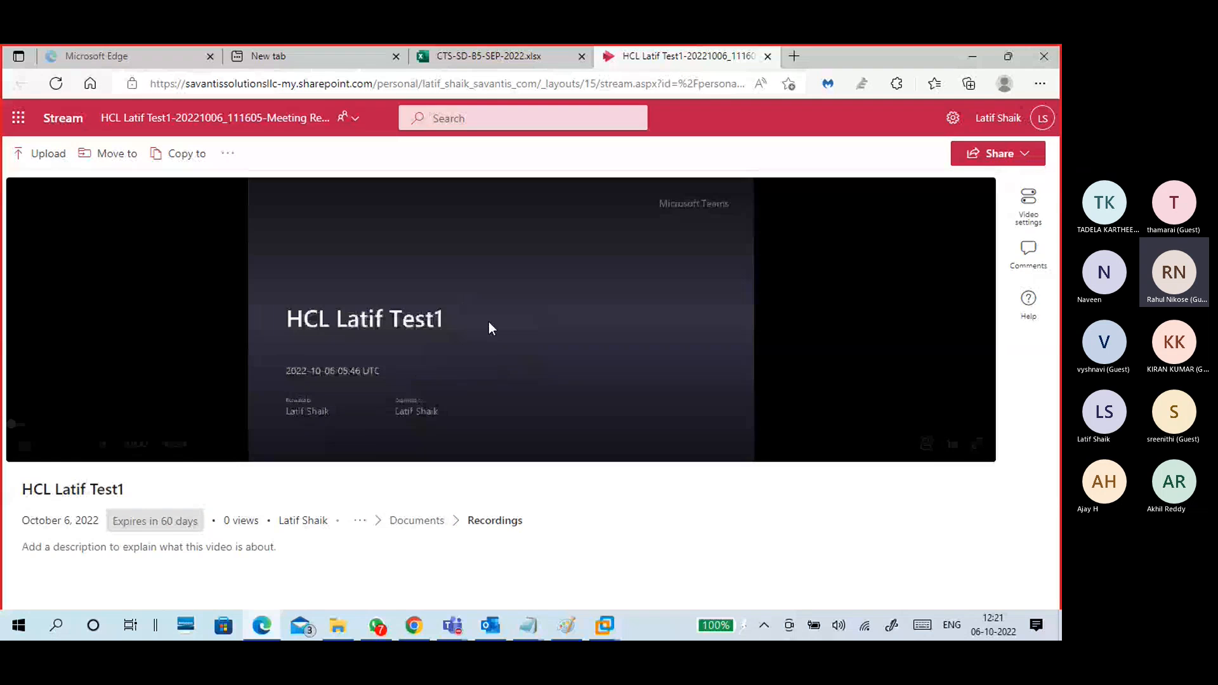
pyautogui.click(485, 326)
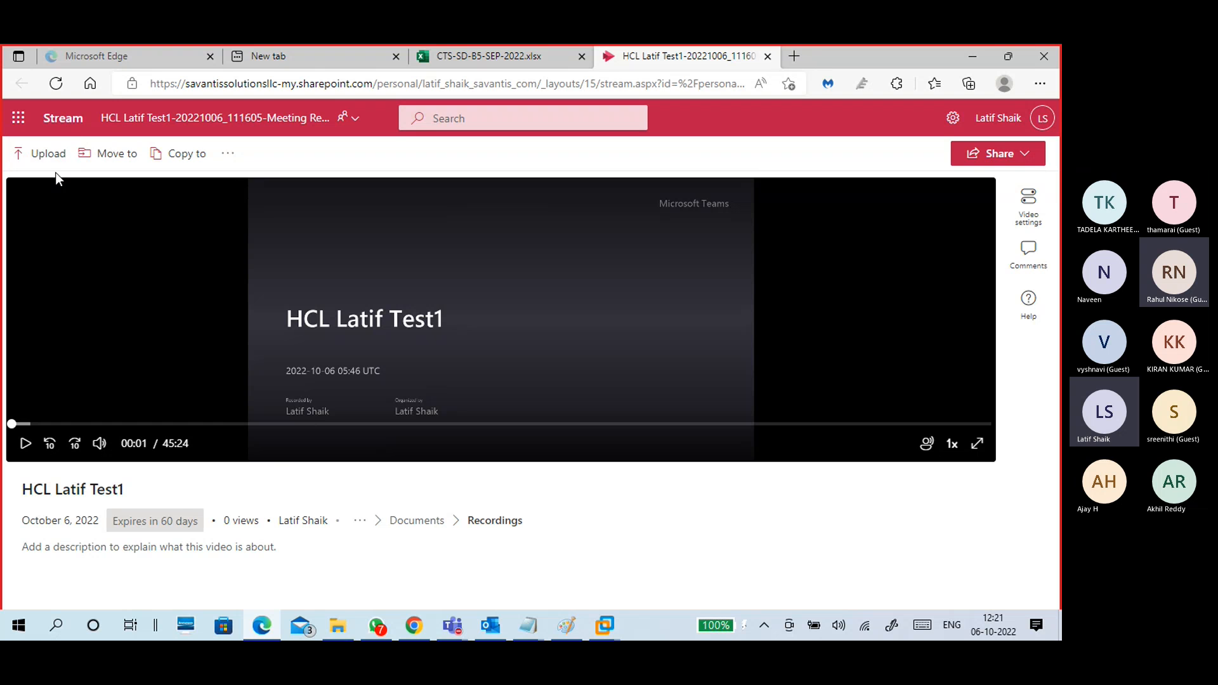
pyautogui.click(234, 159)
pyautogui.click(250, 183)
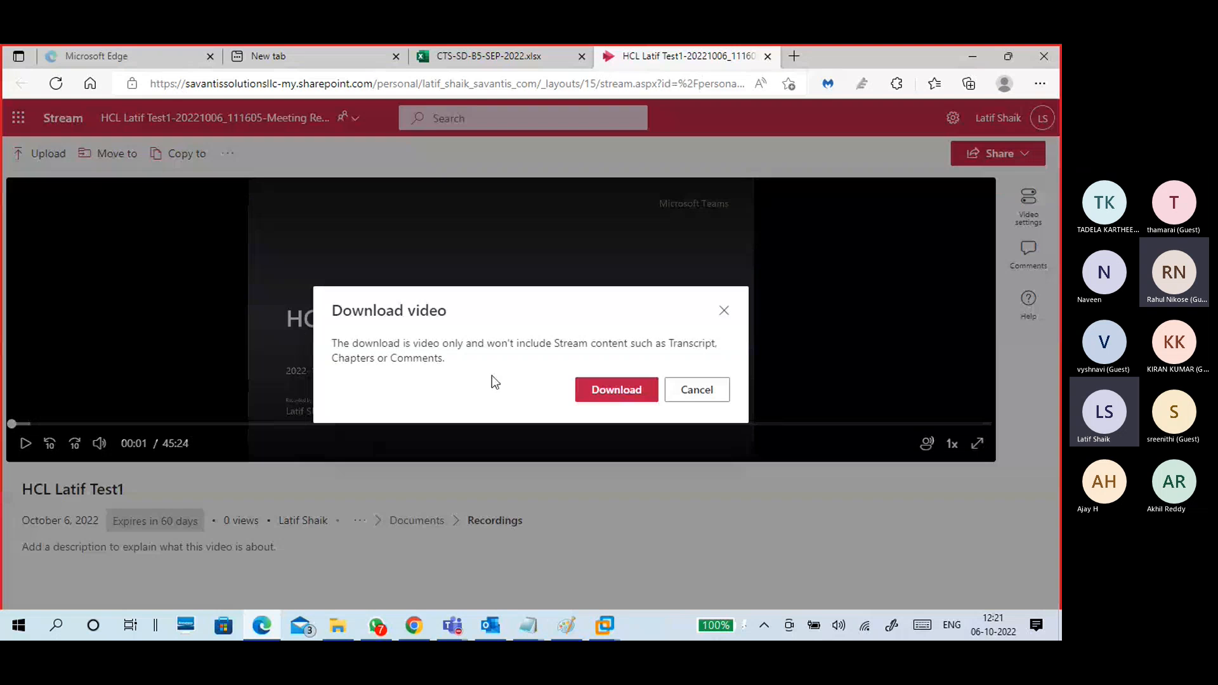
pyautogui.click(623, 397)
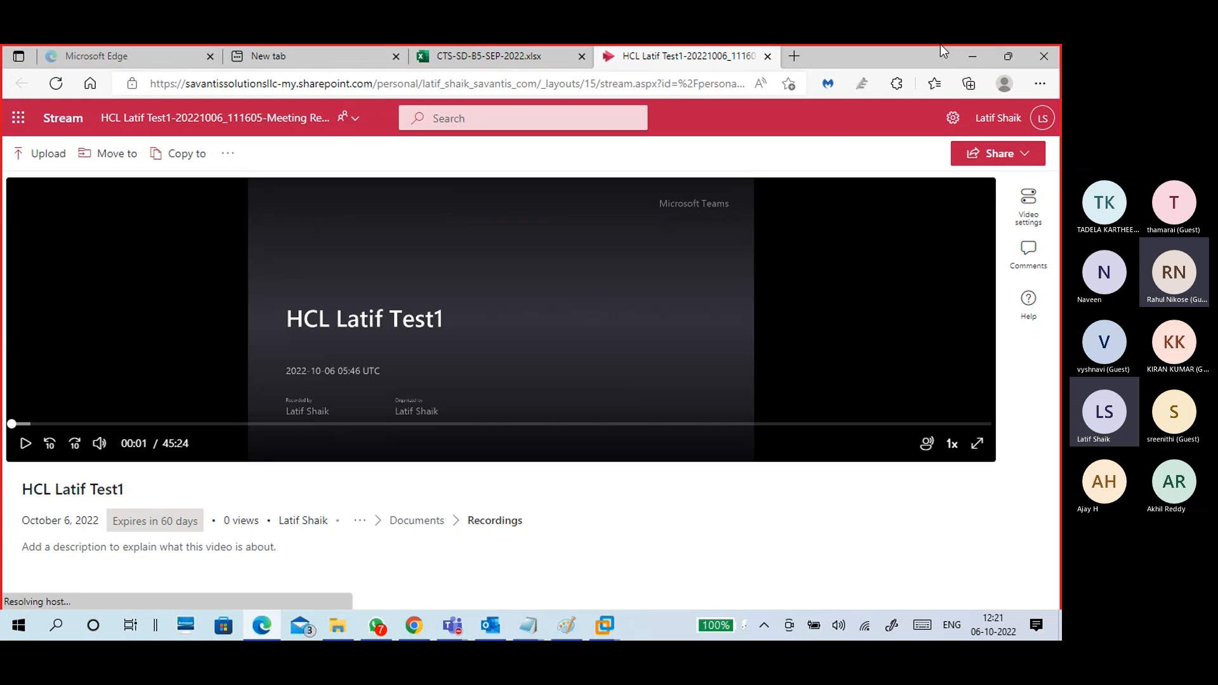
pyautogui.click(965, 54)
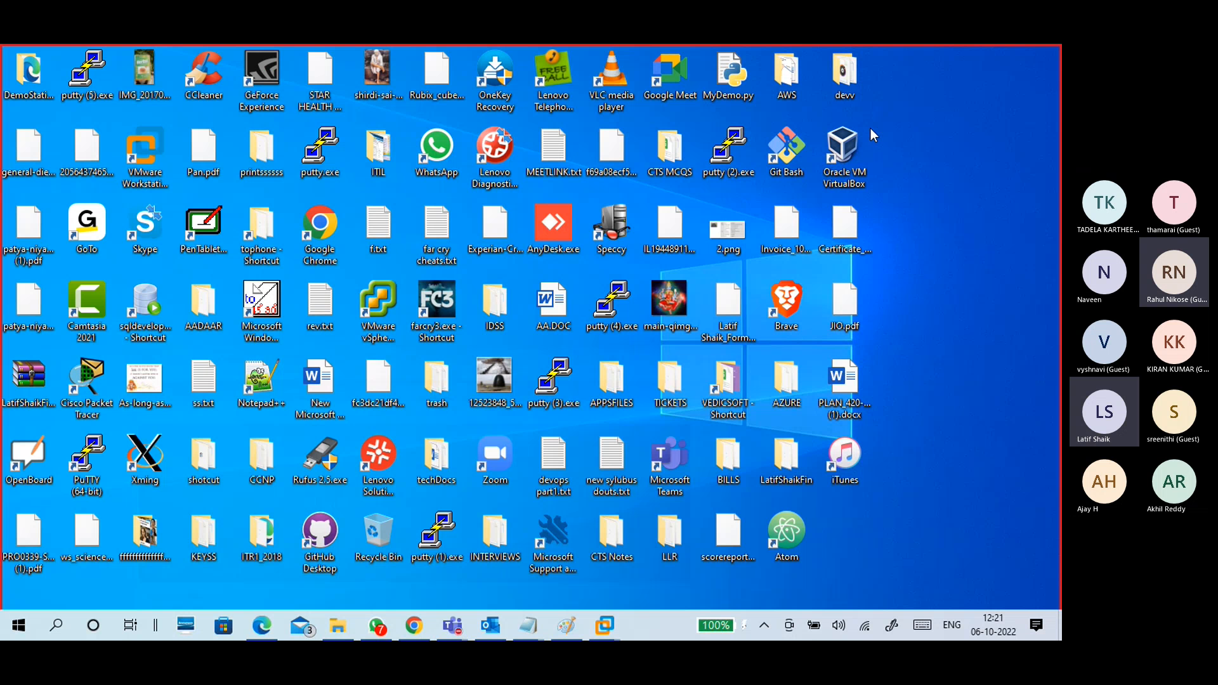
# Step: Point out the PC-A computer box and DATA1 label on the Google Slides diagram
pyautogui.click(414, 626)
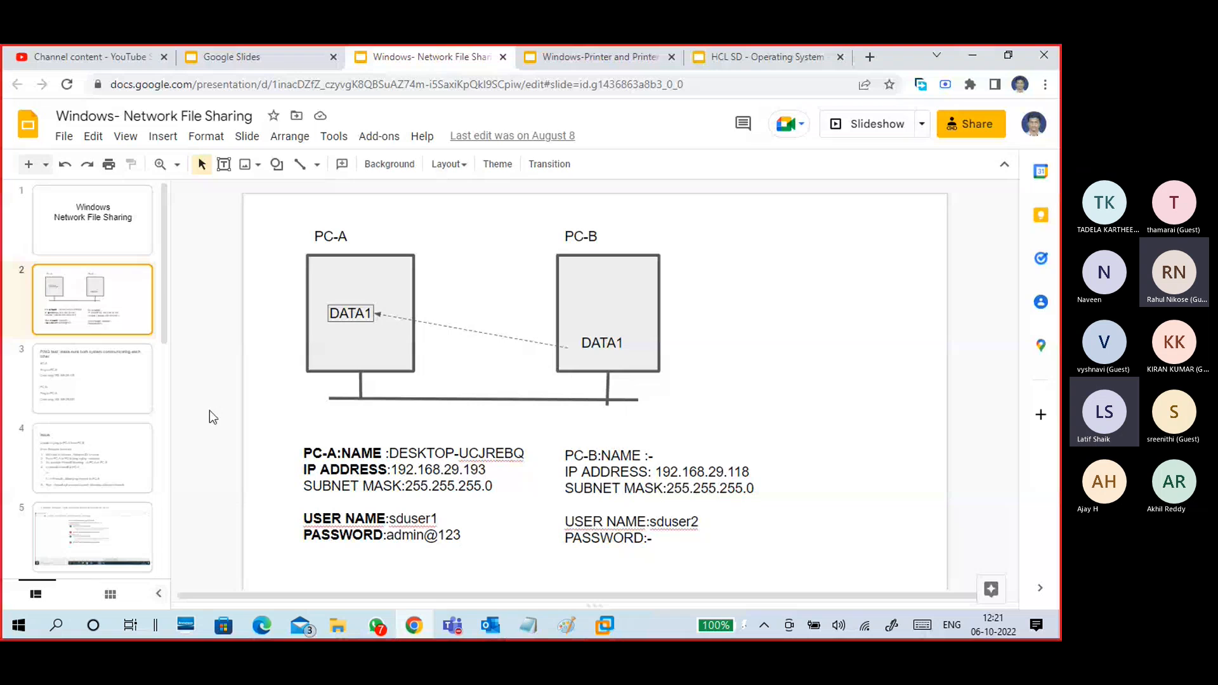
pyautogui.click(409, 334)
pyautogui.click(595, 330)
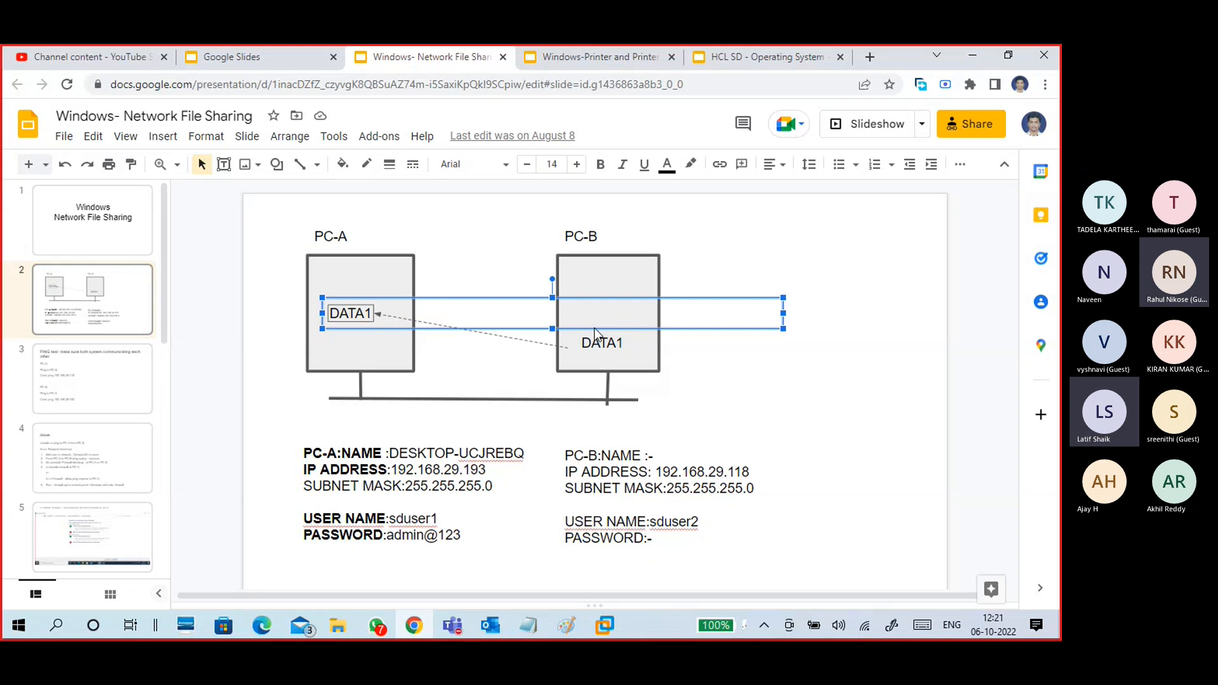
pyautogui.click(369, 356)
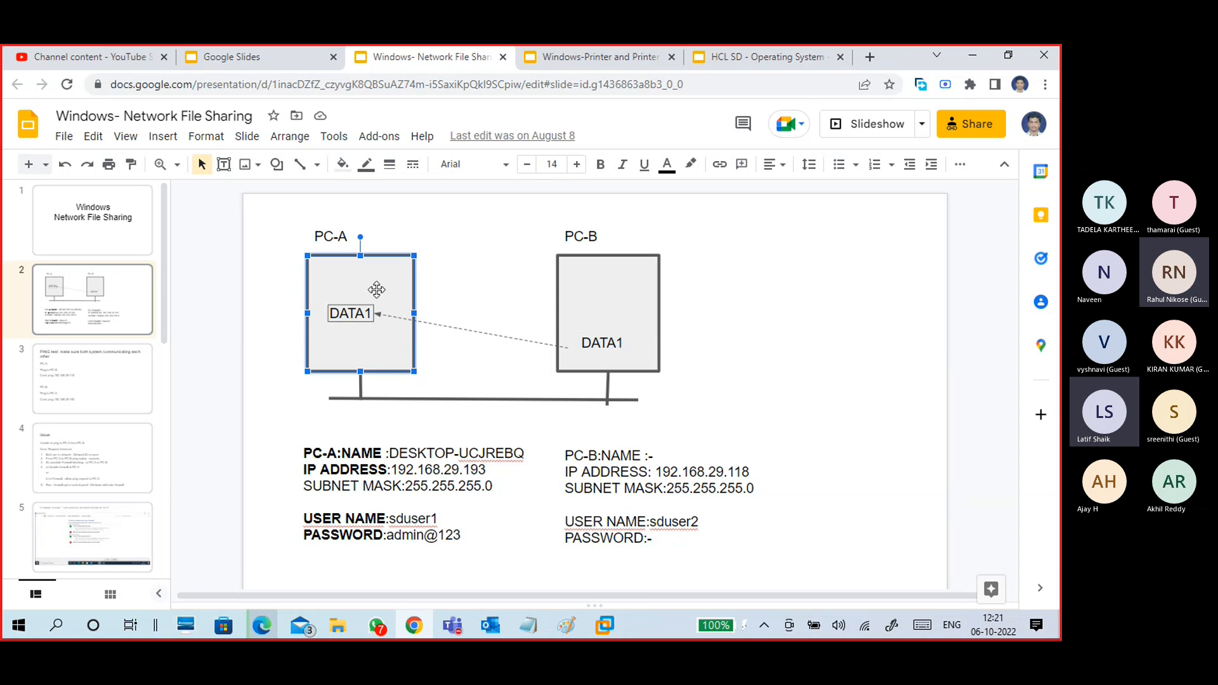
pyautogui.click(618, 304)
pyautogui.click(375, 280)
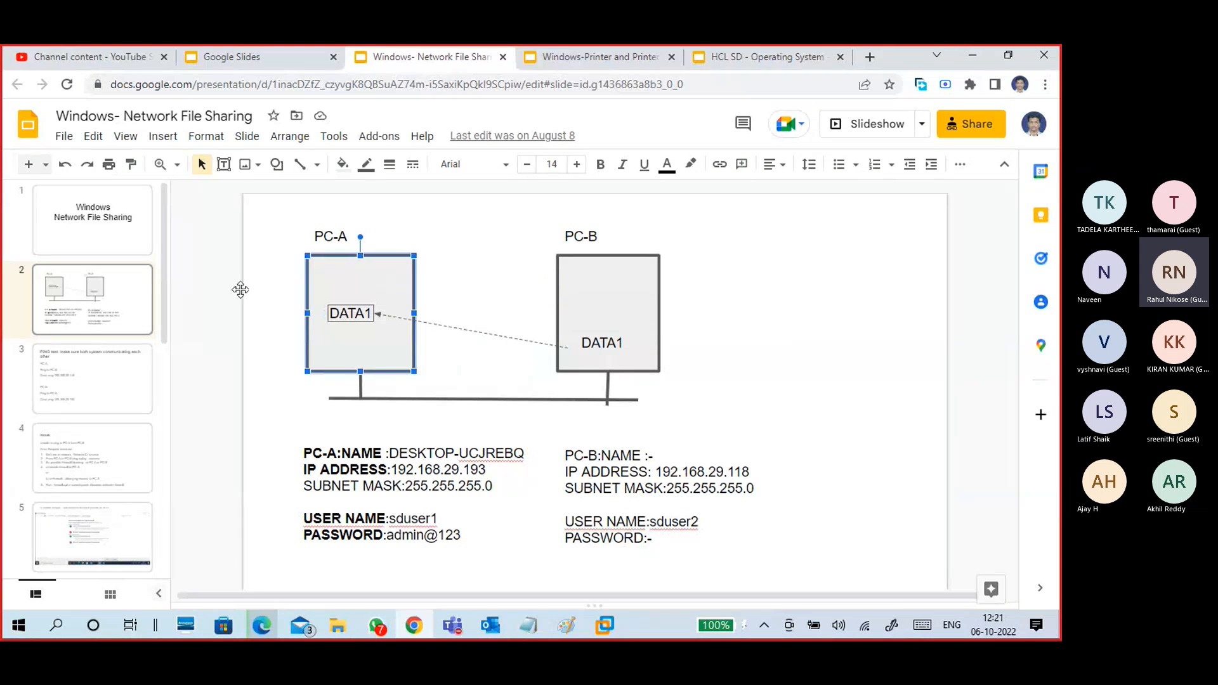
pyautogui.click(240, 290)
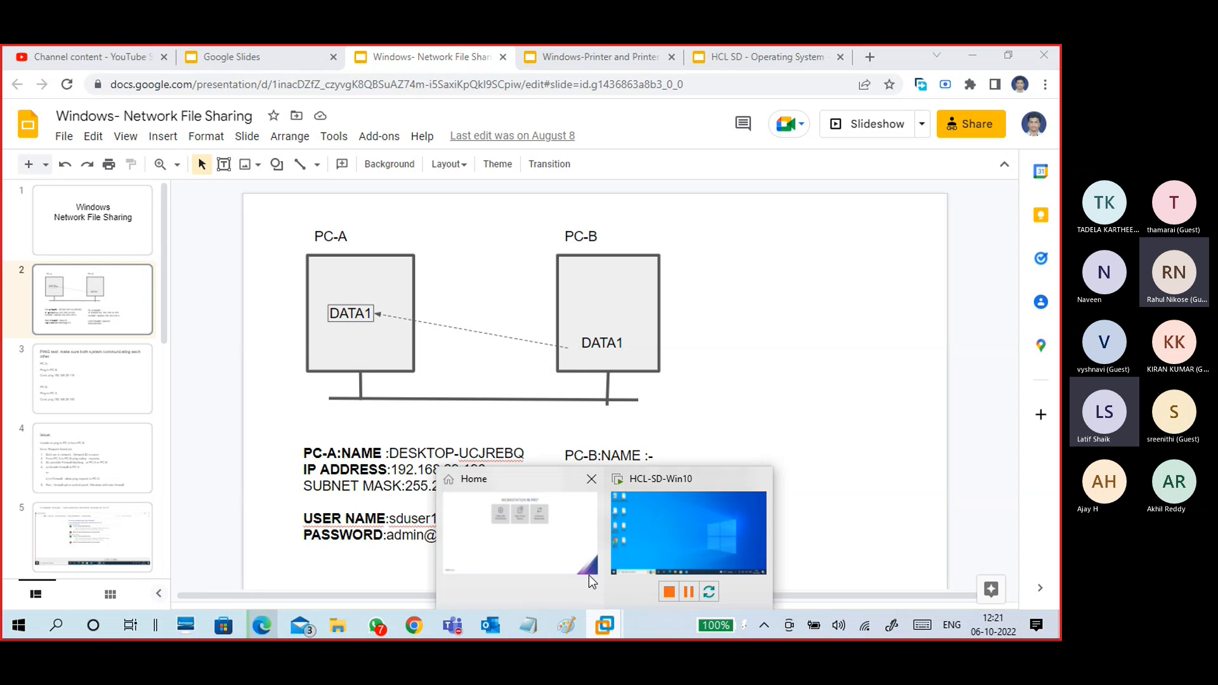
# Step: Briefly focus the Windows 10 VM, minimise it, and return to Paint
pyautogui.click(677, 518)
pyautogui.click(533, 361)
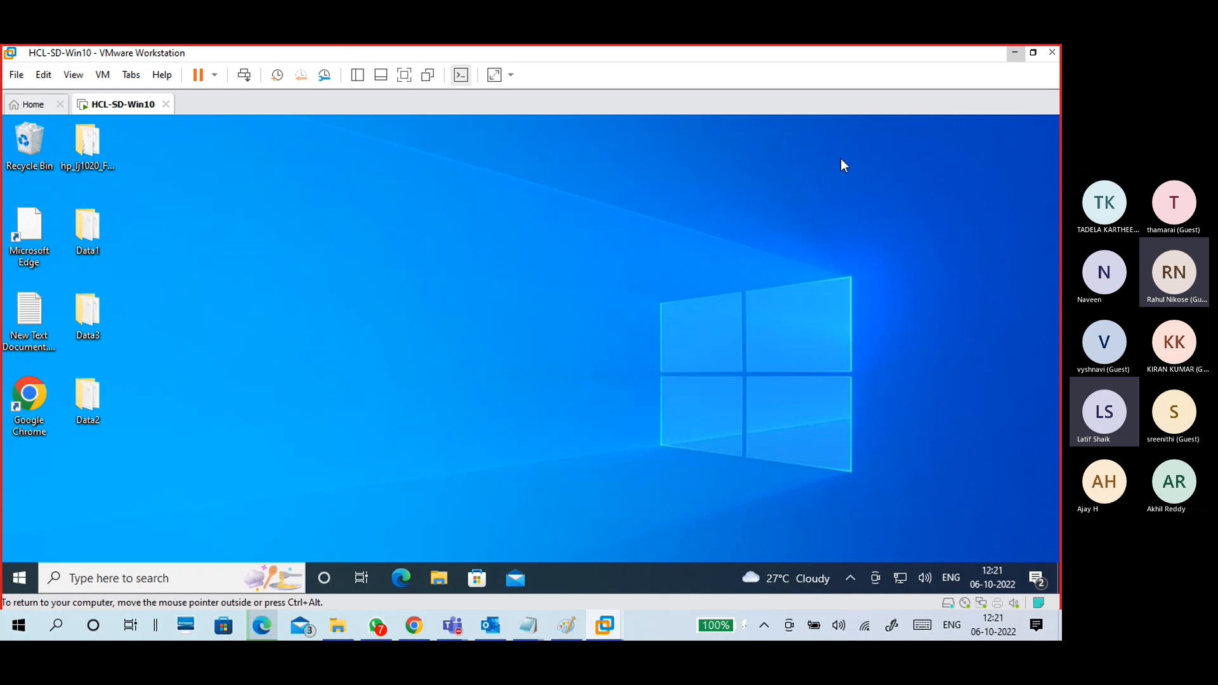
pyautogui.click(1014, 56)
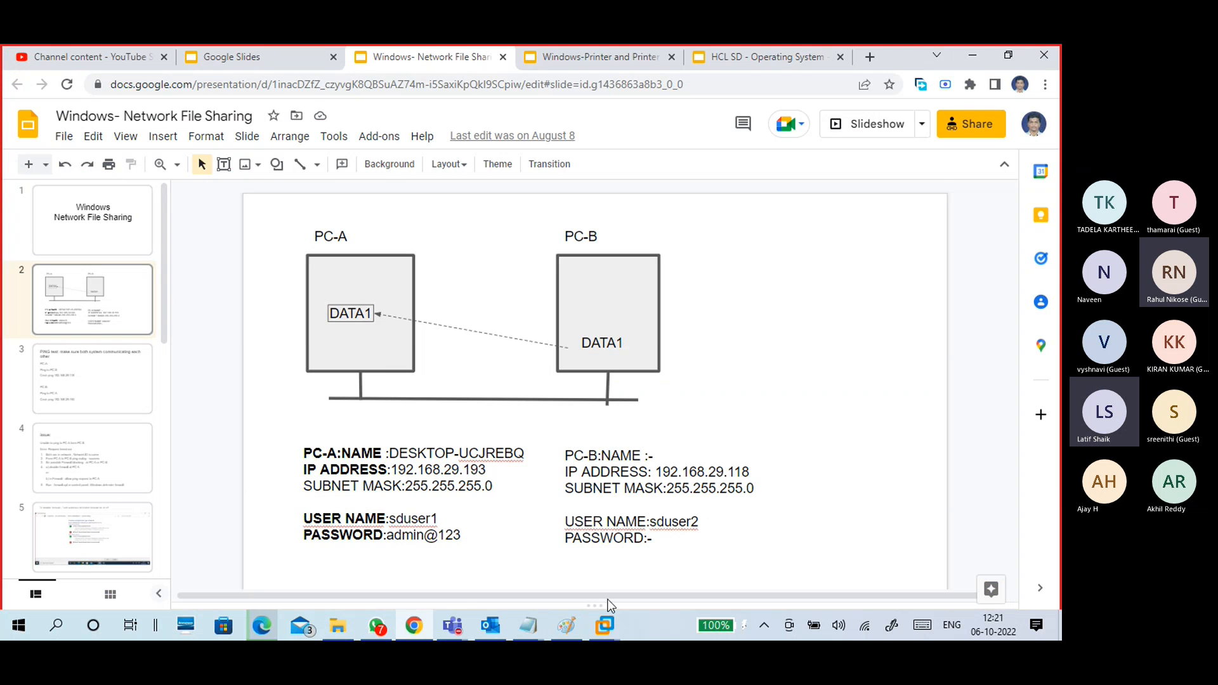
pyautogui.click(566, 627)
# Step: Start a new Paint canvas without saving and draw a tall box on the left
pyautogui.click(22, 71)
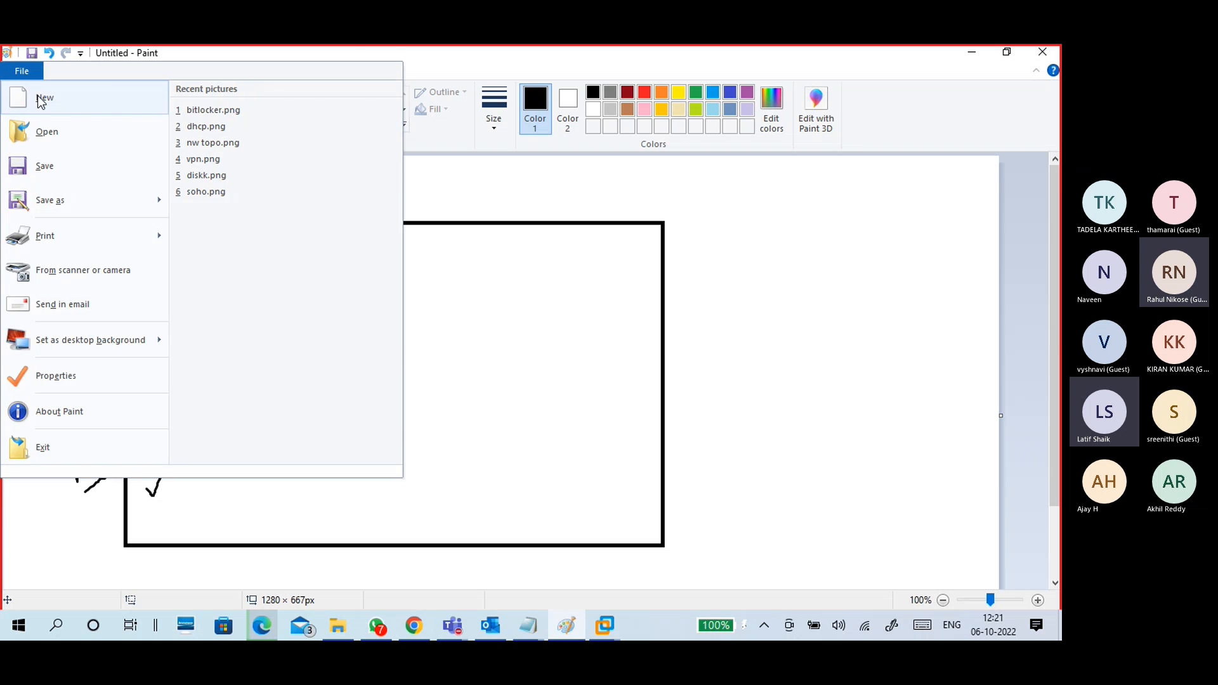
pyautogui.click(41, 99)
pyautogui.click(556, 333)
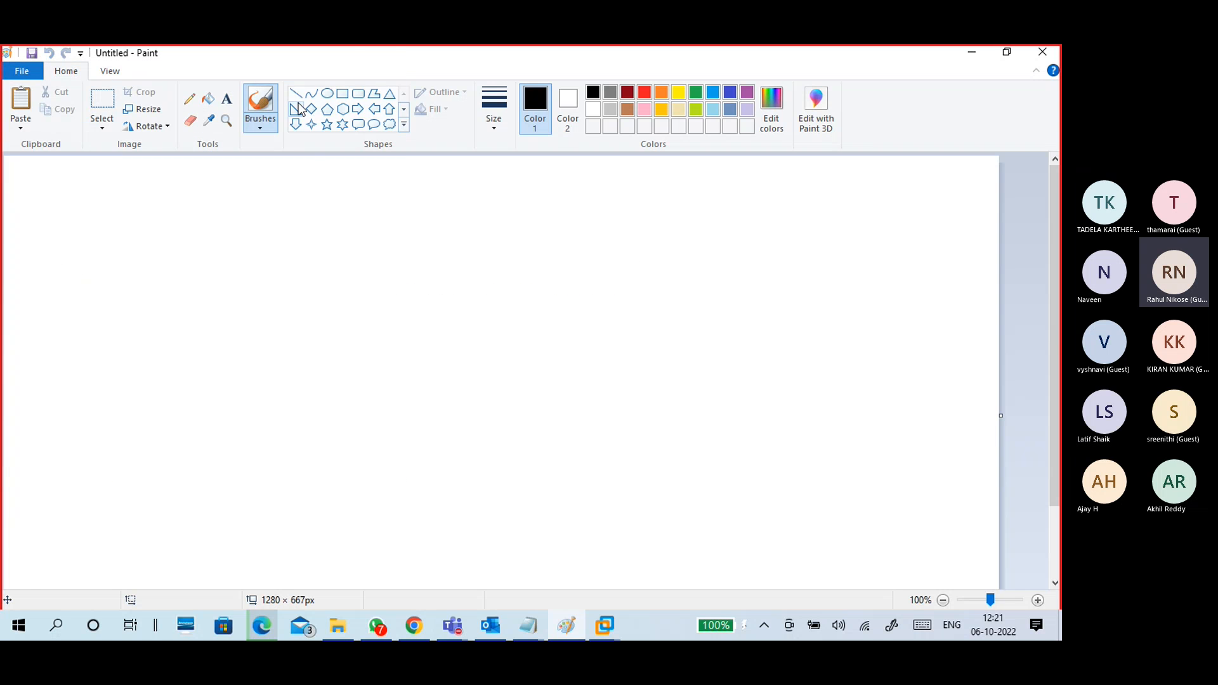
pyautogui.click(342, 94)
pyautogui.moveTo(148, 240)
pyautogui.mouseDown()
pyautogui.moveTo(293, 362)
pyautogui.moveTo(293, 406)
pyautogui.moveTo(272, 421)
pyautogui.mouseUp()
pyautogui.click(259, 122)
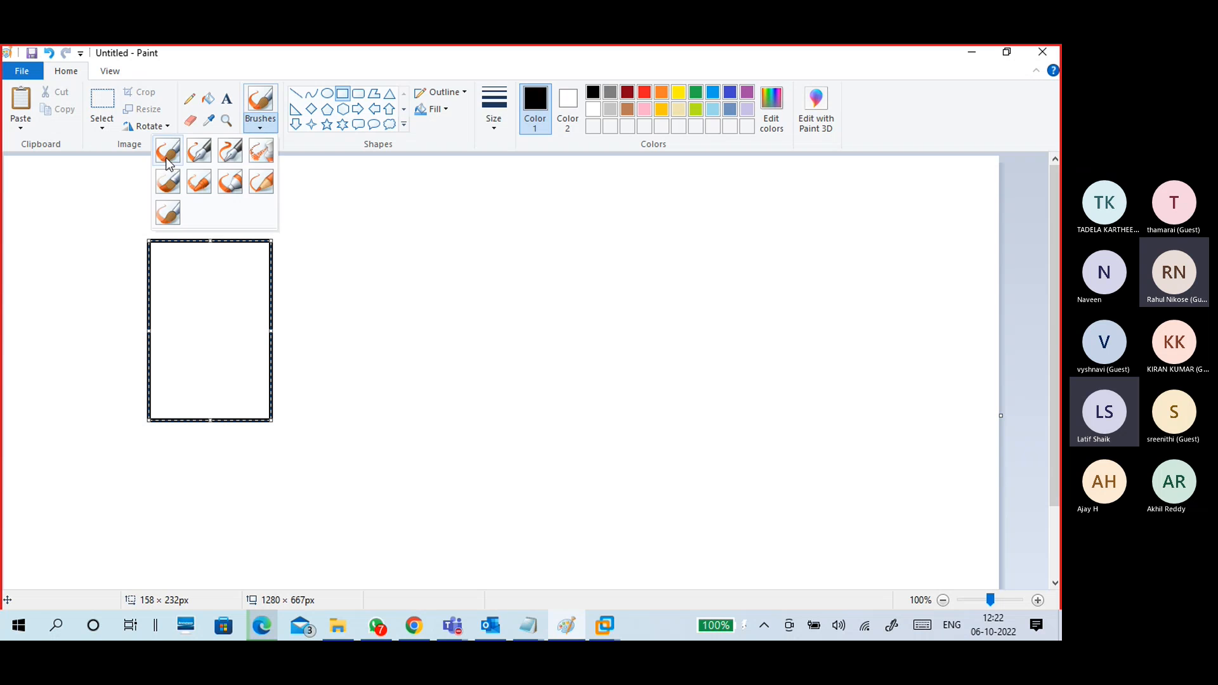
pyautogui.click(167, 151)
# Step: Add the text label 'pc-A: vm' above the box
pyautogui.click(227, 98)
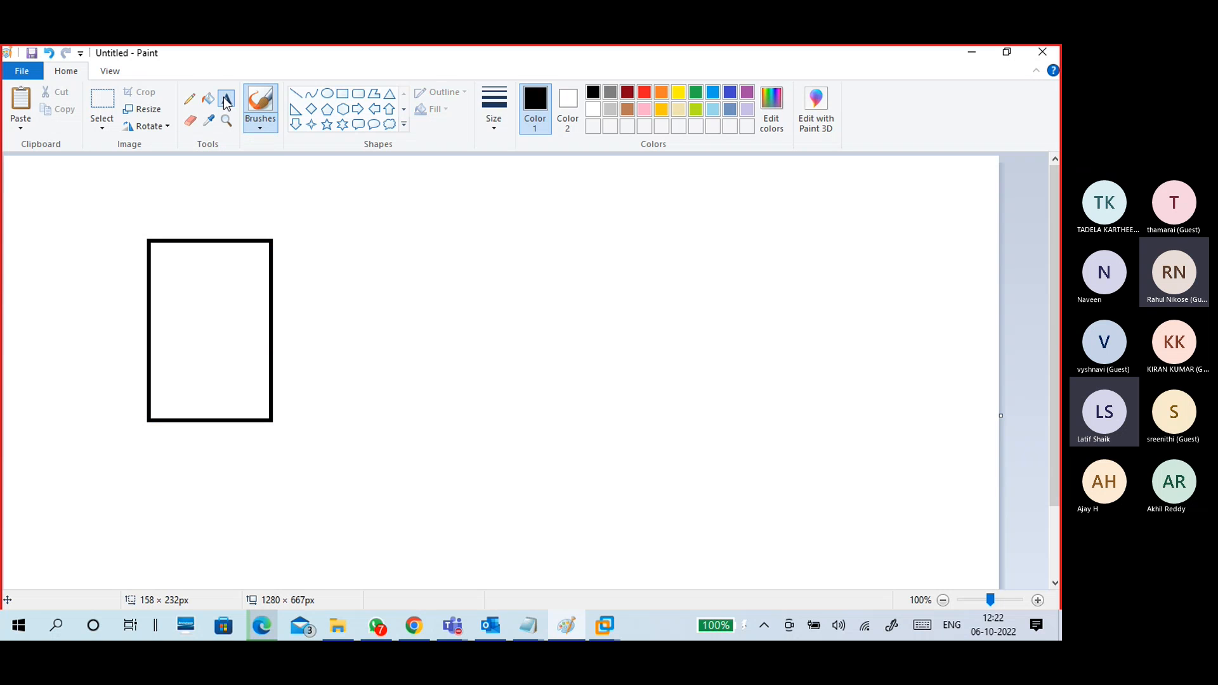
pyautogui.click(153, 212)
pyautogui.write('p')
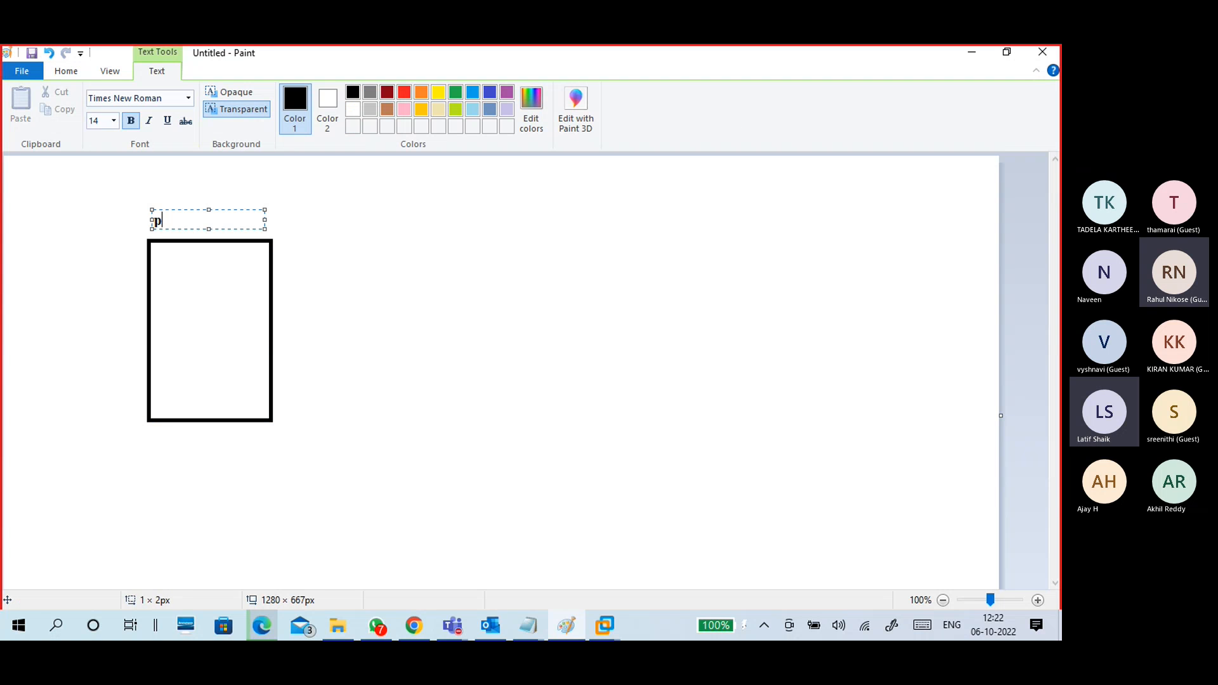
pyautogui.write('c-a')
pyautogui.press('BackSpace')
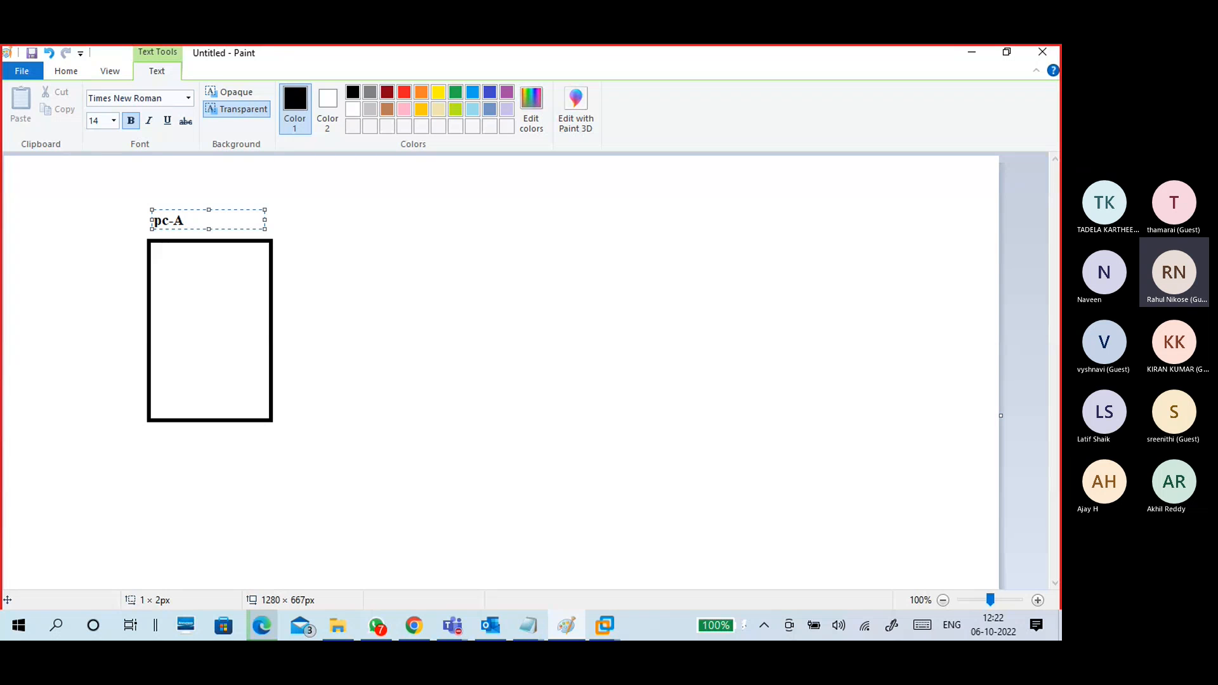
pyautogui.write('A: vm')
pyautogui.click(182, 370)
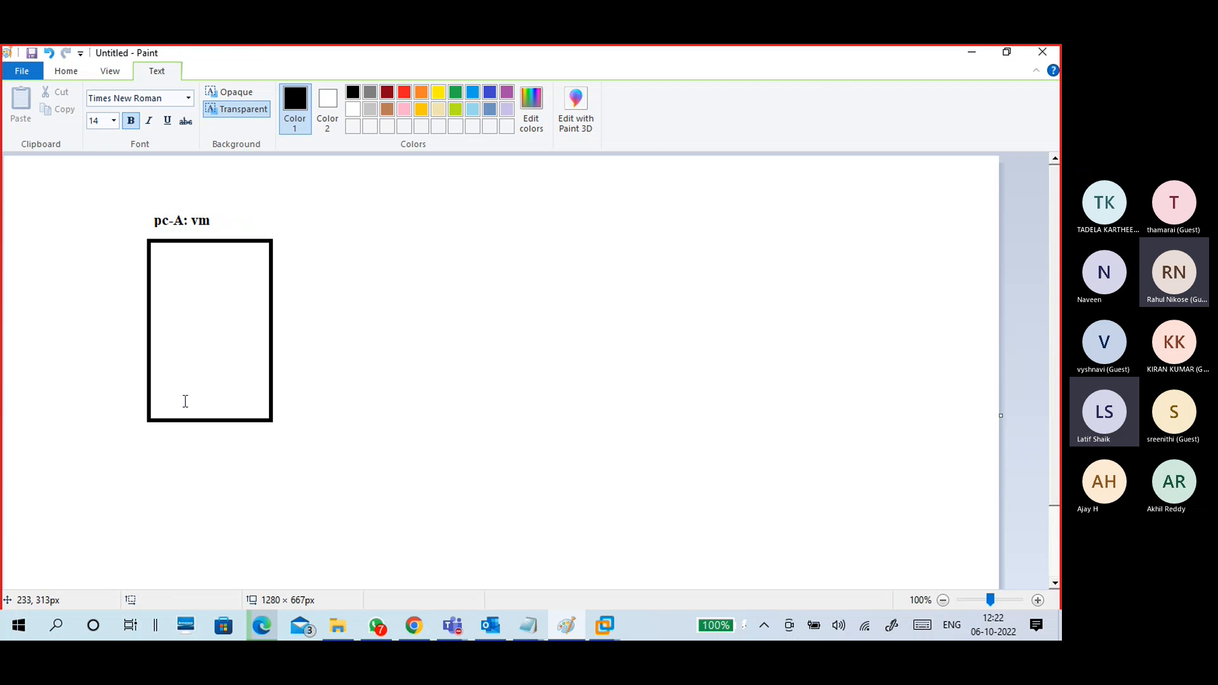
pyautogui.click(154, 336)
# Step: Bring the Windows 10 virtual machine forward and open its Start menu
pyautogui.moveTo(617, 619)
pyautogui.click(635, 587)
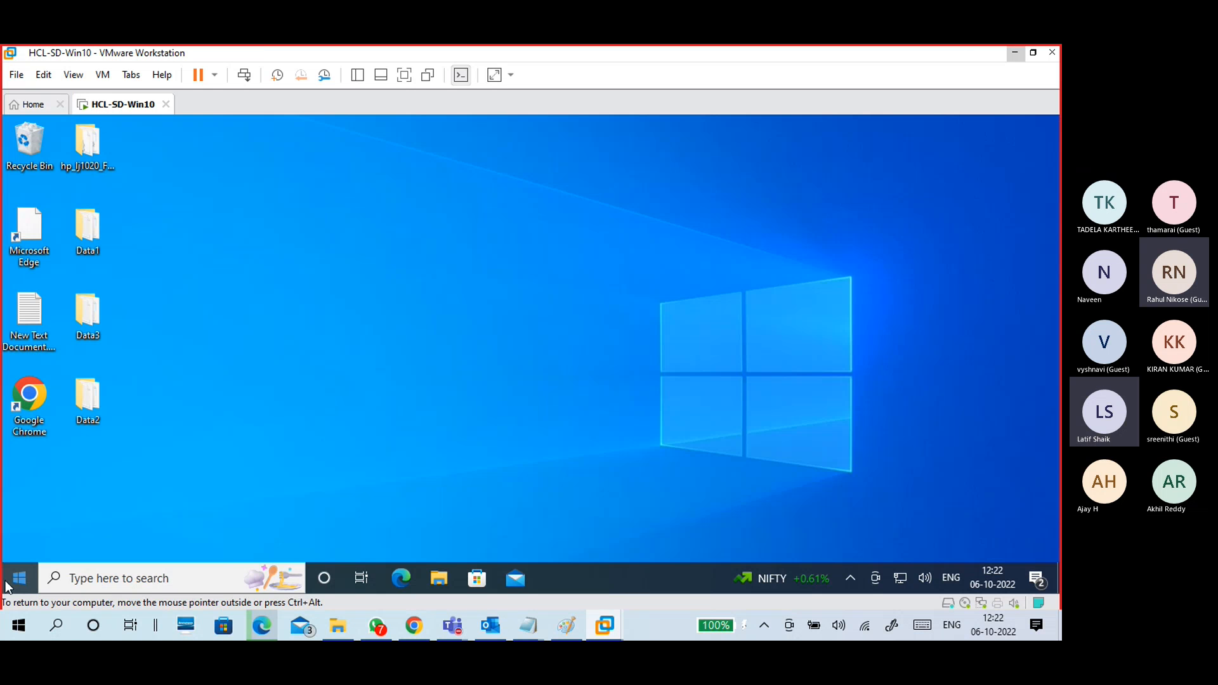
pyautogui.click(19, 578)
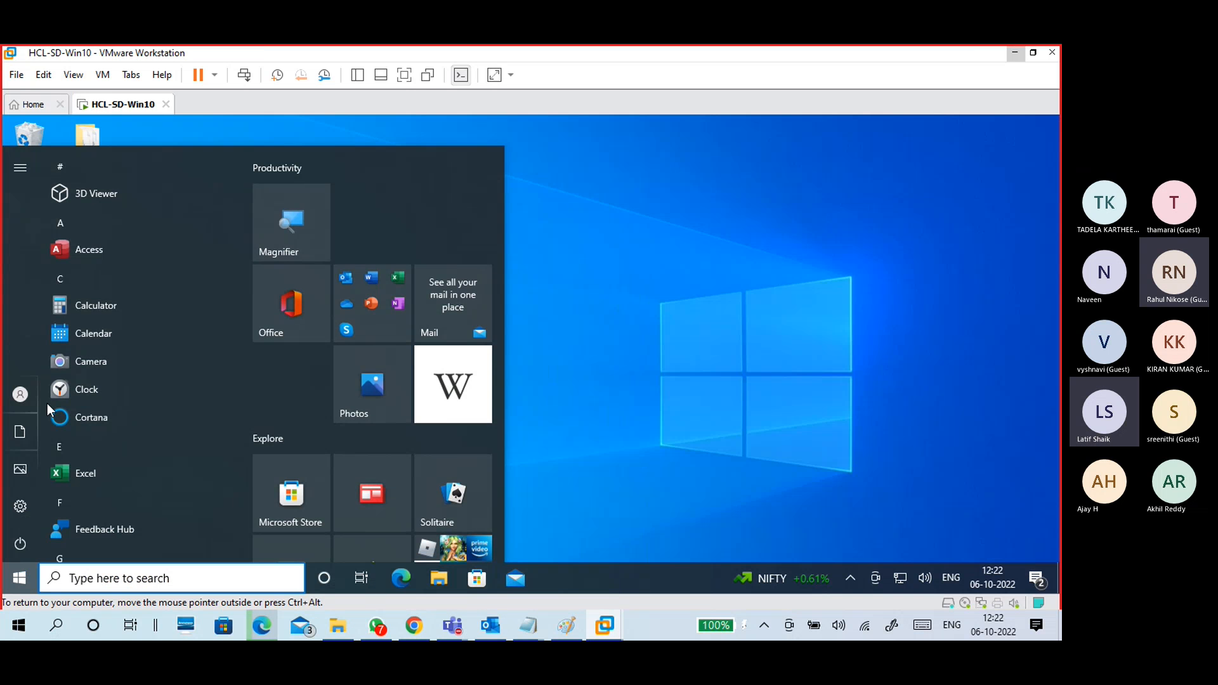
# Step: Check the guest's account options, then set the VM aside to return to Paint
pyautogui.click(13, 406)
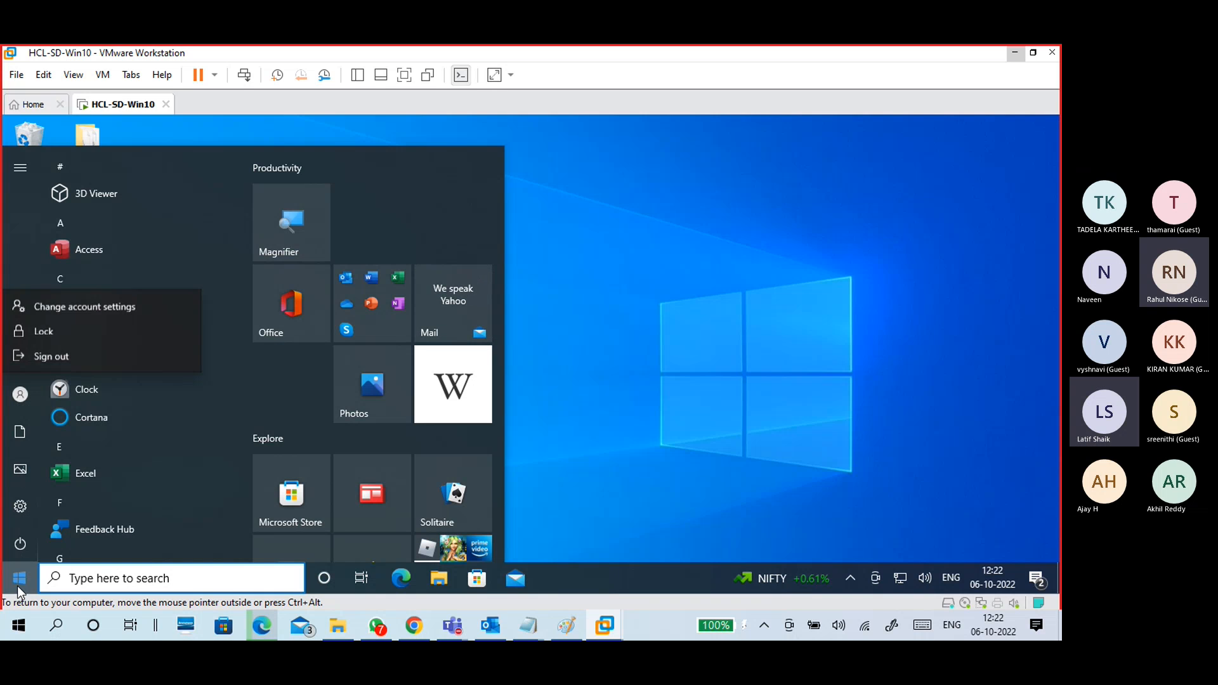
pyautogui.click(13, 407)
pyautogui.moveTo(16, 401)
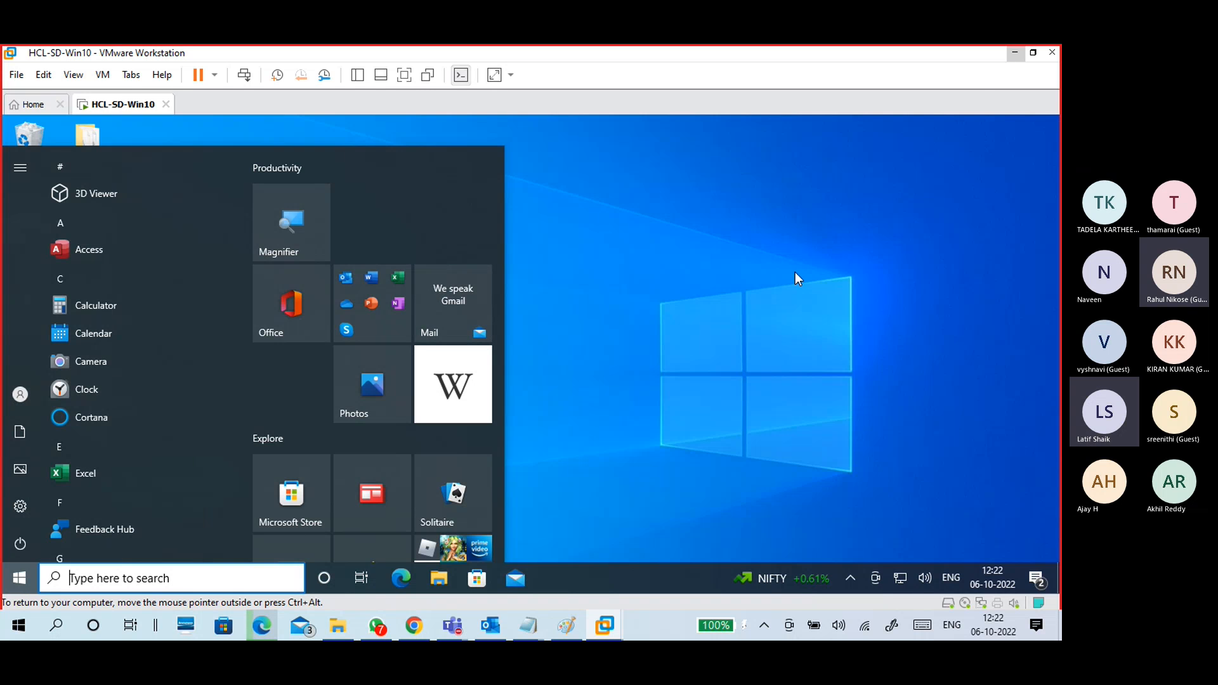
pyautogui.click(1015, 53)
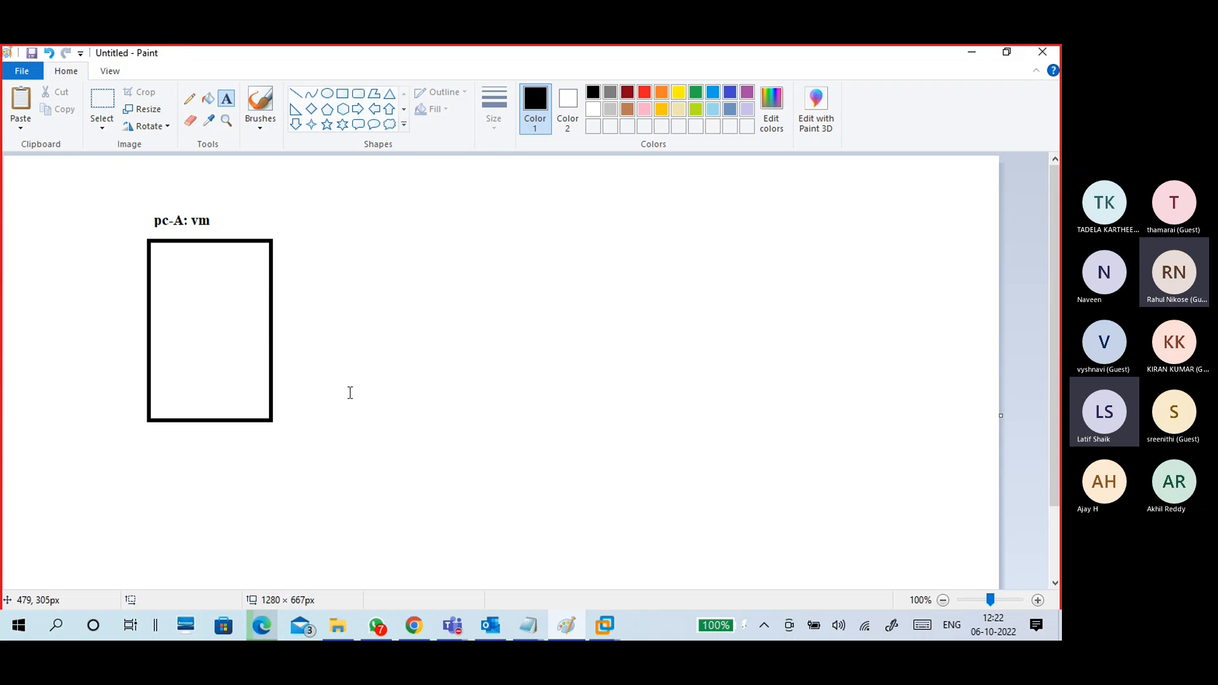
# Step: Write the guest's login username and password lines inside the pc-A box
pyautogui.click(160, 303)
pyautogui.write('us')
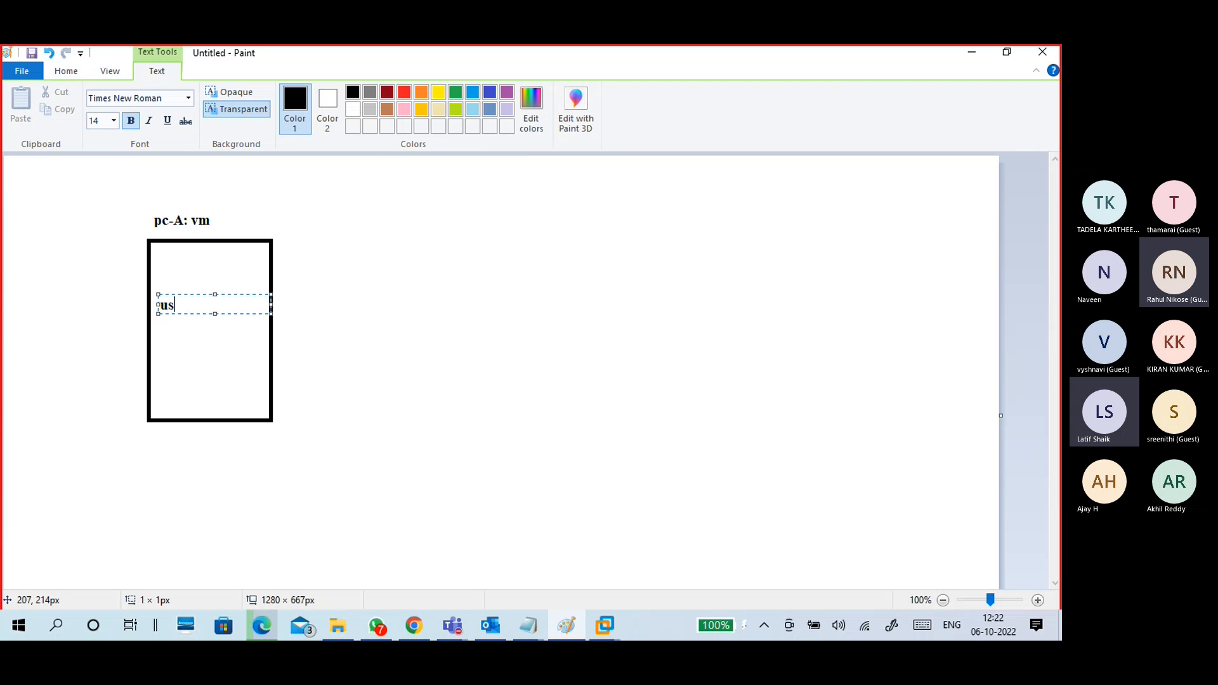
pyautogui.write('er')
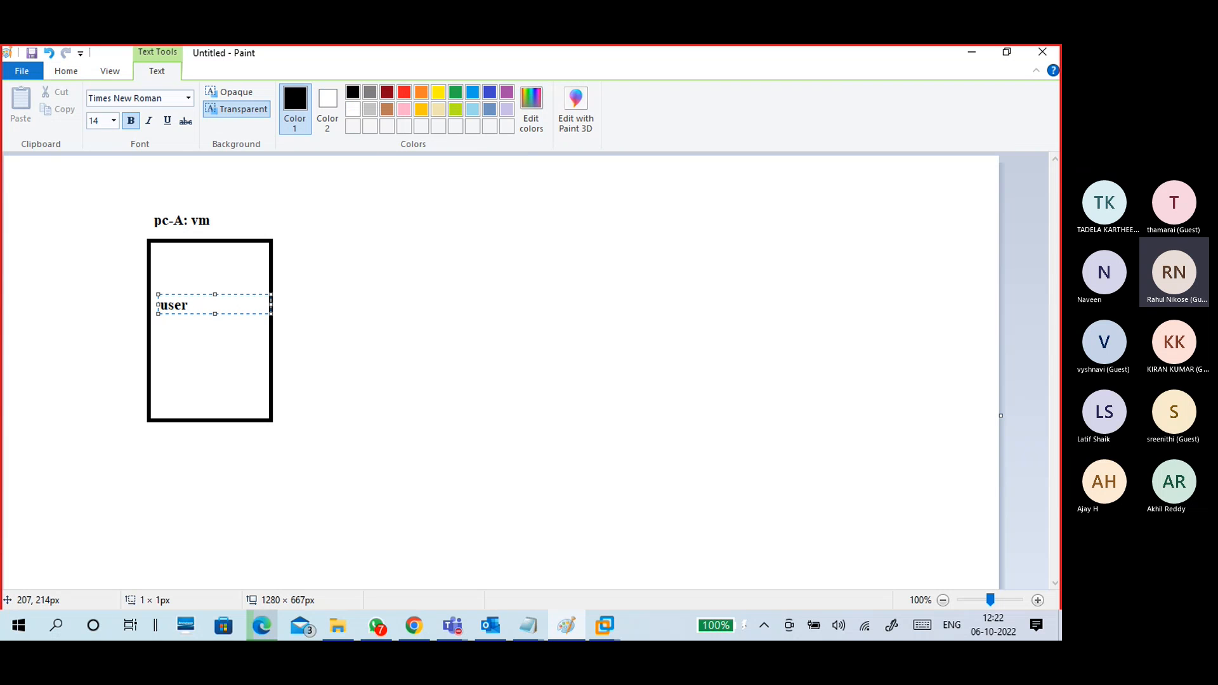
pyautogui.write(': sd')
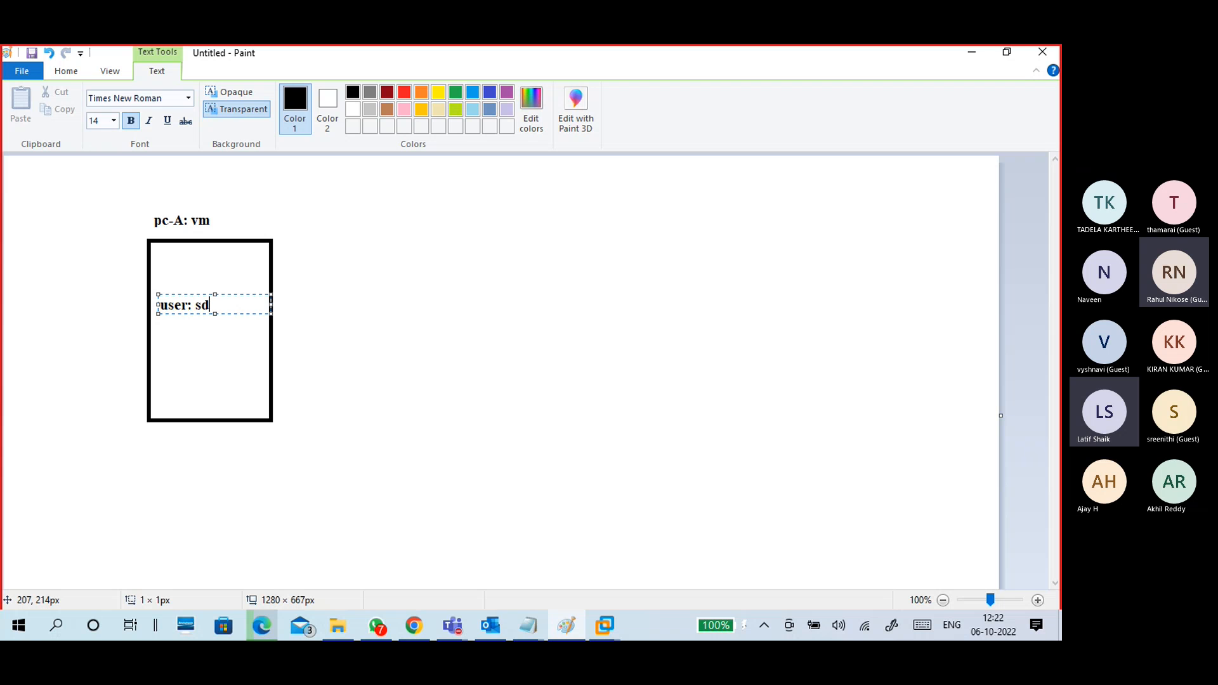
pyautogui.write('user1')
pyautogui.press('Return')
pyautogui.write('p')
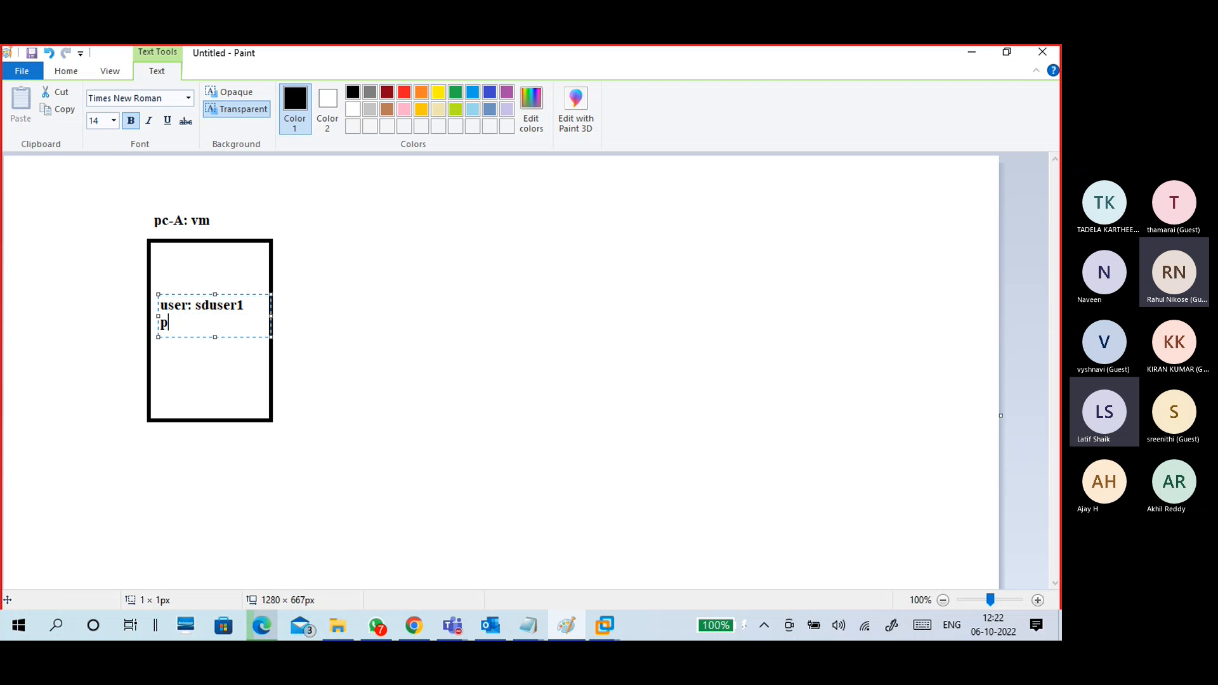
pyautogui.write('ass: admin@123')
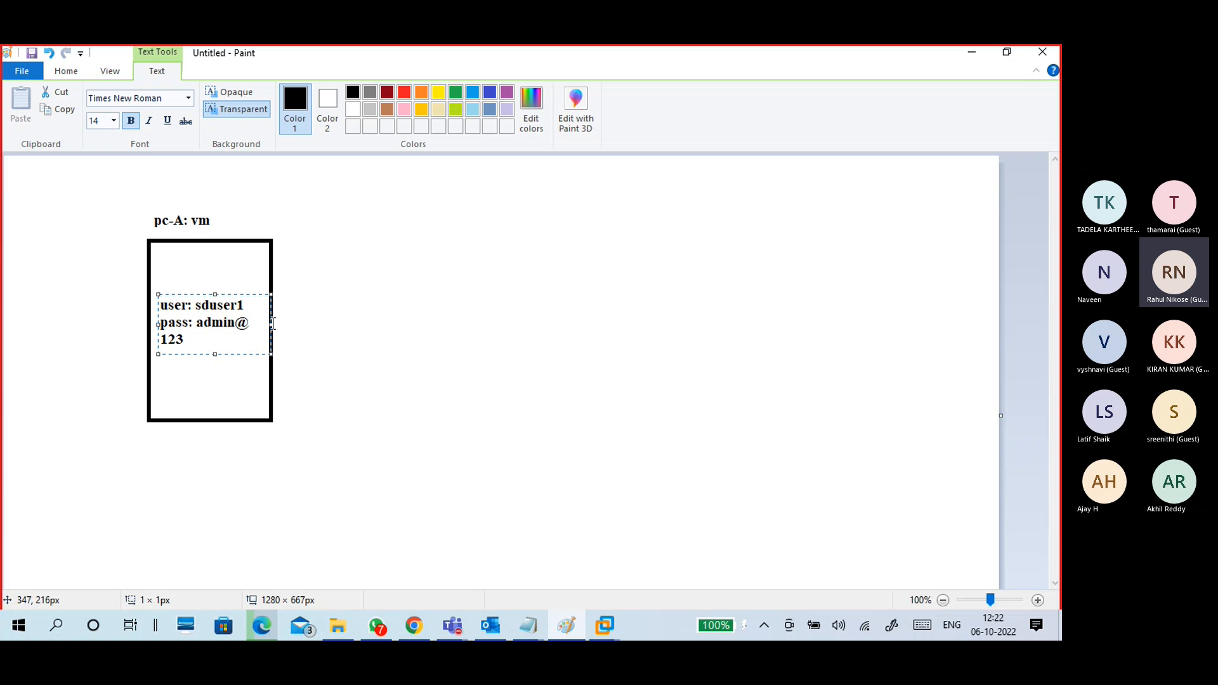
pyautogui.moveTo(274, 324); pyautogui.dragTo(292, 324)
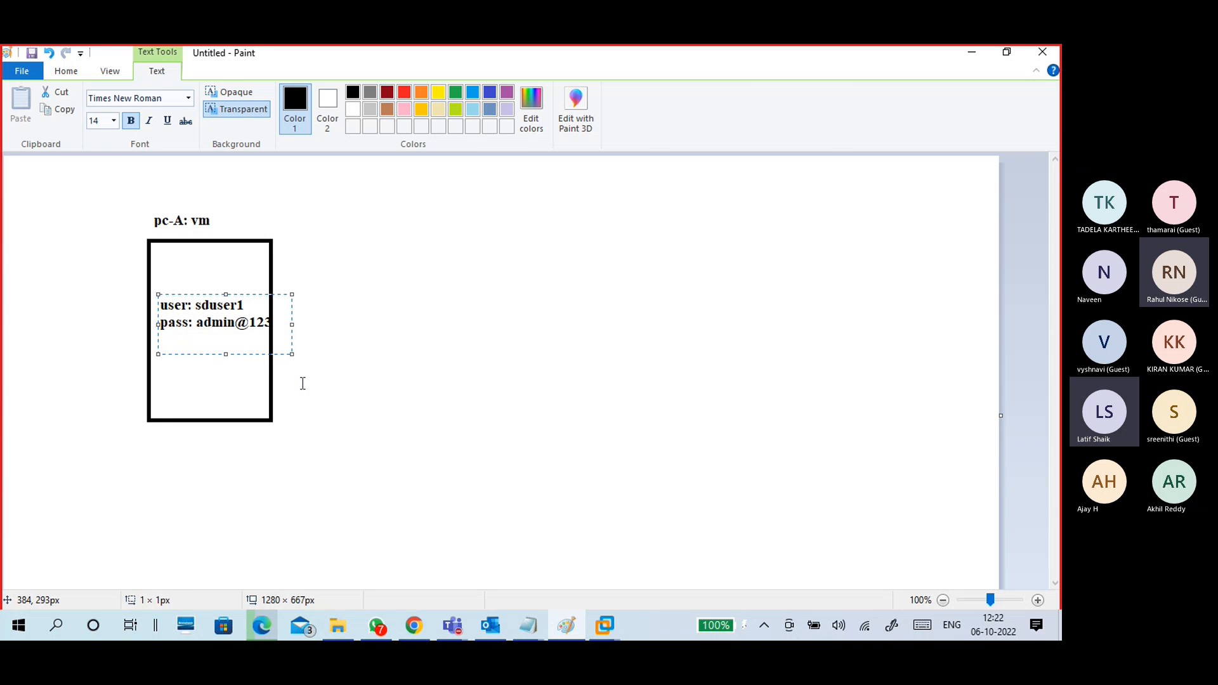
pyautogui.click(303, 384)
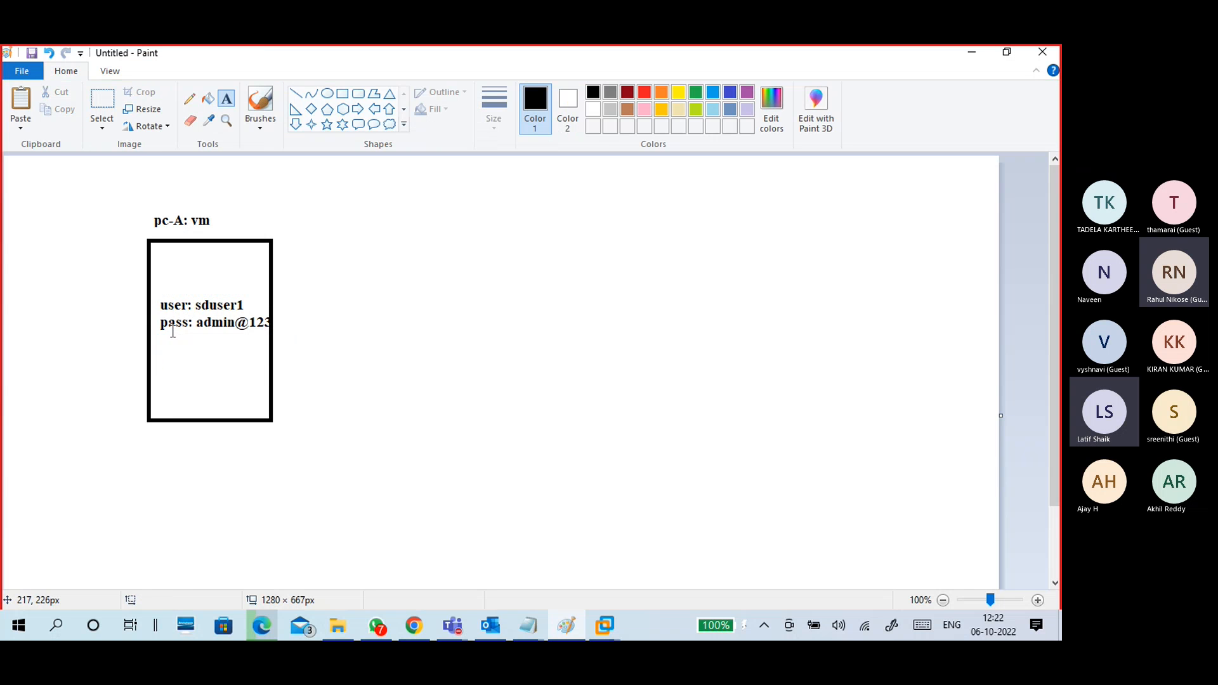
# Step: Start an 'ip address:' label below the password line with an empty line beneath
pyautogui.click(154, 357)
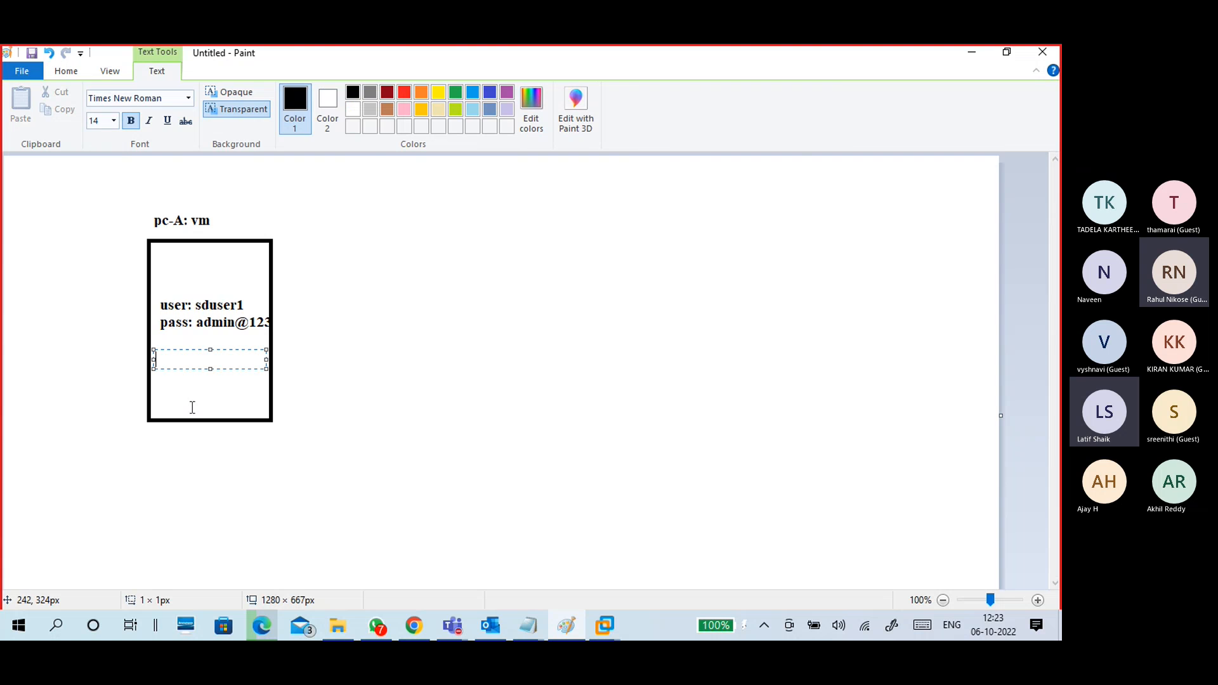
pyautogui.write('ip address:')
pyautogui.press('Return')
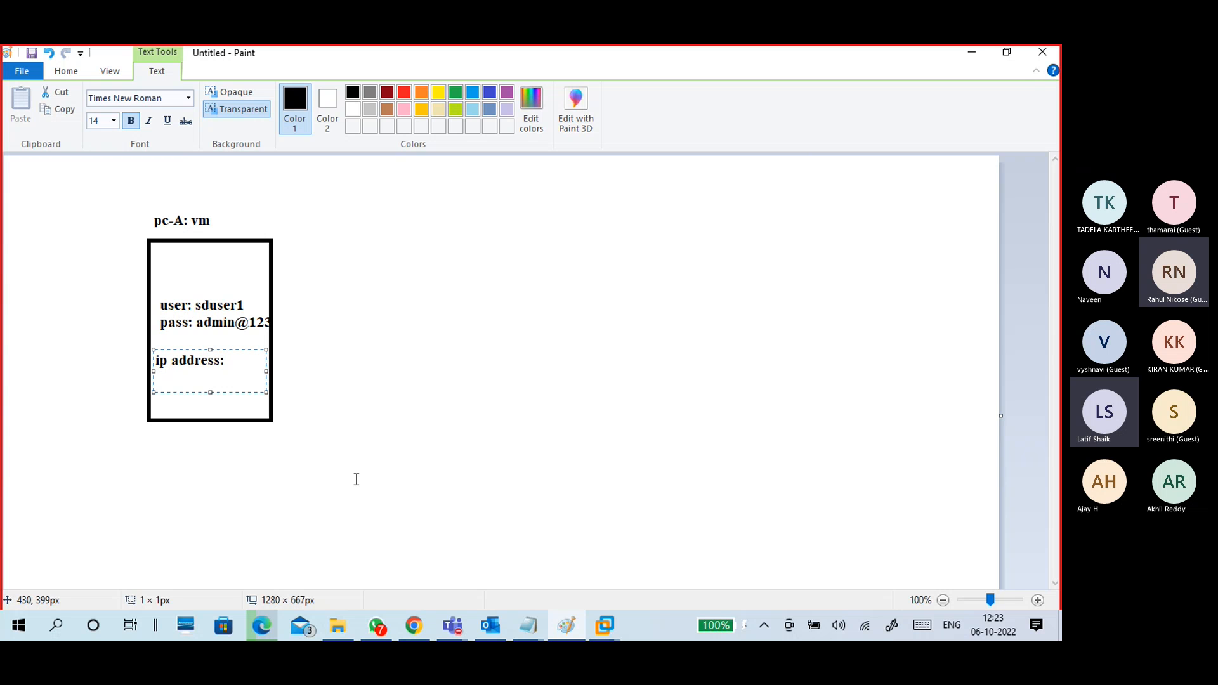
# Step: Switch to the Windows 10 VM and clear its Start menu and taskbar menu
pyautogui.moveTo(608, 615)
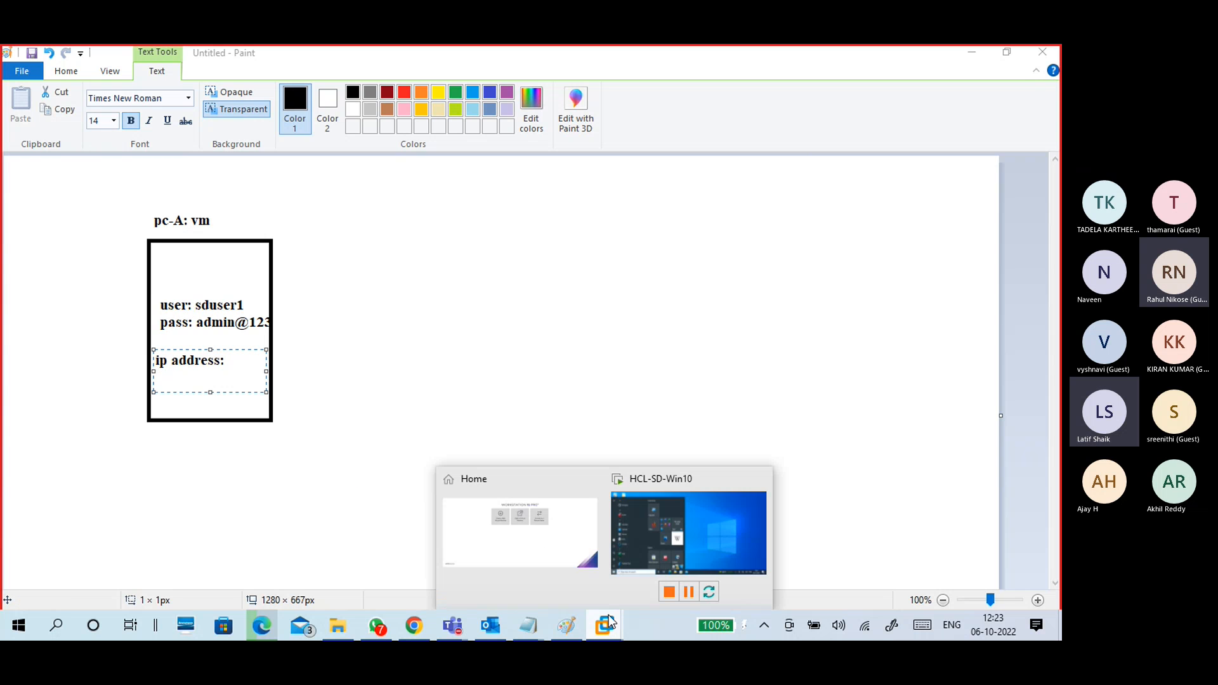
pyautogui.click(691, 528)
pyautogui.click(549, 387)
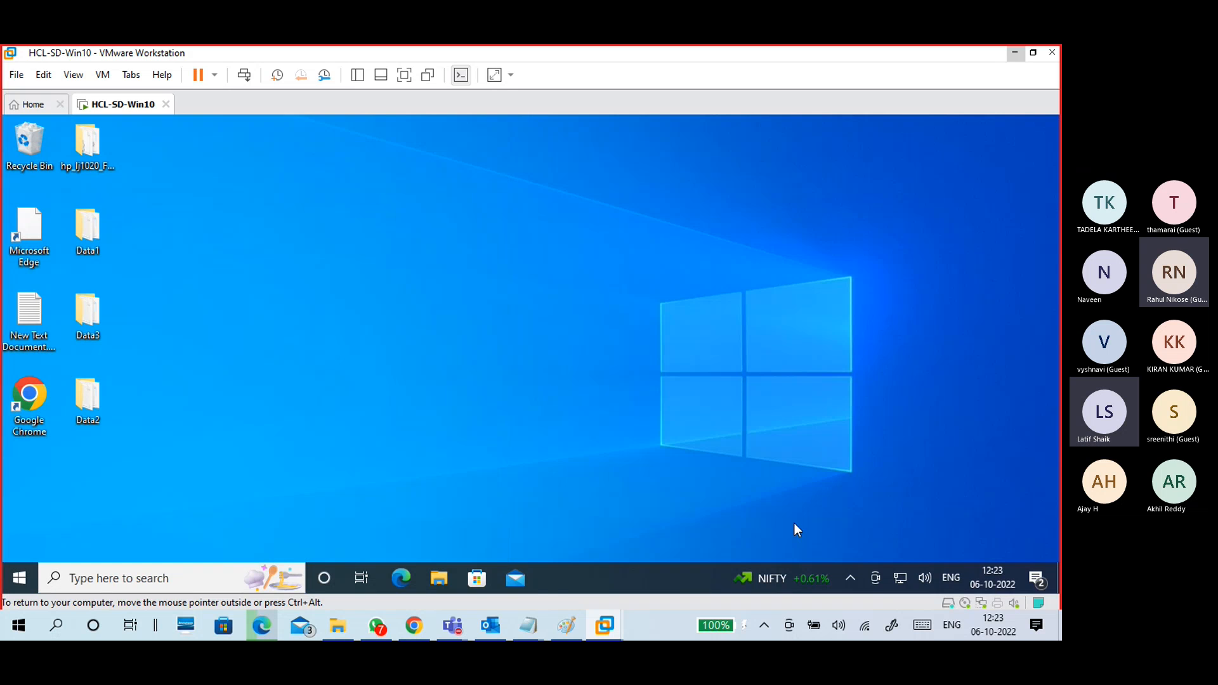
pyautogui.rightClick(802, 576)
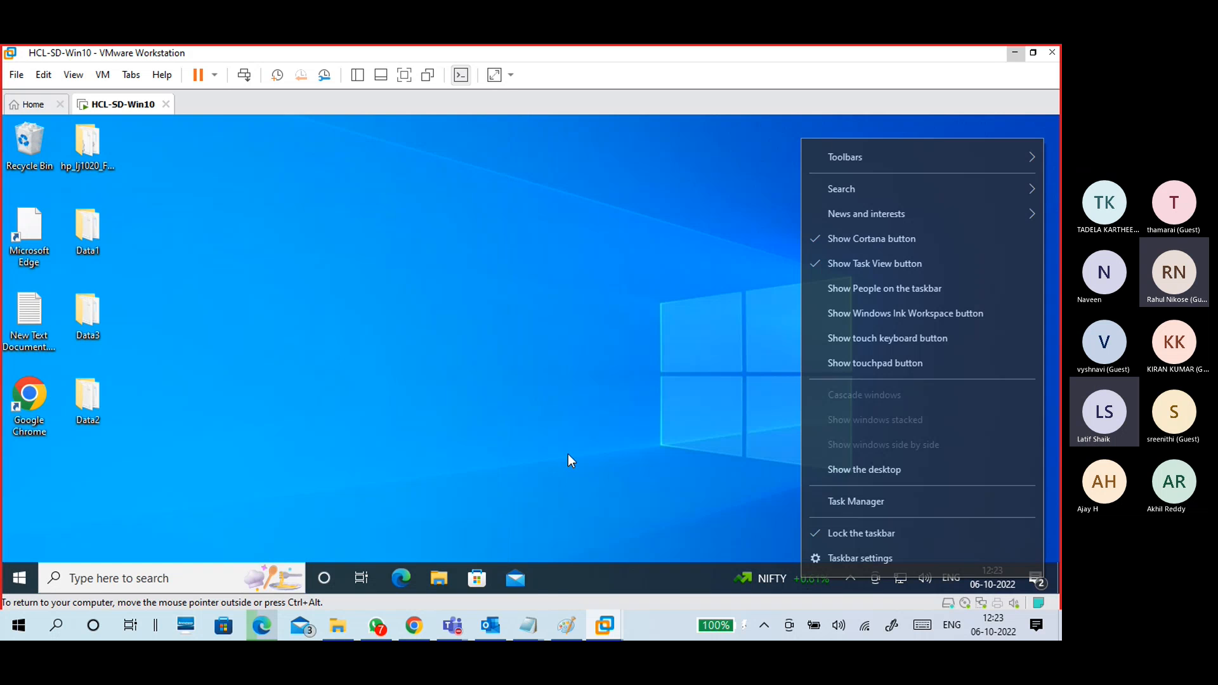
pyautogui.click(482, 406)
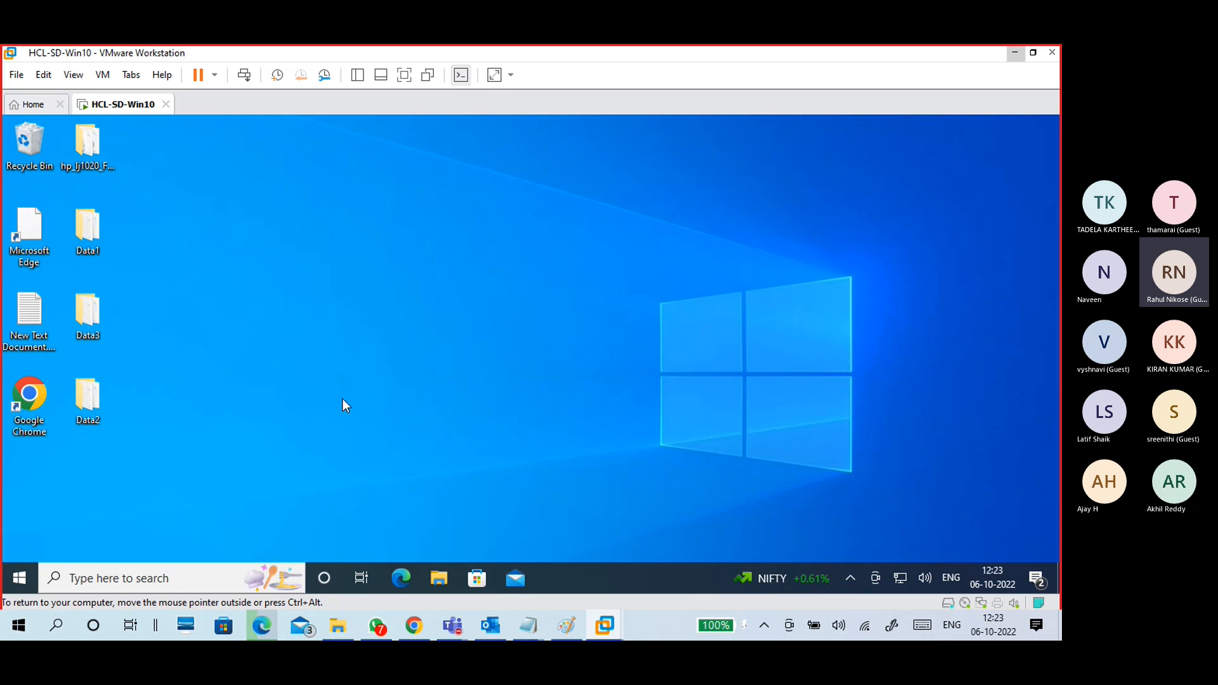
# Step: Launch cmd in the VM and run ipconfig, showing IPv4 address 192.168.1.2
pyautogui.press('super+r')
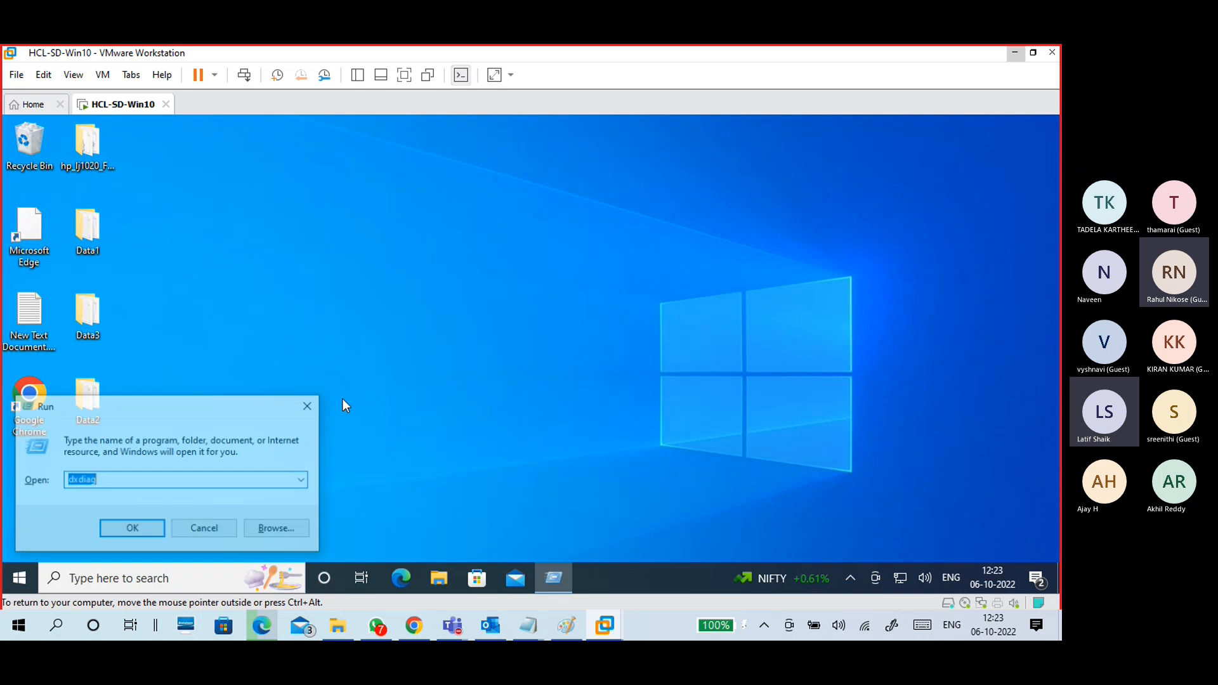
pyautogui.write('cmd')
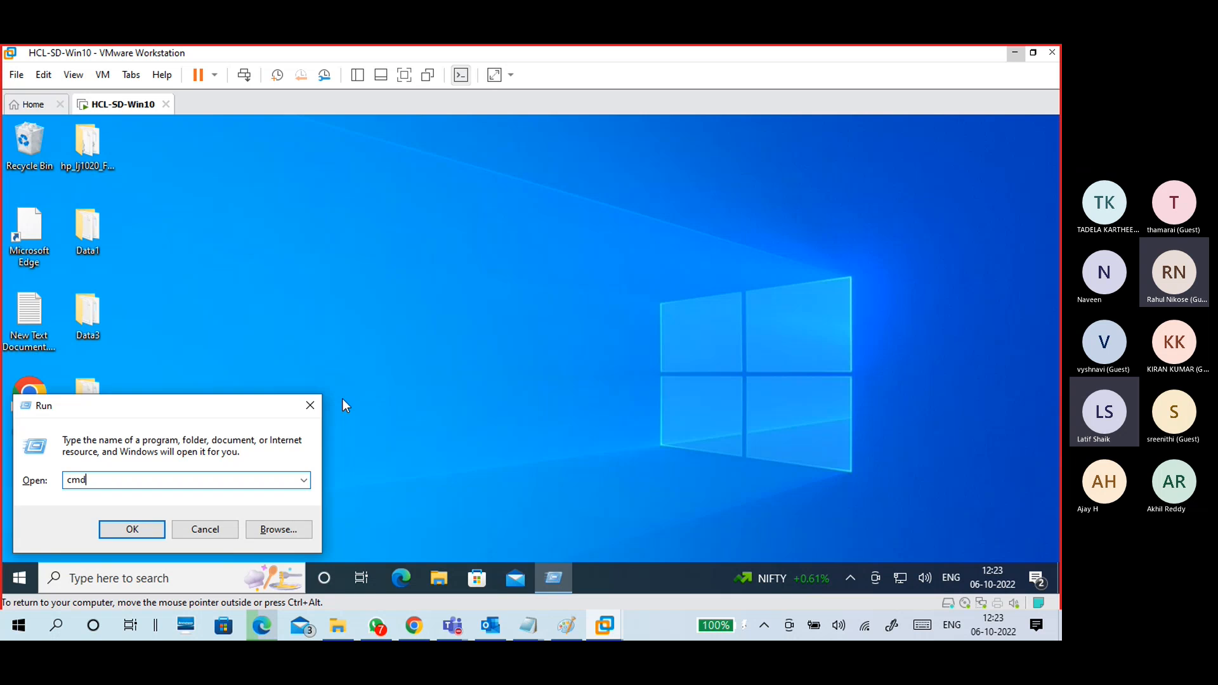
pyautogui.press('Return')
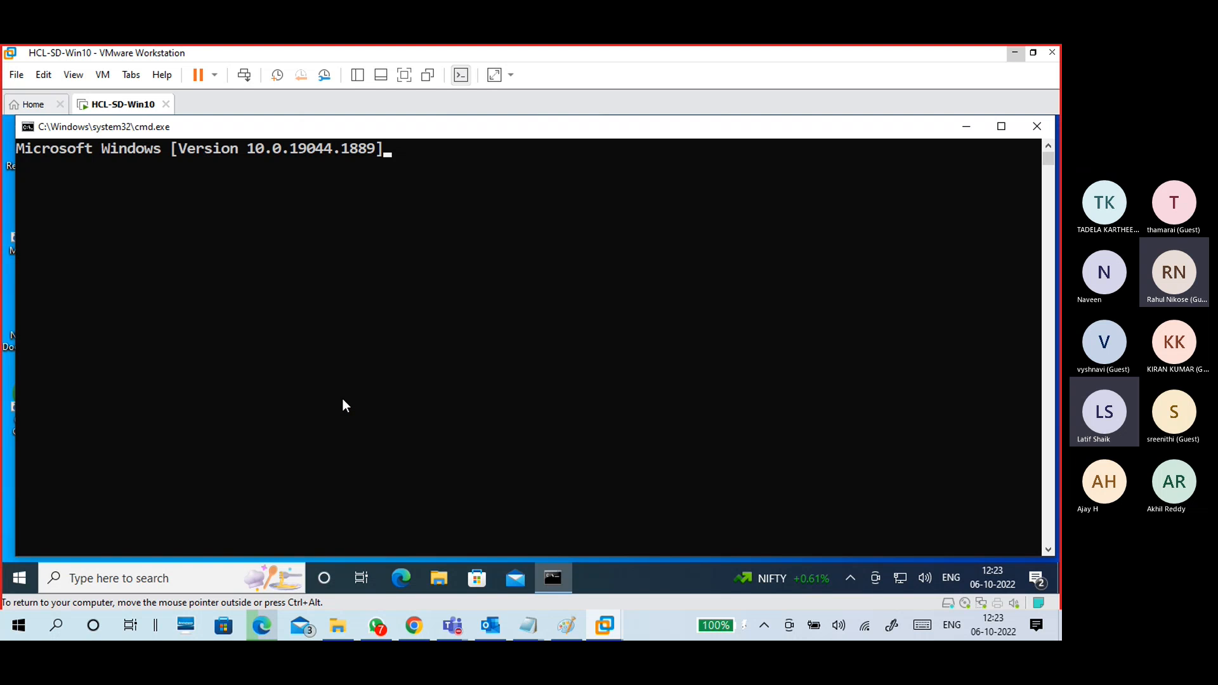
pyautogui.write('ipco')
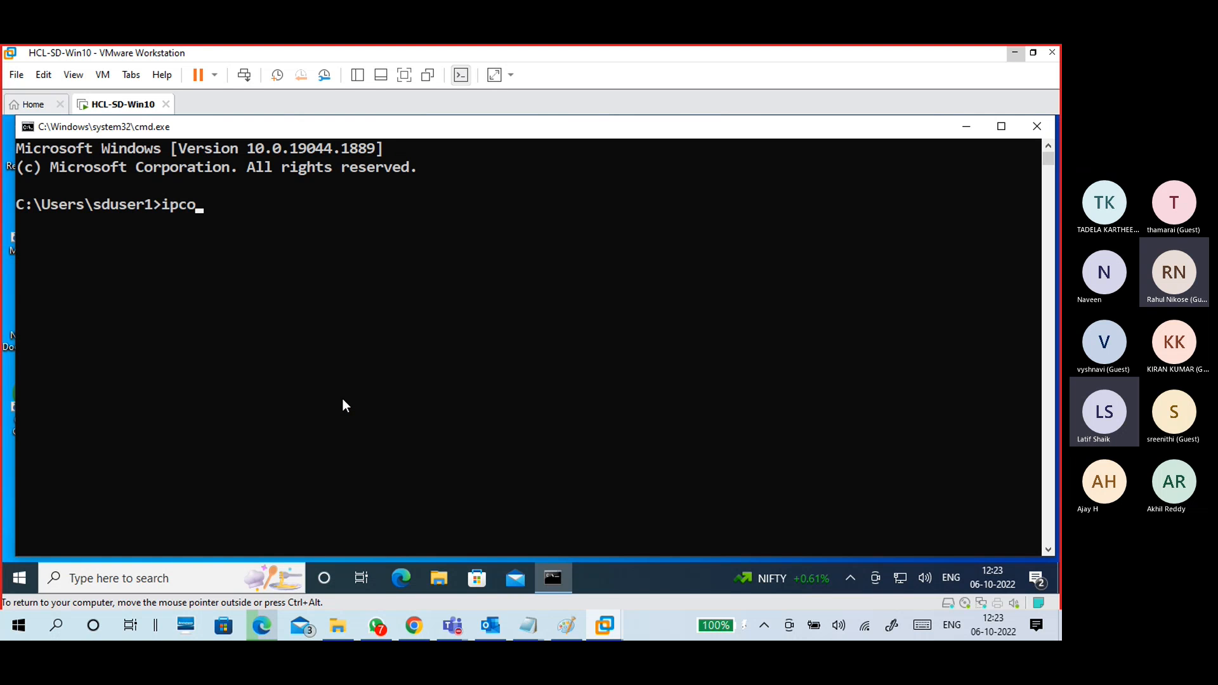
pyautogui.write('nfig')
pyautogui.press('Return')
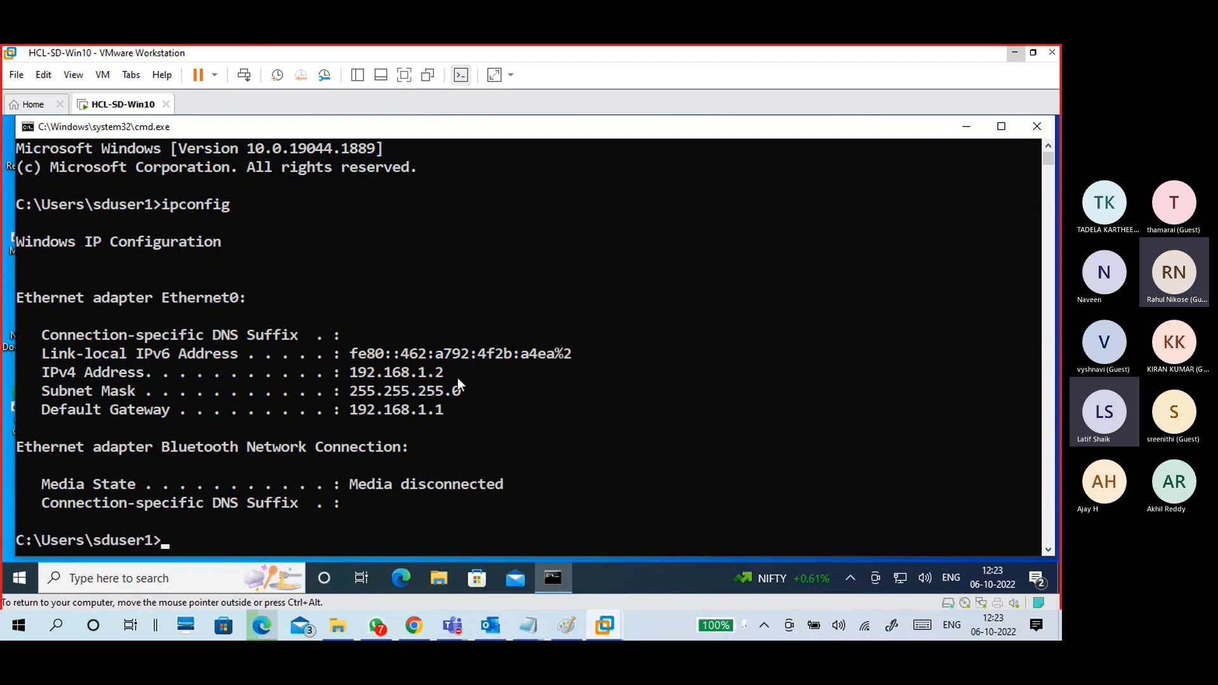
# Step: Type 192.168.1.2 under pc-A's 'ip address:' label in Paint and commit it
pyautogui.click(579, 627)
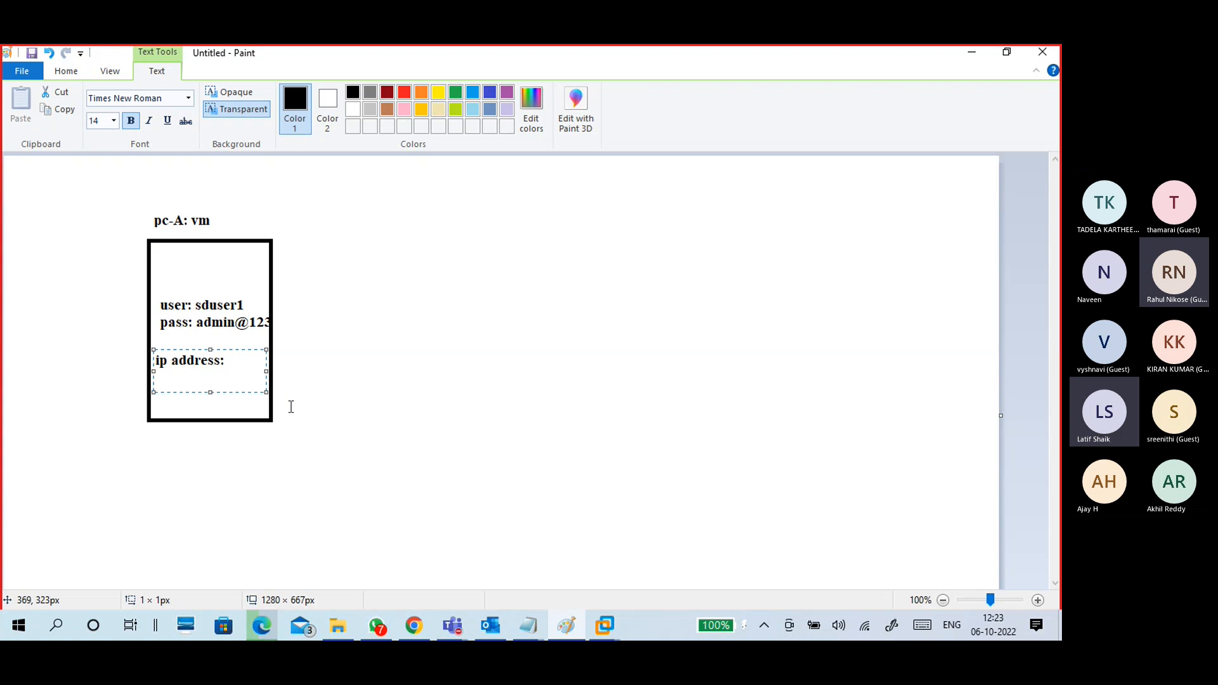
pyautogui.write('192.168.1.2')
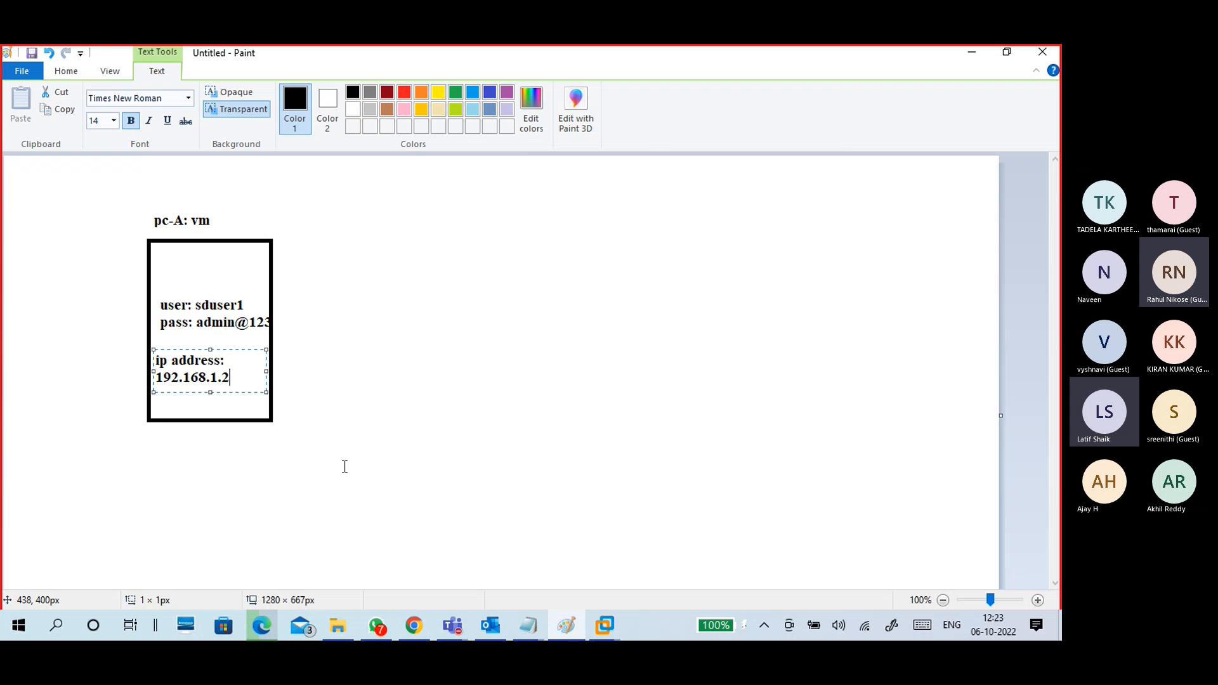
pyautogui.click(328, 411)
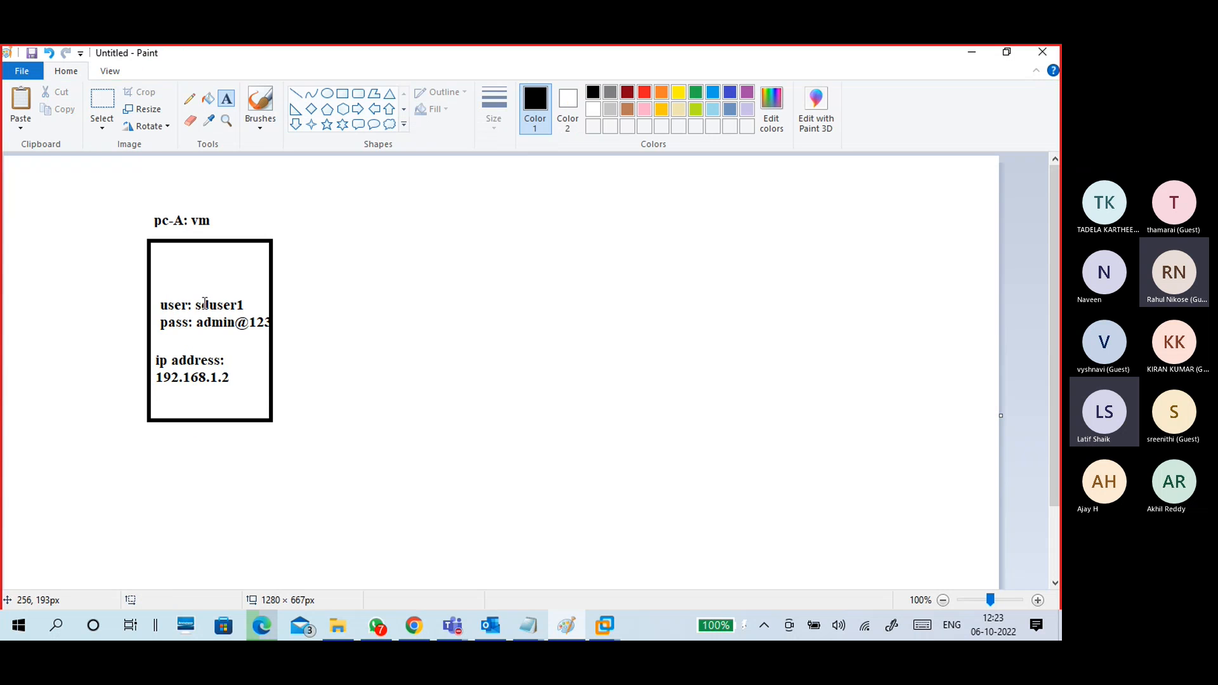
pyautogui.click(343, 94)
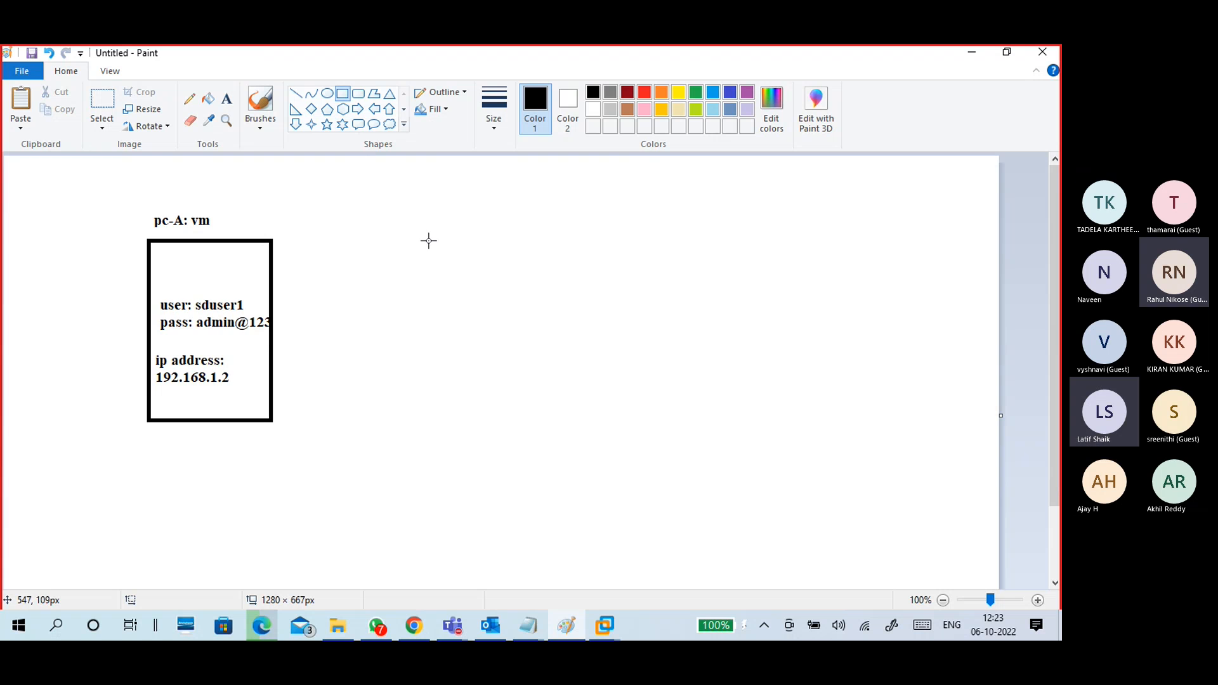
# Step: Draw a second tall box to the right of the pc-A box
pyautogui.moveTo(420, 234)
pyautogui.mouseDown()
pyautogui.moveTo(570, 401)
pyautogui.moveTo(550, 430)
pyautogui.mouseUp()
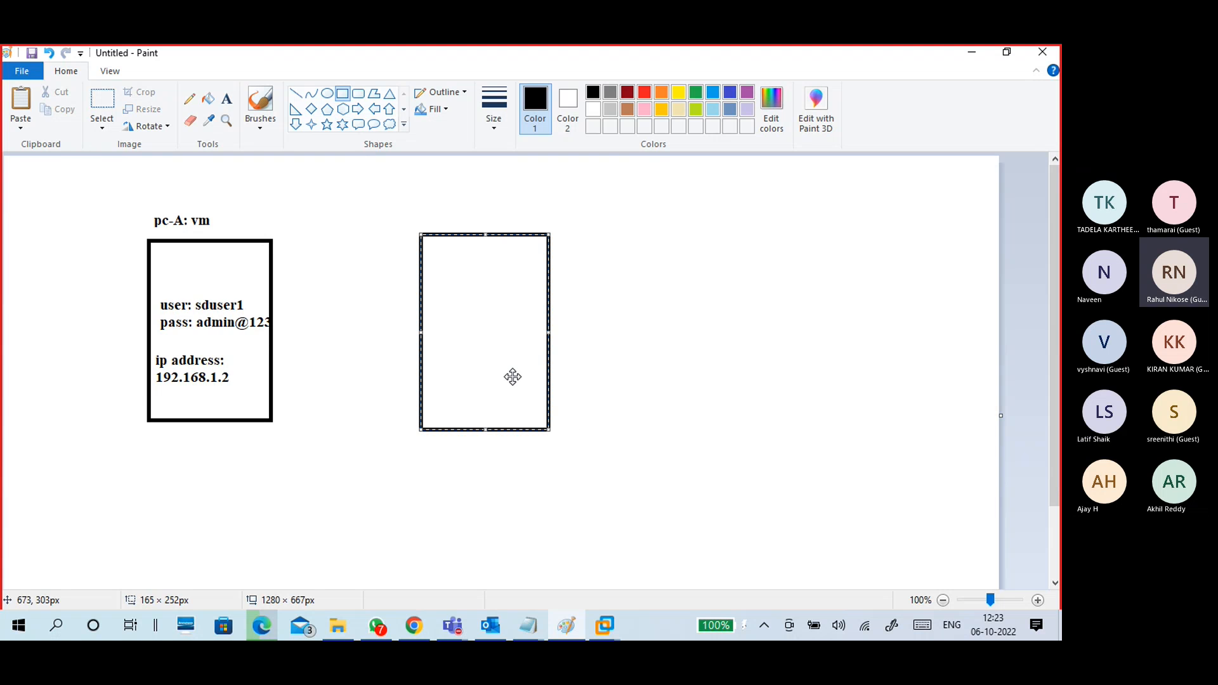
pyautogui.click(262, 128)
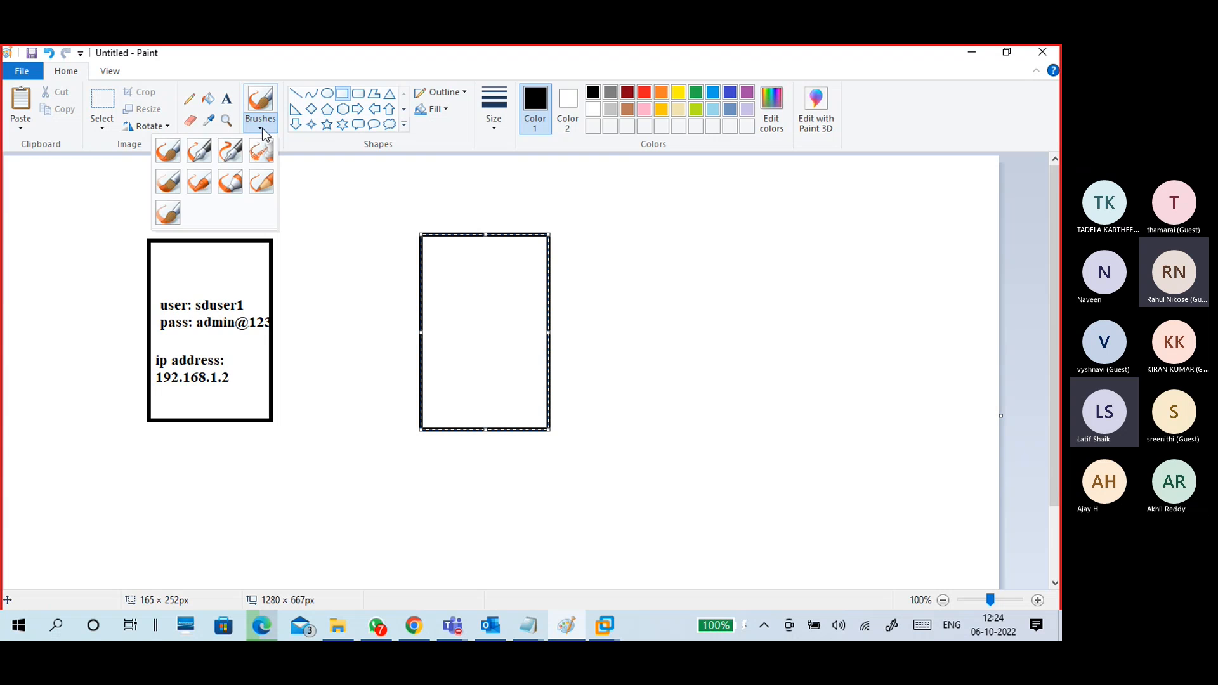
pyautogui.click(168, 151)
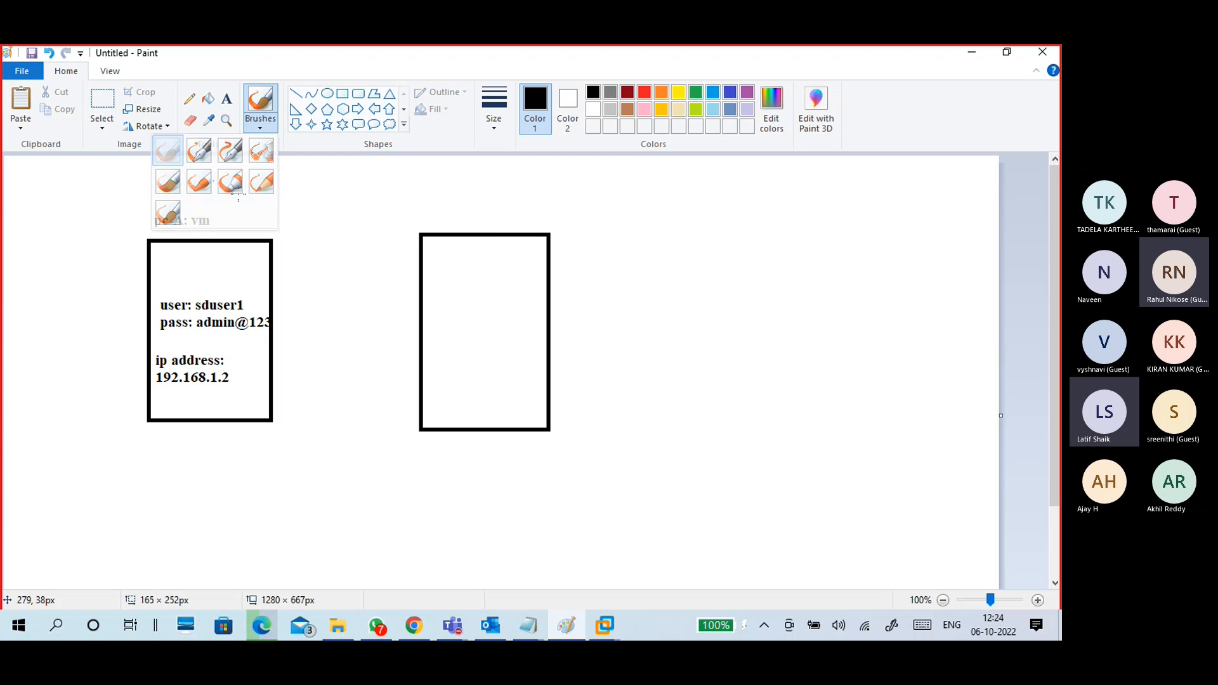
# Step: Label the right-hand box 'pc-B: physical' above it
pyautogui.click(226, 98)
pyautogui.click(420, 217)
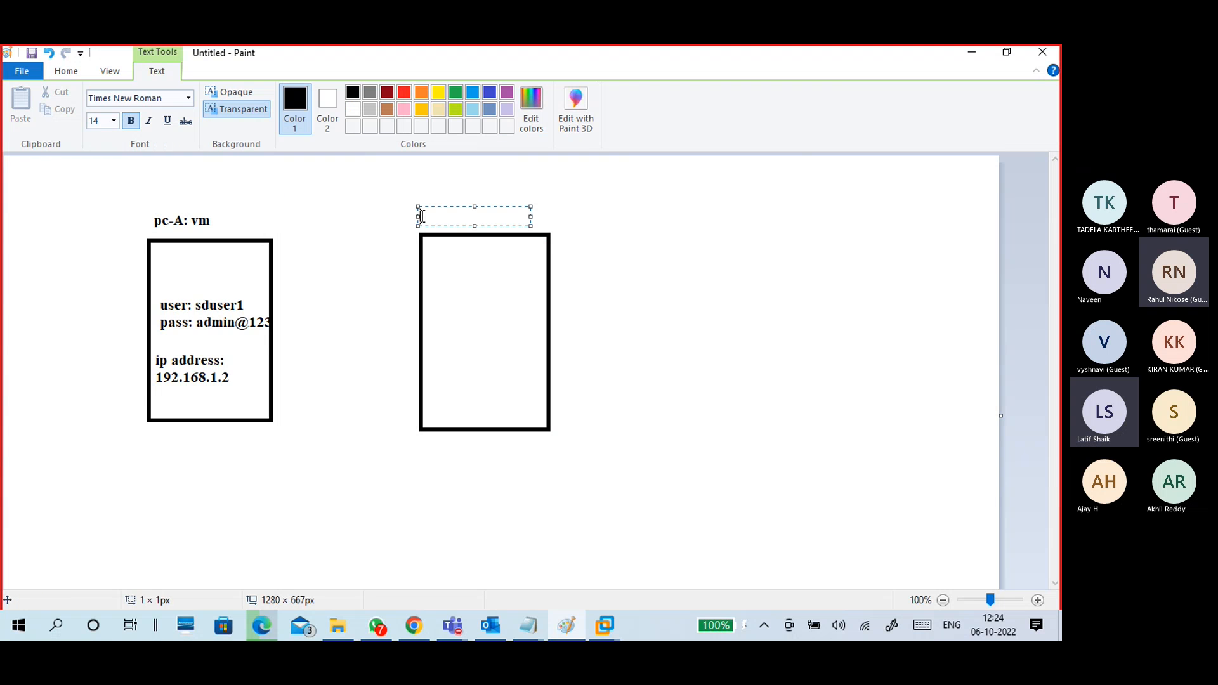
pyautogui.write('pc-B: phys')
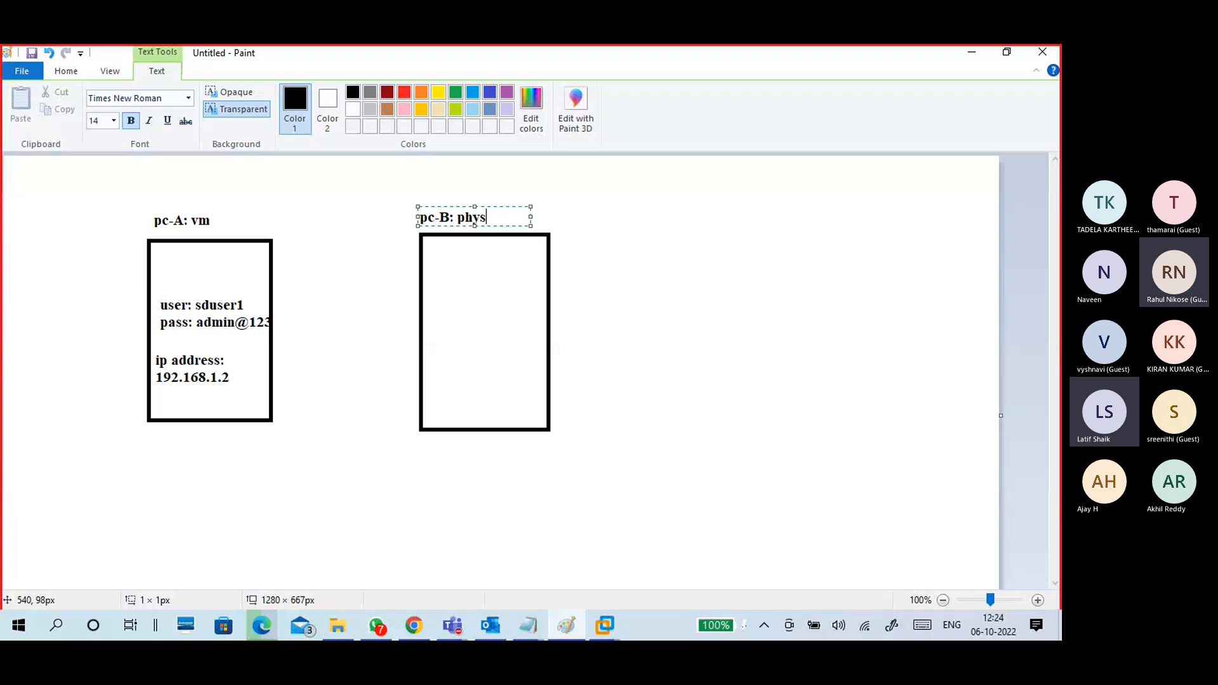
pyautogui.write('ical')
pyautogui.click(423, 303)
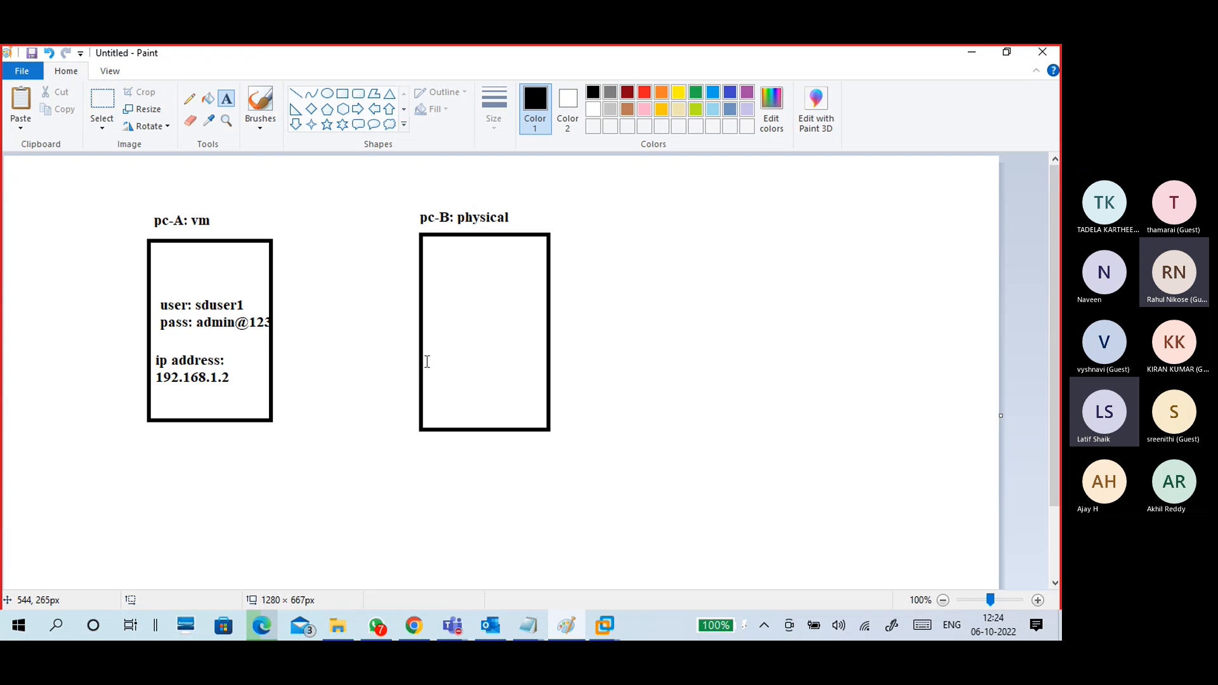
# Step: Type an 'ip address:' line inside the pc-B box, leaving a new empty line below
pyautogui.click(427, 366)
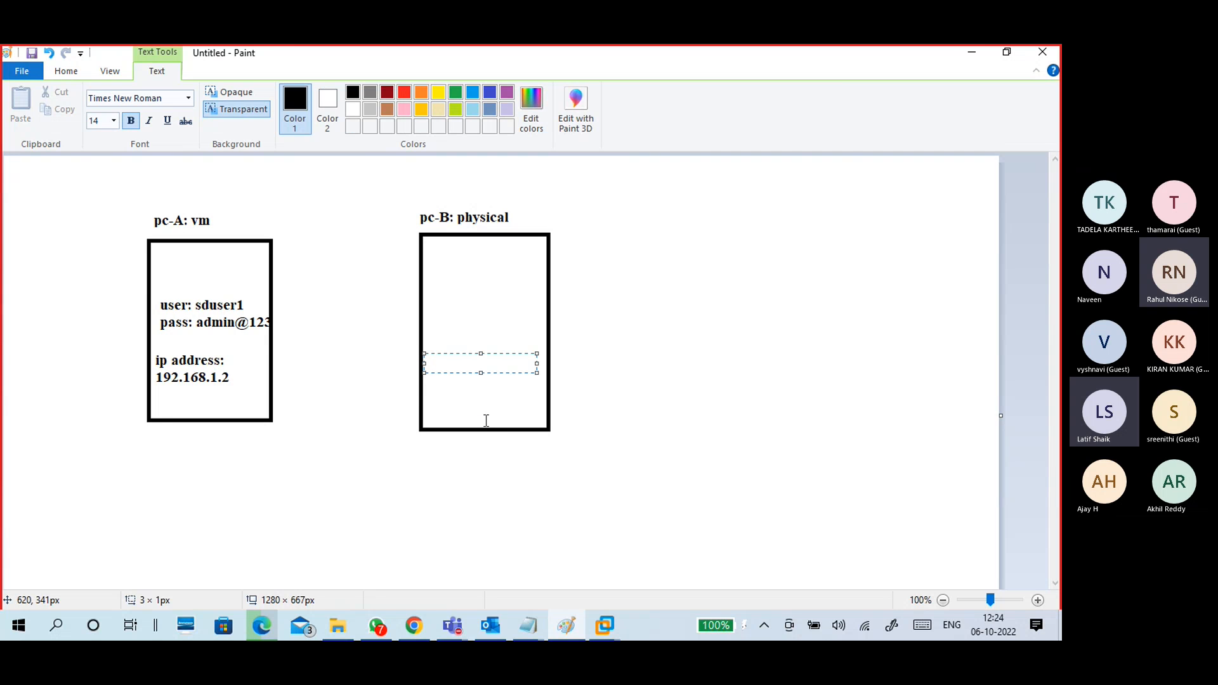
pyautogui.write('ip address')
pyautogui.press('Return')
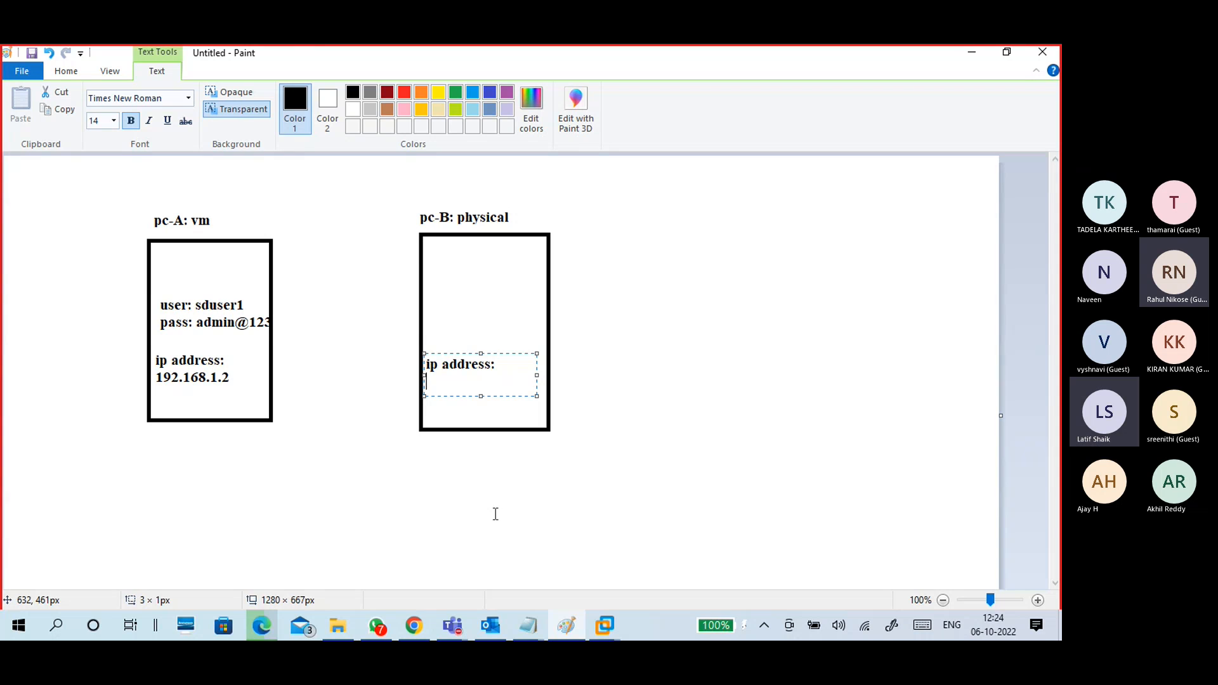
pyautogui.press('super+r')
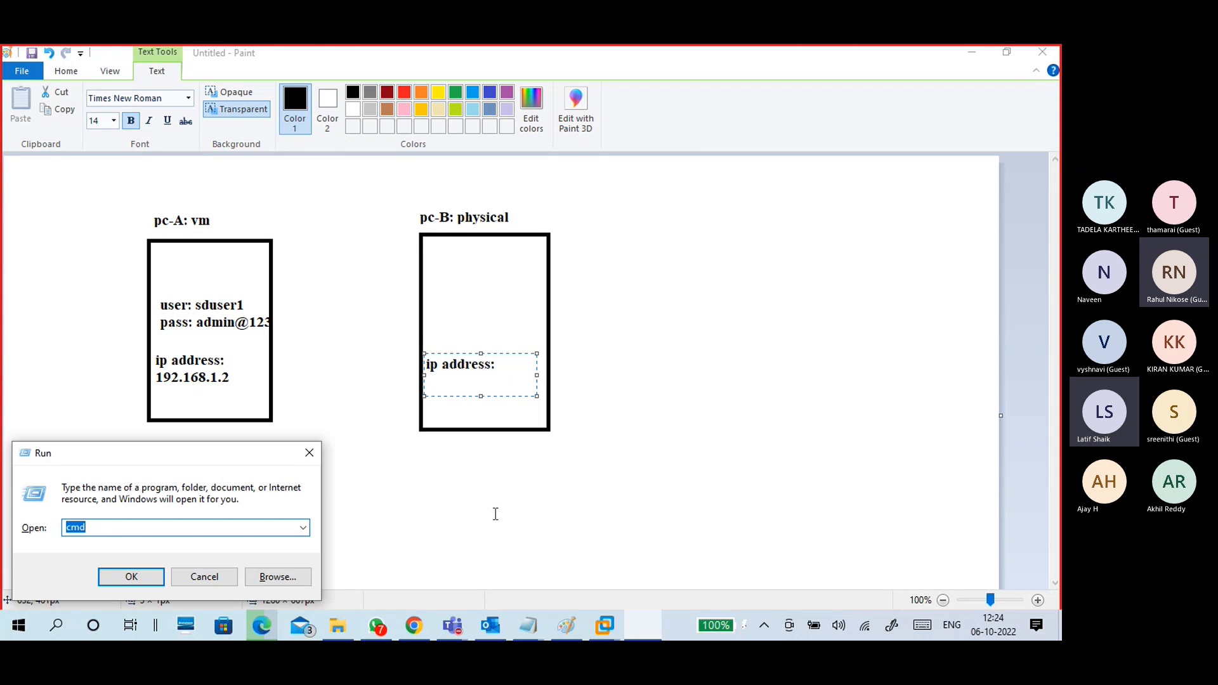
# Step: Launch Command Prompt on the host and run ipconfig
pyautogui.press('Return')
pyautogui.write('ip')
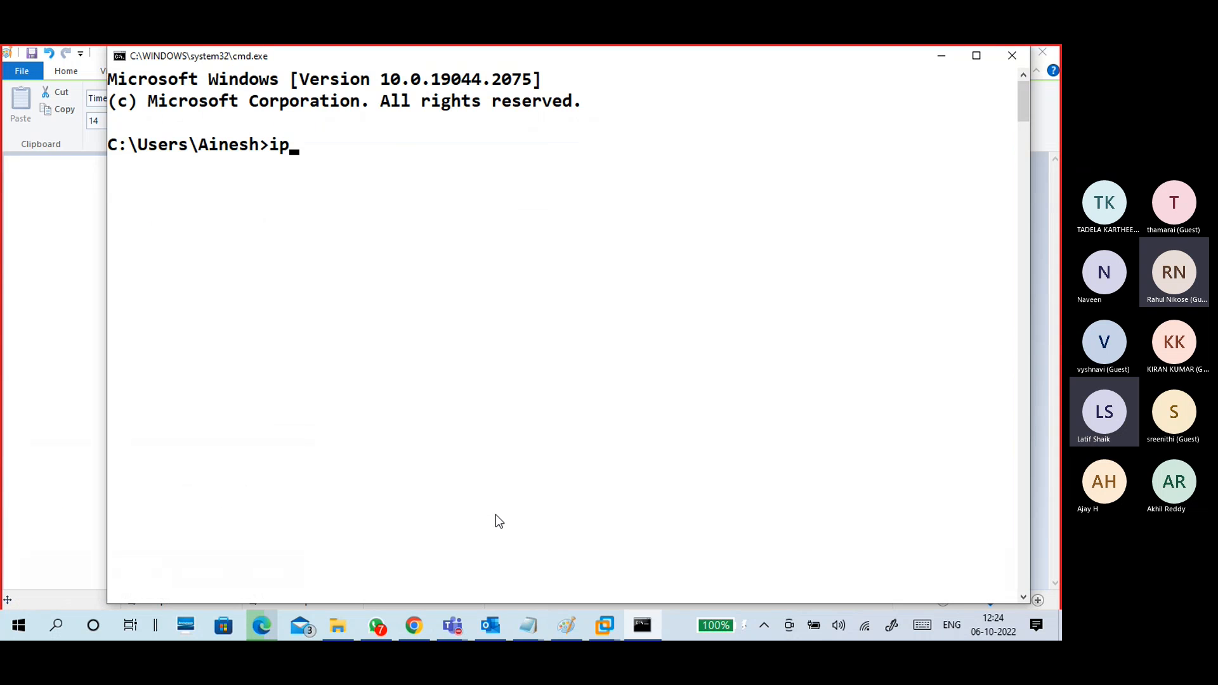
pyautogui.write('config')
pyautogui.press('Return')
pyautogui.press('Up')
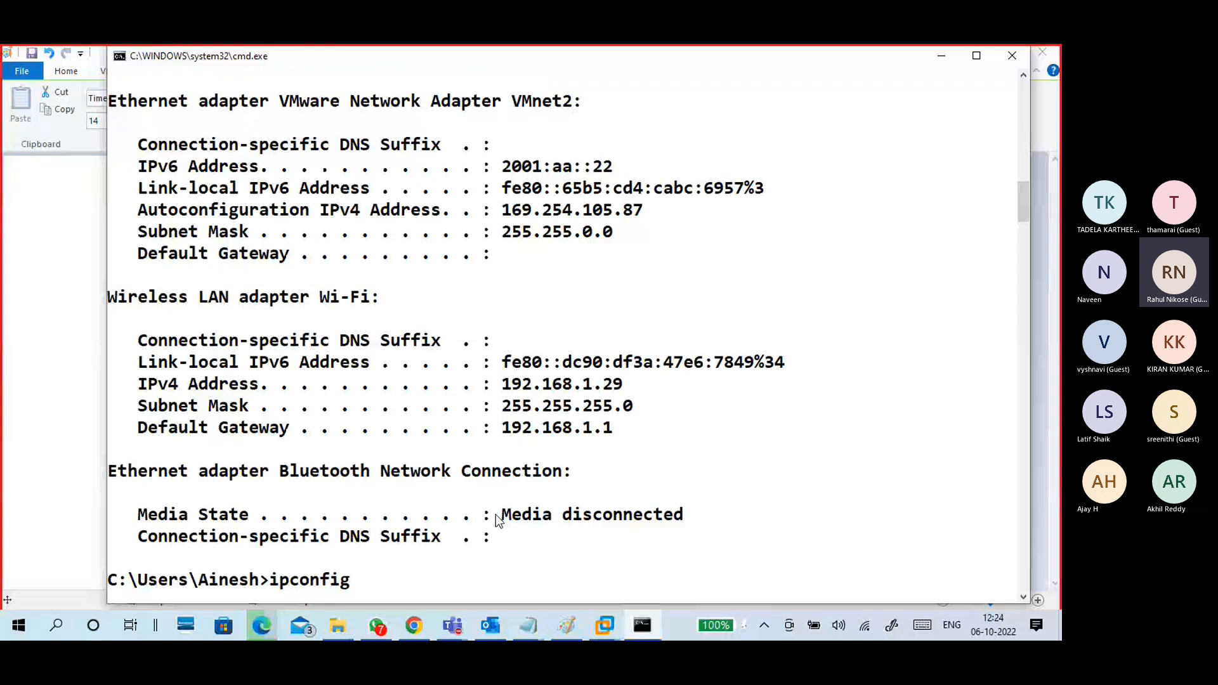
# Step: Mark the host's Wi-Fi IPv4 address 192.168.1.29 in the console, then return to Paint
pyautogui.rightClick(519, 393)
pyautogui.click(413, 397)
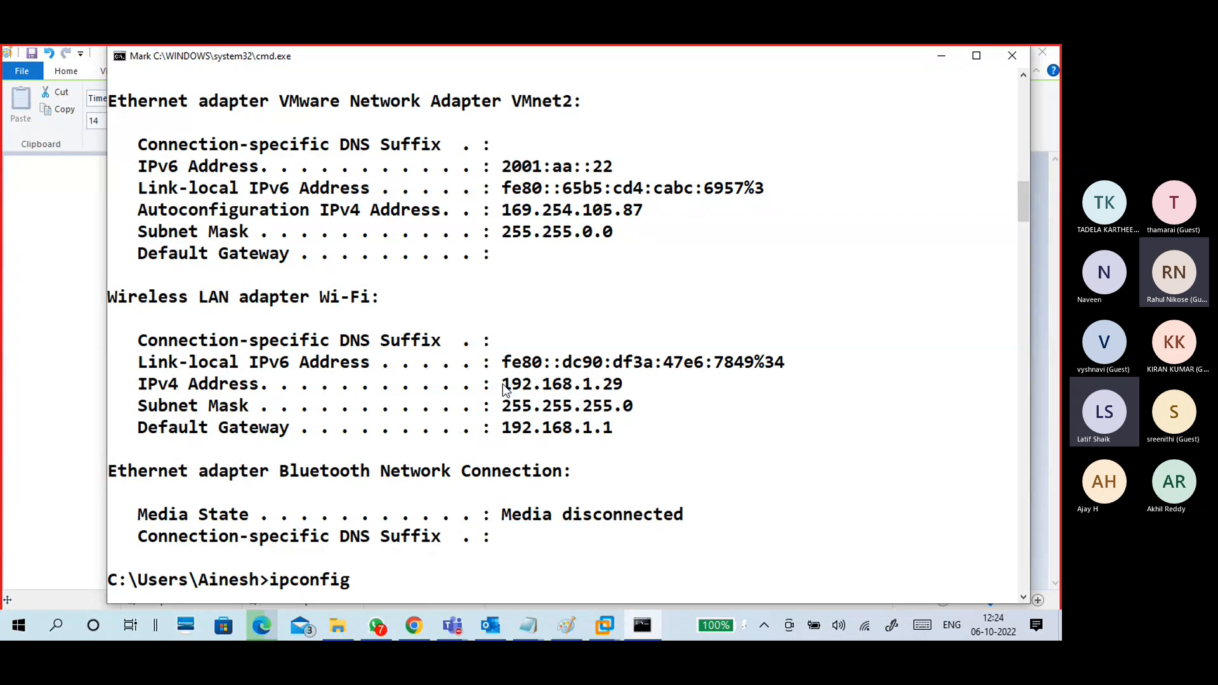
pyautogui.moveTo(503, 384); pyautogui.dragTo(627, 387)
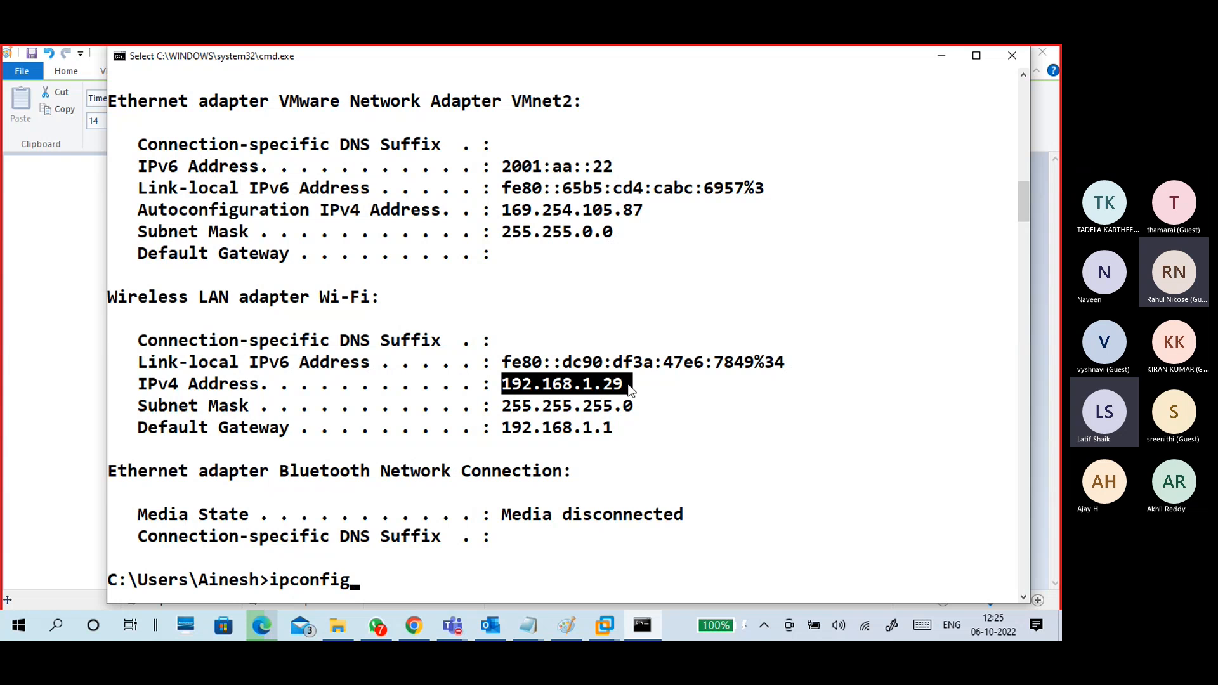
pyautogui.moveTo(311, 297); pyautogui.dragTo(367, 296)
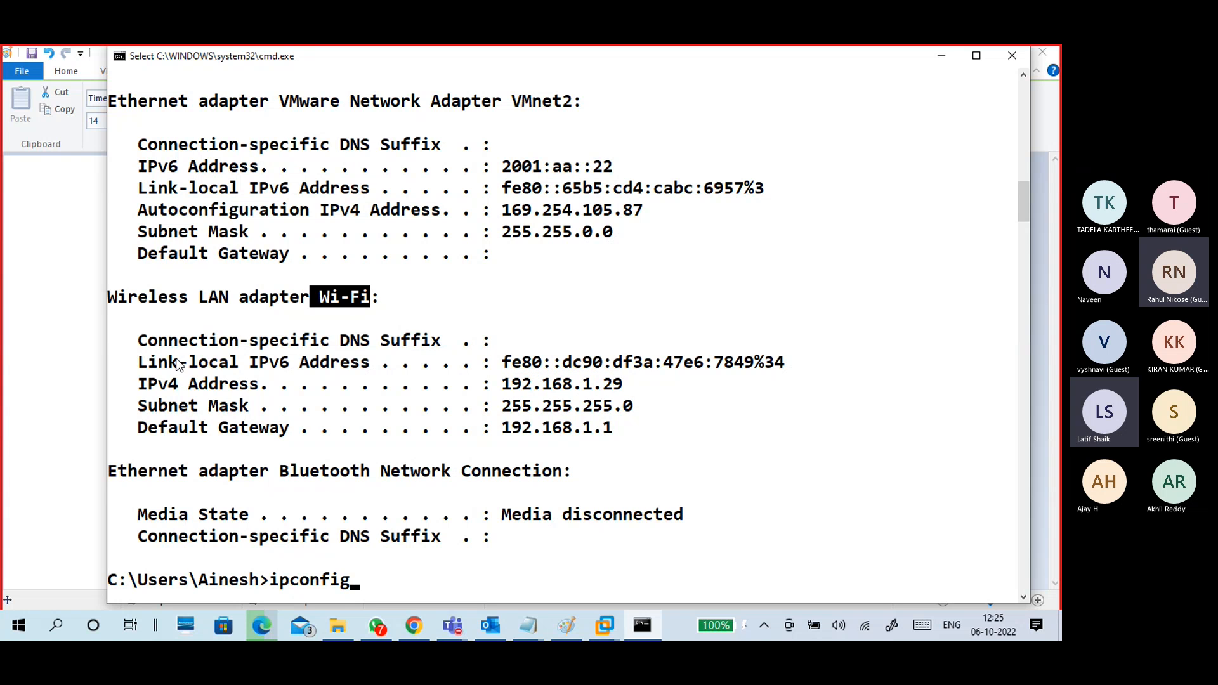
pyautogui.moveTo(130, 384); pyautogui.dragTo(653, 381)
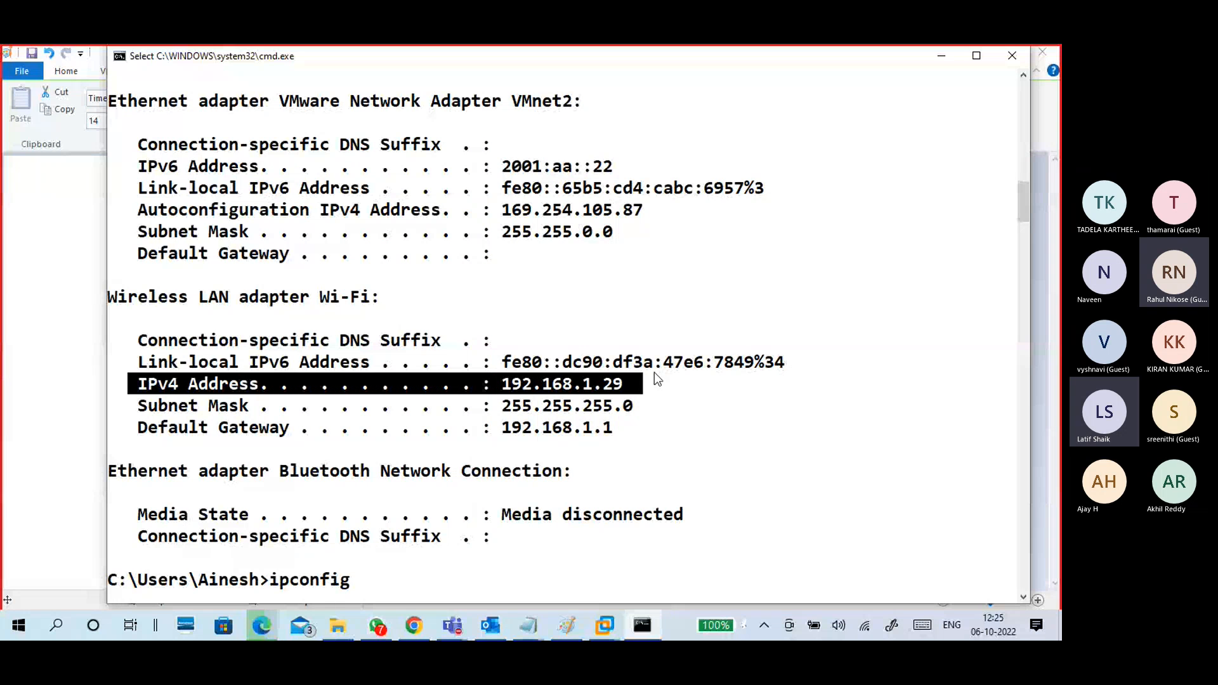
pyautogui.hotkey('alt', 'Tab')
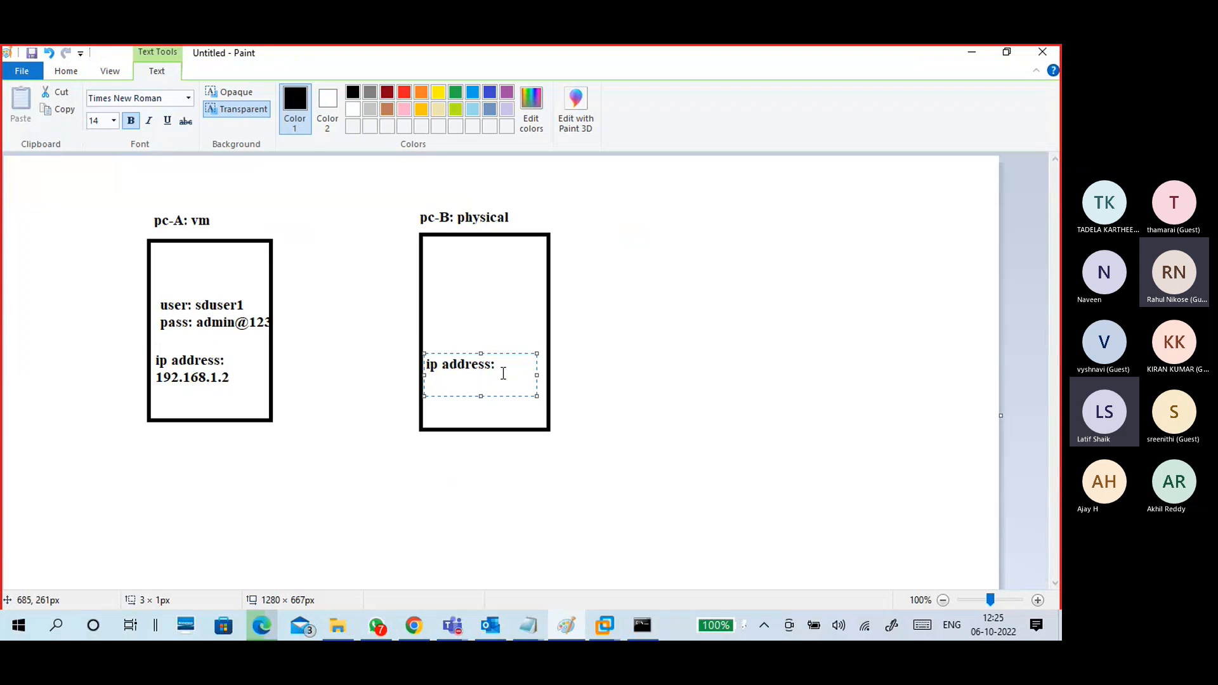
# Step: Type 192.168.1.29 under pc-B's 'ip address:' label and commit it
pyautogui.write('192')
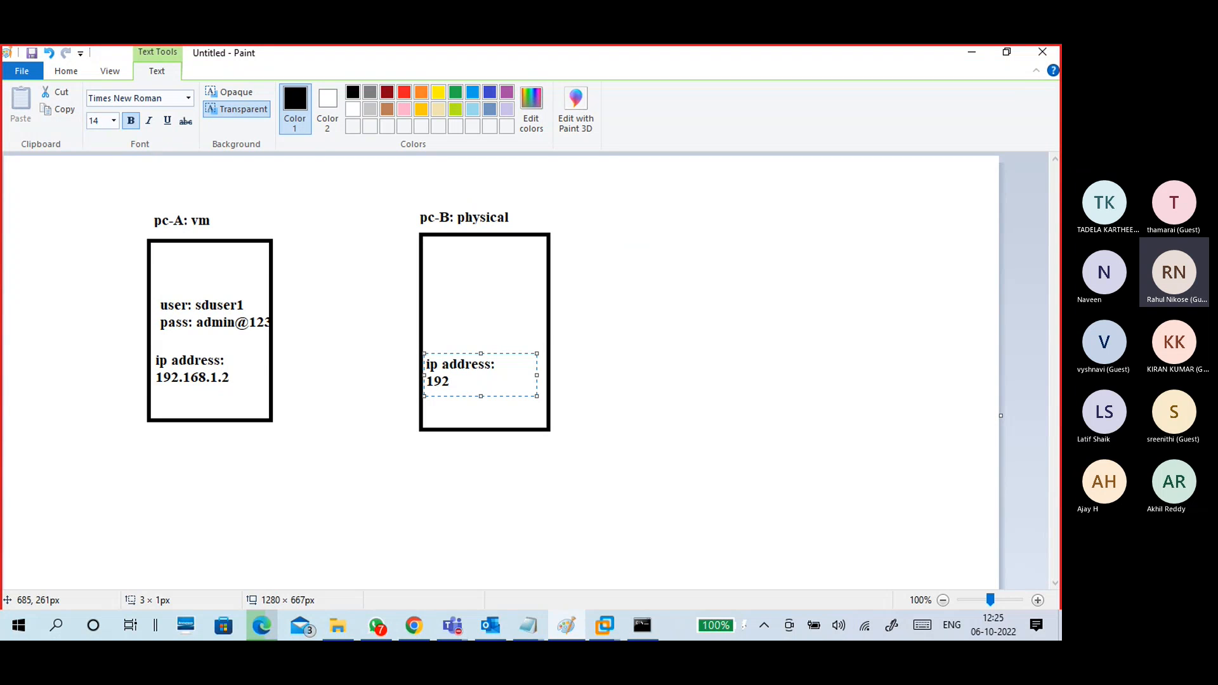
pyautogui.write('.168.1')
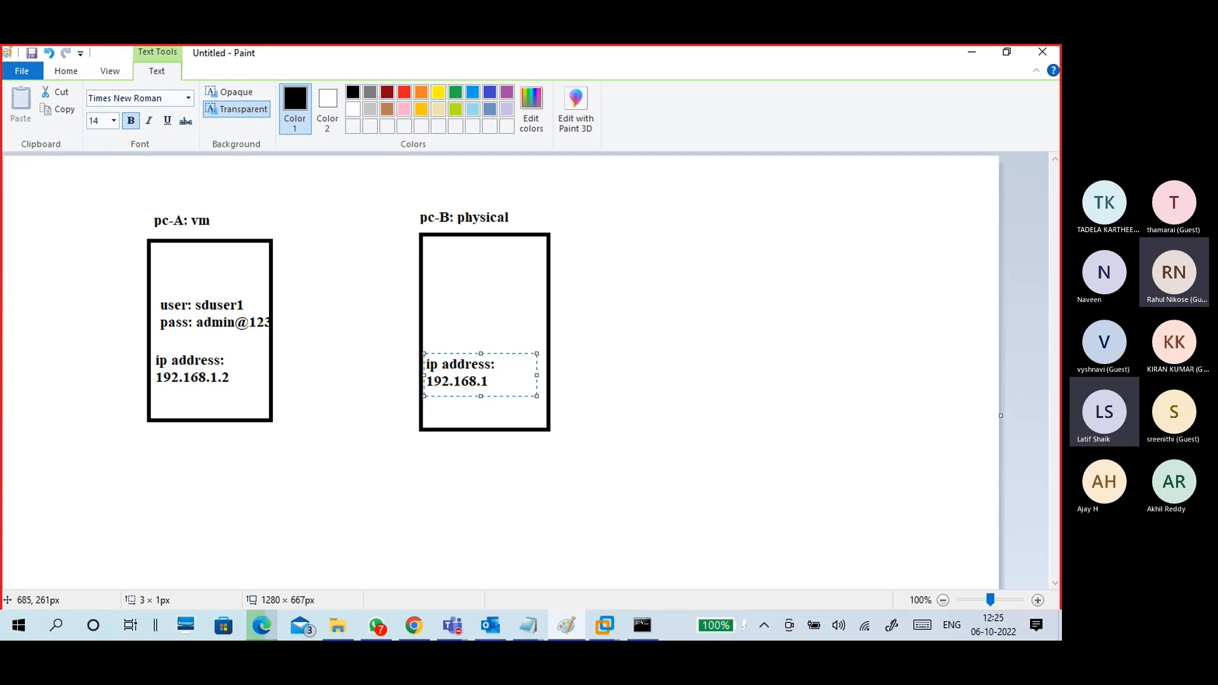
pyautogui.write('.29')
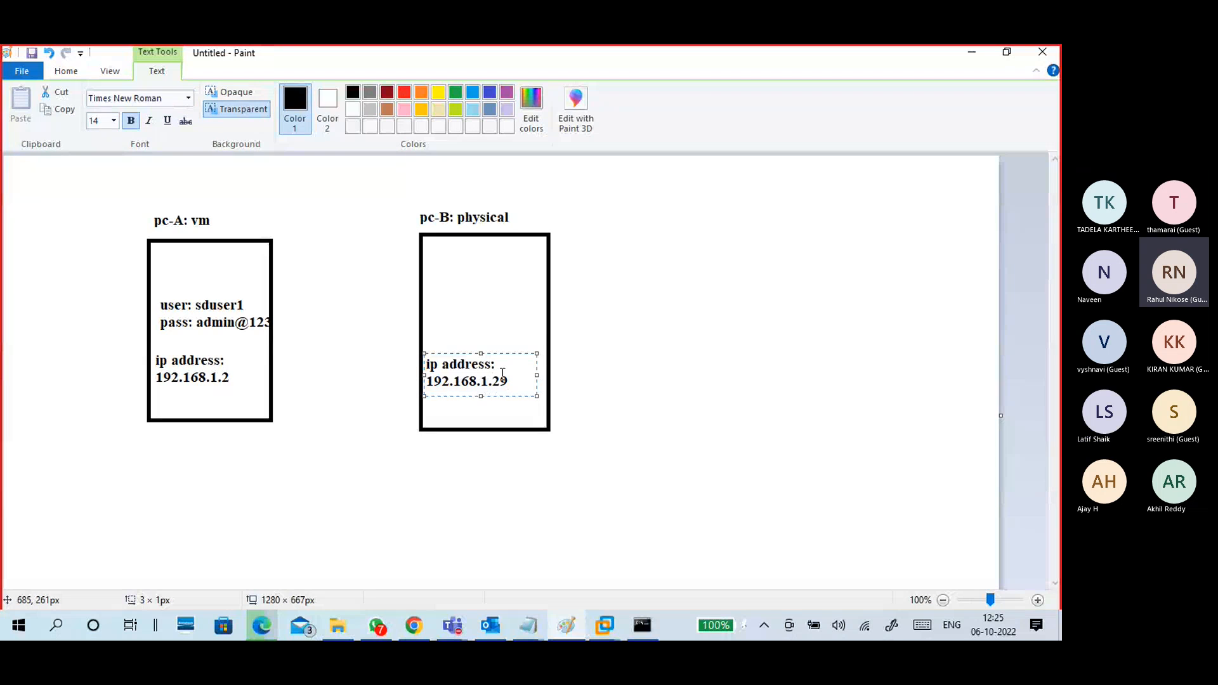
pyautogui.moveTo(514, 381); pyautogui.dragTo(414, 382)
pyautogui.click(356, 416)
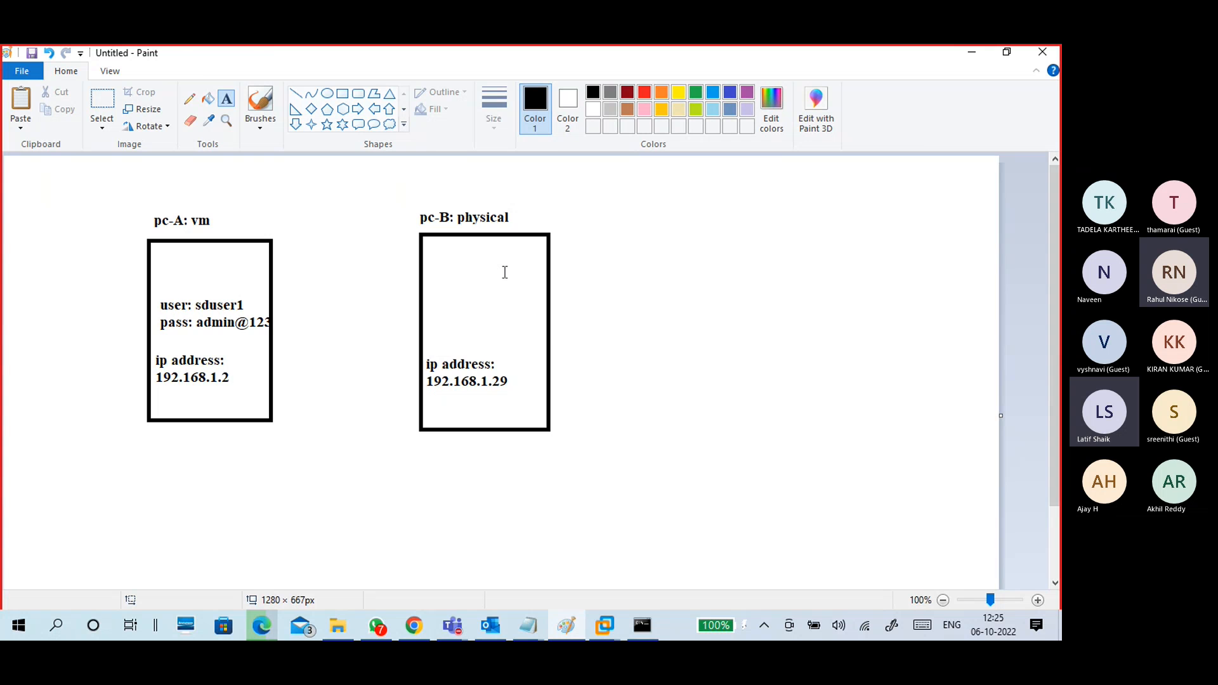
# Step: Discard a stray empty text box in pc-B and switch to the first brush style
pyautogui.click(433, 300)
pyautogui.click(435, 326)
pyautogui.click(260, 129)
pyautogui.click(166, 150)
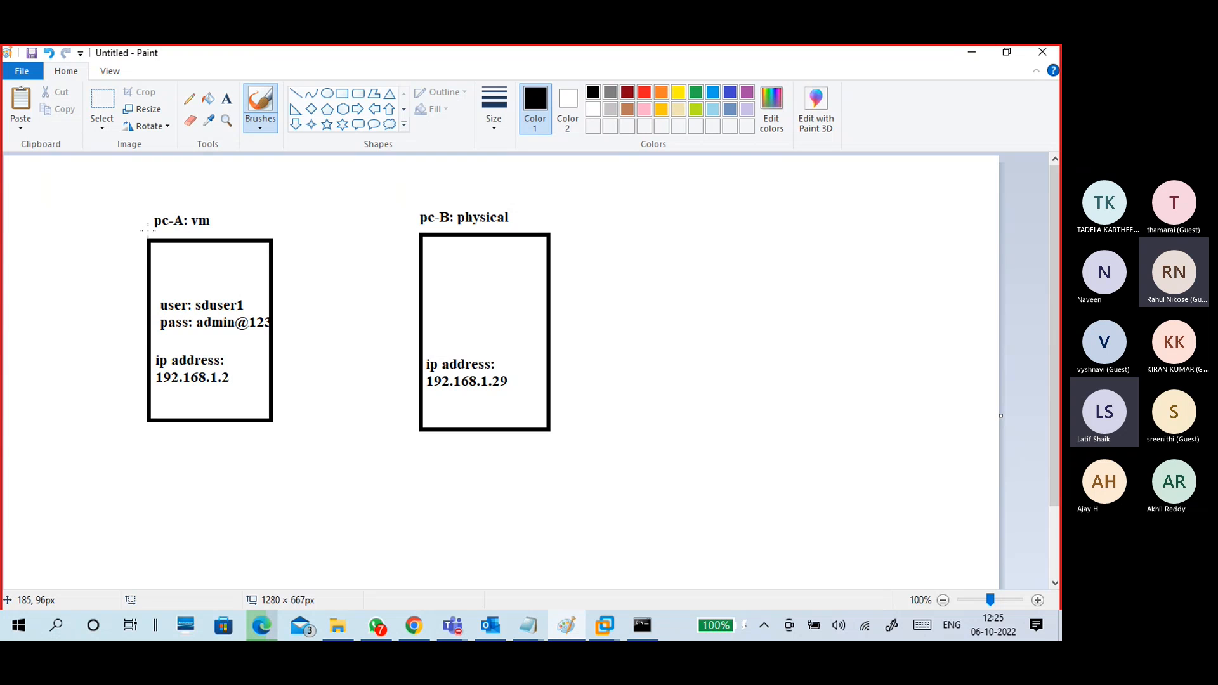
pyautogui.click(149, 229)
pyautogui.click(644, 626)
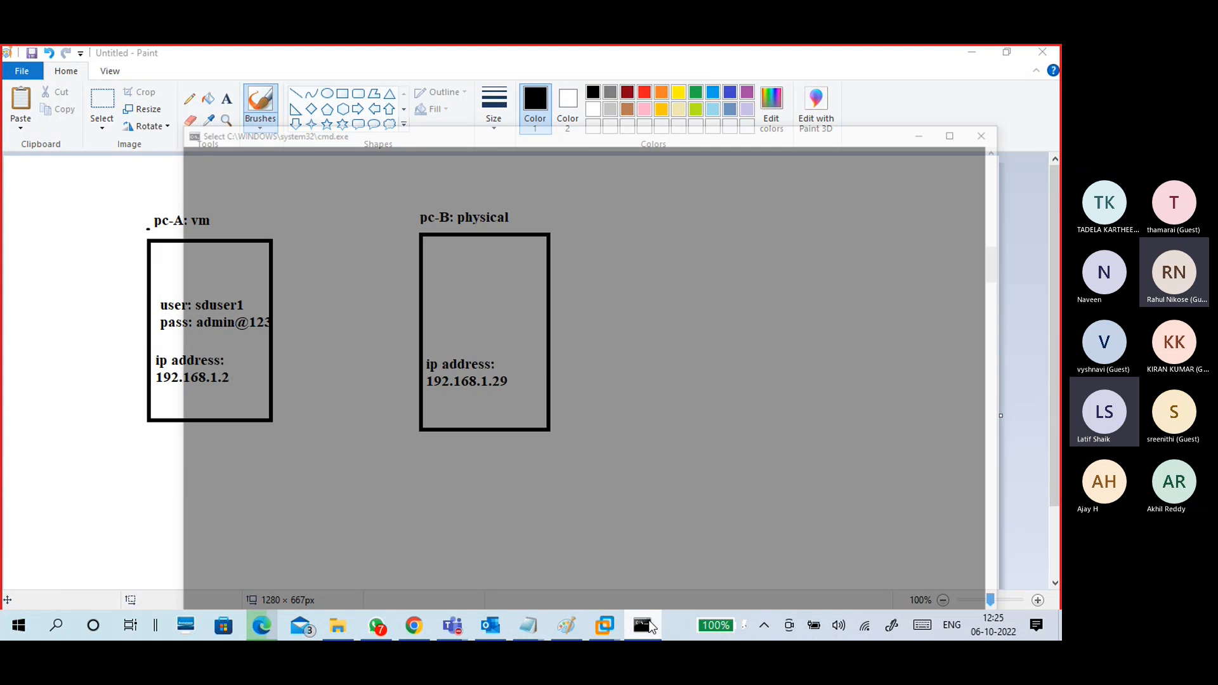
pyautogui.click(546, 427)
pyautogui.moveTo(495, 428); pyautogui.dragTo(621, 437)
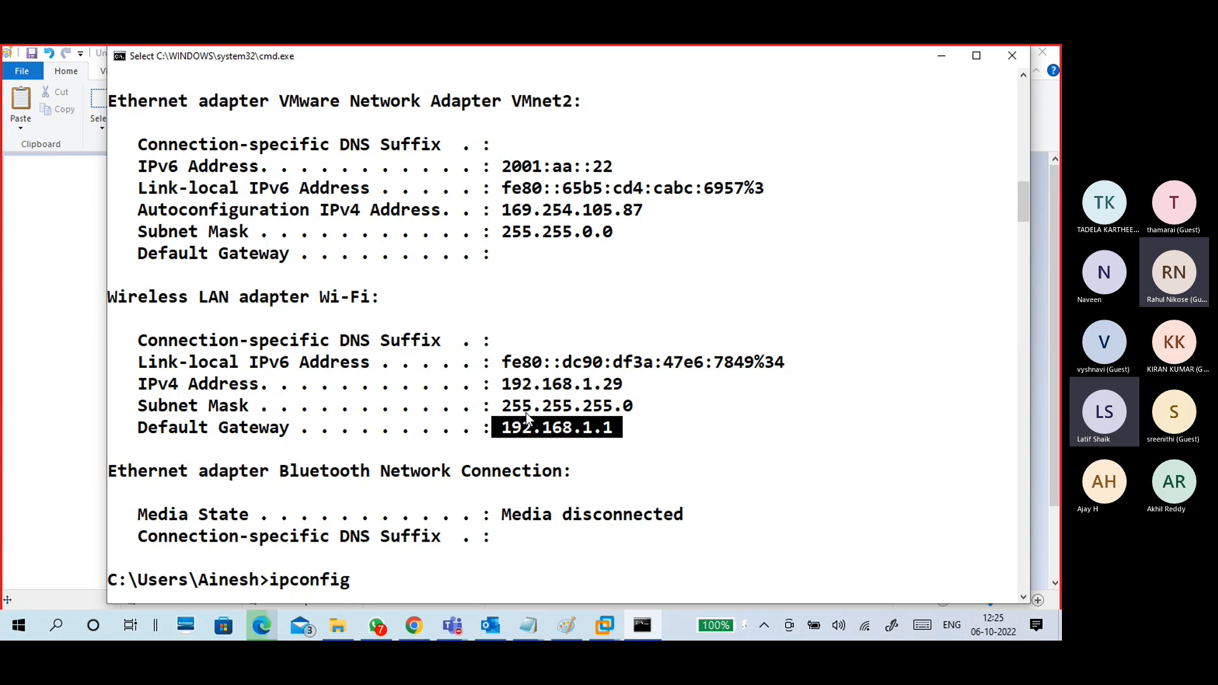
pyautogui.moveTo(503, 407); pyautogui.dragTo(611, 406)
pyautogui.moveTo(504, 385); pyautogui.dragTo(594, 391)
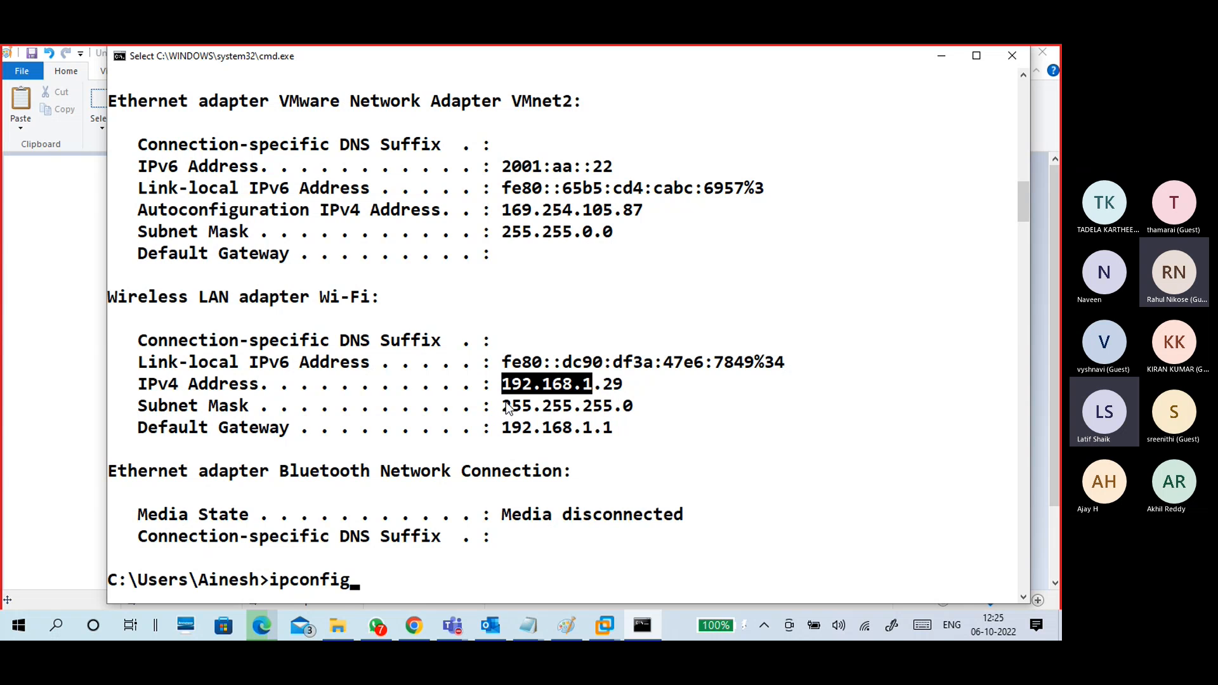
pyautogui.moveTo(515, 385); pyautogui.dragTo(602, 393)
pyautogui.moveTo(505, 409); pyautogui.dragTo(558, 409)
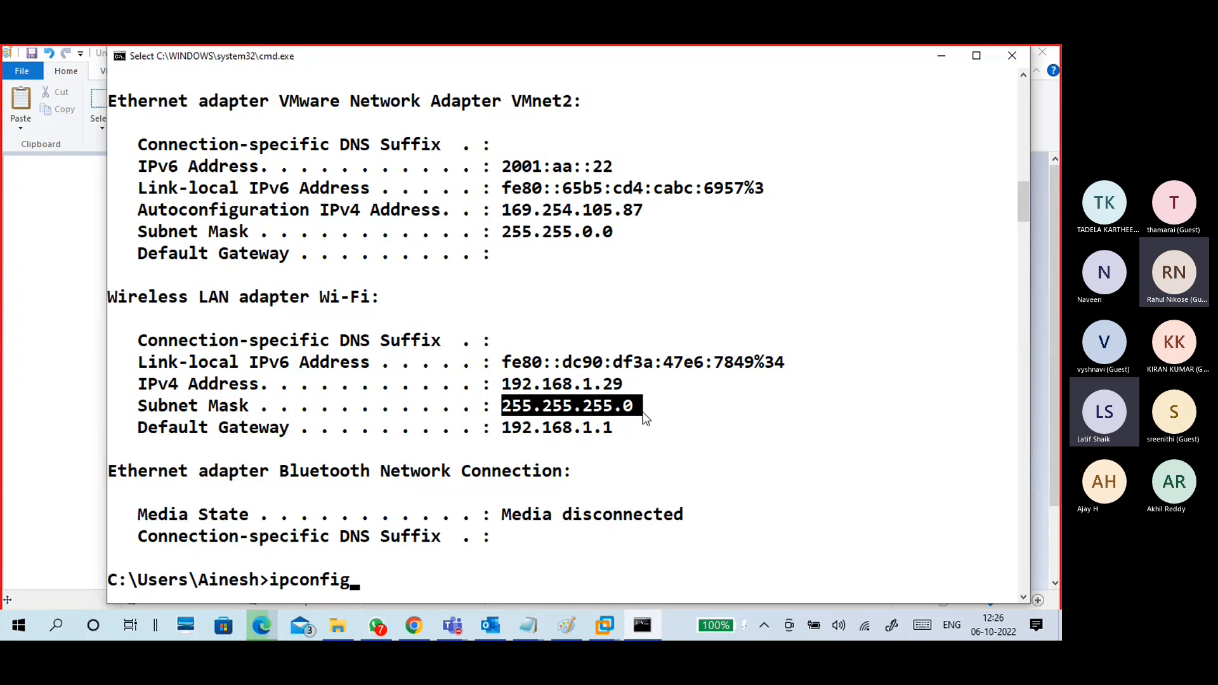
pyautogui.moveTo(643, 411); pyautogui.dragTo(489, 388)
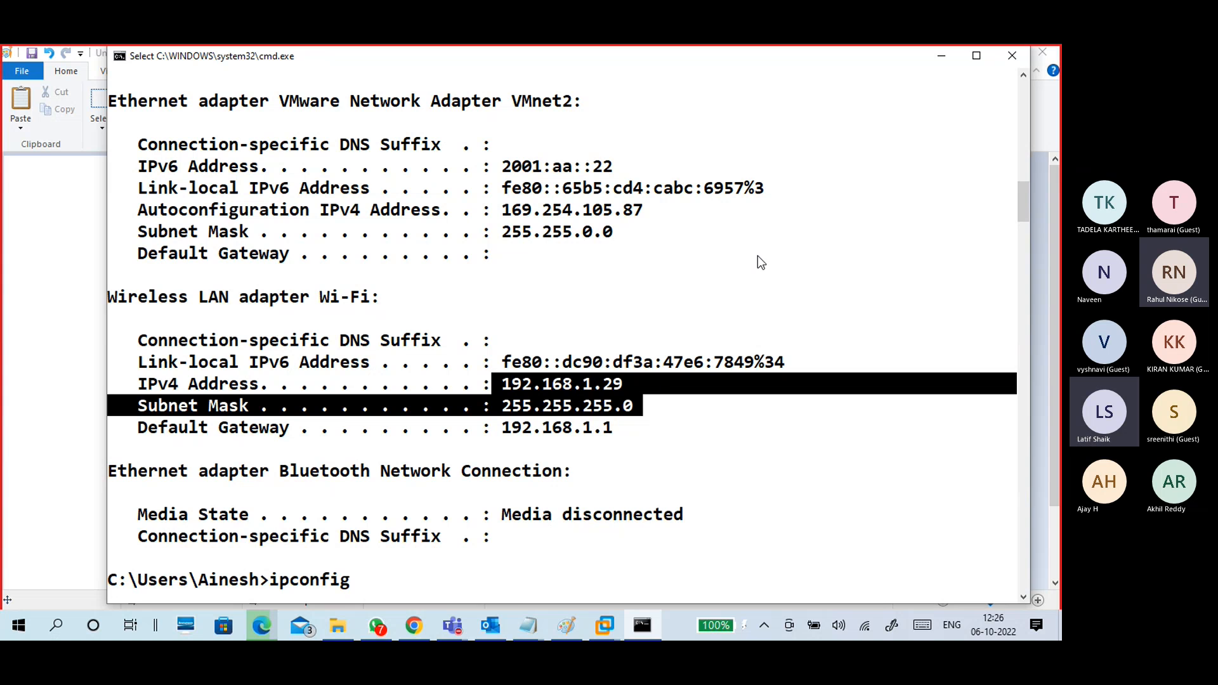
pyautogui.click(558, 444)
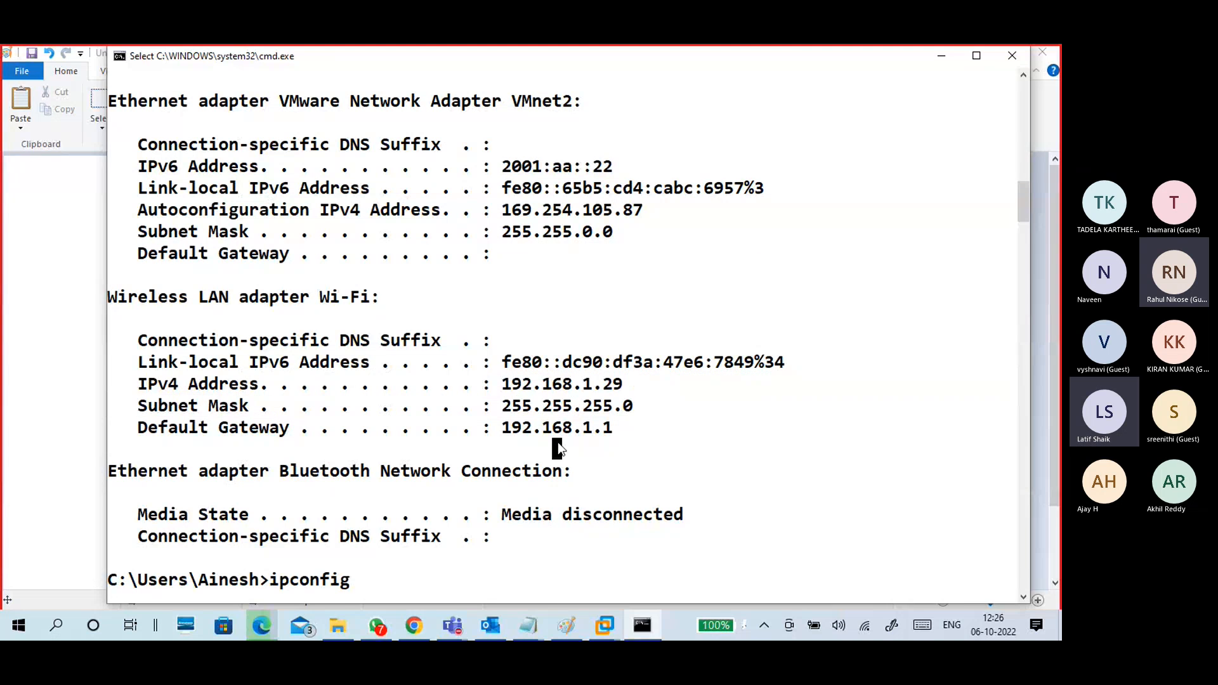
pyautogui.click(943, 56)
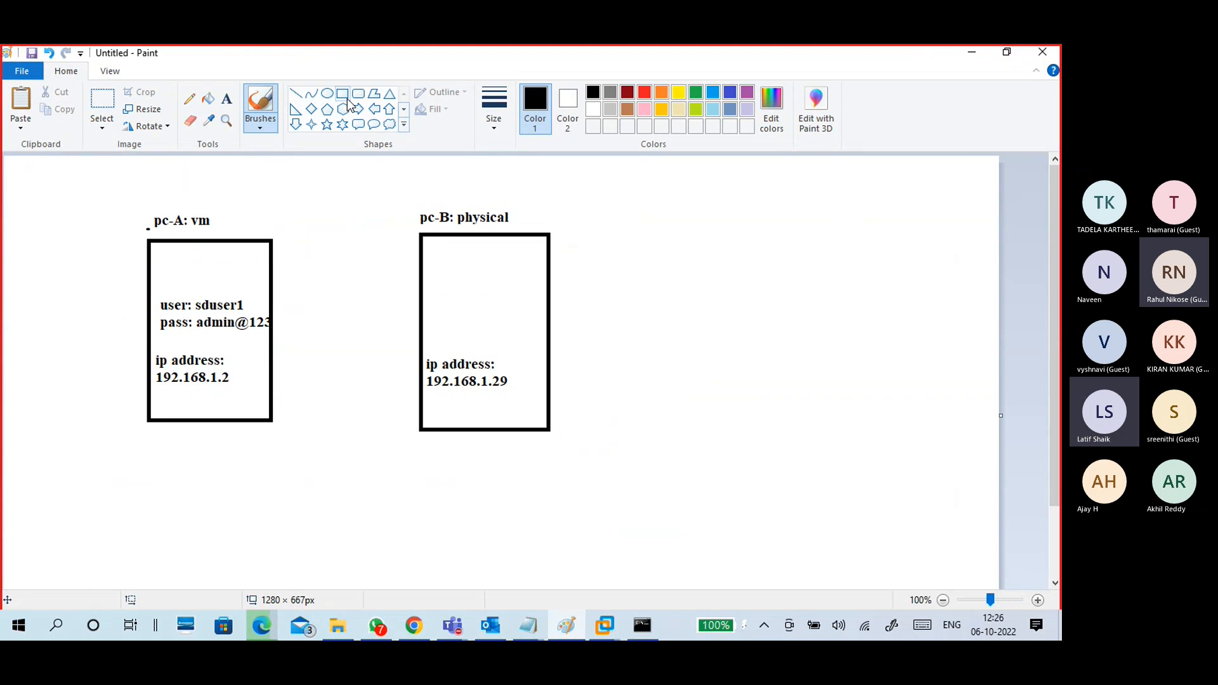
# Step: Draw a small box below and between the pc-A and pc-B boxes
pyautogui.click(342, 94)
pyautogui.moveTo(307, 488); pyautogui.dragTo(393, 519)
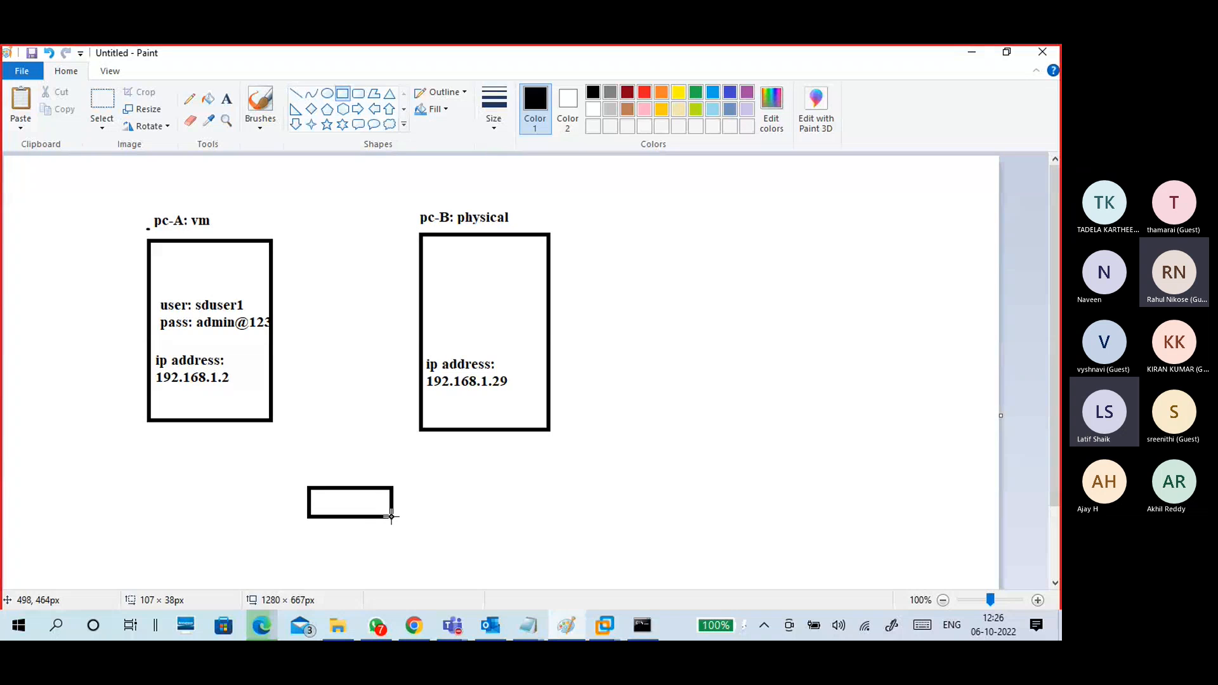
pyautogui.click(260, 128)
pyautogui.click(168, 151)
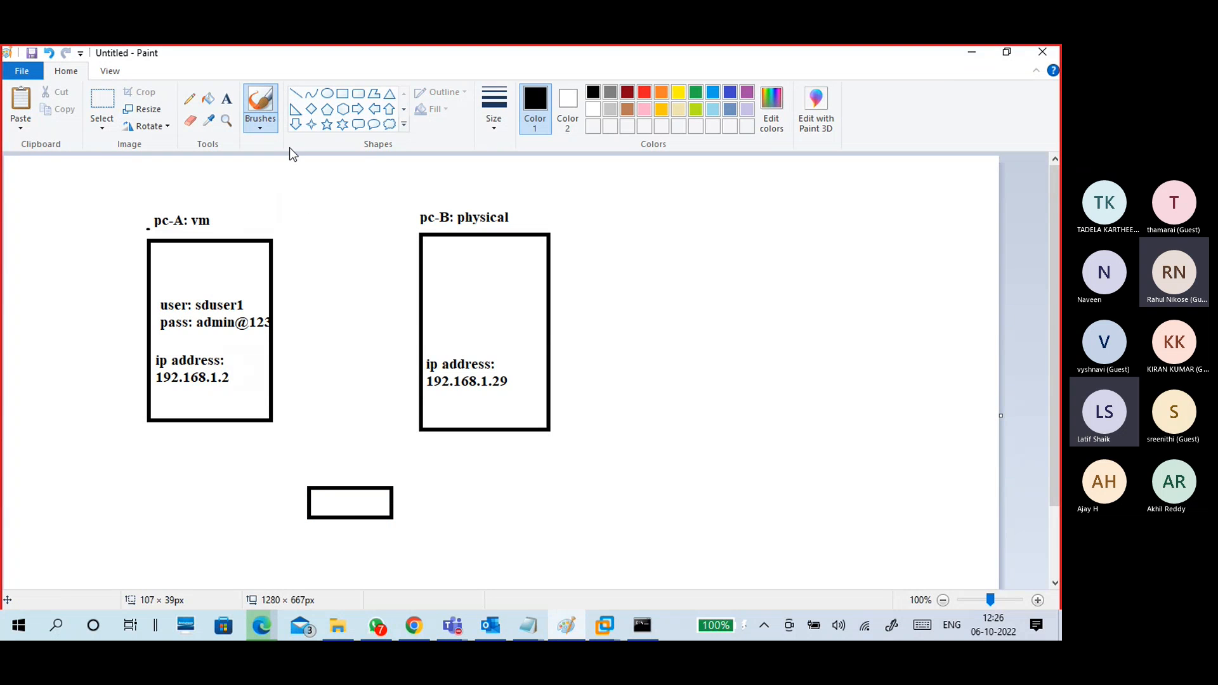
# Step: Draw straight lines from the pc-A and pc-B boxes to the small box
pyautogui.click(295, 94)
pyautogui.moveTo(257, 405); pyautogui.dragTo(320, 495)
pyautogui.moveTo(437, 421); pyautogui.dragTo(381, 491)
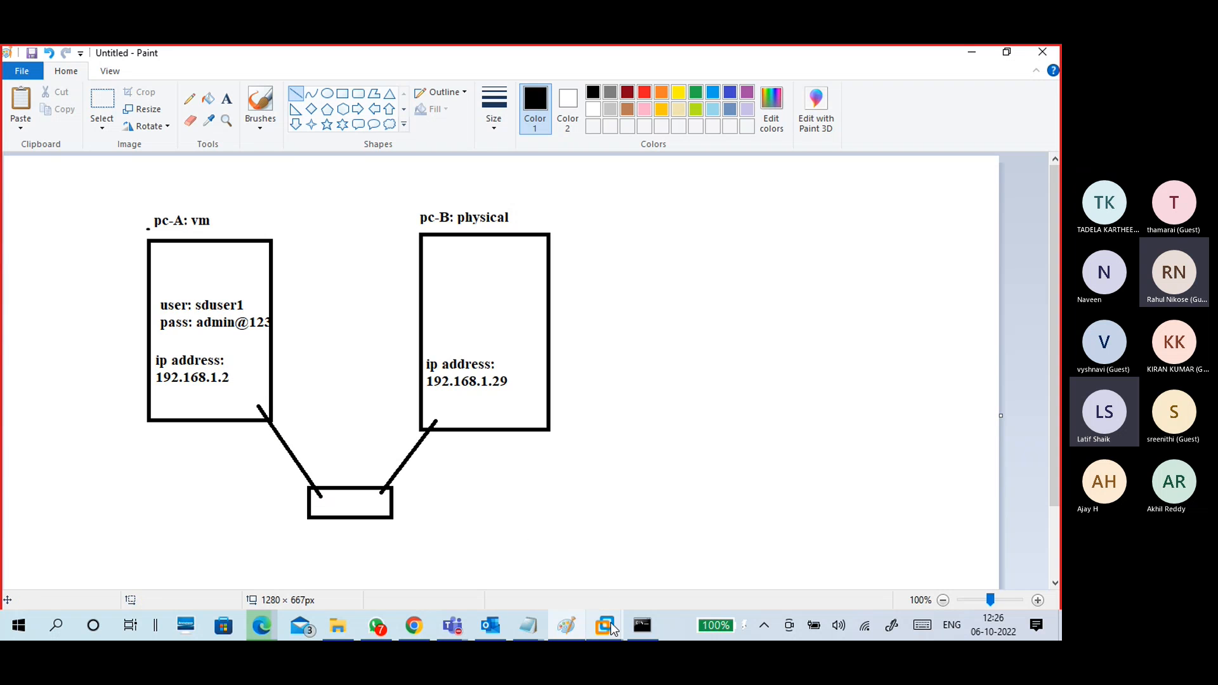
# Step: Review the VM's Network Adapter connection in VM Settings and close it unchanged
pyautogui.moveTo(610, 623)
pyautogui.click(619, 511)
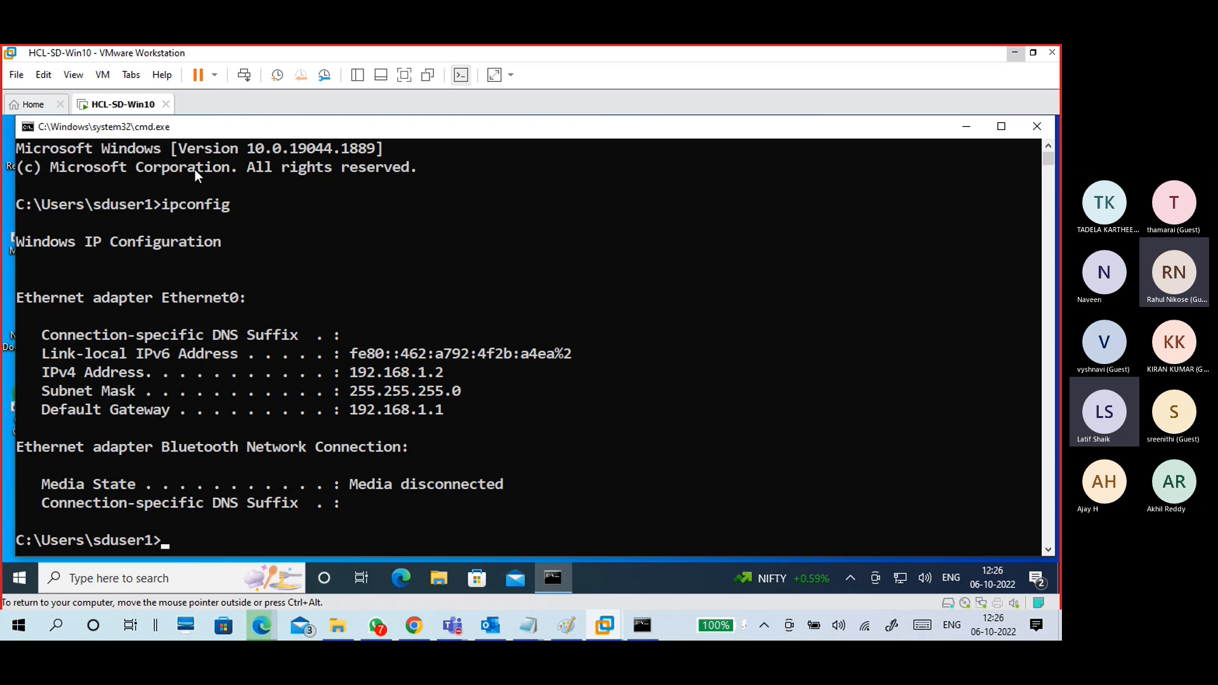
pyautogui.click(103, 75)
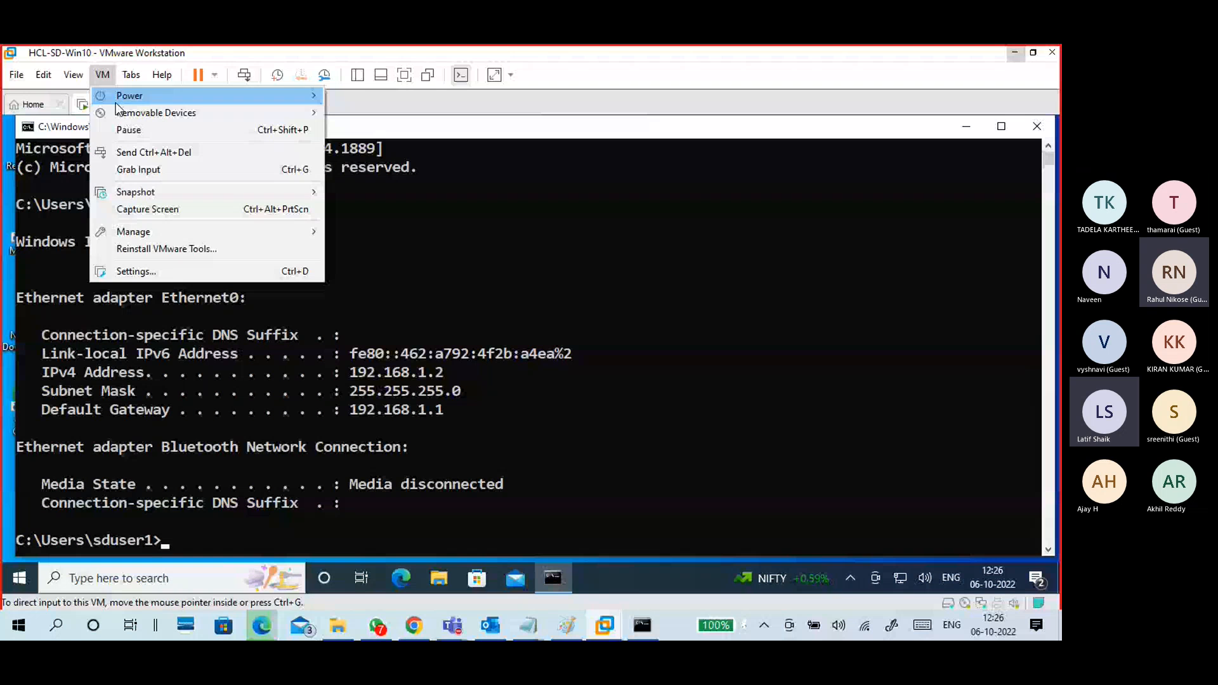
pyautogui.click(137, 266)
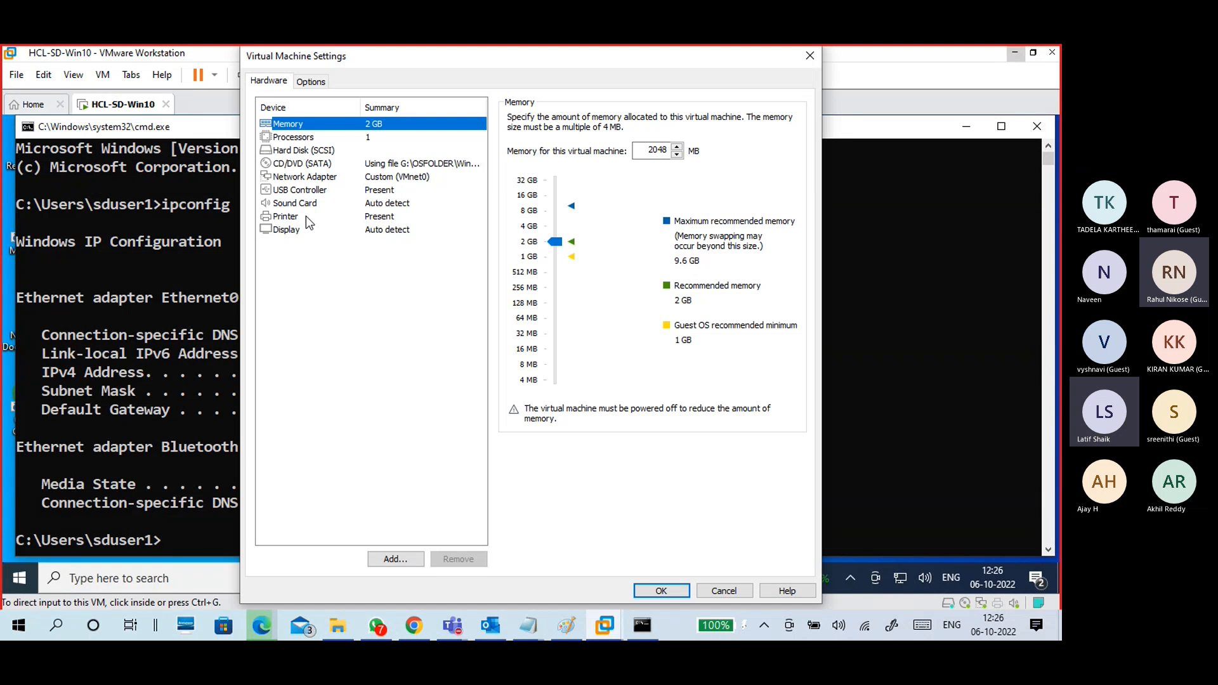
pyautogui.click(306, 178)
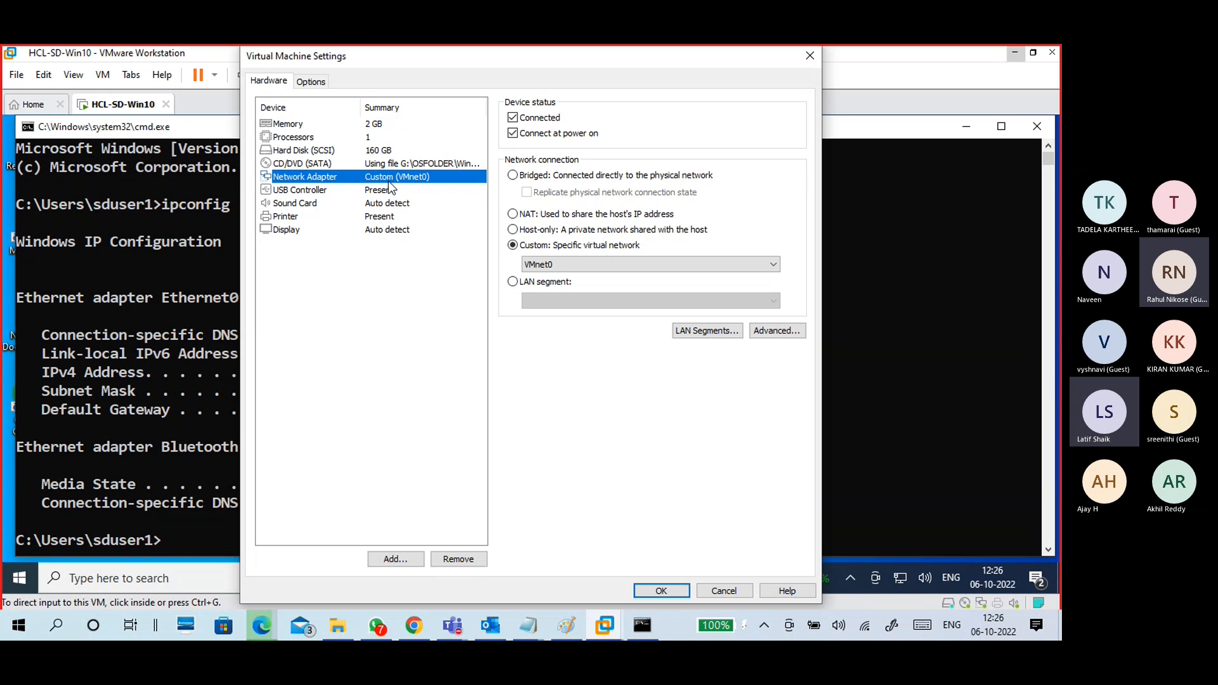
pyautogui.click(662, 591)
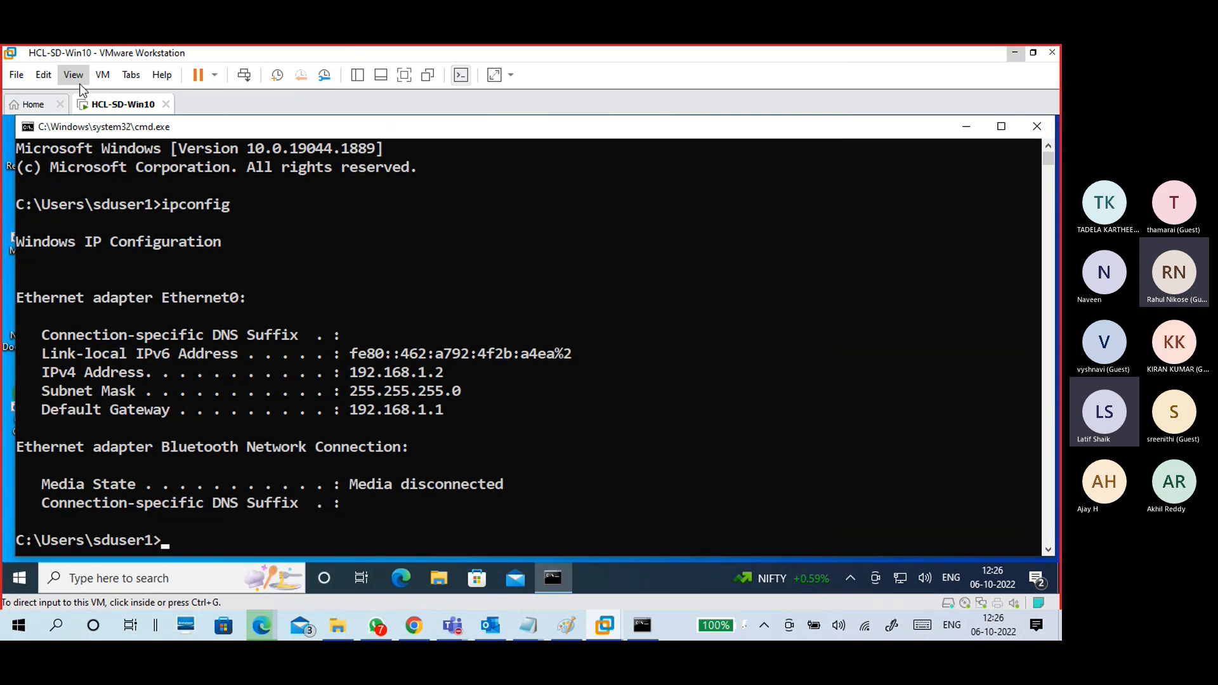
# Step: Open the Virtual Network Editor to view VMnet1, VMnet2 and VMnet8, then return to Paint
pyautogui.click(57, 75)
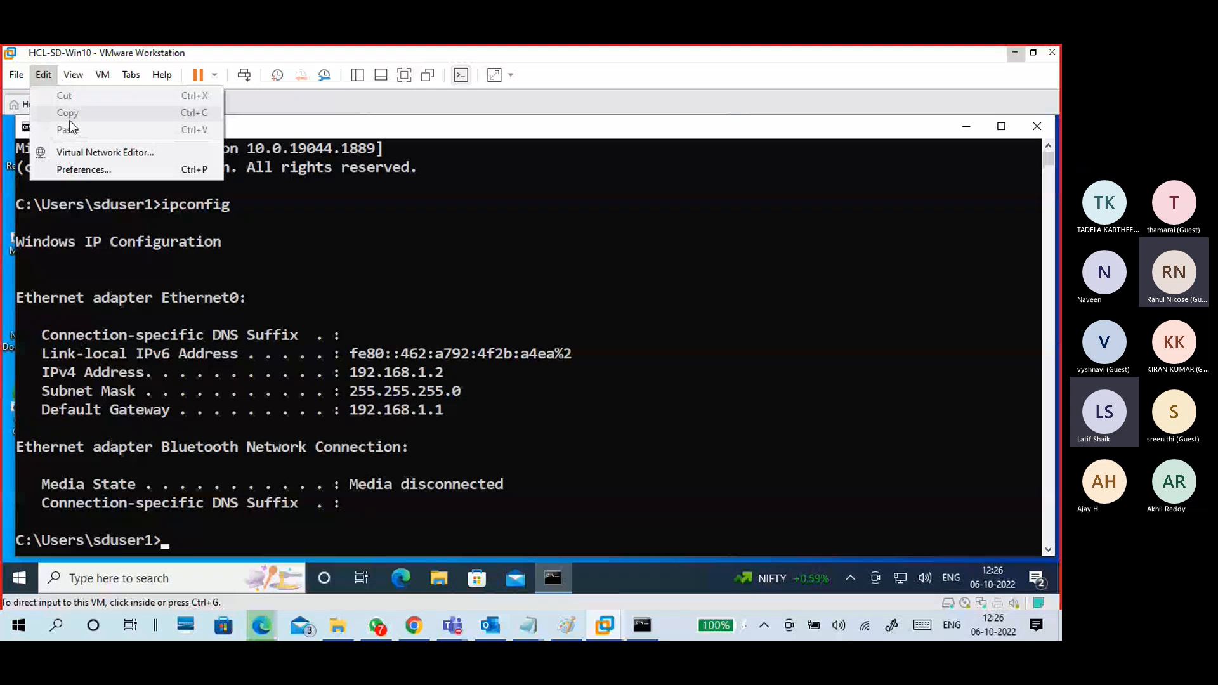
pyautogui.click(79, 153)
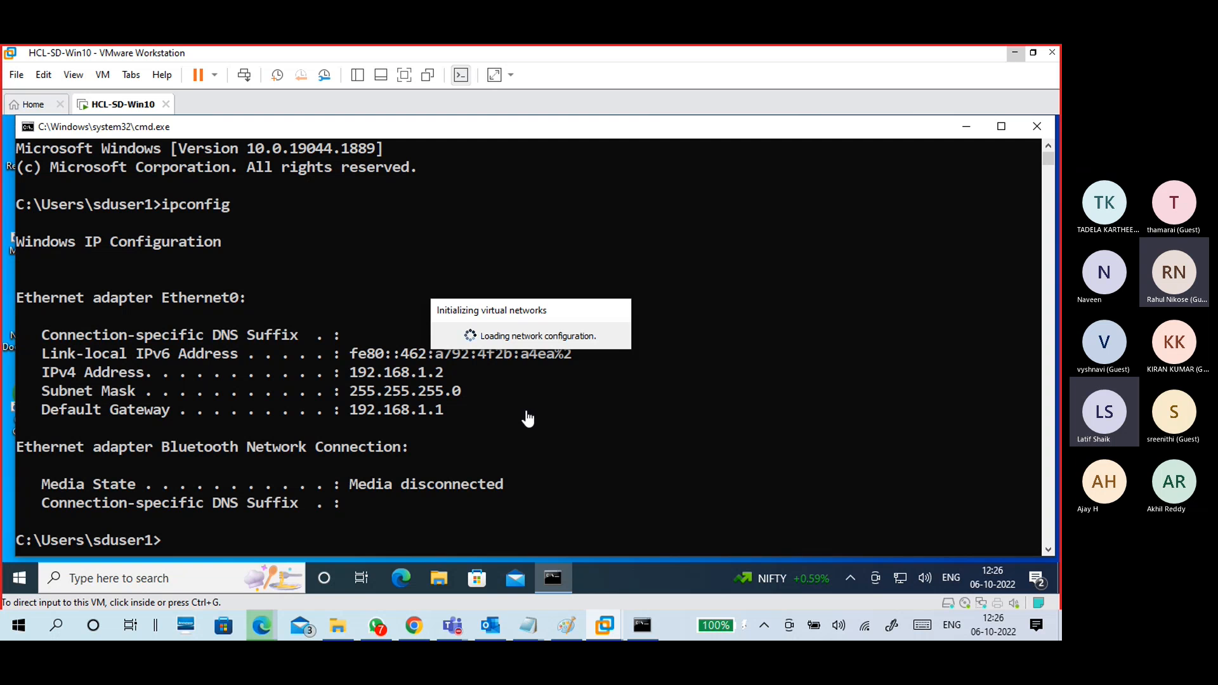
pyautogui.click(566, 625)
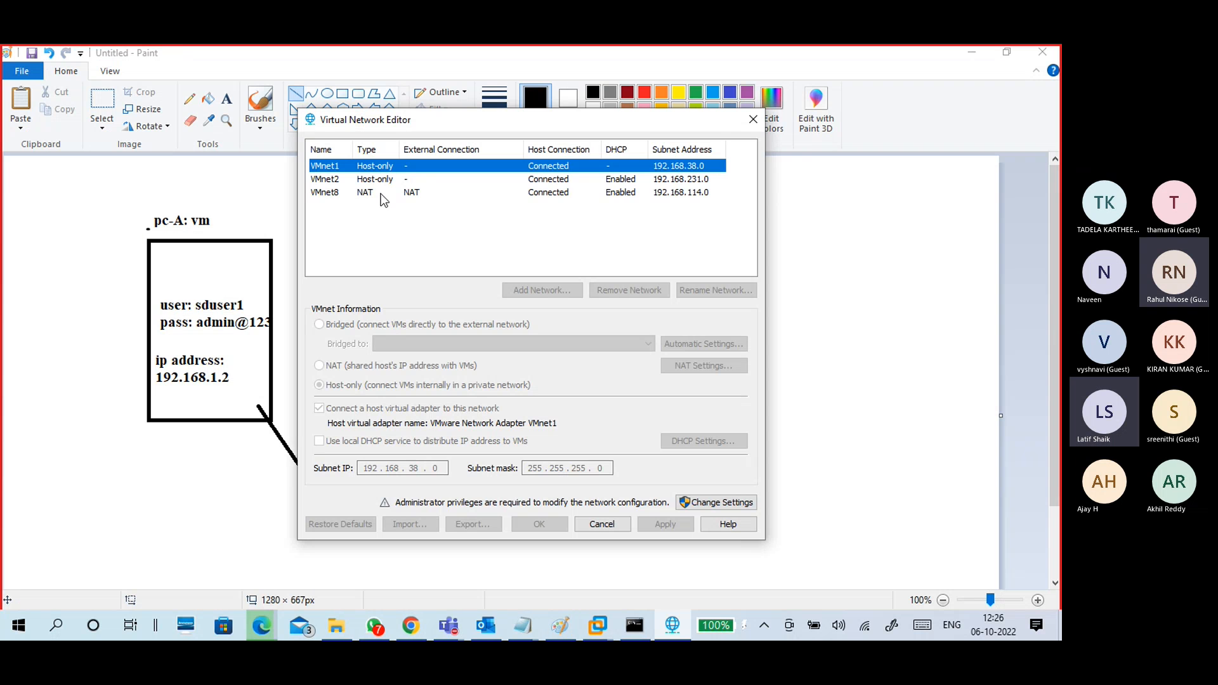
# Step: Unlock the Virtual Network Editor with administrator rights and move it right so pc-B shows
pyautogui.click(707, 504)
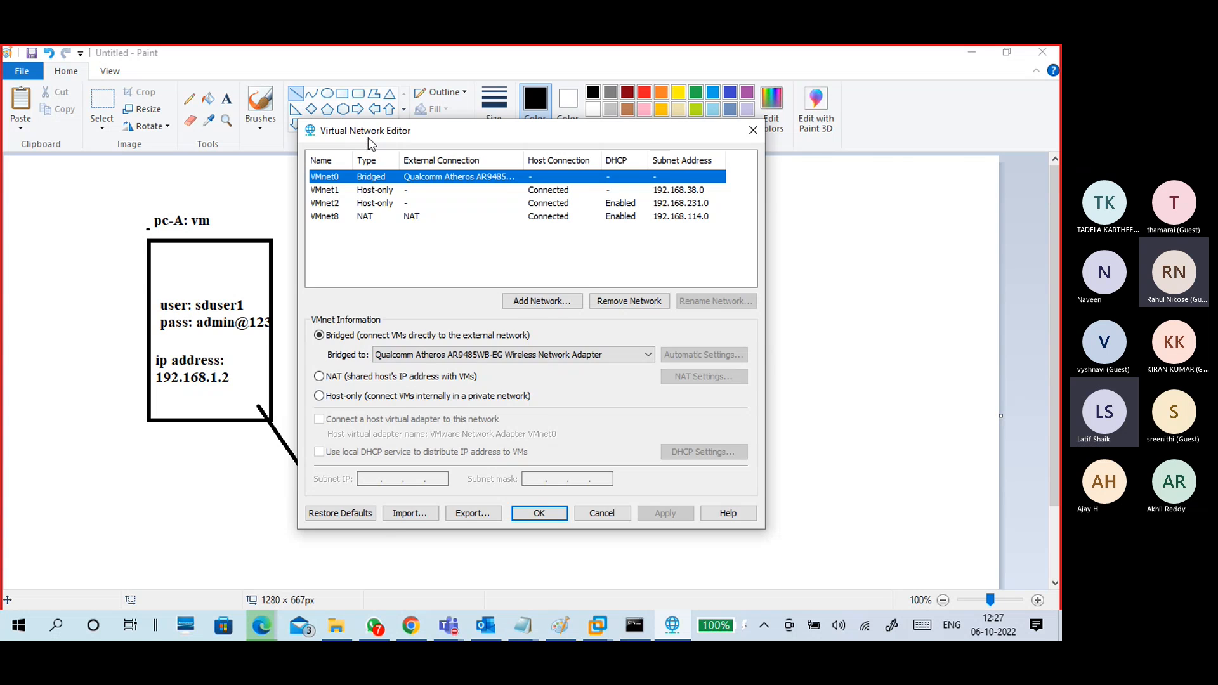
pyautogui.moveTo(369, 133); pyautogui.dragTo(567, 135)
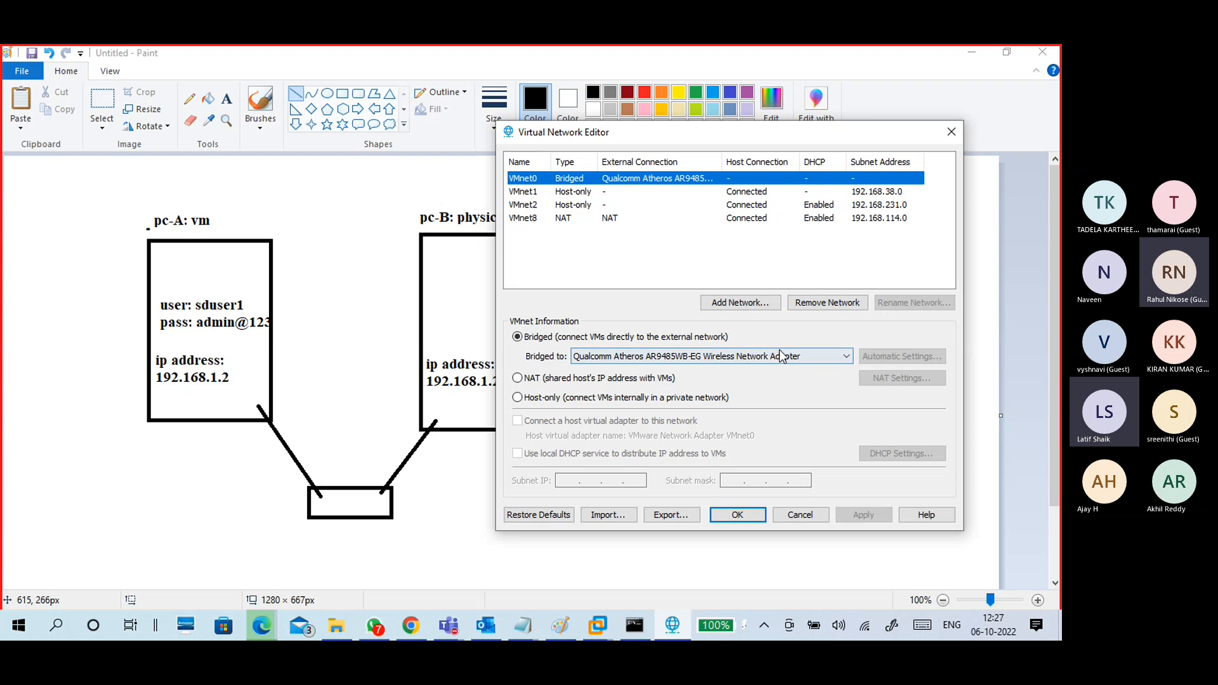
# Step: Cancel the Virtual Network Editor and set Paint's basic brush to orange
pyautogui.click(786, 519)
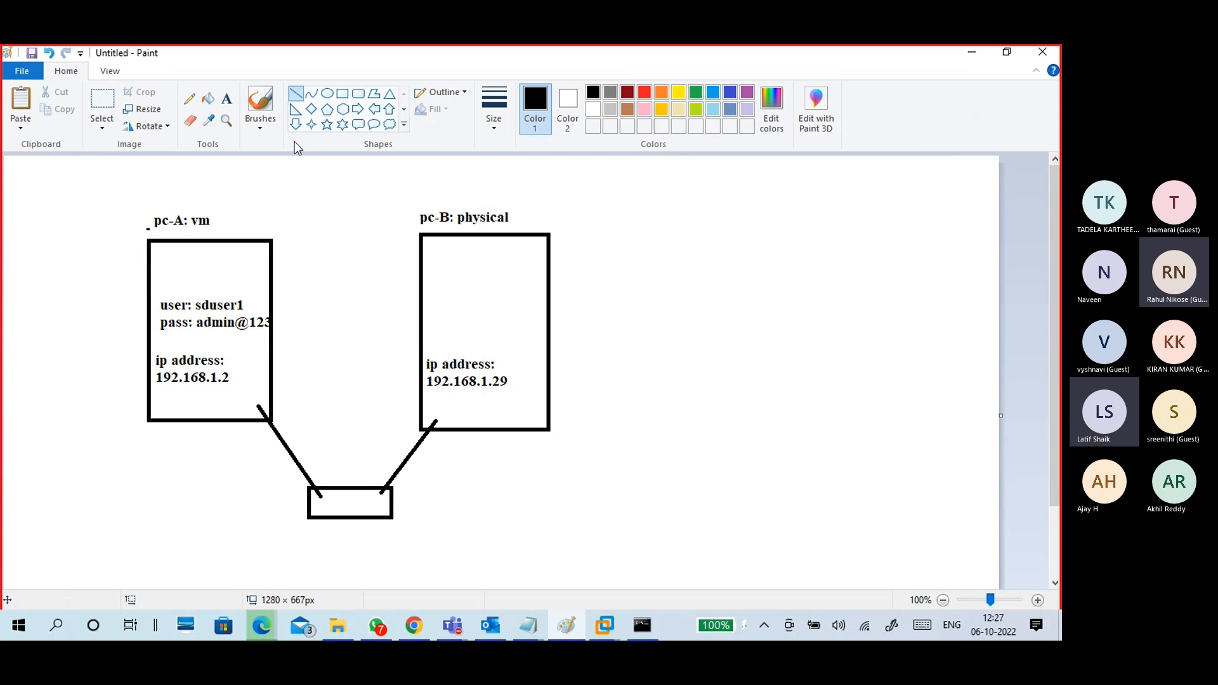
pyautogui.click(261, 124)
pyautogui.click(170, 147)
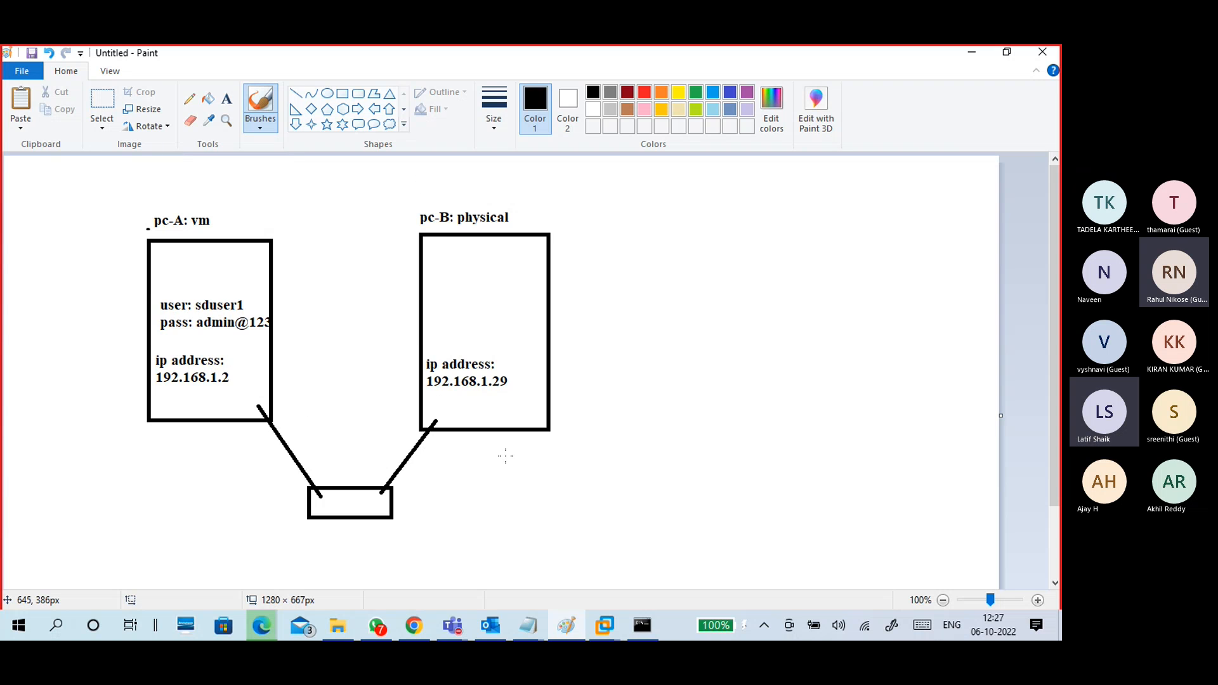
pyautogui.click(665, 96)
# Step: Tick the link box and addresses 192.168.1.2 and 192.168.1.29 in orange, then undo the ticks
pyautogui.moveTo(400, 498); pyautogui.dragTo(428, 490)
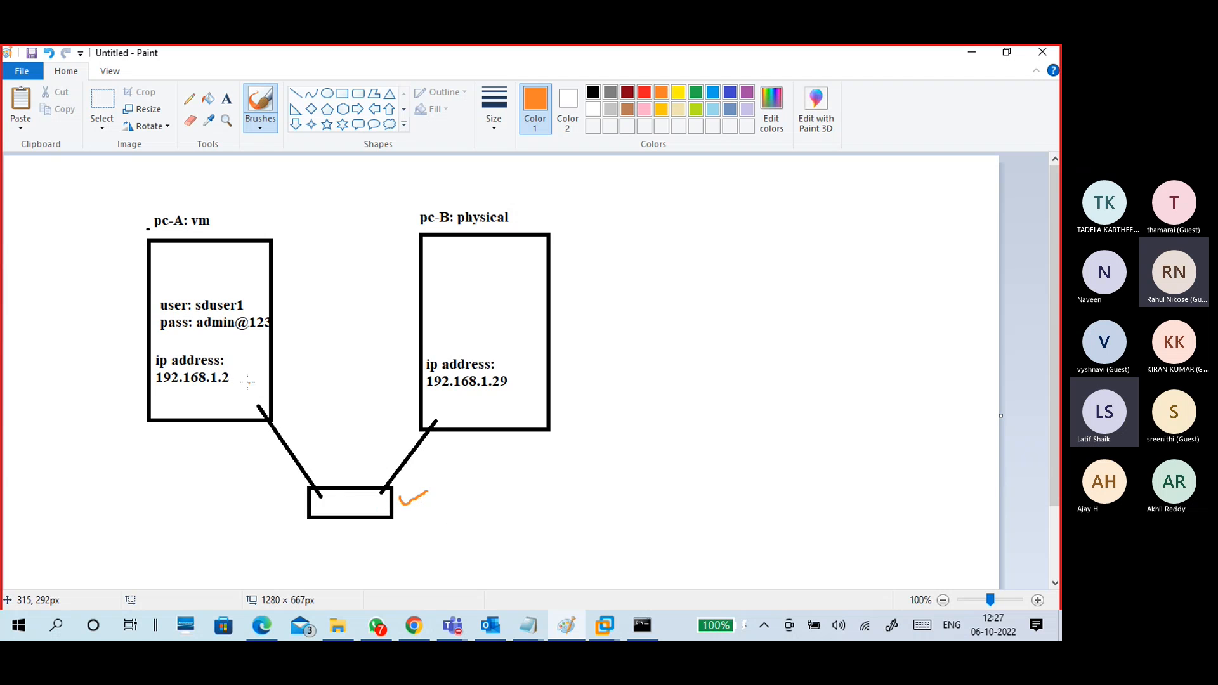
pyautogui.moveTo(238, 376)
pyautogui.mouseDown()
pyautogui.moveTo(250, 384)
pyautogui.moveTo(257, 363)
pyautogui.mouseUp()
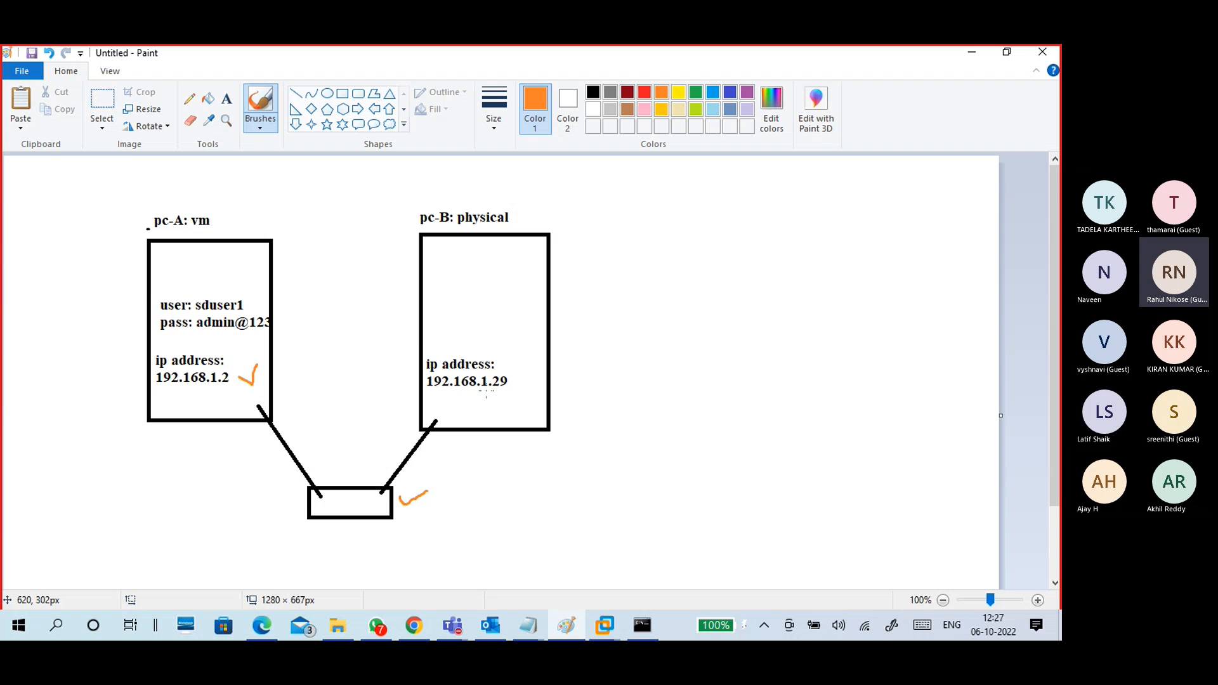
pyautogui.moveTo(514, 375); pyautogui.dragTo(532, 373)
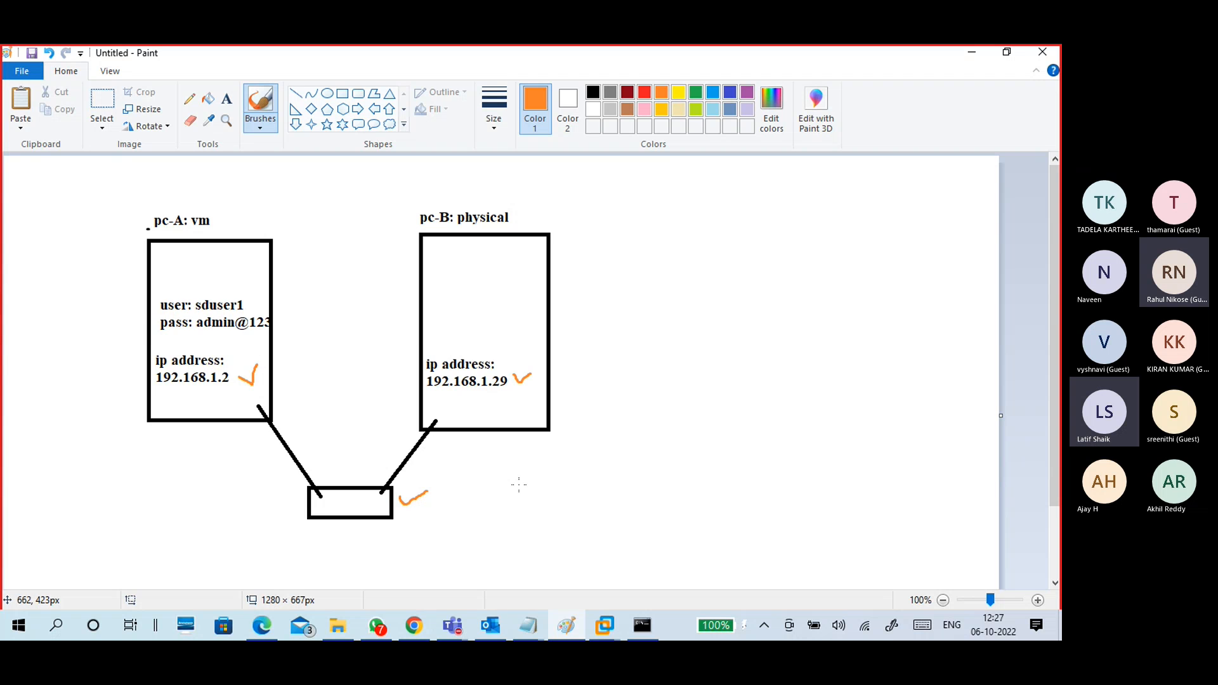
pyautogui.hotkey('ctrl', 'z')
pyautogui.hotkey('ctrl', 'z')
pyautogui.hotkey('ctrl', 'z')
# Step: Open a new Command Prompt in the Windows 10 VM from the Run box
pyautogui.click(604, 625)
pyautogui.click(662, 536)
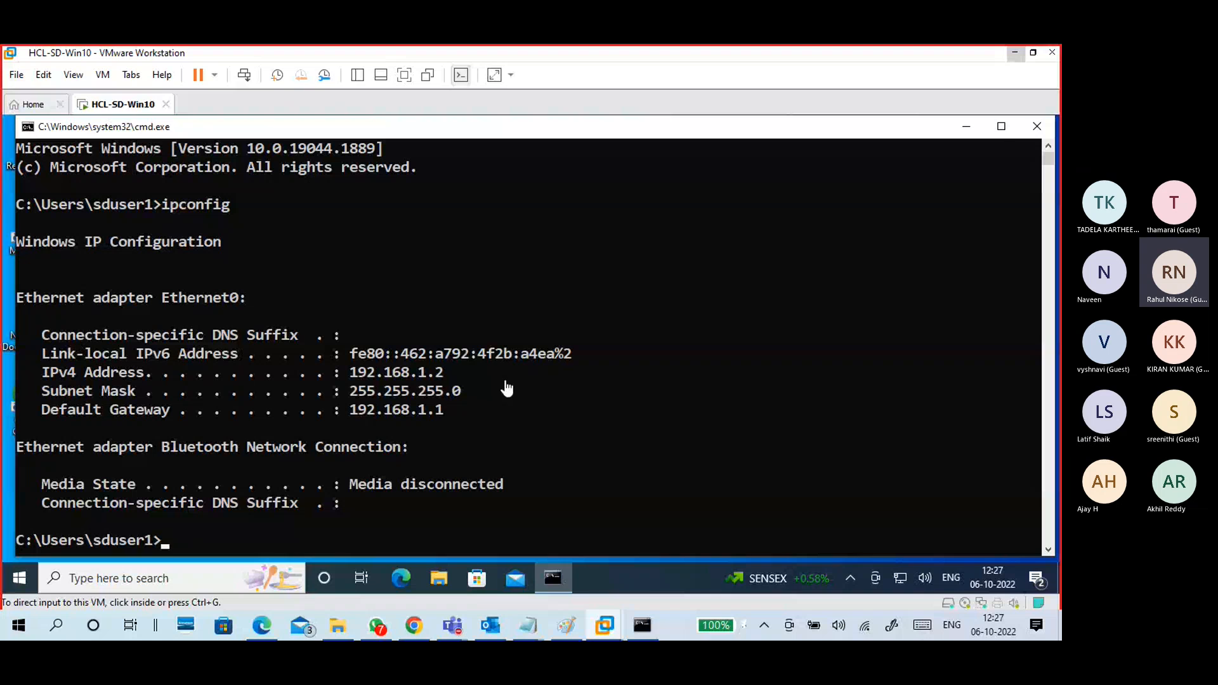
pyautogui.click(1001, 127)
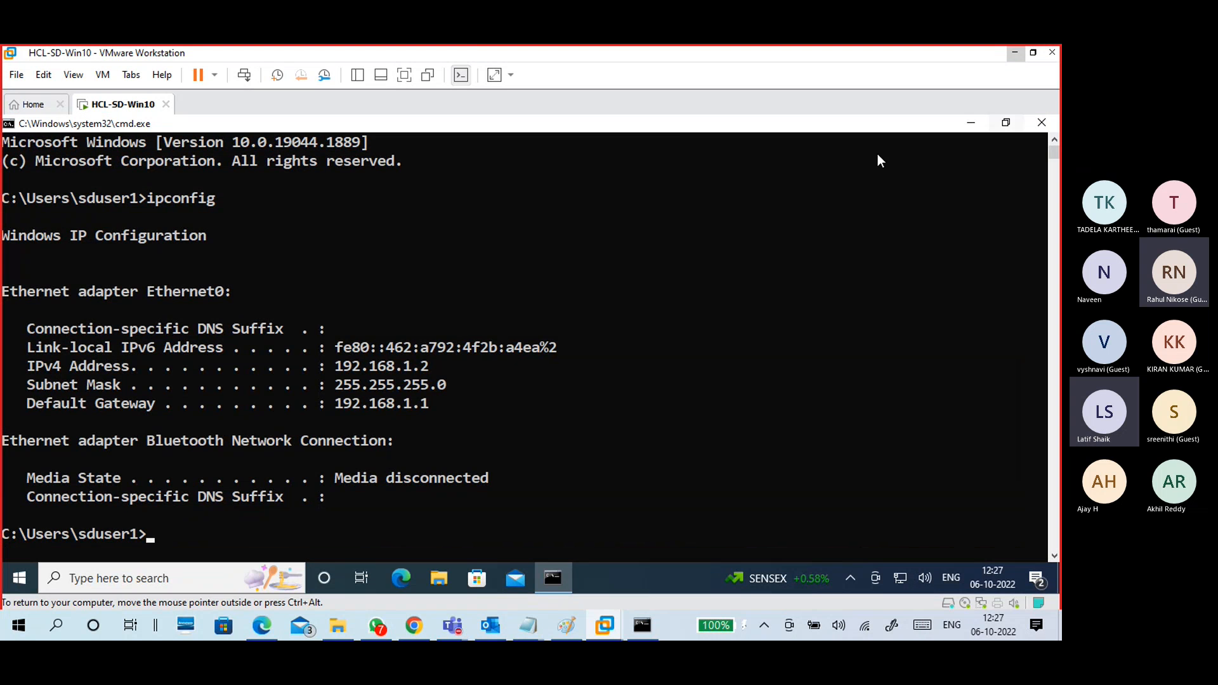
pyautogui.click(1006, 123)
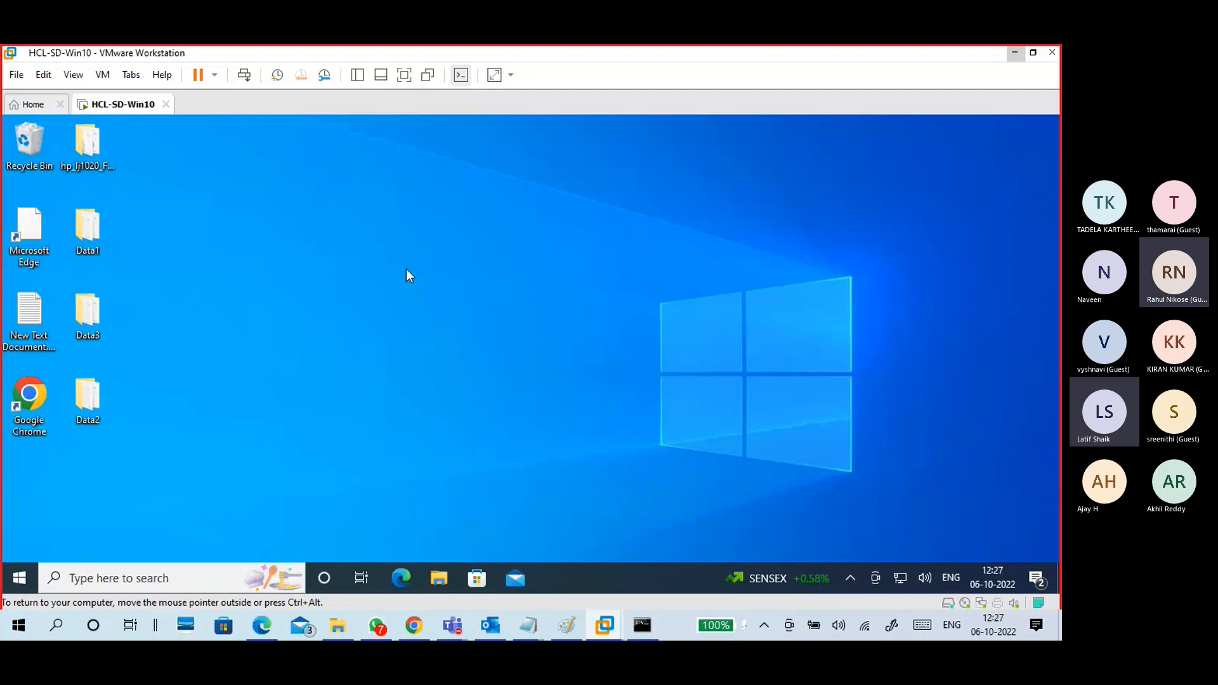
pyautogui.press('super+r')
pyautogui.press('Return')
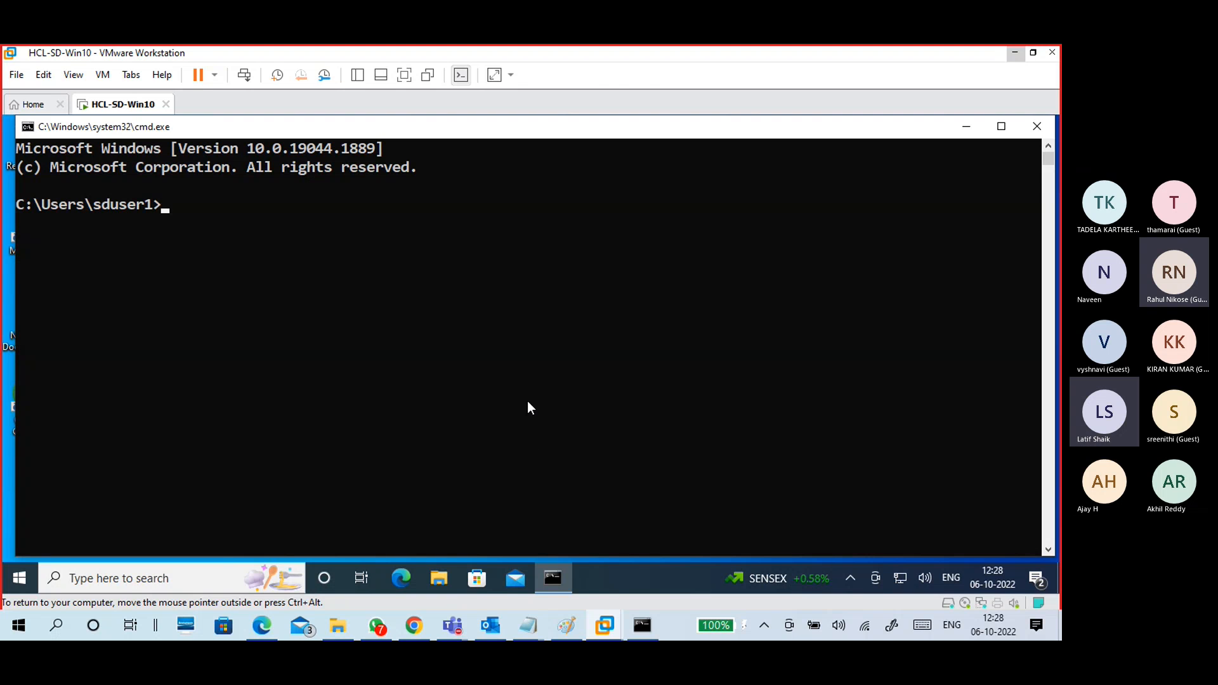
# Step: In Paint, draw an orange curved arrow from pc-A's address to pc-B's
pyautogui.click(567, 625)
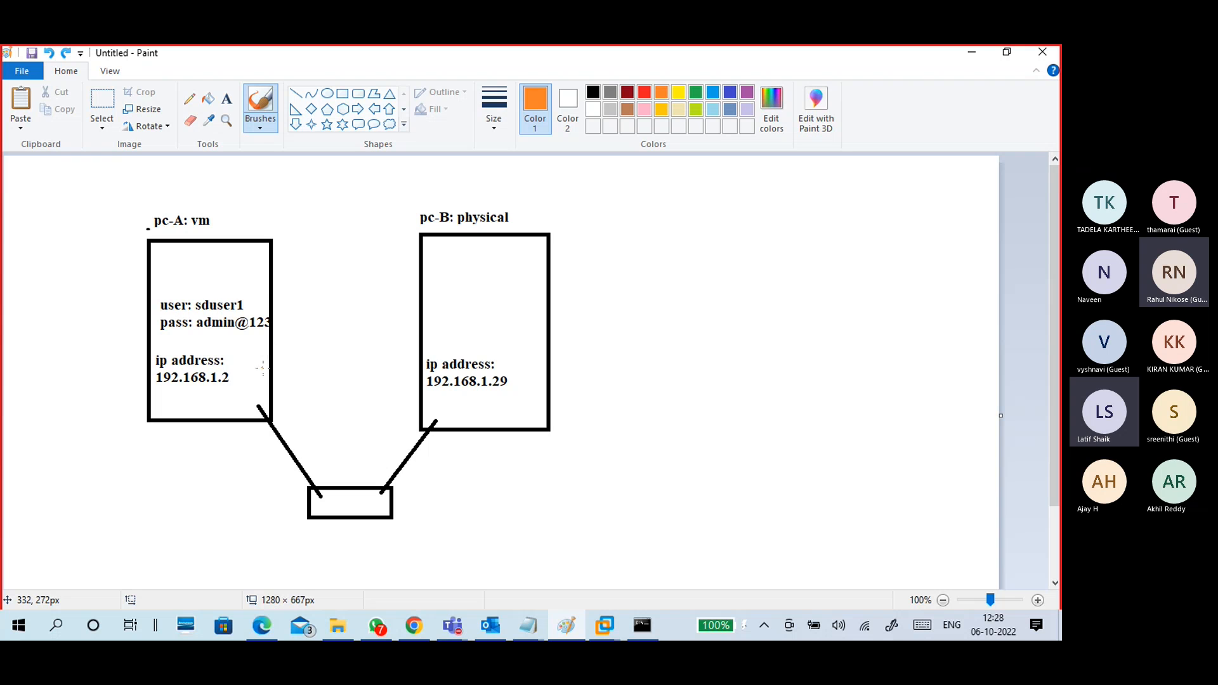
pyautogui.moveTo(255, 373)
pyautogui.mouseDown()
pyautogui.moveTo(421, 369)
pyautogui.moveTo(433, 379)
pyautogui.moveTo(422, 390)
pyautogui.mouseUp()
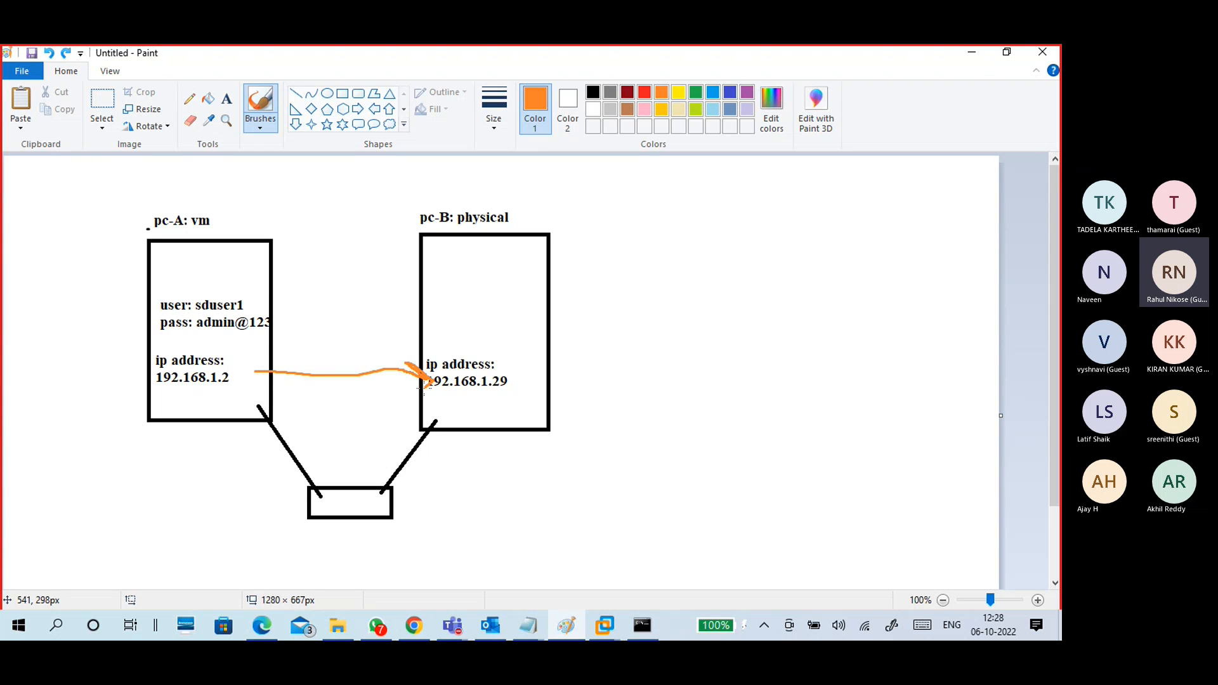
pyautogui.hotkey('ctrl', 'z')
pyautogui.hotkey('ctrl', 'z')
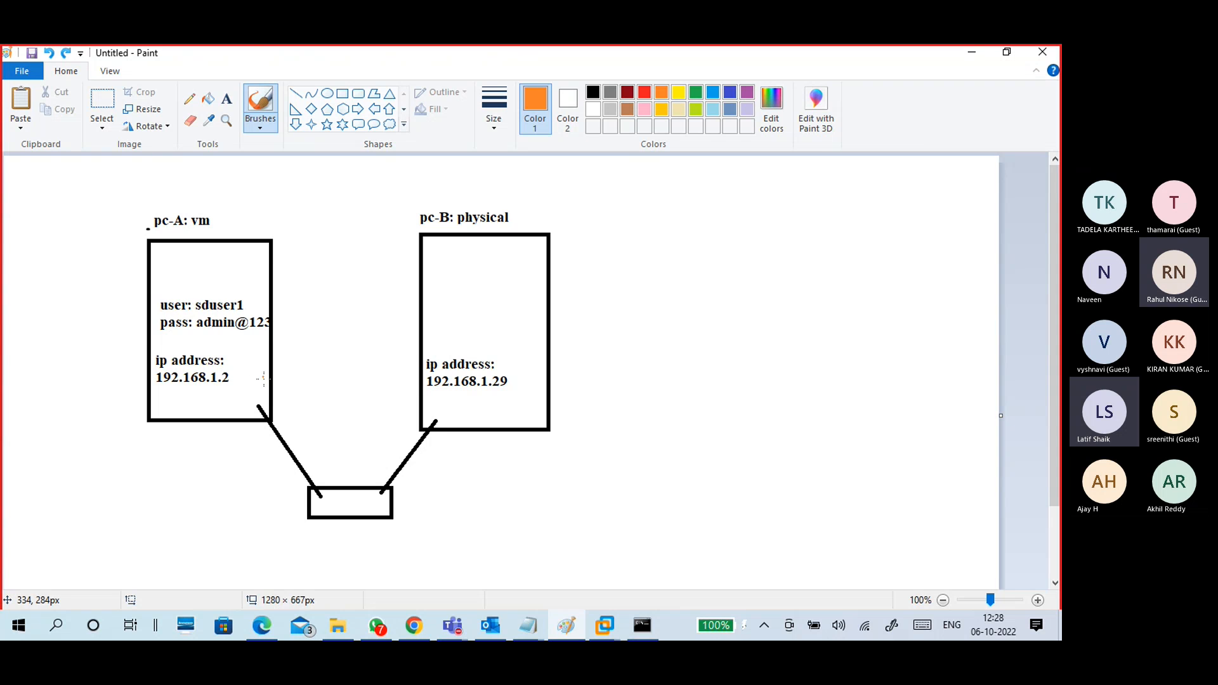
pyautogui.moveTo(262, 397)
pyautogui.mouseDown()
pyautogui.moveTo(378, 396)
pyautogui.moveTo(430, 411)
pyautogui.mouseUp()
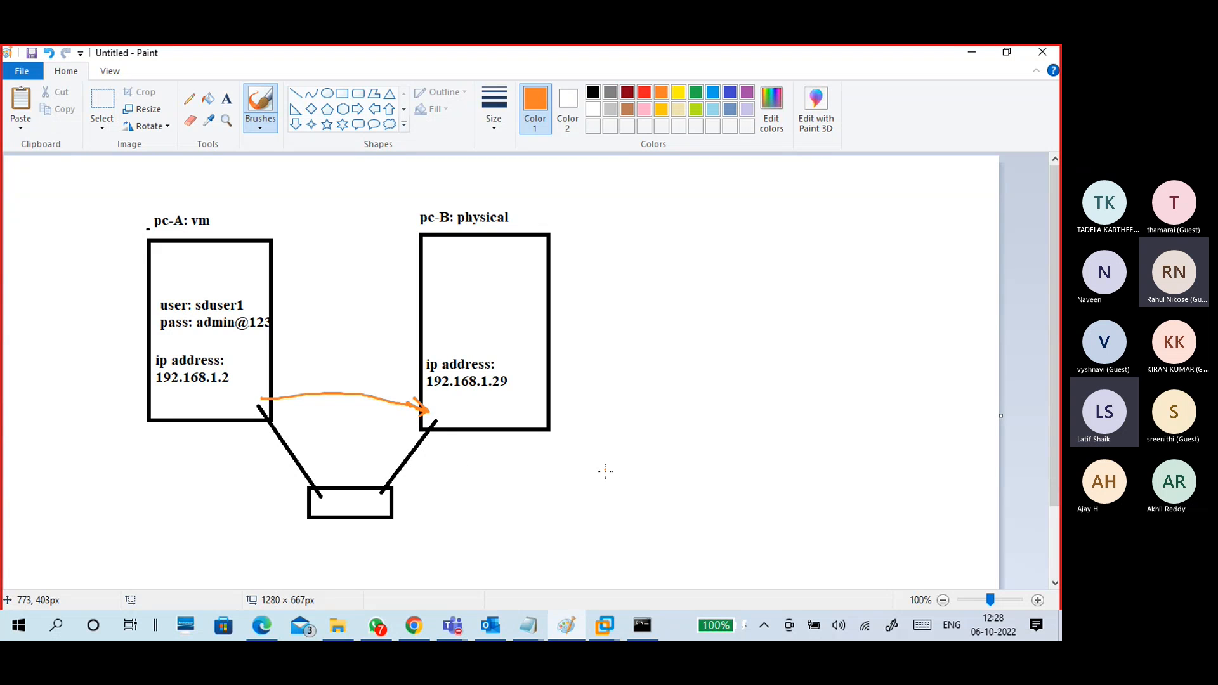
pyautogui.click(617, 621)
pyautogui.click(622, 554)
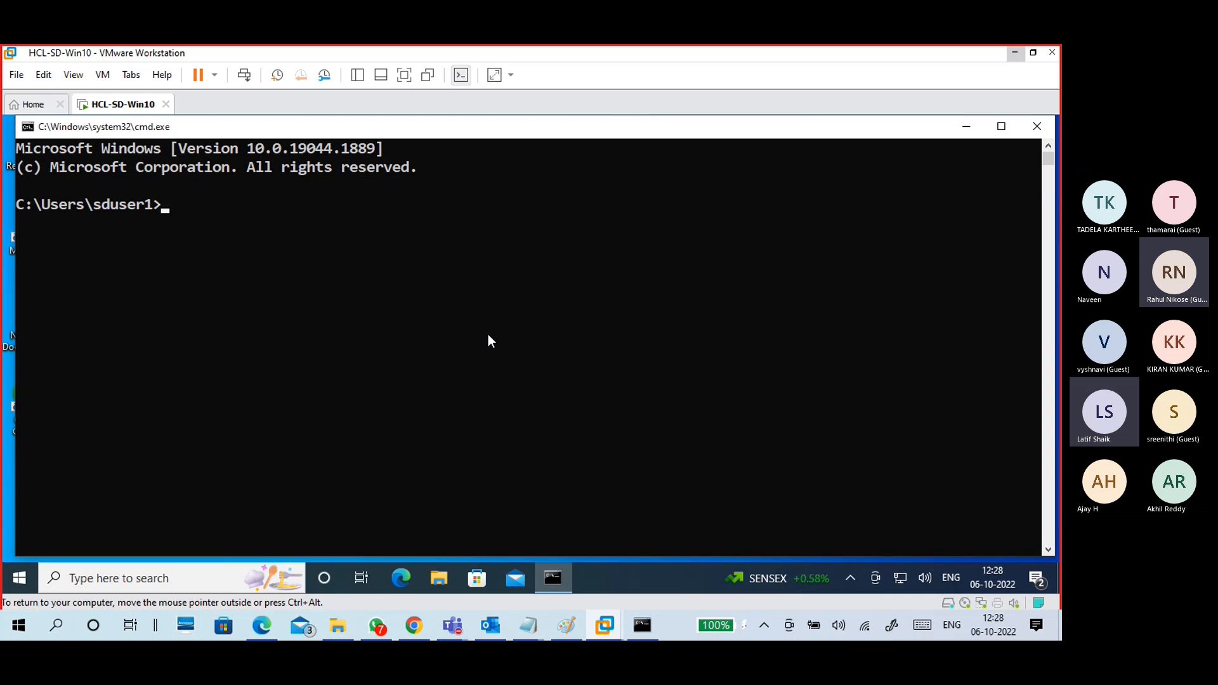
# Step: Begin the ping command in the VM and mark pc-B's and pc-A's addresses in Paint
pyautogui.write('ping 192')
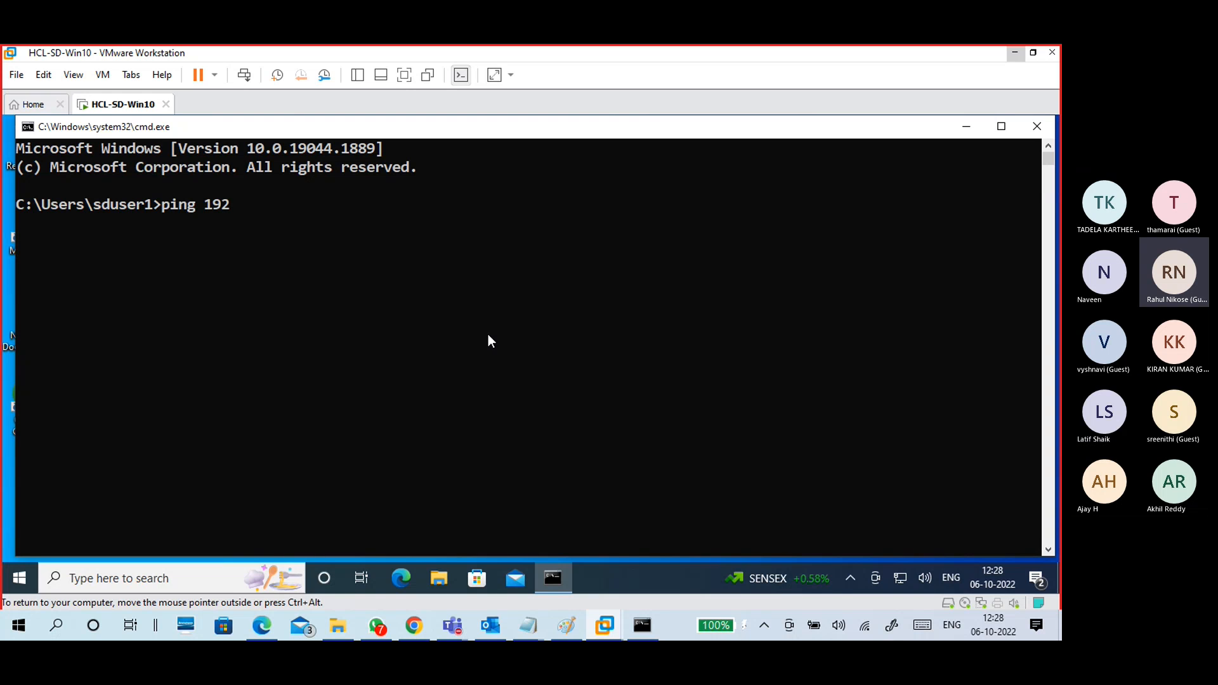
pyautogui.write('.16')
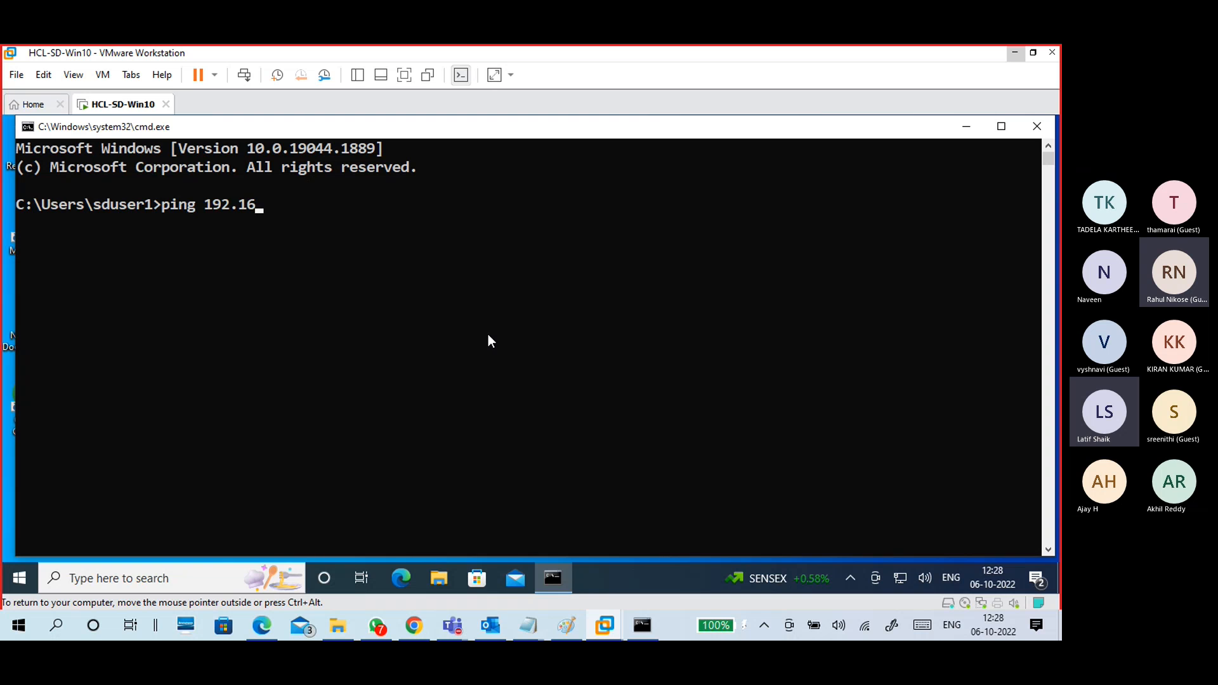
pyautogui.write('8.1.')
pyautogui.click(566, 626)
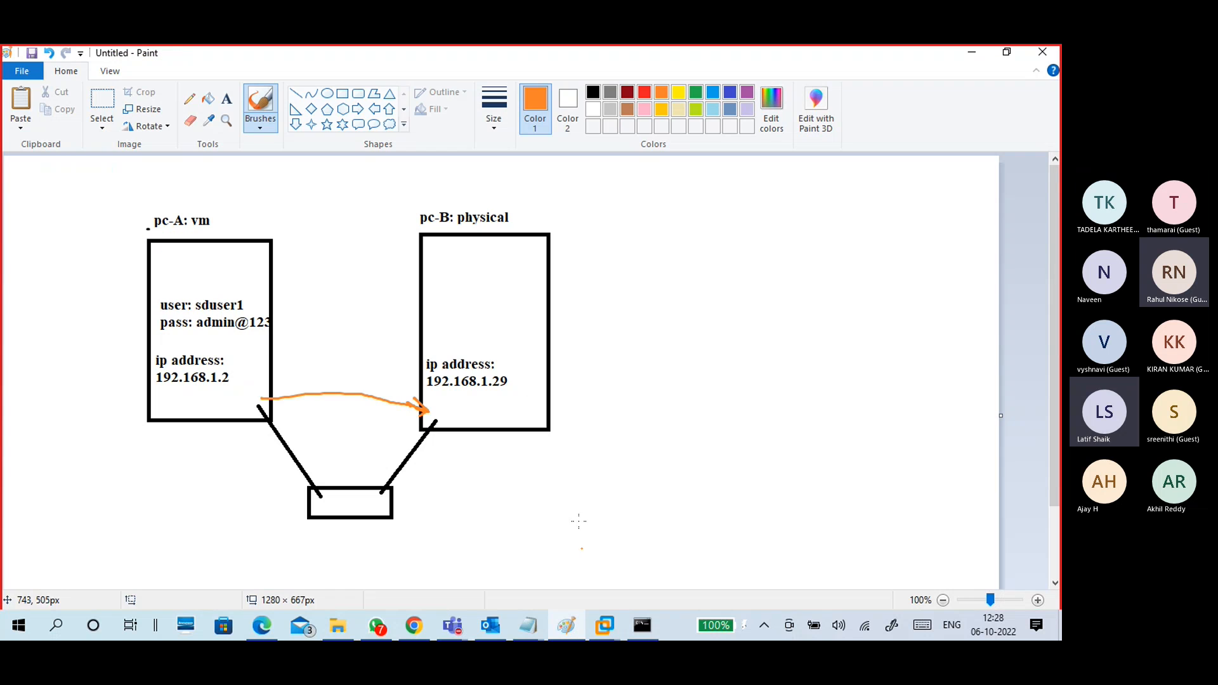
pyautogui.moveTo(510, 379); pyautogui.dragTo(519, 376)
pyautogui.moveTo(190, 394)
pyautogui.mouseDown()
pyautogui.moveTo(216, 417)
pyautogui.moveTo(219, 391)
pyautogui.moveTo(191, 395)
pyautogui.mouseUp()
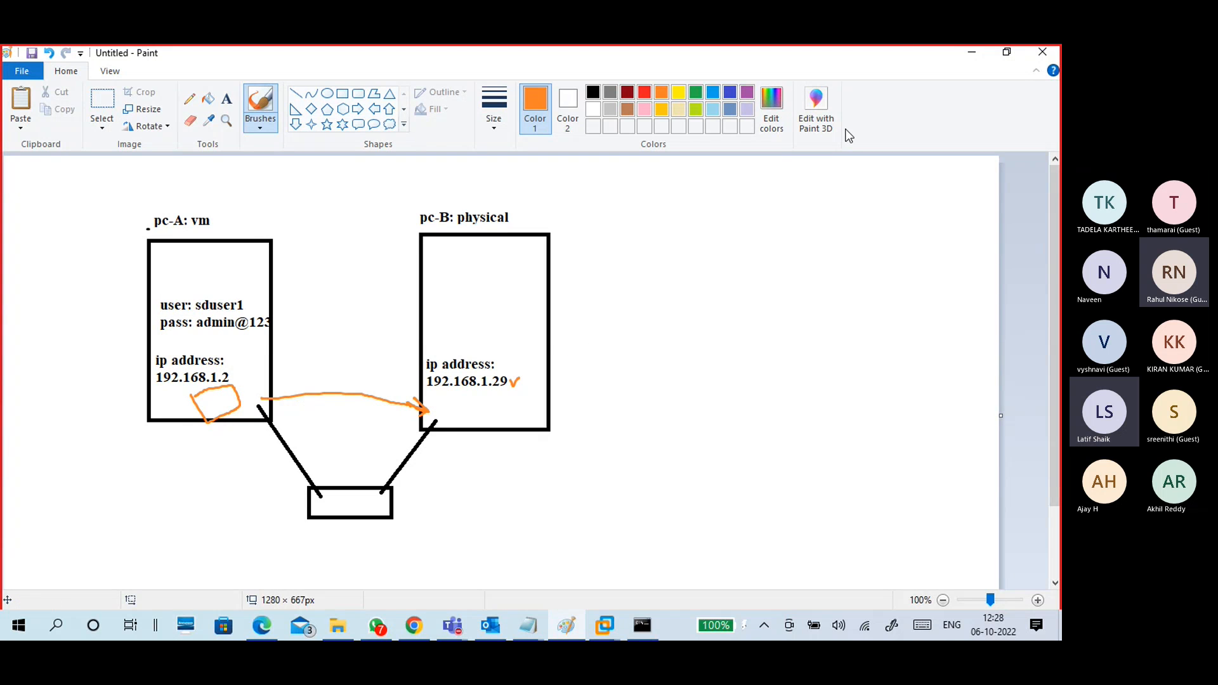
pyautogui.click(977, 52)
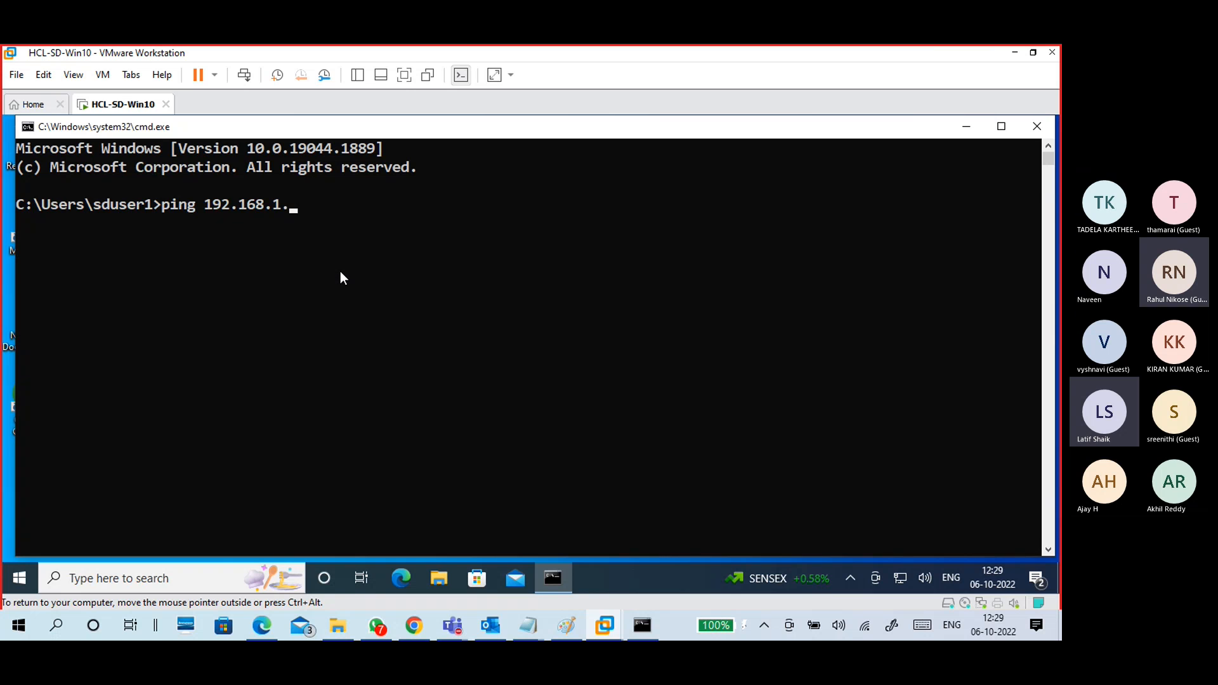
# Step: Ping the host at 192.168.1.29 from the VM, then minimize VMware to show Paint
pyautogui.write('29')
pyautogui.press('Return')
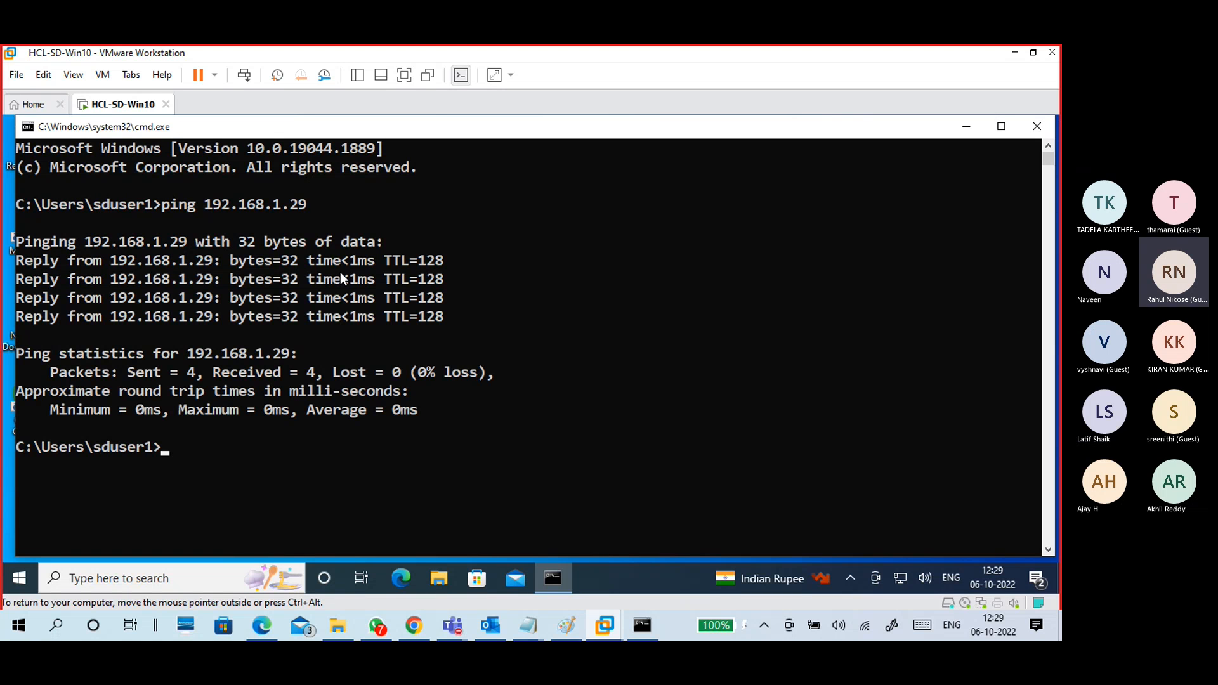
pyautogui.press('Up')
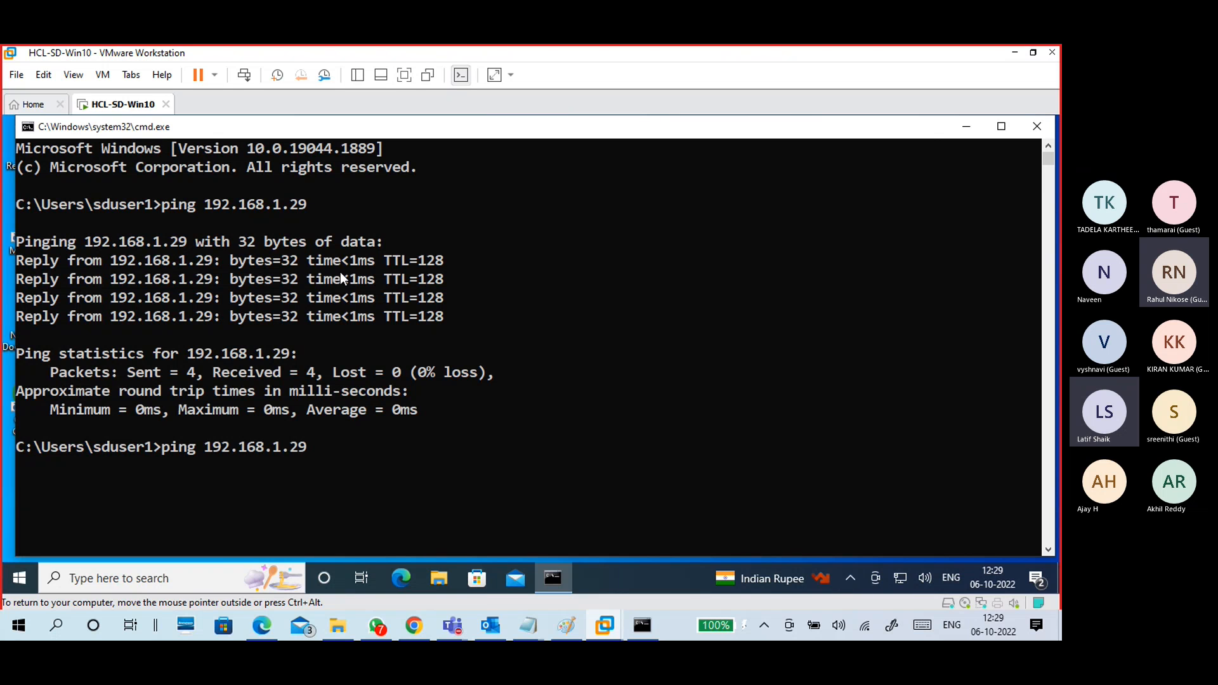
pyautogui.click(1010, 52)
pyautogui.click(567, 625)
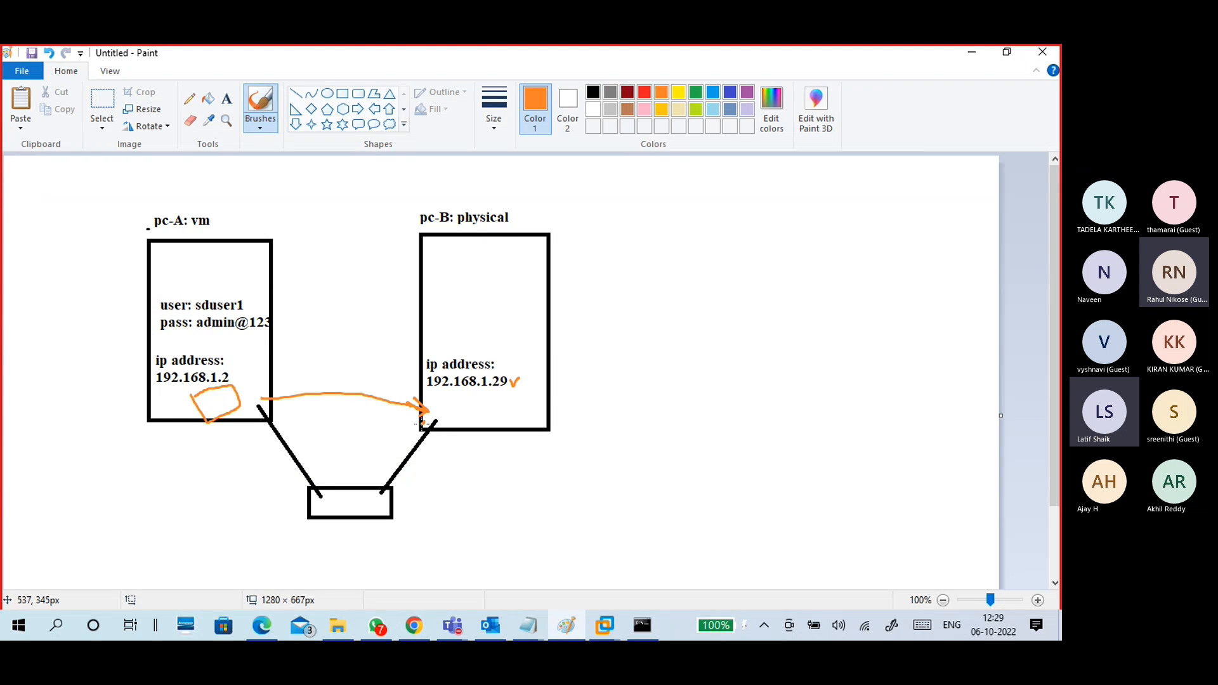
# Step: Draw an orange return arrow from pc-B to pc-A and copy the host address 192.168.1.29
pyautogui.moveTo(429, 420)
pyautogui.mouseDown()
pyautogui.moveTo(389, 438)
pyautogui.moveTo(321, 433)
pyautogui.moveTo(270, 408)
pyautogui.moveTo(273, 427)
pyautogui.mouseUp()
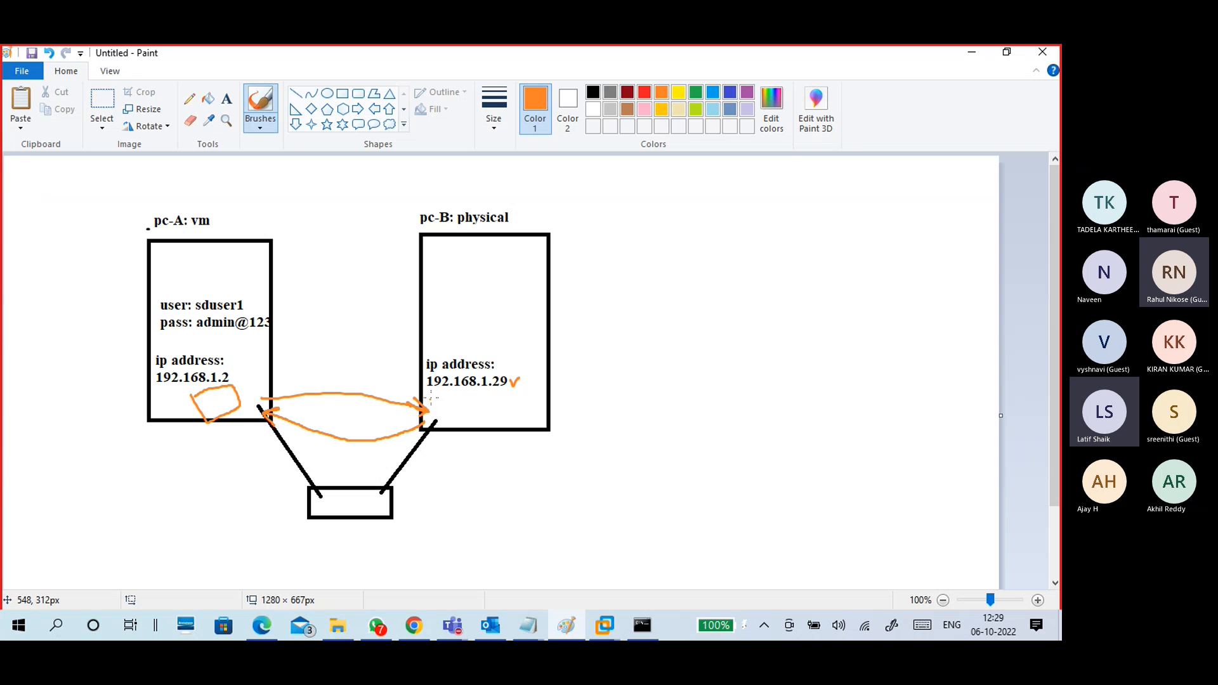
pyautogui.moveTo(431, 398)
pyautogui.mouseDown()
pyautogui.moveTo(432, 416)
pyautogui.moveTo(438, 396)
pyautogui.moveTo(482, 415)
pyautogui.moveTo(437, 418)
pyautogui.mouseUp()
pyautogui.click(642, 625)
pyautogui.click(557, 386)
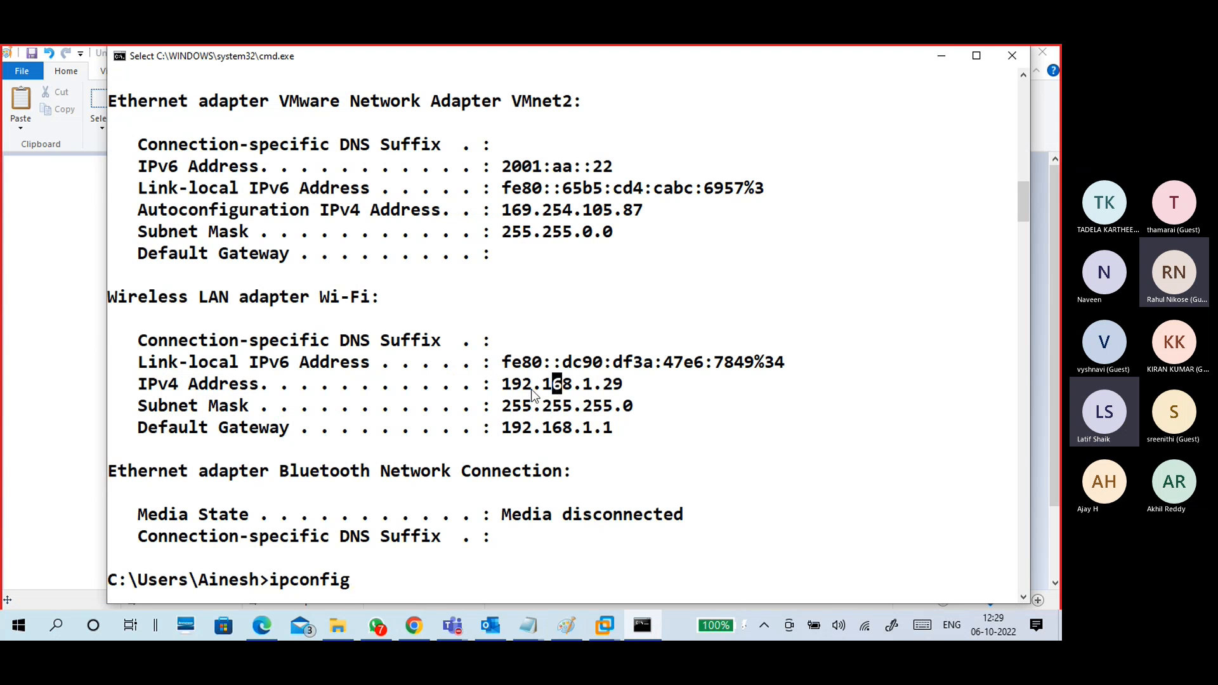
pyautogui.moveTo(494, 385); pyautogui.dragTo(632, 384)
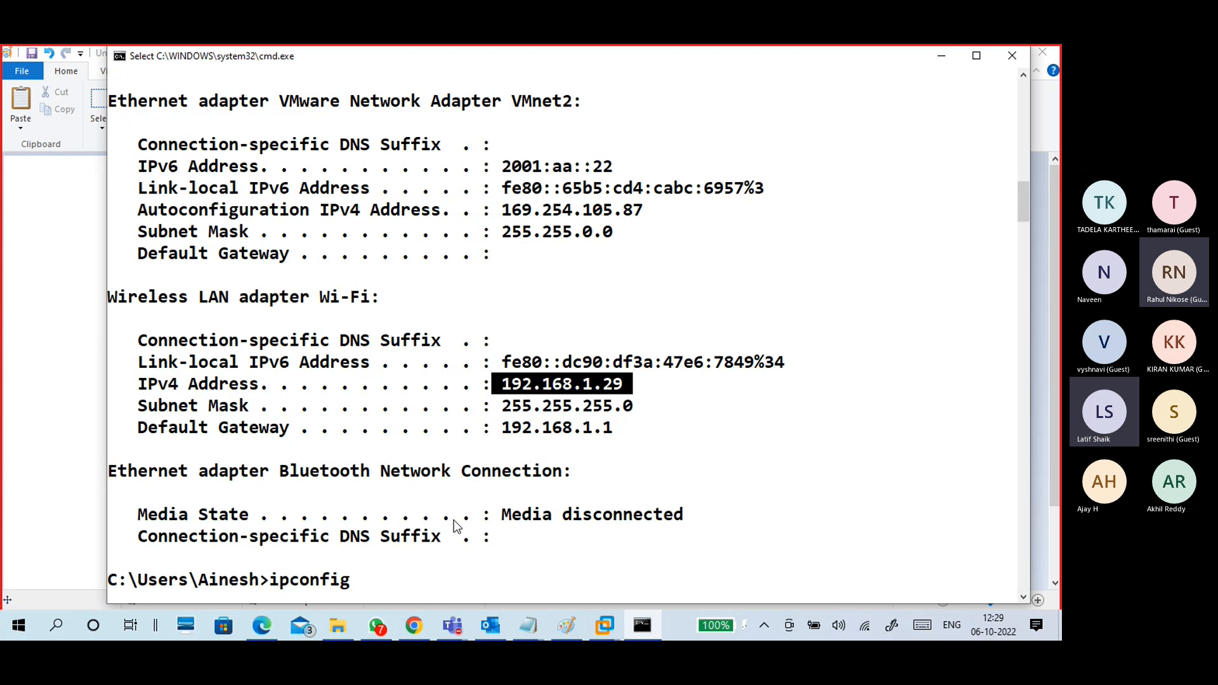
pyautogui.hotkey('ctrl', 'c')
# Step: Ping the VM at 192.168.1.2 from the host, ticking pc-A's address in Paint
pyautogui.press('BackSpace')
pyautogui.press('BackSpace')
pyautogui.press('BackSpace')
pyautogui.press('BackSpace')
pyautogui.press('BackSpace')
pyautogui.press('BackSpace')
pyautogui.press('BackSpace')
pyautogui.press('BackSpace')
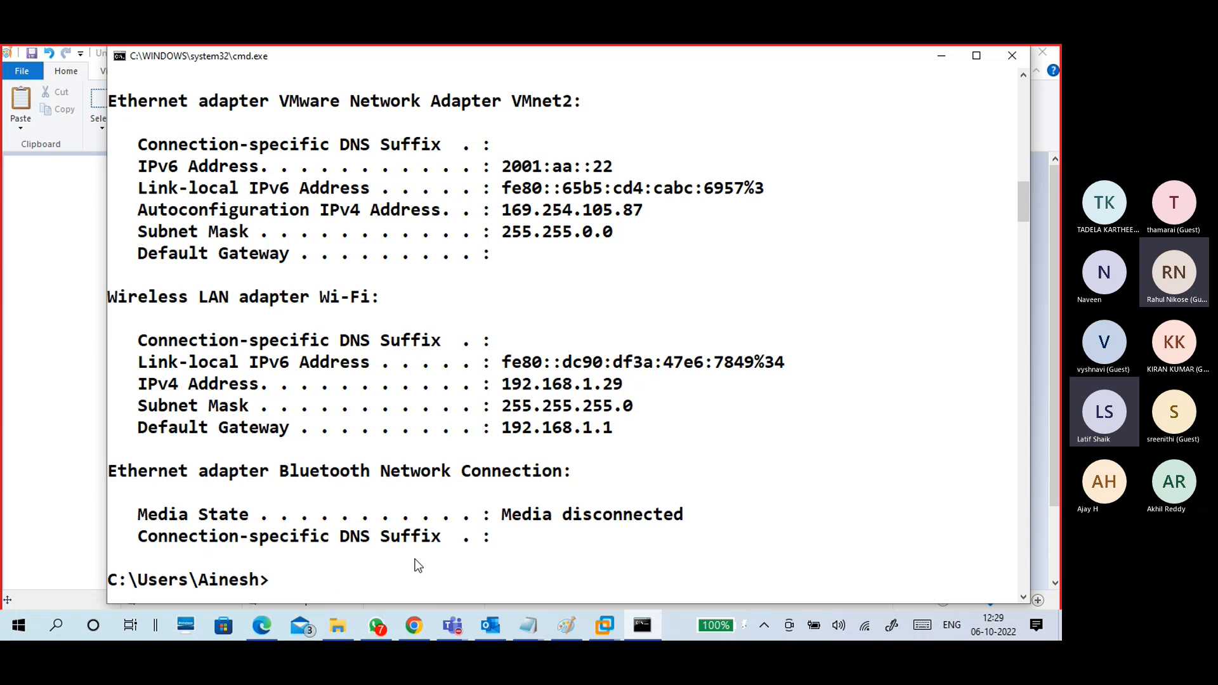
pyautogui.write('ping 192.')
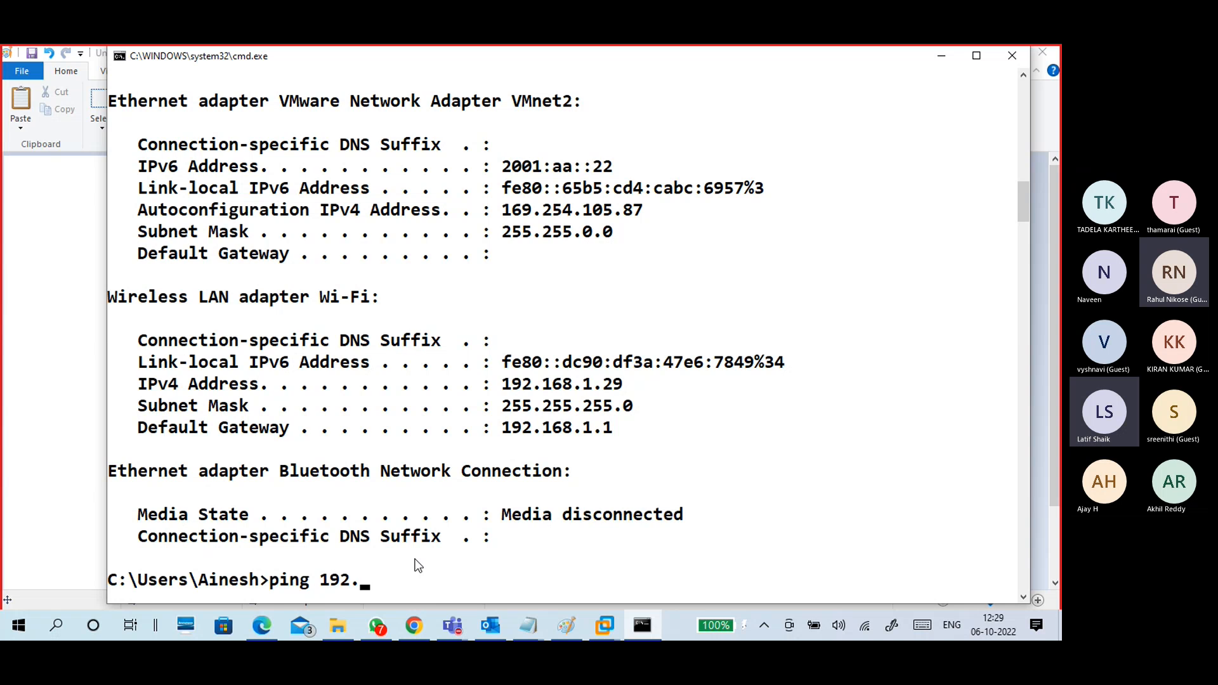
pyautogui.write('168.1.2')
pyautogui.click(95, 354)
pyautogui.moveTo(234, 377); pyautogui.dragTo(245, 372)
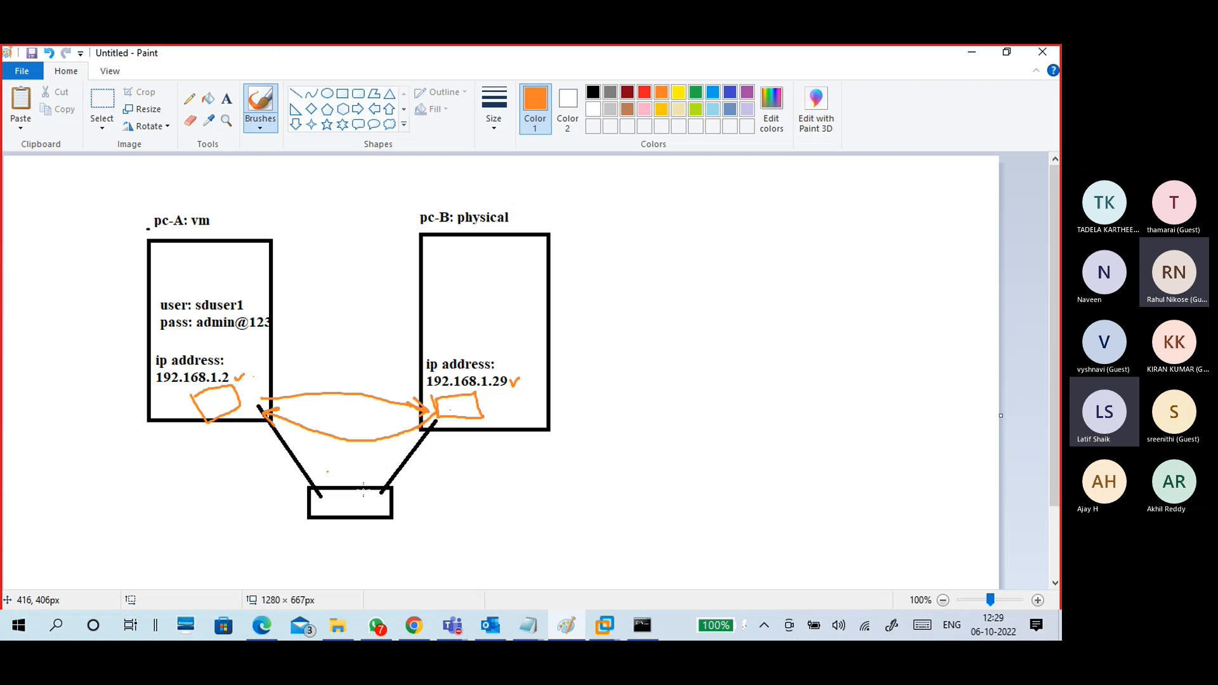
pyautogui.click(647, 624)
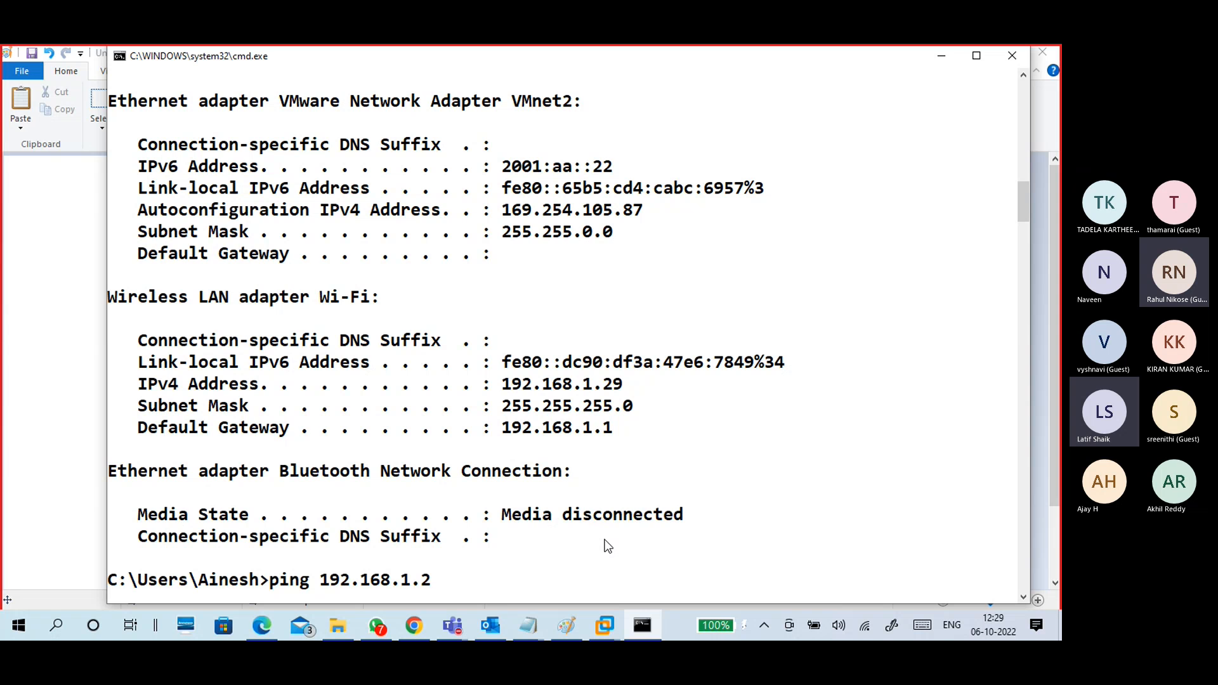
pyautogui.press('Return')
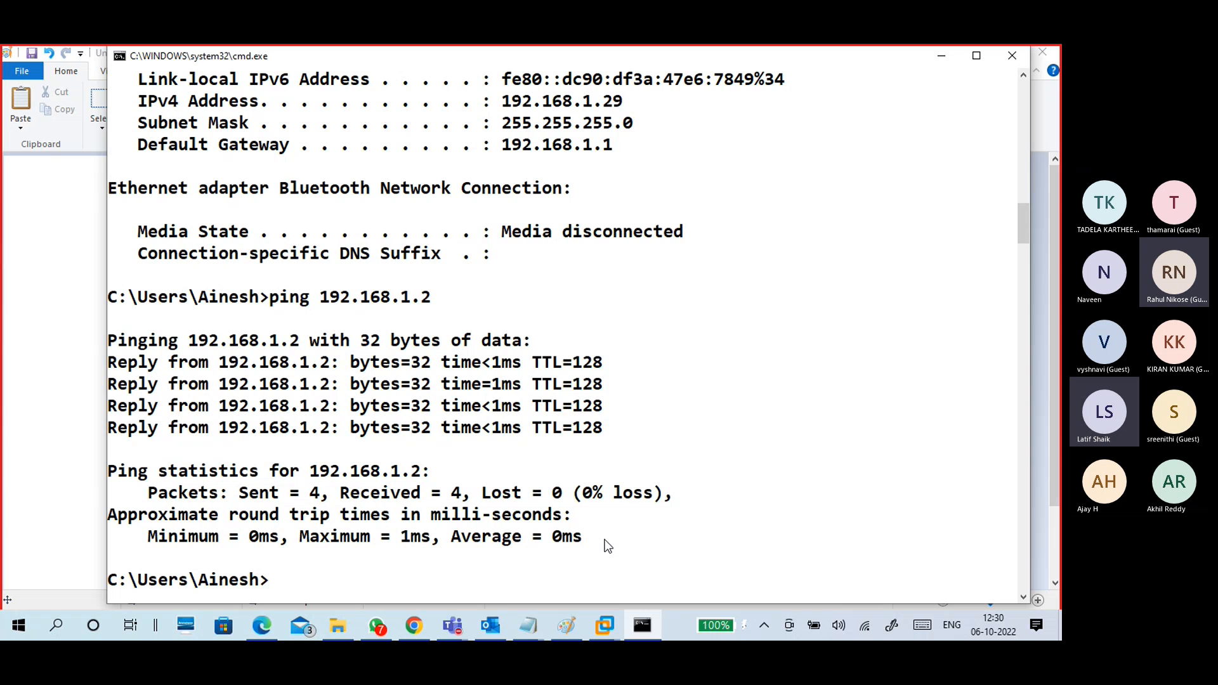
pyautogui.click(930, 57)
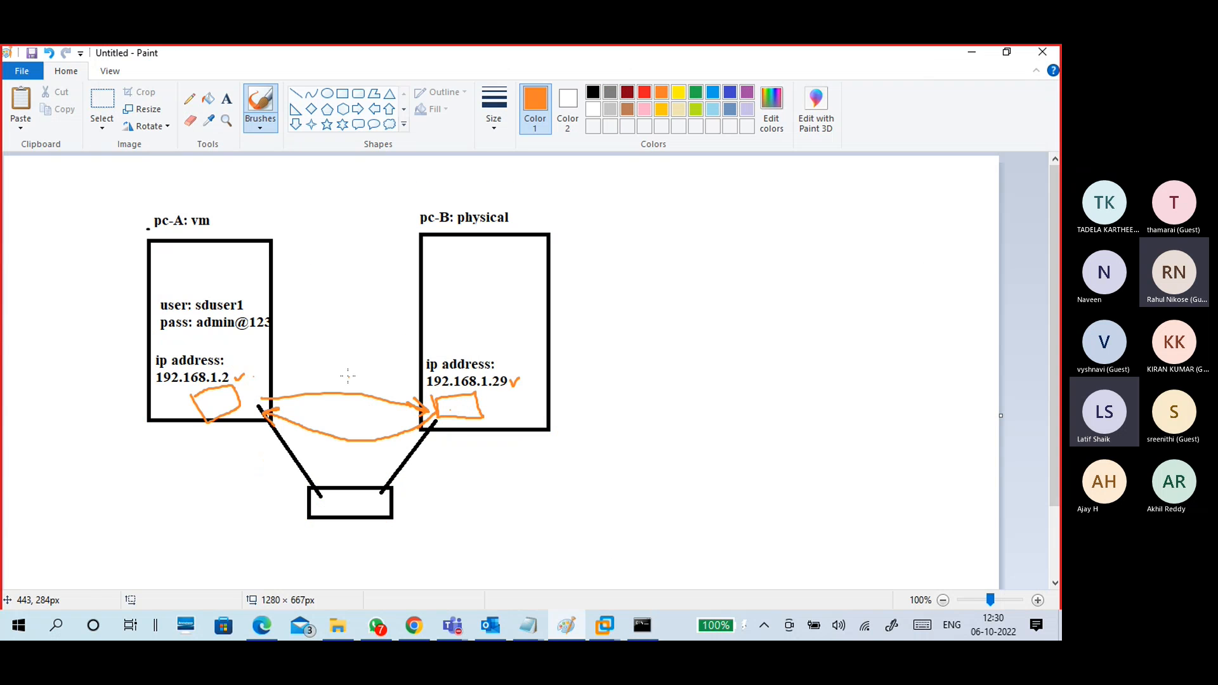
# Step: Tick the upper and lower orange links between pc-A and pc-B
pyautogui.moveTo(345, 379); pyautogui.dragTo(371, 364)
pyautogui.moveTo(341, 450); pyautogui.dragTo(355, 444)
pyautogui.moveTo(241, 391)
pyautogui.mouseDown()
pyautogui.moveTo(255, 383)
pyautogui.moveTo(270, 413)
pyautogui.moveTo(247, 419)
pyautogui.moveTo(241, 386)
pyautogui.mouseUp()
pyautogui.hotkey('ctrl', 'z')
# Step: Beside the diagram, replace a discarded A/B sketch with a rightward and a leftward arrow
pyautogui.moveTo(661, 229)
pyautogui.mouseDown()
pyautogui.moveTo(659, 208)
pyautogui.moveTo(678, 223)
pyautogui.mouseUp()
pyautogui.moveTo(833, 200); pyautogui.dragTo(838, 220)
pyautogui.moveTo(673, 264); pyautogui.dragTo(858, 250)
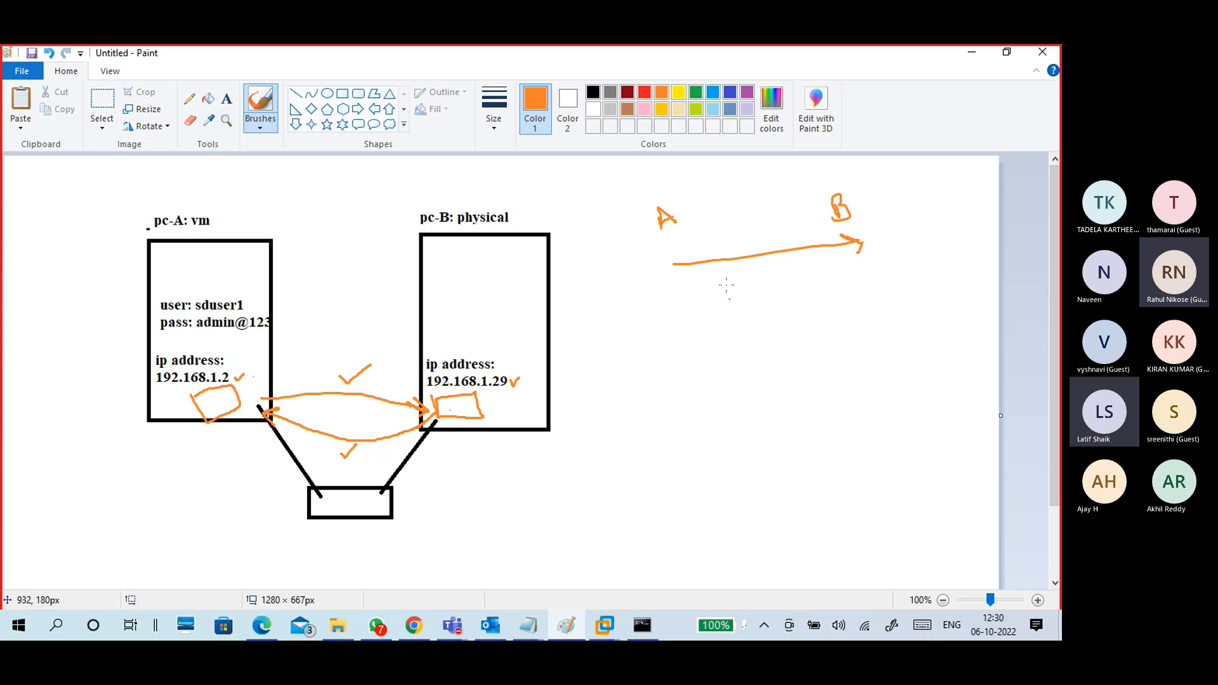
pyautogui.moveTo(709, 245)
pyautogui.mouseDown()
pyautogui.moveTo(707, 235)
pyautogui.moveTo(752, 292)
pyautogui.moveTo(722, 303)
pyautogui.mouseUp()
pyautogui.moveTo(863, 264)
pyautogui.mouseDown()
pyautogui.moveTo(688, 284)
pyautogui.moveTo(698, 307)
pyautogui.mouseUp()
pyautogui.moveTo(744, 273); pyautogui.dragTo(735, 291)
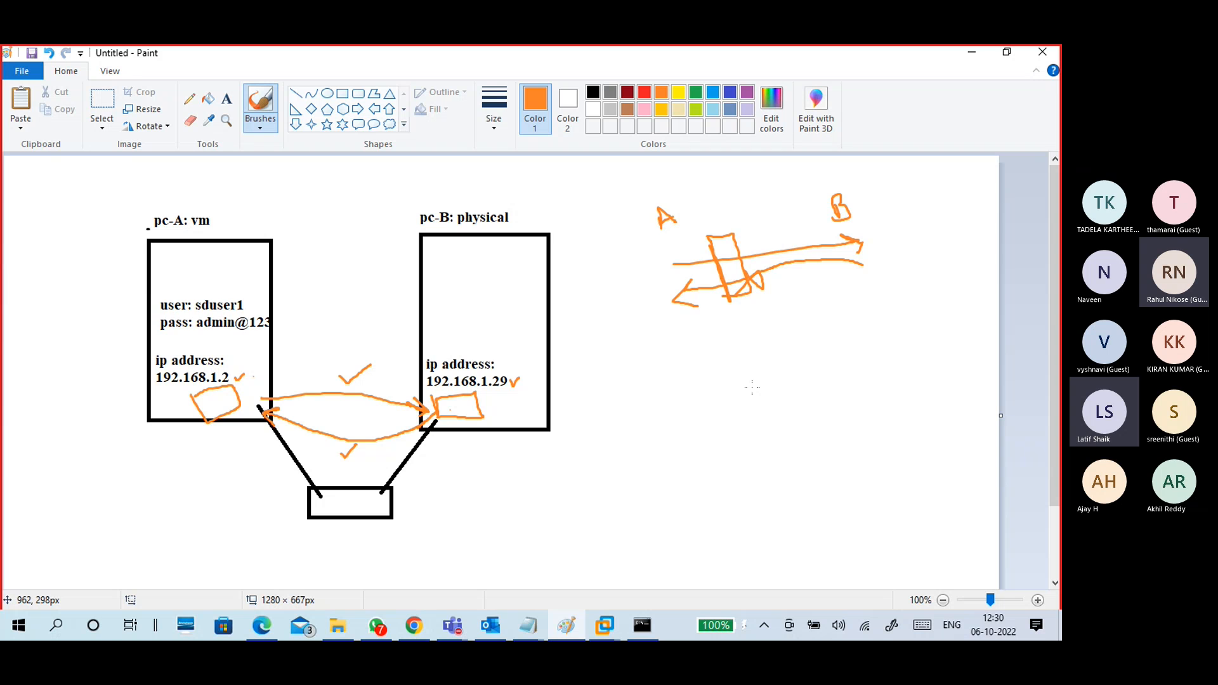
pyautogui.hotkey('ctrl', 'z')
pyautogui.hotkey('ctrl', 'z')
pyautogui.hotkey('ctrl', 'z')
pyautogui.hotkey('ctrl', 'z')
pyautogui.hotkey('ctrl', 'z')
pyautogui.hotkey('ctrl', 'z')
pyautogui.hotkey('ctrl', 'z')
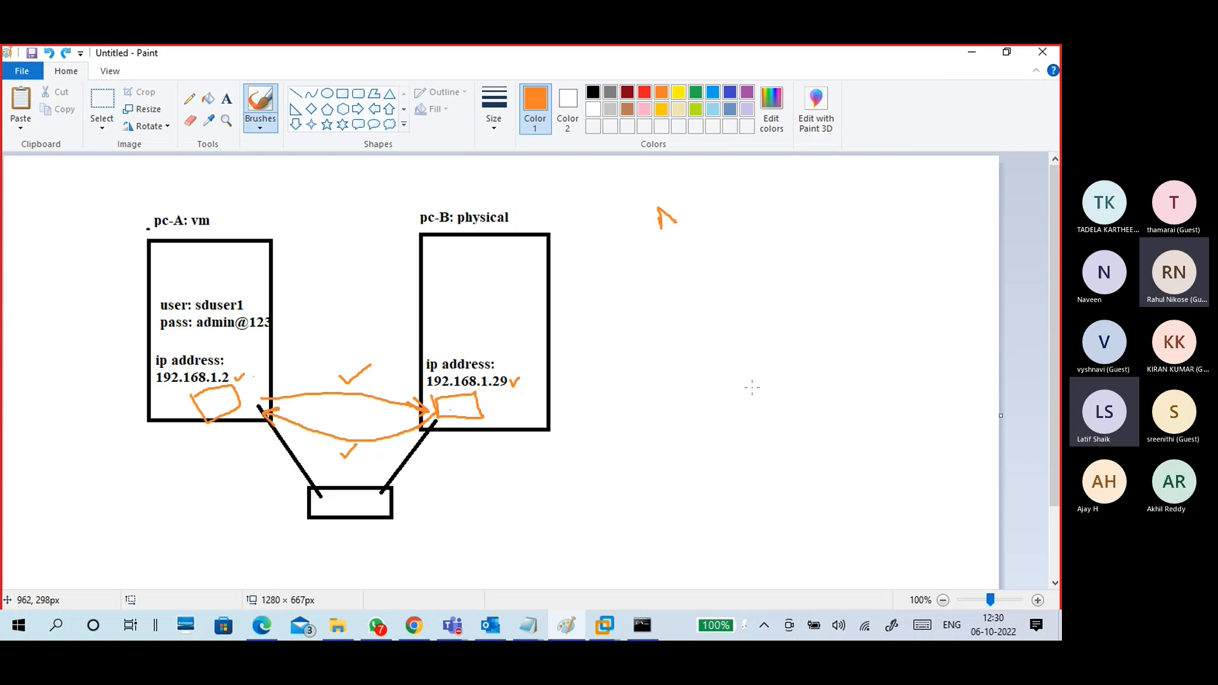
pyautogui.hotkey('ctrl', 'z')
pyautogui.moveTo(667, 262)
pyautogui.mouseDown()
pyautogui.moveTo(786, 254)
pyautogui.moveTo(780, 298)
pyautogui.moveTo(688, 330)
pyautogui.moveTo(662, 355)
pyautogui.mouseUp()
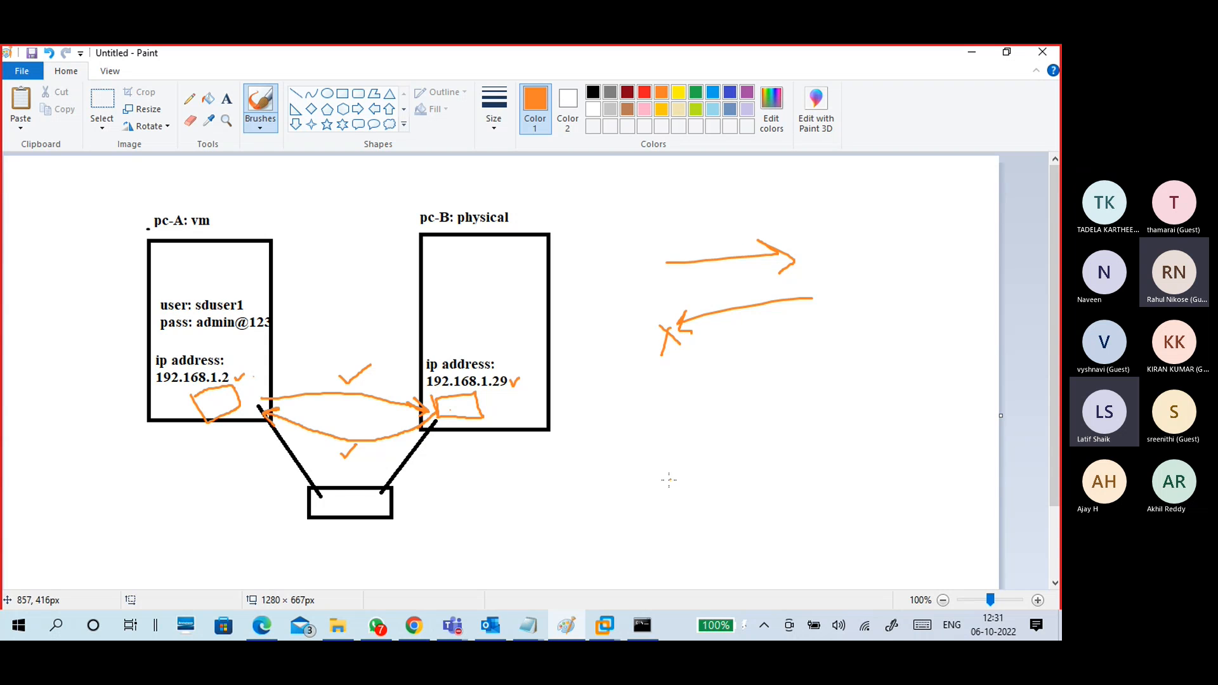
# Step: Close the Command Prompt window inside the Windows 10 guest
pyautogui.moveTo(607, 626)
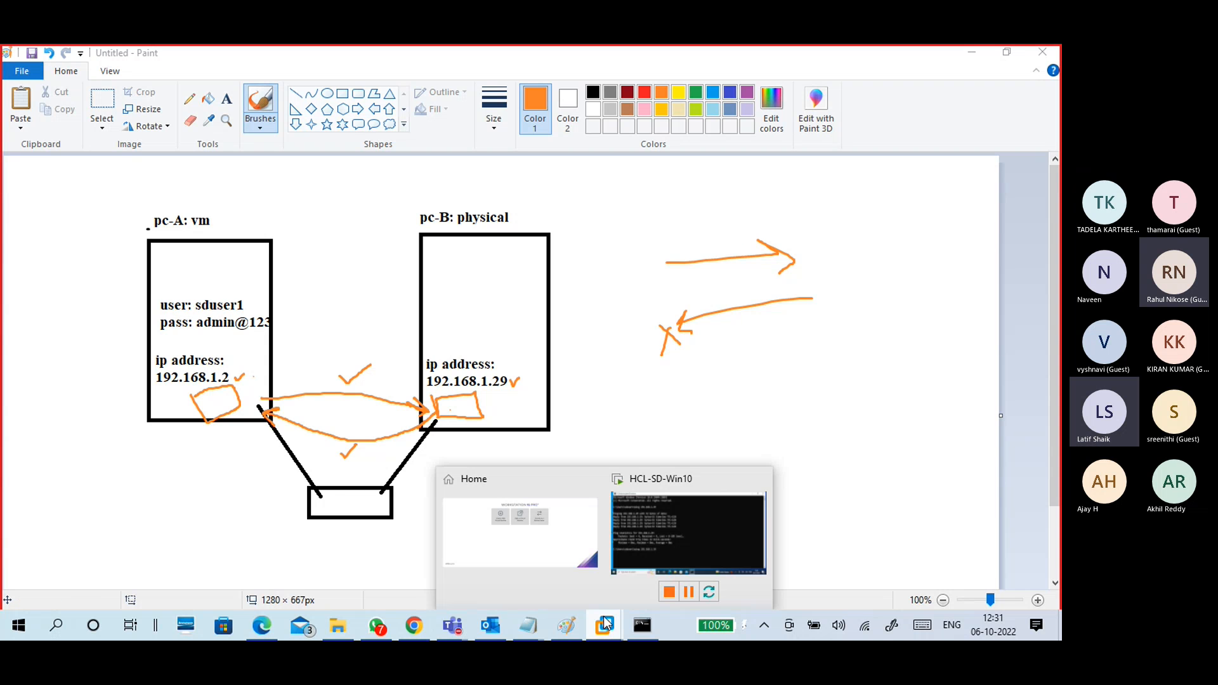
pyautogui.click(657, 531)
pyautogui.click(1035, 130)
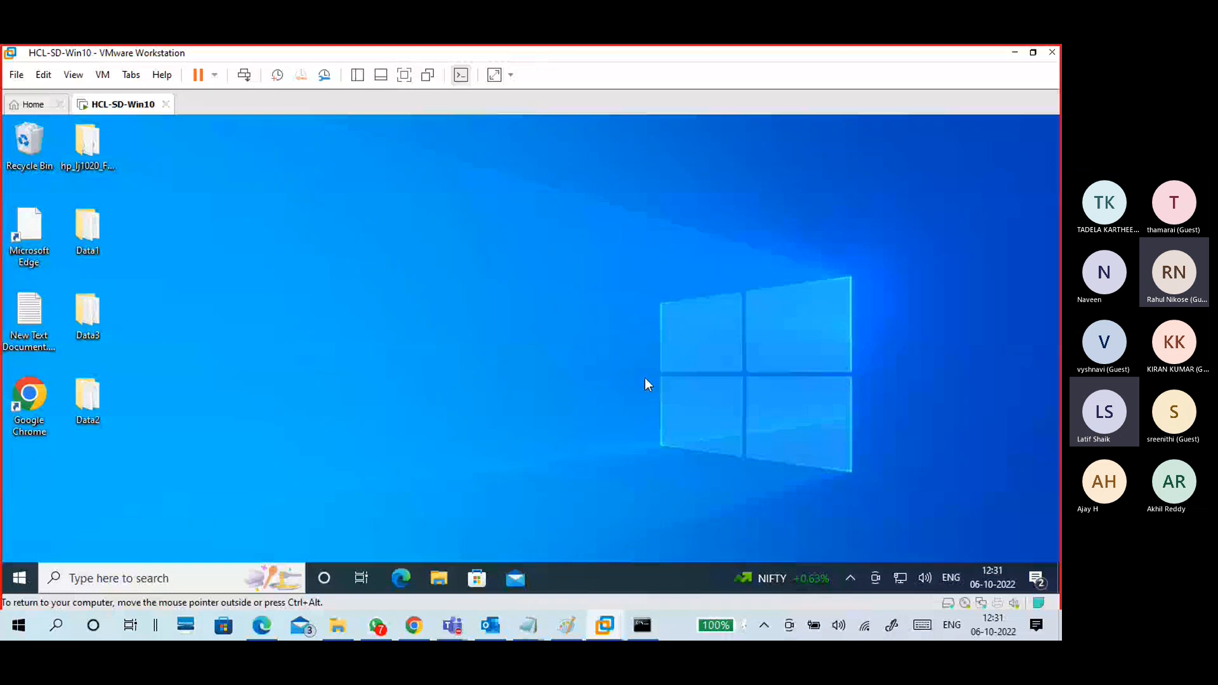
# Step: Open the guest's Control Panel via 'contr', view it as Large icons, and open Windows Defender Firewall
pyautogui.press('super')
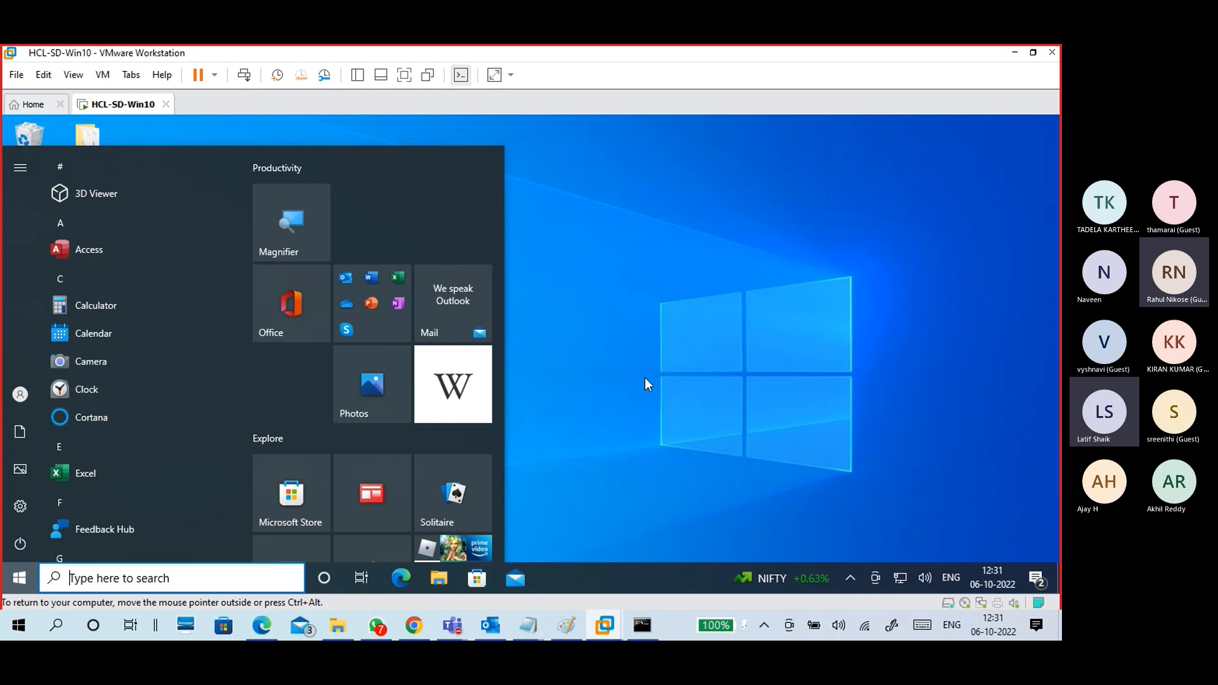
pyautogui.write('control')
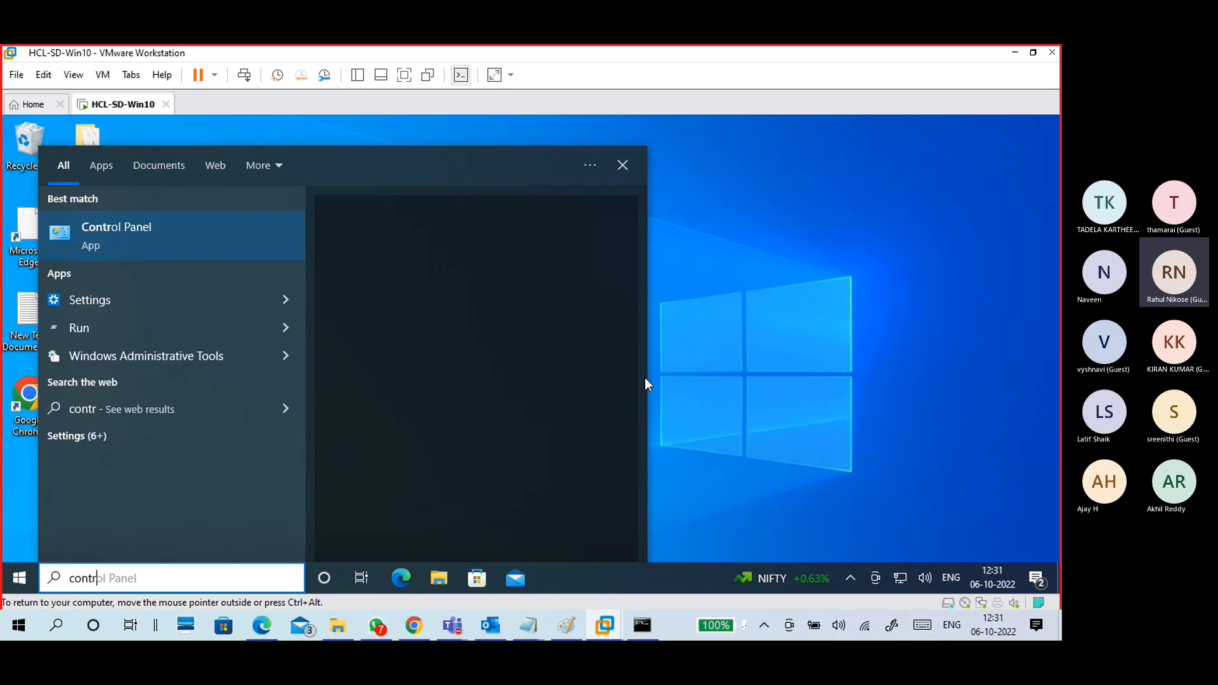
pyautogui.press('Escape')
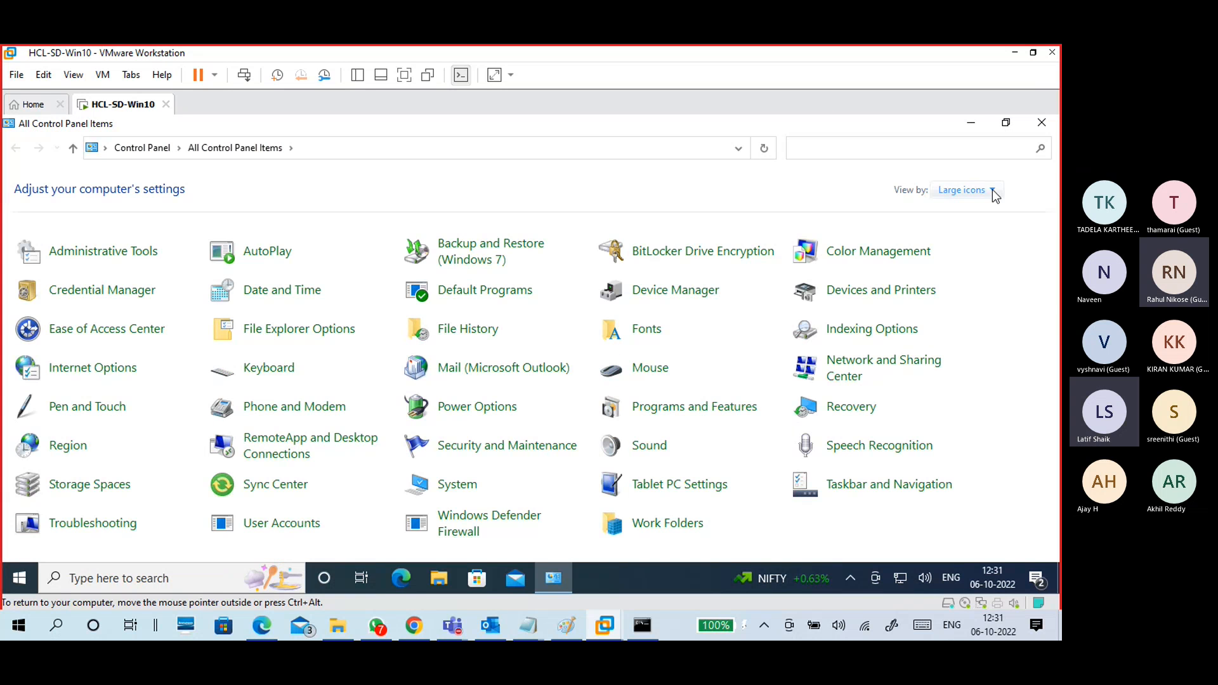
pyautogui.click(967, 190)
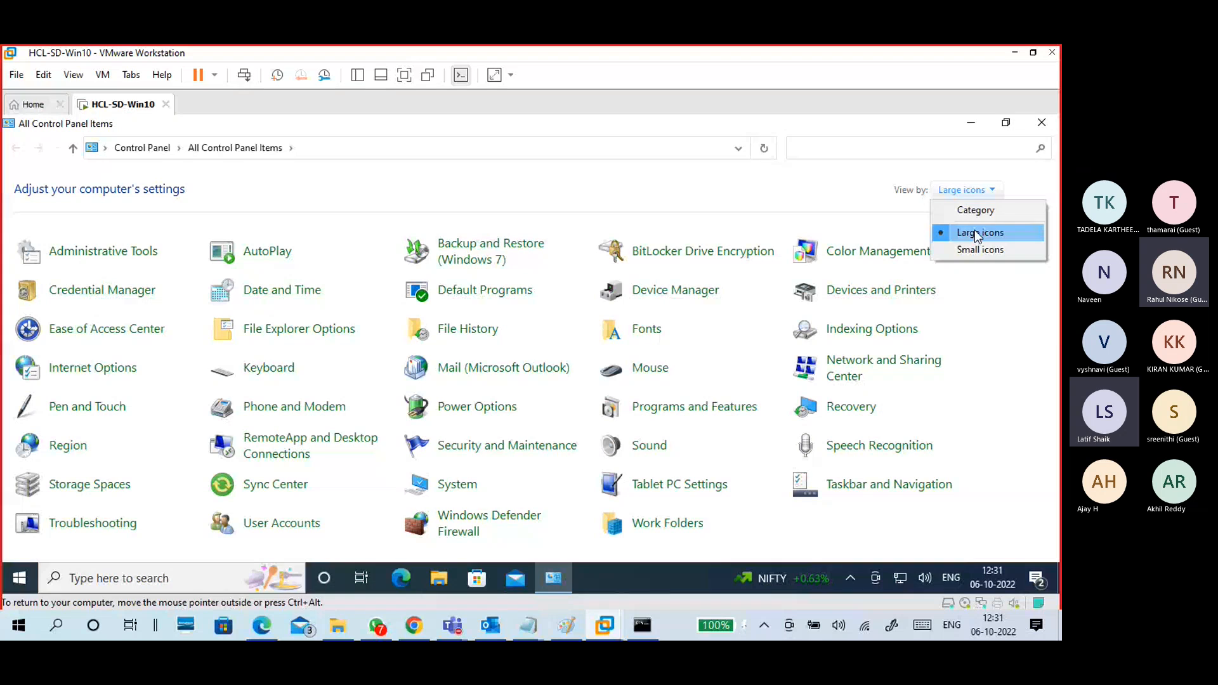
pyautogui.click(975, 231)
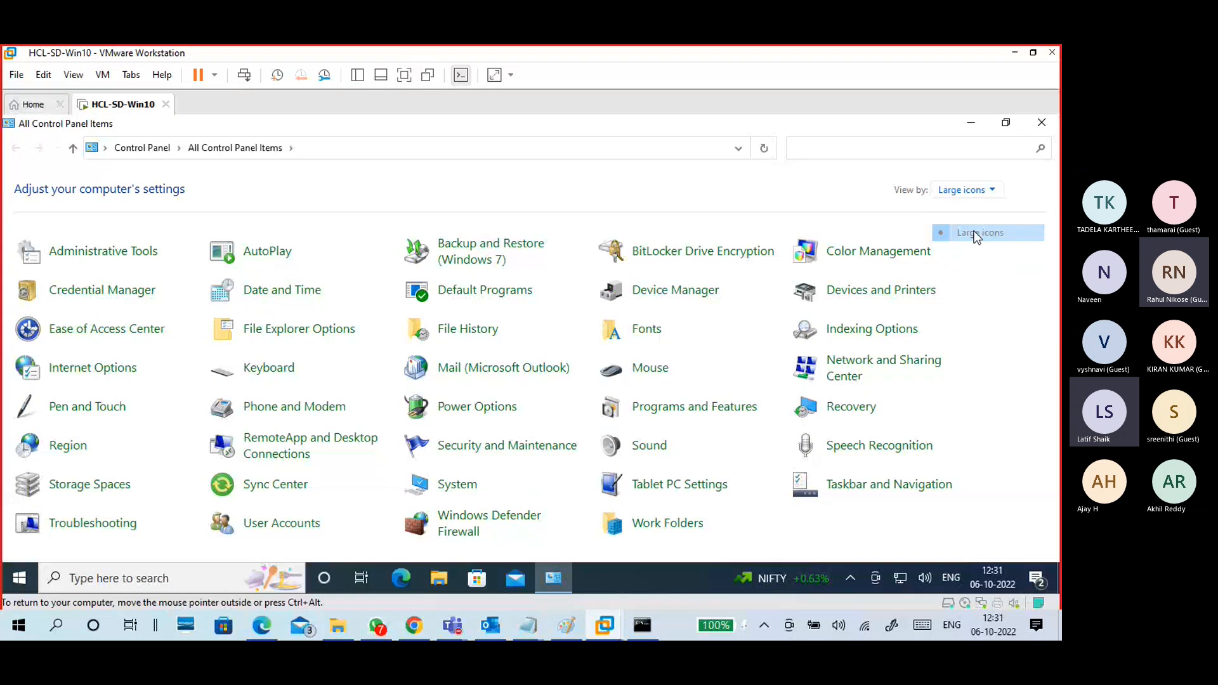
pyautogui.click(457, 536)
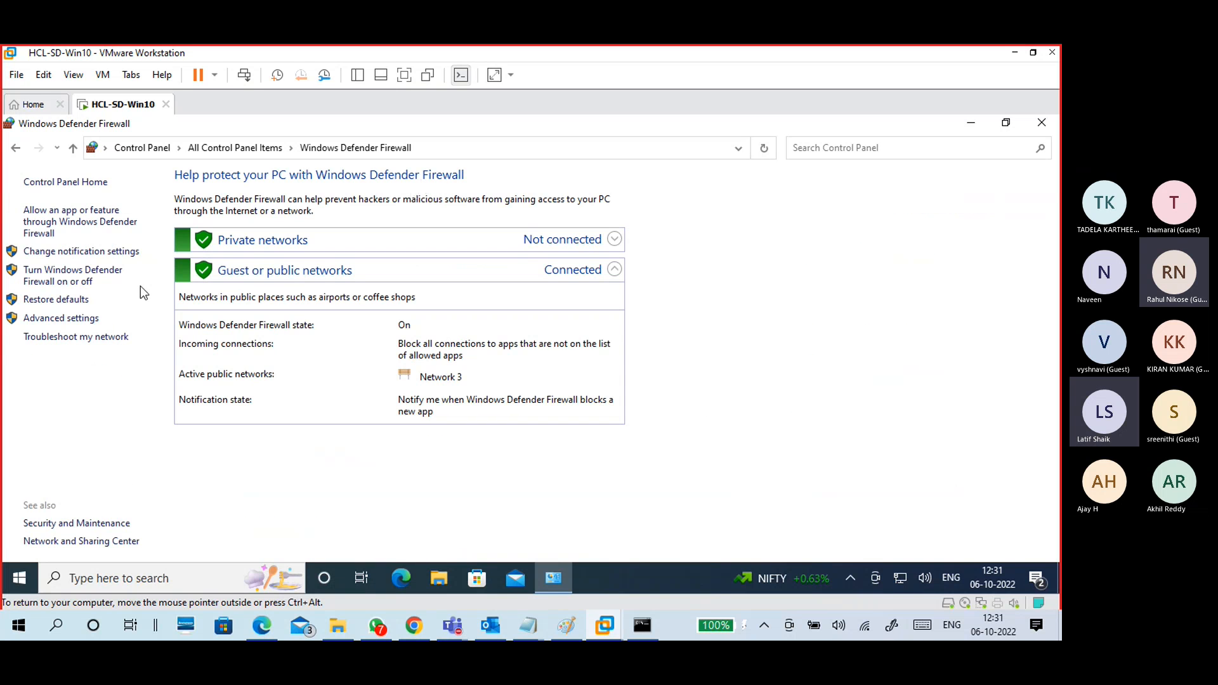
# Step: Select Turn off for both private and public networks on the firewall on/off page
pyautogui.click(79, 284)
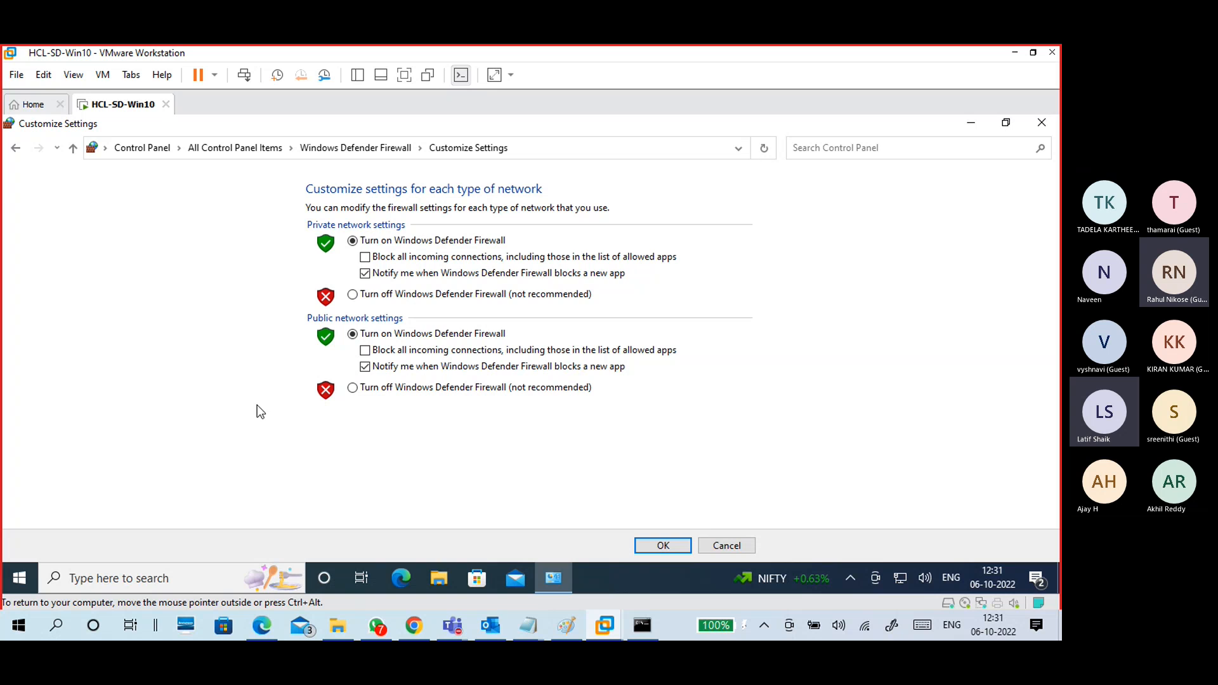
pyautogui.click(353, 295)
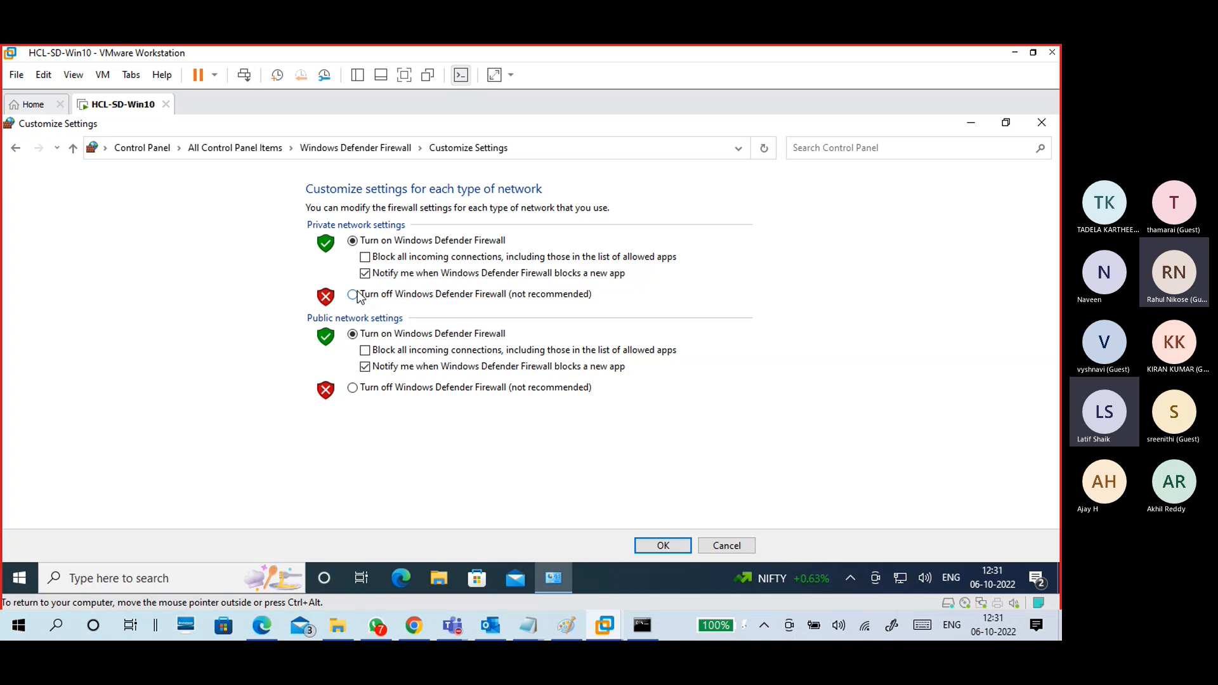
pyautogui.click(353, 388)
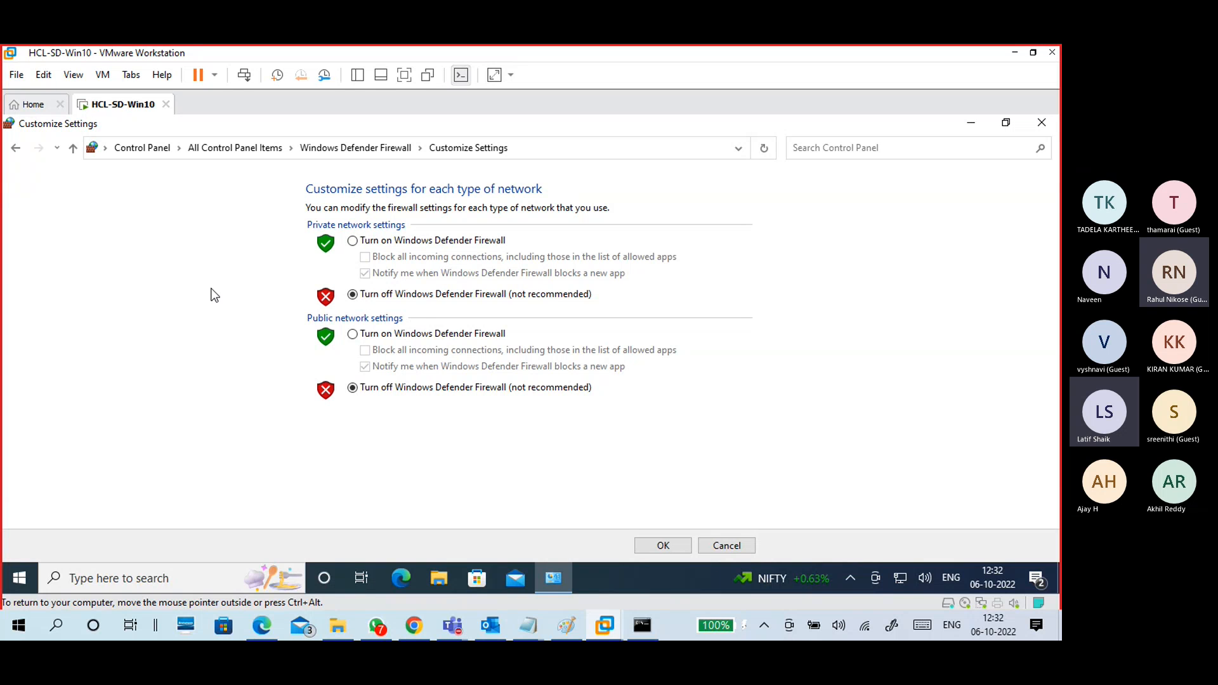
# Step: Leave the on/off page without saving, recheck it, and return to the firewall overview
pyautogui.click(17, 155)
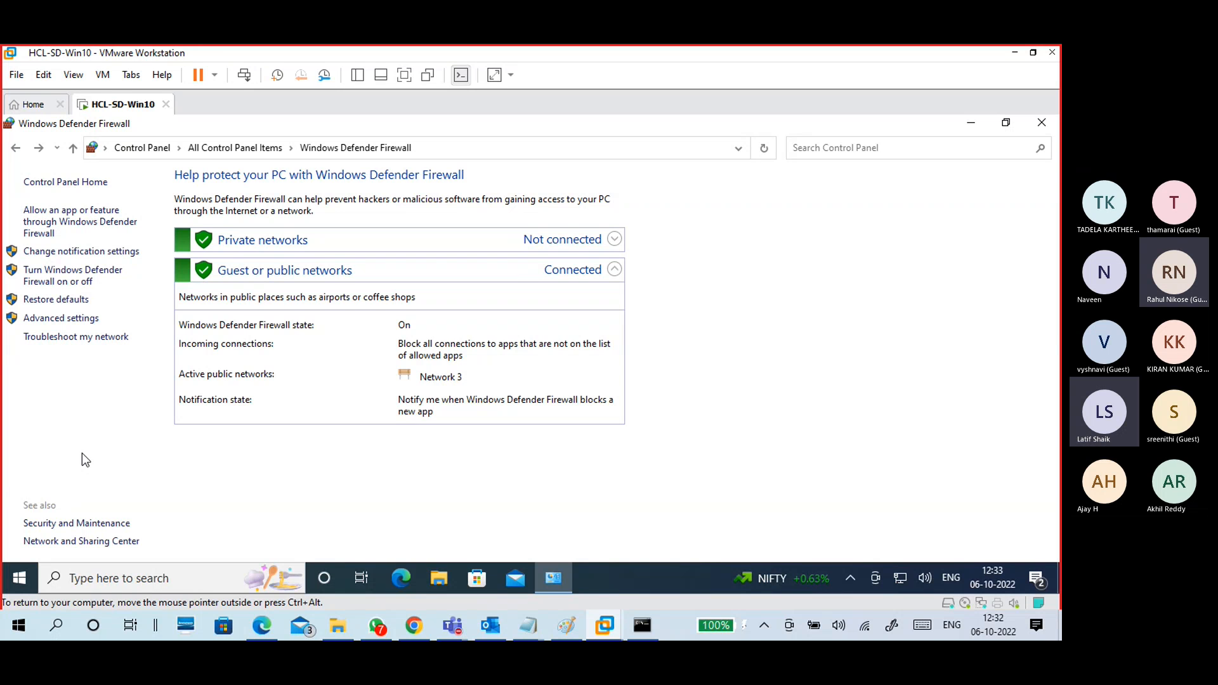
pyautogui.click(77, 286)
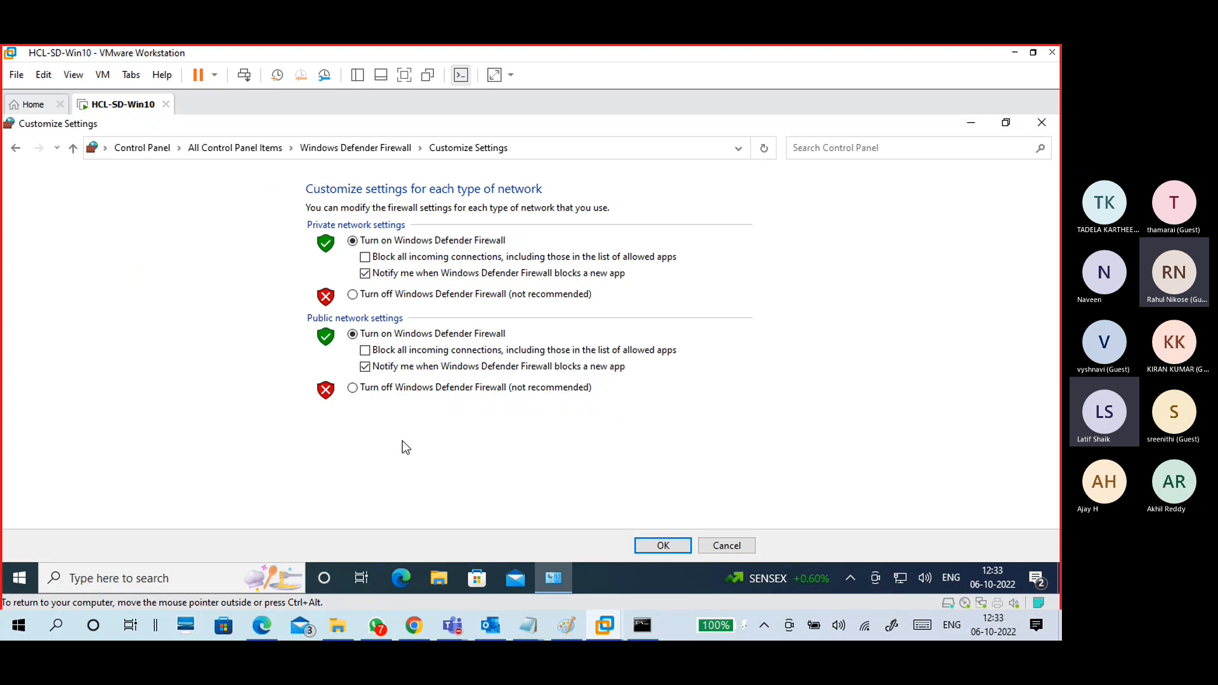
pyautogui.click(16, 147)
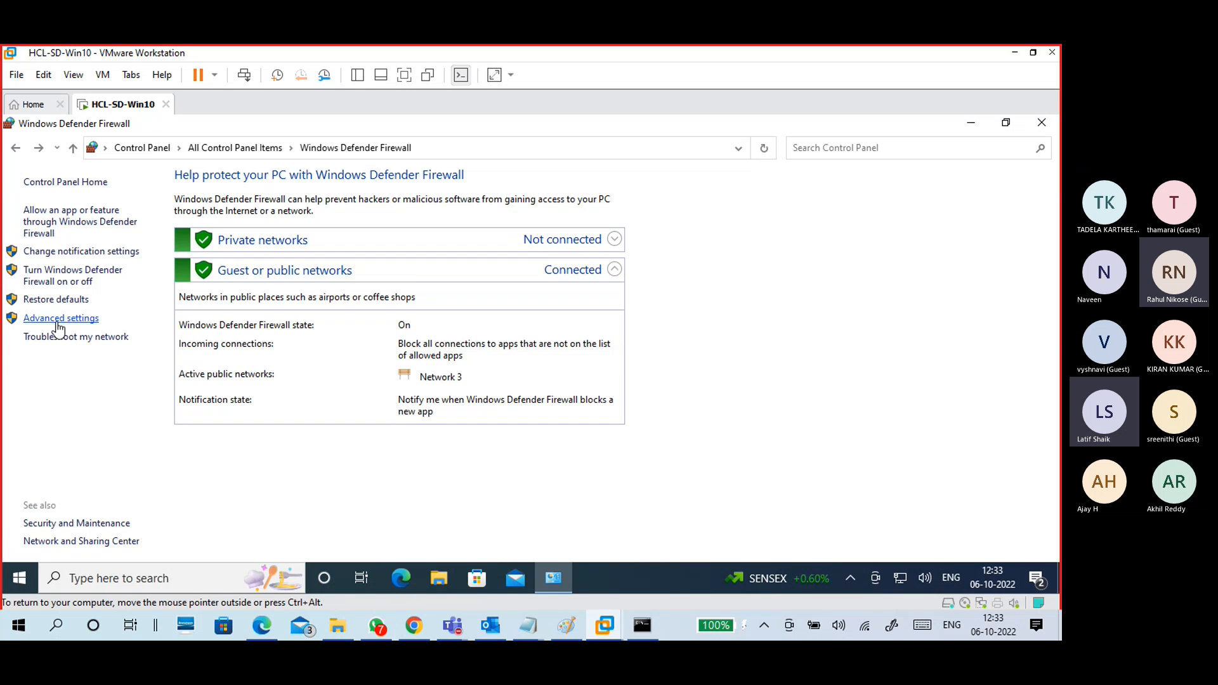
# Step: Open Windows Defender Firewall with Advanced Security maximized, close its duplicate, and display Inbound Rules
pyautogui.click(57, 321)
pyautogui.click(82, 318)
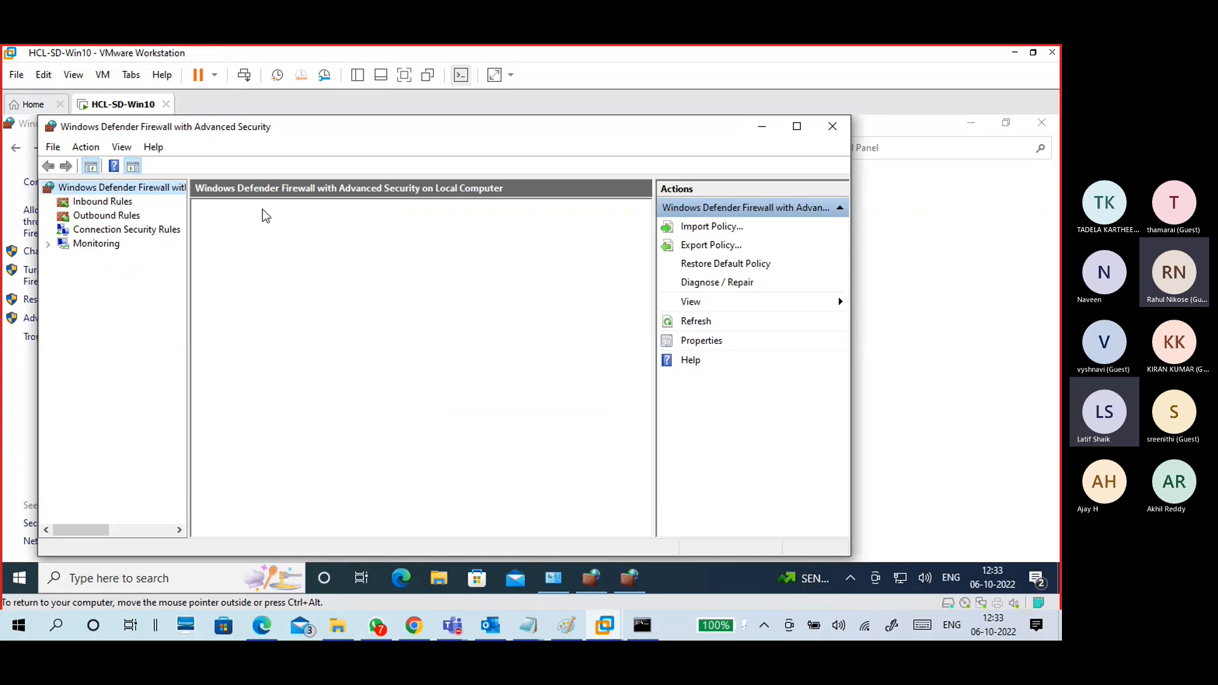
pyautogui.click(797, 126)
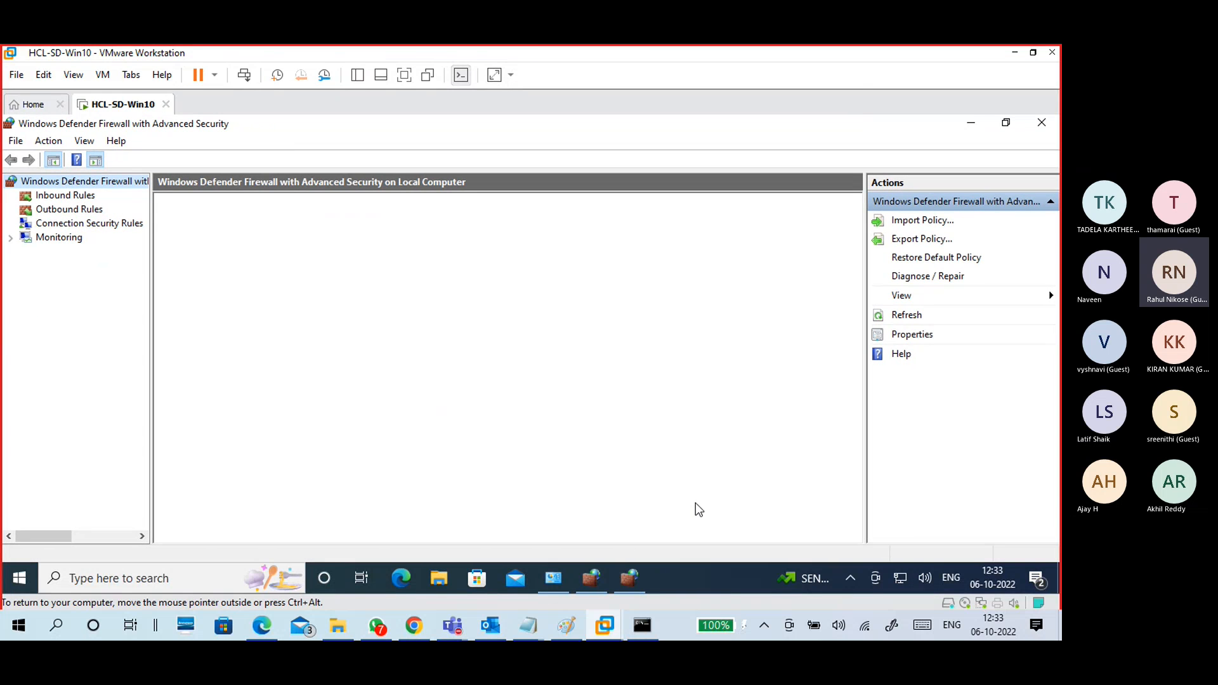
pyautogui.click(629, 578)
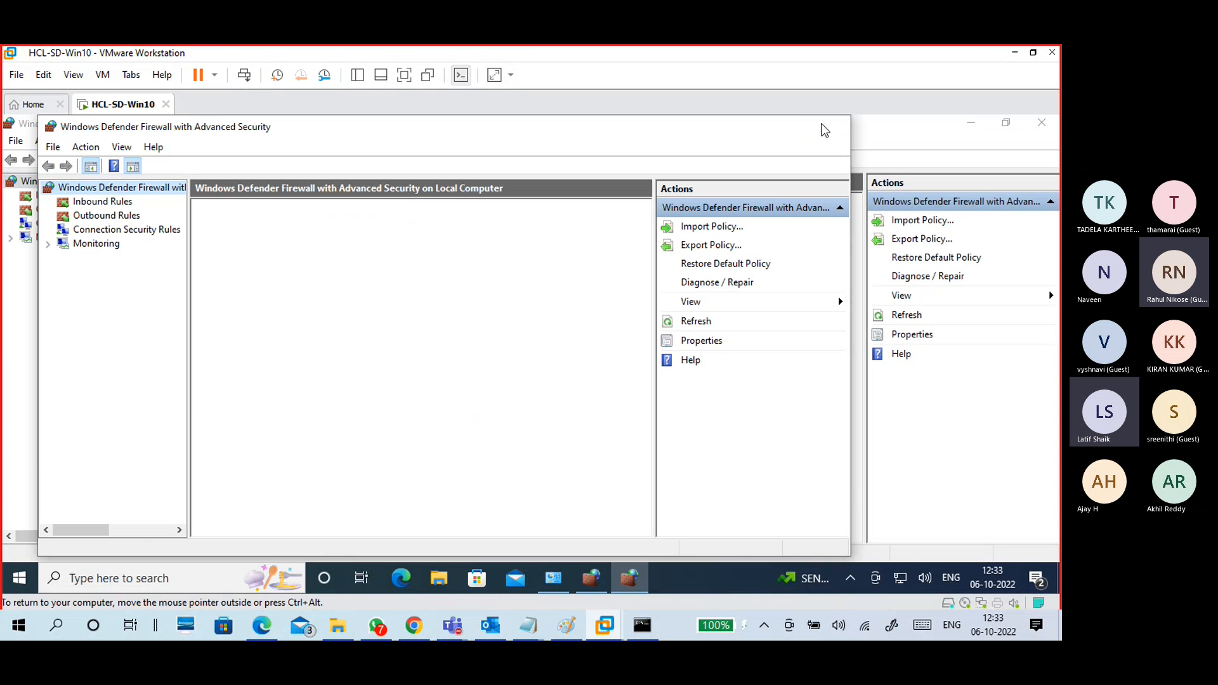
pyautogui.click(825, 130)
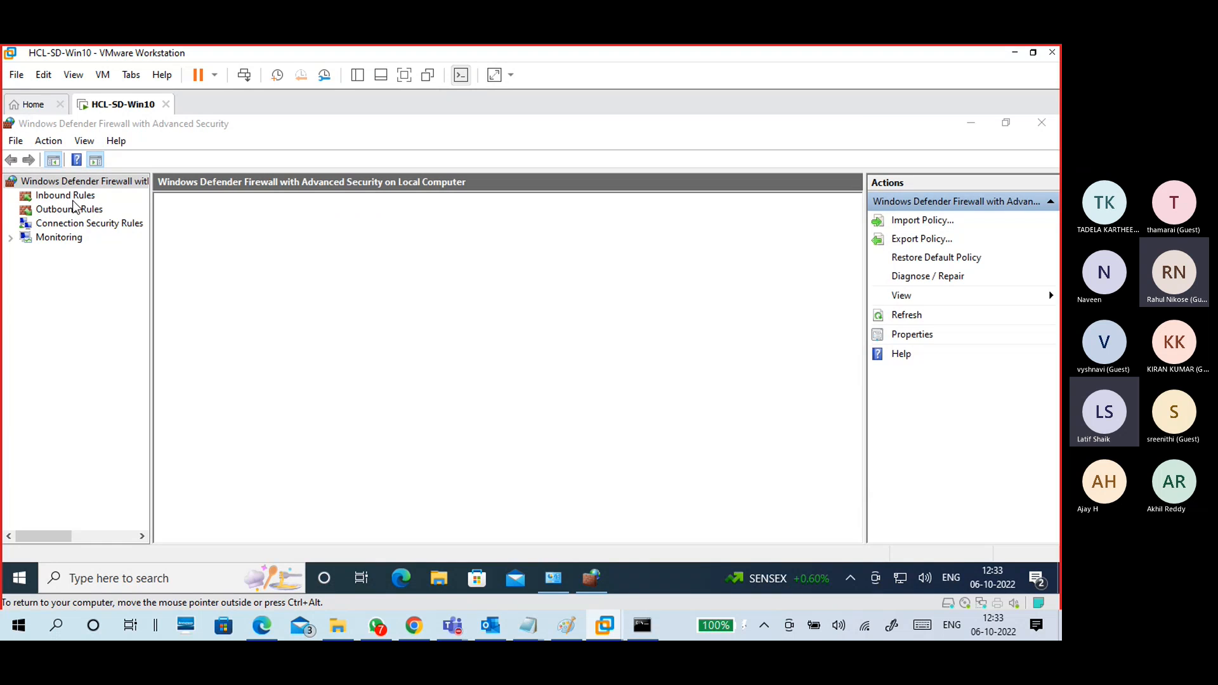
pyautogui.click(71, 197)
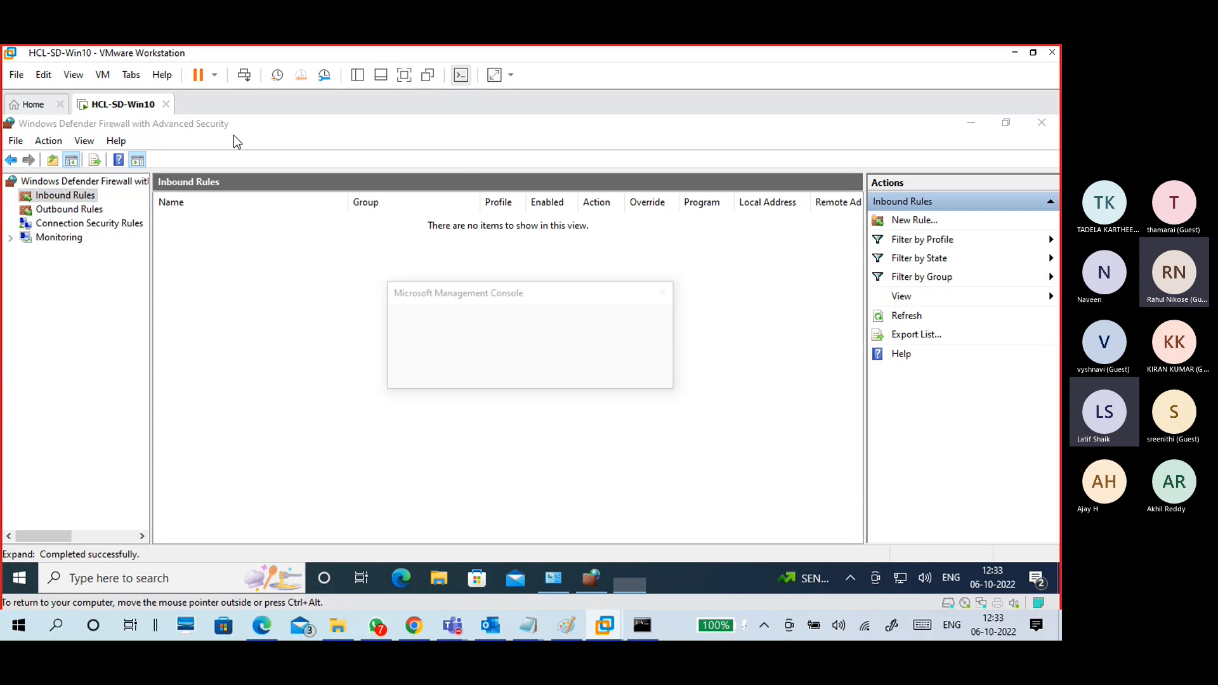
pyautogui.click(71, 210)
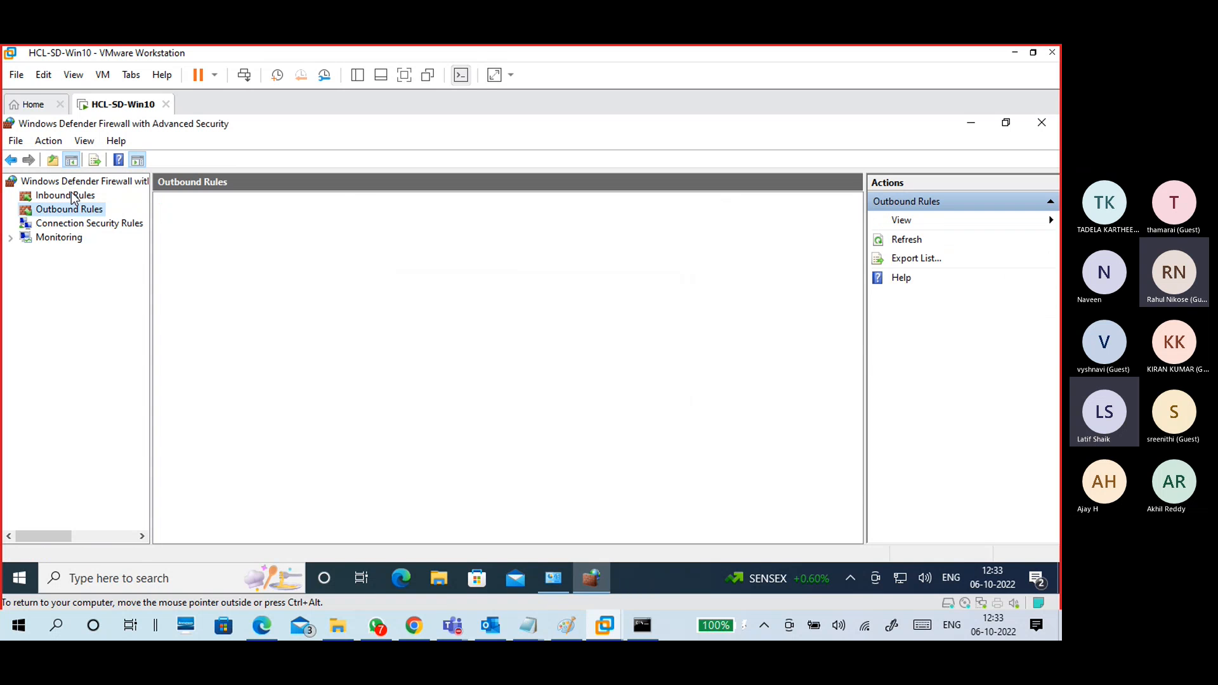
pyautogui.click(73, 197)
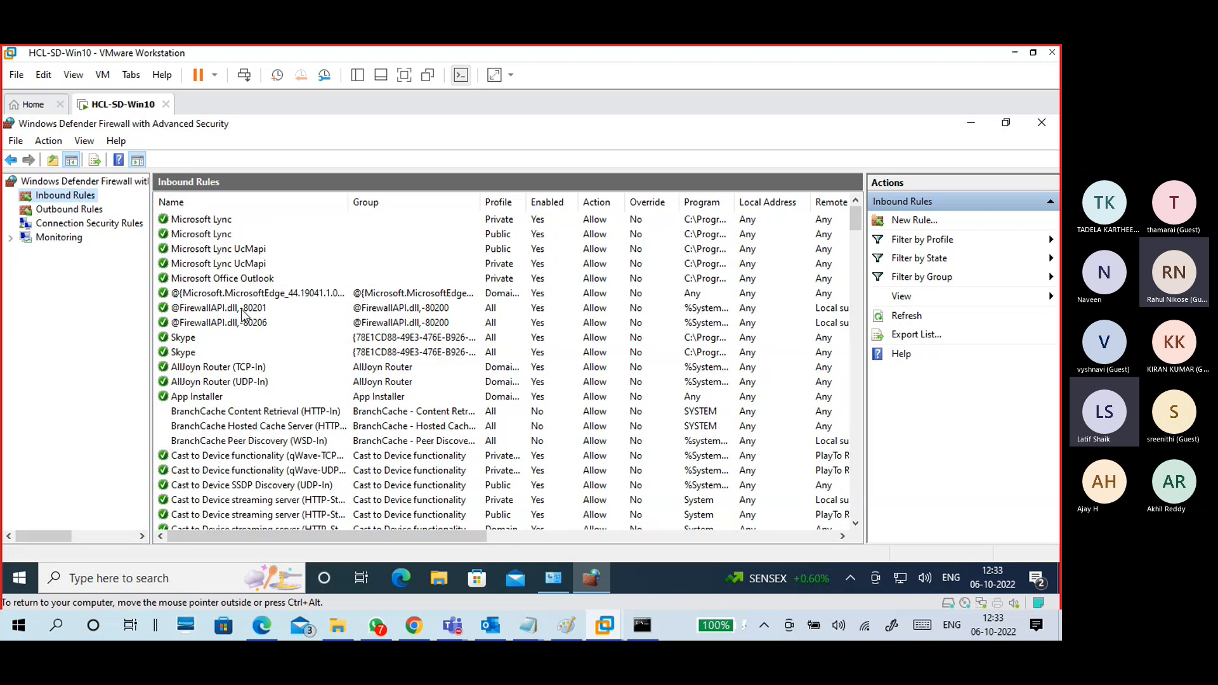
# Step: Review the Core Networking Diagnostics ICMP Echo Request rules, then widen the Name column to show full names
pyautogui.click(240, 309)
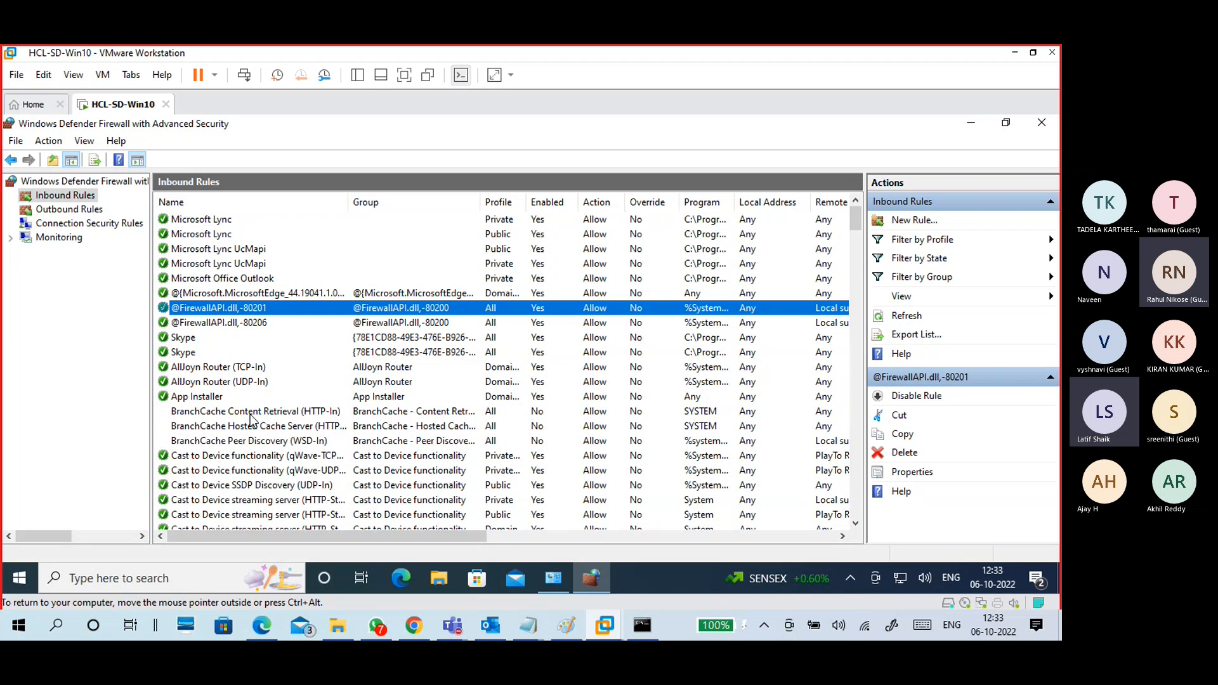
pyautogui.scroll(-4, 250, 419)
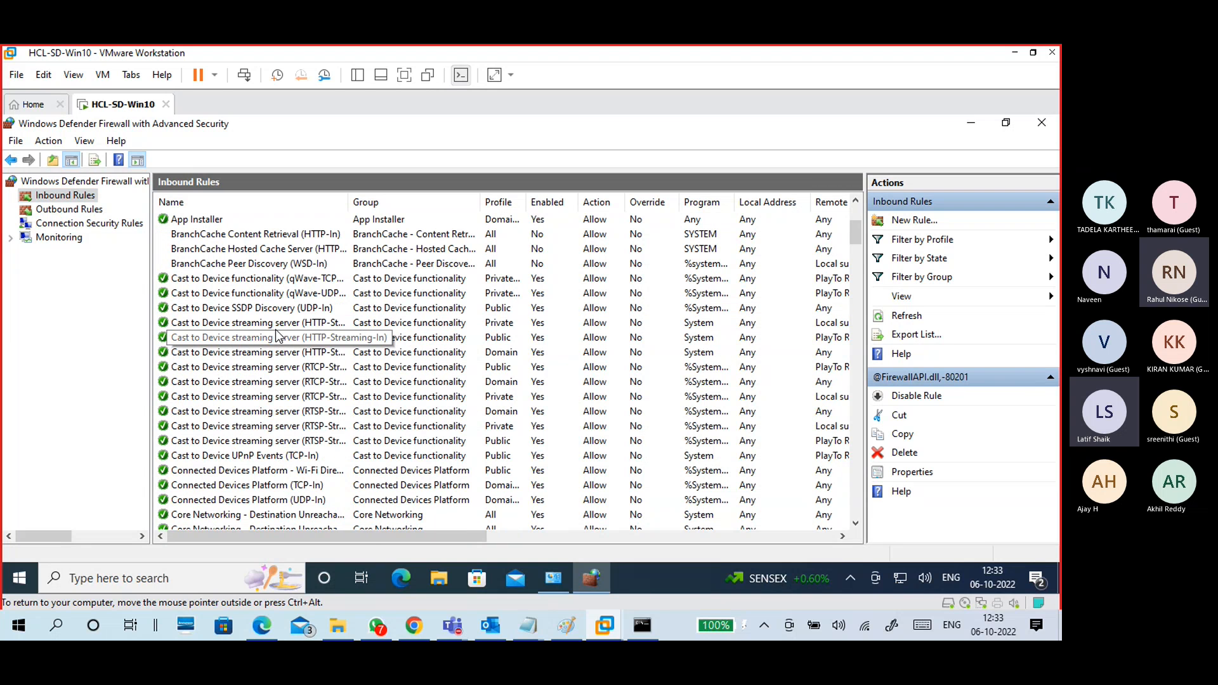
pyautogui.scroll(-4, 266, 378)
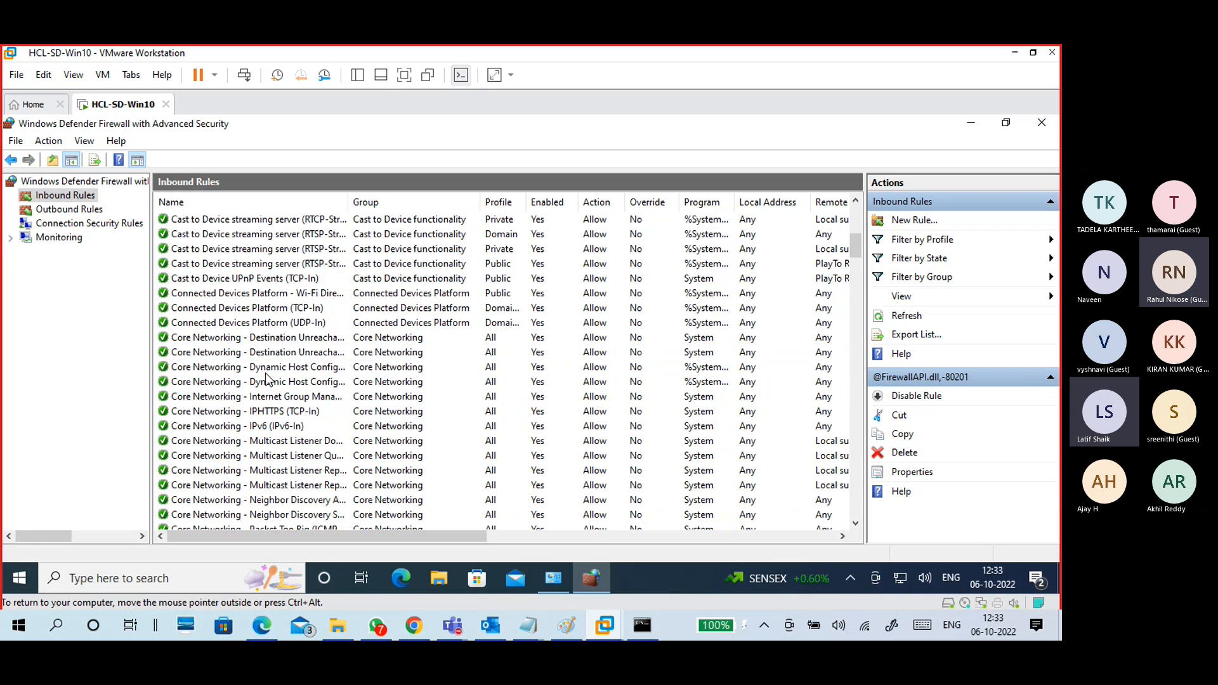
pyautogui.scroll(-9, 267, 378)
pyautogui.scroll(3, 265, 377)
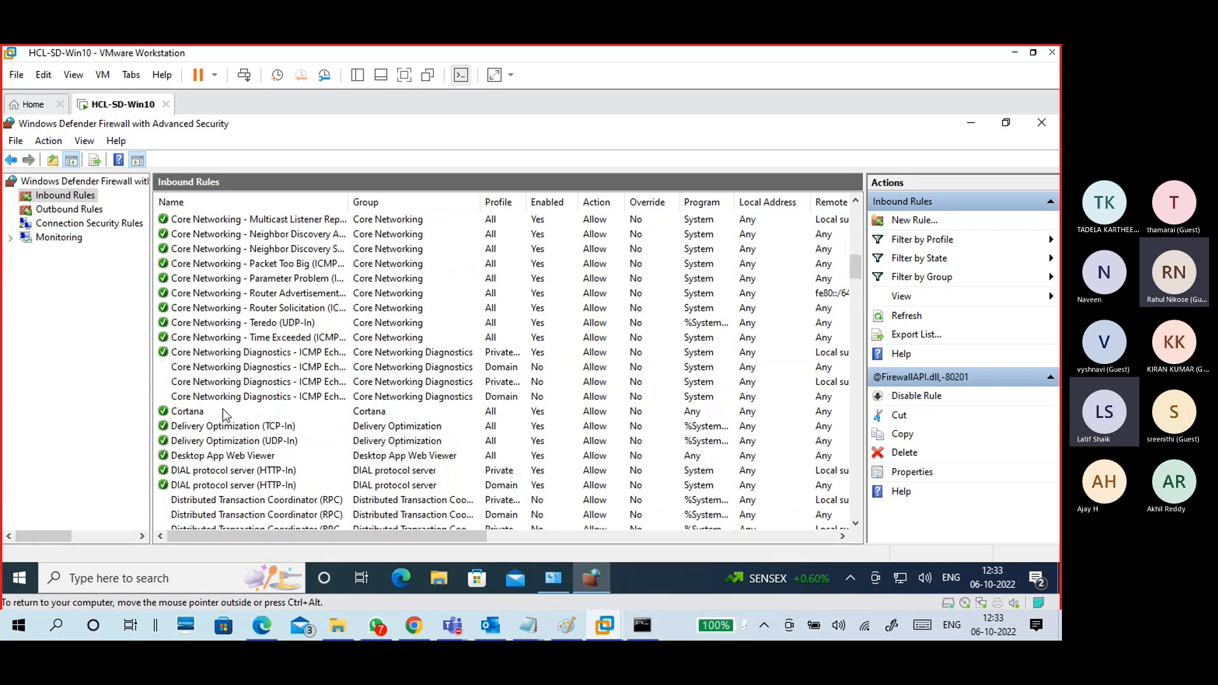
pyautogui.click(234, 382)
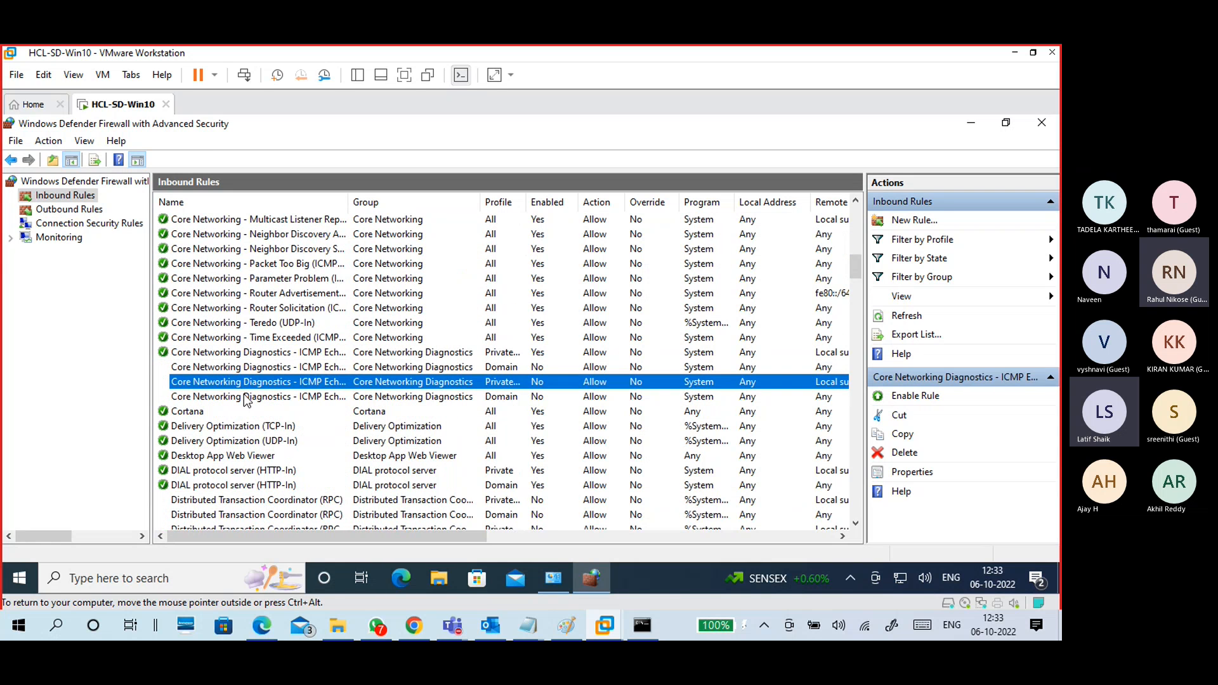
pyautogui.click(251, 398)
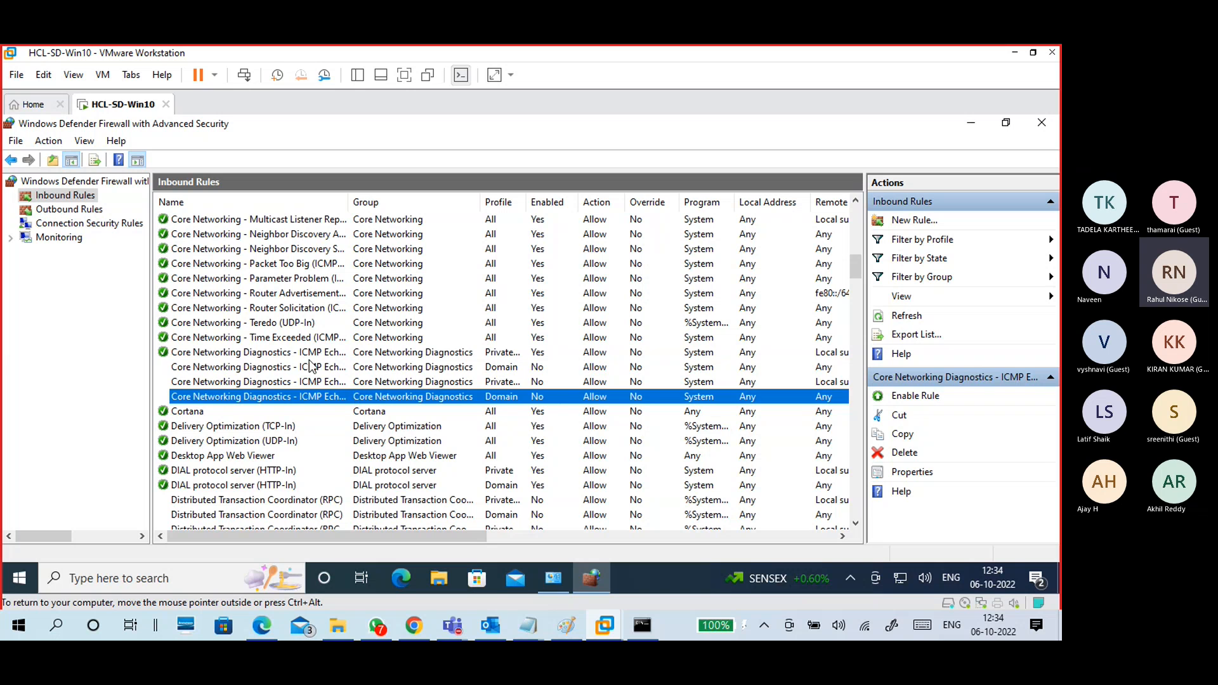
pyautogui.click(189, 354)
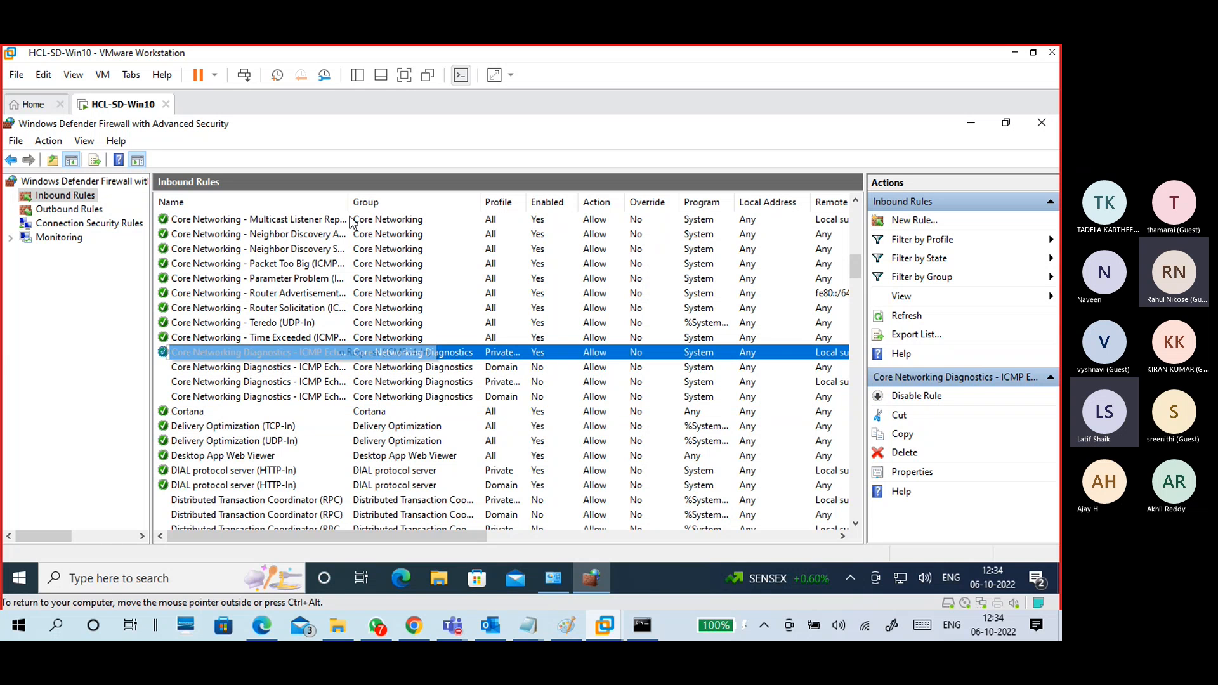
pyautogui.moveTo(349, 202); pyautogui.dragTo(448, 203)
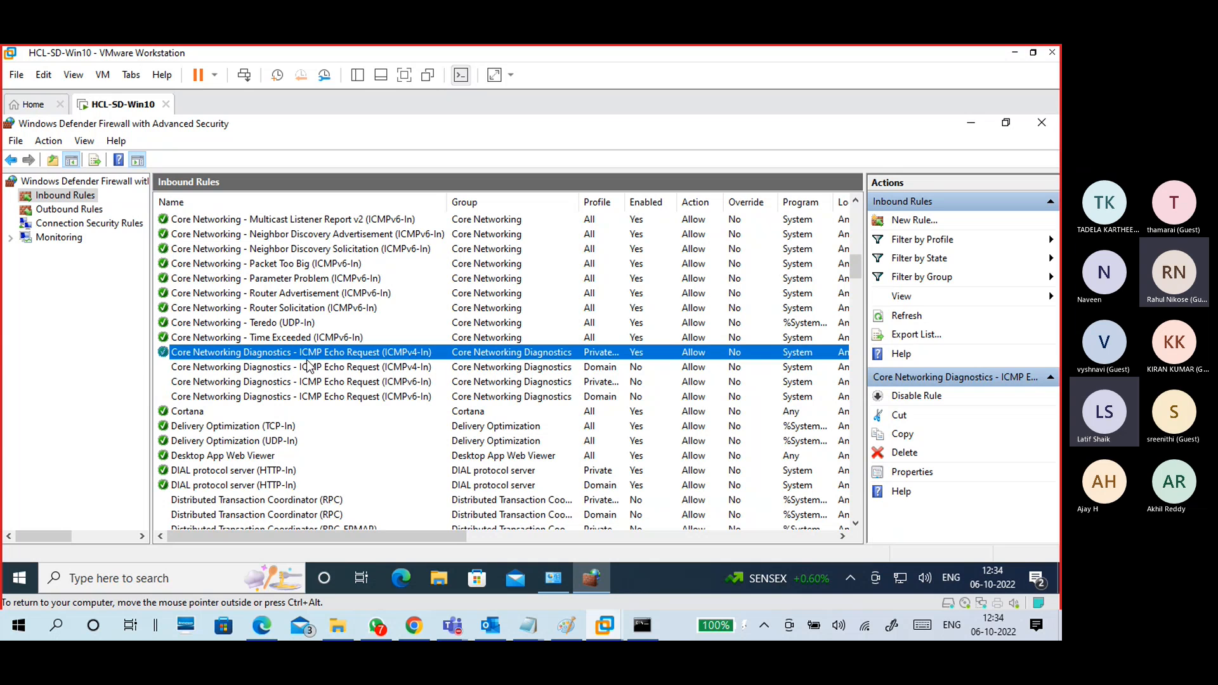
# Step: Compare the ICMPv6 and ICMPv4 Echo Request rules across the Domain and Private profiles
pyautogui.click(606, 381)
pyautogui.click(608, 398)
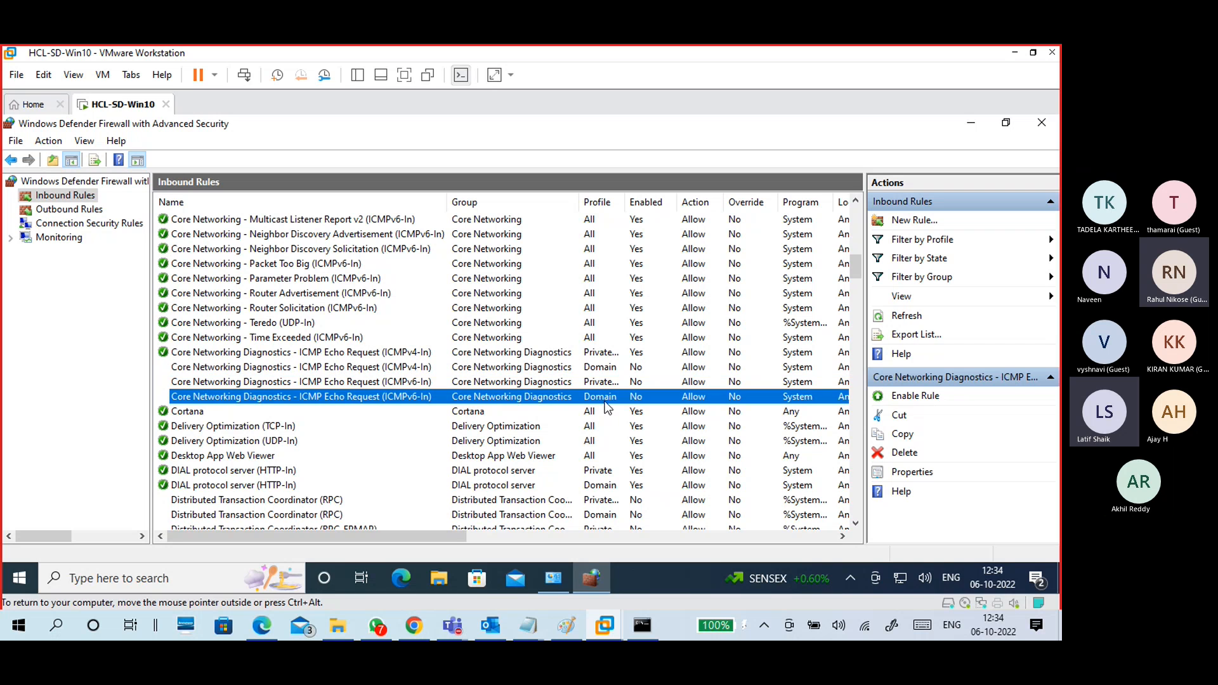
pyautogui.click(419, 383)
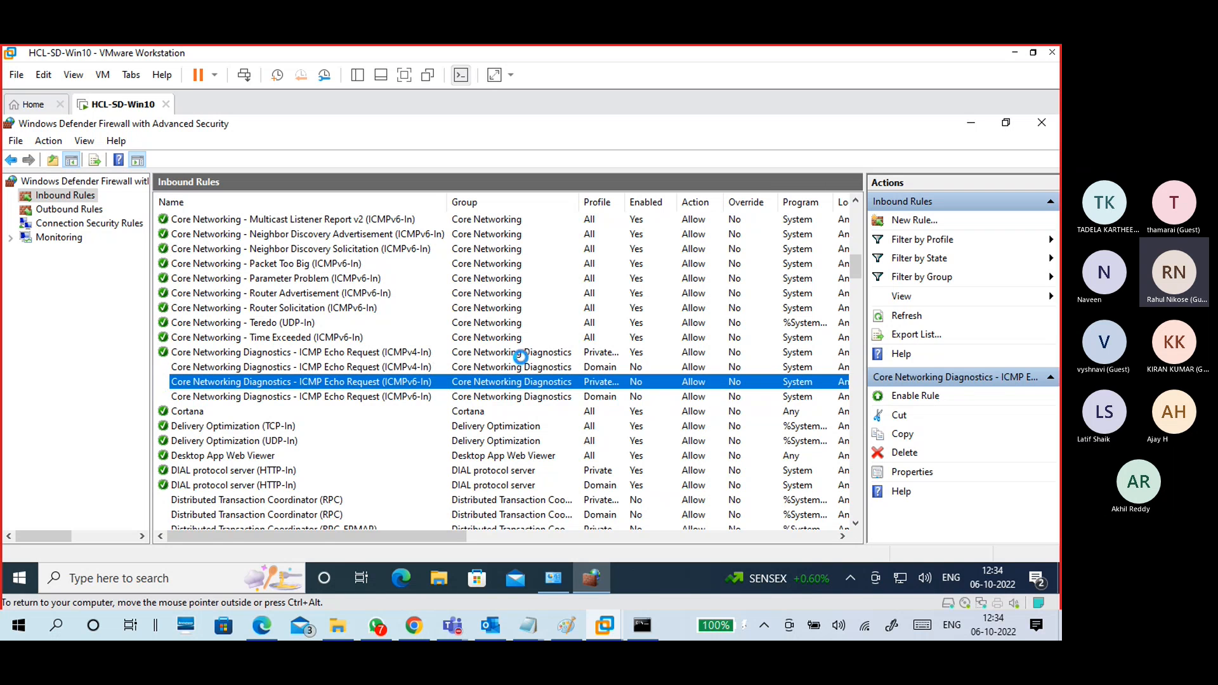
pyautogui.click(594, 368)
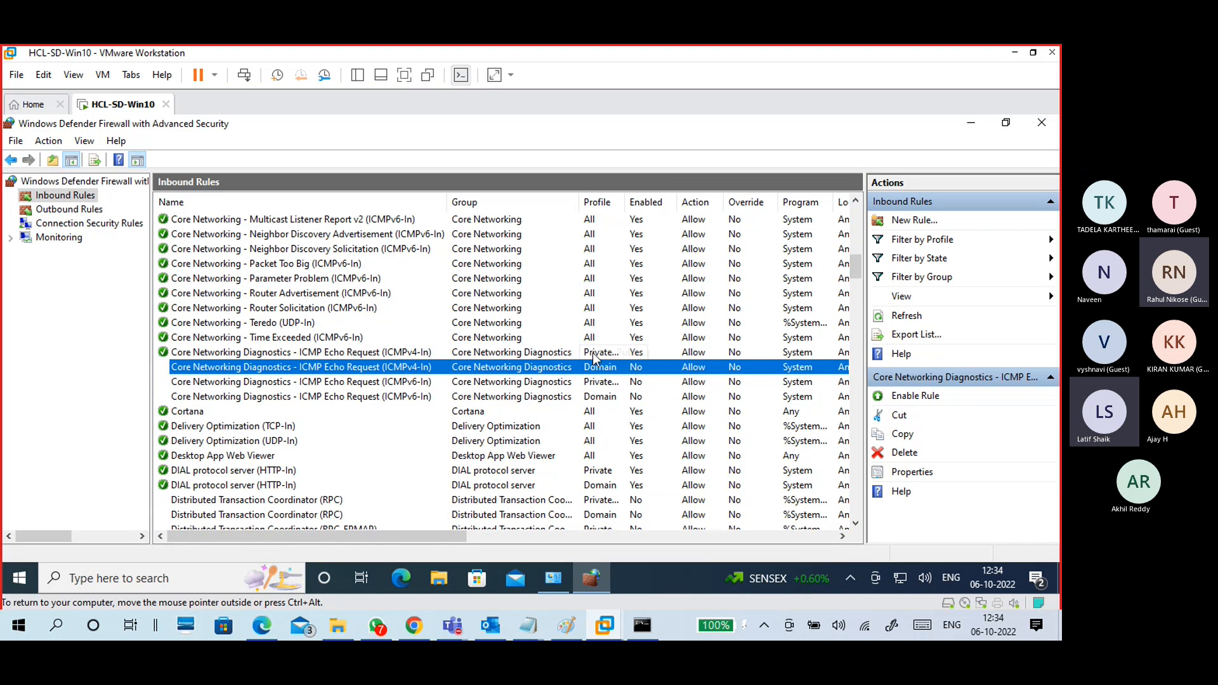
pyautogui.click(541, 352)
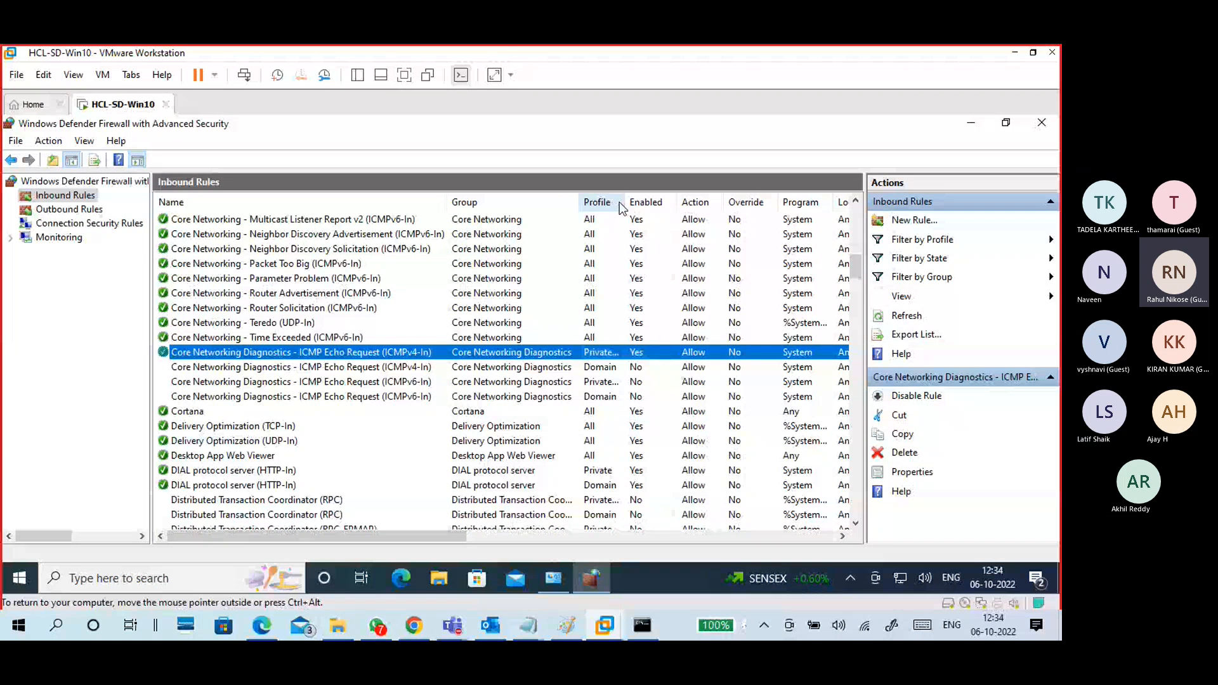
# Step: Widen the Profile column, narrow Name slightly, and scroll horizontally to check the other columns
pyautogui.moveTo(626, 202); pyautogui.dragTo(689, 202)
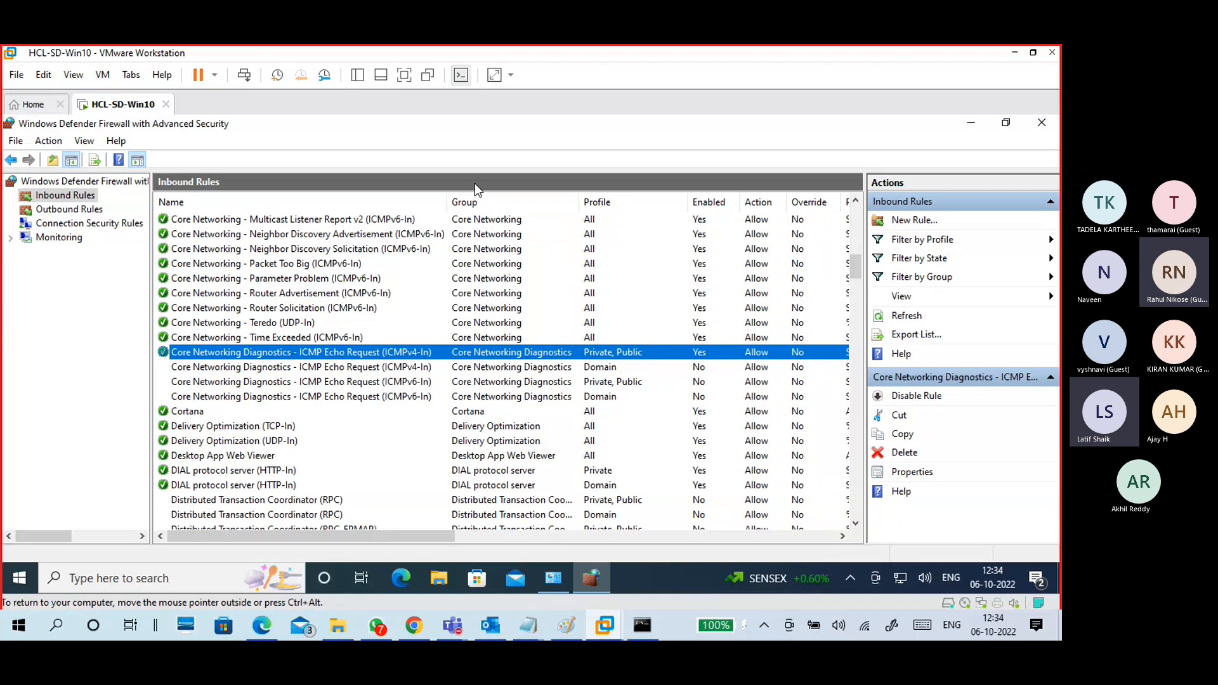
pyautogui.moveTo(447, 200); pyautogui.dragTo(432, 200)
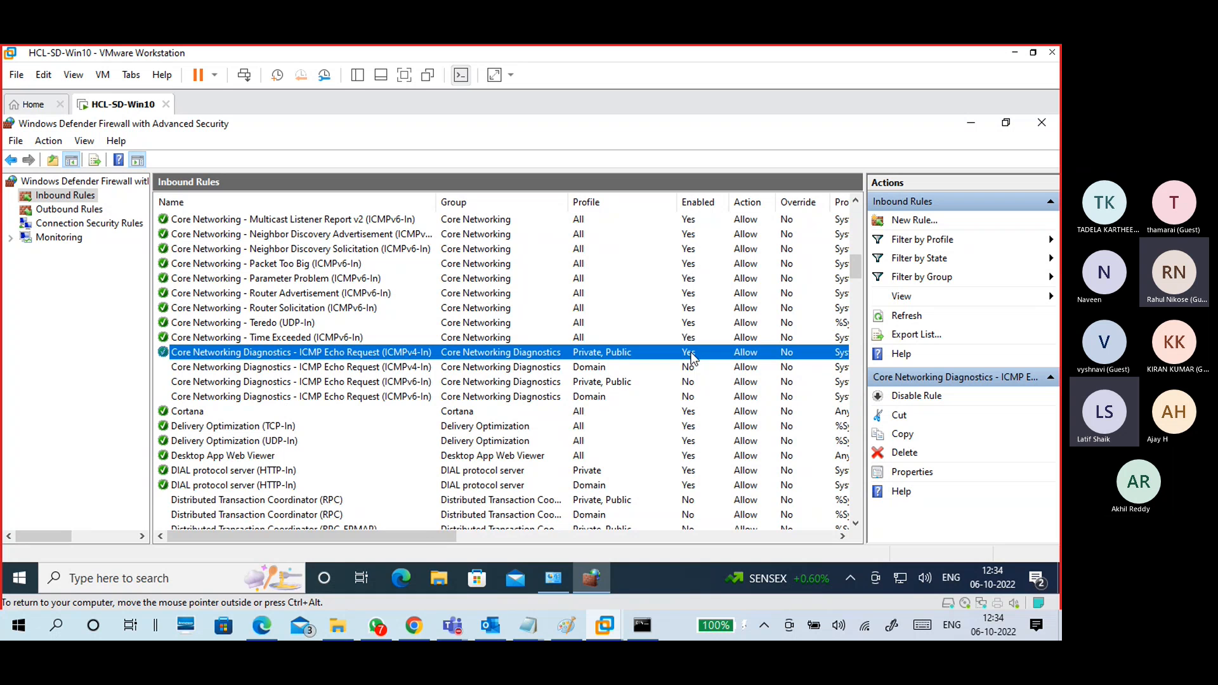
pyautogui.moveTo(420, 530); pyautogui.dragTo(552, 538)
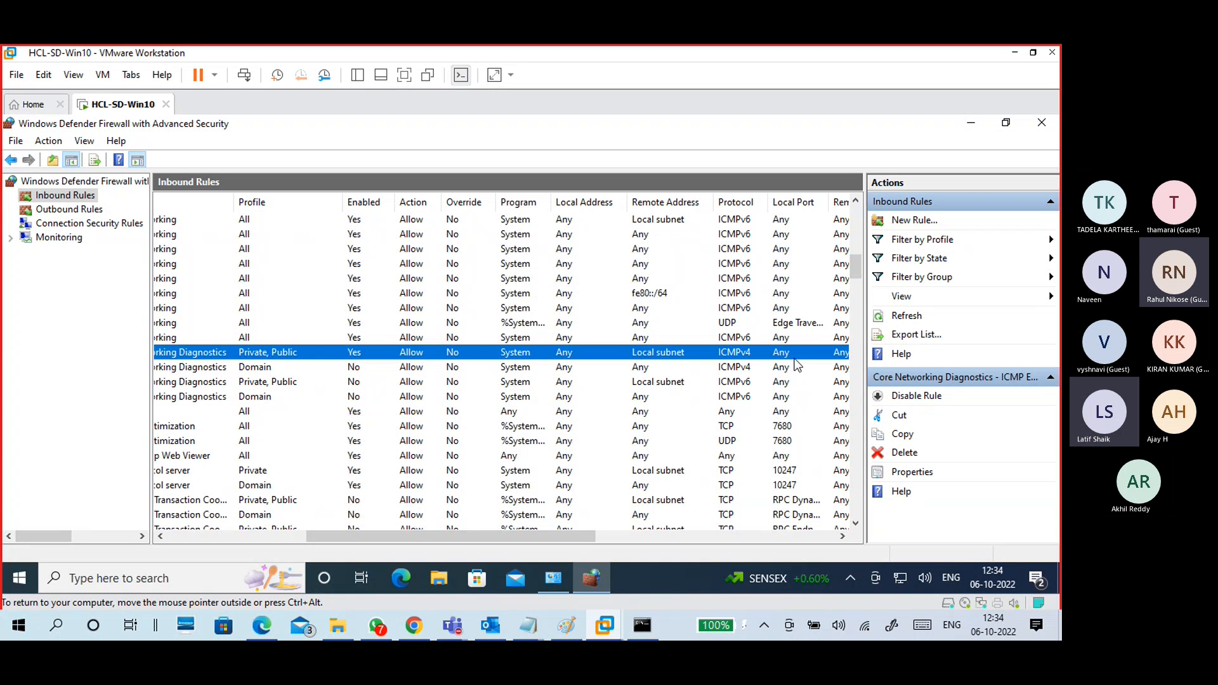
pyautogui.moveTo(516, 534); pyautogui.dragTo(226, 528)
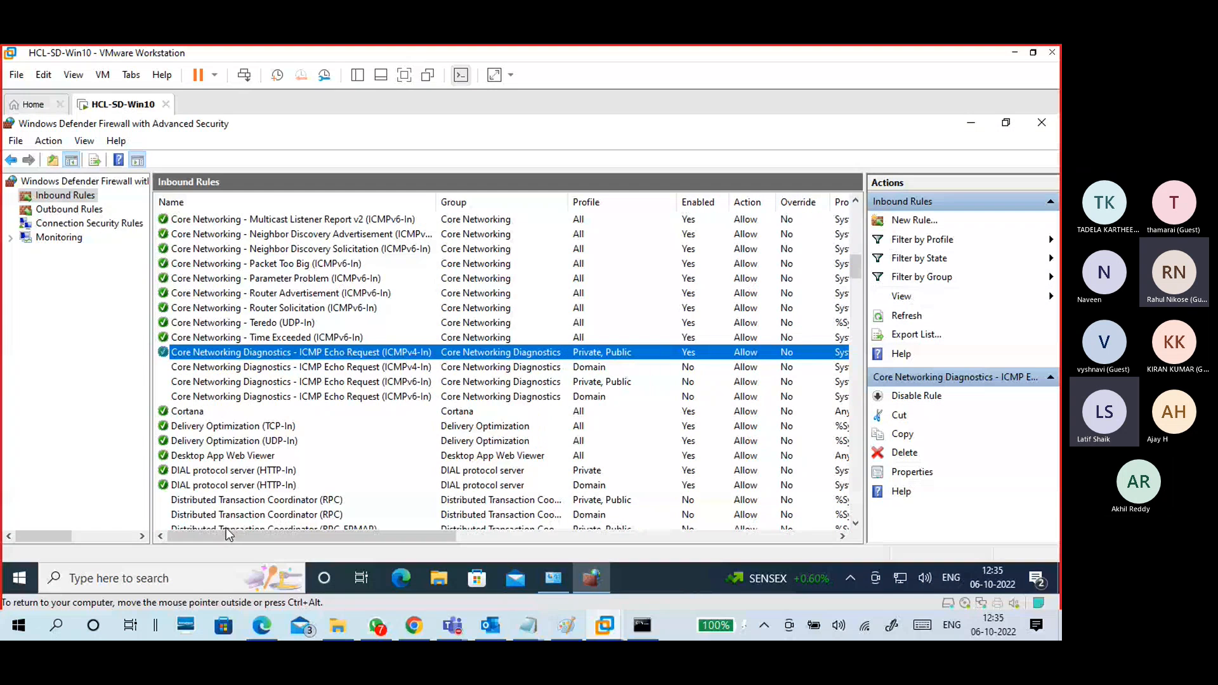
pyautogui.click(266, 426)
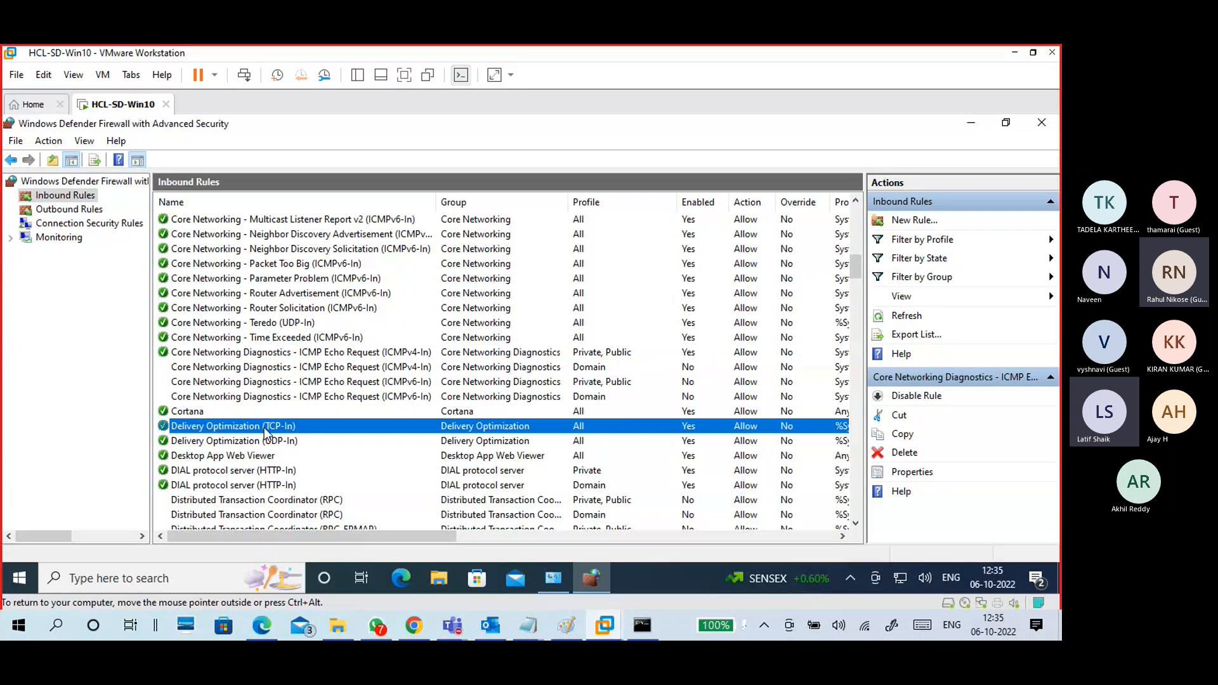
# Step: Scroll down past the Distributed Transaction Coordinator rules toward File and Printer Sharing
pyautogui.click(321, 351)
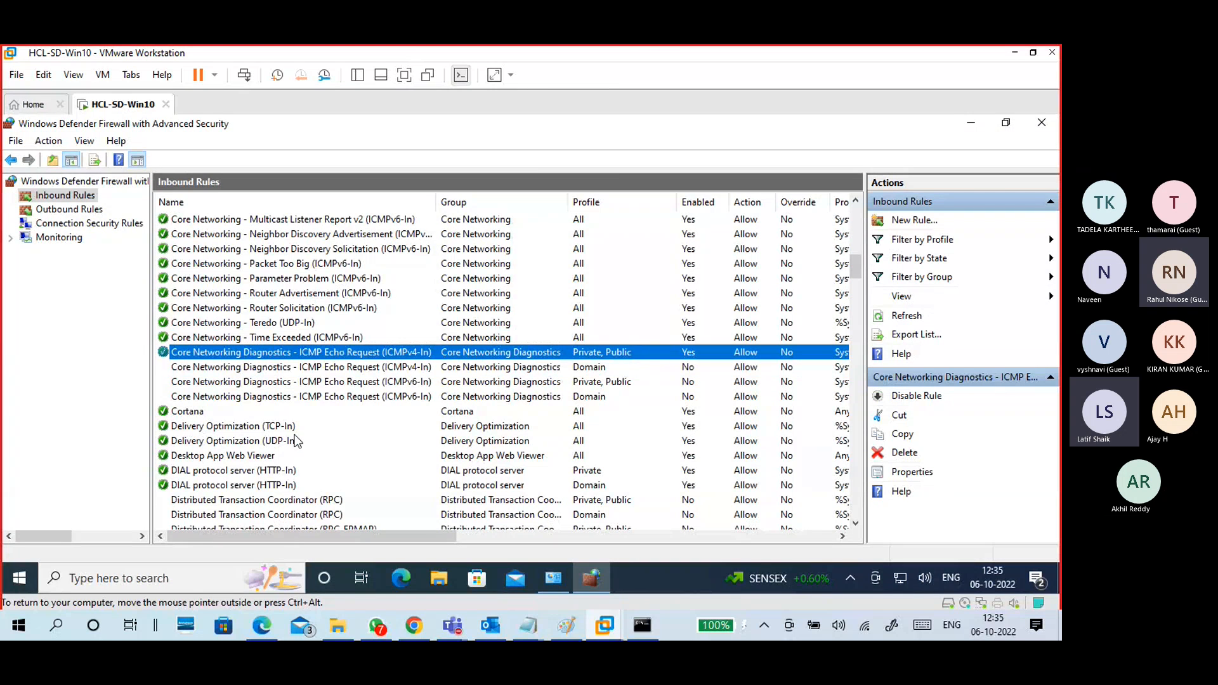
pyautogui.scroll(-3, 444, 381)
pyautogui.click(264, 367)
pyautogui.click(265, 396)
pyautogui.click(269, 426)
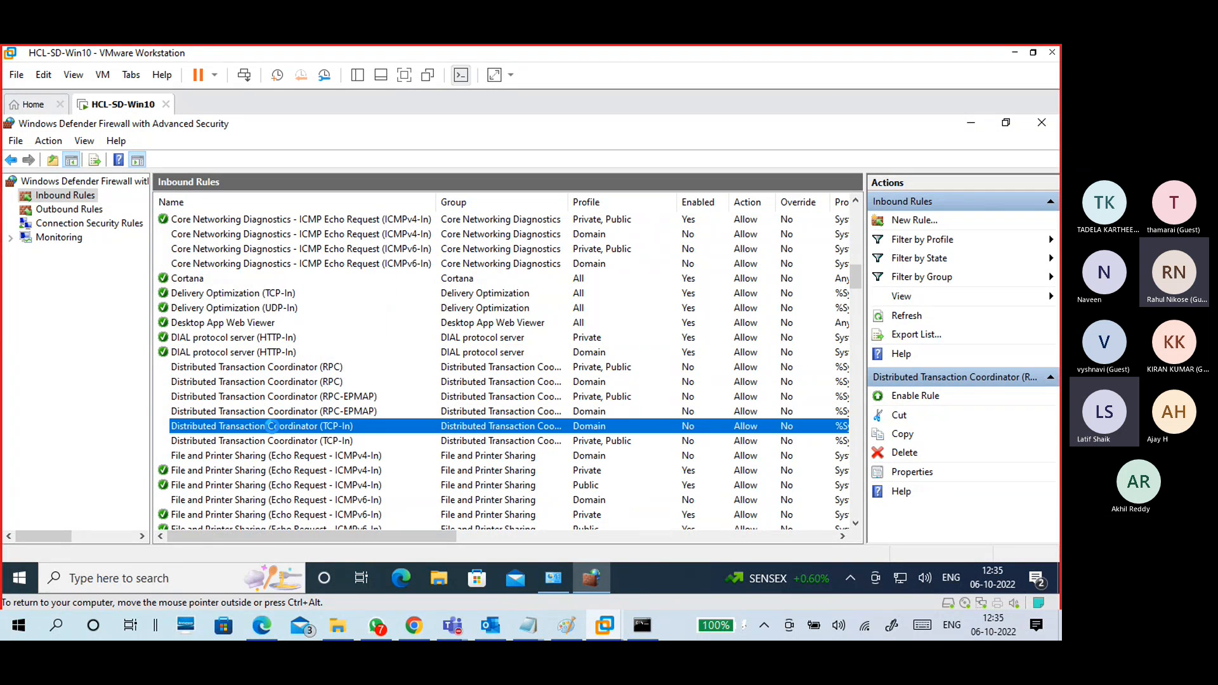
pyautogui.click(279, 440)
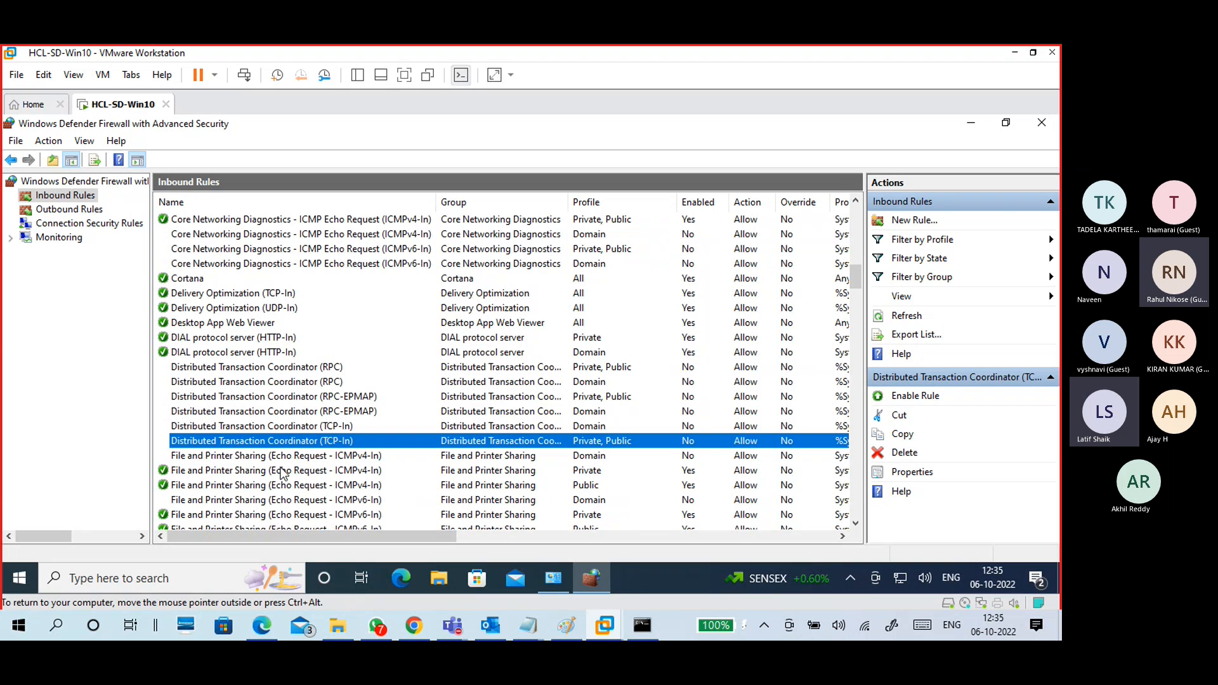
pyautogui.scroll(-2, 286, 469)
# Step: Compare the File and Printer Sharing ICMPv4 and ICMPv6 Echo Request rules across profiles
pyautogui.click(221, 383)
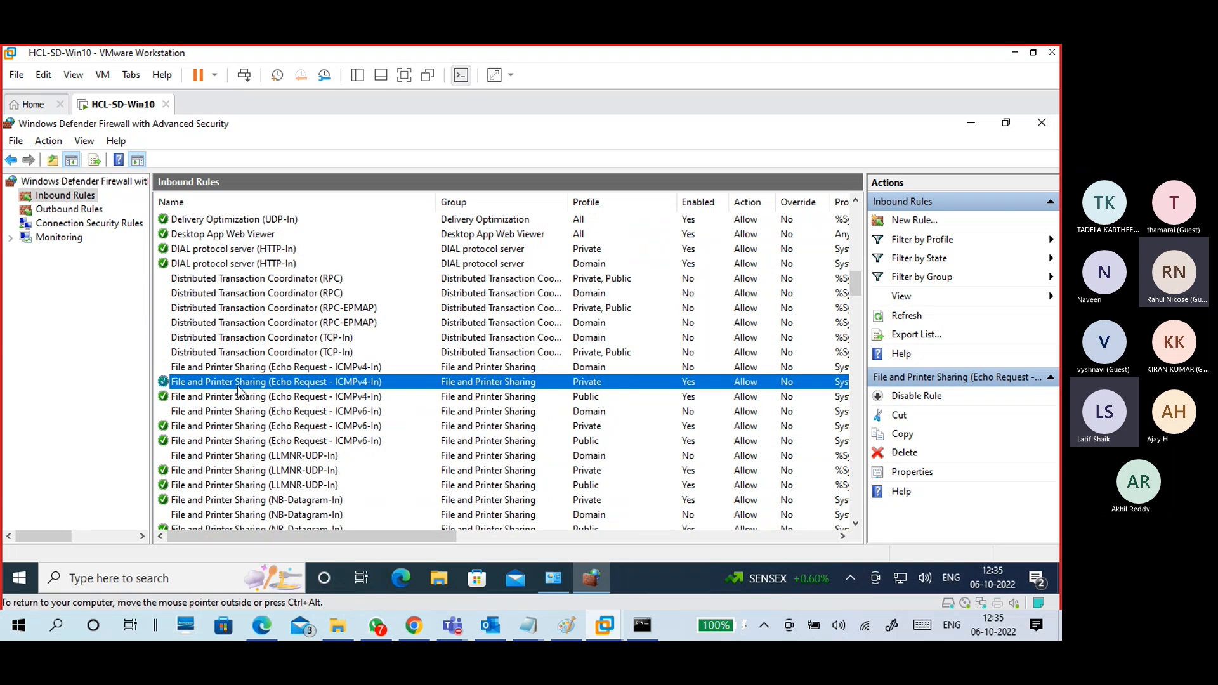
pyautogui.click(667, 395)
pyautogui.click(646, 373)
pyautogui.click(297, 385)
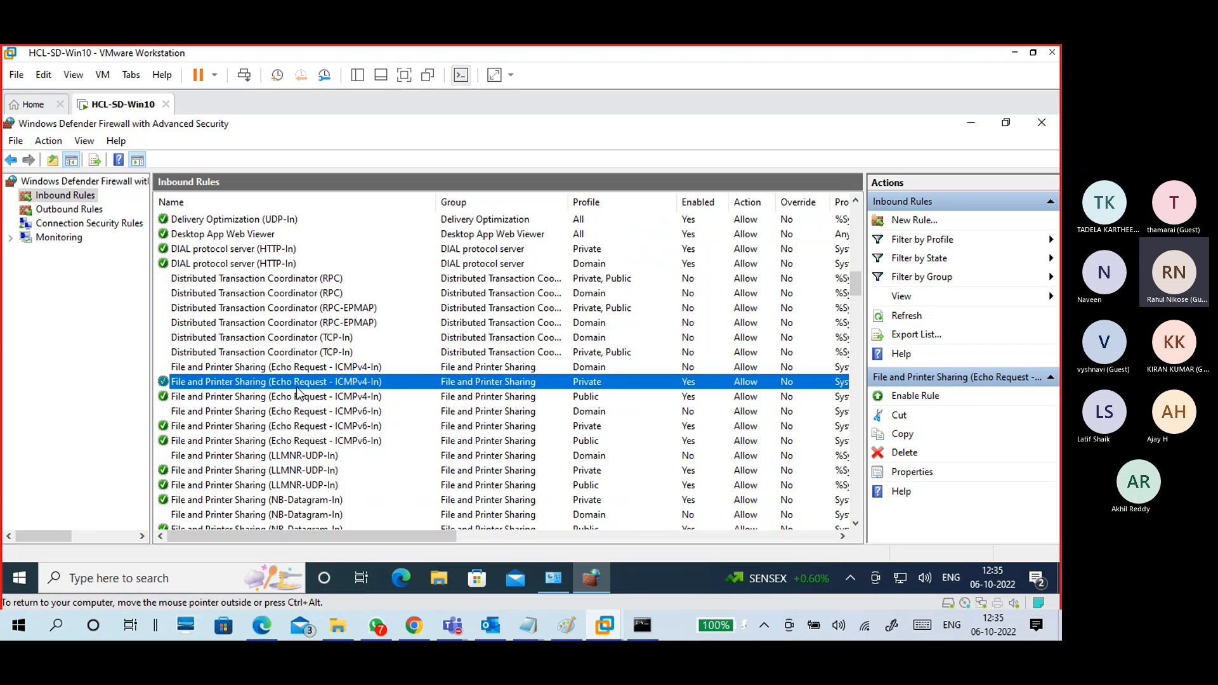
pyautogui.click(297, 398)
pyautogui.click(294, 411)
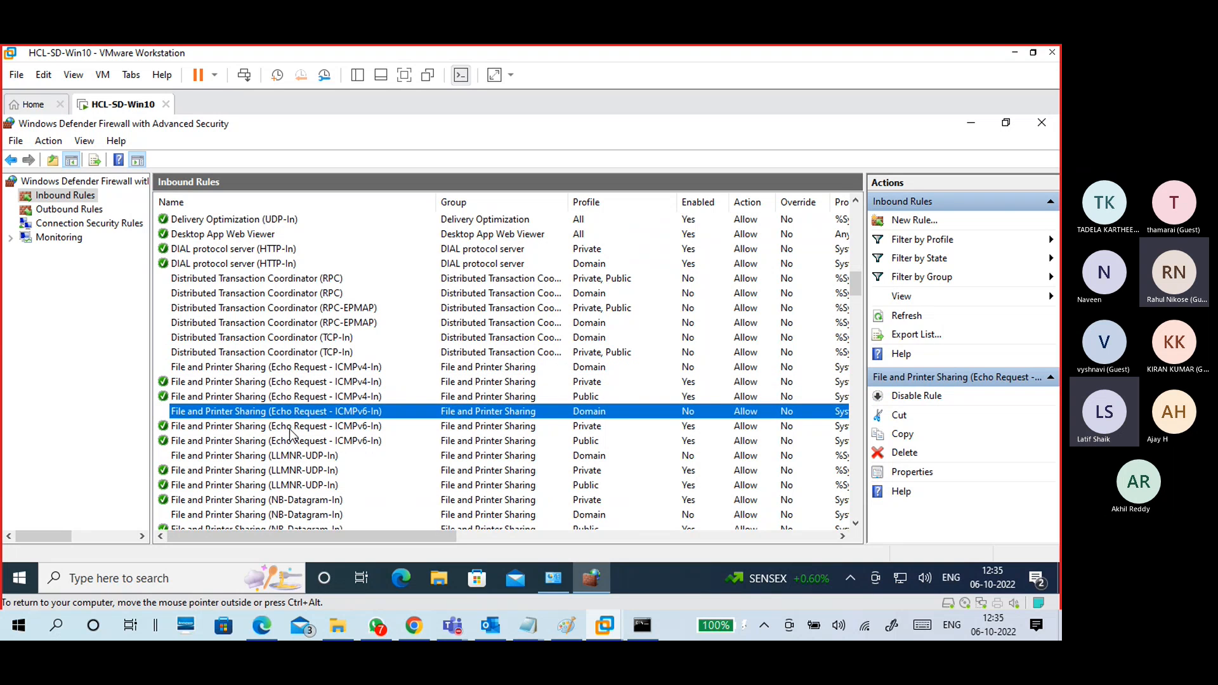
pyautogui.click(290, 426)
pyautogui.click(291, 442)
pyautogui.click(289, 411)
# Step: Enable the File and Printer Sharing (Echo Request - ICMPv6-In) Domain rule
pyautogui.rightClick(235, 413)
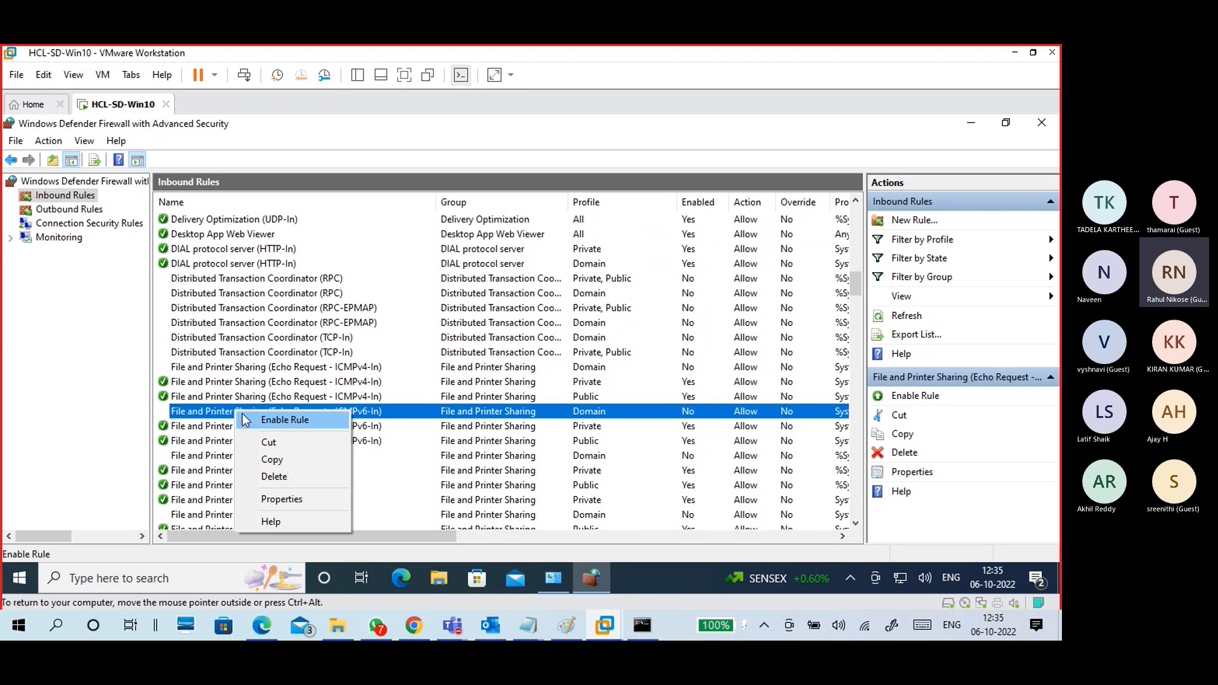
pyautogui.click(285, 420)
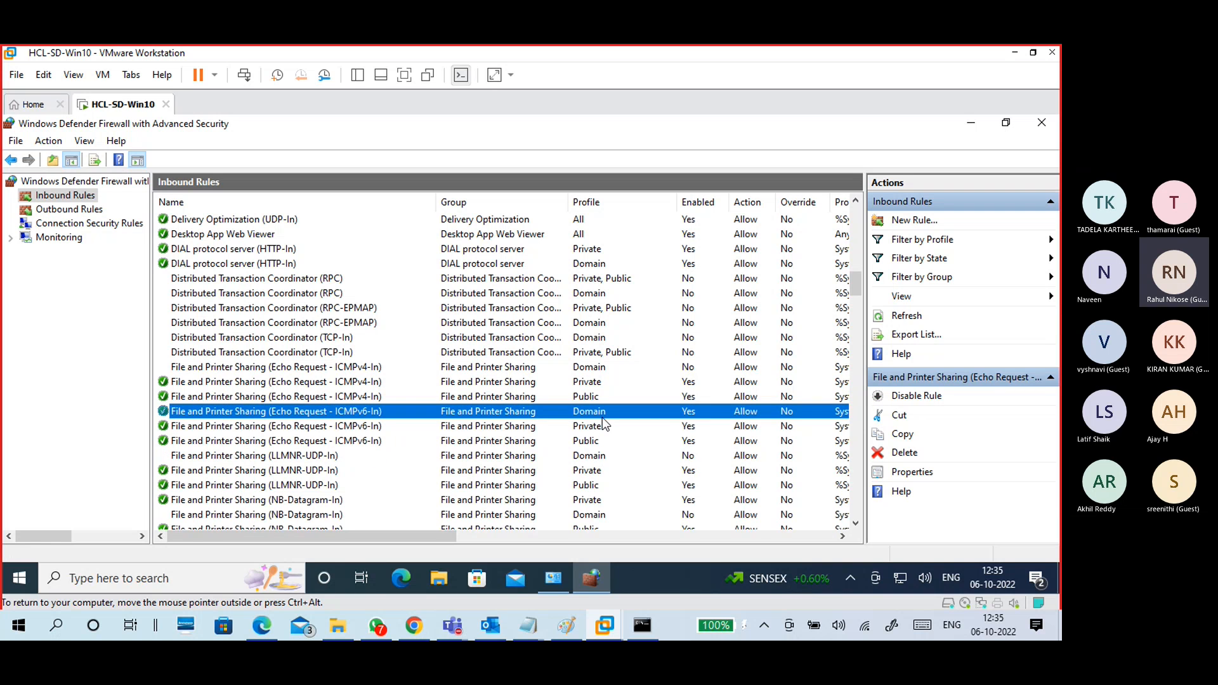
pyautogui.scroll(-4, 452, 428)
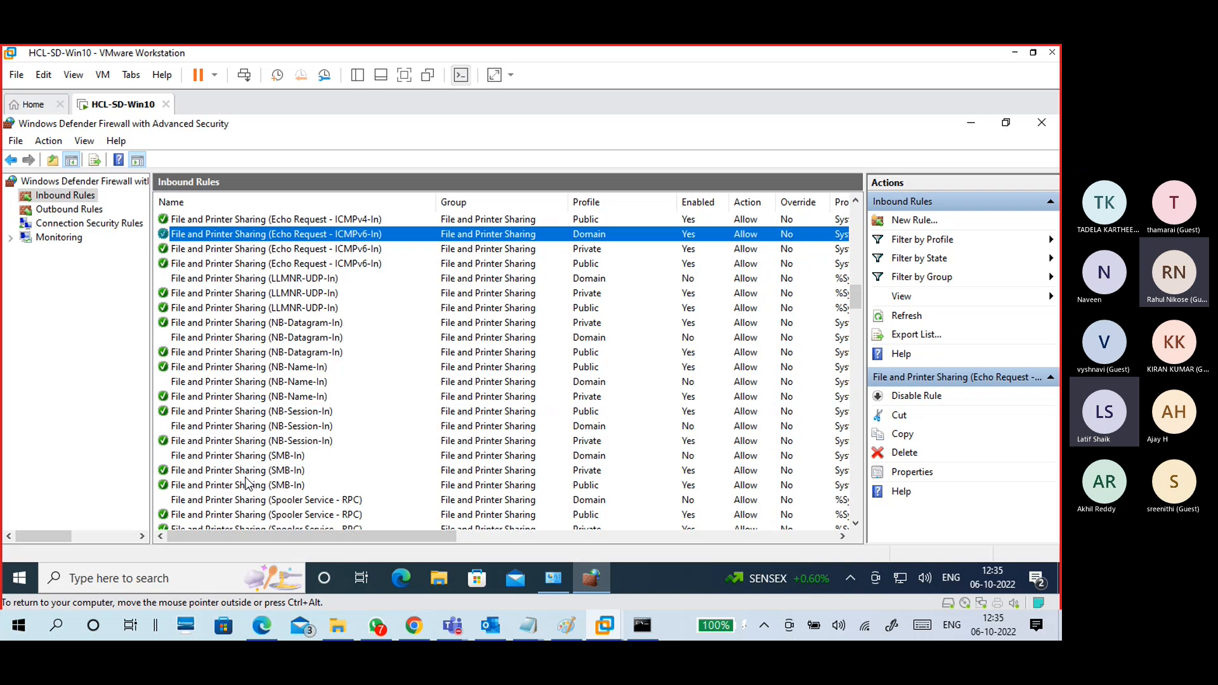
pyautogui.scroll(-3, 275, 374)
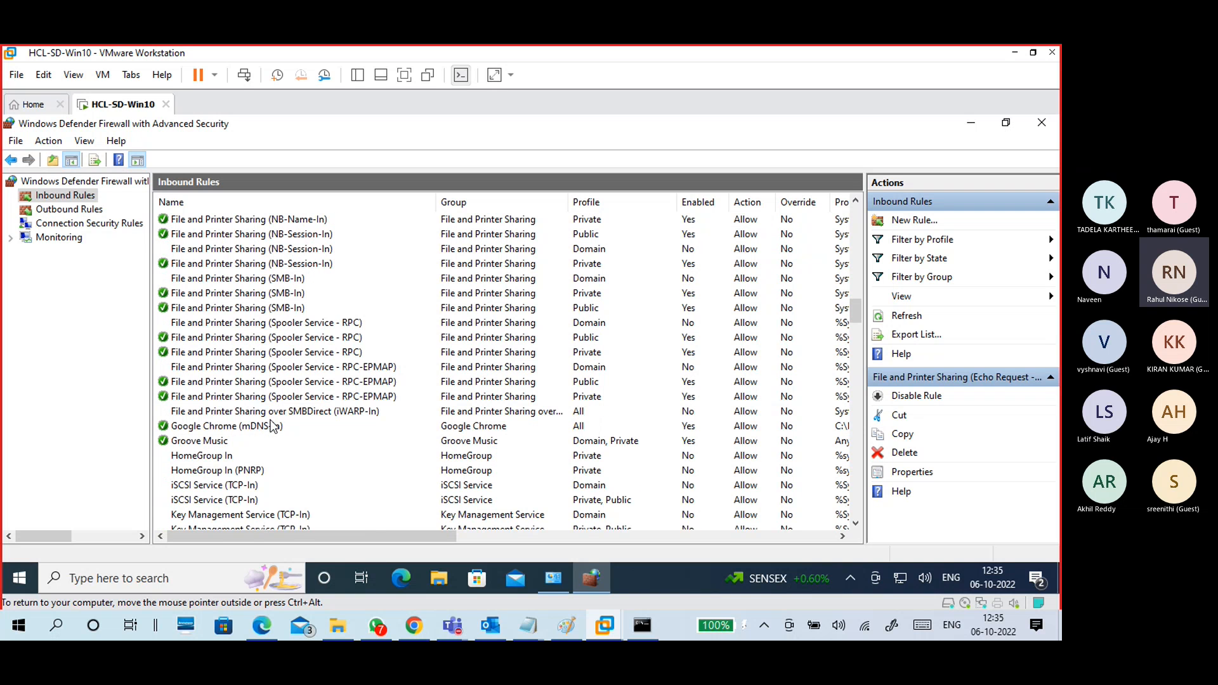
pyautogui.scroll(-3, 273, 424)
pyautogui.scroll(-9, 232, 448)
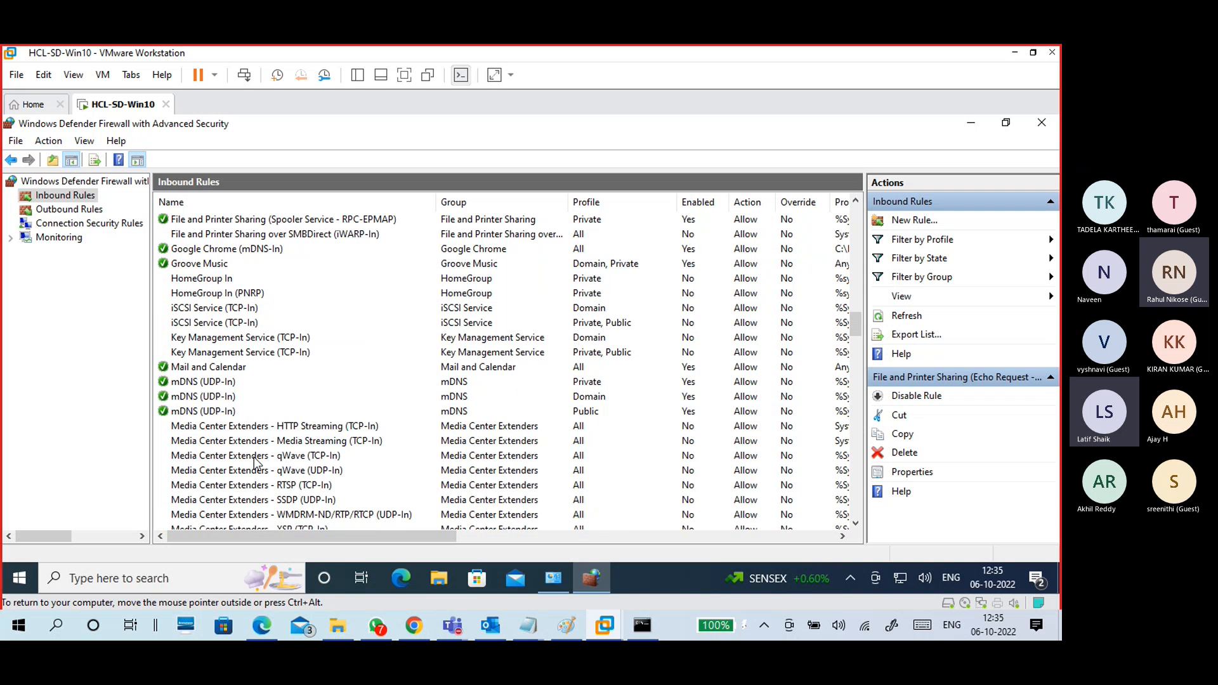
# Step: Browse the inbound list, looking at the Cast to Device RTSP-Streaming rules
pyautogui.scroll(-4, 262, 419)
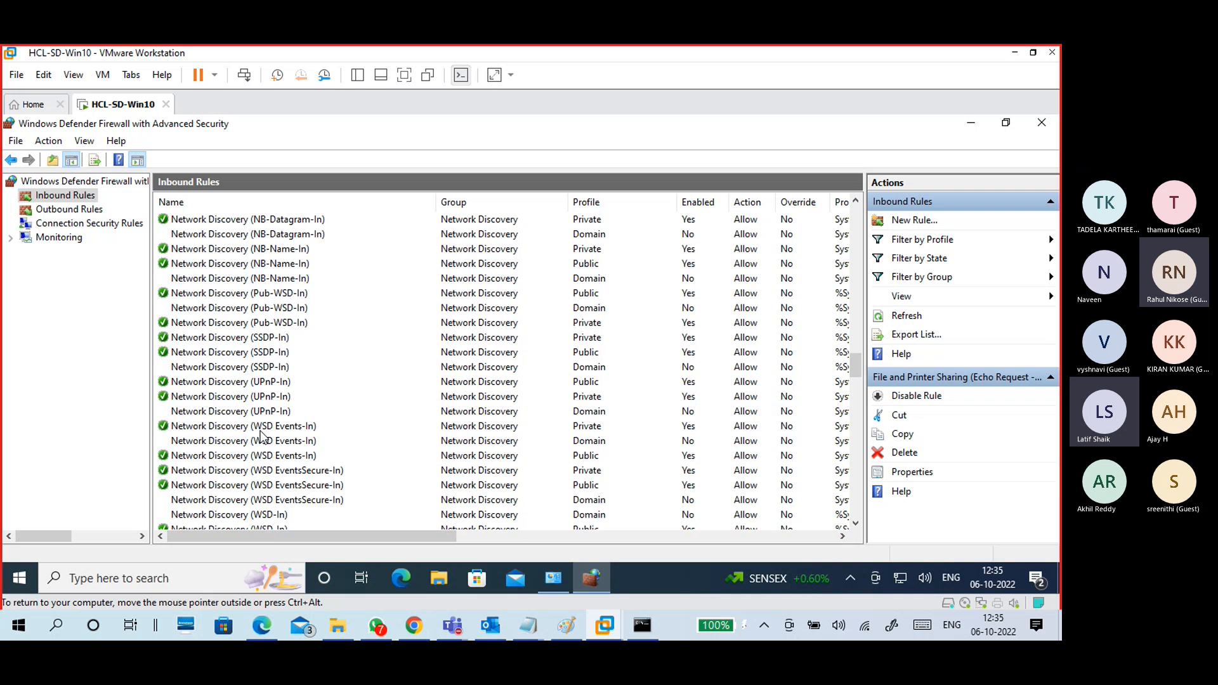
pyautogui.scroll(20, 409, 413)
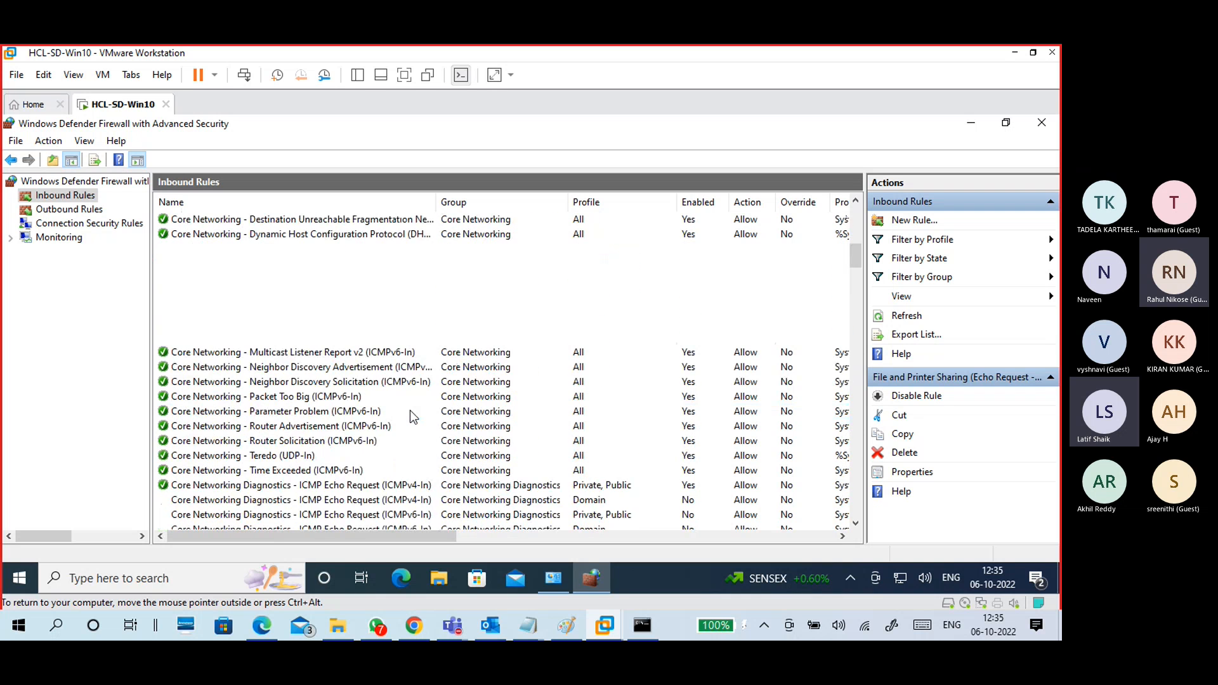
pyautogui.scroll(15, 410, 410)
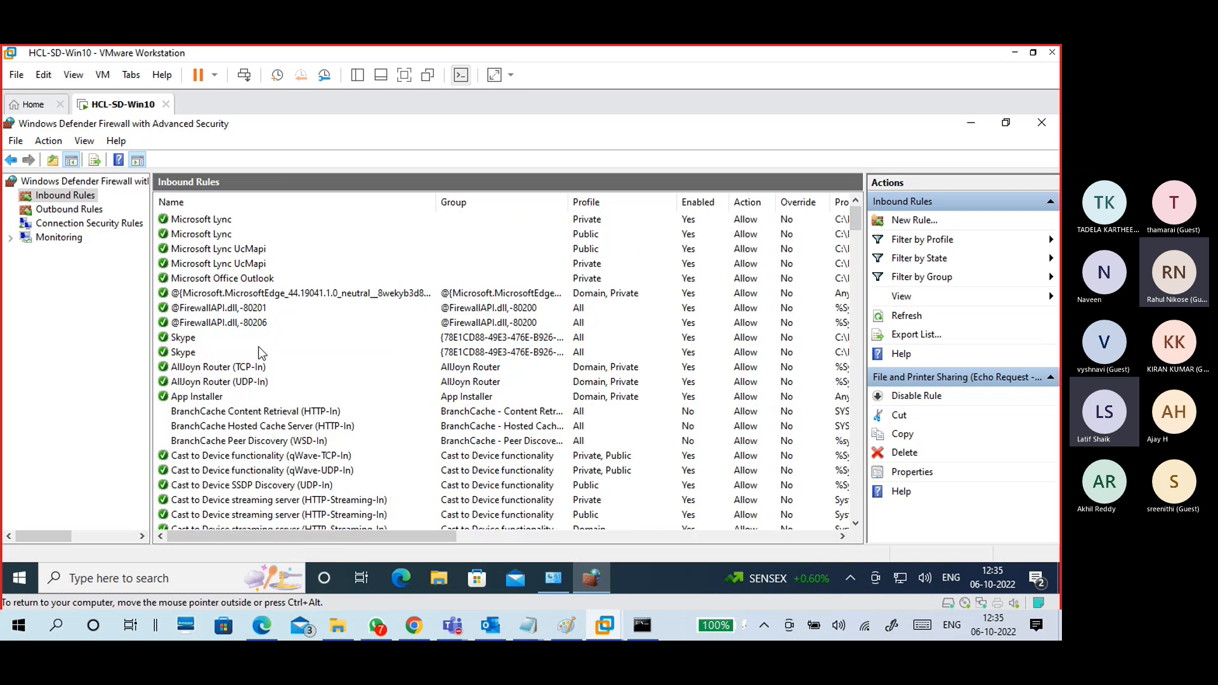
pyautogui.scroll(-4, 306, 400)
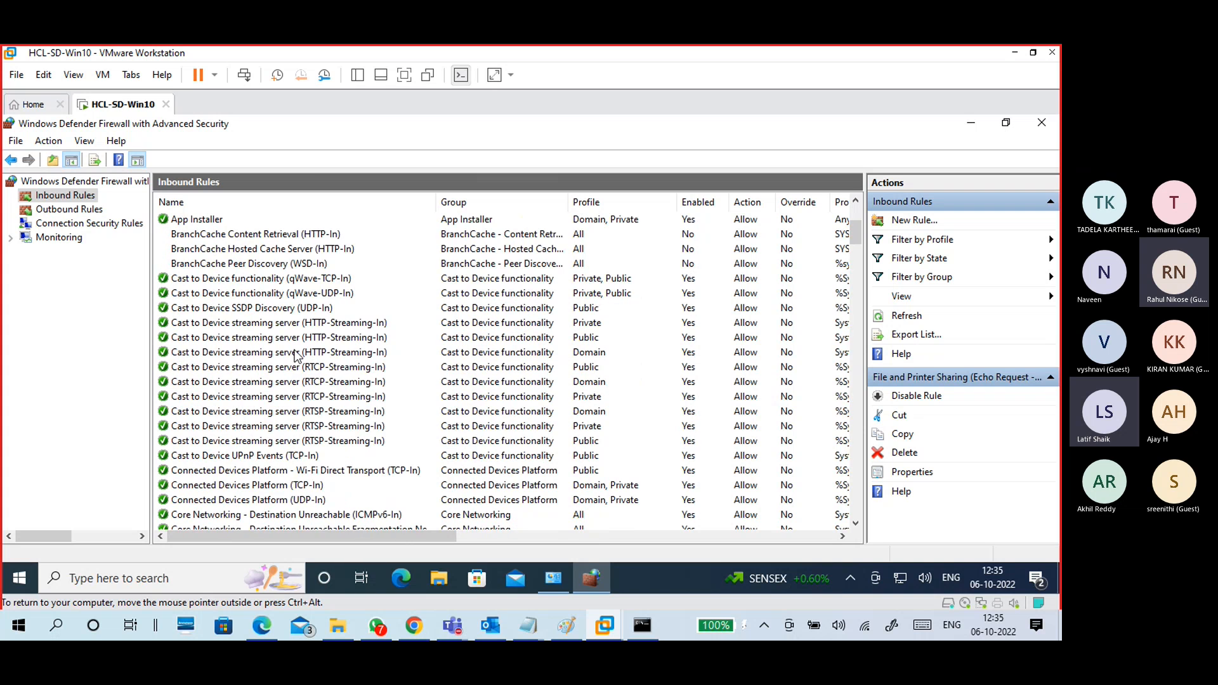
pyautogui.click(486, 382)
pyautogui.click(493, 426)
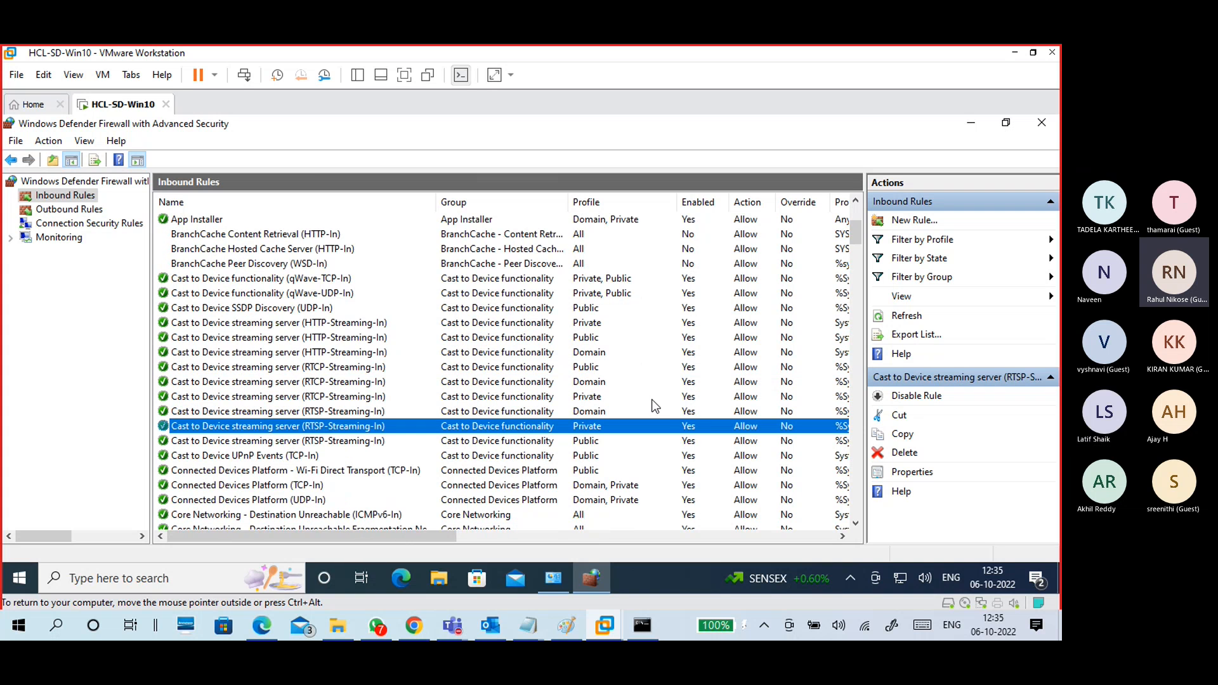
pyautogui.scroll(4, 655, 406)
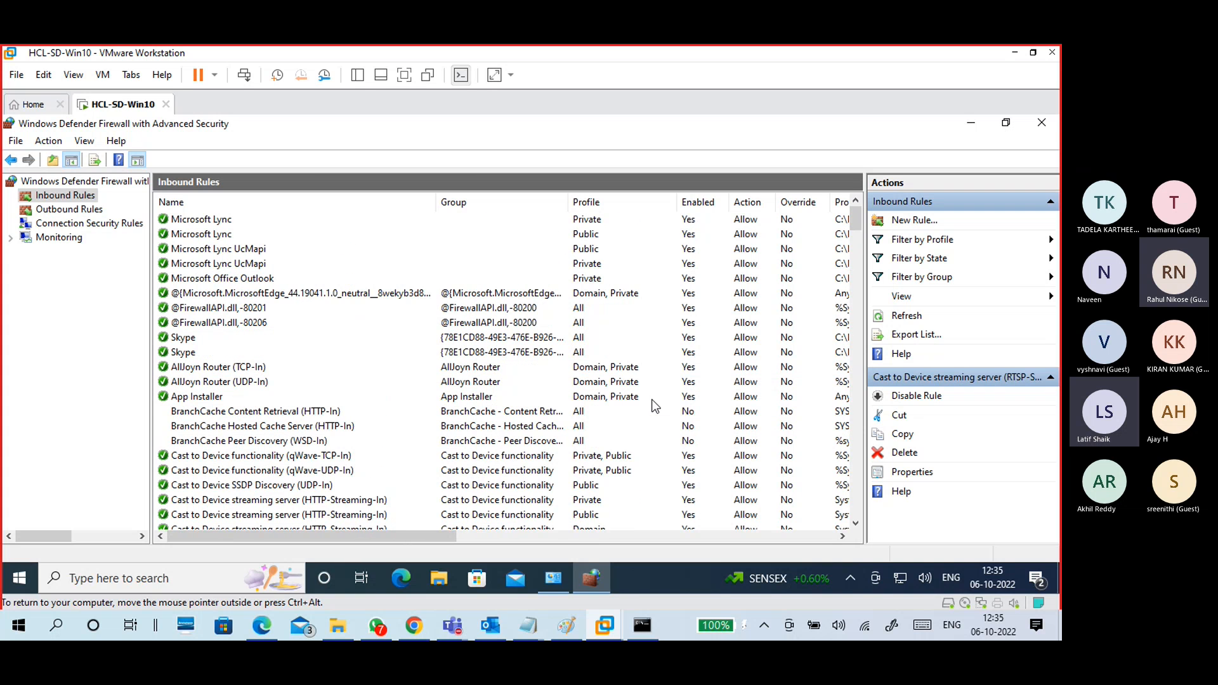
# Step: Sort the inbound rules by Enabled state, then by Action in reverse order
pyautogui.click(693, 204)
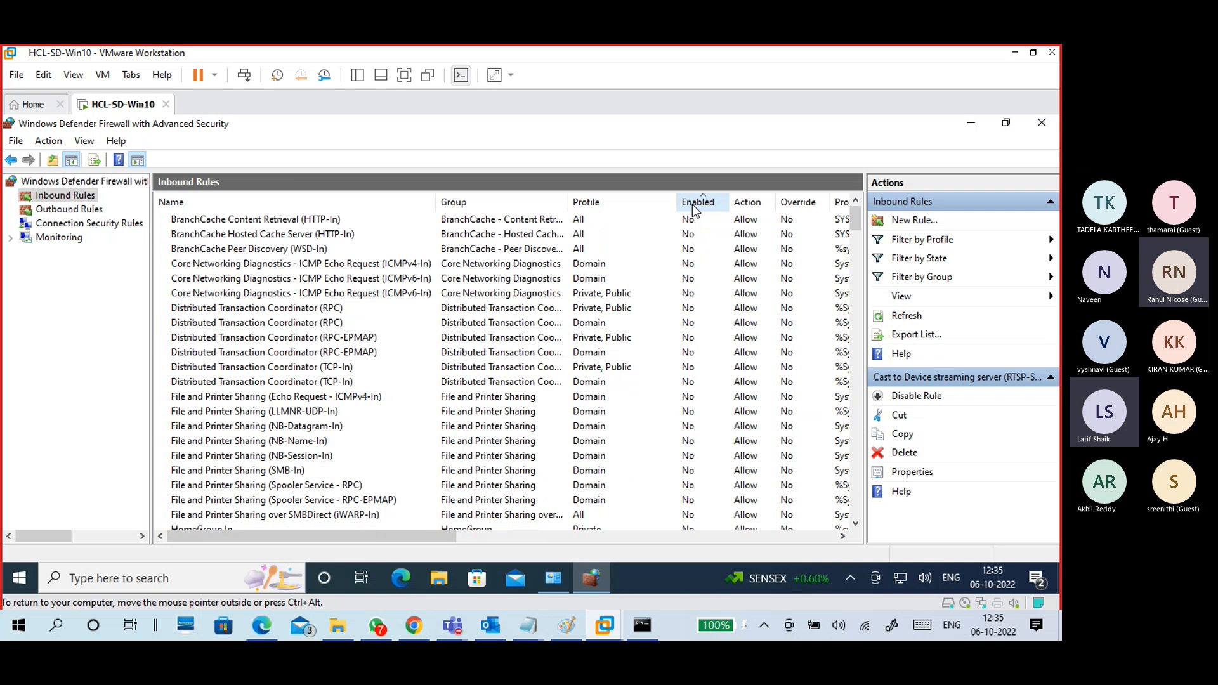
pyautogui.scroll(-6, 703, 381)
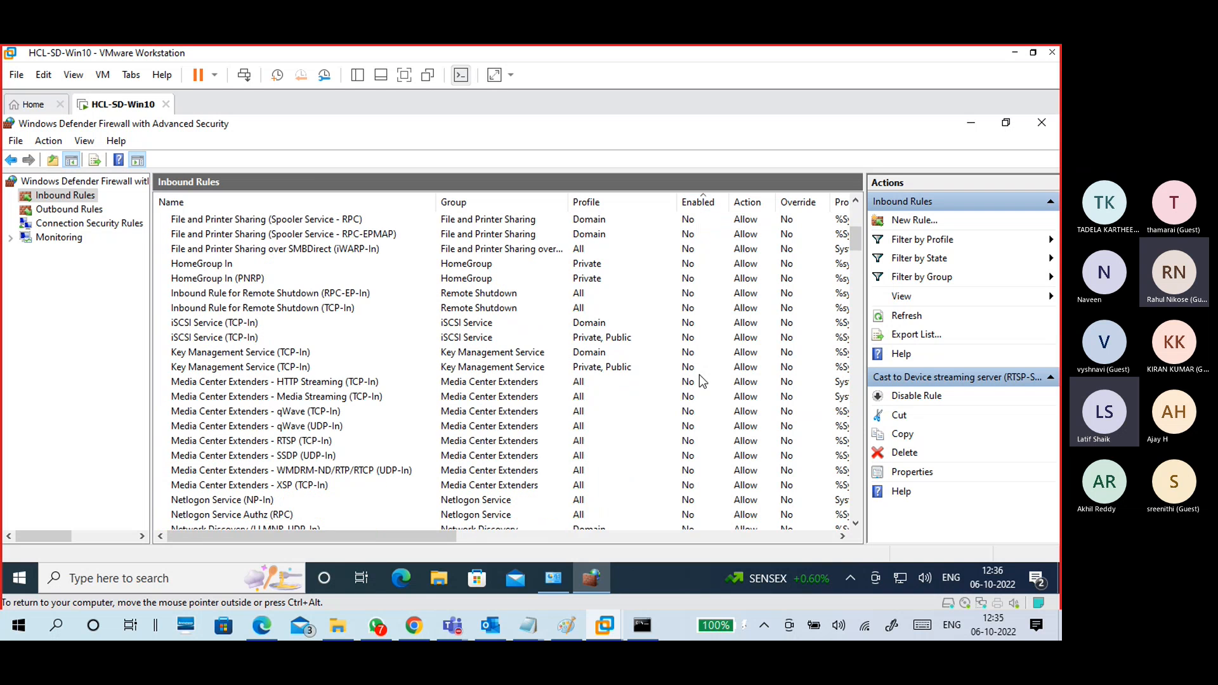
pyautogui.scroll(6, 681, 236)
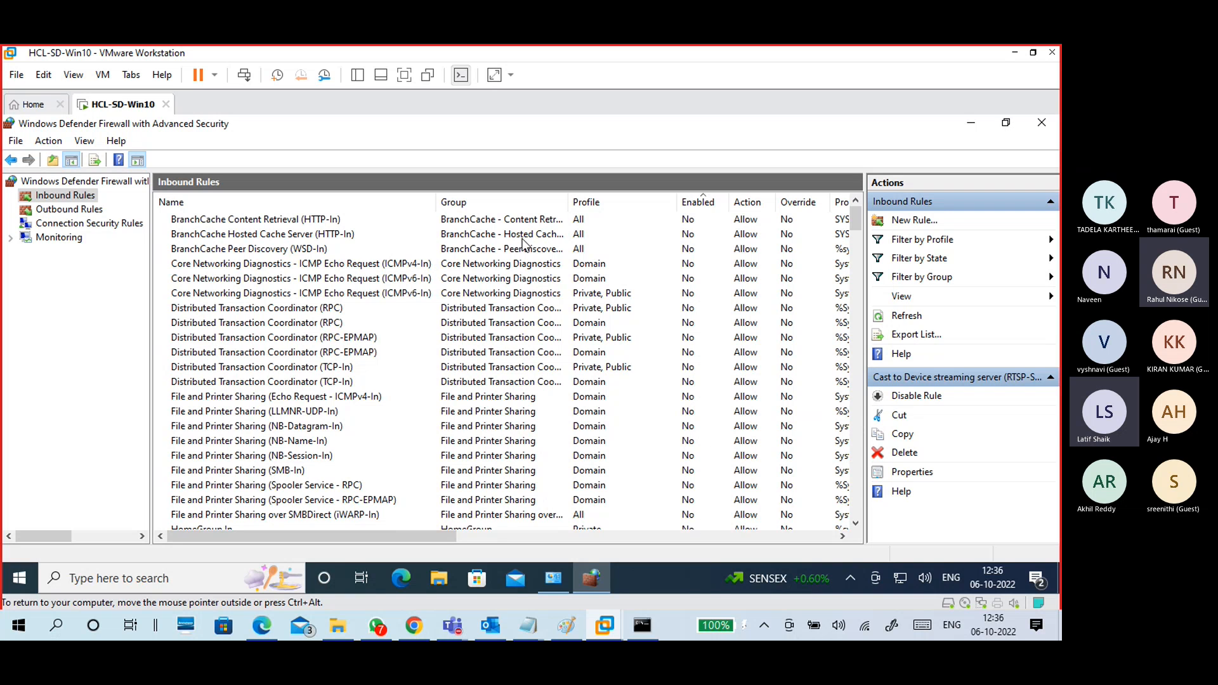
pyautogui.click(689, 204)
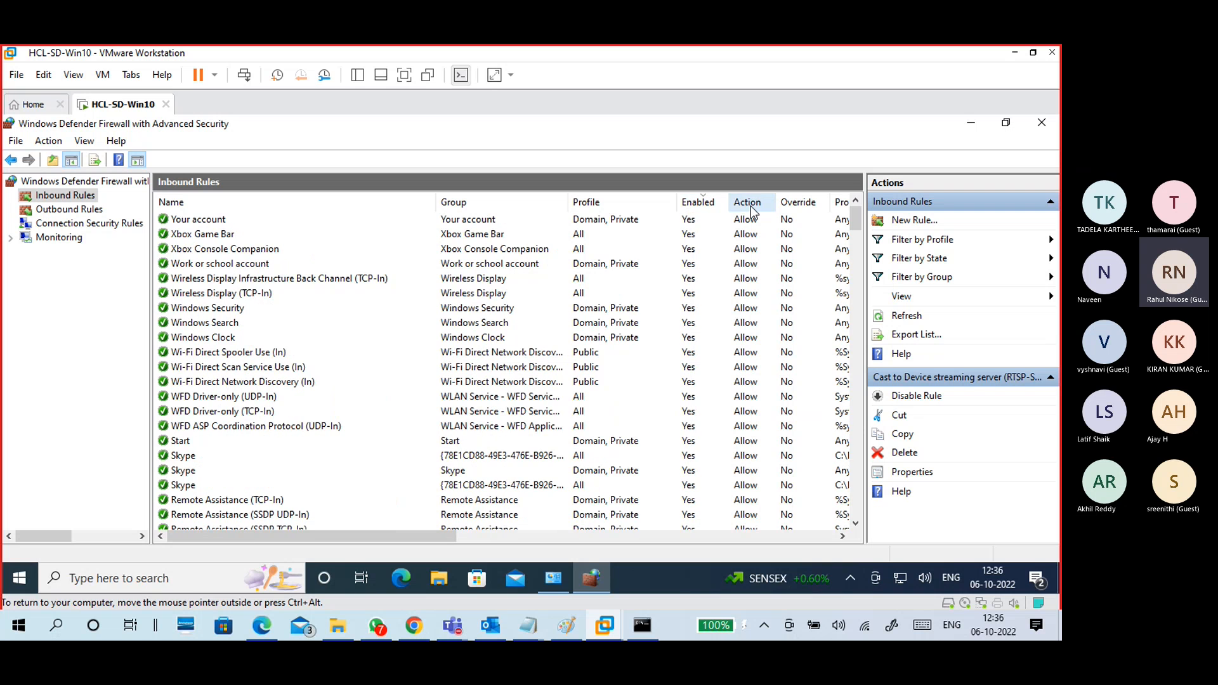
pyautogui.click(750, 203)
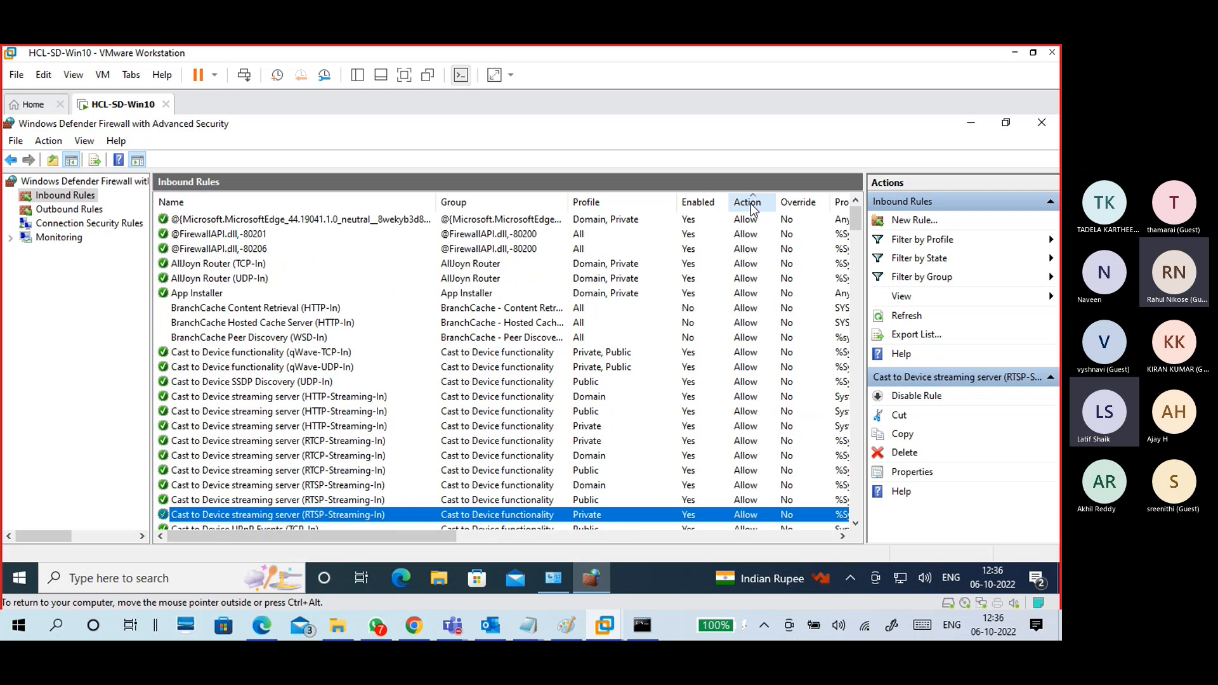
pyautogui.click(753, 208)
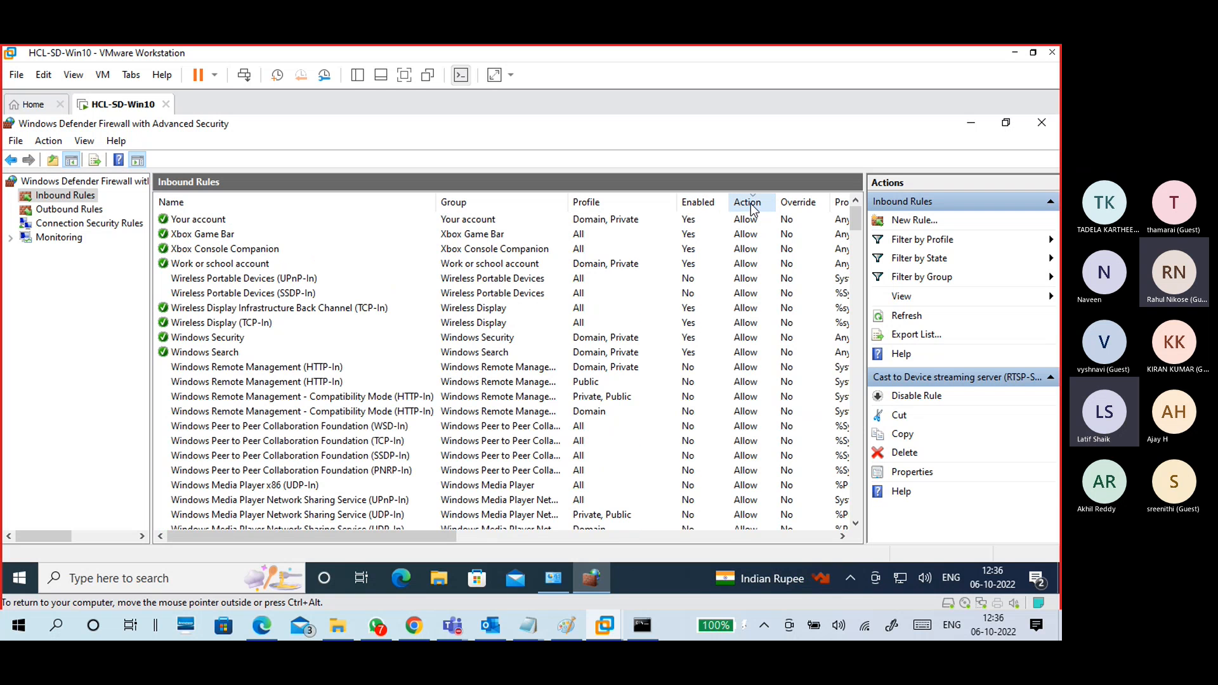
# Step: Scroll through the sorted rules, then display the Outbound Rules list
pyautogui.scroll(-20, 745, 361)
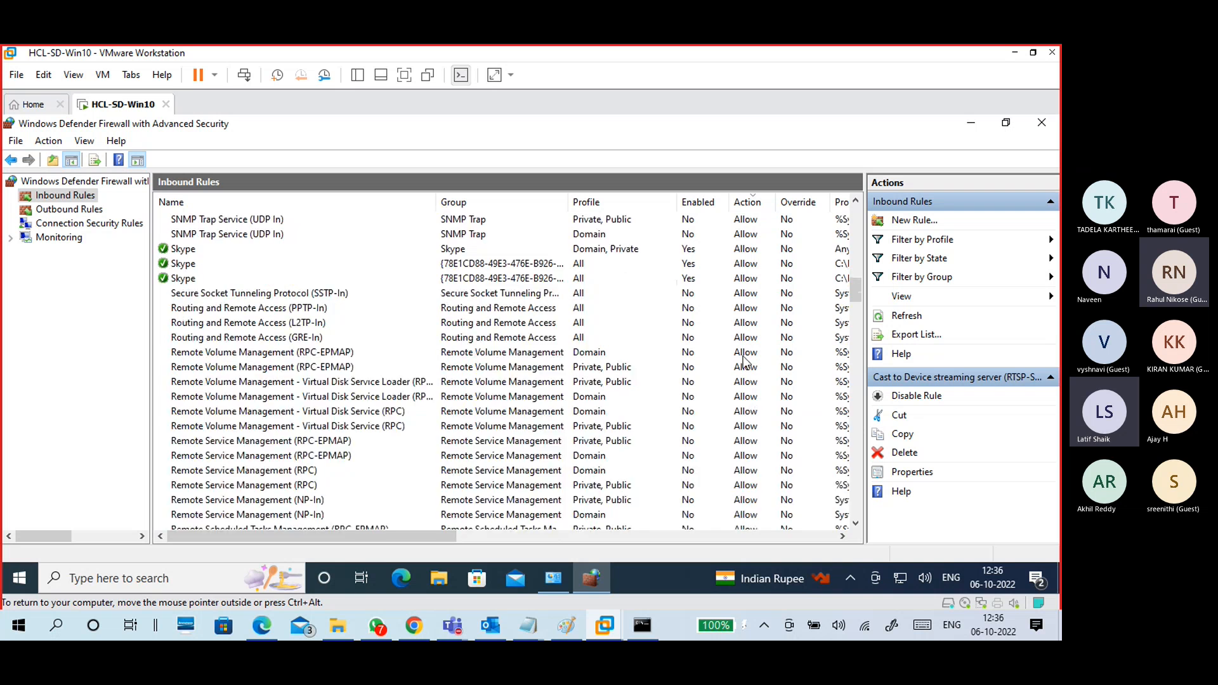
pyautogui.scroll(-20, 745, 360)
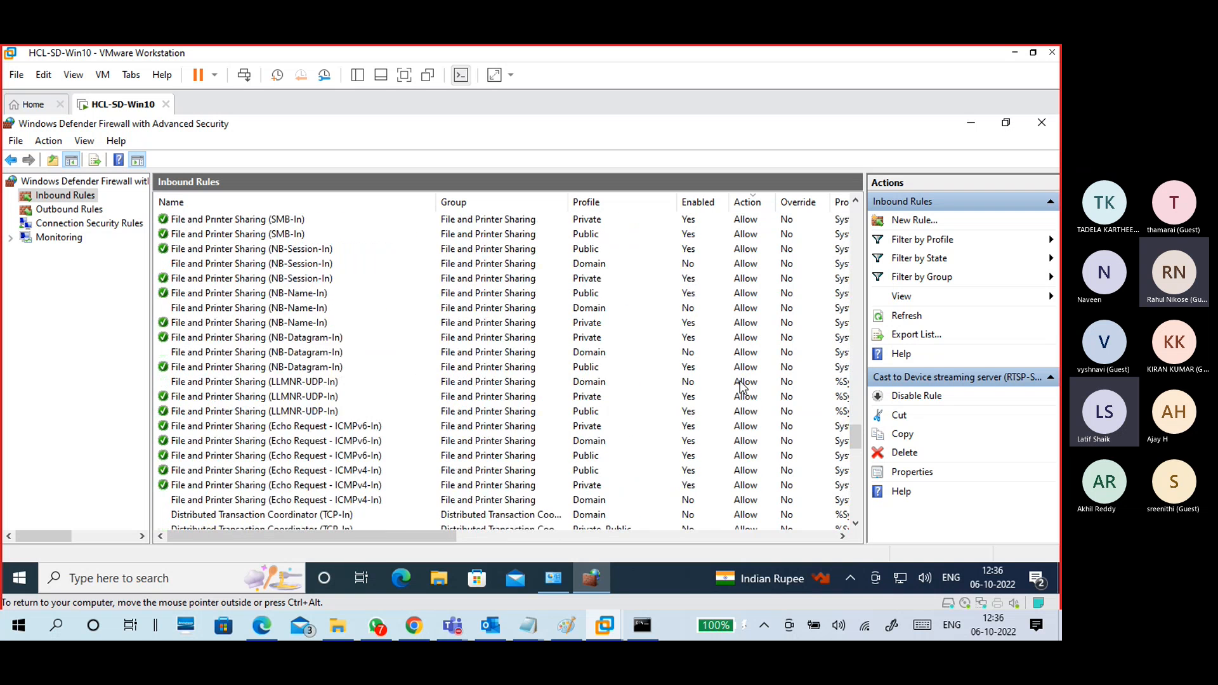
pyautogui.scroll(-5, 742, 384)
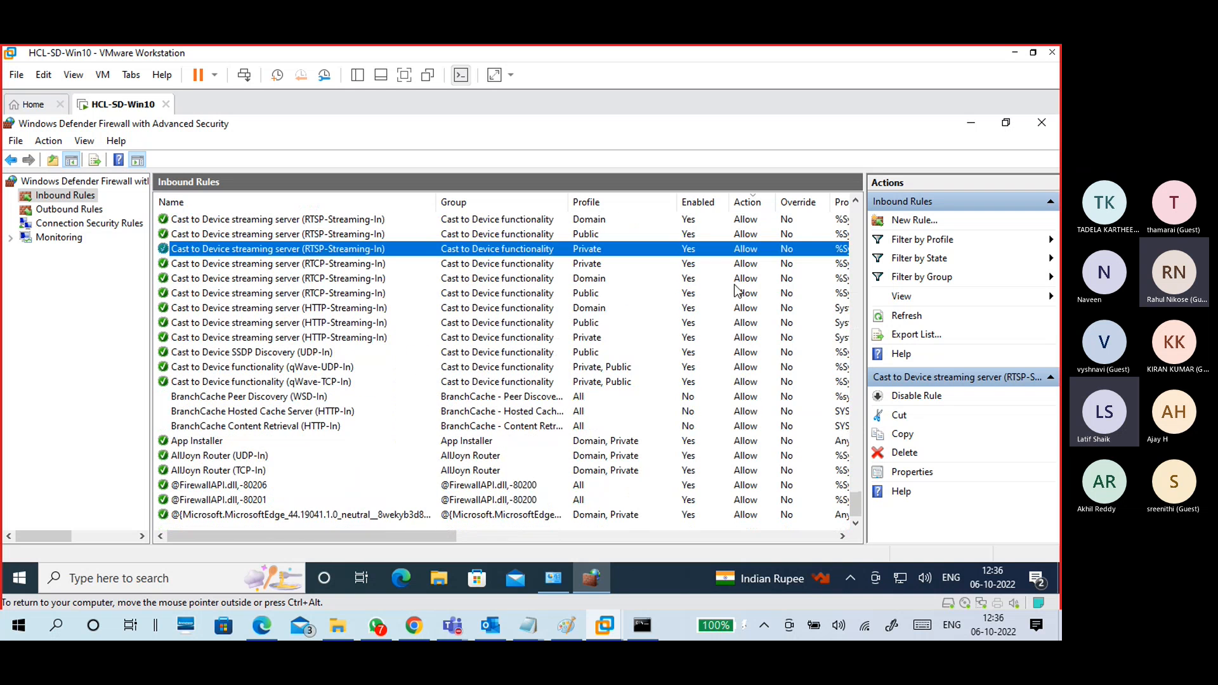
pyautogui.scroll(6, 576, 272)
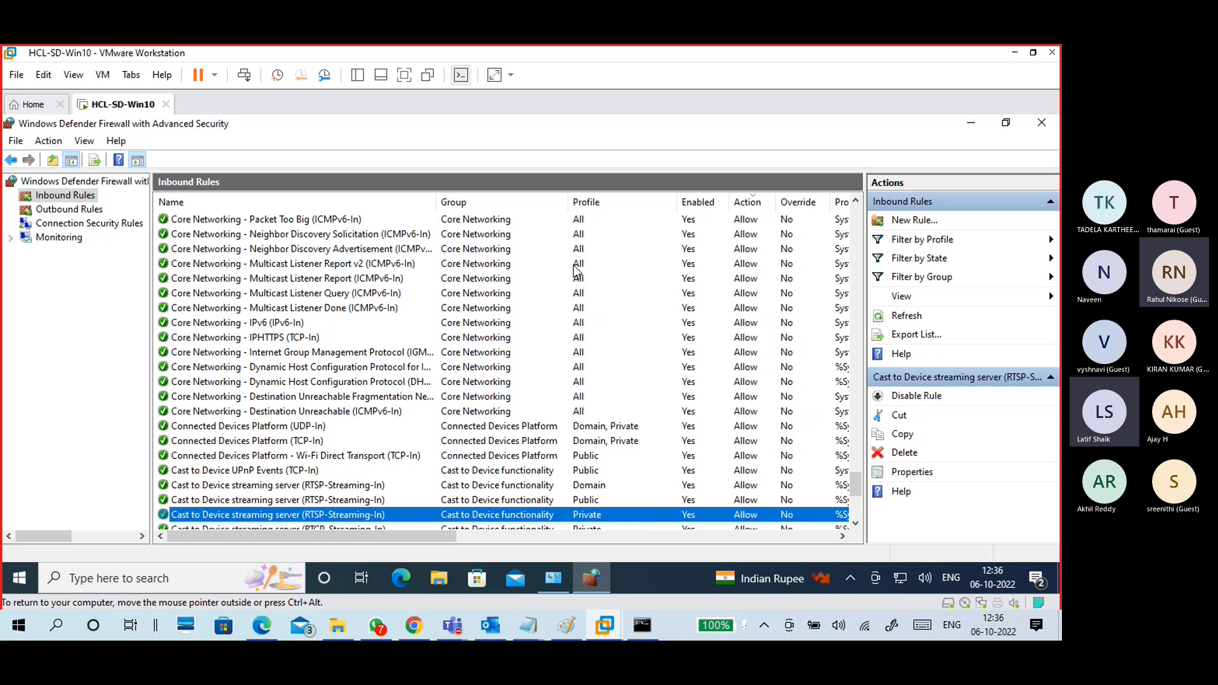
pyautogui.scroll(-10, 577, 272)
pyautogui.click(52, 209)
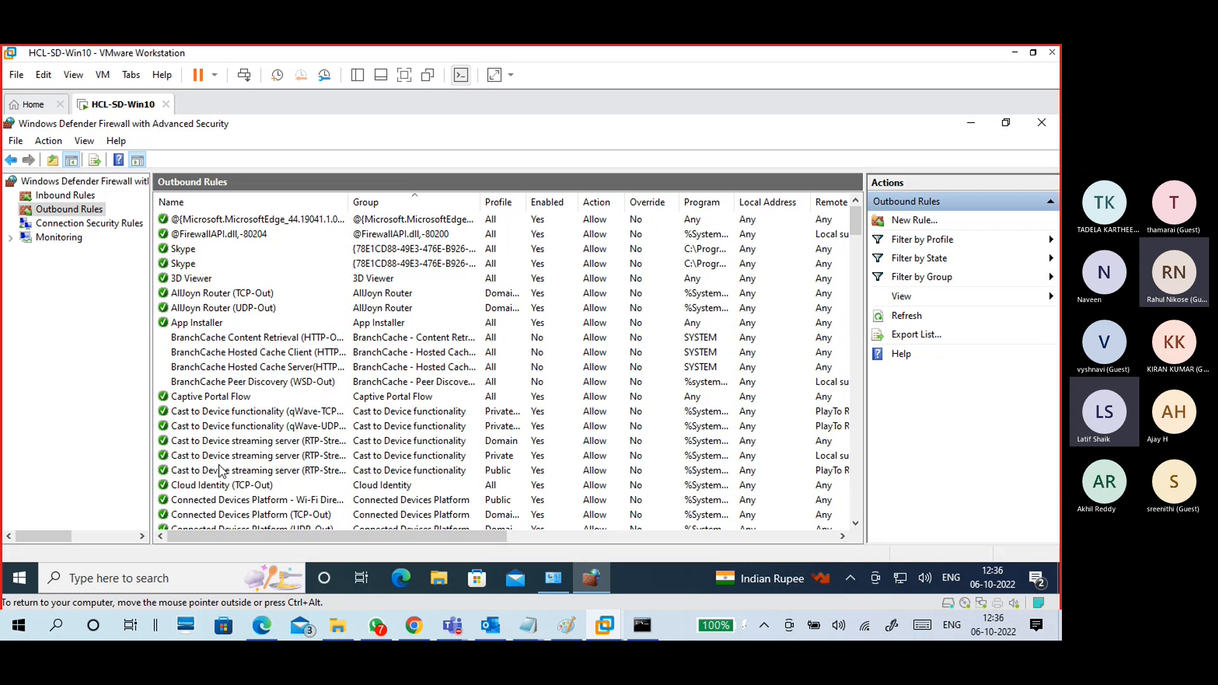
# Step: Return to Inbound Rules, close the advanced firewall console, and bring the Paint diagram forward
pyautogui.click(63, 196)
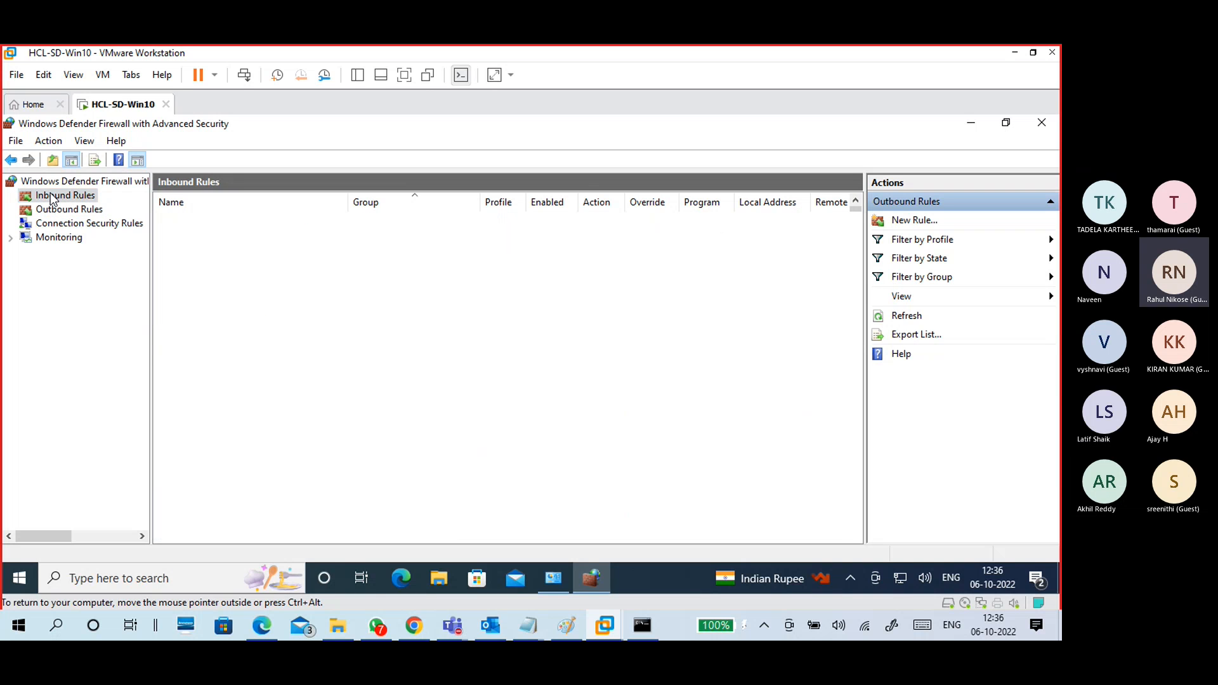
pyautogui.click(1041, 123)
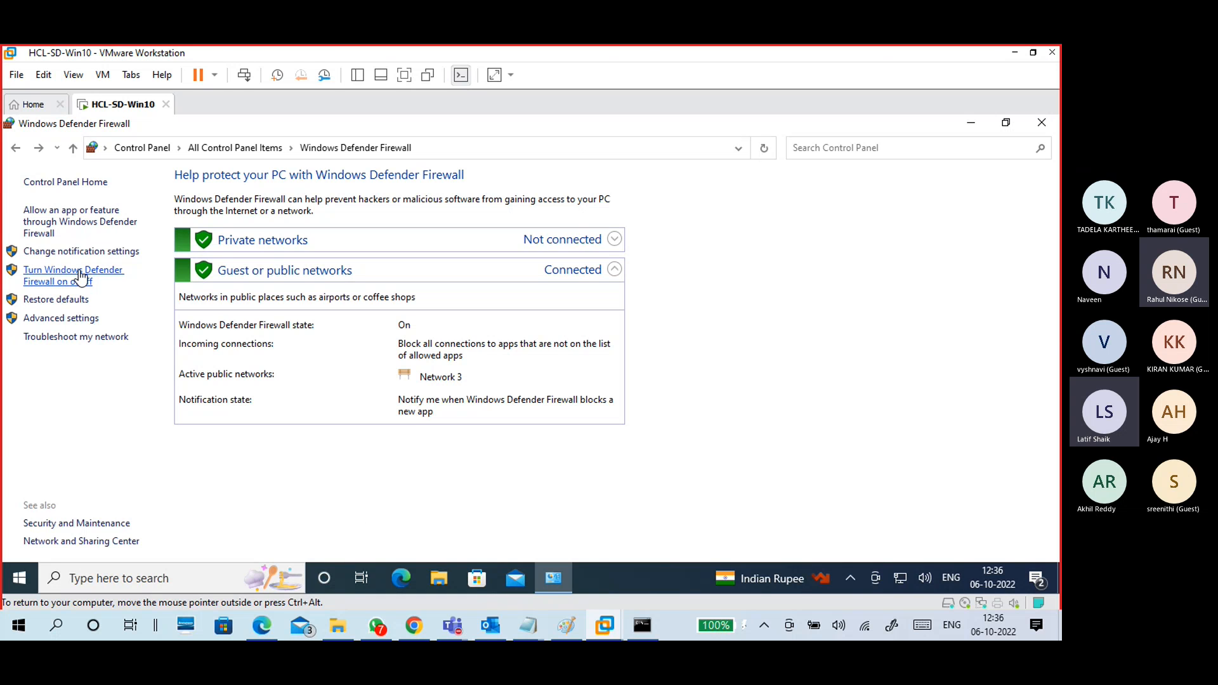
pyautogui.click(568, 622)
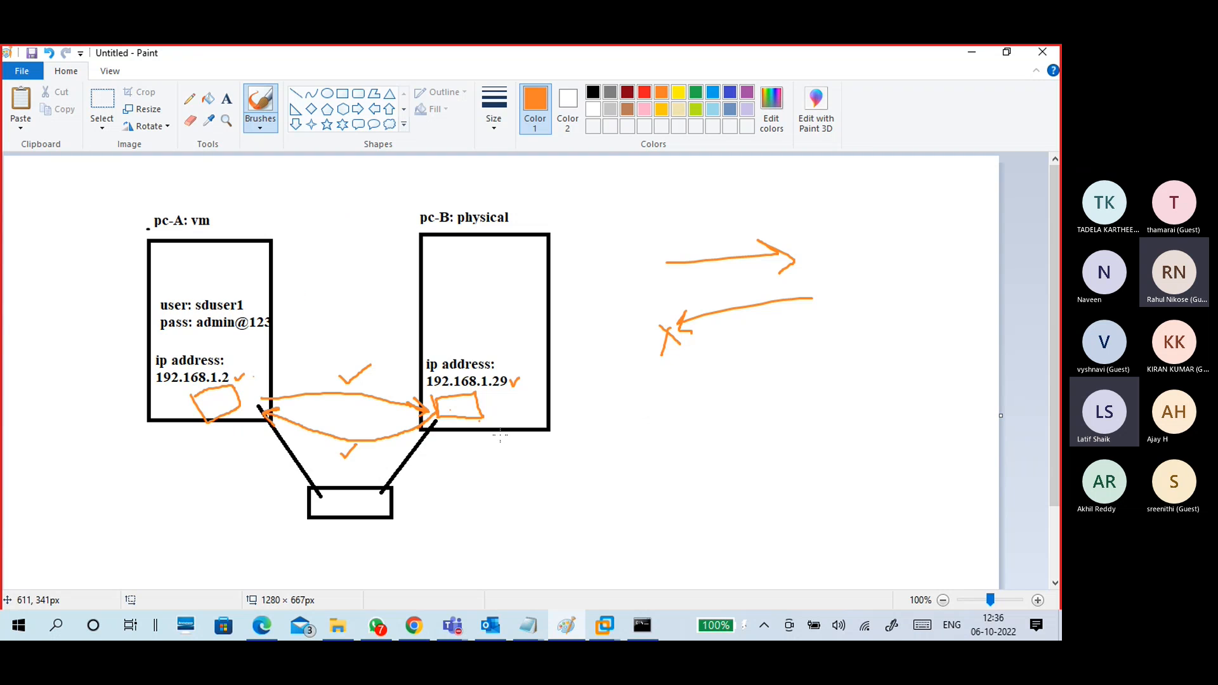
# Step: Draw a ticked A→B arrow and crossed A←B arrow in orange, with an underlined 'firewall' note
pyautogui.moveTo(636, 423)
pyautogui.mouseDown()
pyautogui.moveTo(756, 399)
pyautogui.moveTo(753, 411)
pyautogui.moveTo(789, 378)
pyautogui.moveTo(816, 384)
pyautogui.moveTo(790, 388)
pyautogui.mouseUp()
pyautogui.moveTo(709, 372); pyautogui.dragTo(733, 349)
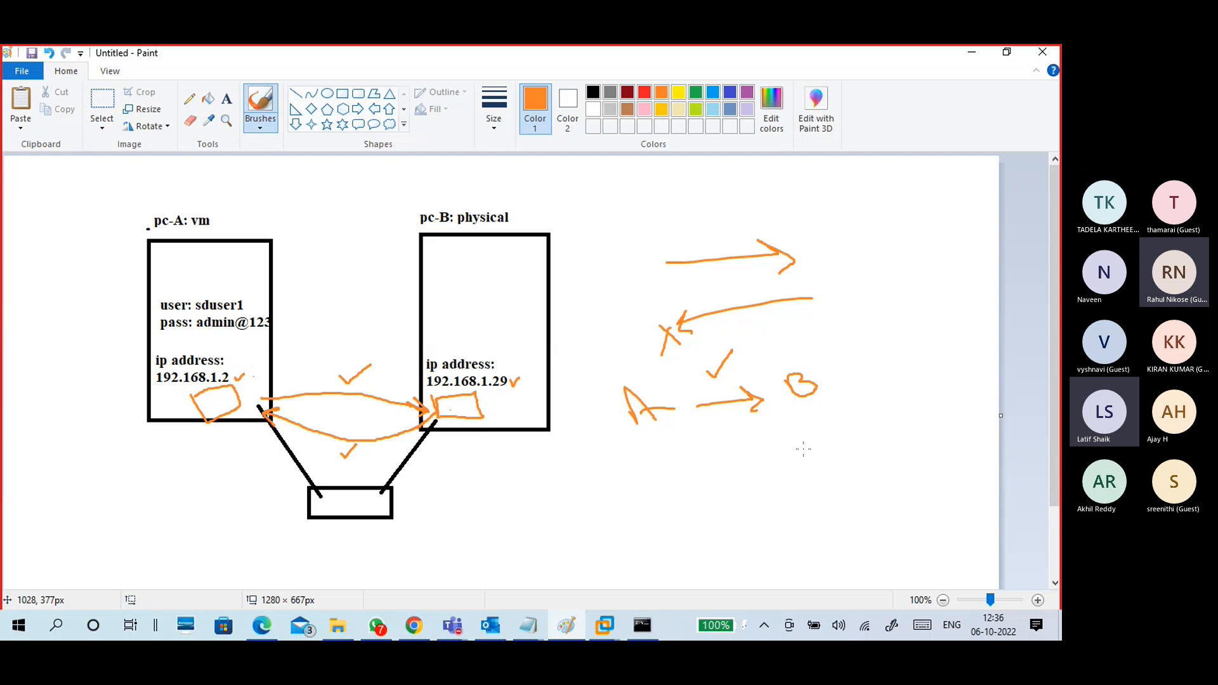
pyautogui.moveTo(804, 437)
pyautogui.mouseDown()
pyautogui.moveTo(815, 444)
pyautogui.moveTo(807, 459)
pyautogui.moveTo(698, 471)
pyautogui.mouseUp()
pyautogui.moveTo(715, 453)
pyautogui.mouseDown()
pyautogui.moveTo(696, 472)
pyautogui.moveTo(719, 477)
pyautogui.moveTo(646, 465)
pyautogui.moveTo(665, 481)
pyautogui.mouseUp()
pyautogui.moveTo(642, 482); pyautogui.dragTo(731, 448)
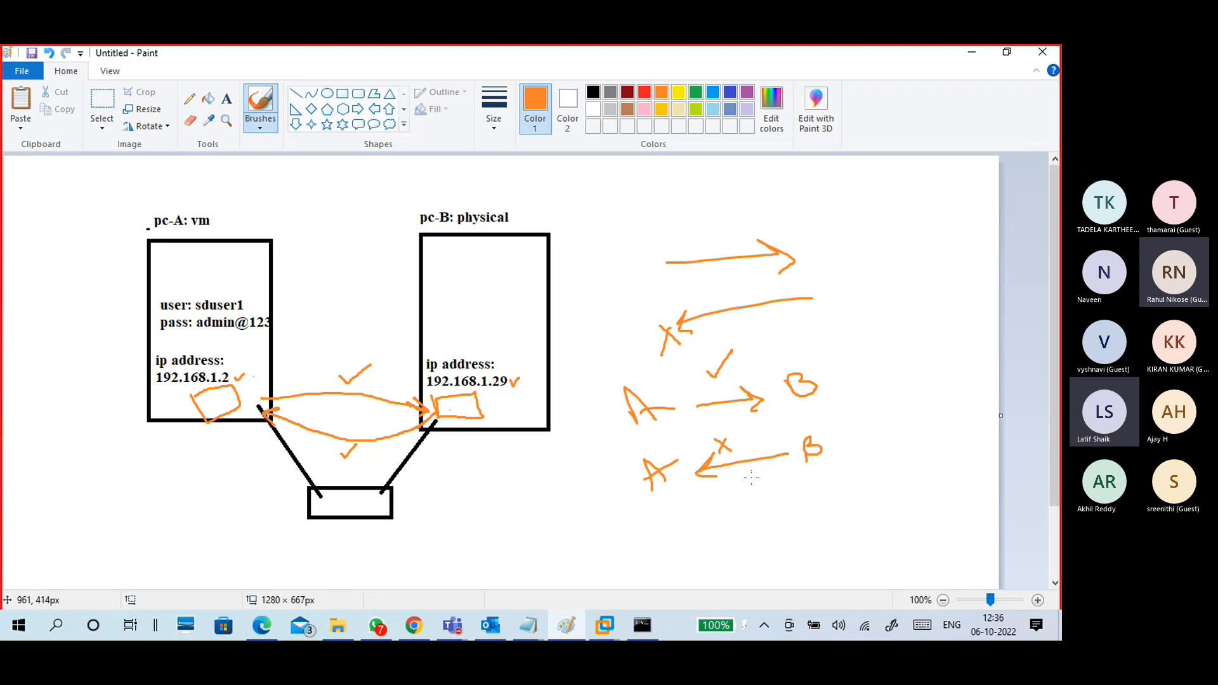
pyautogui.moveTo(860, 401)
pyautogui.mouseDown()
pyautogui.moveTo(862, 419)
pyautogui.moveTo(894, 416)
pyautogui.moveTo(965, 374)
pyautogui.moveTo(981, 347)
pyautogui.mouseUp()
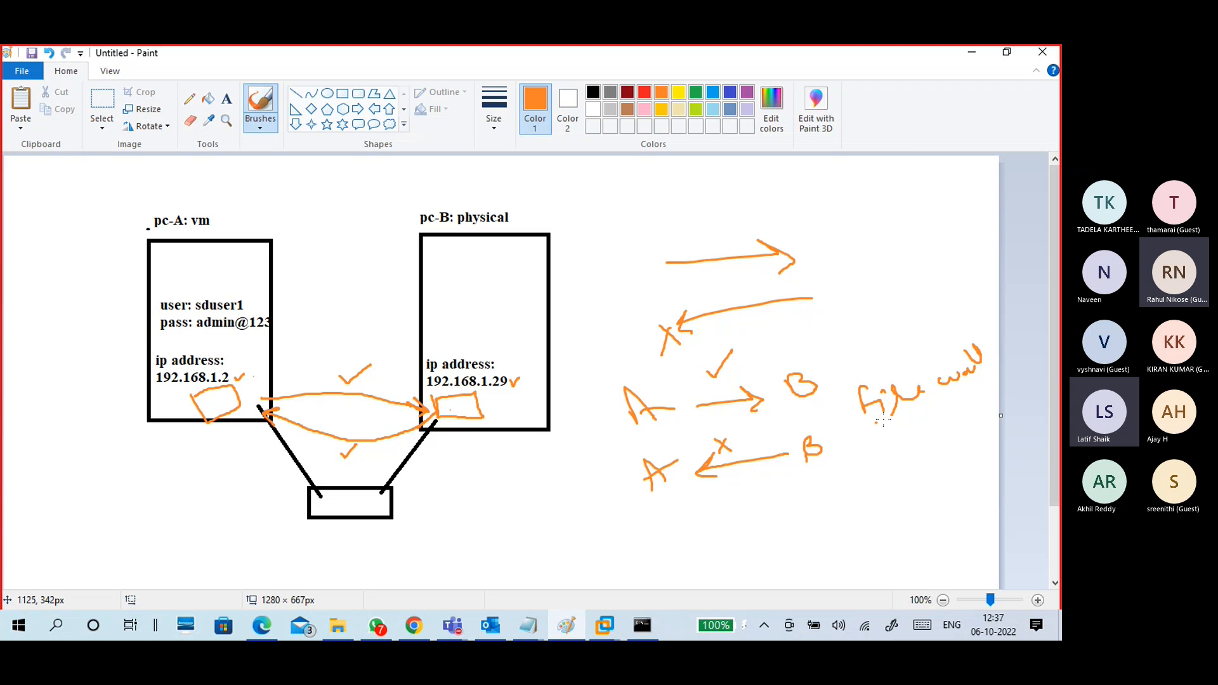
pyautogui.moveTo(876, 422); pyautogui.dragTo(977, 396)
# Step: Add a third A/B example with crossed arrows, write connection and IP firewall notes, then minimize Paint
pyautogui.moveTo(648, 538)
pyautogui.mouseDown()
pyautogui.moveTo(809, 513)
pyautogui.moveTo(801, 522)
pyautogui.mouseUp()
pyautogui.moveTo(716, 508); pyautogui.dragTo(731, 512)
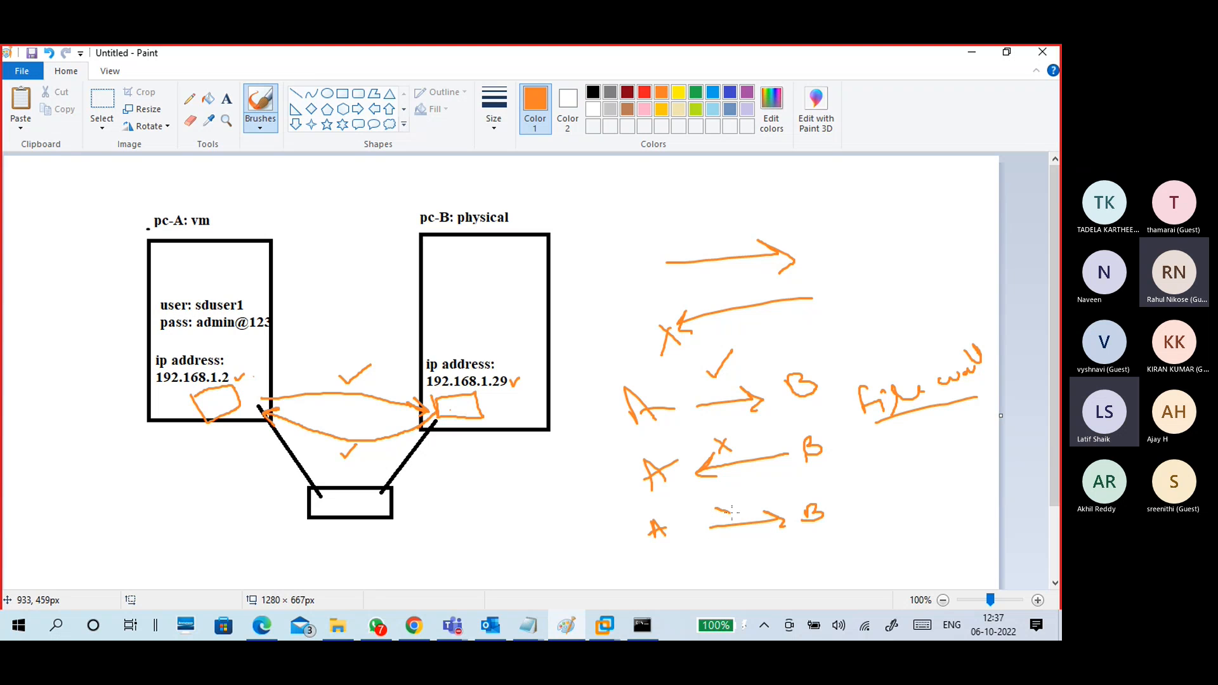
pyautogui.moveTo(786, 543); pyautogui.dragTo(717, 556)
pyautogui.moveTo(728, 543)
pyautogui.mouseDown()
pyautogui.moveTo(728, 567)
pyautogui.moveTo(737, 561)
pyautogui.mouseUp()
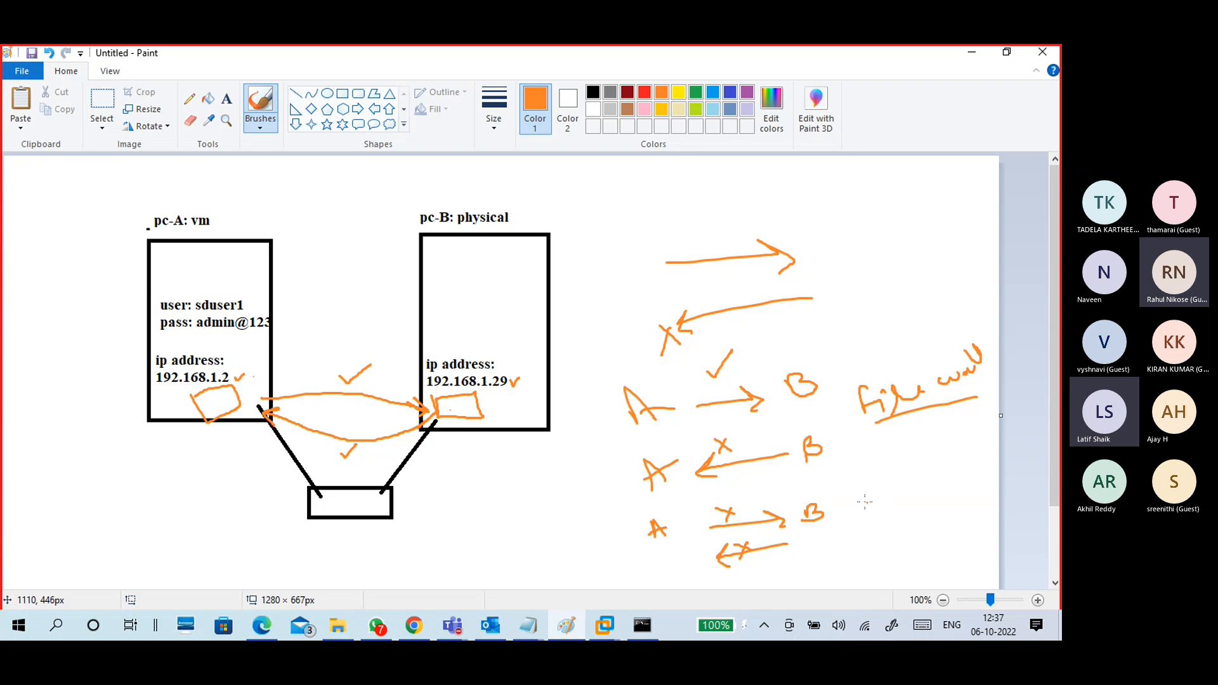
pyautogui.moveTo(851, 491)
pyautogui.mouseDown()
pyautogui.moveTo(879, 494)
pyautogui.moveTo(918, 476)
pyautogui.moveTo(935, 486)
pyautogui.moveTo(984, 448)
pyautogui.mouseUp()
pyautogui.click(829, 526)
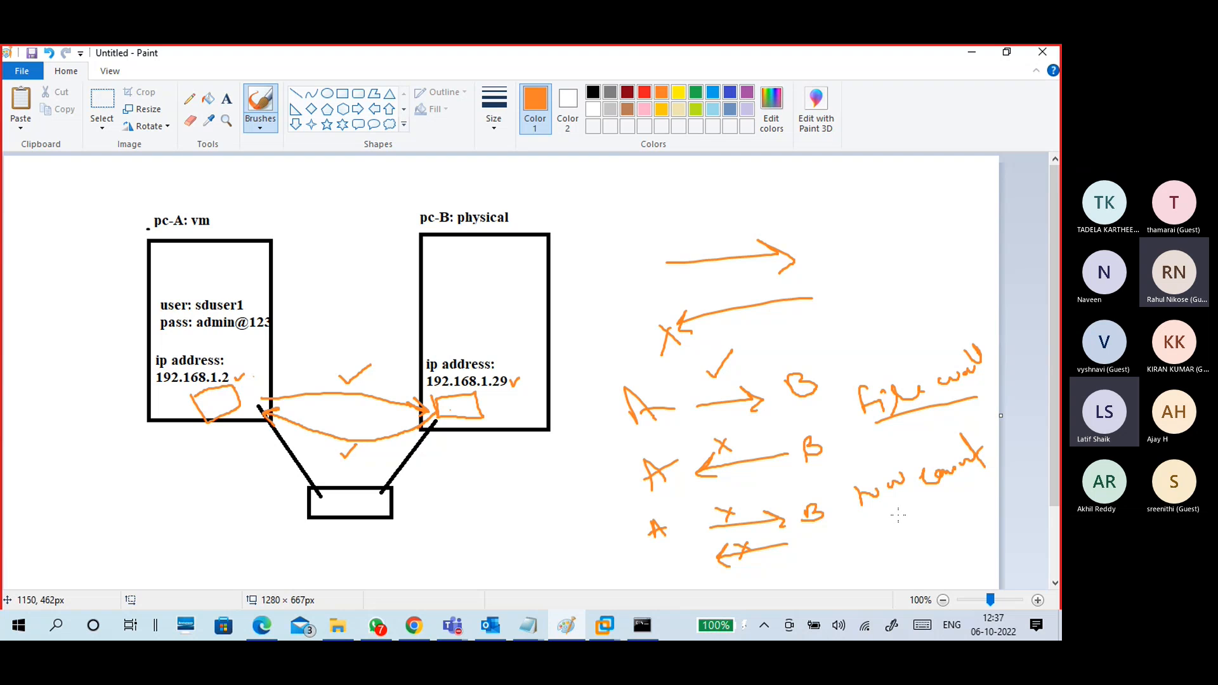
pyautogui.moveTo(901, 522)
pyautogui.mouseDown()
pyautogui.moveTo(909, 511)
pyautogui.moveTo(902, 532)
pyautogui.moveTo(919, 531)
pyautogui.mouseUp()
pyautogui.moveTo(937, 489); pyautogui.dragTo(969, 480)
pyautogui.moveTo(906, 536)
pyautogui.mouseDown()
pyautogui.moveTo(924, 528)
pyautogui.moveTo(913, 574)
pyautogui.moveTo(984, 514)
pyautogui.mouseUp()
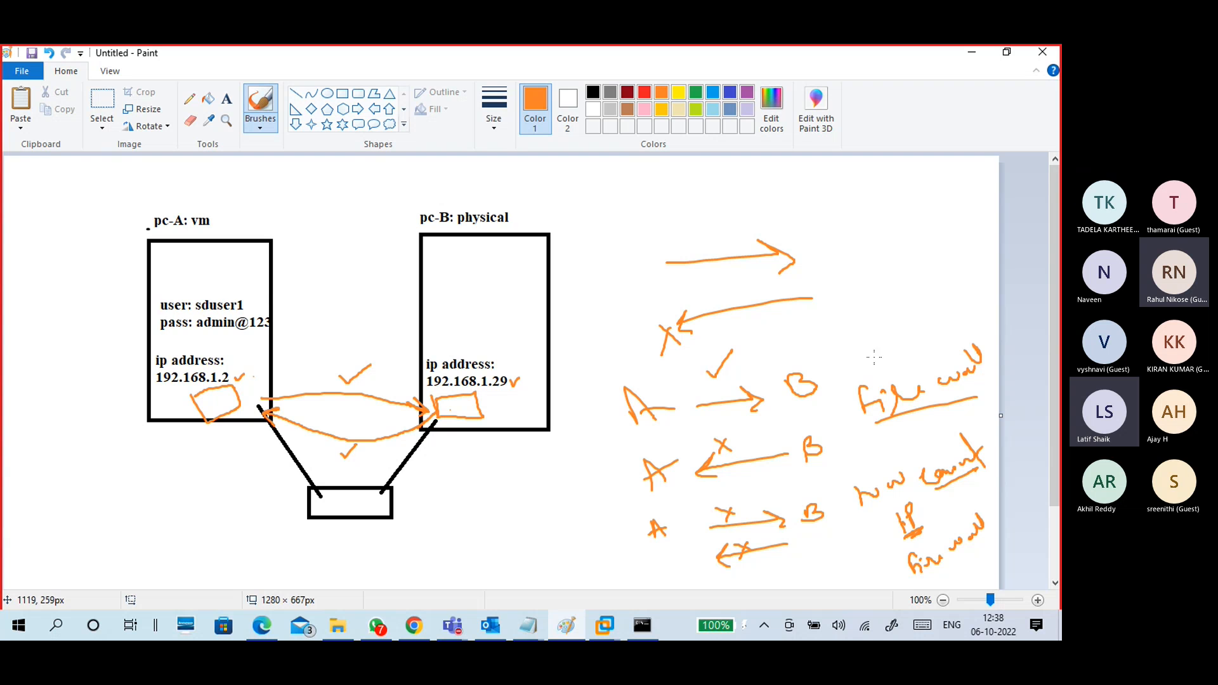
pyautogui.click(970, 54)
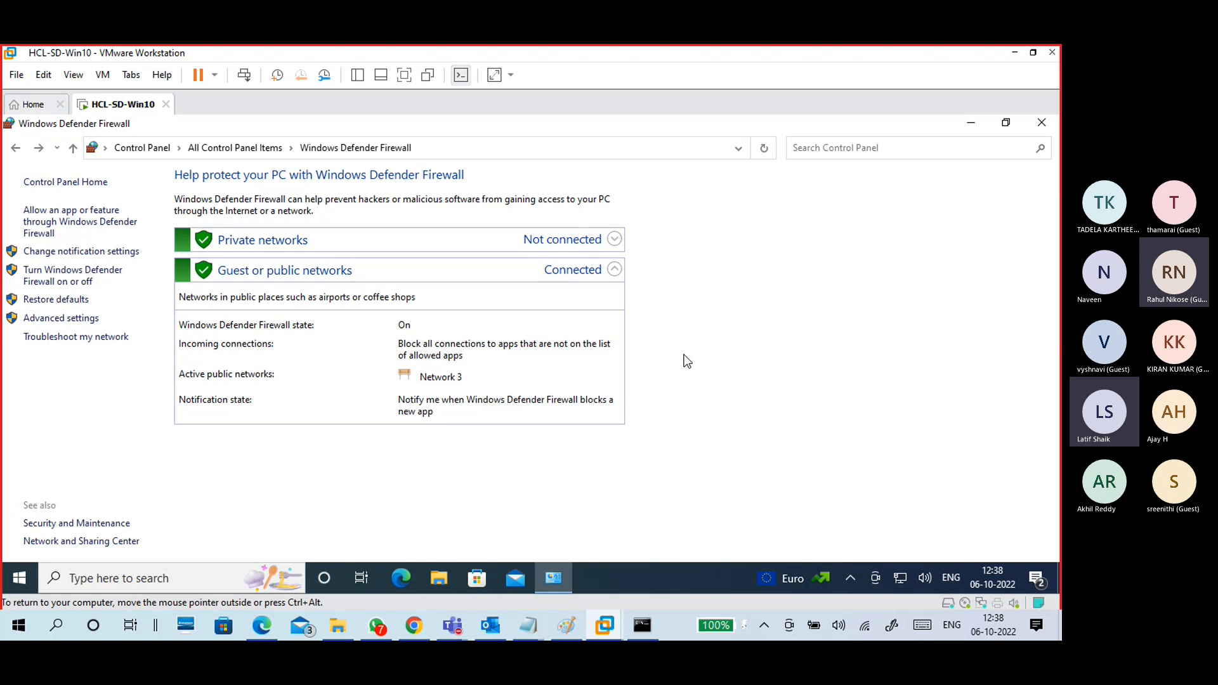
# Step: Close the guest's firewall window, check the host's ping results, then bring up Google Slides
pyautogui.click(1044, 127)
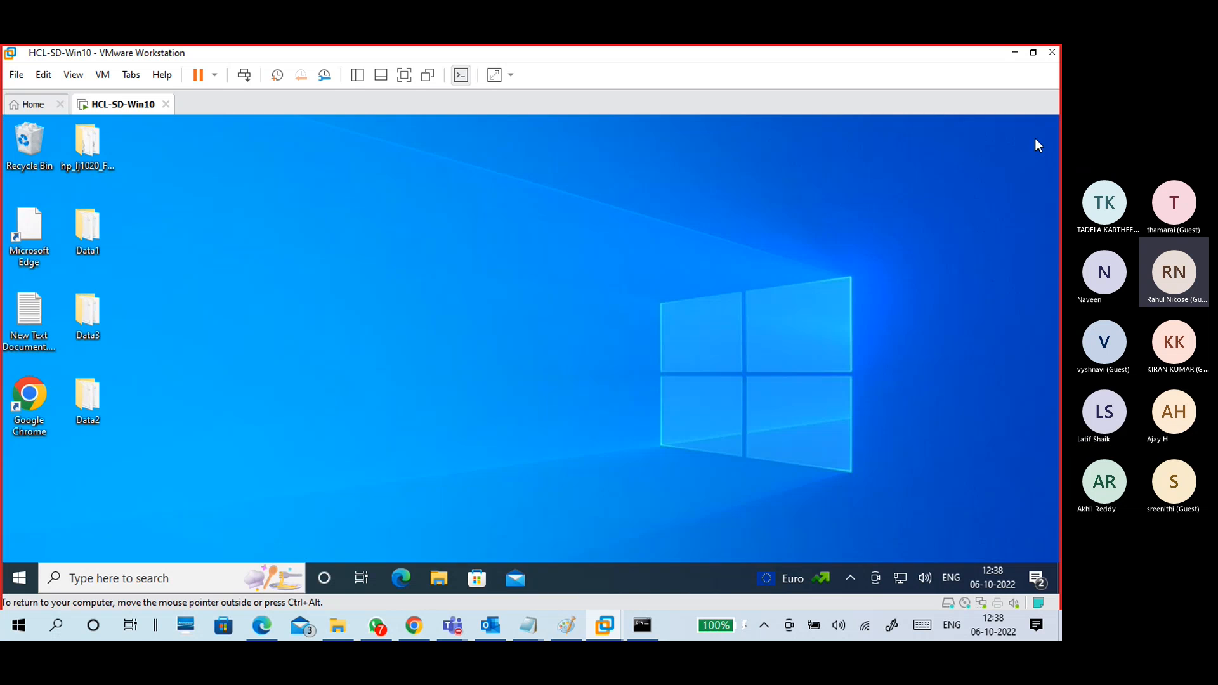
pyautogui.click(642, 625)
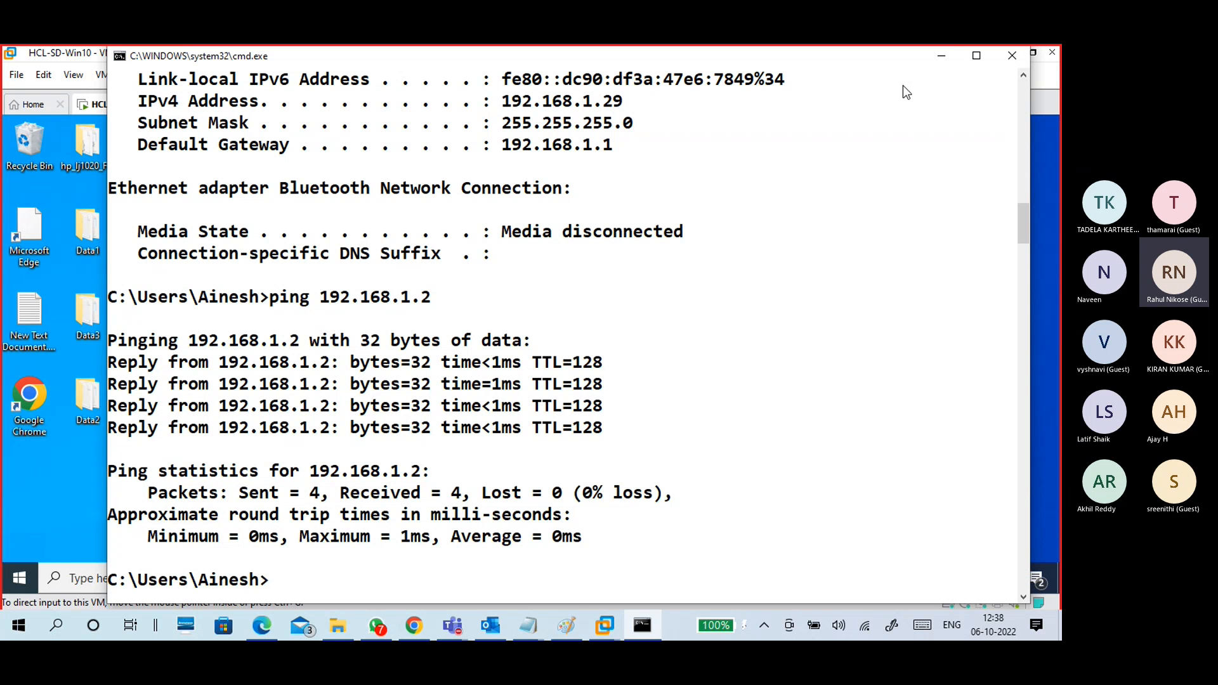
pyautogui.click(938, 58)
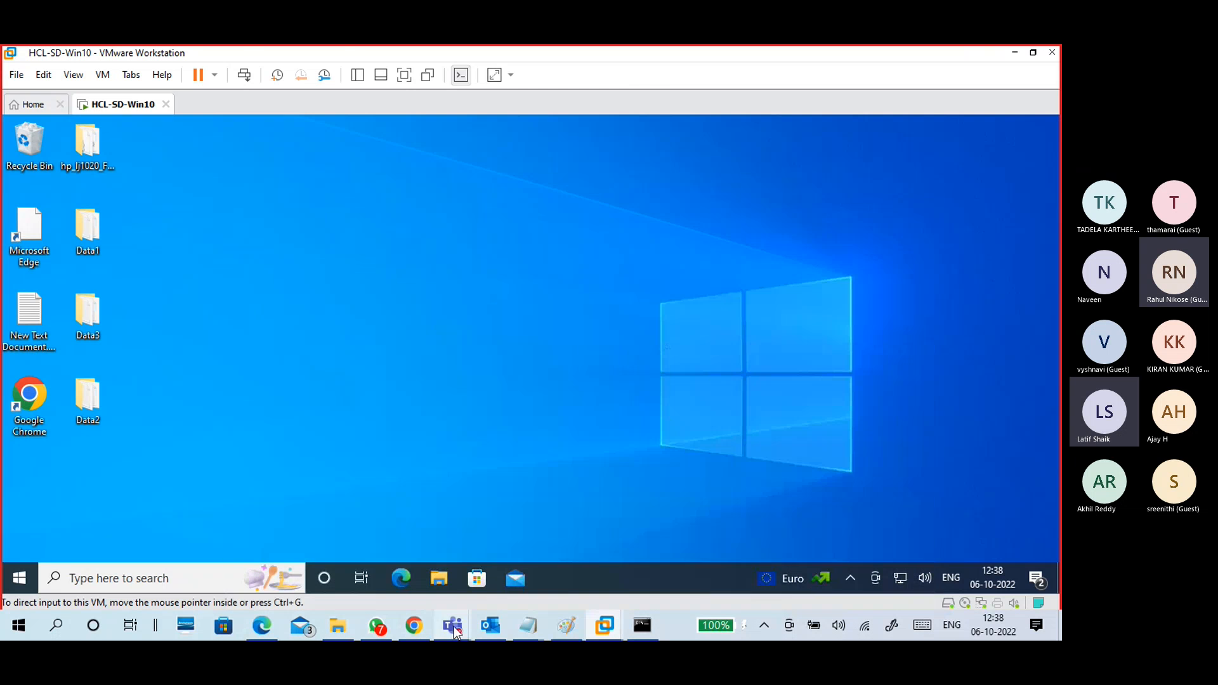
pyautogui.click(421, 627)
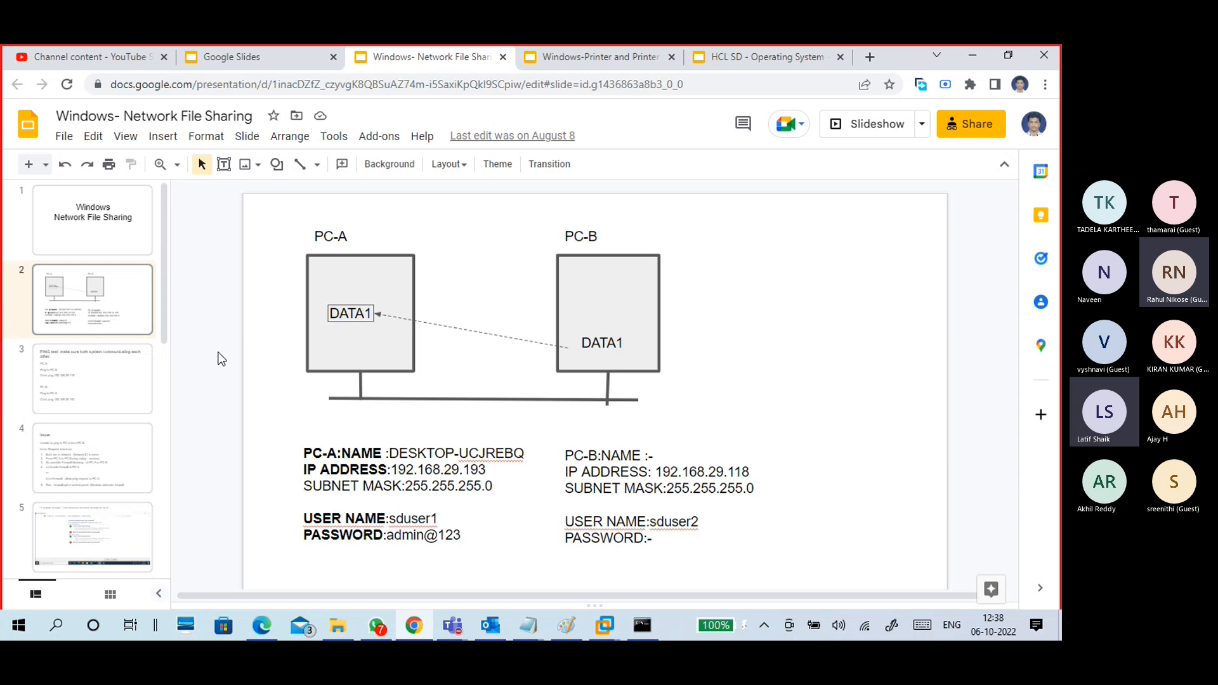
# Step: Step through the slides to slide 3, showing ping commands to 192.168.29.118 and 192.168.29.193
pyautogui.press('Down')
pyautogui.press('Down')
pyautogui.press('Down')
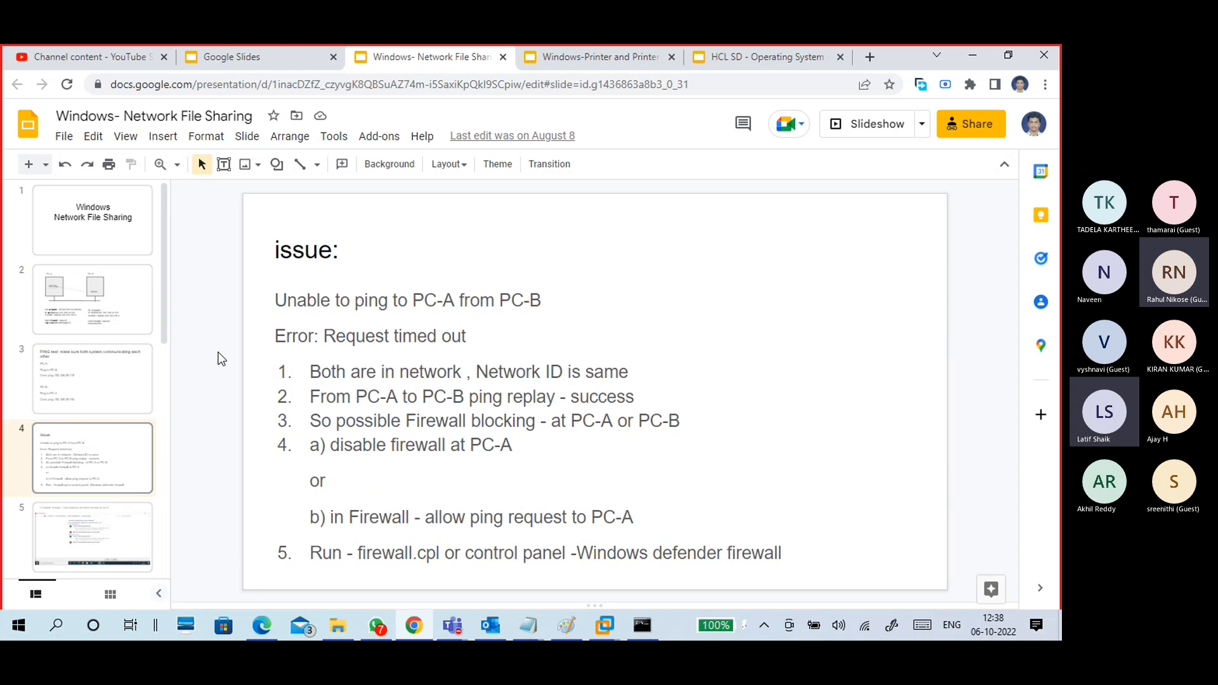
pyautogui.press('Up')
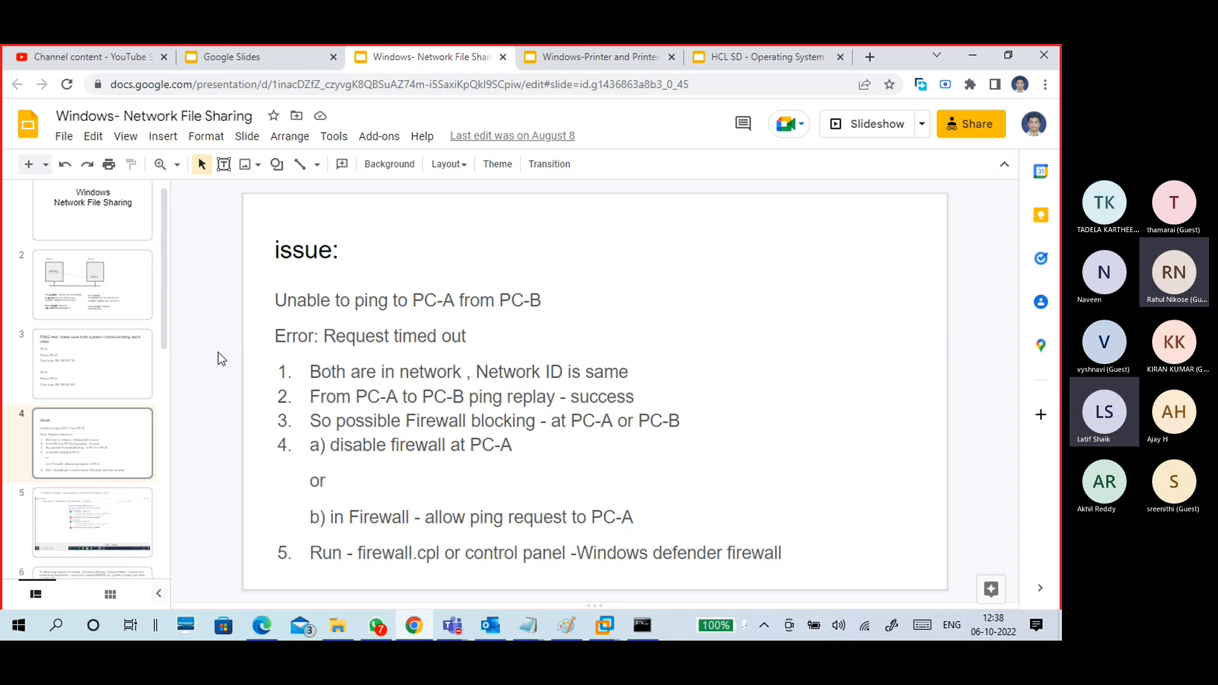
pyautogui.press('Up')
pyautogui.press('Up')
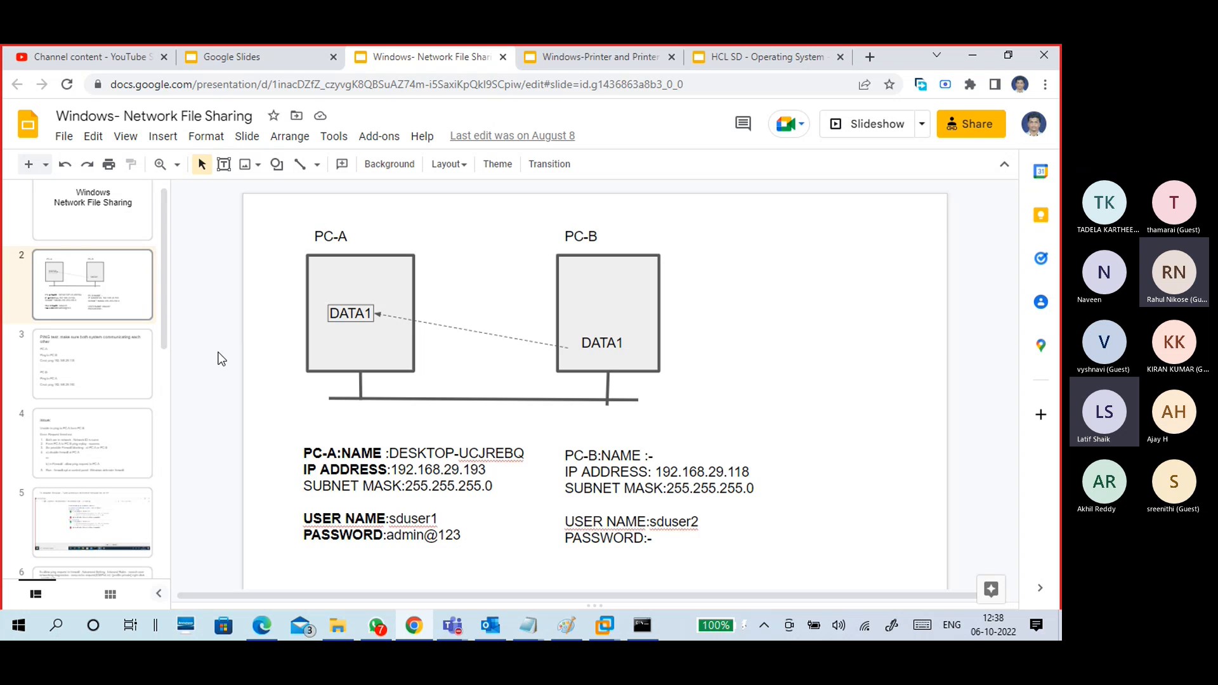
pyautogui.press('Down')
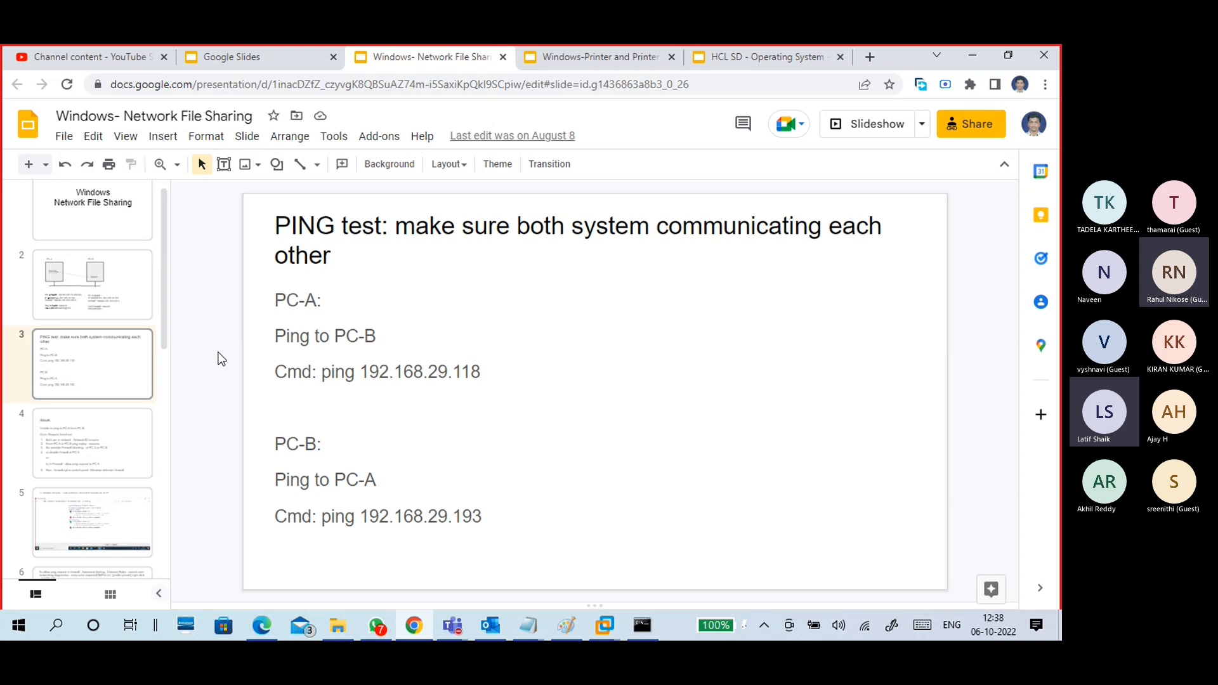
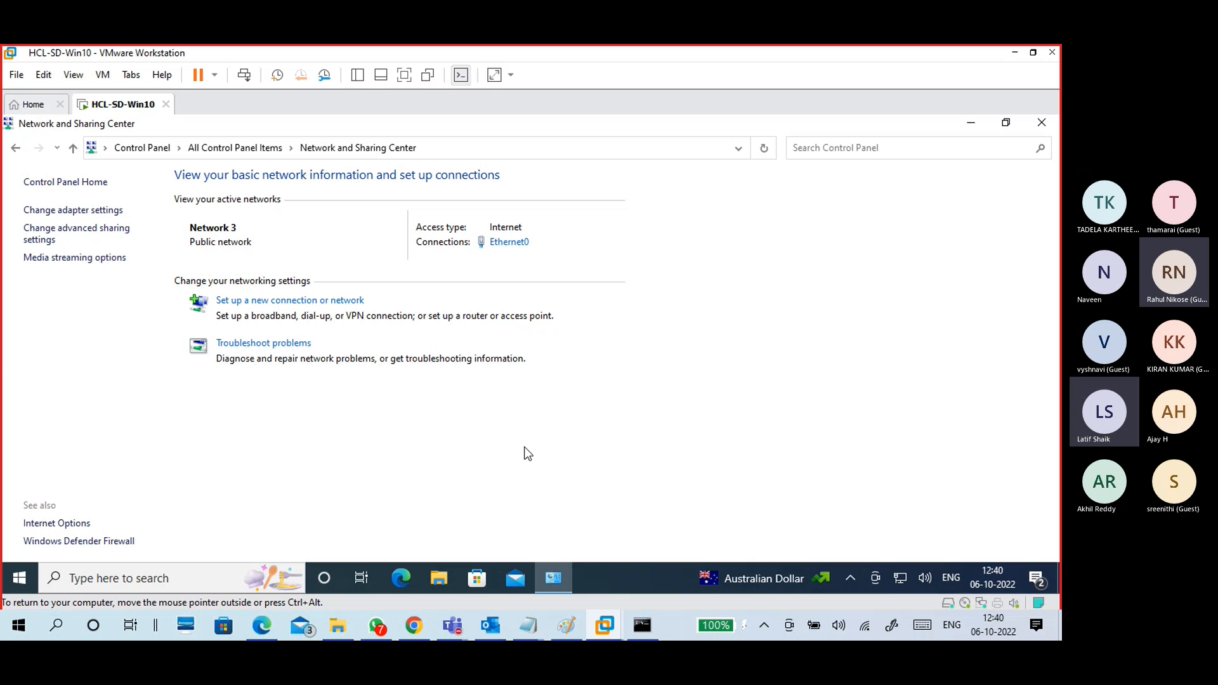
# Step: Glance at the Paint network diagram, then open the VM's advanced sharing settings
pyautogui.click(566, 626)
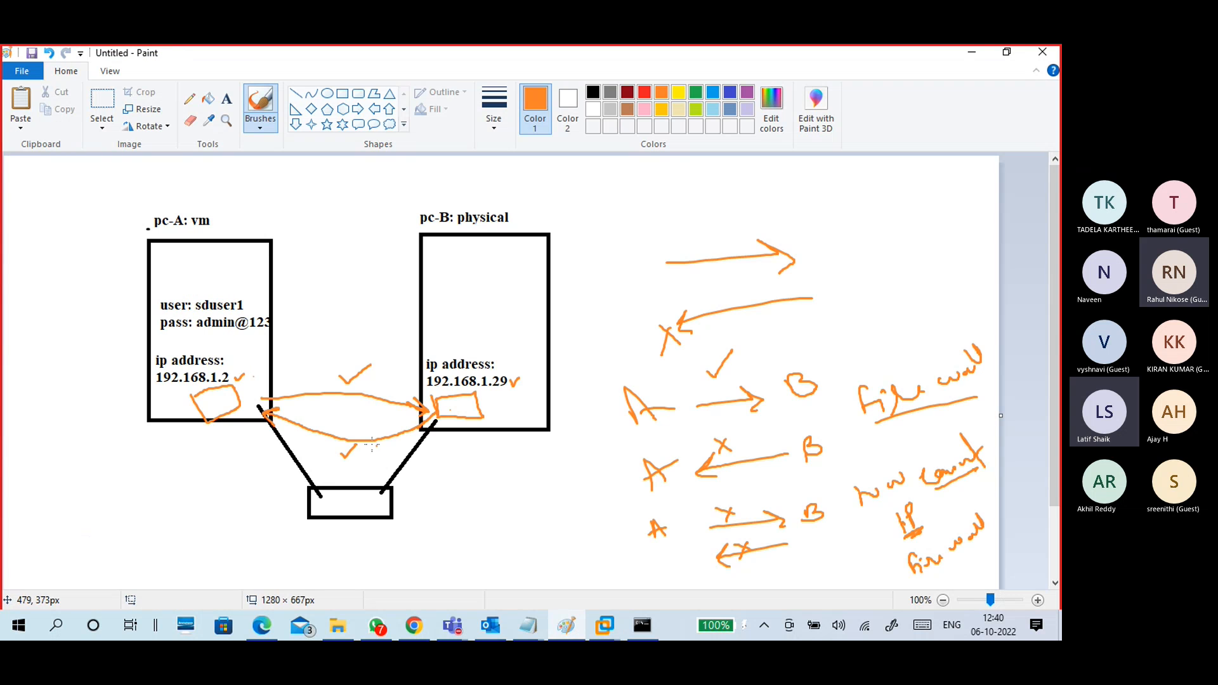
pyautogui.click(972, 52)
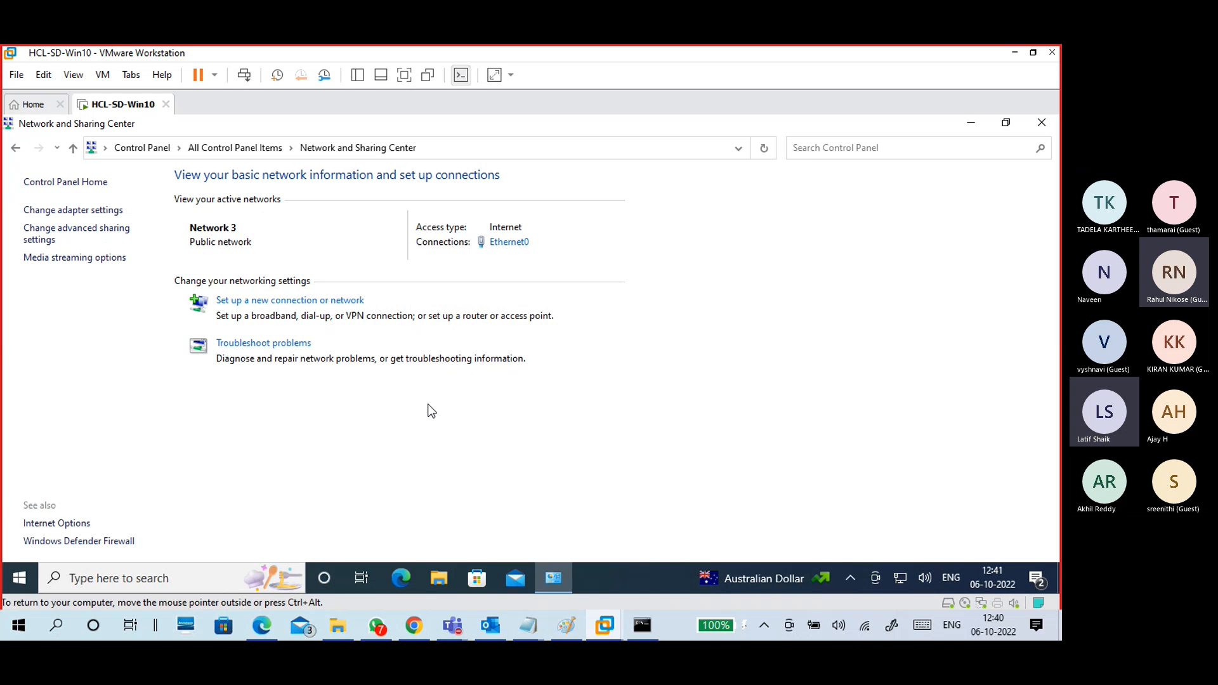
pyautogui.click(94, 233)
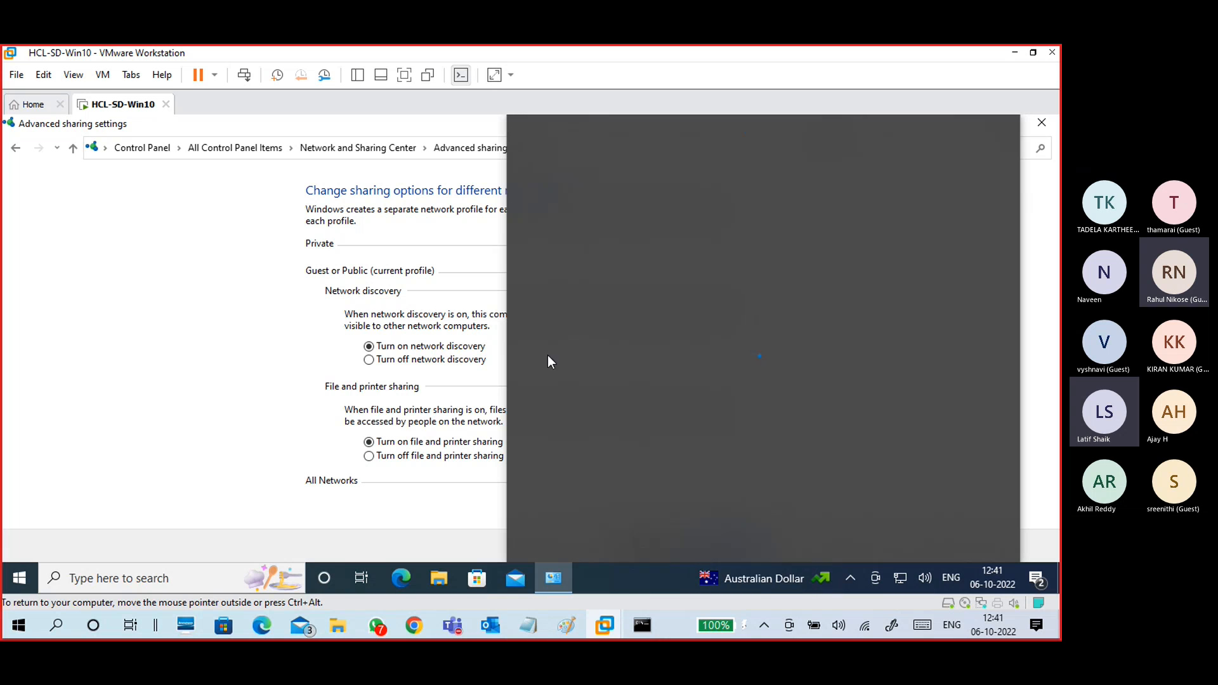
# Step: Toggle the search panel's open-on-hover option from the VM taskbar menu
pyautogui.rightClick(755, 581)
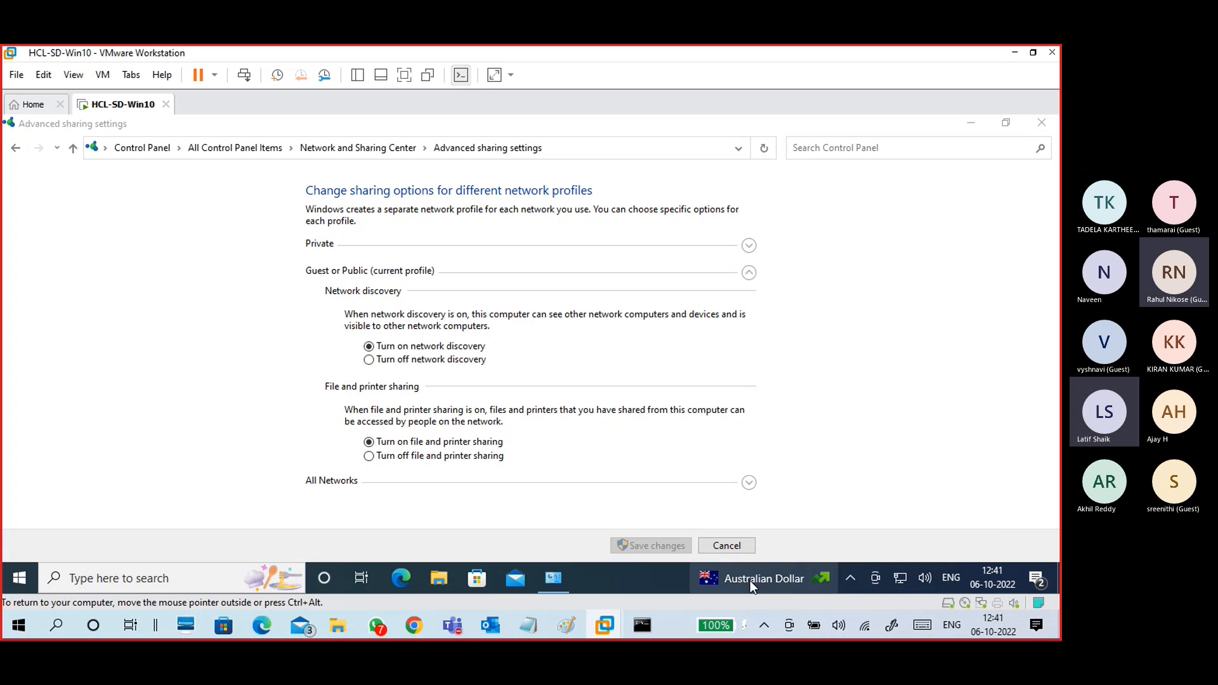
pyautogui.rightClick(750, 580)
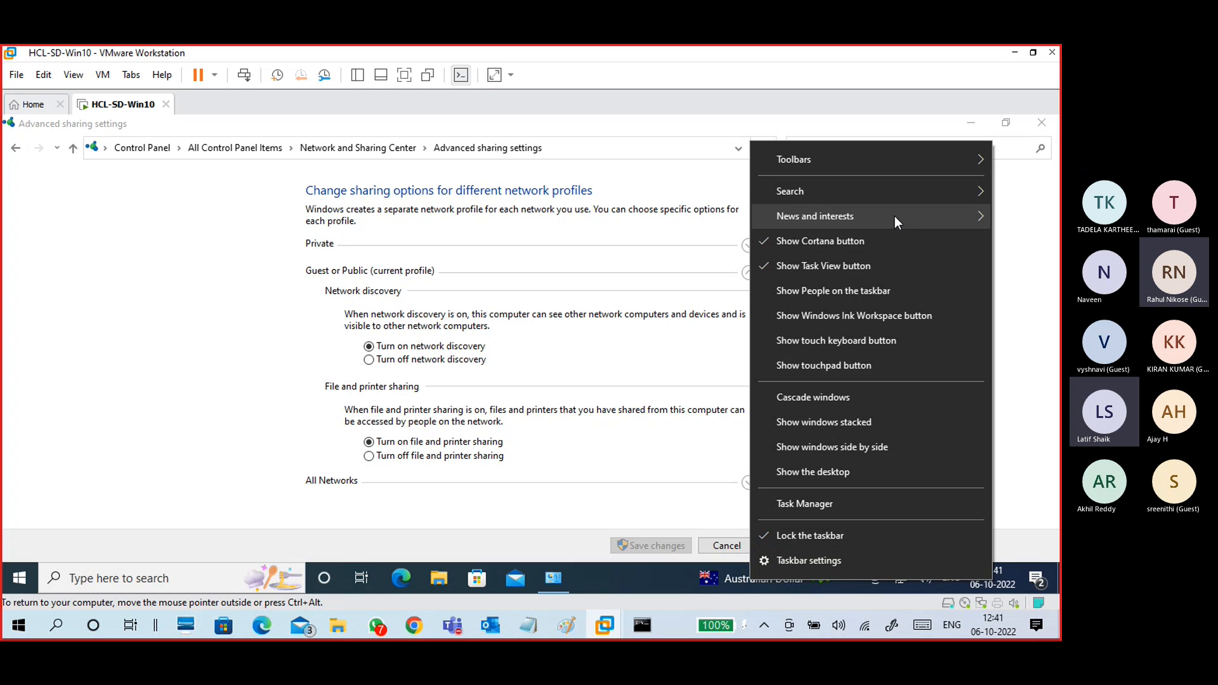
pyautogui.moveTo(895, 216)
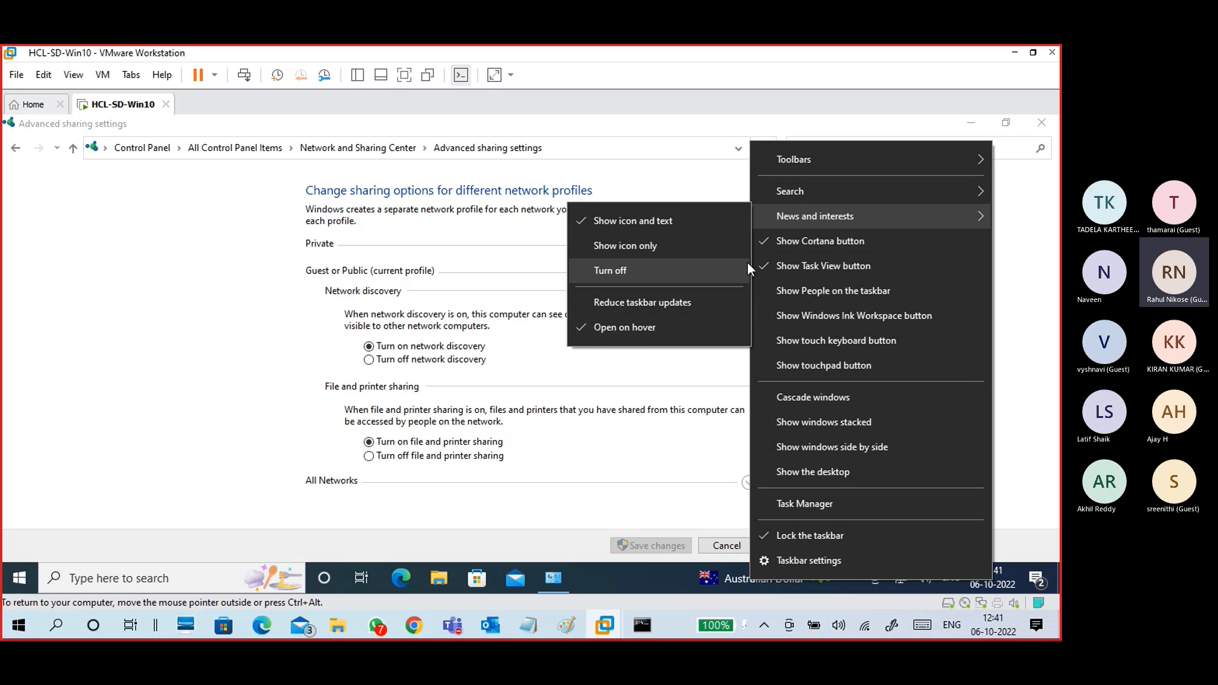
pyautogui.moveTo(798, 193)
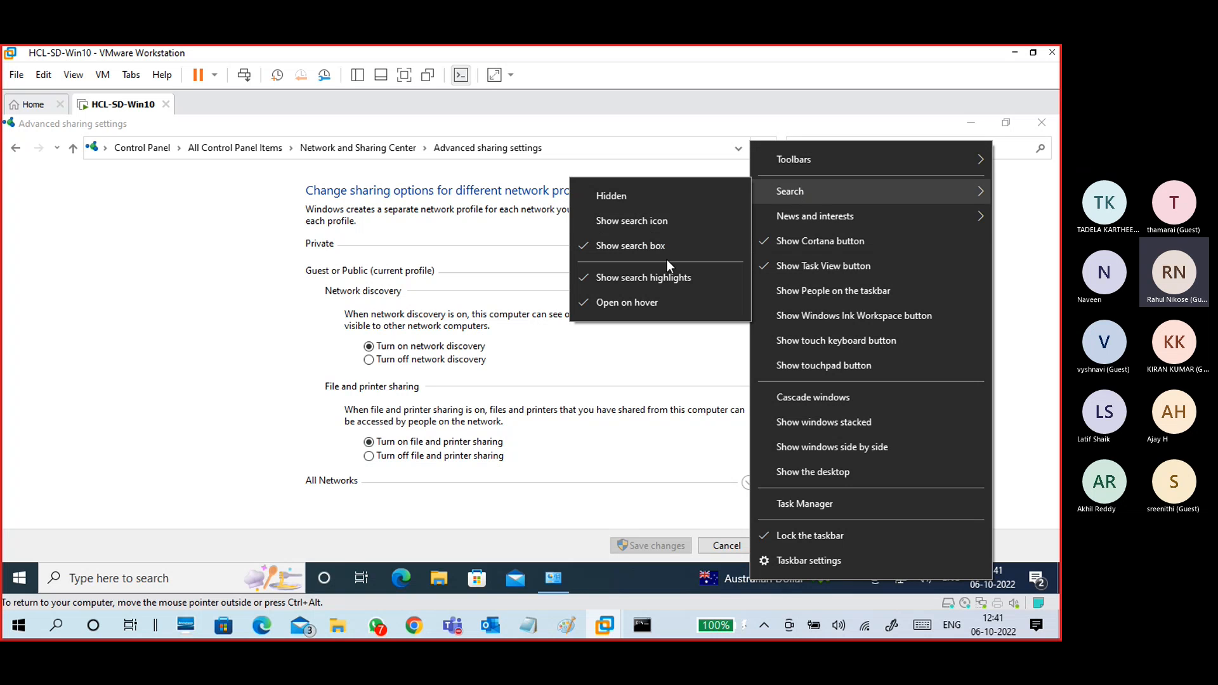
pyautogui.click(650, 306)
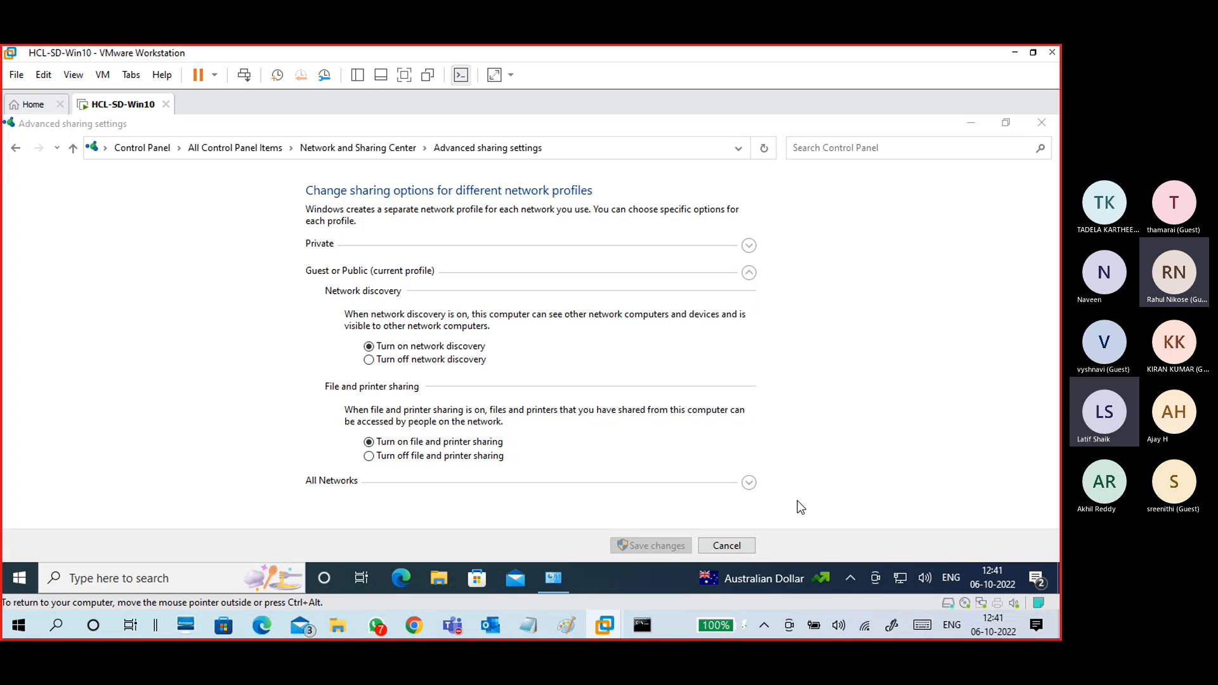
# Step: Turn on the Windows Ink Workspace button on the VM taskbar
pyautogui.rightClick(785, 579)
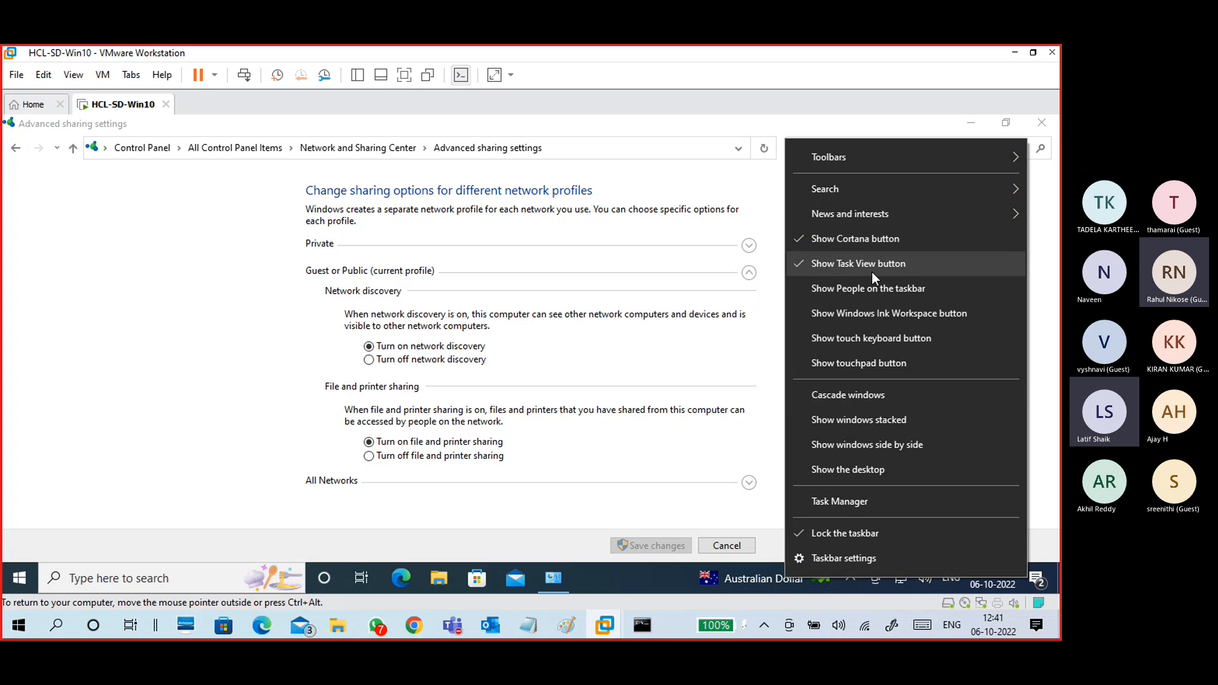
pyautogui.click(892, 313)
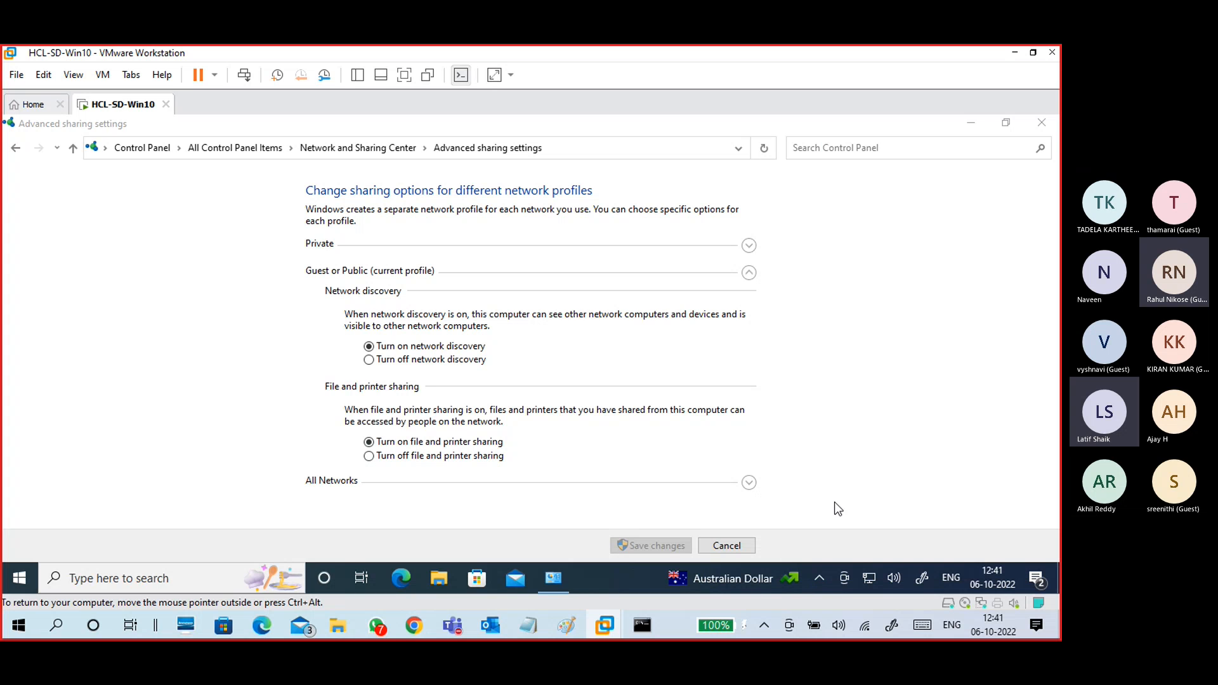
pyautogui.rightClick(779, 579)
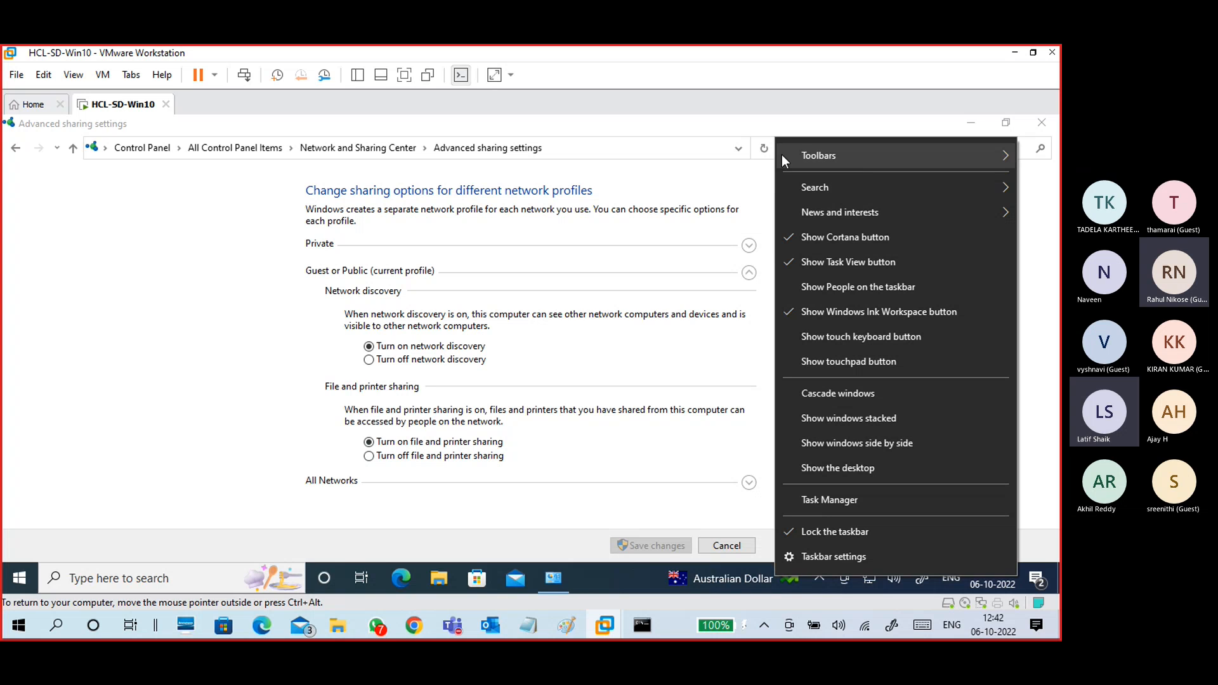
pyautogui.moveTo(832, 149)
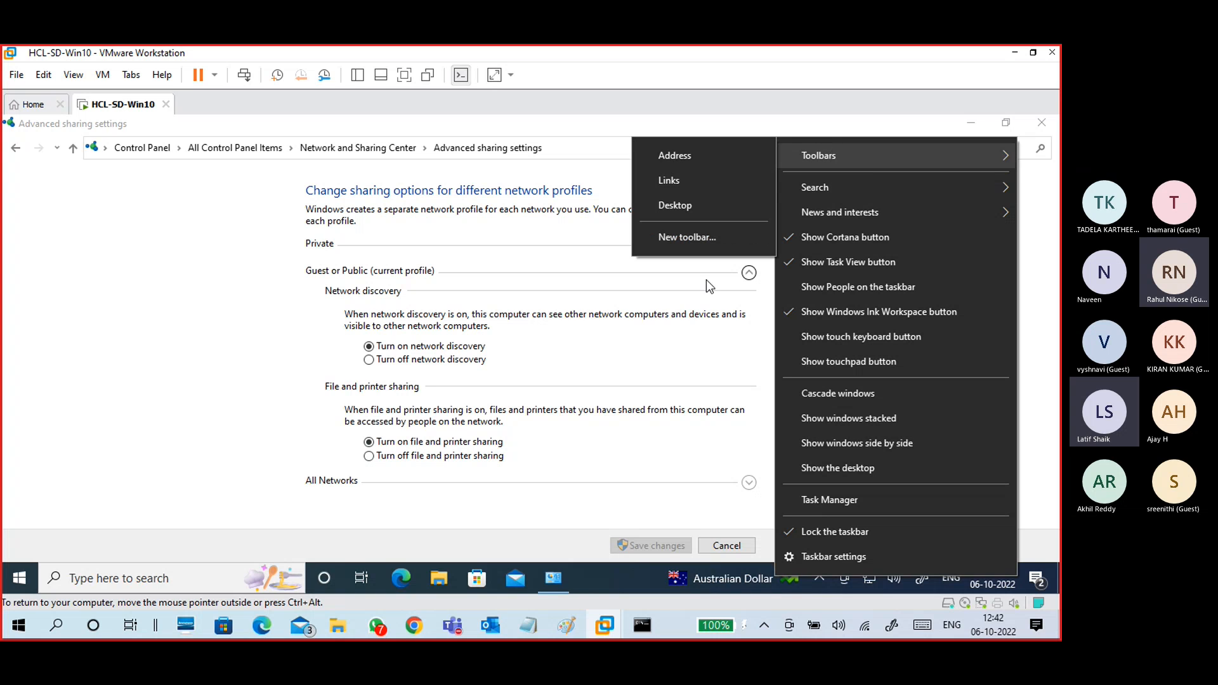
pyautogui.click(314, 367)
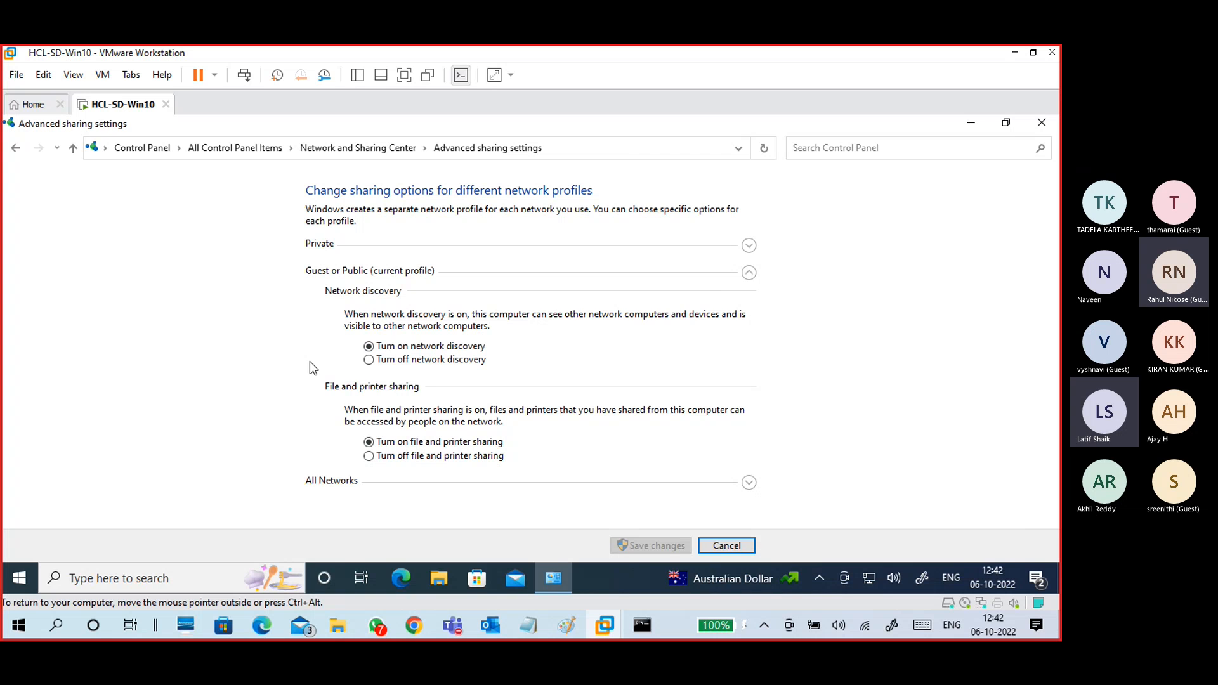
pyautogui.rightClick(711, 581)
pyautogui.click(689, 580)
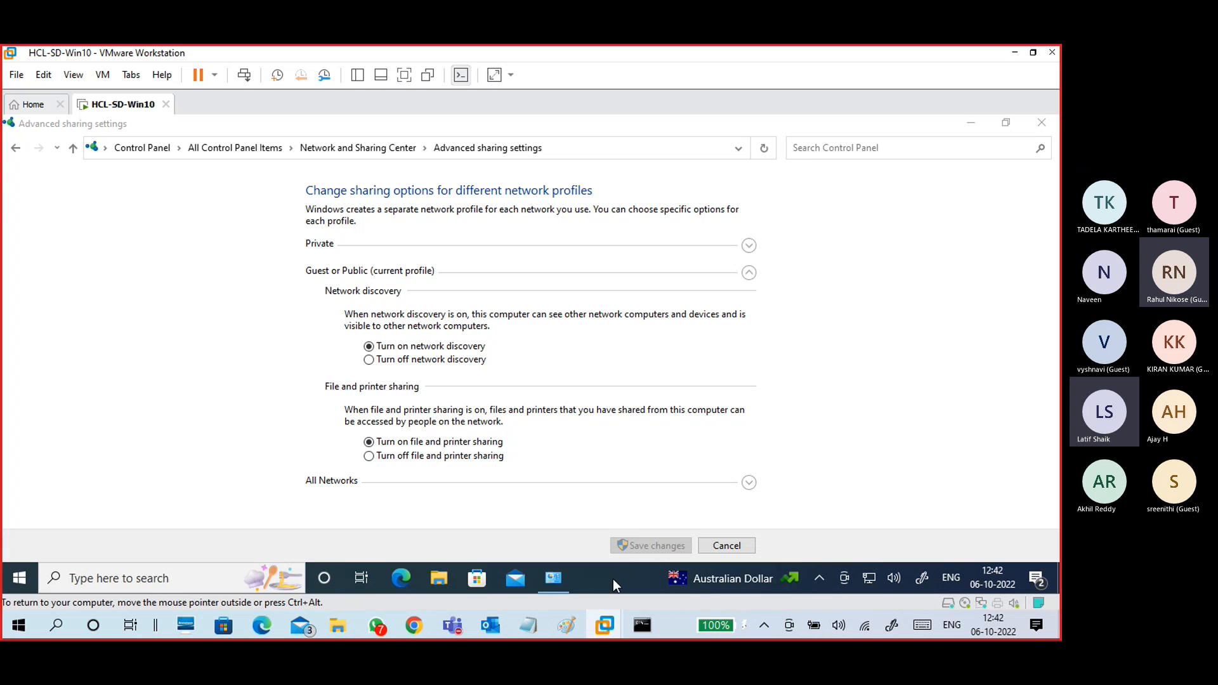
# Step: Minimize the Teams meeting window, then check the Paint diagram and hide it again
pyautogui.click(230, 375)
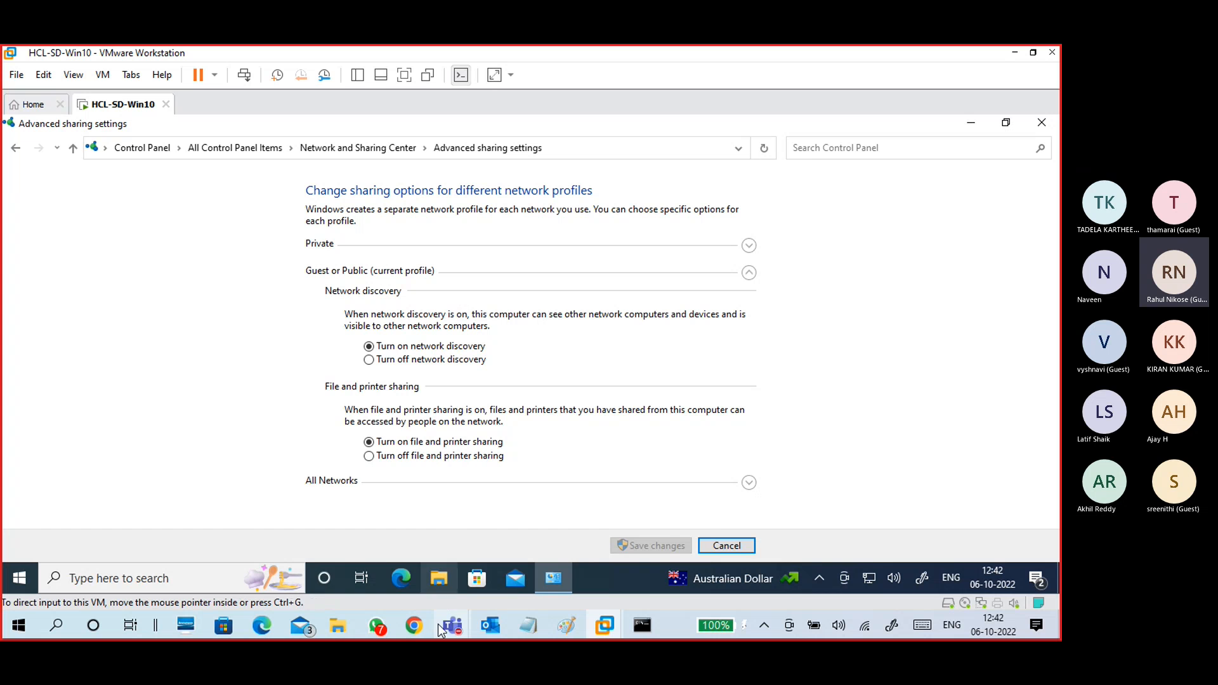
pyautogui.moveTo(452, 628)
pyautogui.click(439, 574)
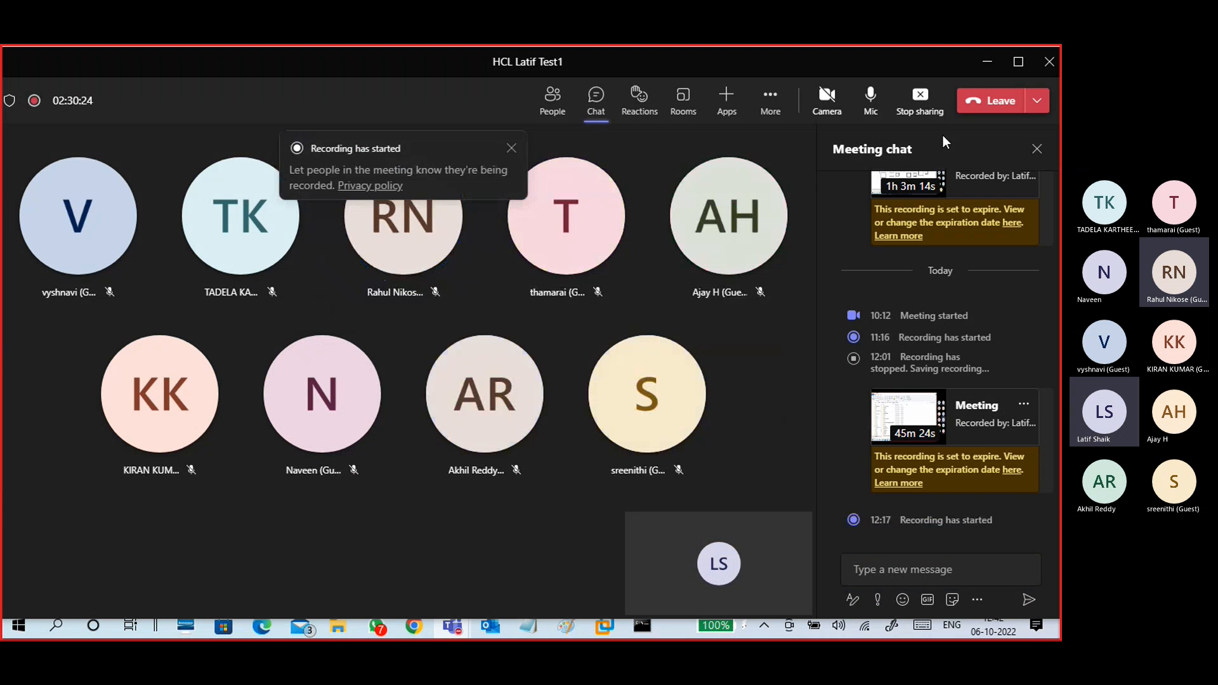
pyautogui.click(987, 62)
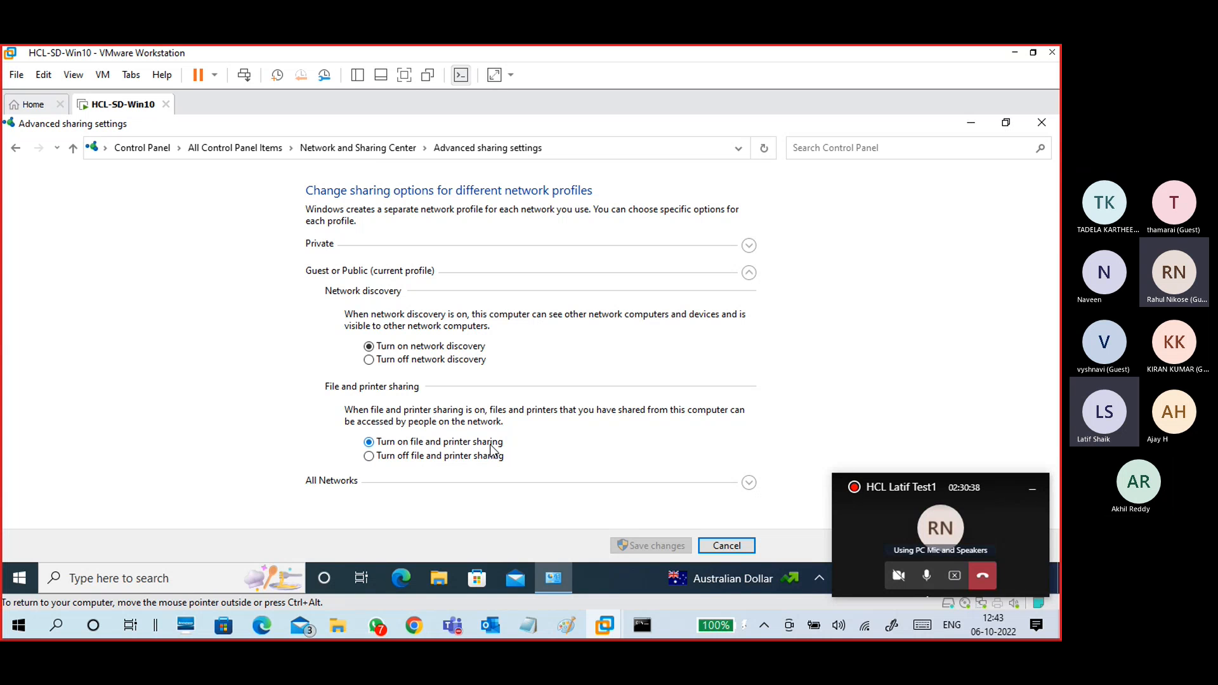
pyautogui.click(567, 625)
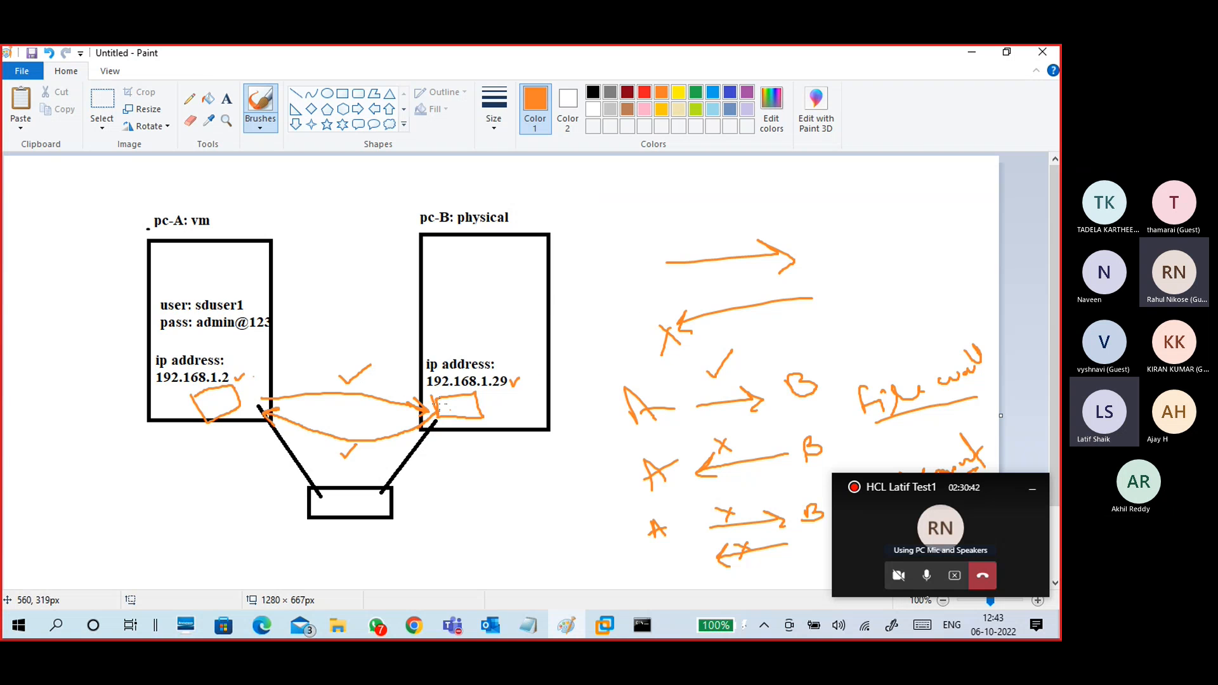
pyautogui.click(970, 53)
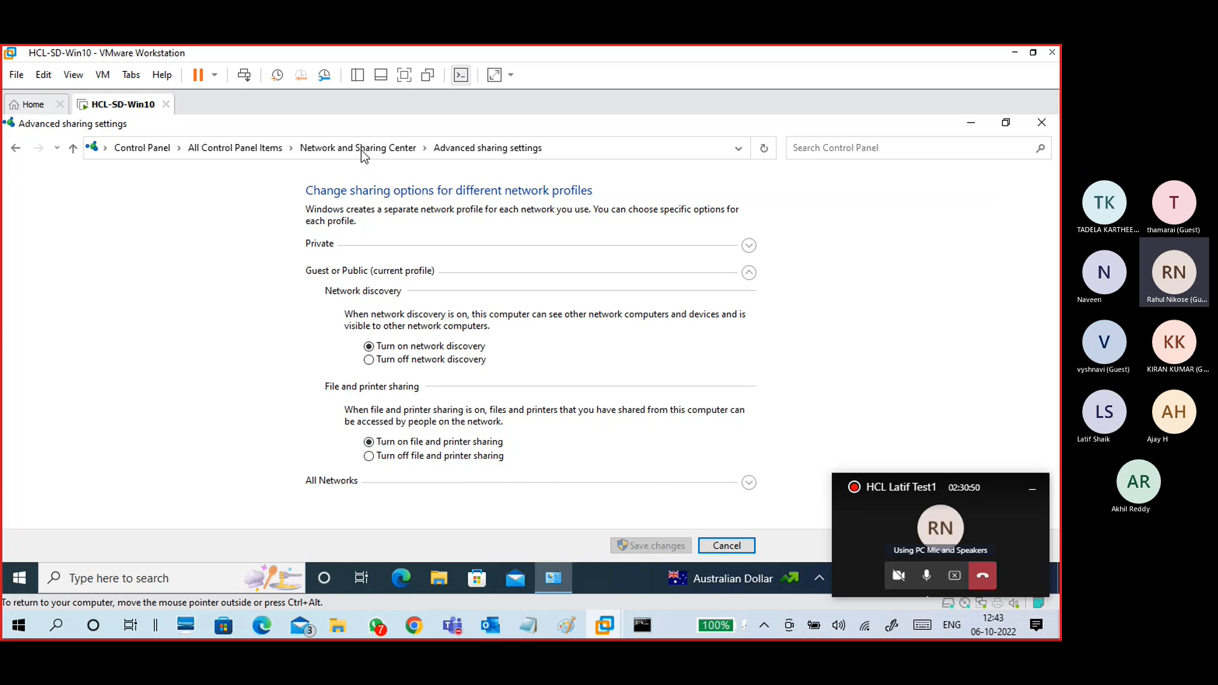
# Step: Go from Control Panel through Network and Internet and Network and Sharing Center to Advanced sharing settings
pyautogui.click(154, 149)
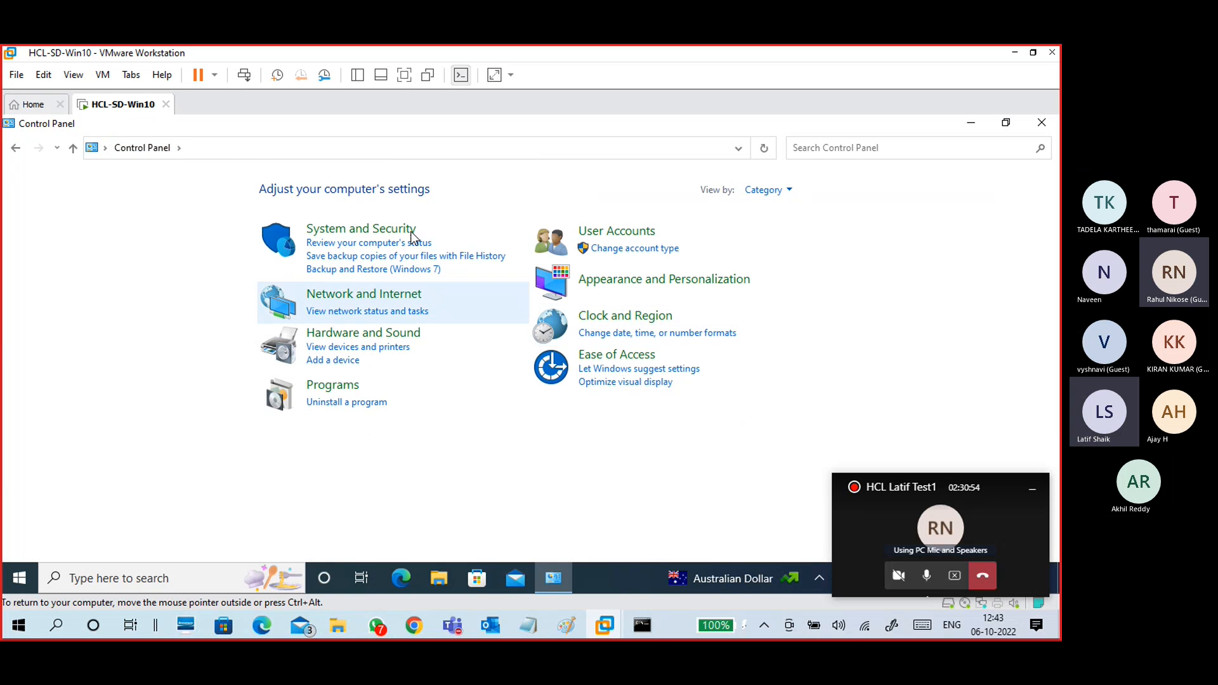
pyautogui.click(363, 297)
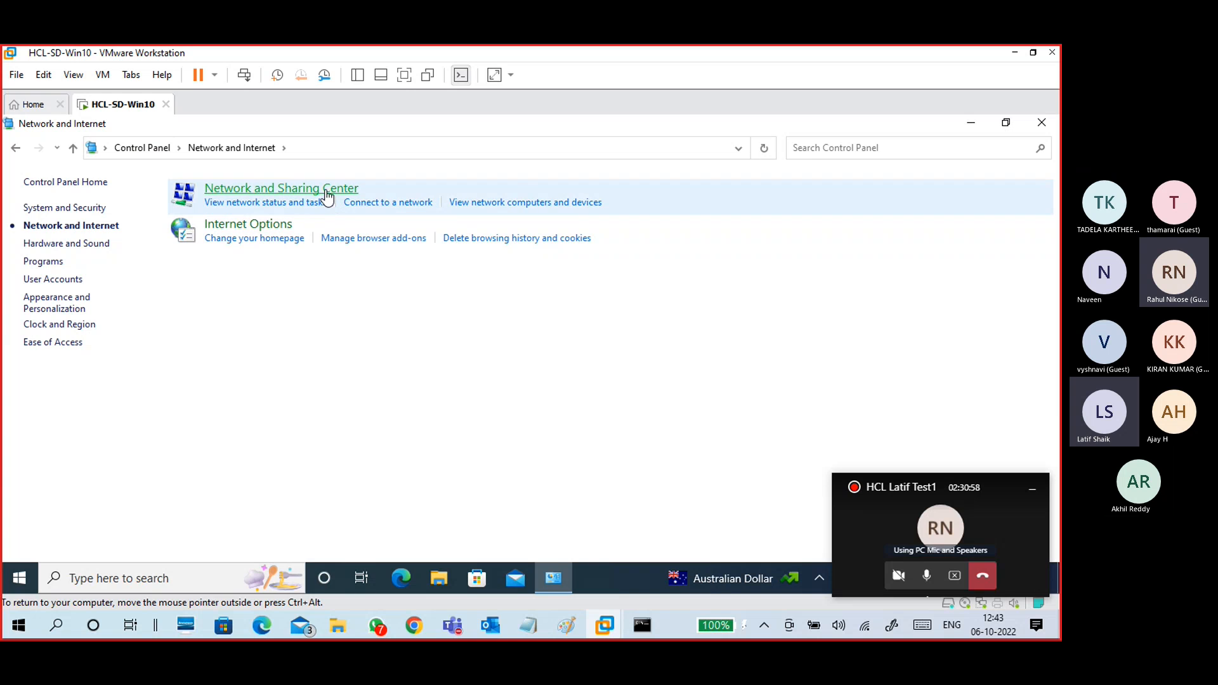
pyautogui.click(327, 192)
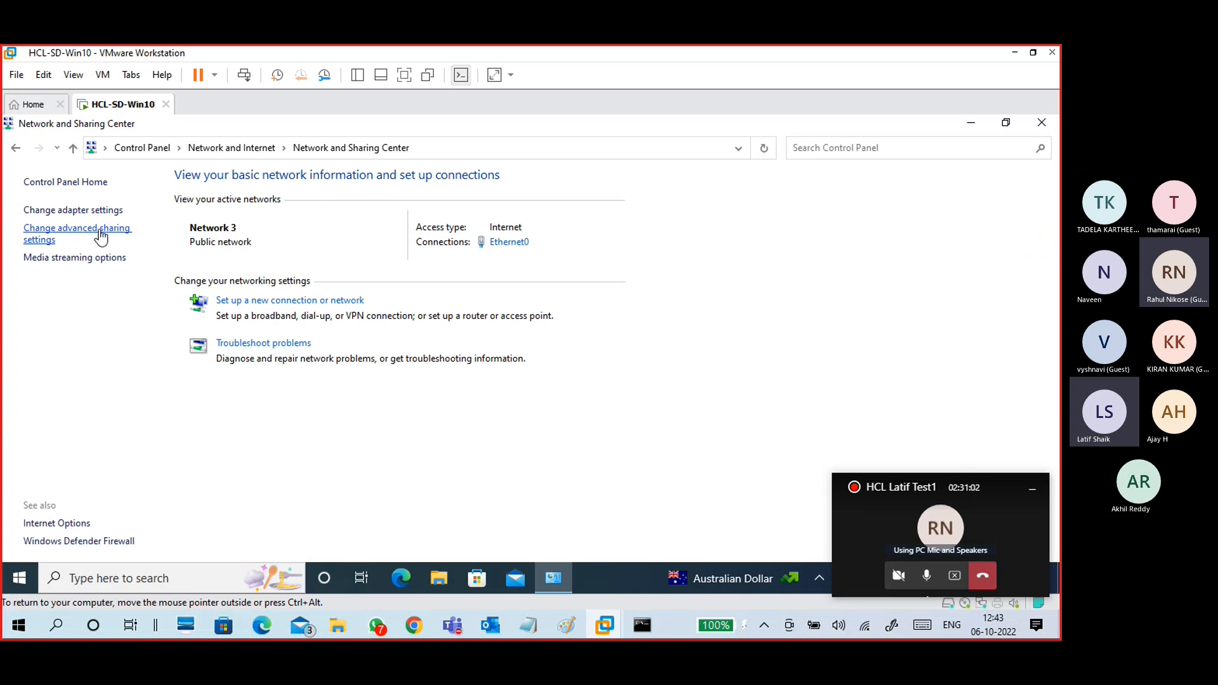
pyautogui.click(100, 236)
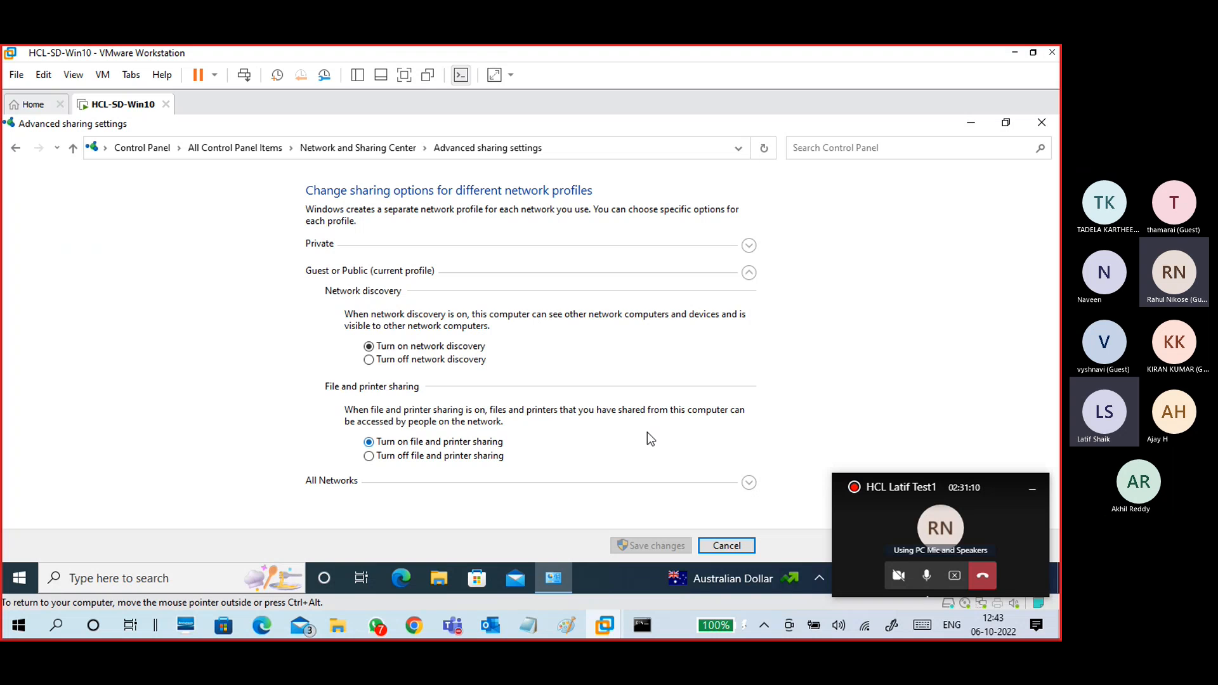
# Step: Expand the Private, Guest or Public, and All Networks profiles, then switch to the Paint diagram
pyautogui.click(749, 245)
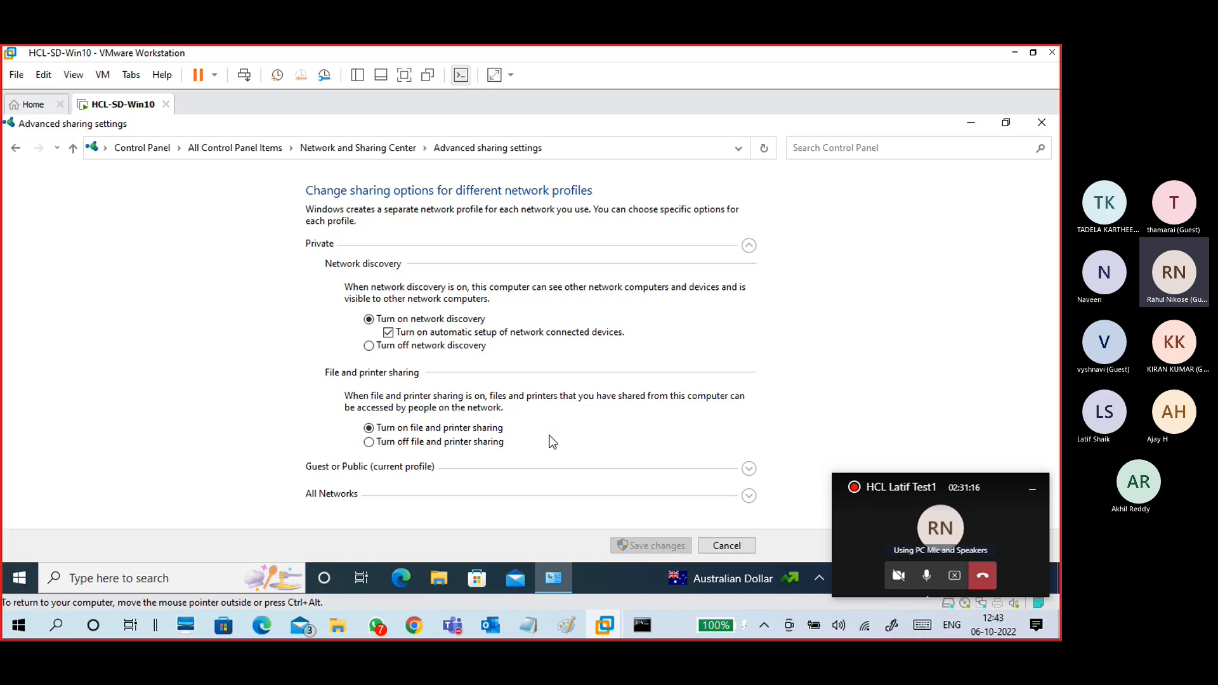
pyautogui.click(747, 470)
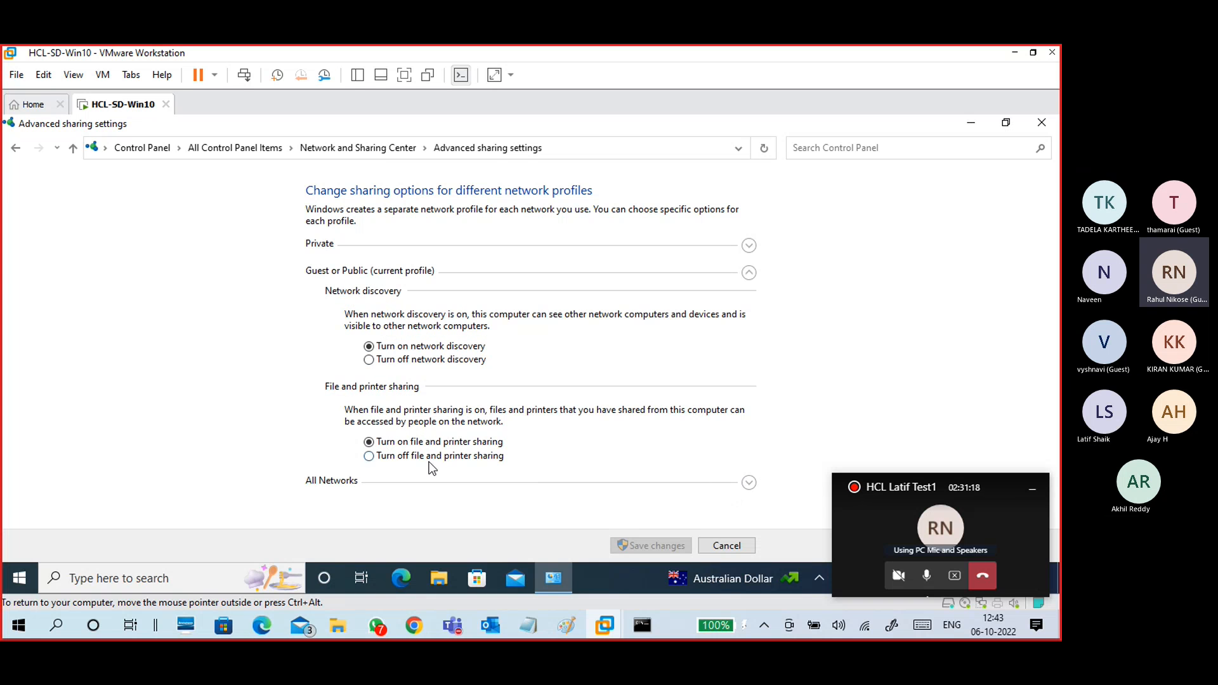
pyautogui.click(748, 483)
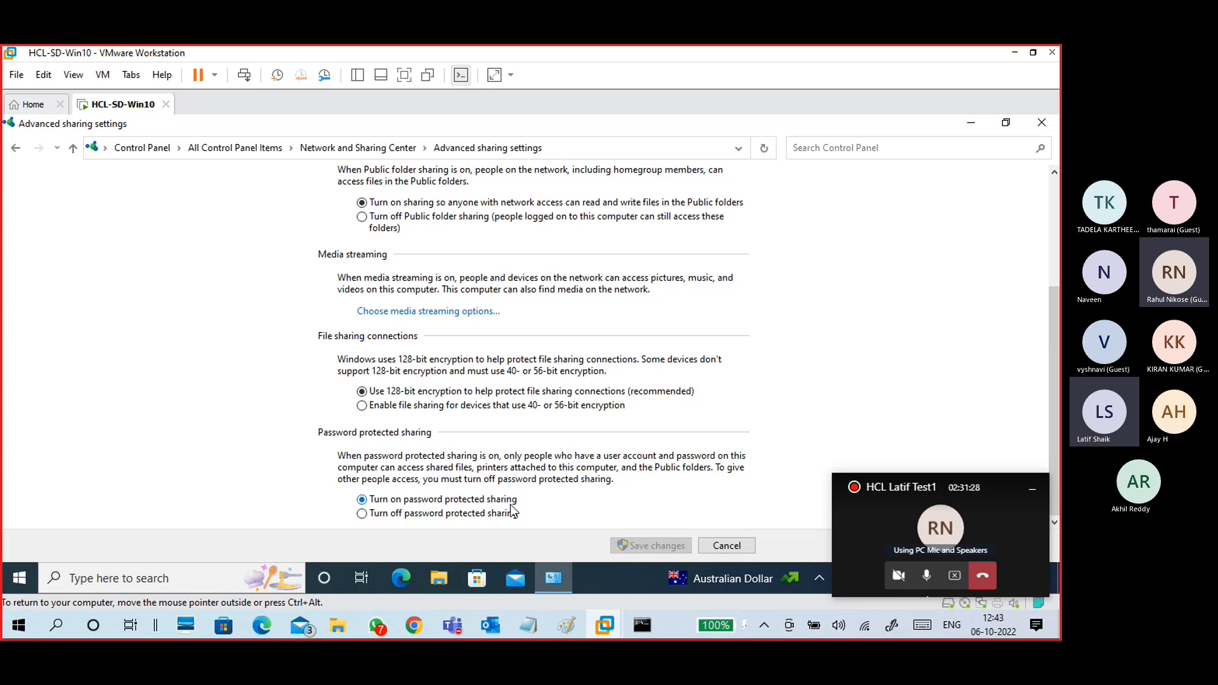
pyautogui.click(575, 627)
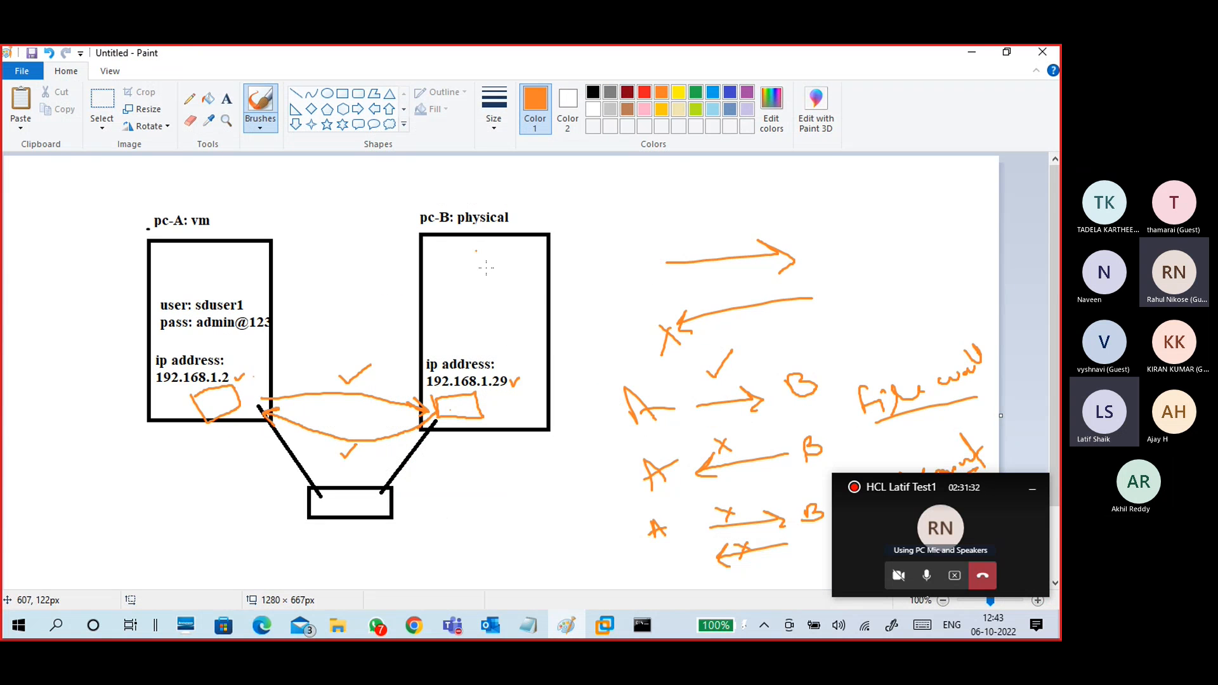
# Step: Draw a pc-B file box with an orange arrow to a P box in pc-A, underline the password, and hide Paint
pyautogui.moveTo(527, 293); pyautogui.dragTo(556, 282)
pyautogui.moveTo(457, 289)
pyautogui.mouseDown()
pyautogui.moveTo(260, 269)
pyautogui.moveTo(278, 257)
pyautogui.moveTo(279, 284)
pyautogui.mouseUp()
pyautogui.moveTo(200, 262)
pyautogui.mouseDown()
pyautogui.moveTo(202, 277)
pyautogui.moveTo(253, 249)
pyautogui.moveTo(209, 249)
pyautogui.moveTo(199, 269)
pyautogui.mouseUp()
pyautogui.moveTo(444, 278); pyautogui.dragTo(457, 306)
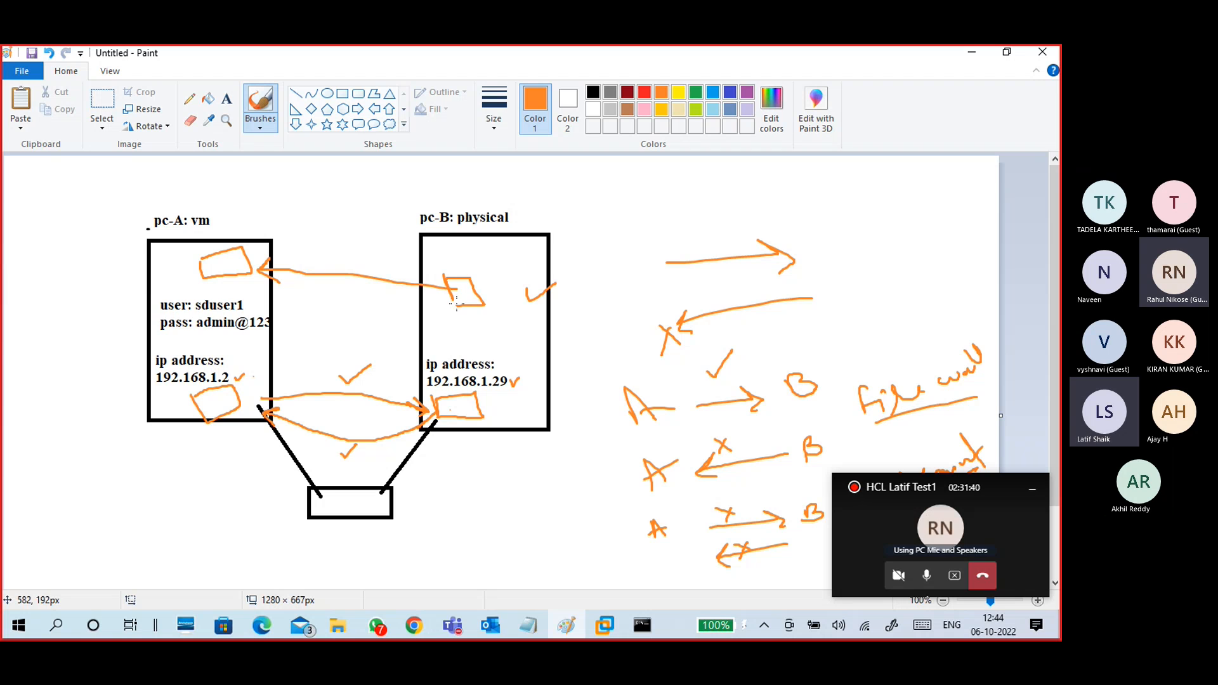
pyautogui.moveTo(216, 263); pyautogui.dragTo(221, 269)
pyautogui.moveTo(241, 332)
pyautogui.mouseDown()
pyautogui.moveTo(278, 329)
pyautogui.moveTo(313, 303)
pyautogui.mouseUp()
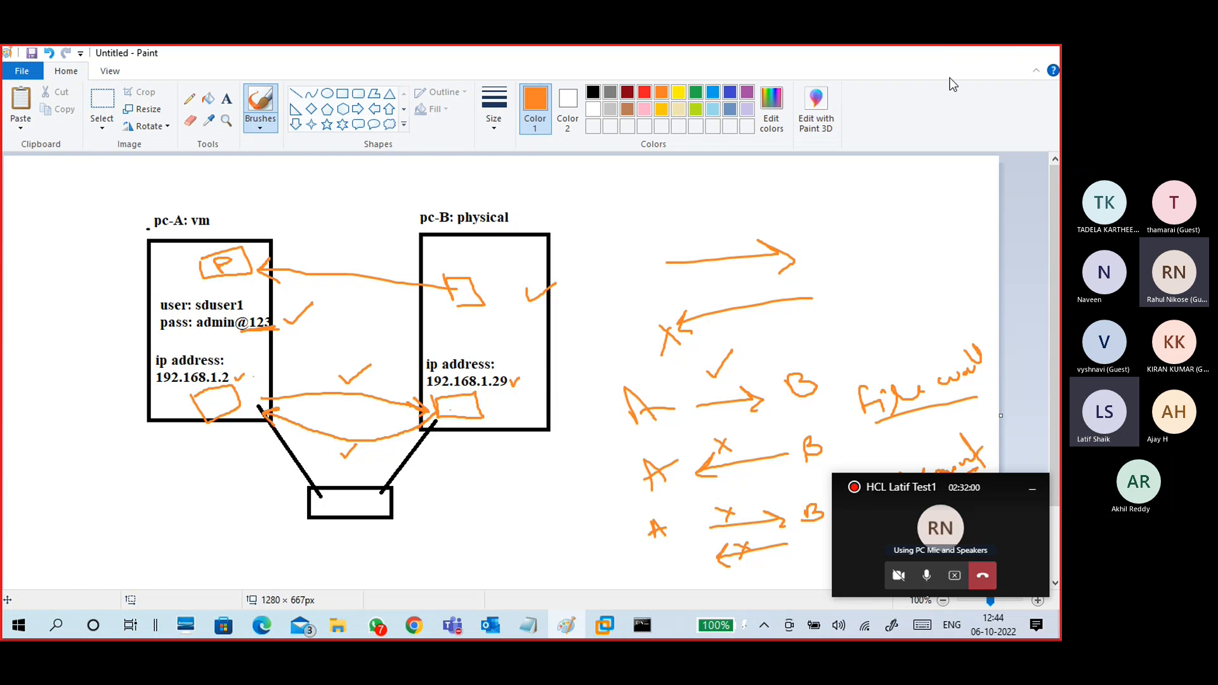
pyautogui.click(1015, 52)
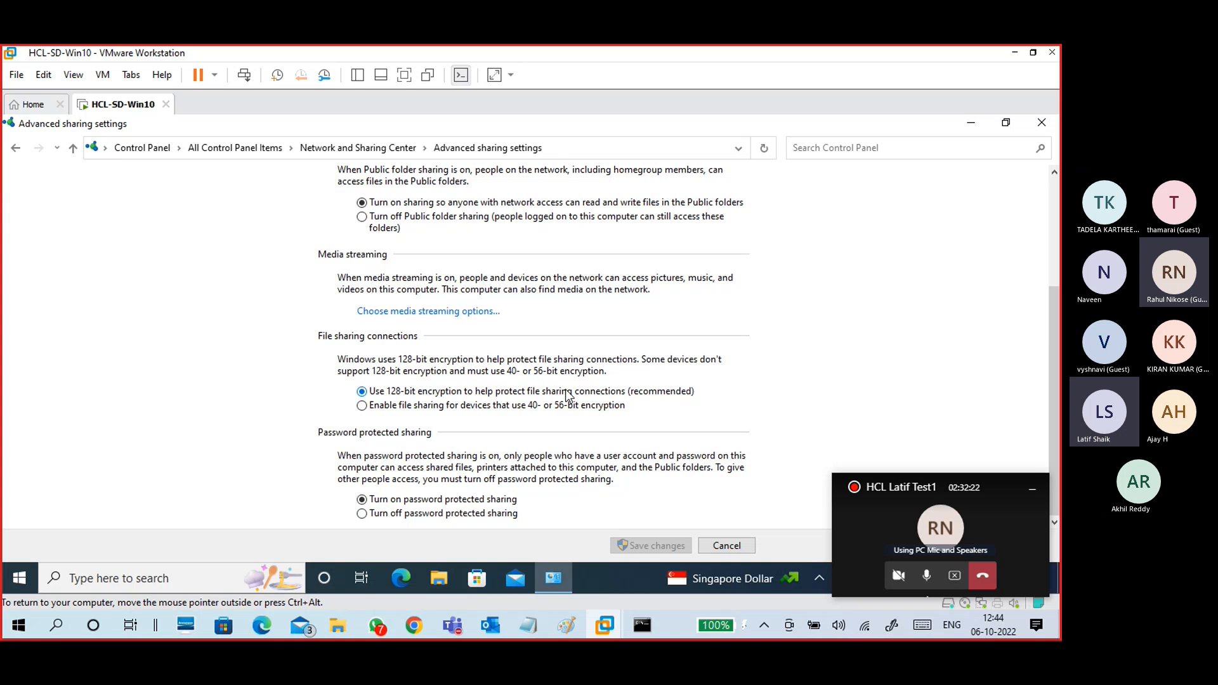
# Step: Review the All Networks options, cancel without saving, and close the Network and Sharing Center
pyautogui.scroll(5, 566, 394)
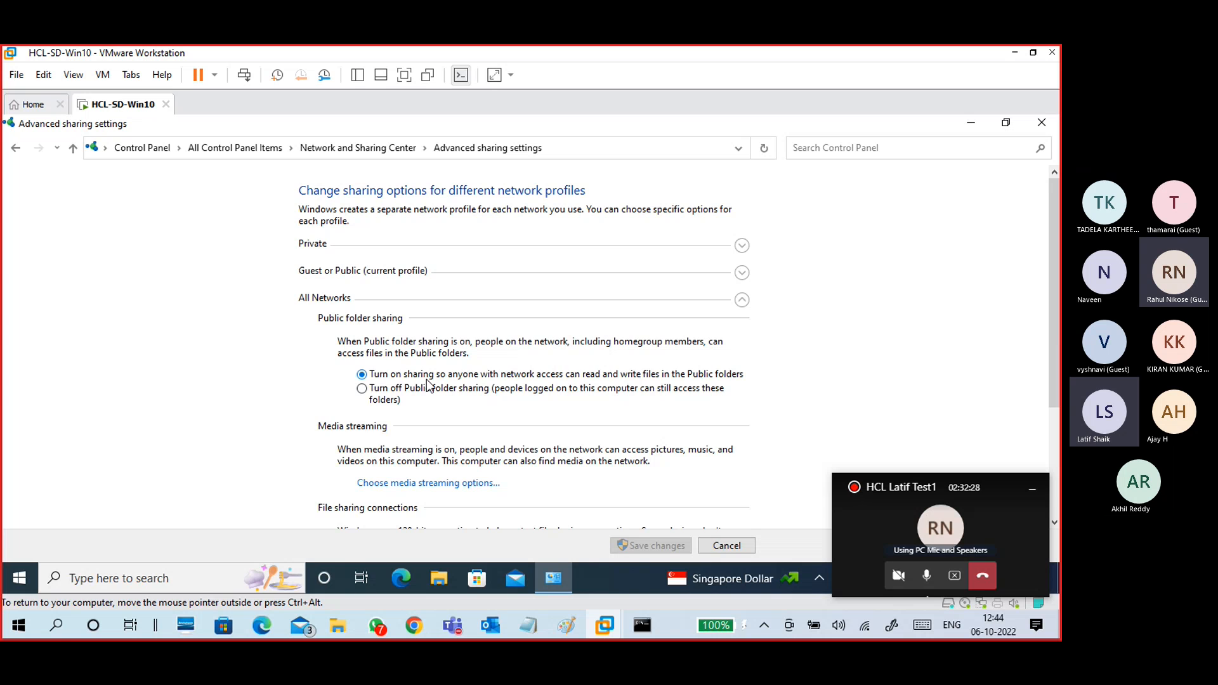
pyautogui.scroll(-2, 500, 444)
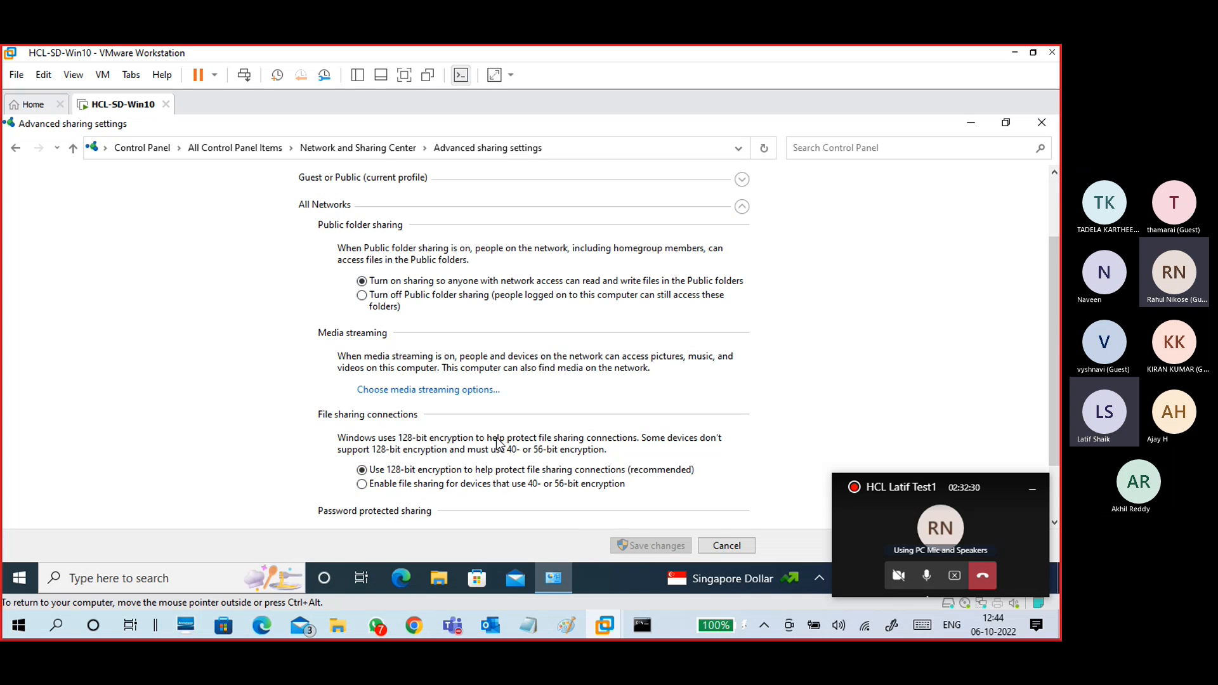
pyautogui.scroll(2, 498, 438)
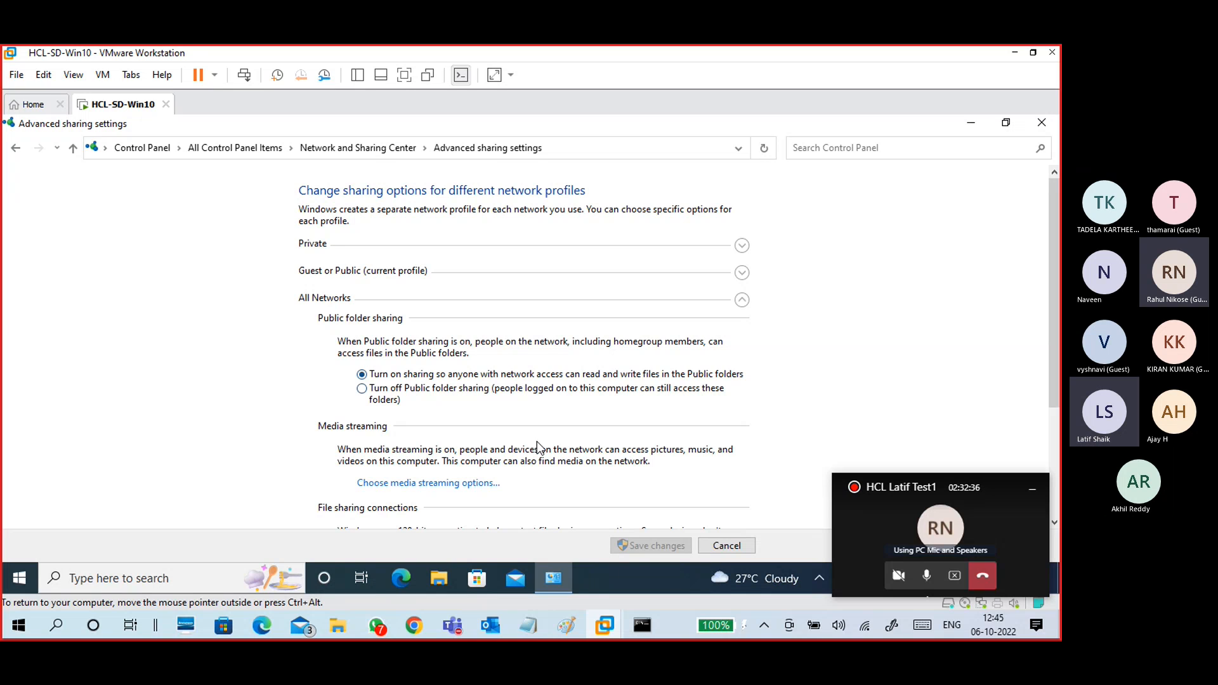
pyautogui.click(716, 549)
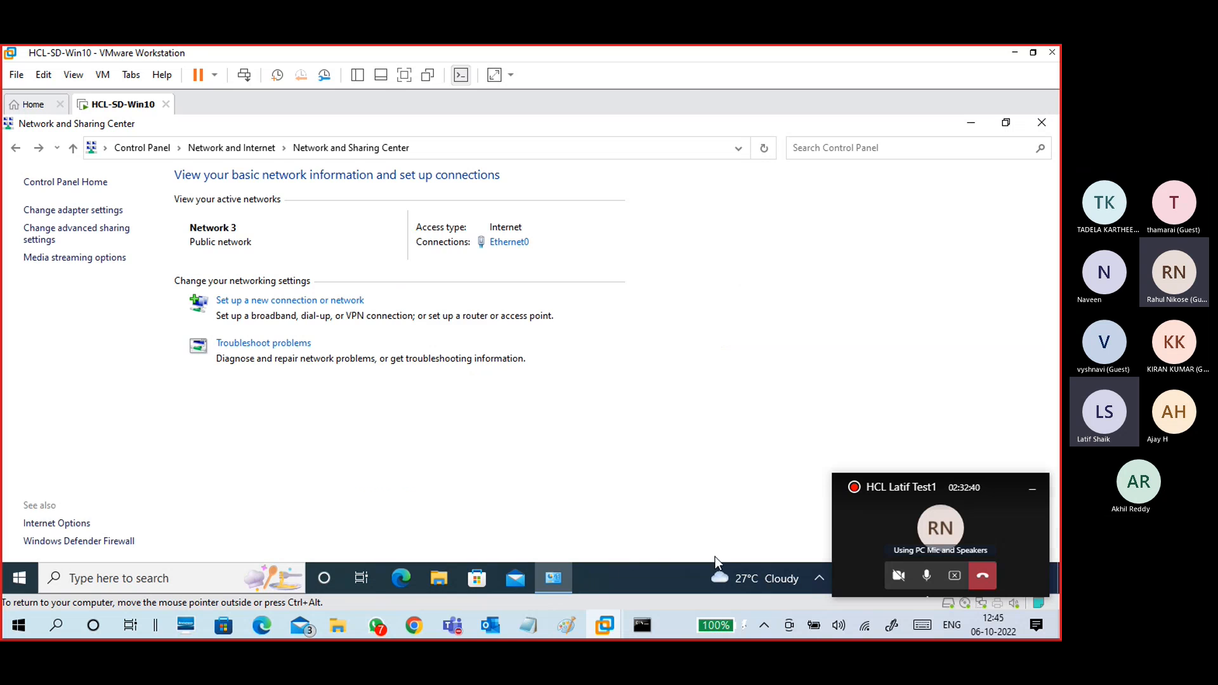
pyautogui.click(1044, 122)
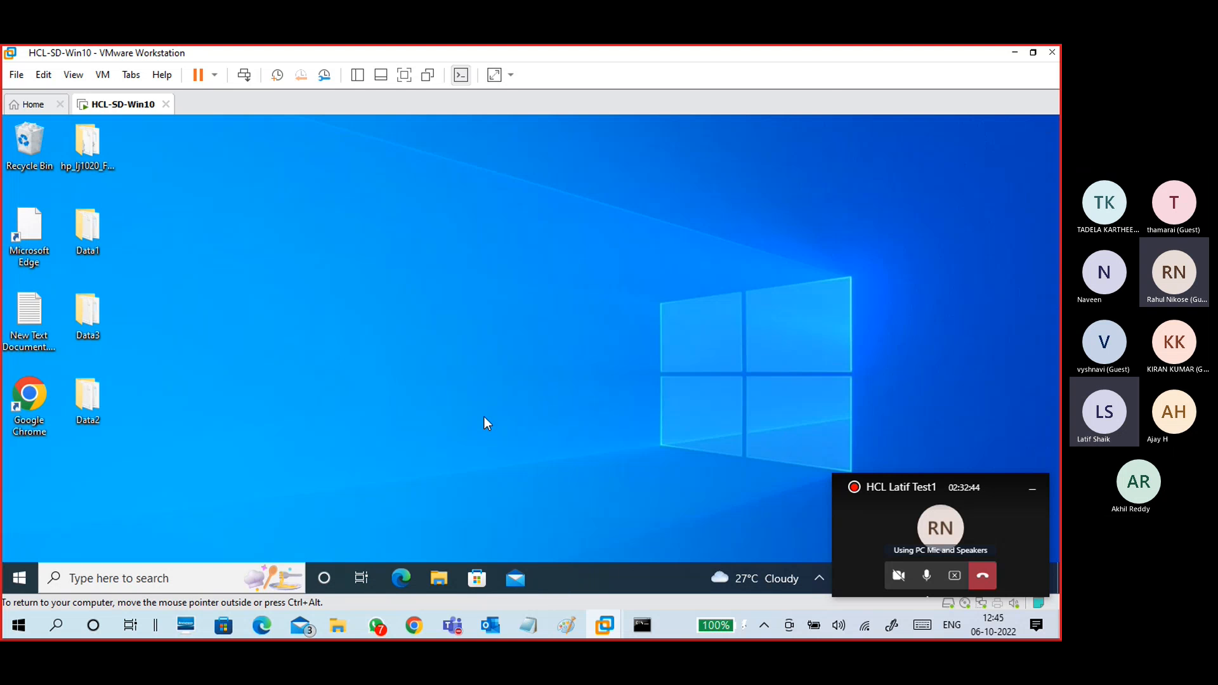
# Step: Hide the call window, review the sharing steps in the slides, and return to the VM
pyautogui.click(1033, 489)
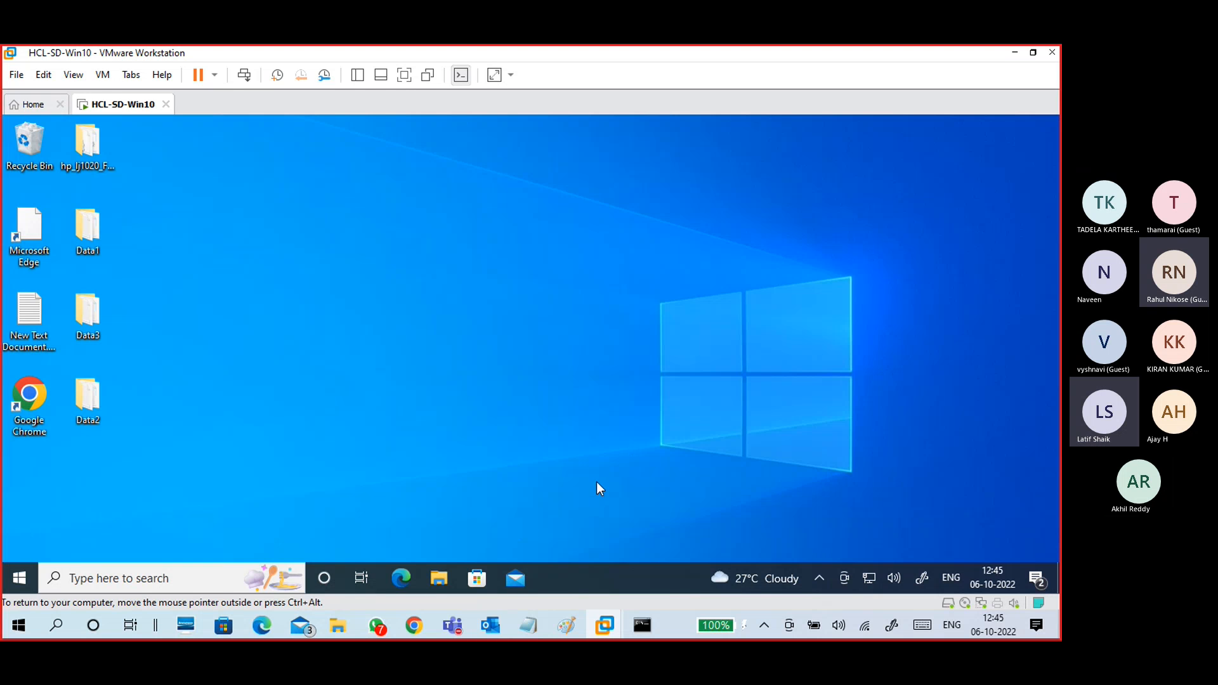
pyautogui.click(24, 576)
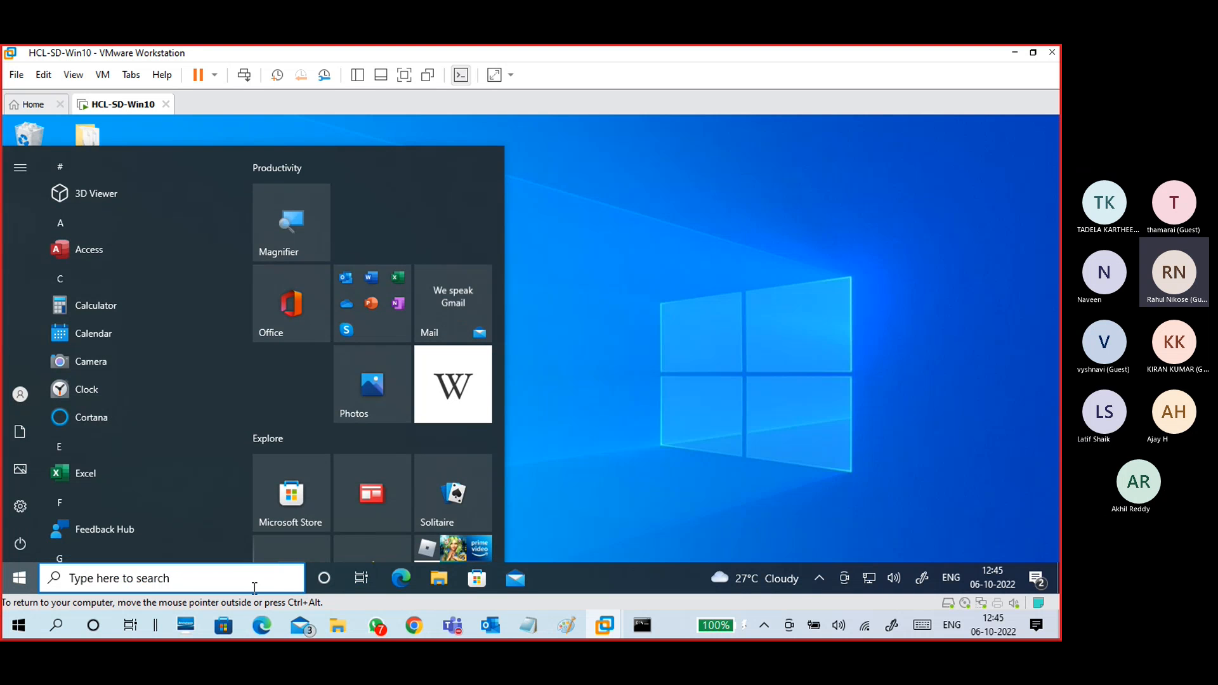
pyautogui.click(653, 394)
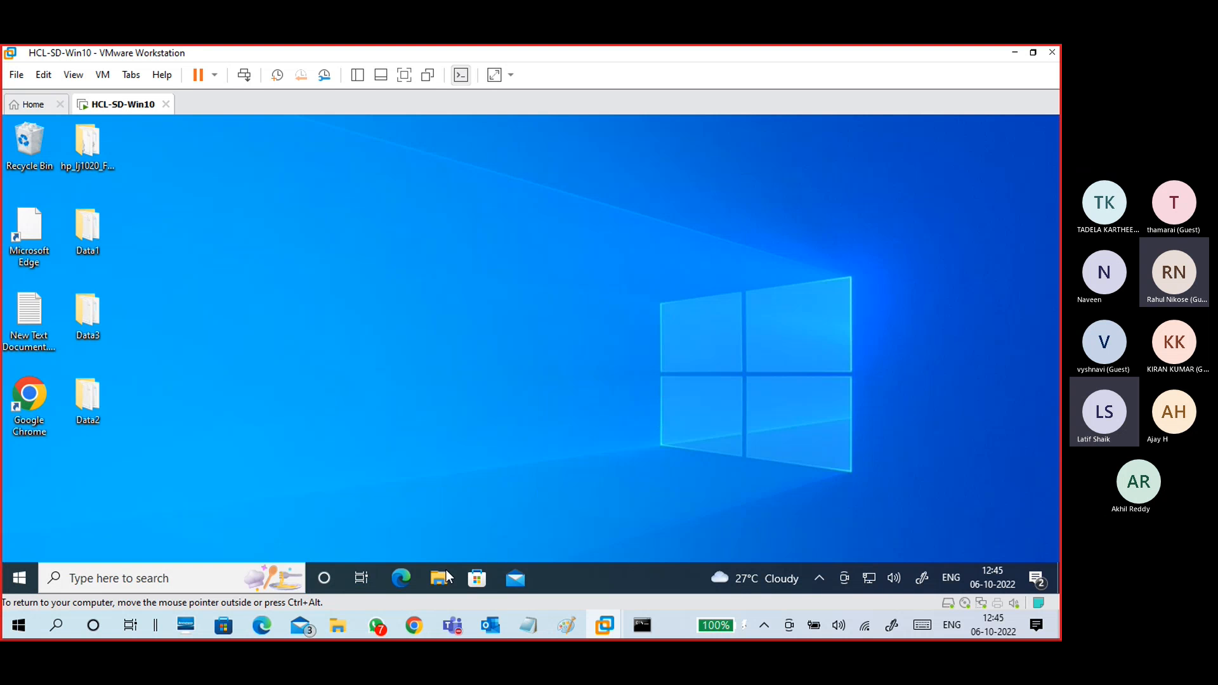
pyautogui.click(413, 629)
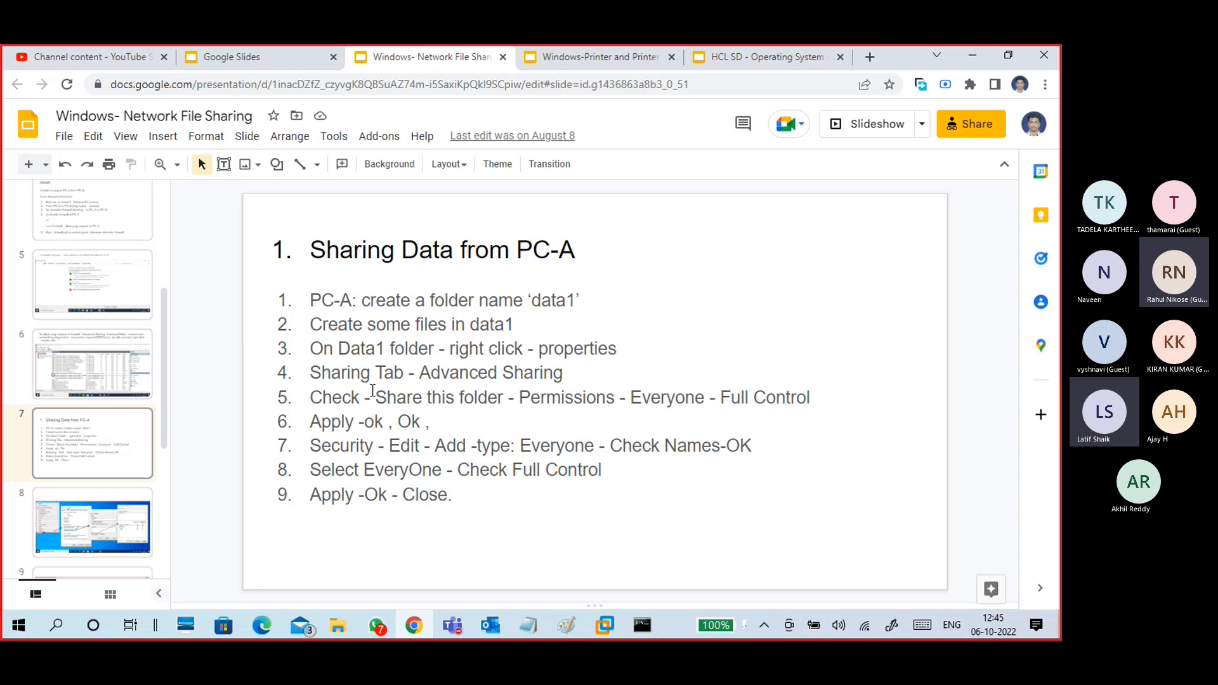
pyautogui.click(965, 61)
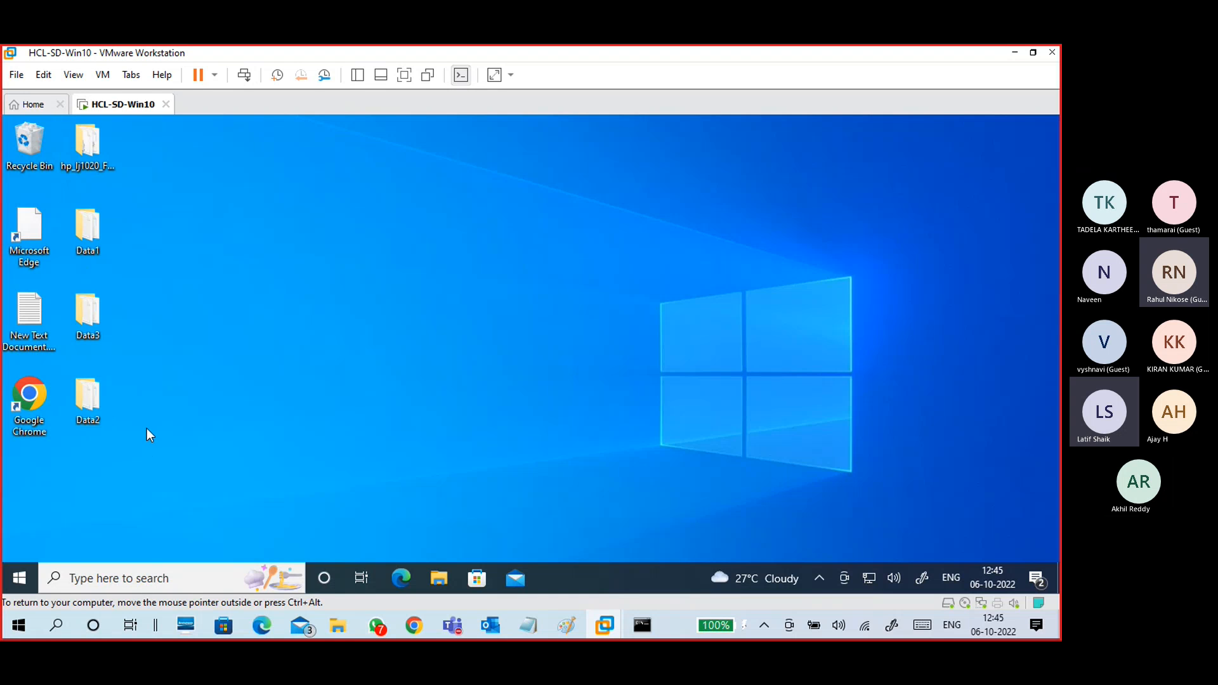
# Step: Create a new folder on the VM desktop and begin typing its name
pyautogui.rightClick(341, 249)
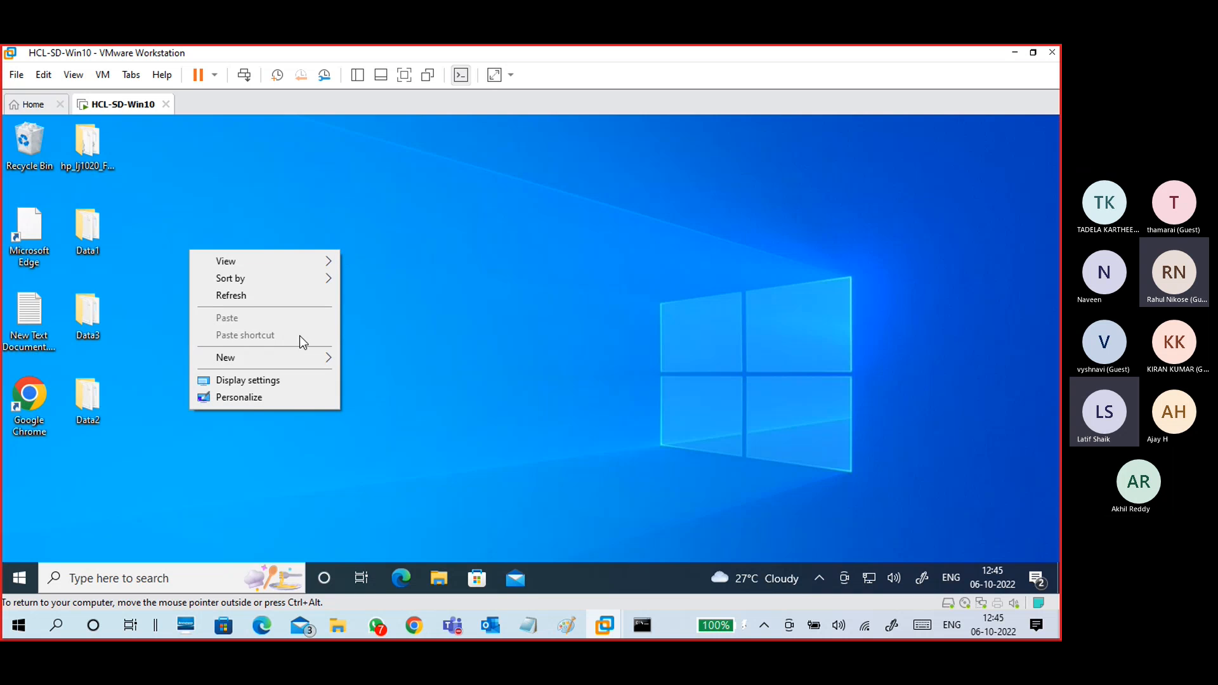
pyautogui.click(379, 359)
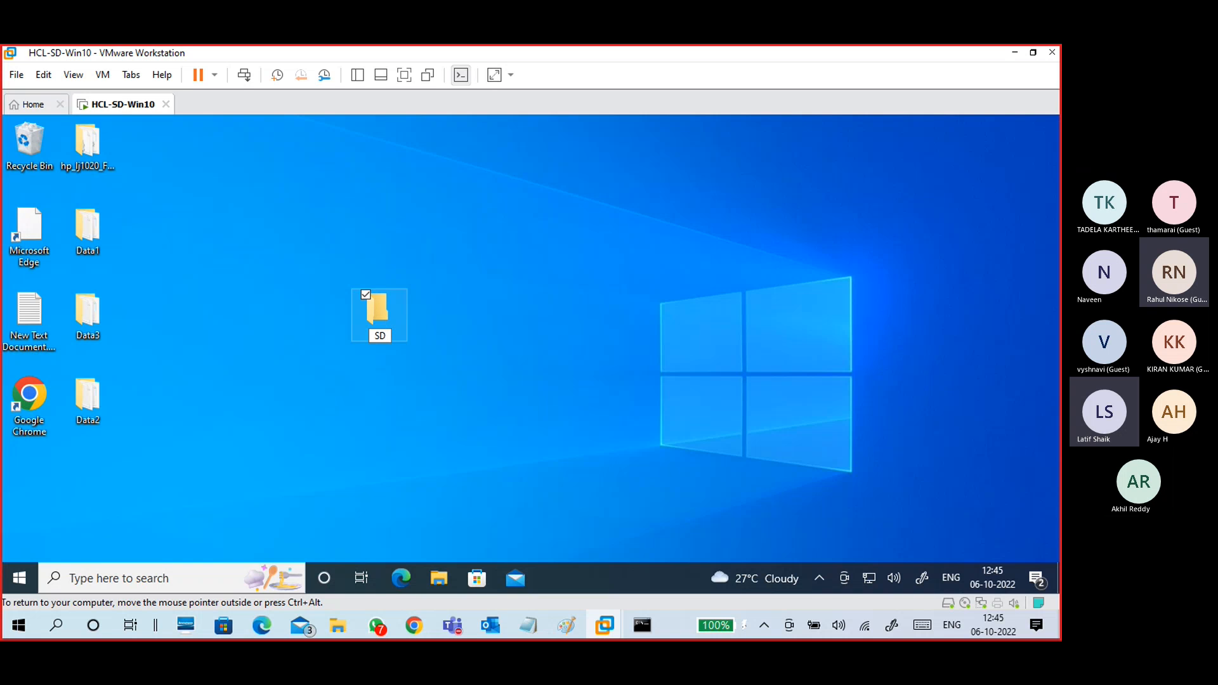
pyautogui.write('SDD')
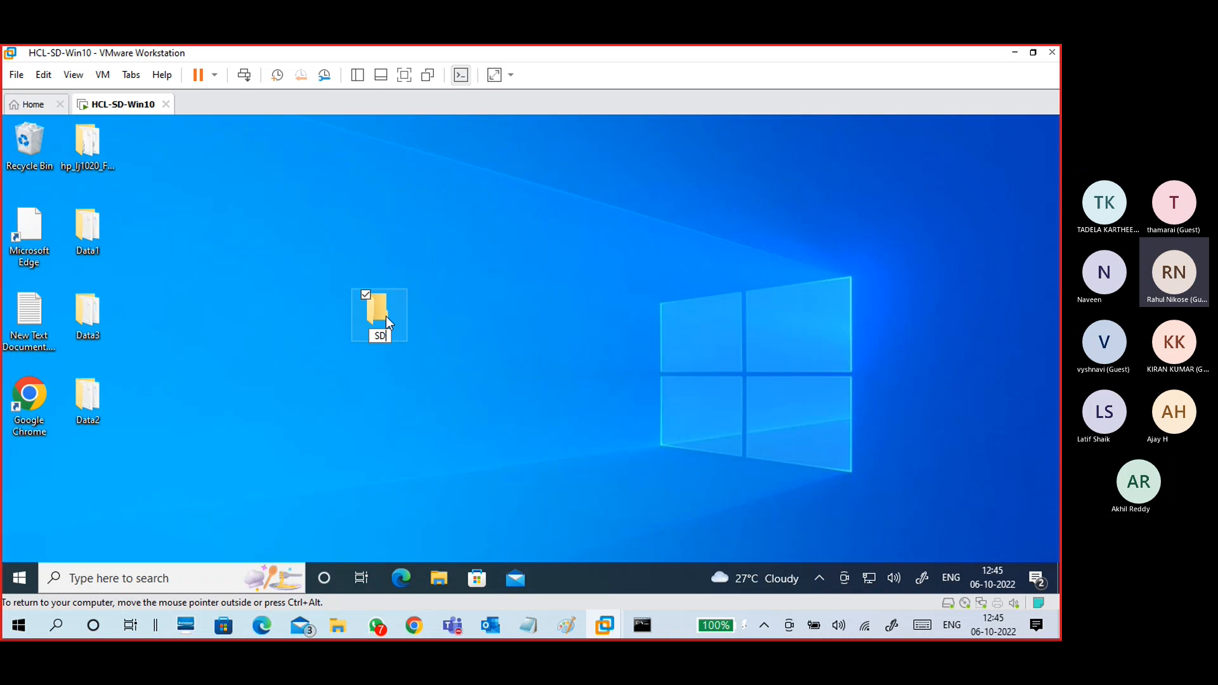
pyautogui.write('5')
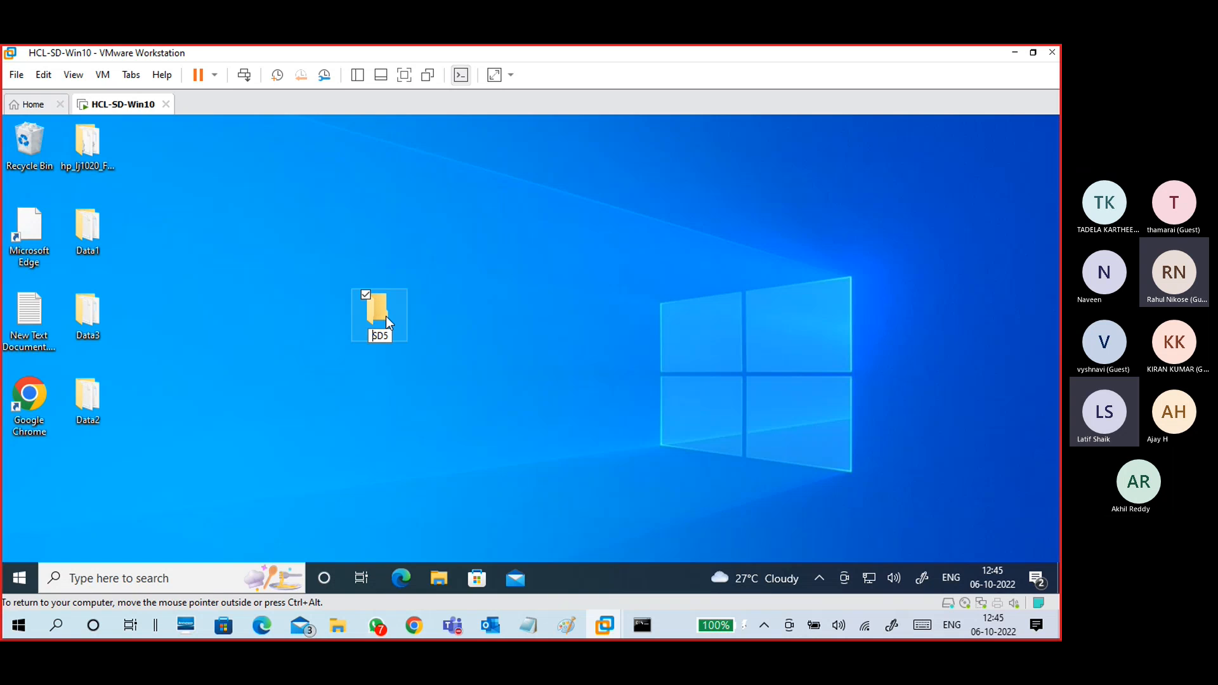
pyautogui.write('DATA')
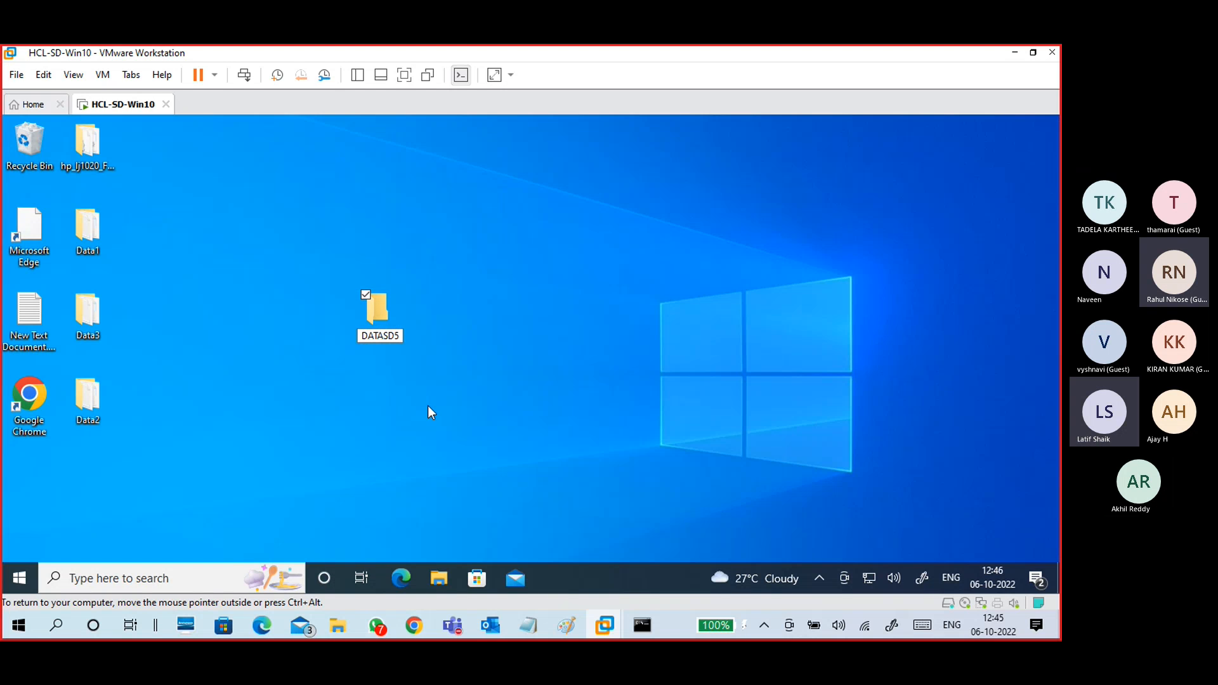
# Step: Name the folder DATASD5, open it, and create a text document named SDF1.txt
pyautogui.press('Return')
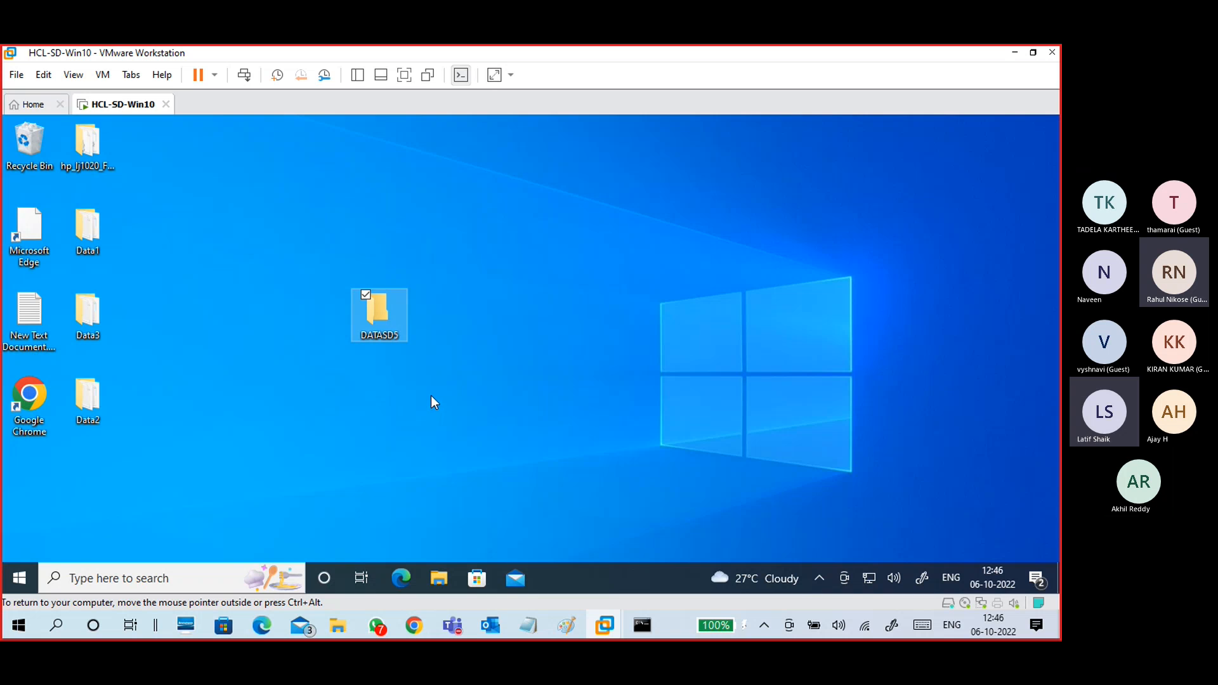
pyautogui.click(434, 394)
pyautogui.click(401, 340)
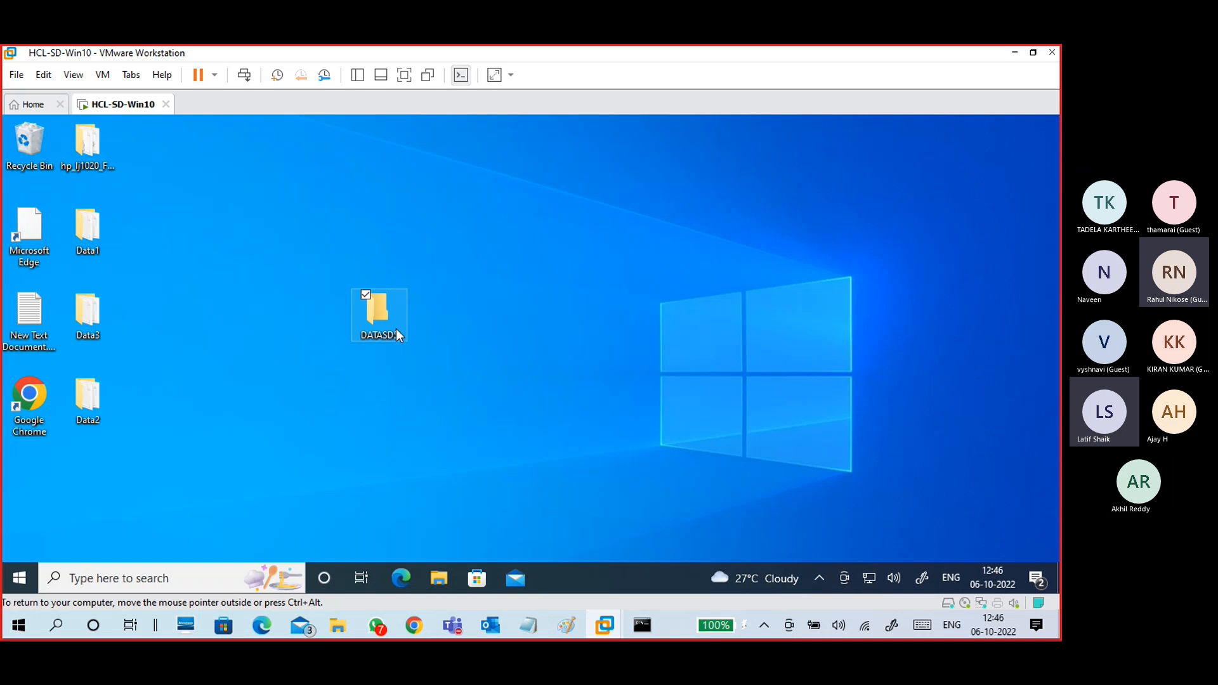
pyautogui.press('Return')
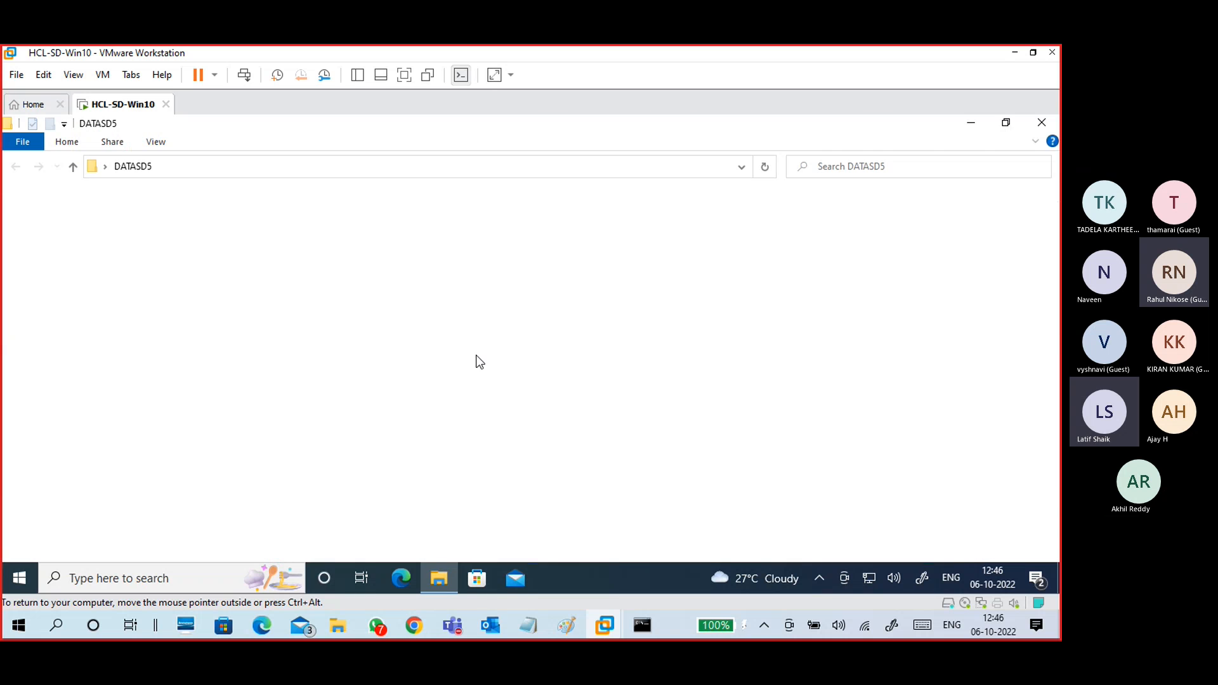
pyautogui.rightClick(406, 359)
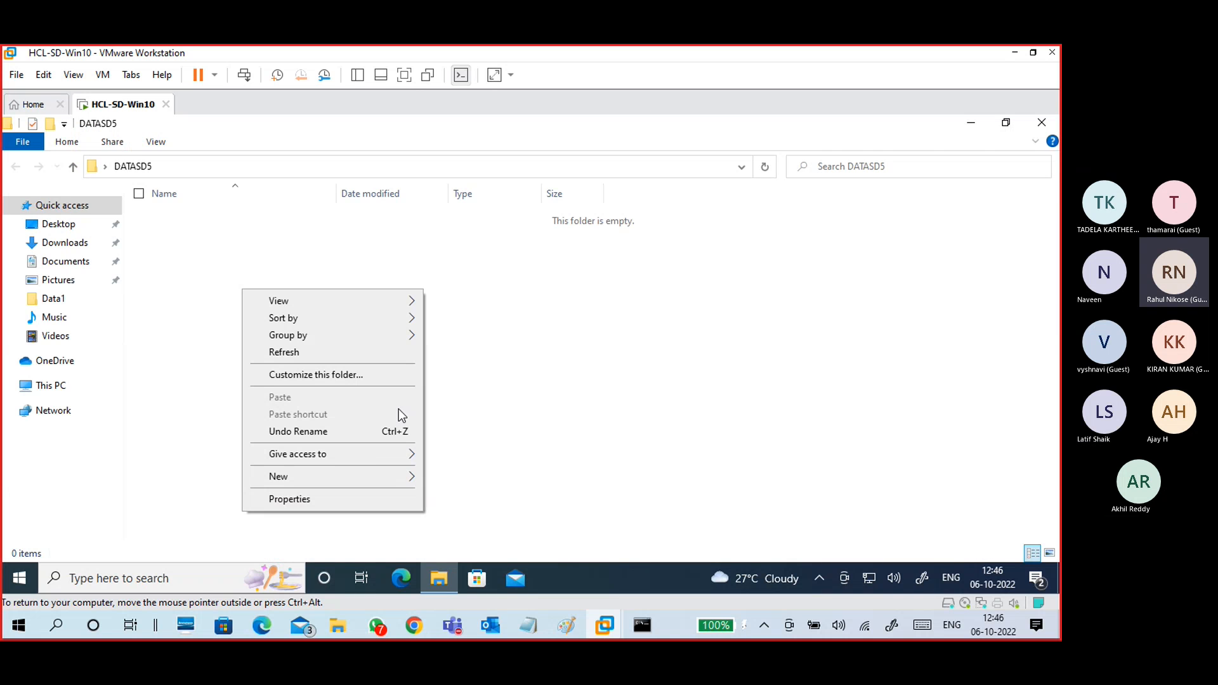
pyautogui.moveTo(361, 476)
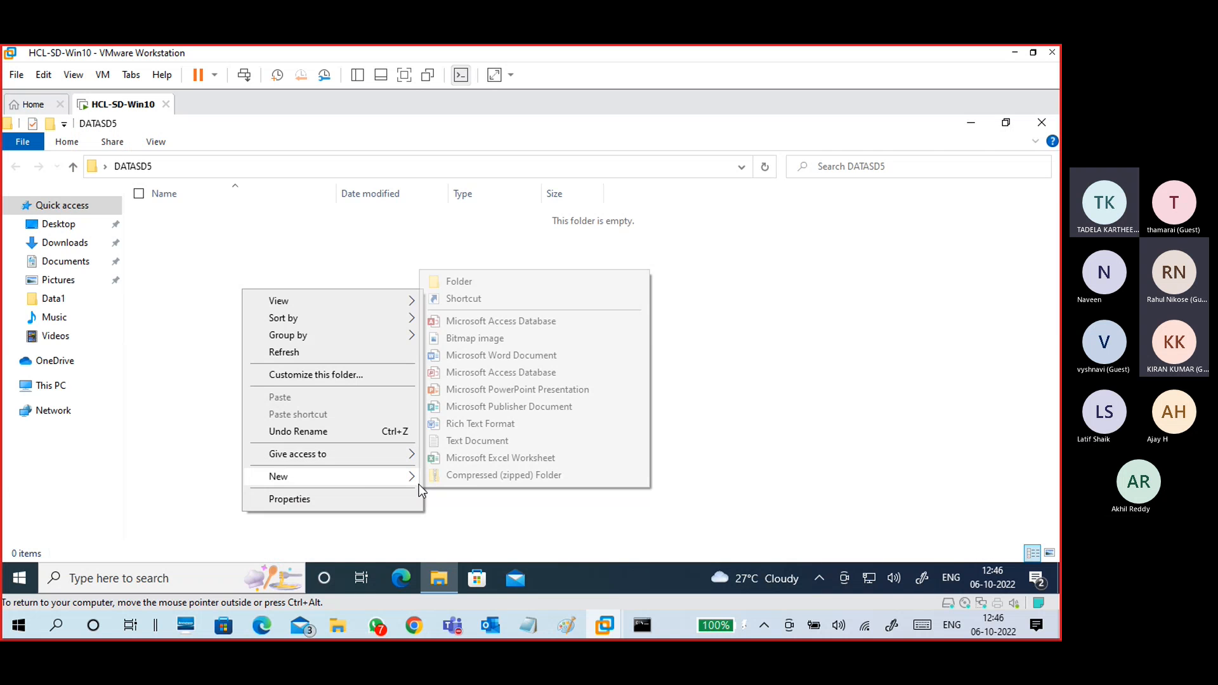
pyautogui.click(473, 441)
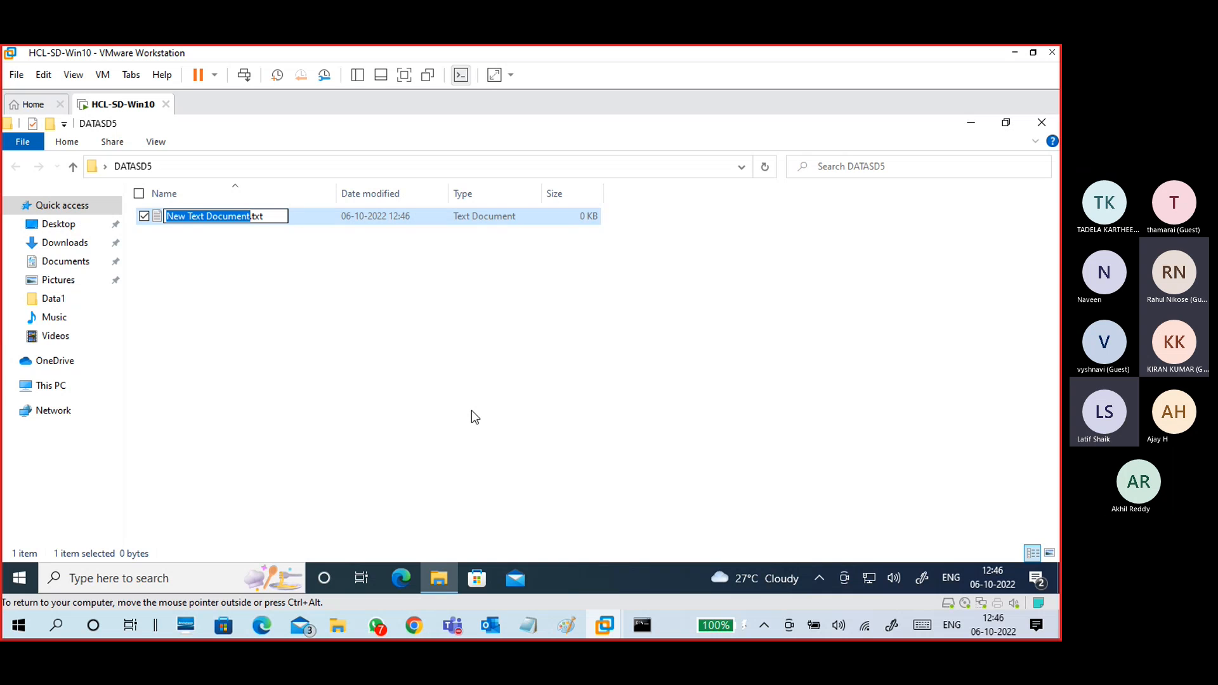
pyautogui.write('SDF')
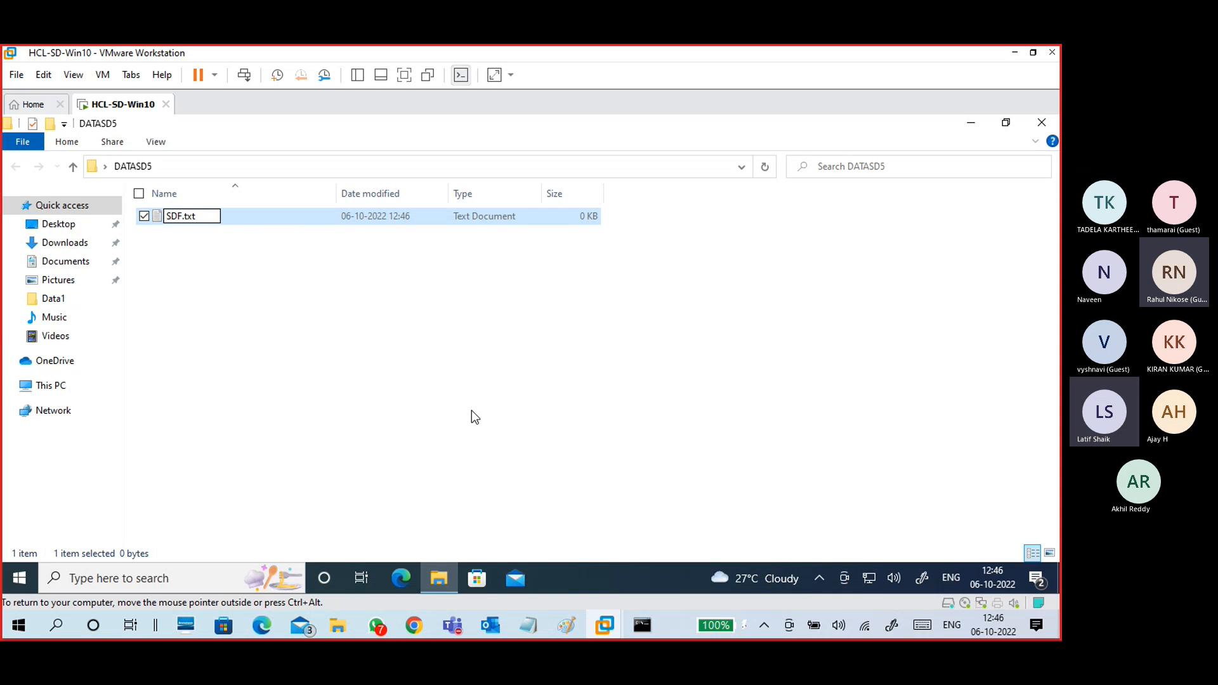
pyautogui.write('1')
pyautogui.press('Escape')
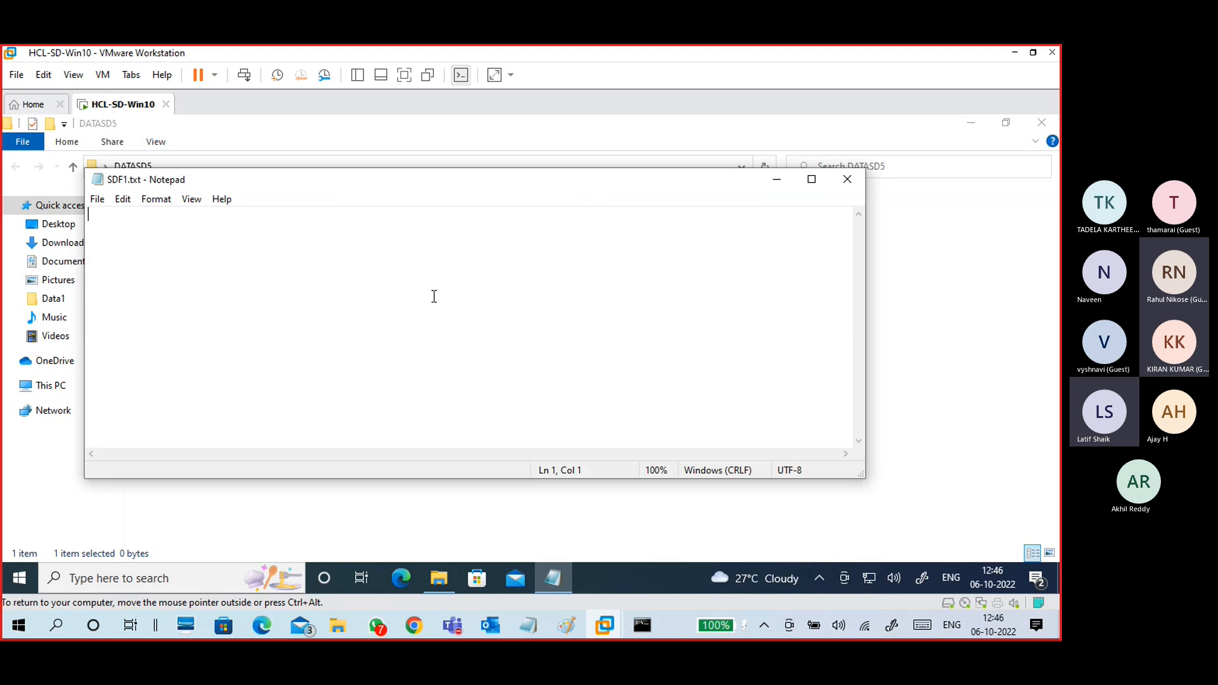
# Step: Write 'THIS IS SDF1 FILE' in SDF1.txt and save it on closing
pyautogui.write('THIS IS S')
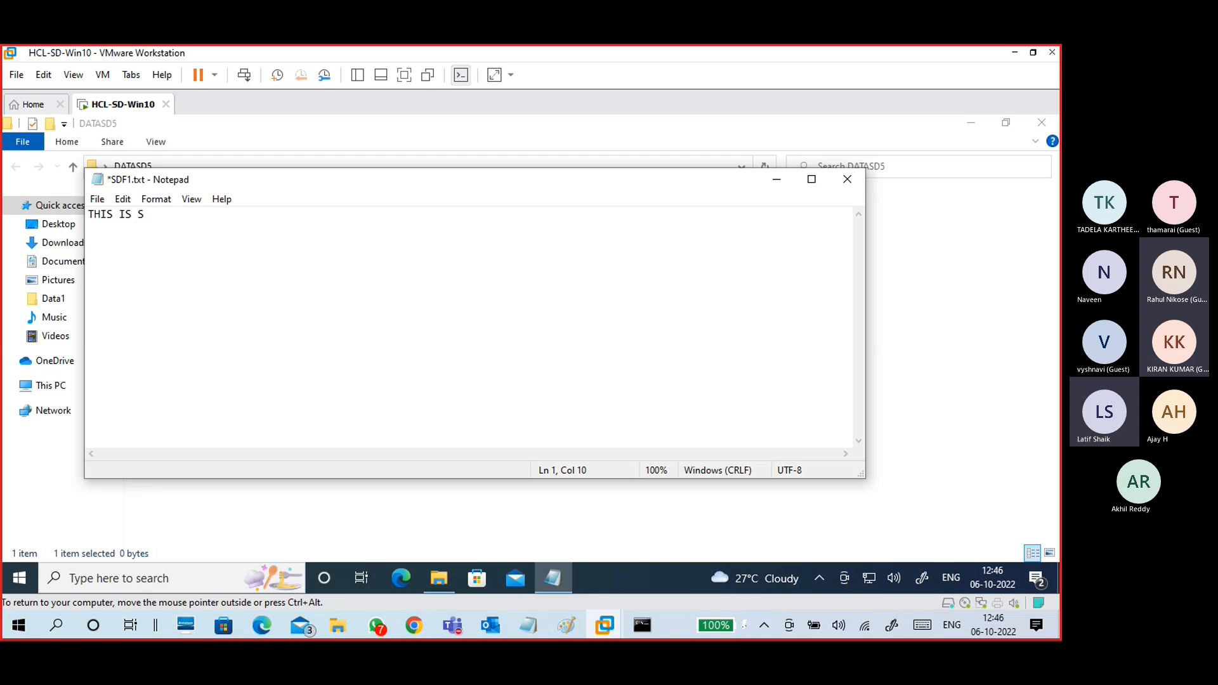
pyautogui.write('SDF')
pyautogui.press('BackSpace')
pyautogui.write('DF')
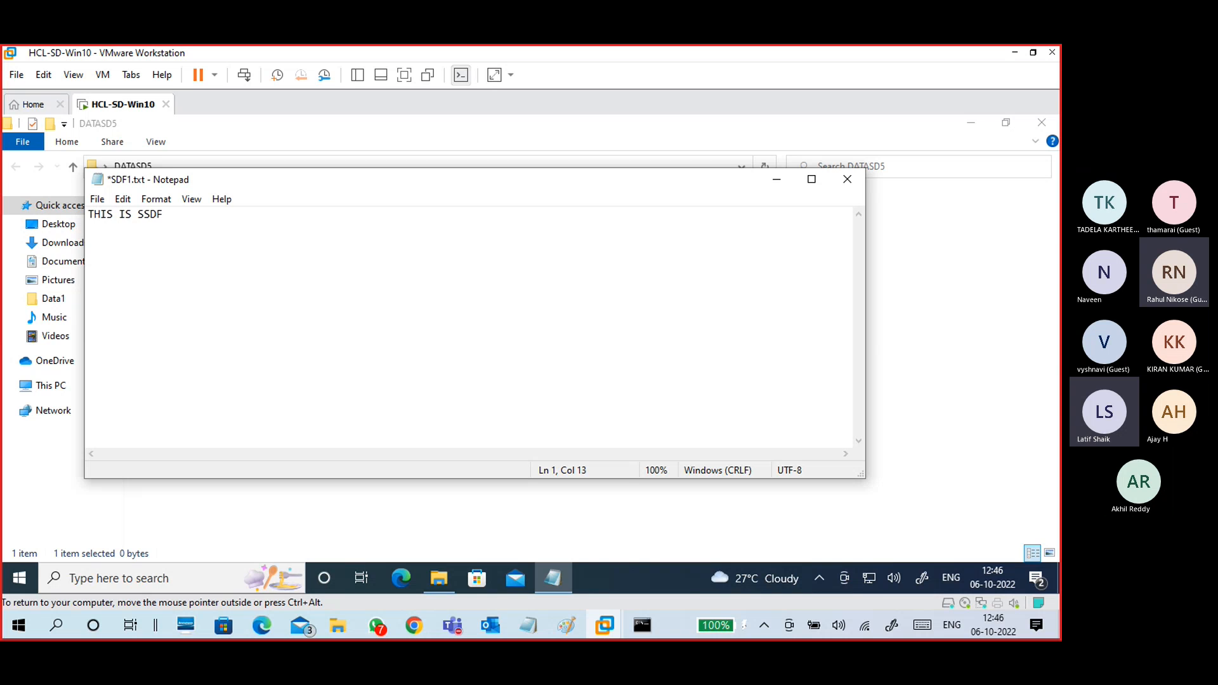
pyautogui.press('BackSpace')
pyautogui.press('BackSpace')
pyautogui.press('BackSpace')
pyautogui.press('BackSpace')
pyautogui.write('S')
pyautogui.press('BackSpace')
pyautogui.write('SDF1 FILE')
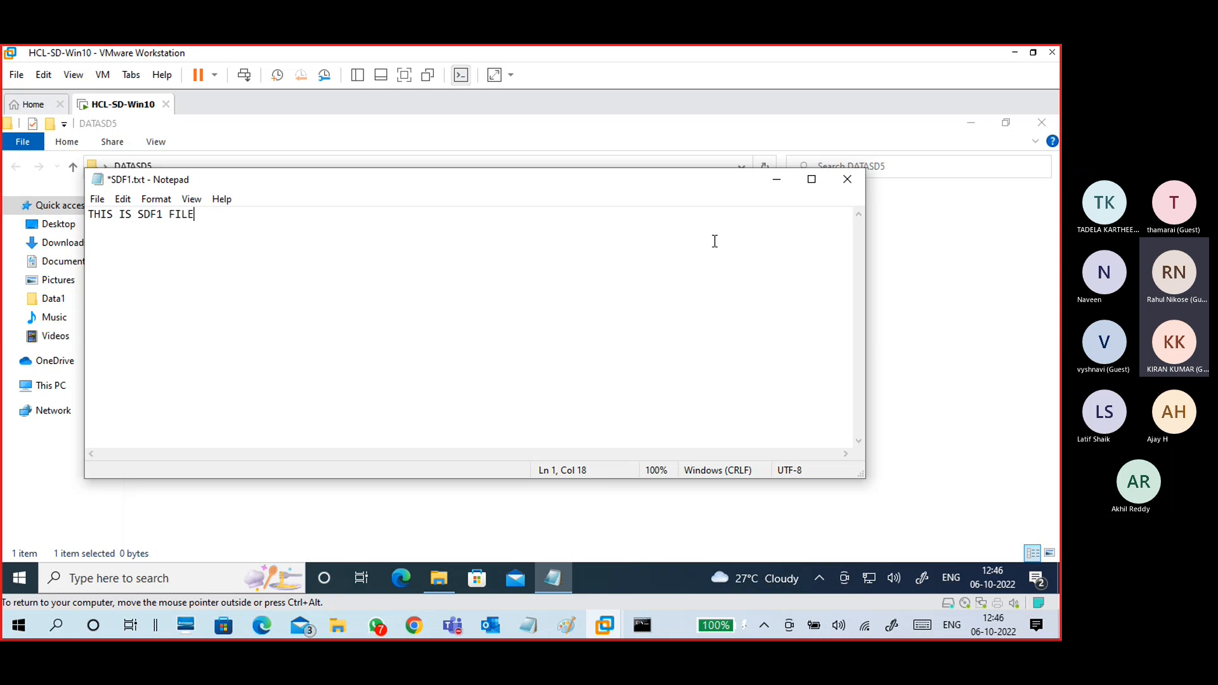
pyautogui.hotkey('alt', 'F4')
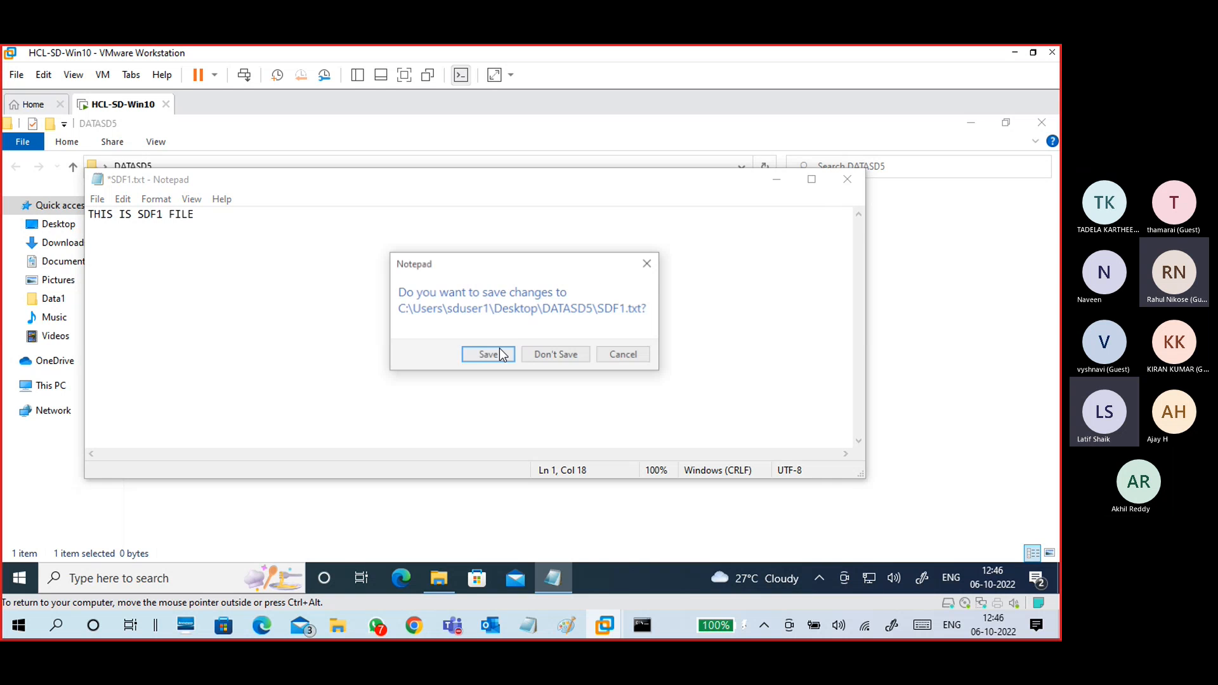
pyautogui.click(498, 352)
pyautogui.rightClick(332, 284)
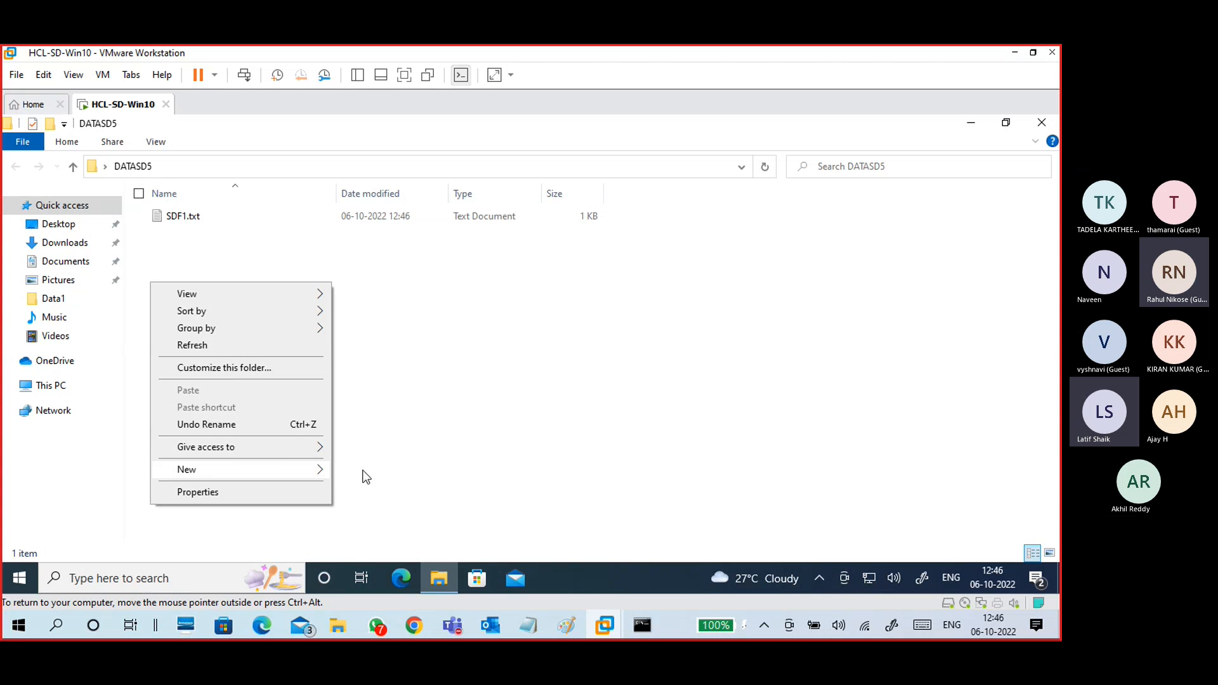
# Step: Create SDF2.txt in DATASD5 containing 'THIS IS SD FILE 2' and save it
pyautogui.moveTo(283, 469)
pyautogui.click(382, 434)
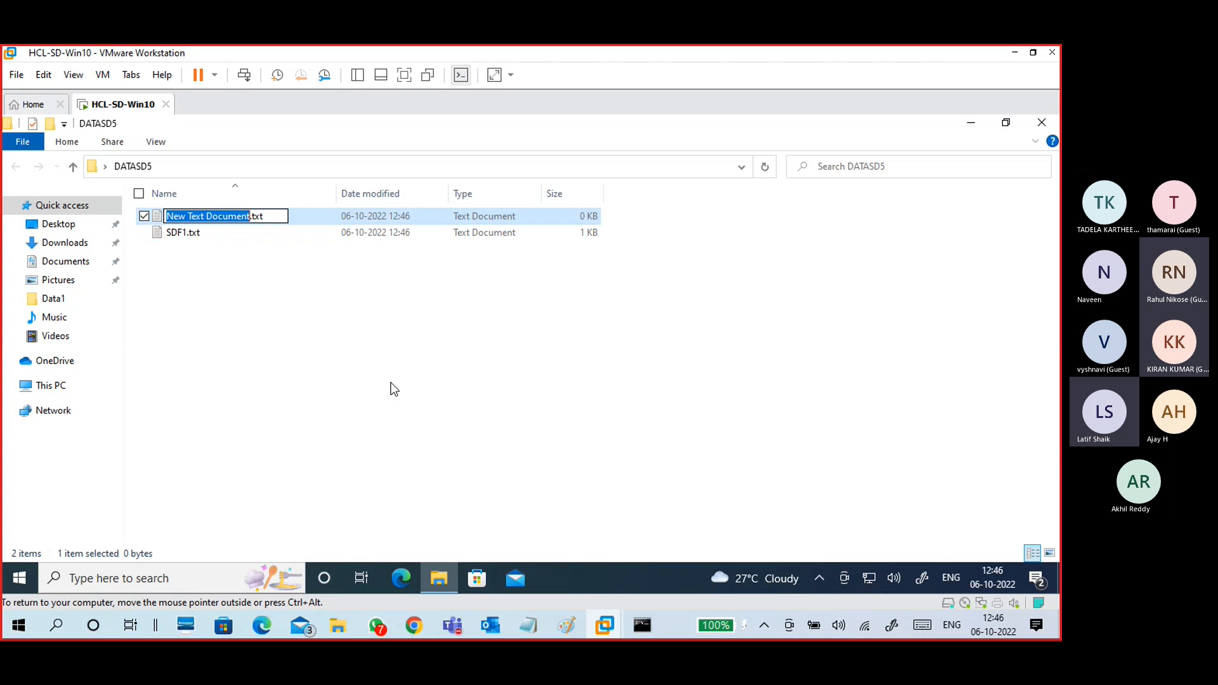
pyautogui.write('SDF2')
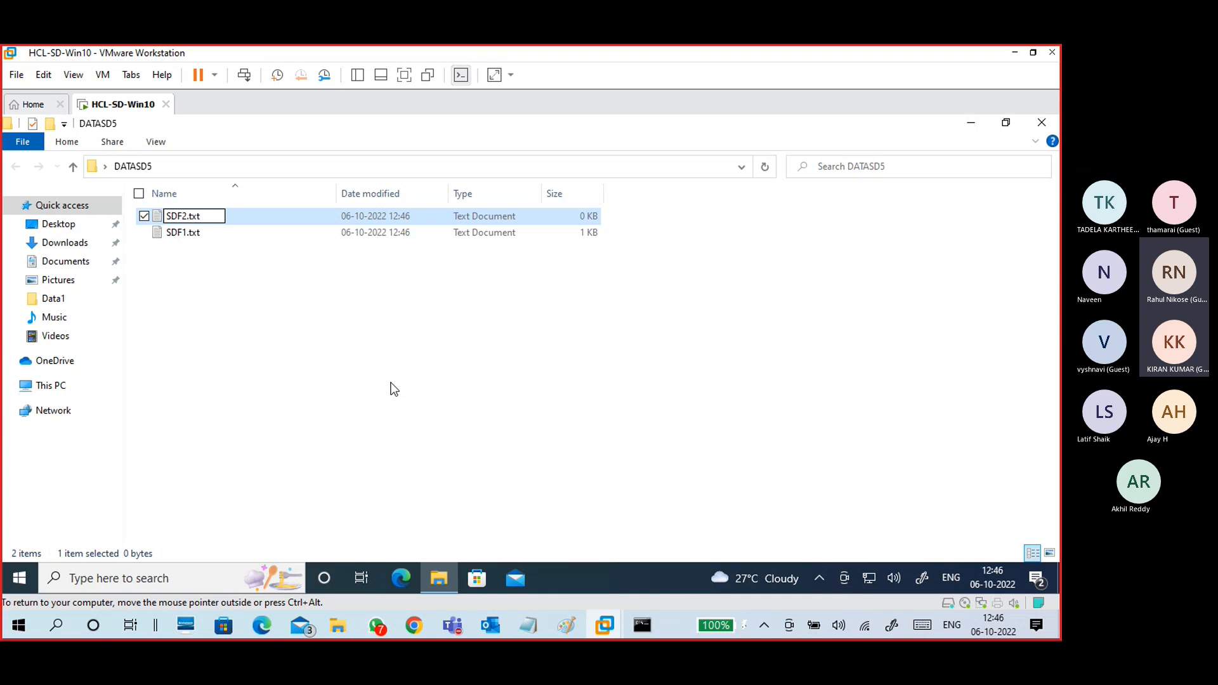
pyautogui.click(393, 389)
pyautogui.doubleClick(190, 216)
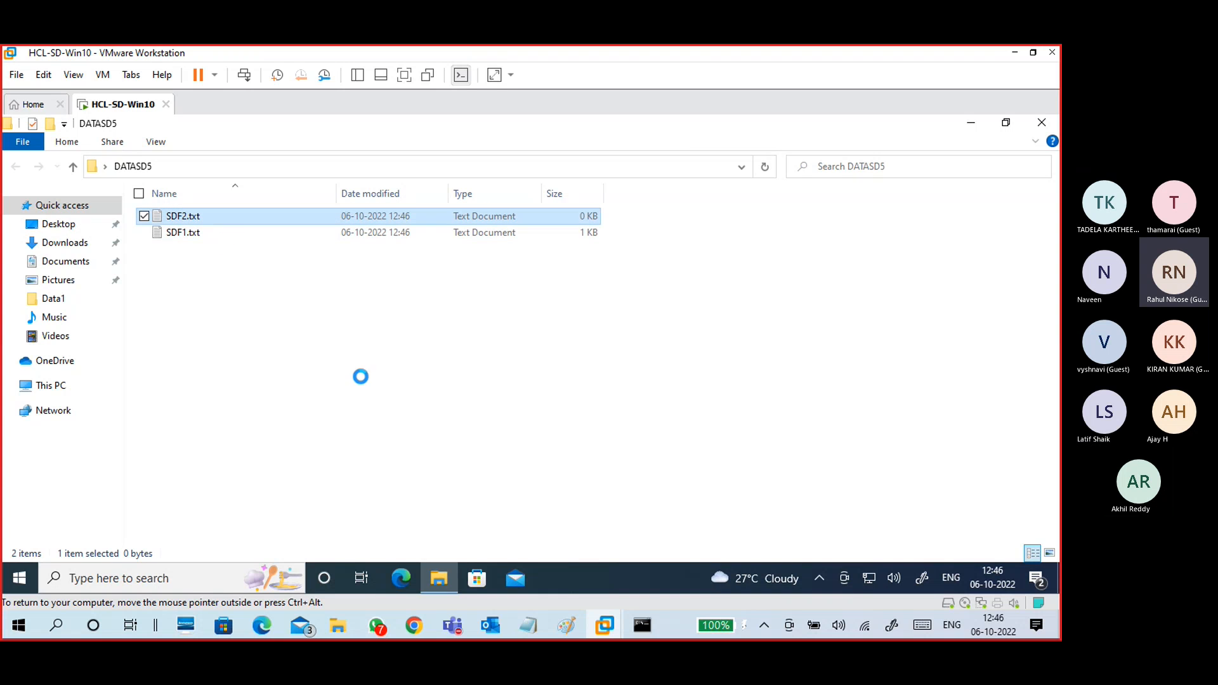
pyautogui.write('THIS IS')
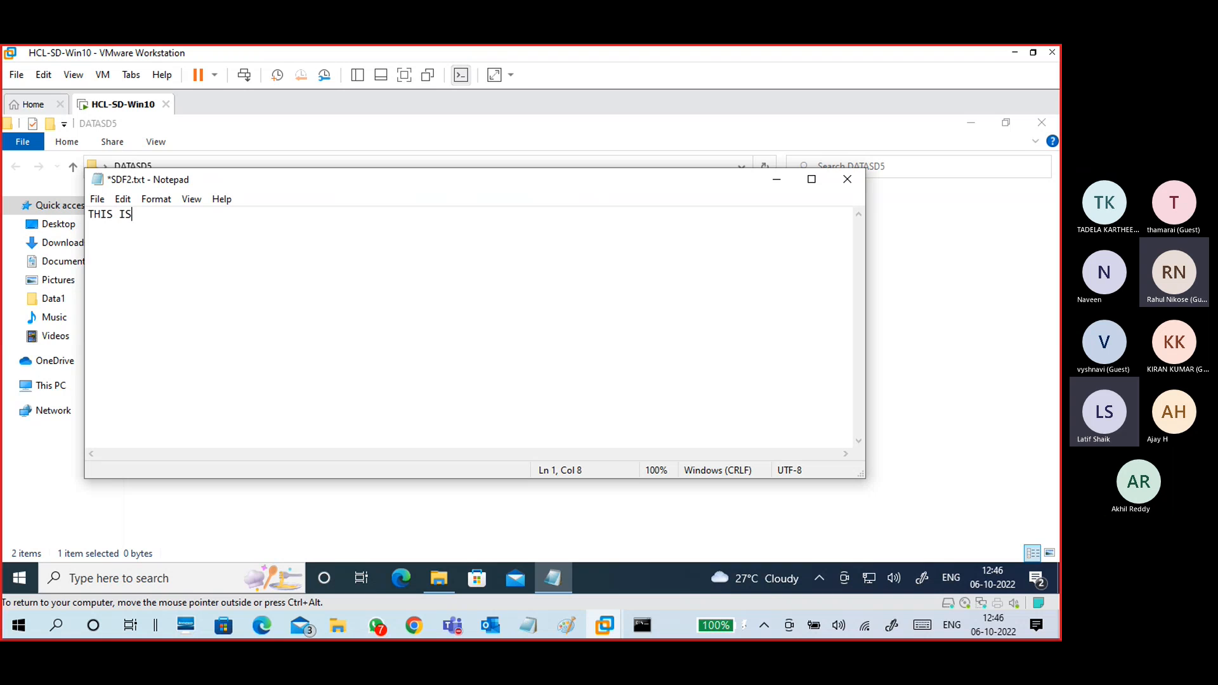
pyautogui.write(' SD FILE 2')
pyautogui.click(847, 179)
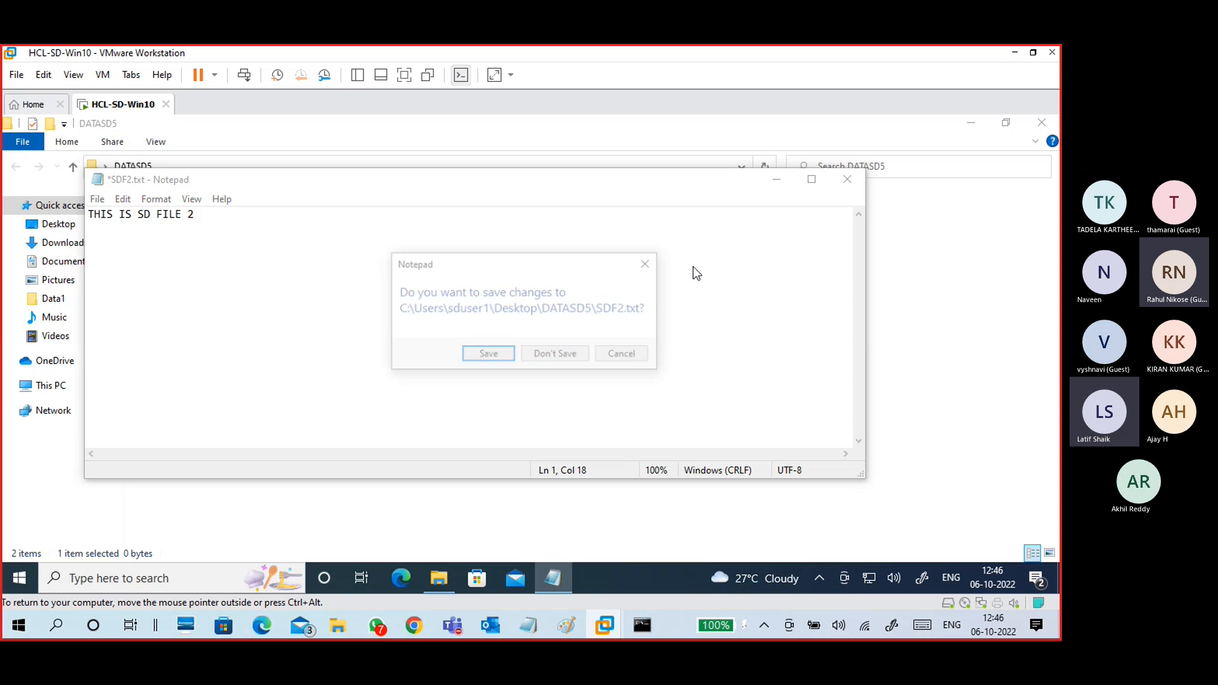
pyautogui.click(483, 353)
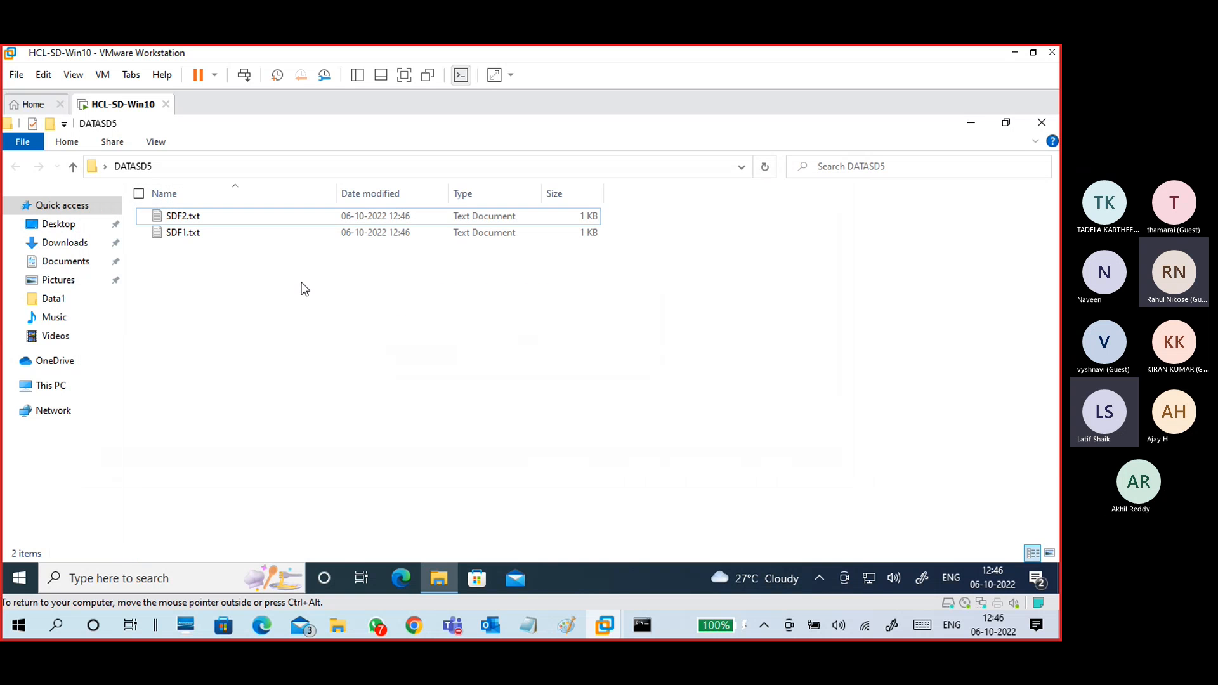
# Step: Reopen DATASD5 to confirm SDF1.txt and SDF2.txt are there, then close it
pyautogui.click(1042, 123)
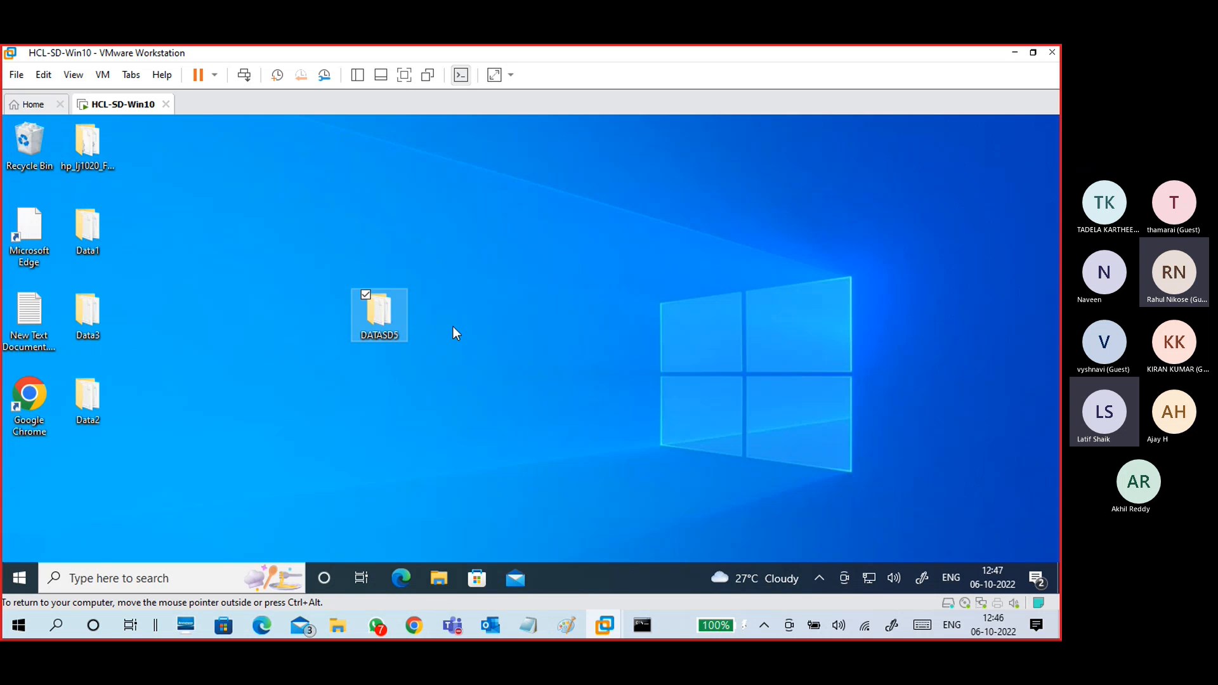
pyautogui.doubleClick(391, 318)
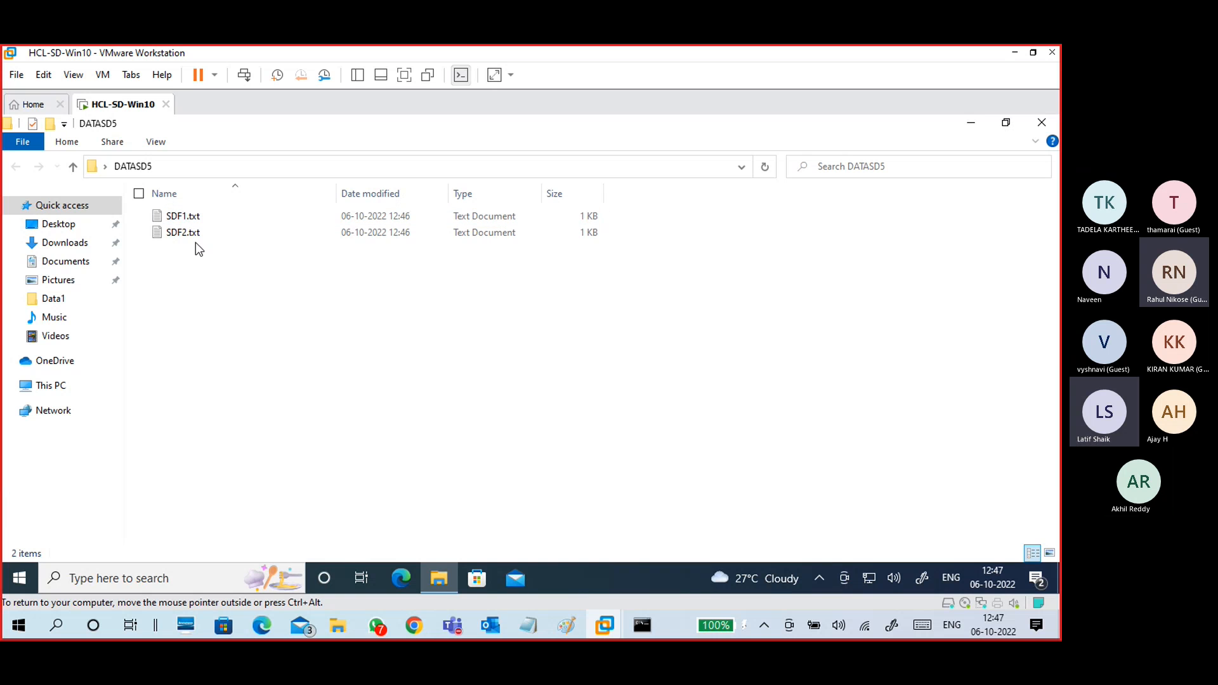
pyautogui.click(1050, 124)
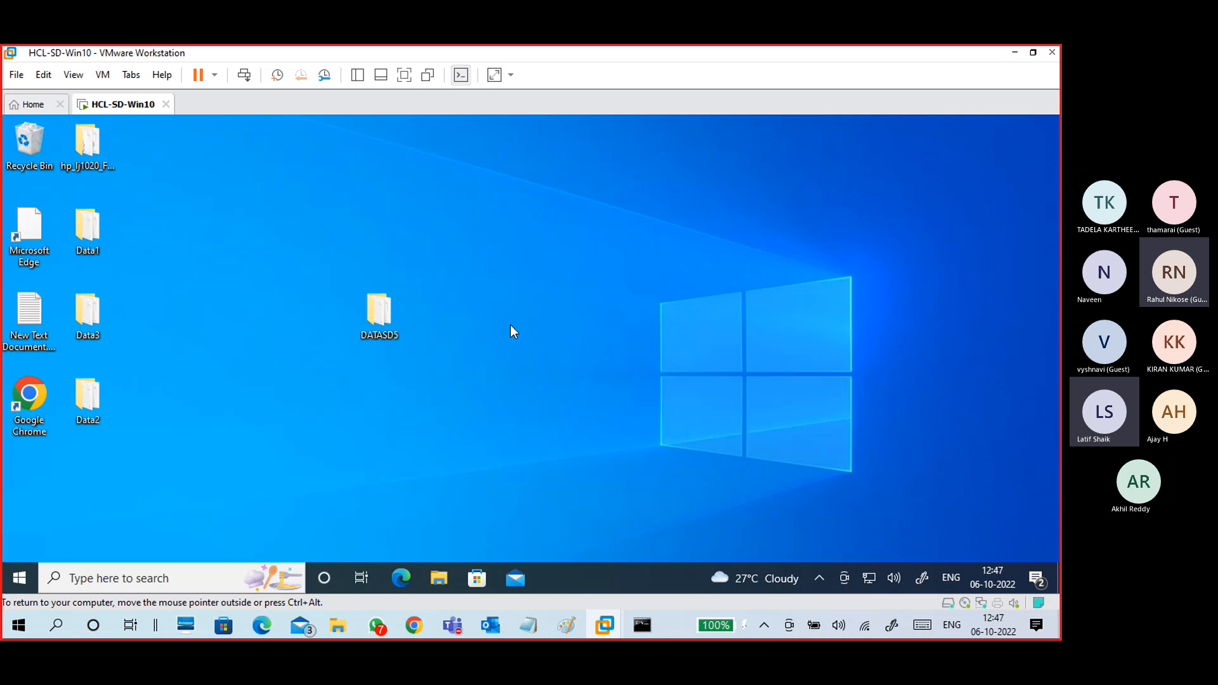
pyautogui.click(399, 311)
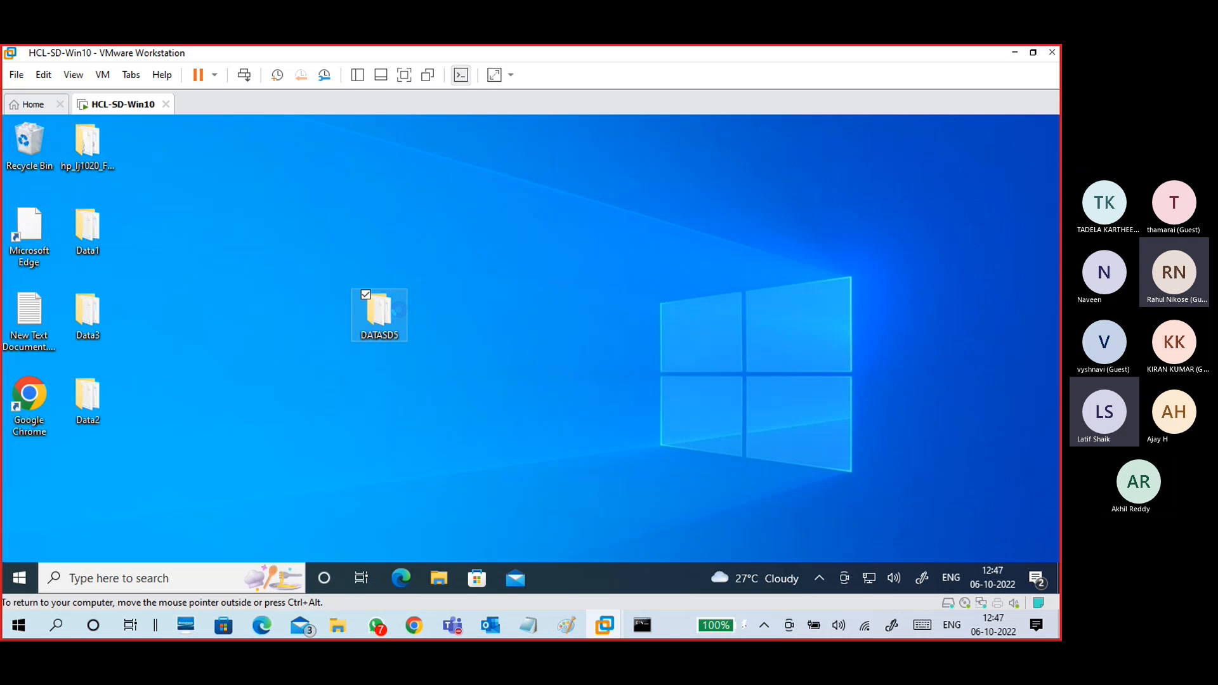
pyautogui.rightClick(399, 310)
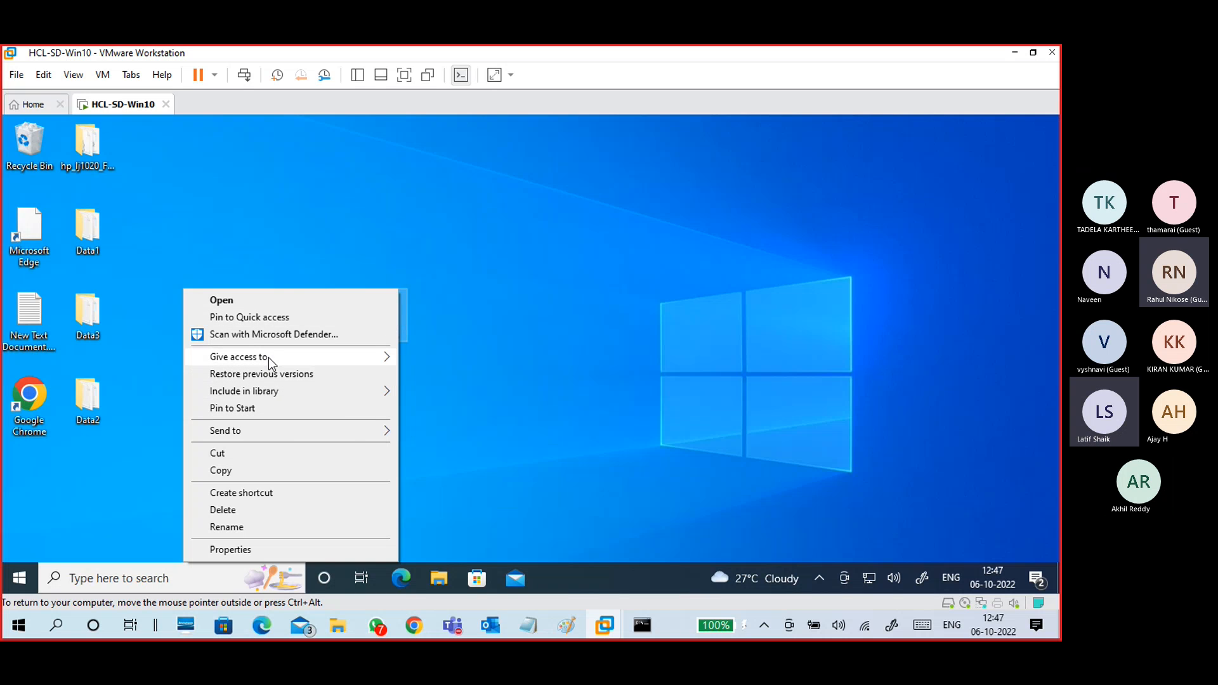
pyautogui.moveTo(376, 354)
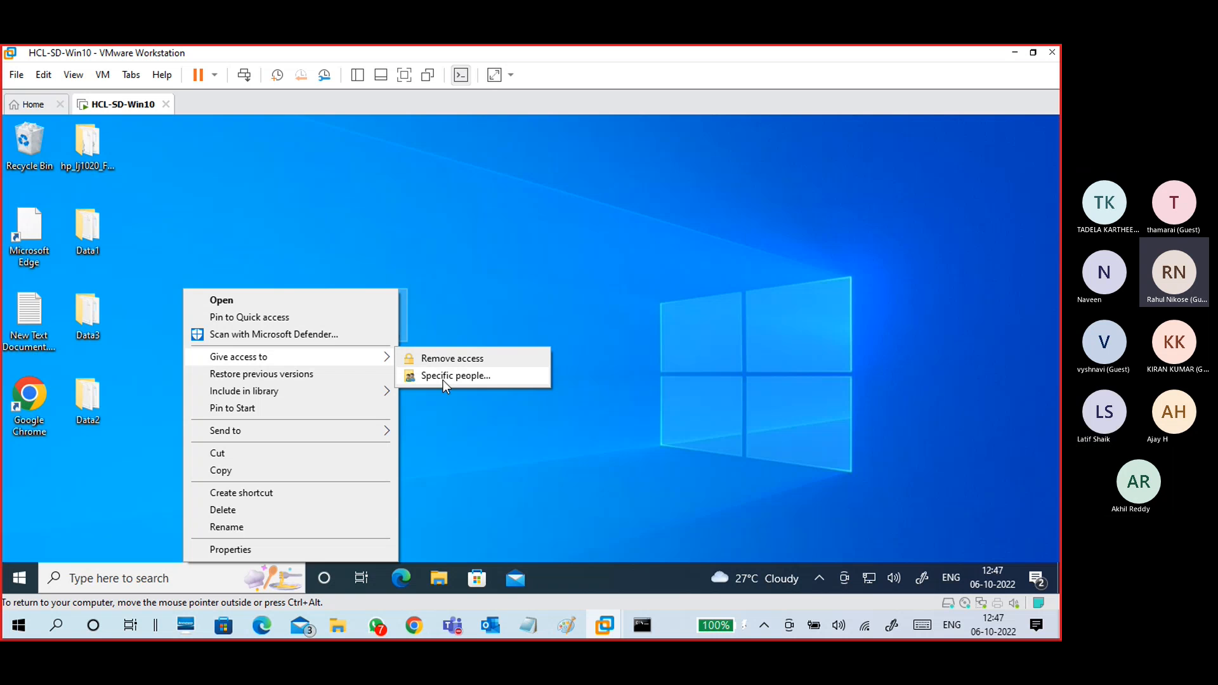
pyautogui.click(250, 546)
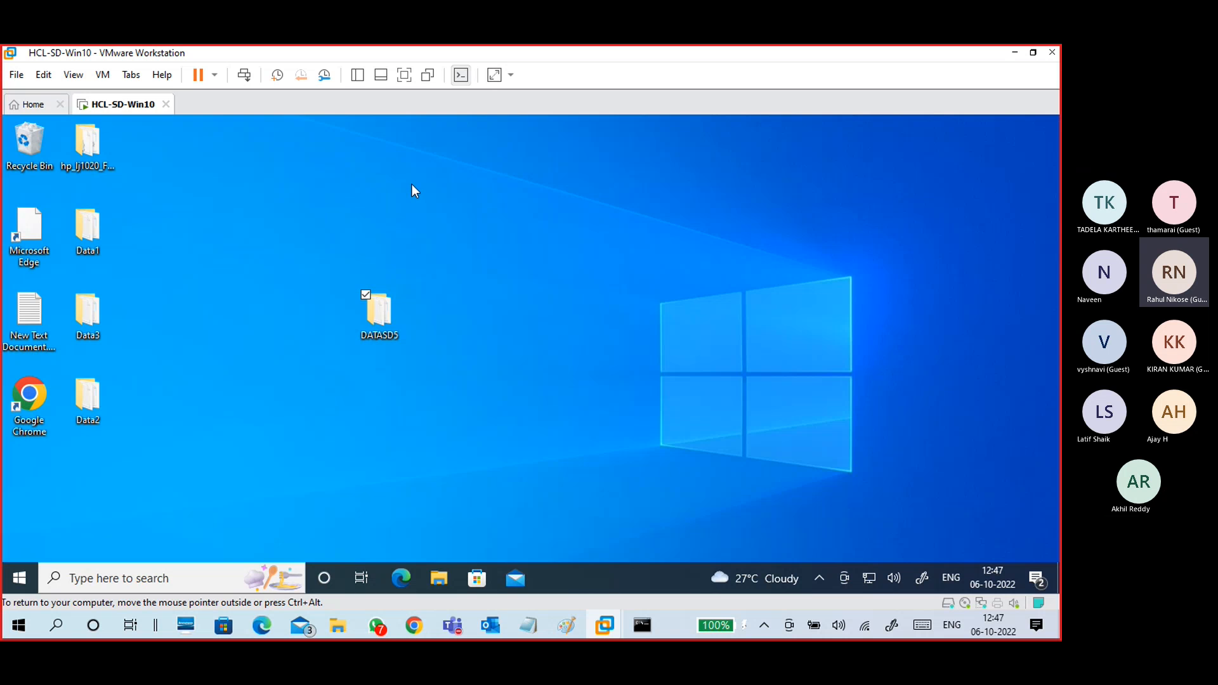
pyautogui.moveTo(427, 194); pyautogui.dragTo(492, 154)
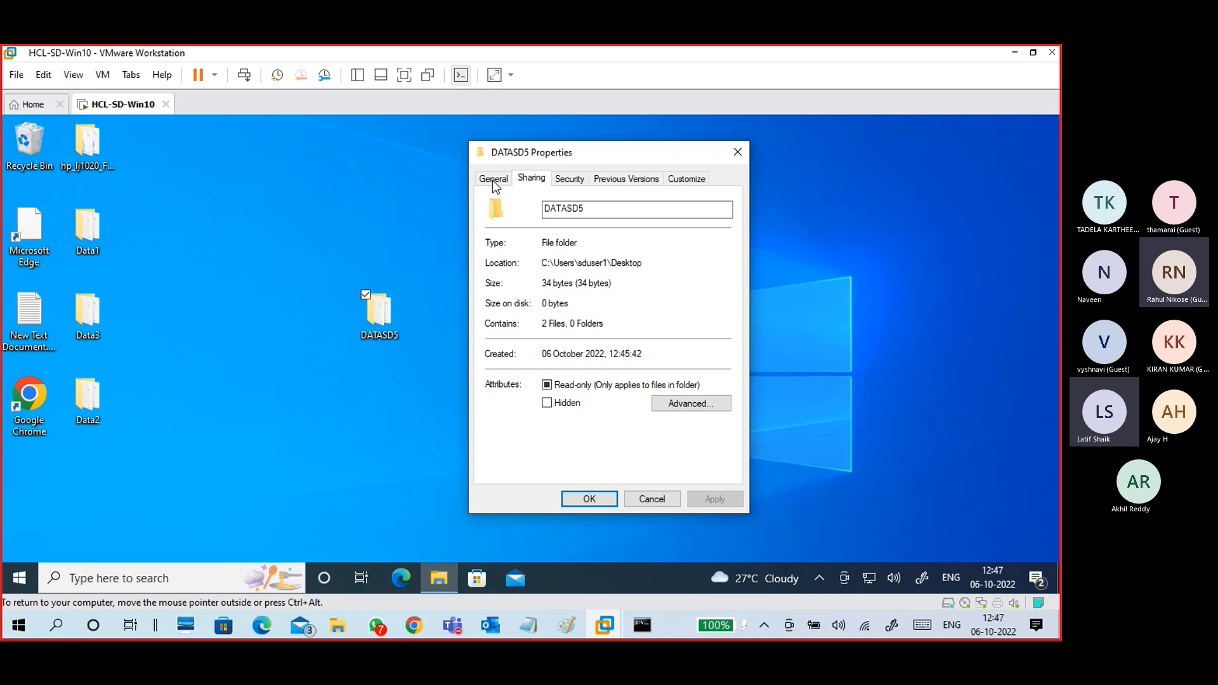
pyautogui.click(531, 181)
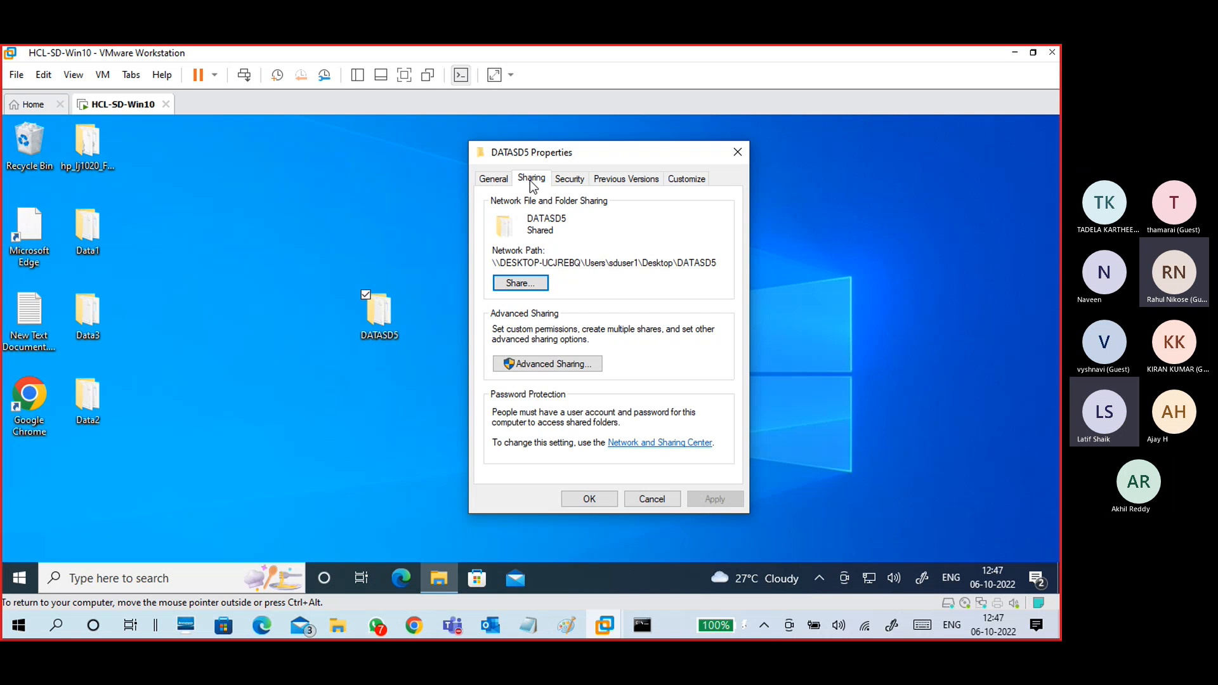
pyautogui.click(521, 284)
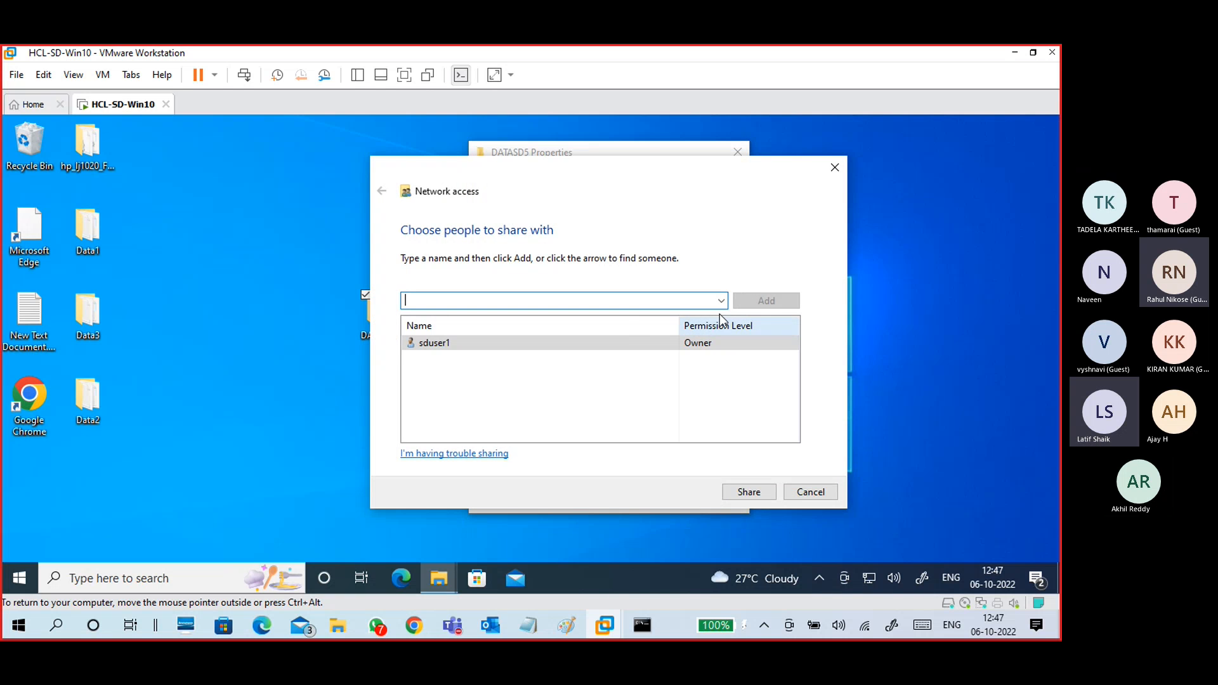
pyautogui.click(721, 300)
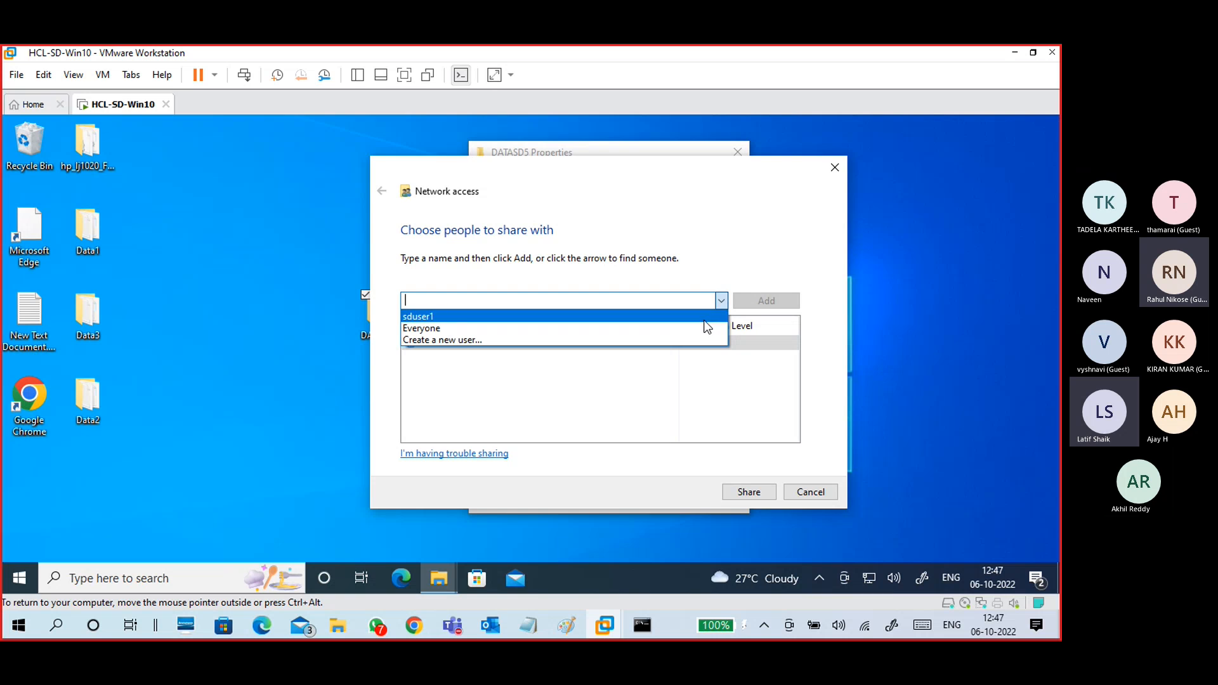
pyautogui.click(704, 327)
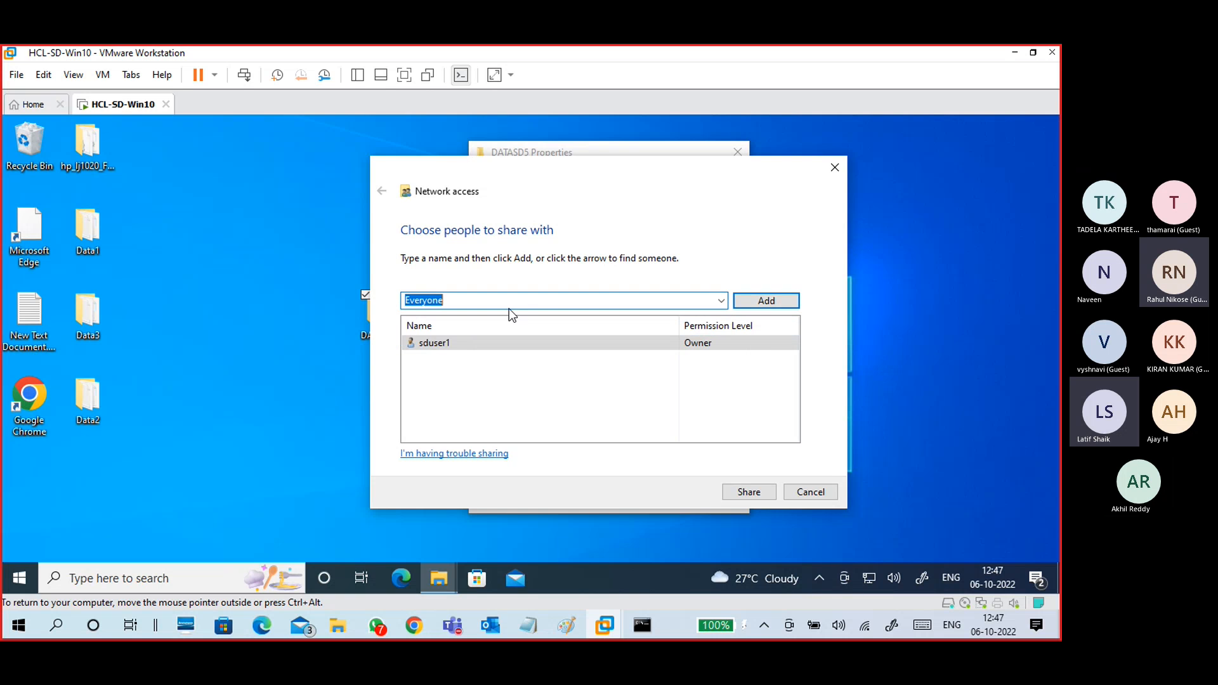
pyautogui.click(751, 302)
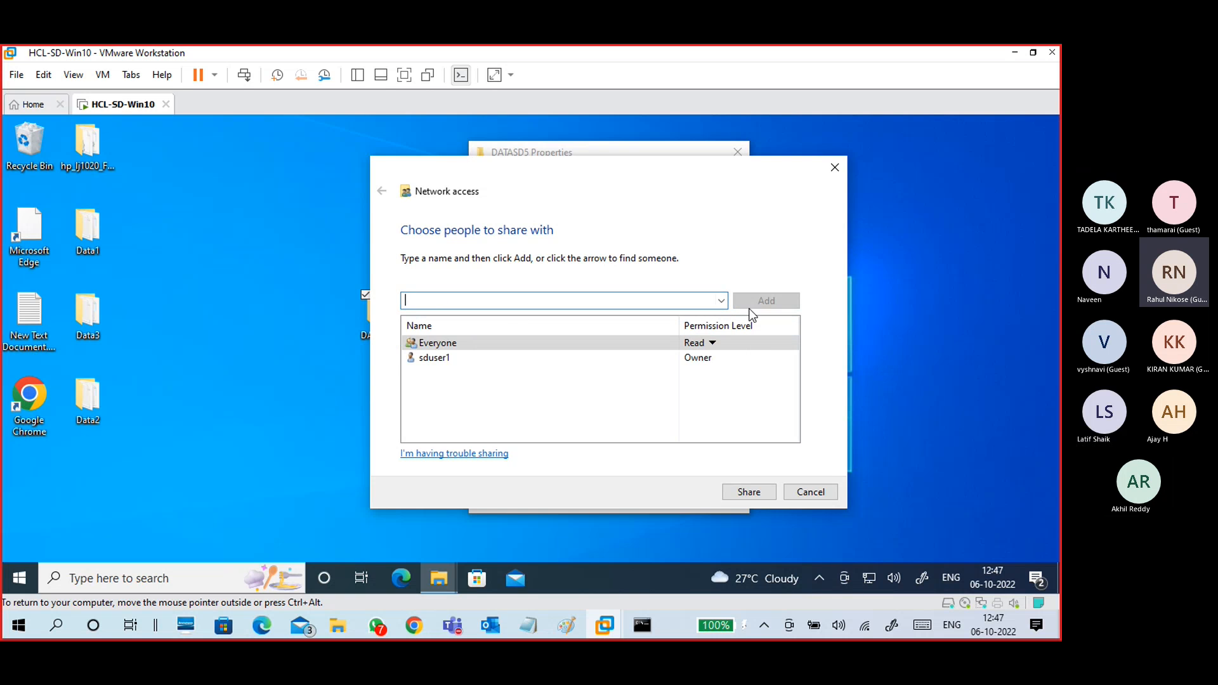
pyautogui.click(713, 343)
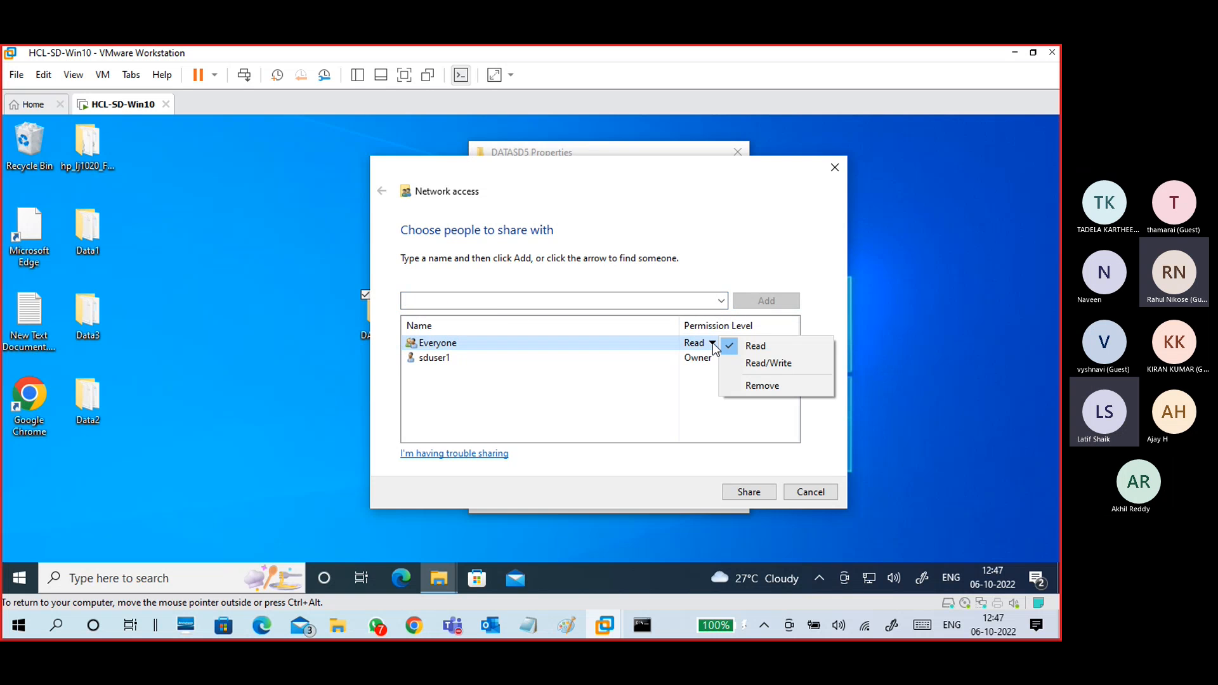
pyautogui.click(740, 367)
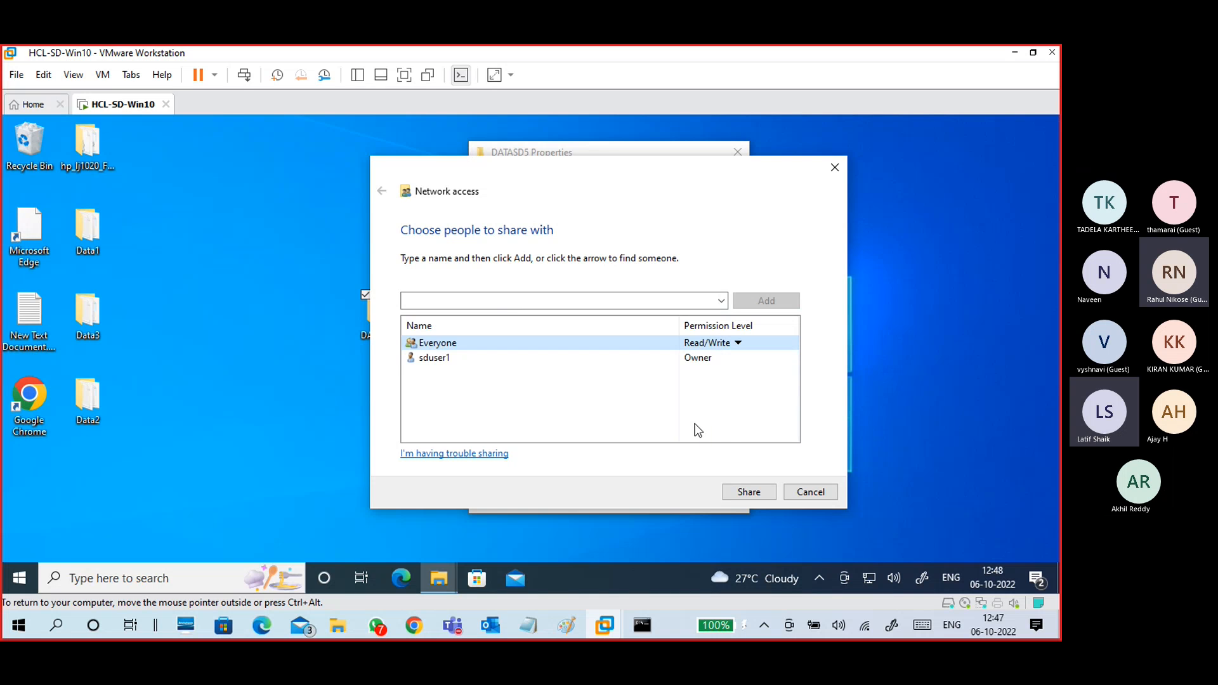
pyautogui.click(811, 492)
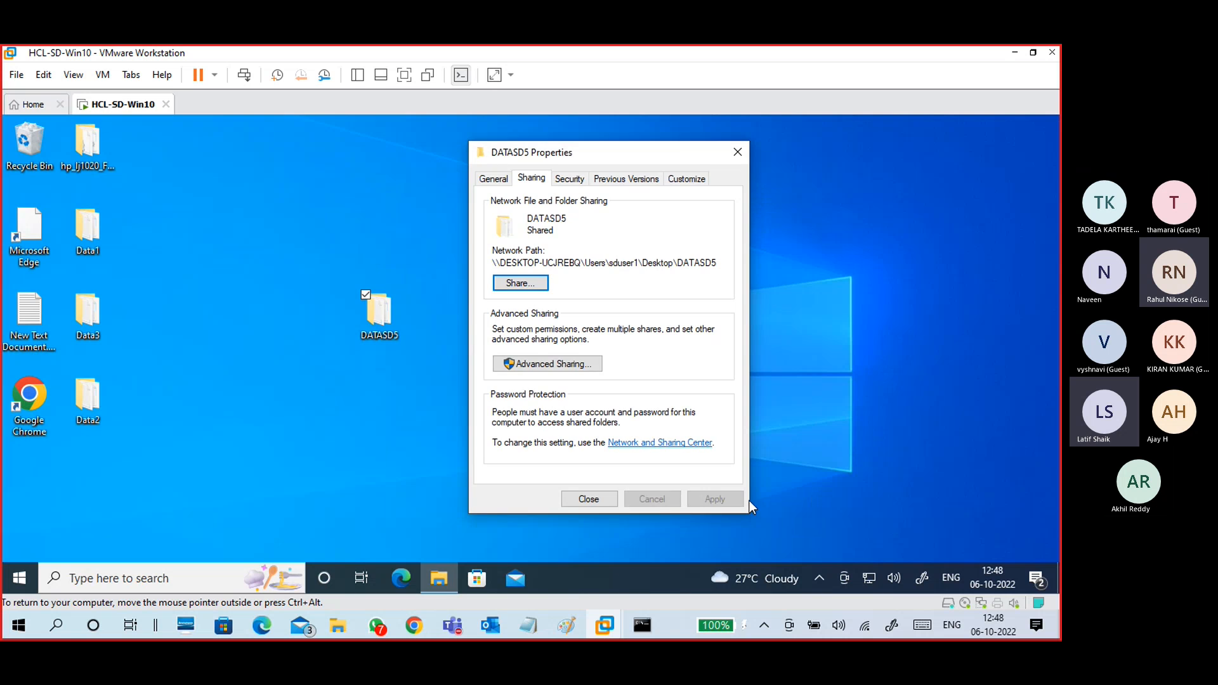
pyautogui.click(584, 499)
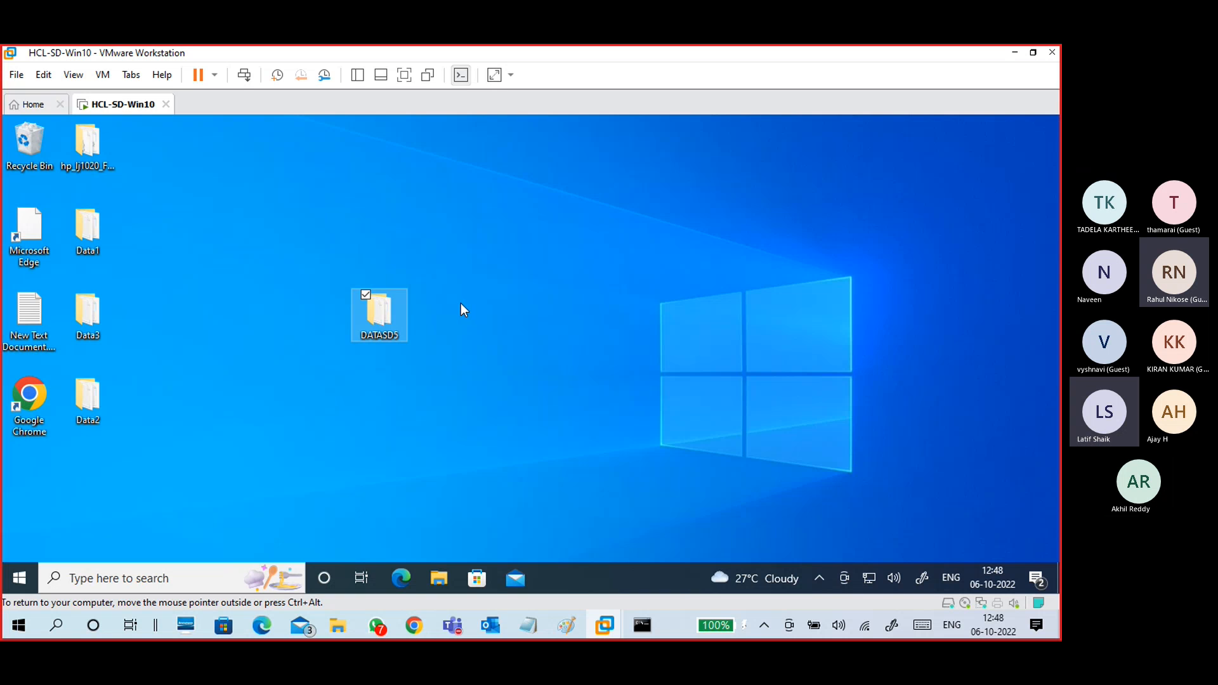
# Step: From DATASD5's Properties Sharing tab, open Advanced Sharing and tick Share this folder as DATASD5
pyautogui.rightClick(399, 305)
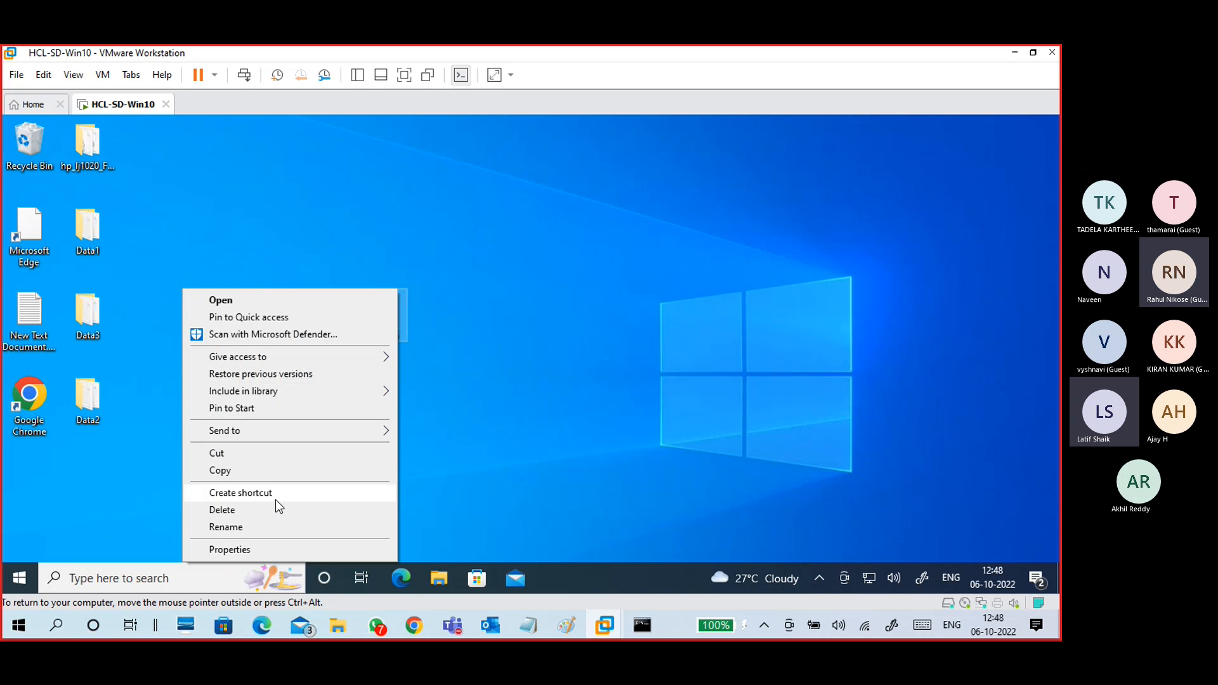
pyautogui.click(230, 550)
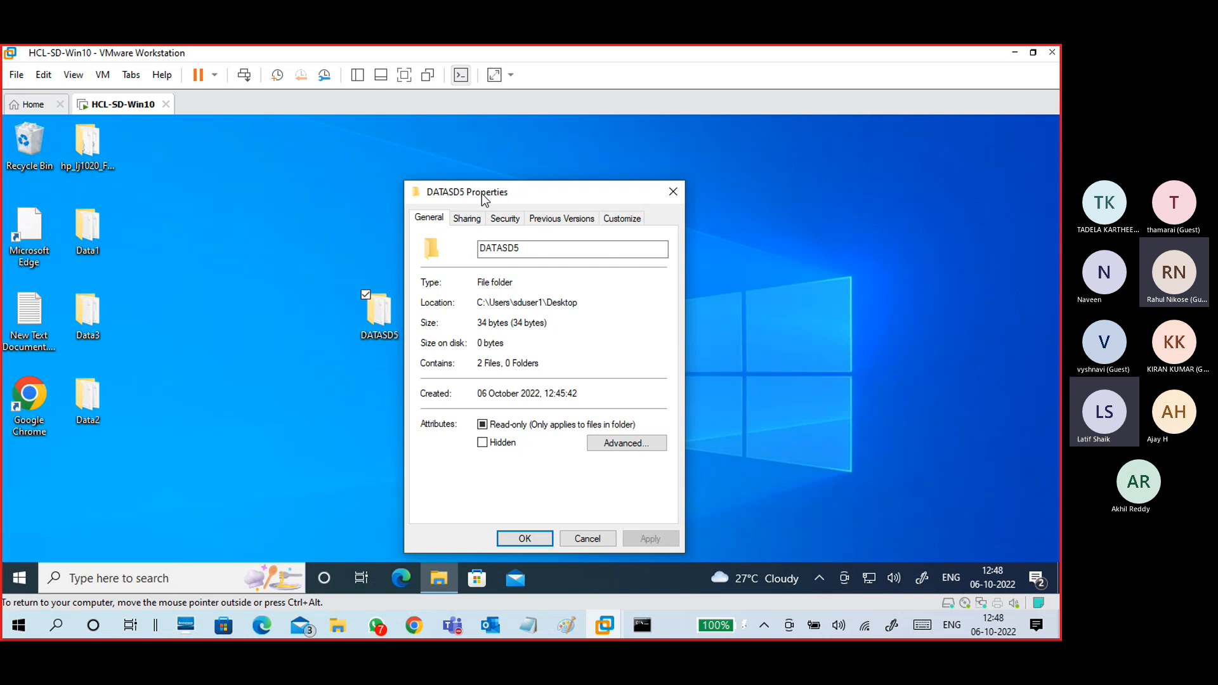
pyautogui.moveTo(481, 192)
pyautogui.mouseDown()
pyautogui.moveTo(517, 159)
pyautogui.moveTo(460, 172)
pyautogui.moveTo(478, 172)
pyautogui.mouseUp()
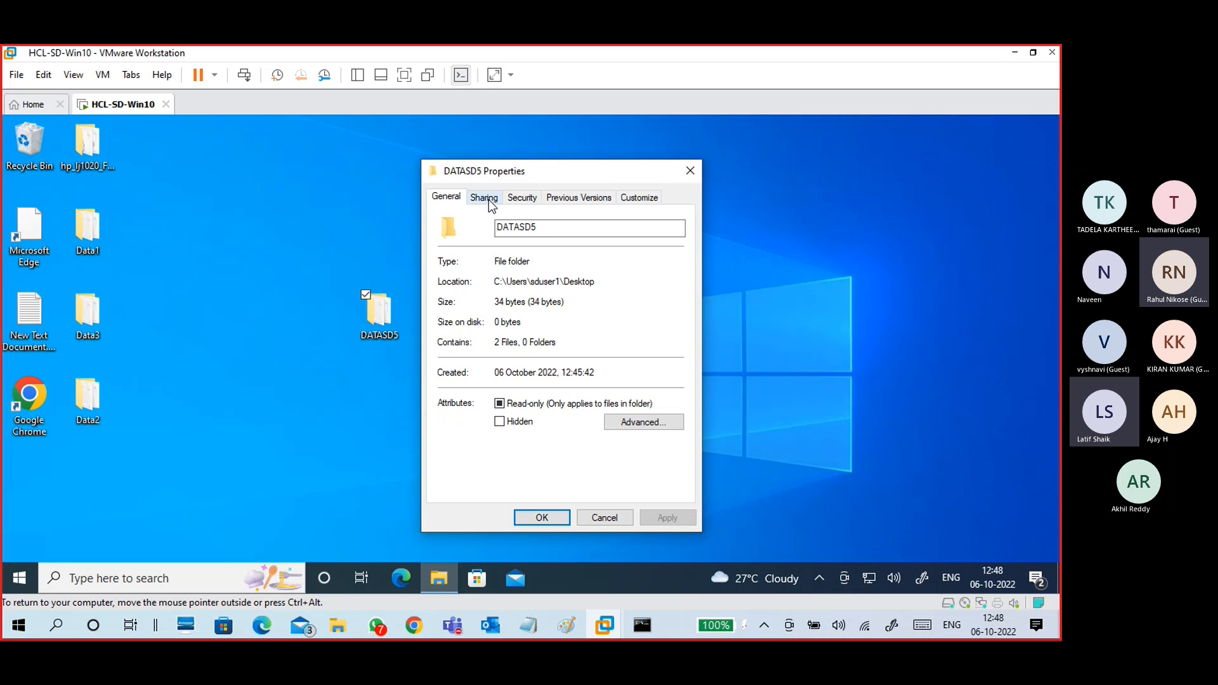
pyautogui.click(487, 198)
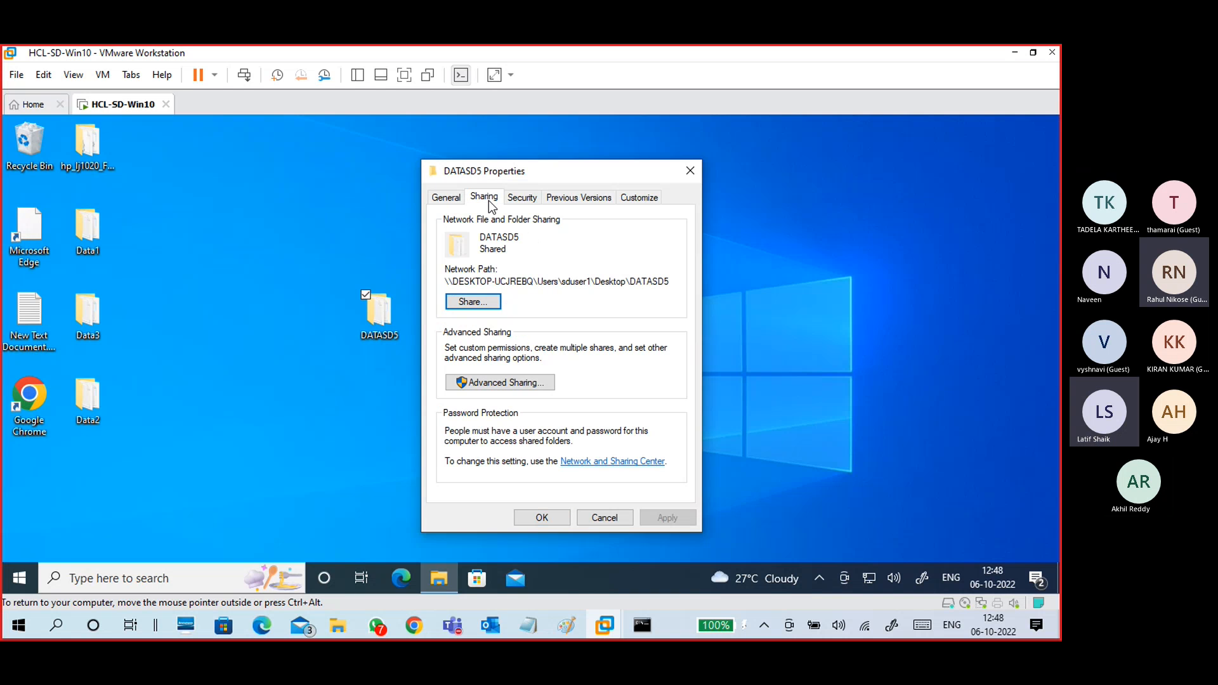
pyautogui.click(493, 387)
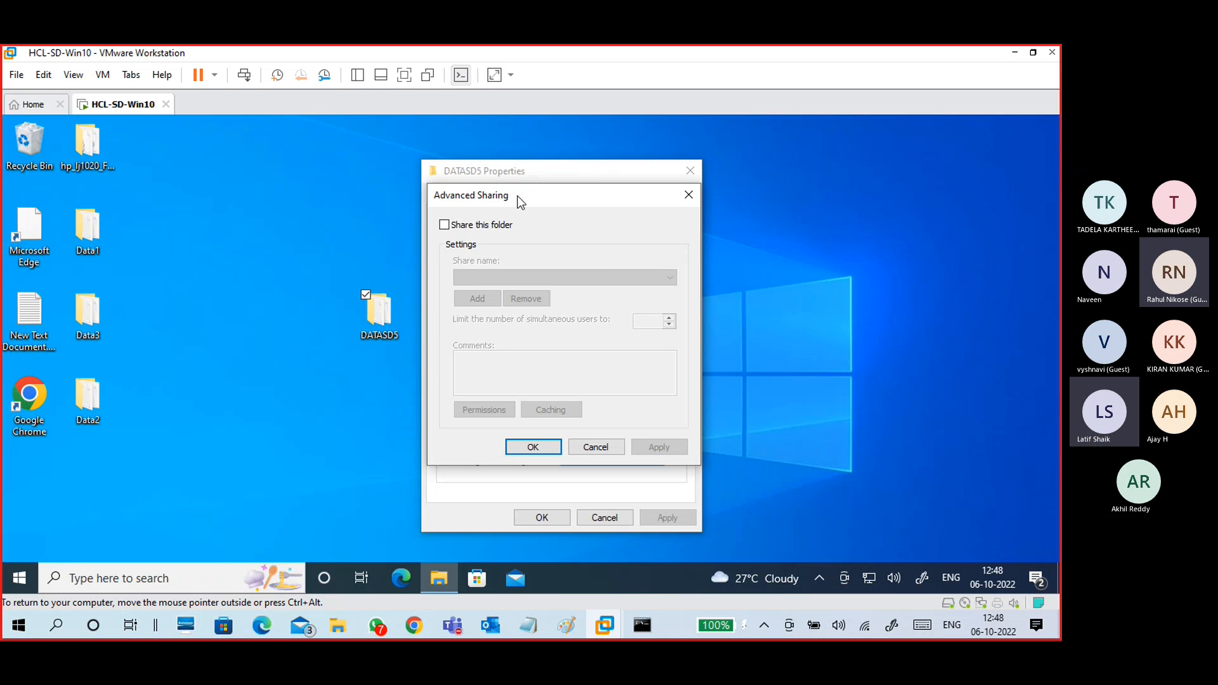
pyautogui.moveTo(517, 196); pyautogui.dragTo(692, 177)
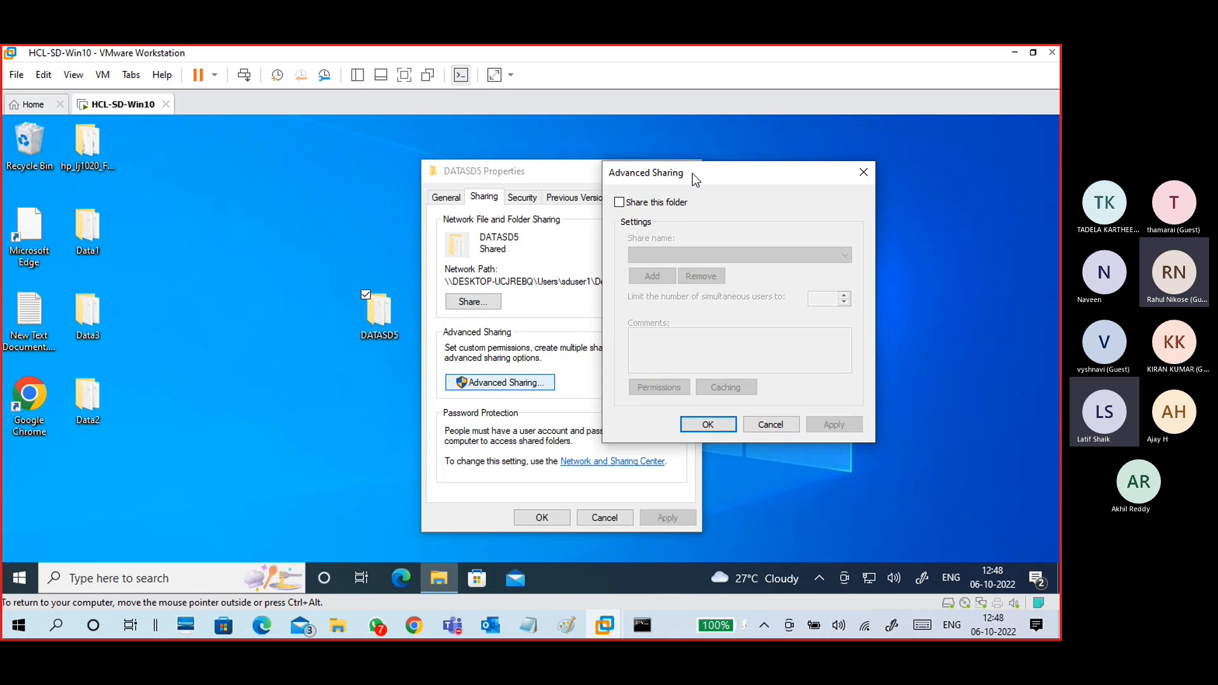
pyautogui.click(652, 205)
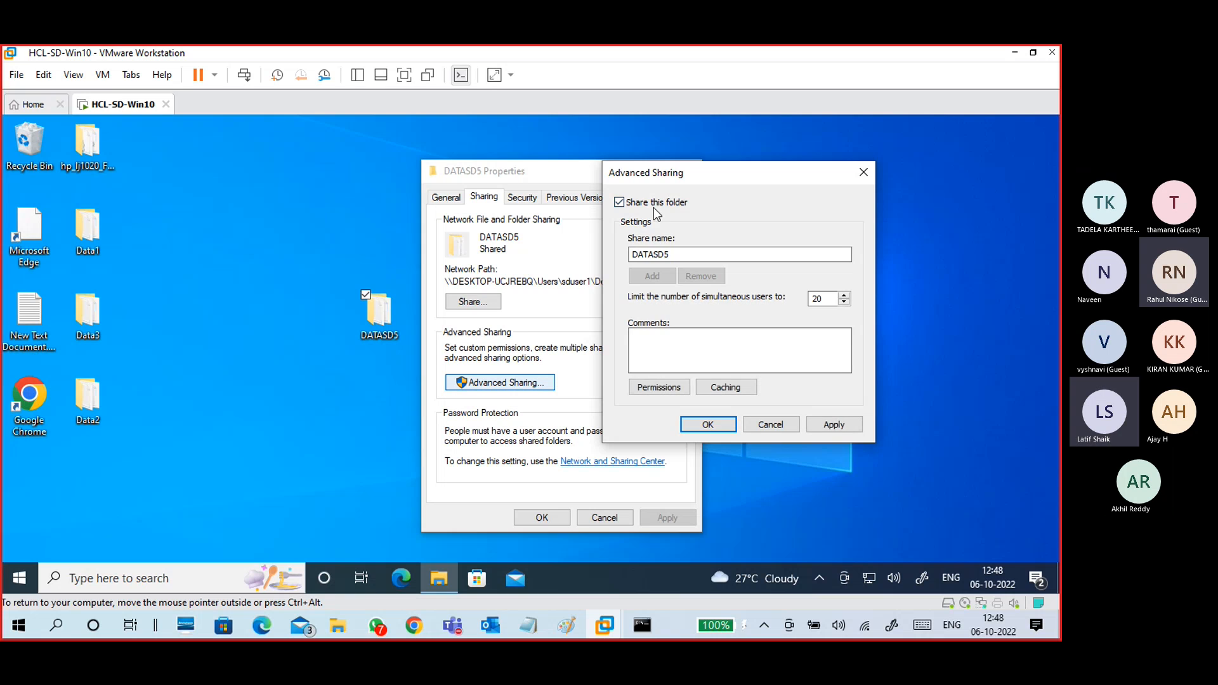
pyautogui.click(675, 255)
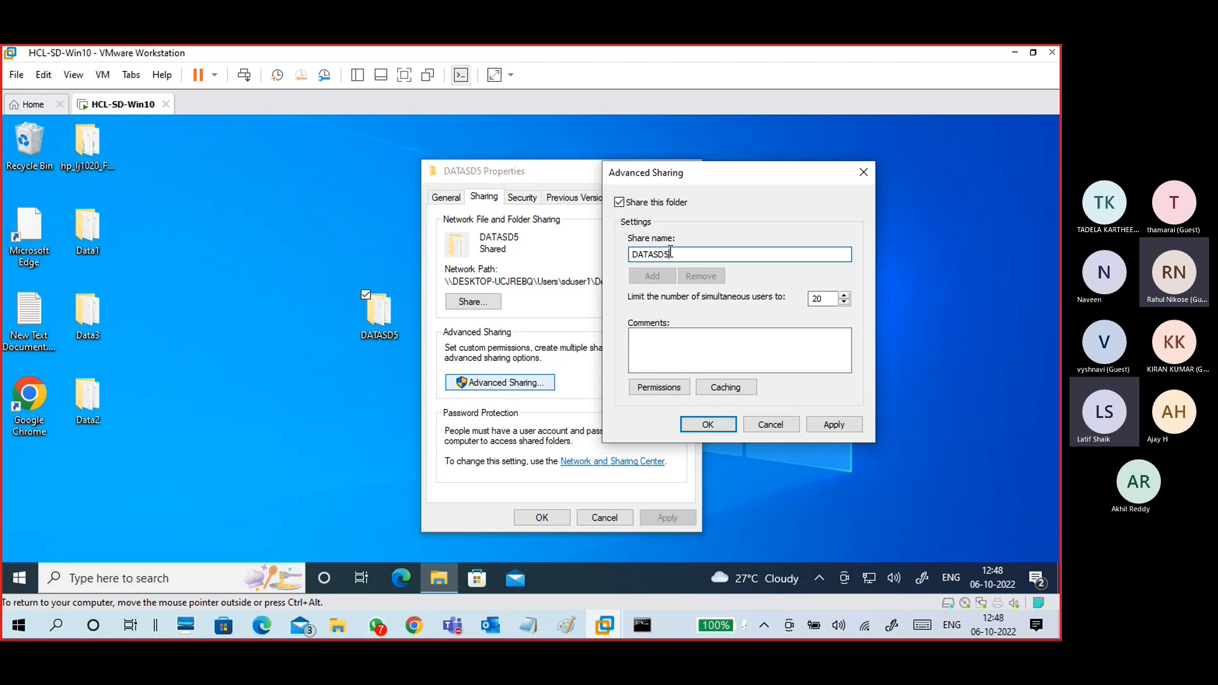
pyautogui.moveTo(676, 255); pyautogui.dragTo(625, 259)
# Step: In DATASD5's share Permissions, tick Allow Full Control for Everyone, enabling Change and Read too
pyautogui.click(669, 254)
pyautogui.click(658, 389)
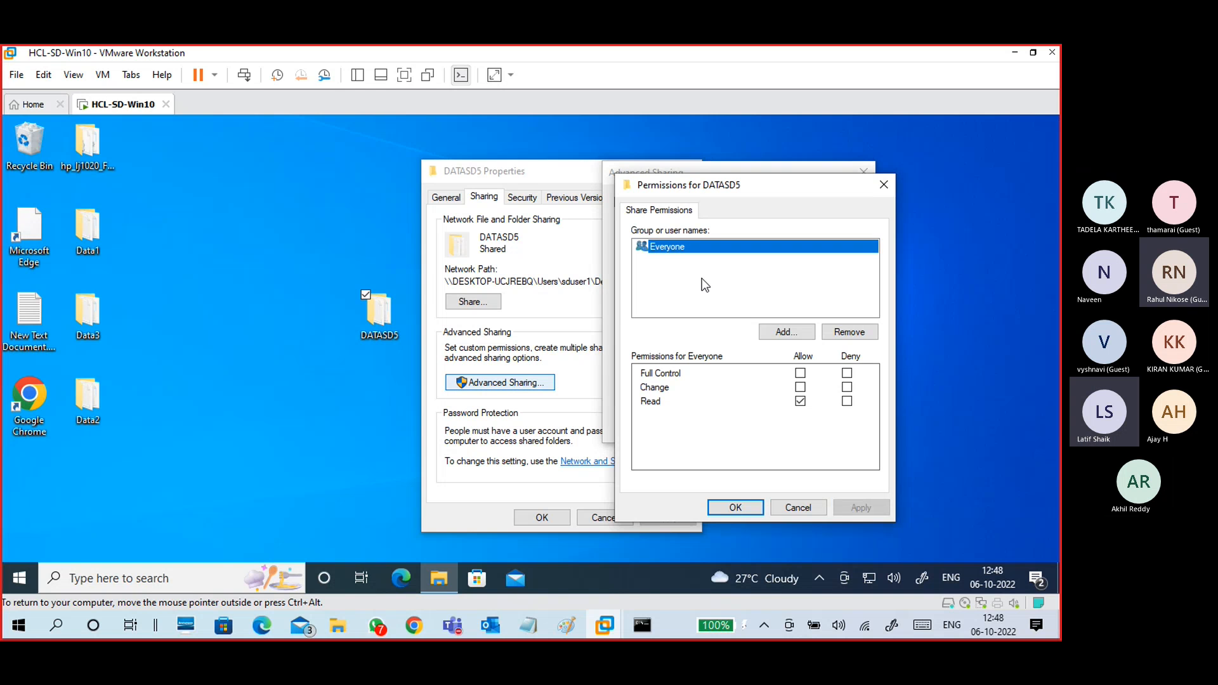
pyautogui.moveTo(719, 192); pyautogui.dragTo(875, 156)
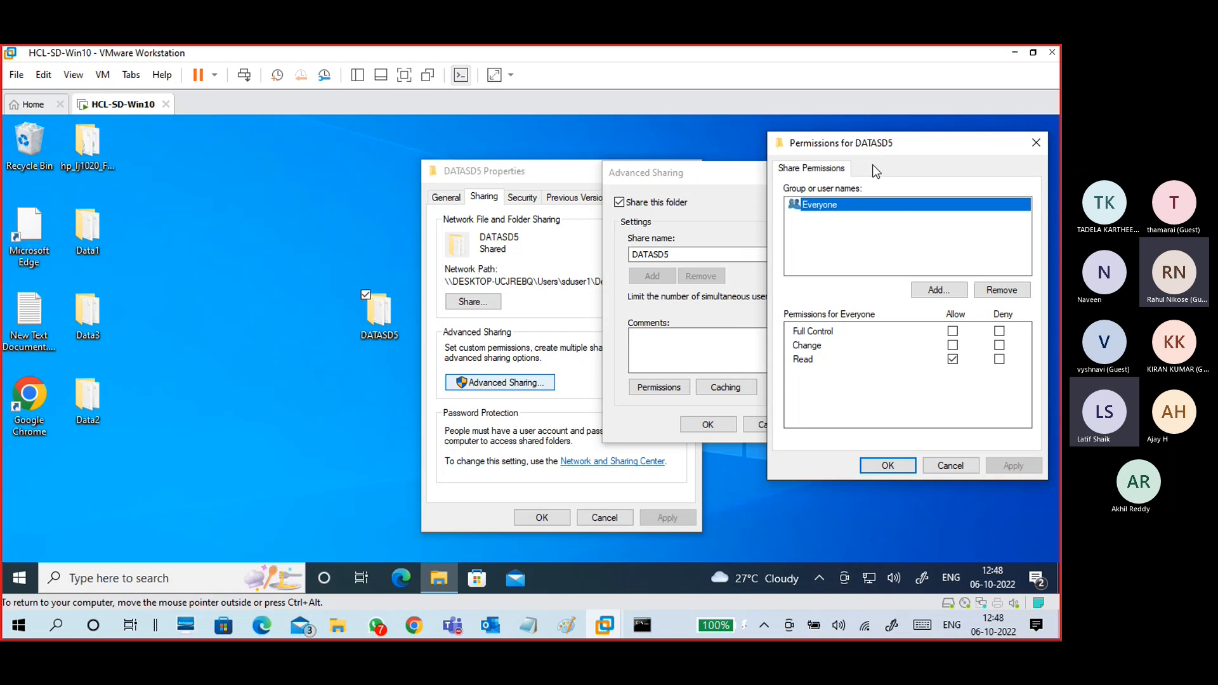
pyautogui.click(952, 330)
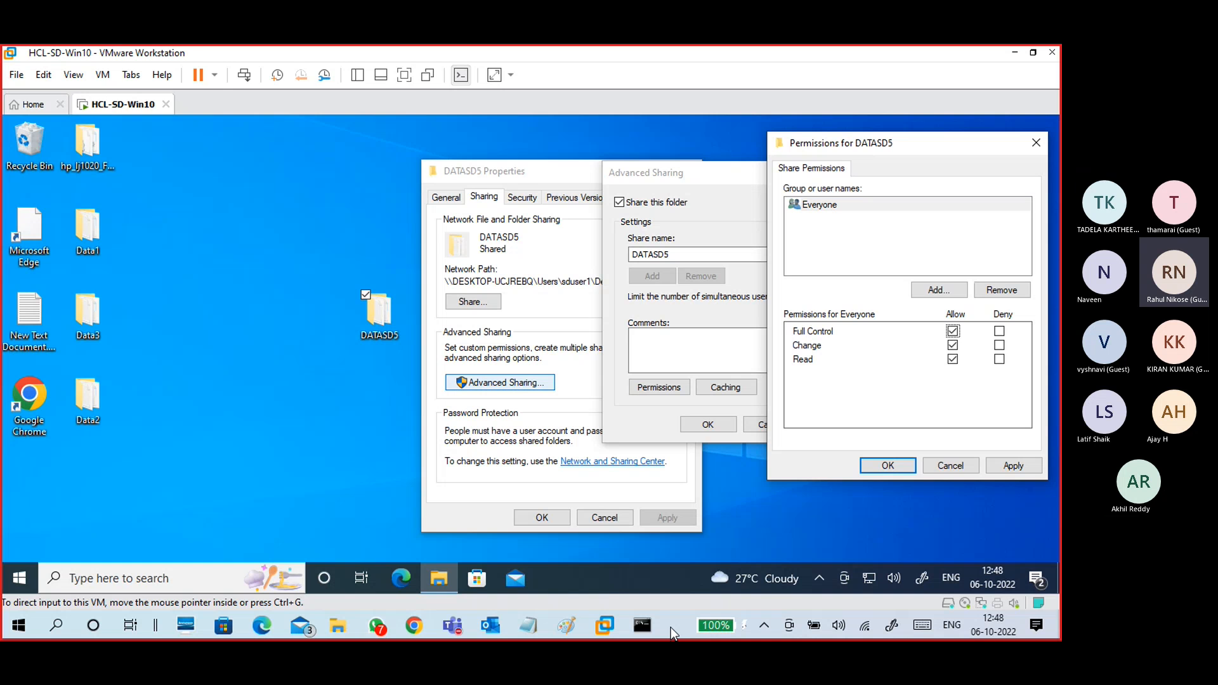
# Step: Review slide 8's file-sharing screenshots in Google Slides, then bring back Paint's pc-A/pc-B diagram
pyautogui.click(415, 627)
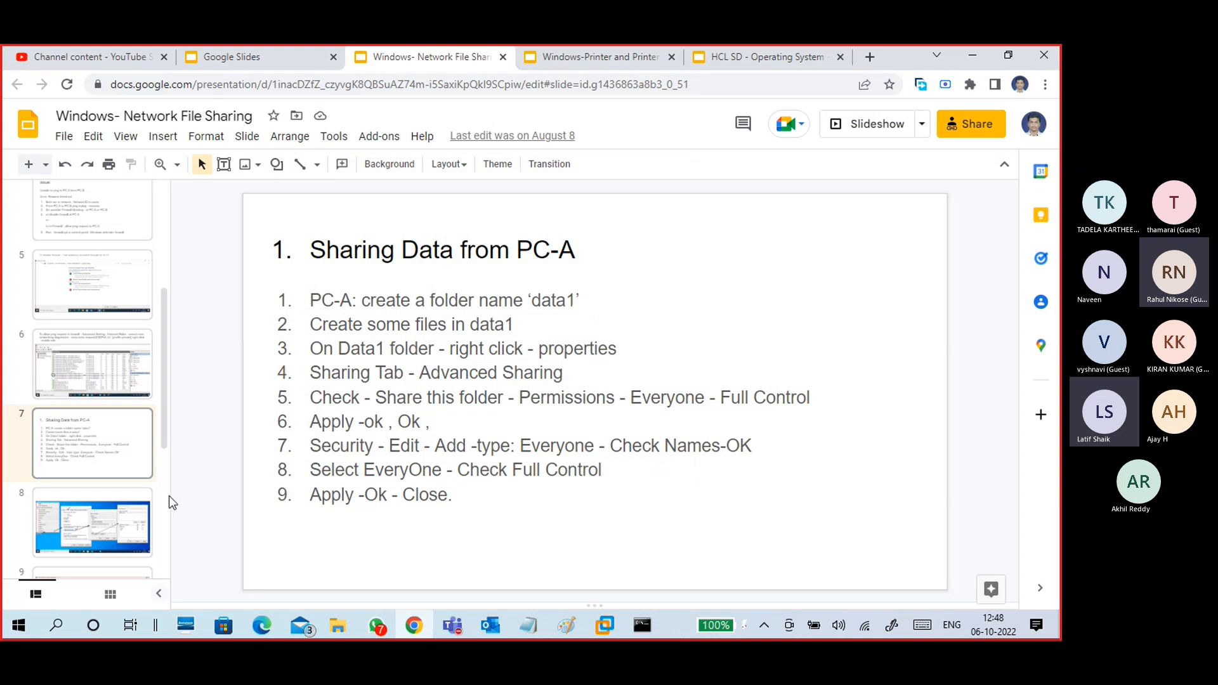
pyautogui.click(90, 484)
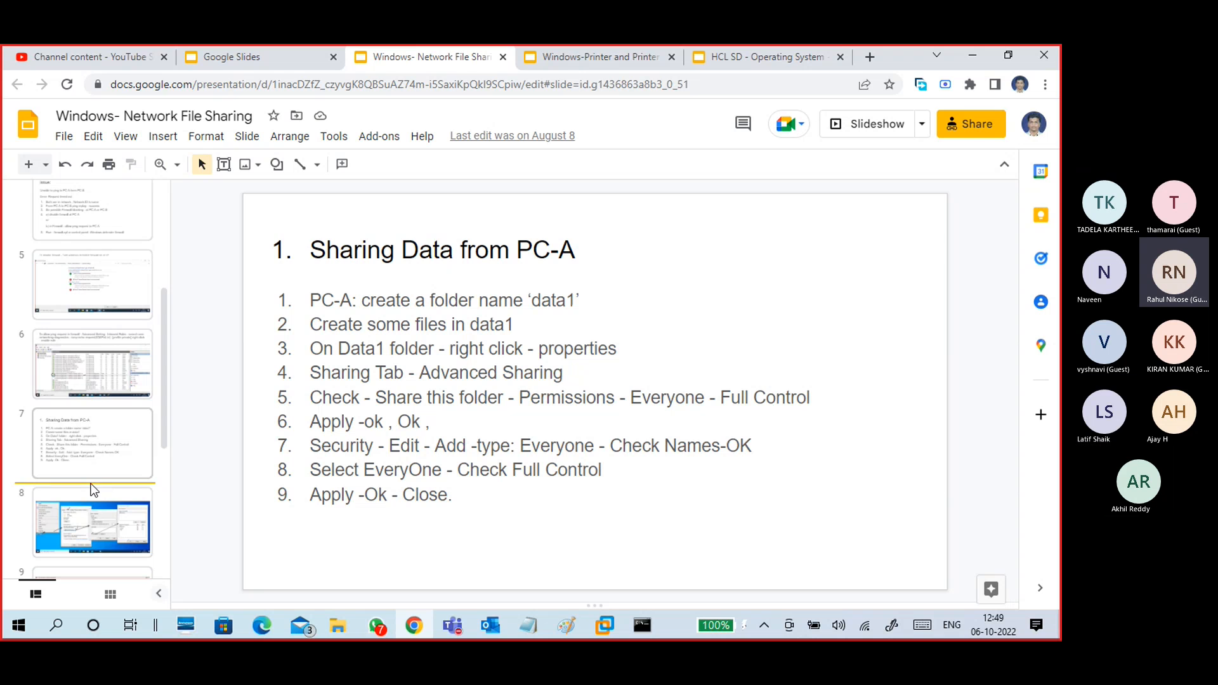
pyautogui.click(105, 524)
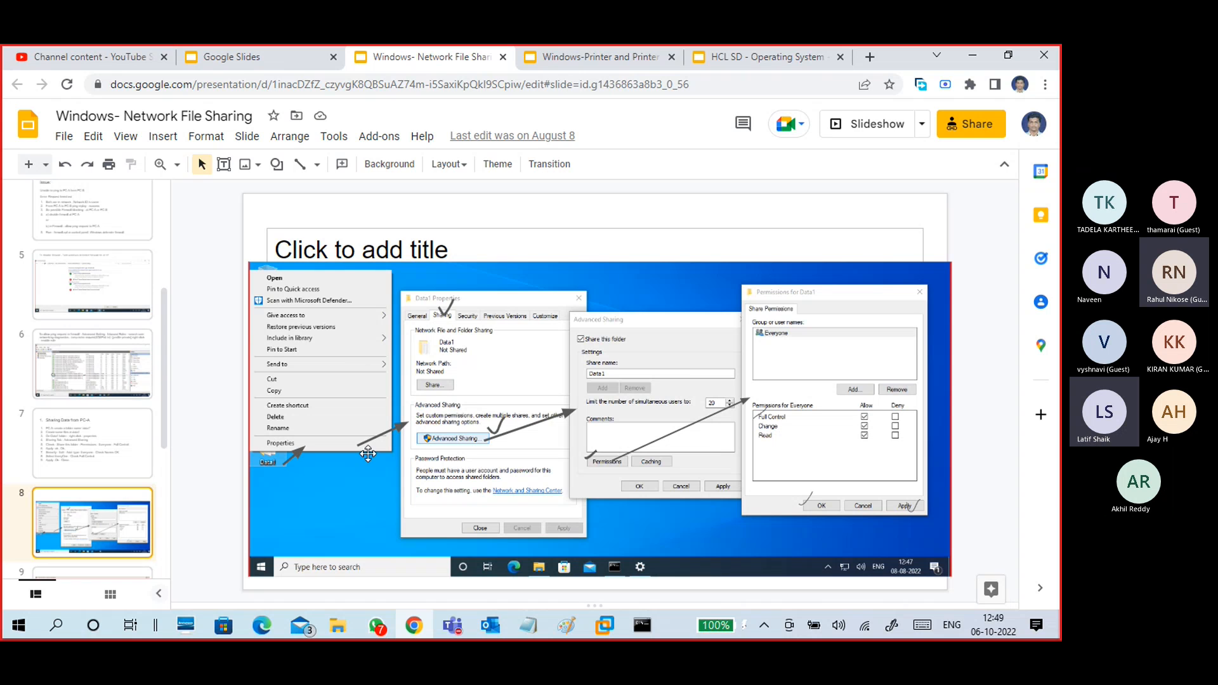
pyautogui.click(582, 379)
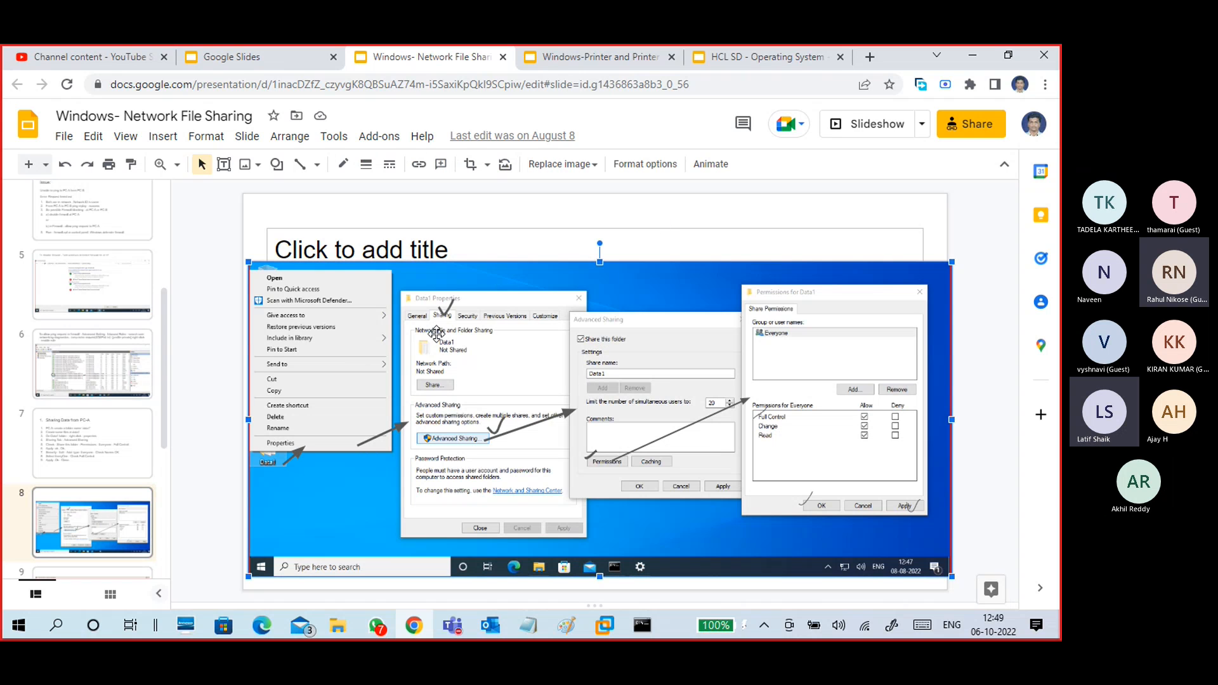
pyautogui.click(976, 55)
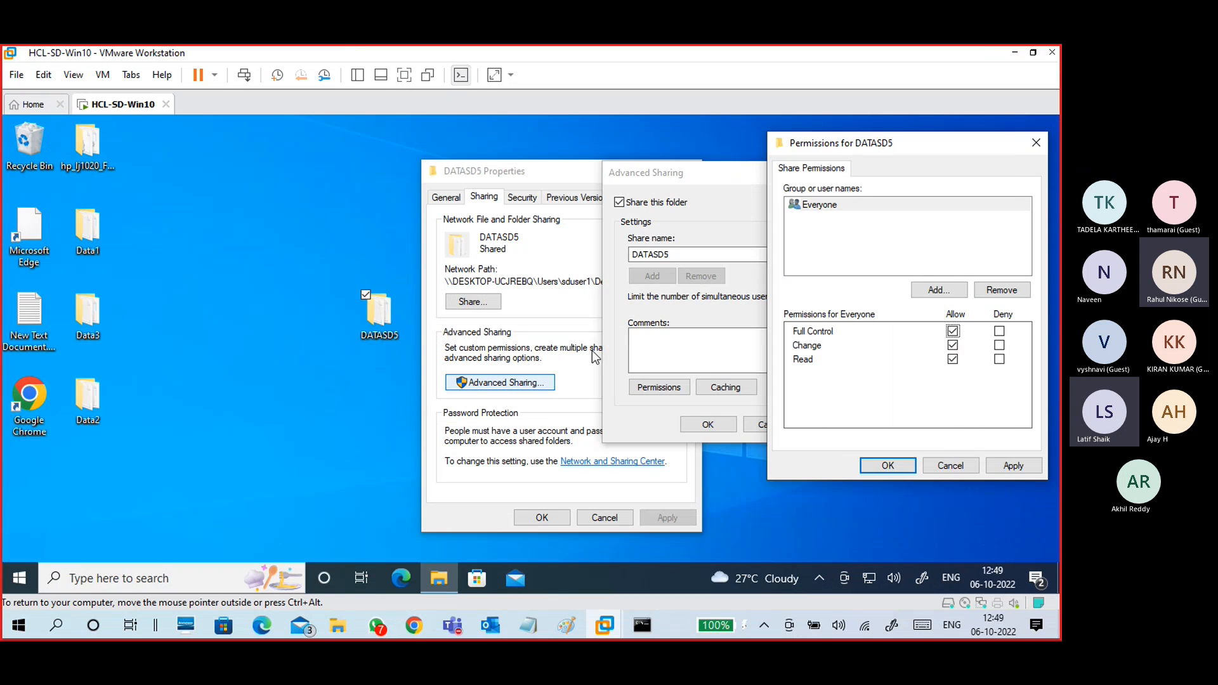
pyautogui.click(567, 628)
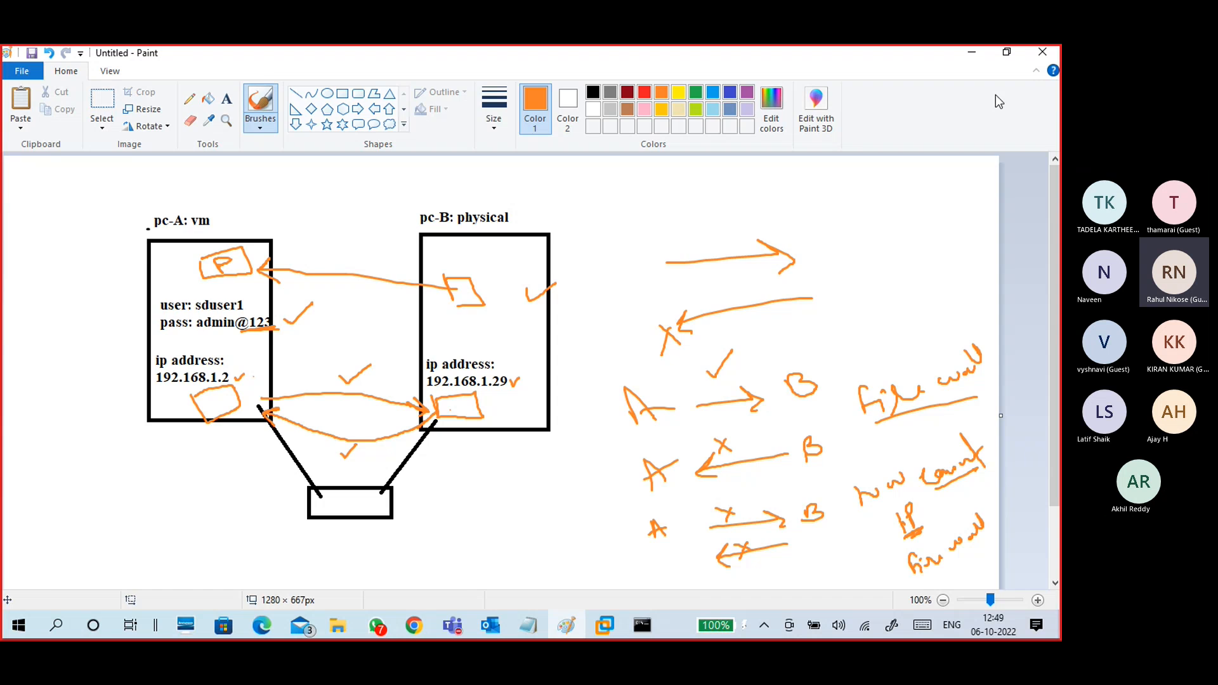
# Step: Minimize Paint to reveal the VM's DATASD5 share permissions dialog
pyautogui.click(967, 52)
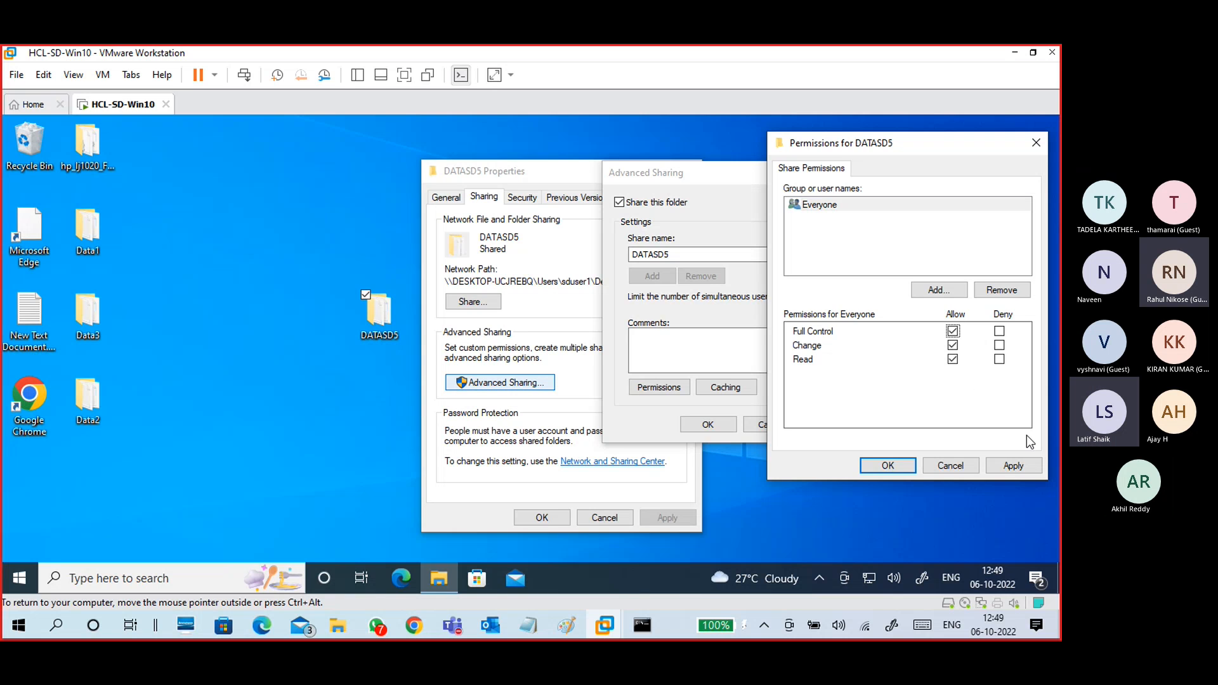
# Step: Apply and confirm the Everyone share permissions, then close DATASD5's Properties
pyautogui.click(1013, 466)
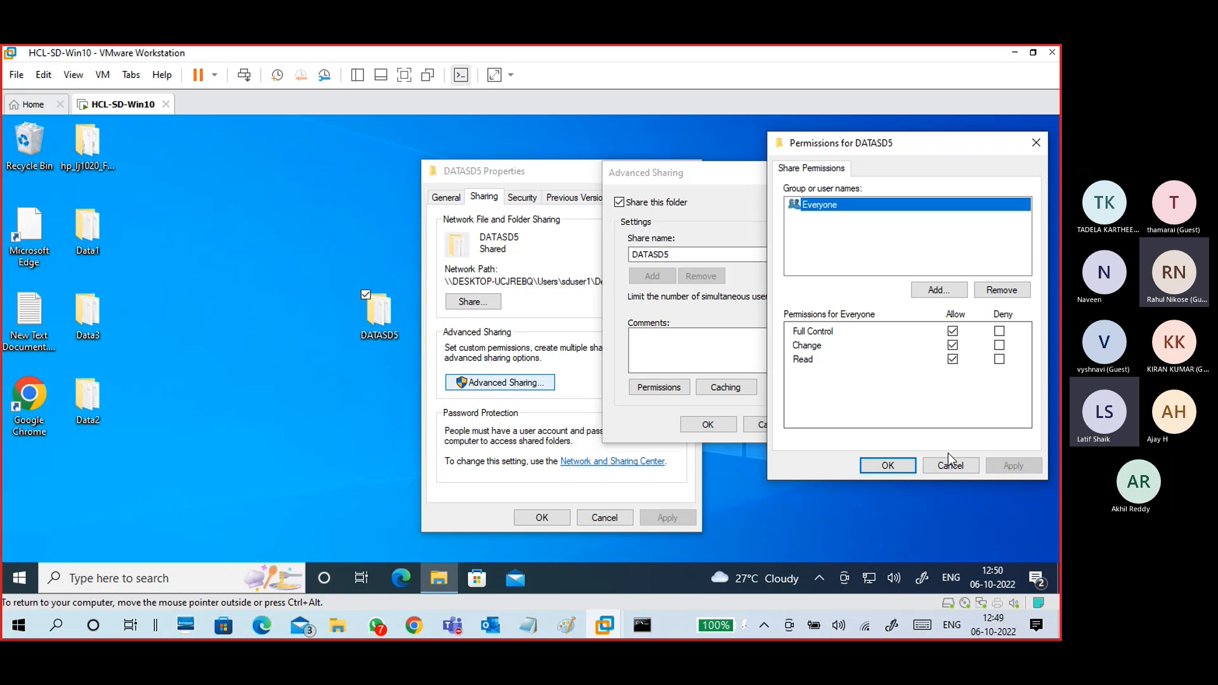
pyautogui.click(891, 467)
pyautogui.click(691, 425)
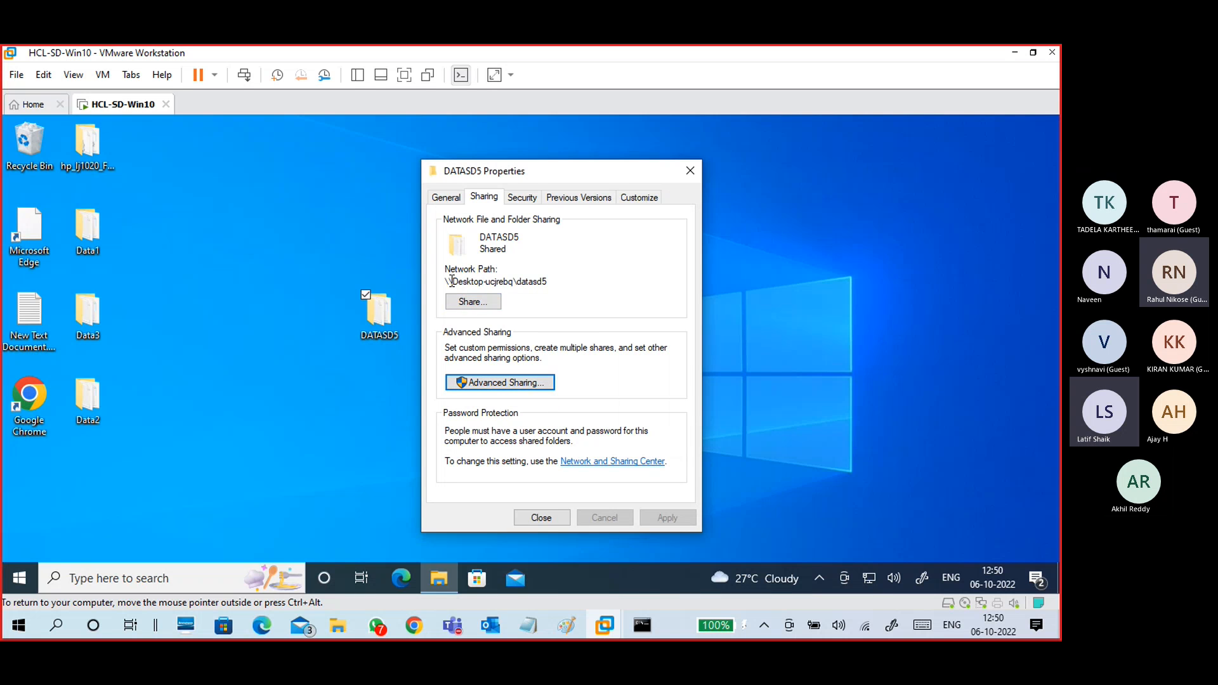
pyautogui.moveTo(448, 281); pyautogui.dragTo(569, 310)
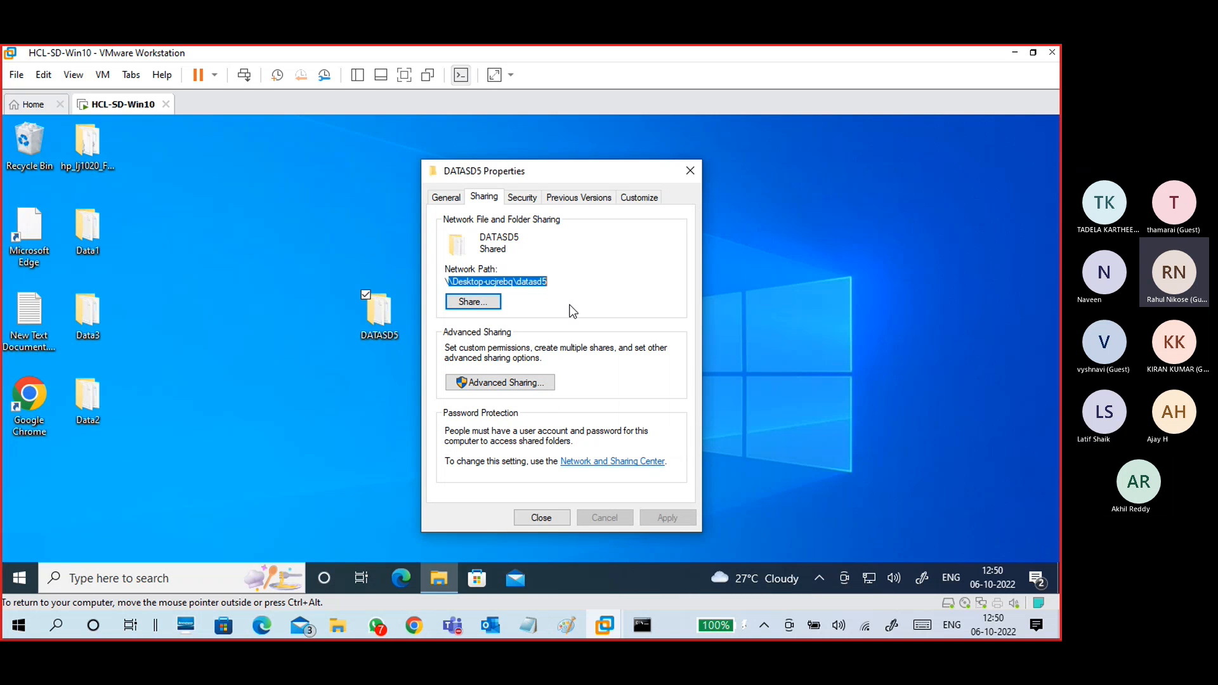
pyautogui.click(523, 519)
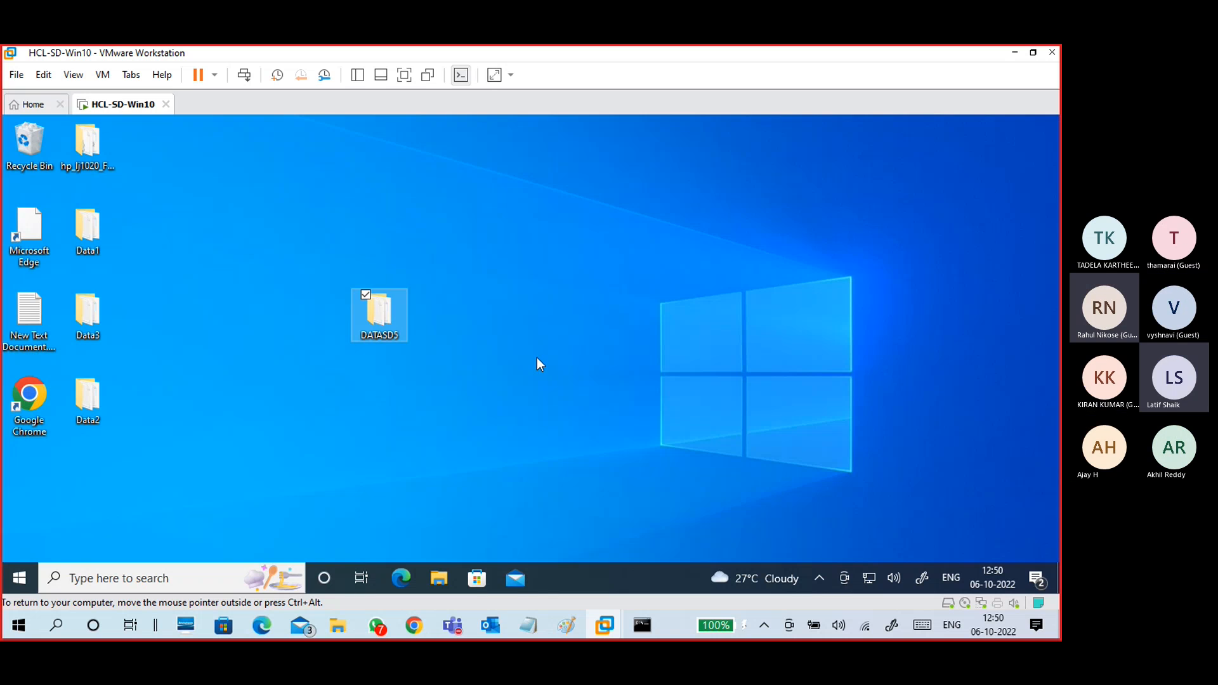
# Step: Reopen DATASD5's Properties and open its Security permissions for editing
pyautogui.rightClick(395, 309)
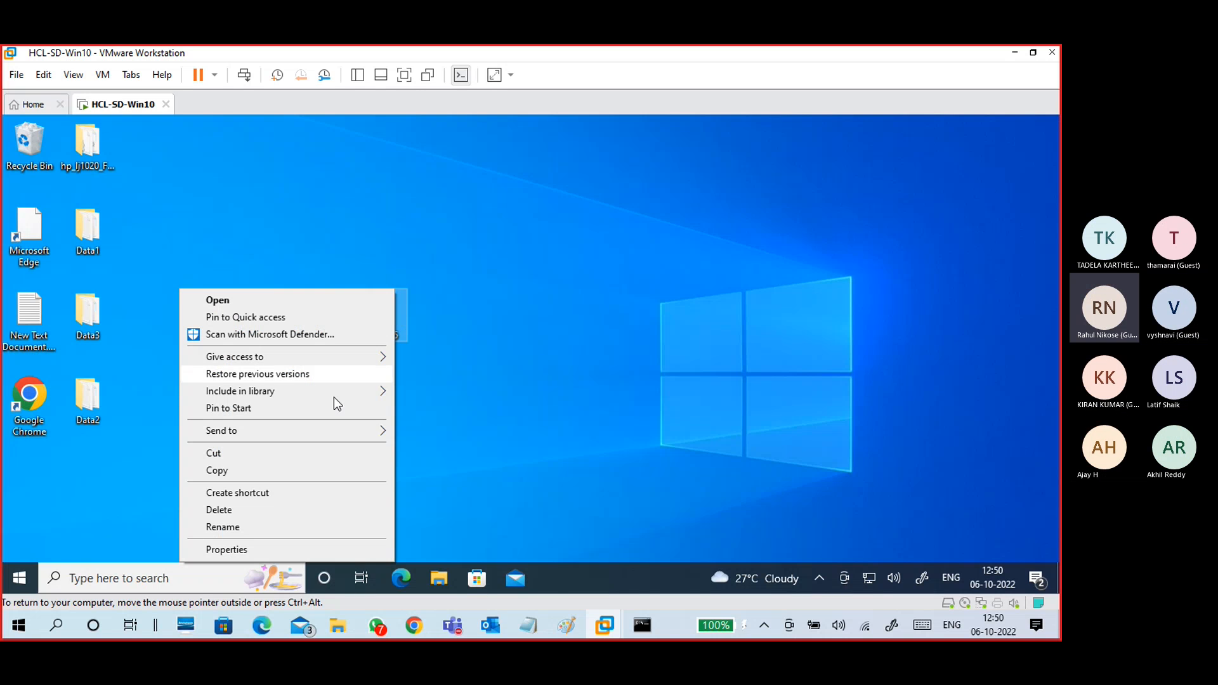
pyautogui.click(223, 549)
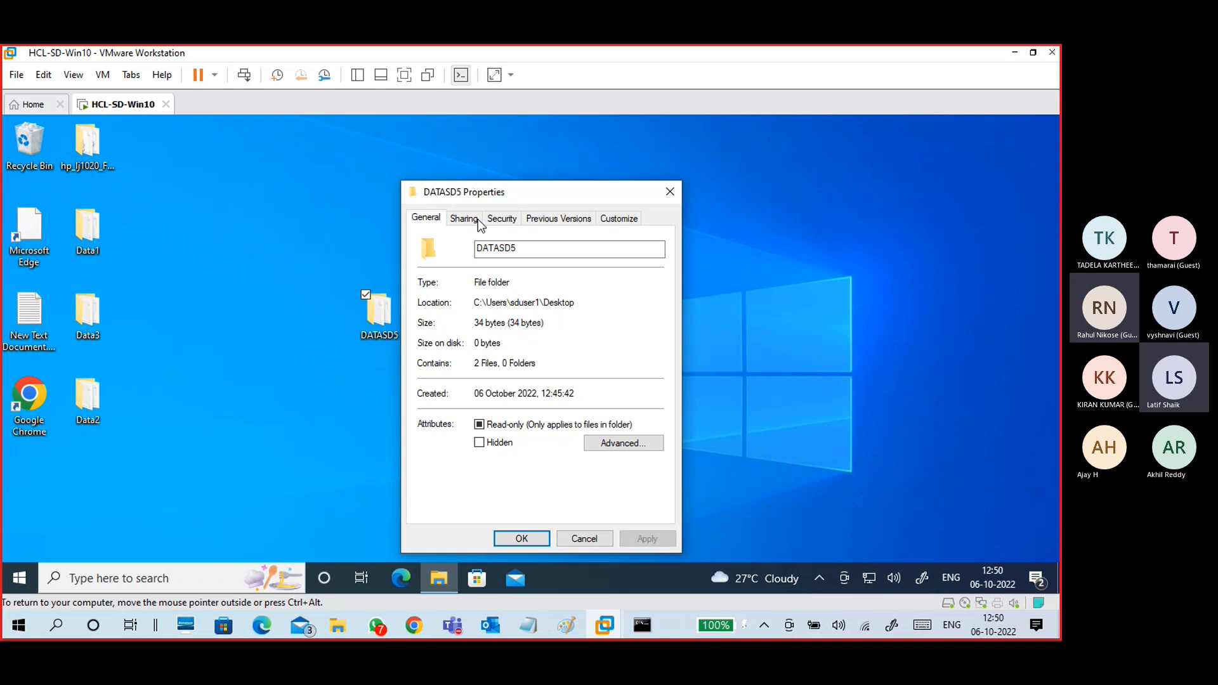
pyautogui.moveTo(489, 194); pyautogui.dragTo(492, 186)
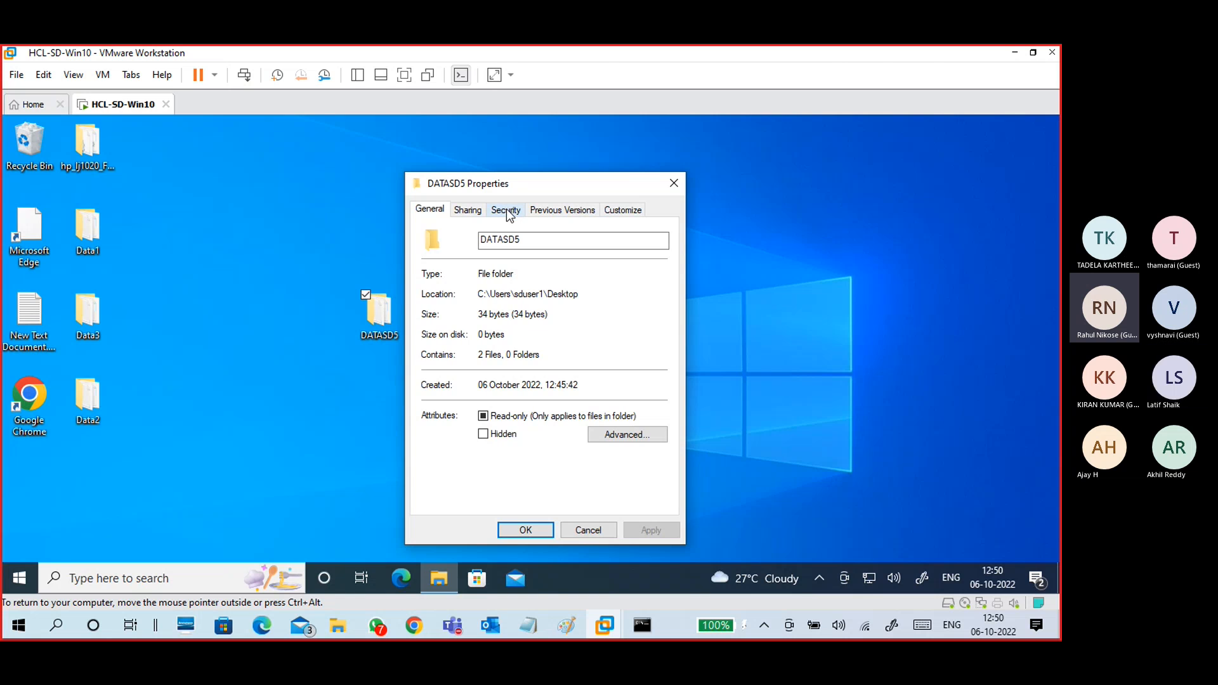
pyautogui.click(508, 213)
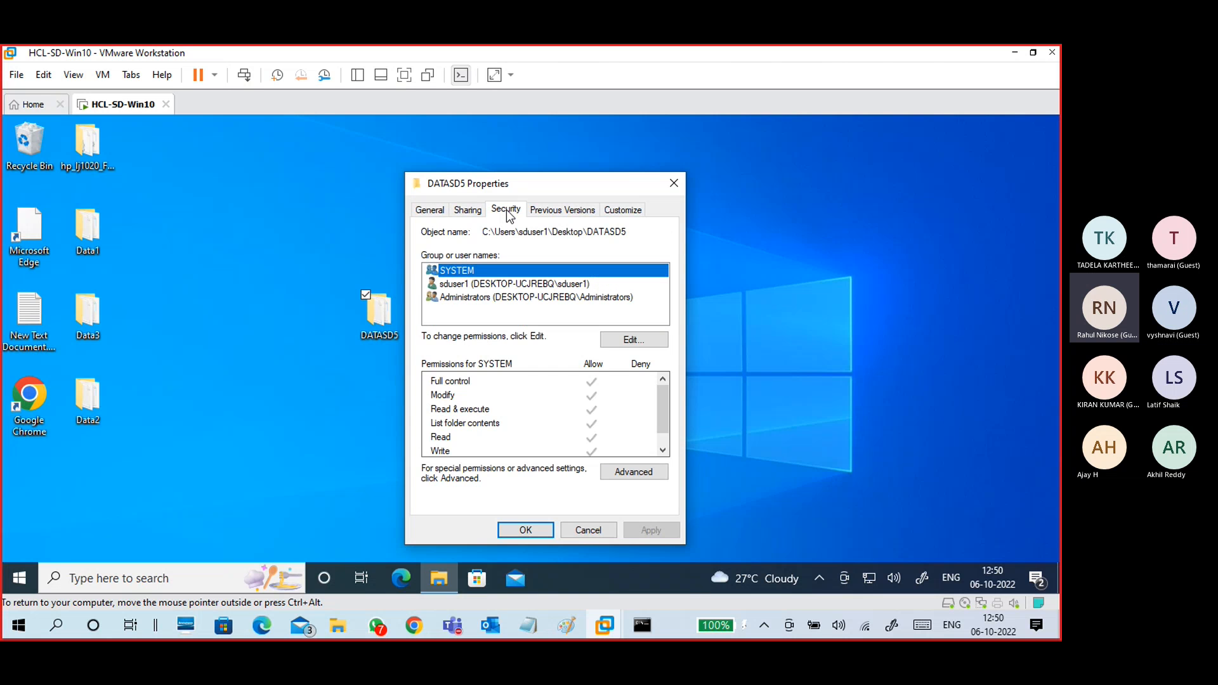
pyautogui.click(462, 215)
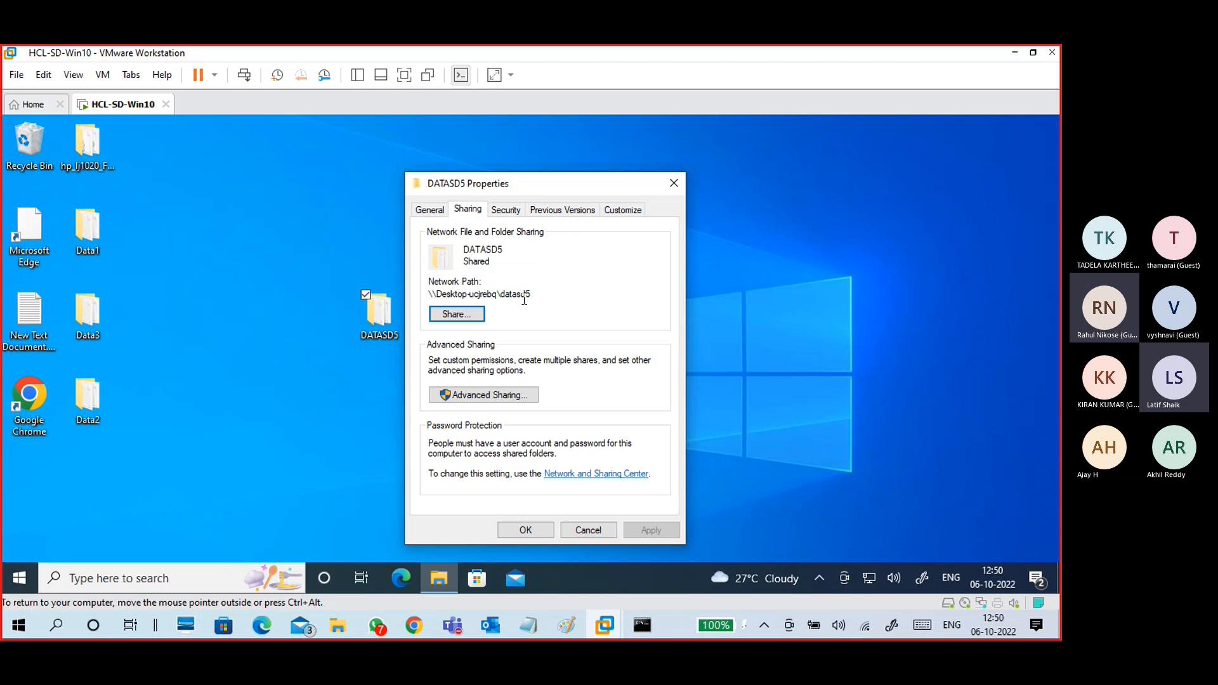
pyautogui.moveTo(536, 295); pyautogui.dragTo(427, 295)
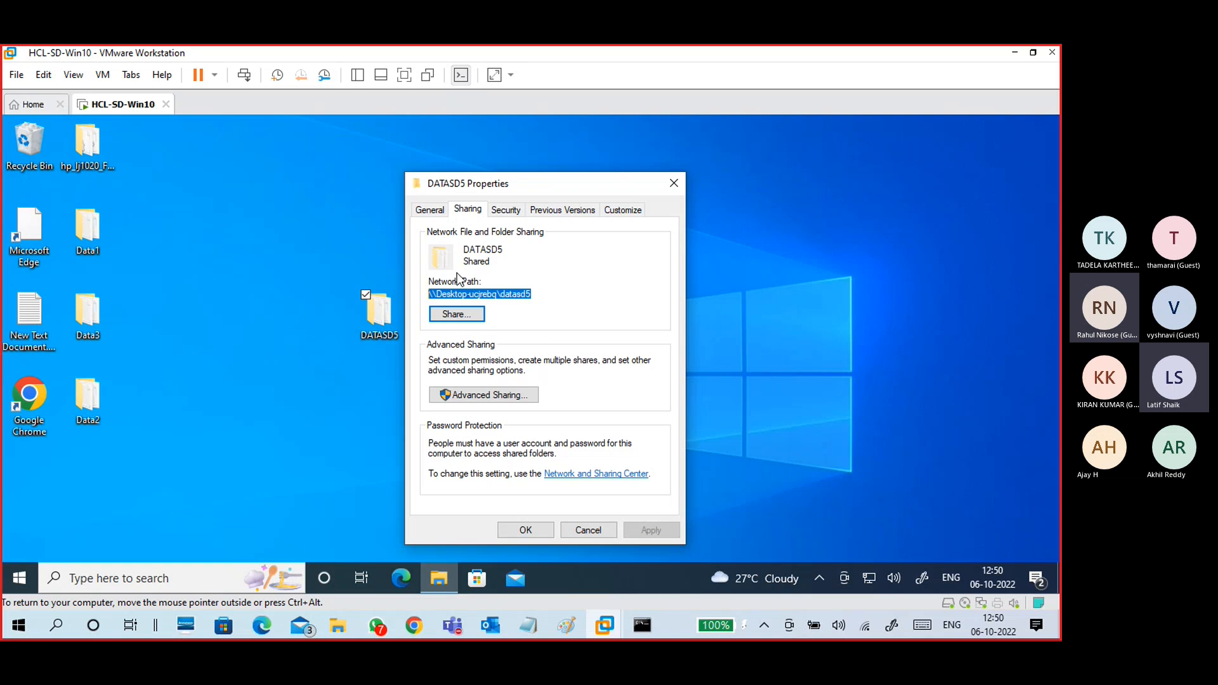
pyautogui.click(505, 211)
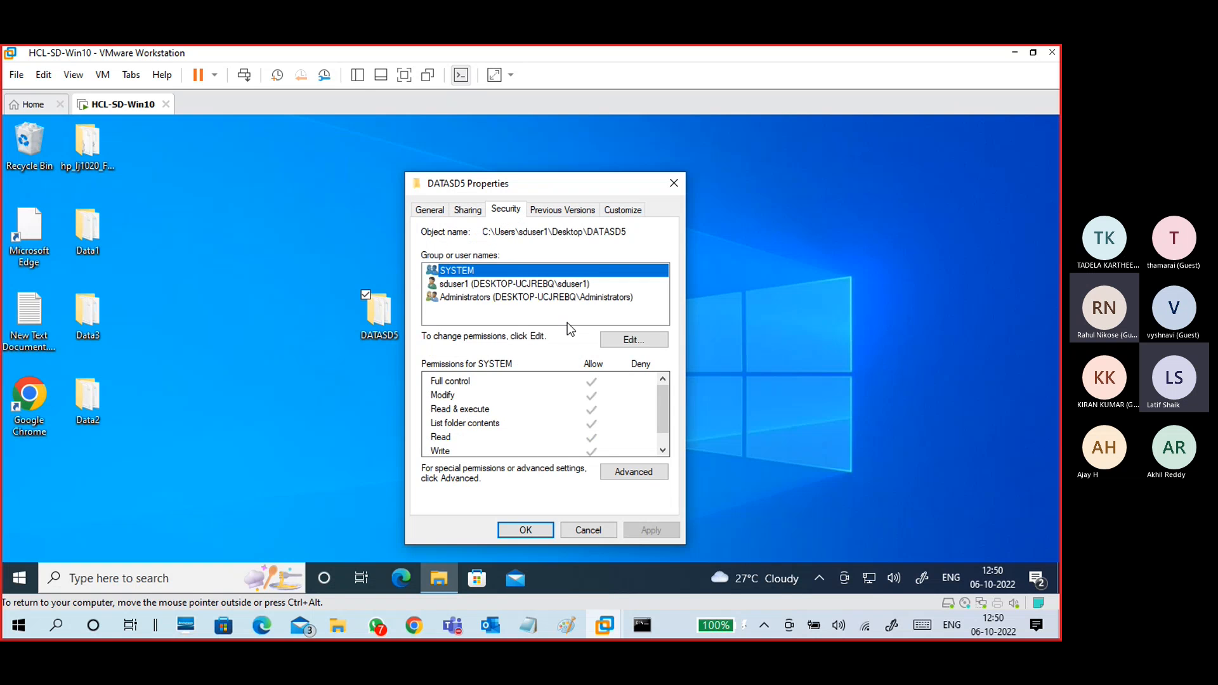
pyautogui.click(634, 339)
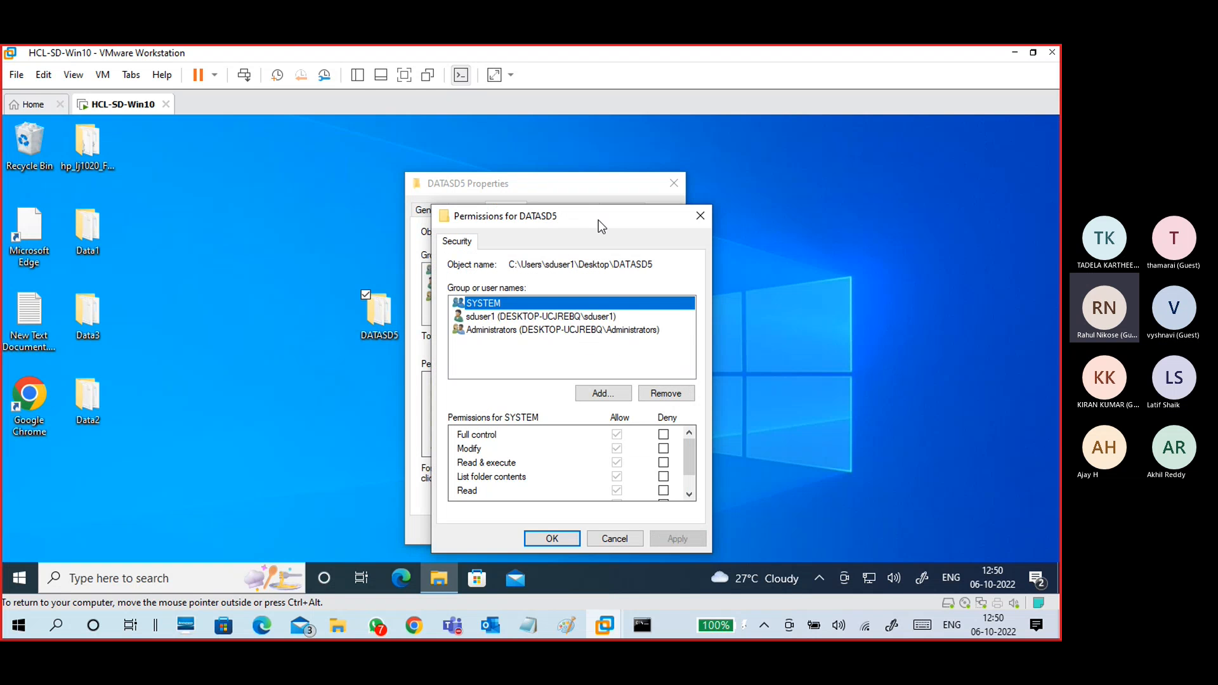
# Step: Add Everyone to DATASD5's security permissions with Full control allowed, and apply
pyautogui.moveTo(599, 220); pyautogui.dragTo(862, 170)
pyautogui.click(762, 309)
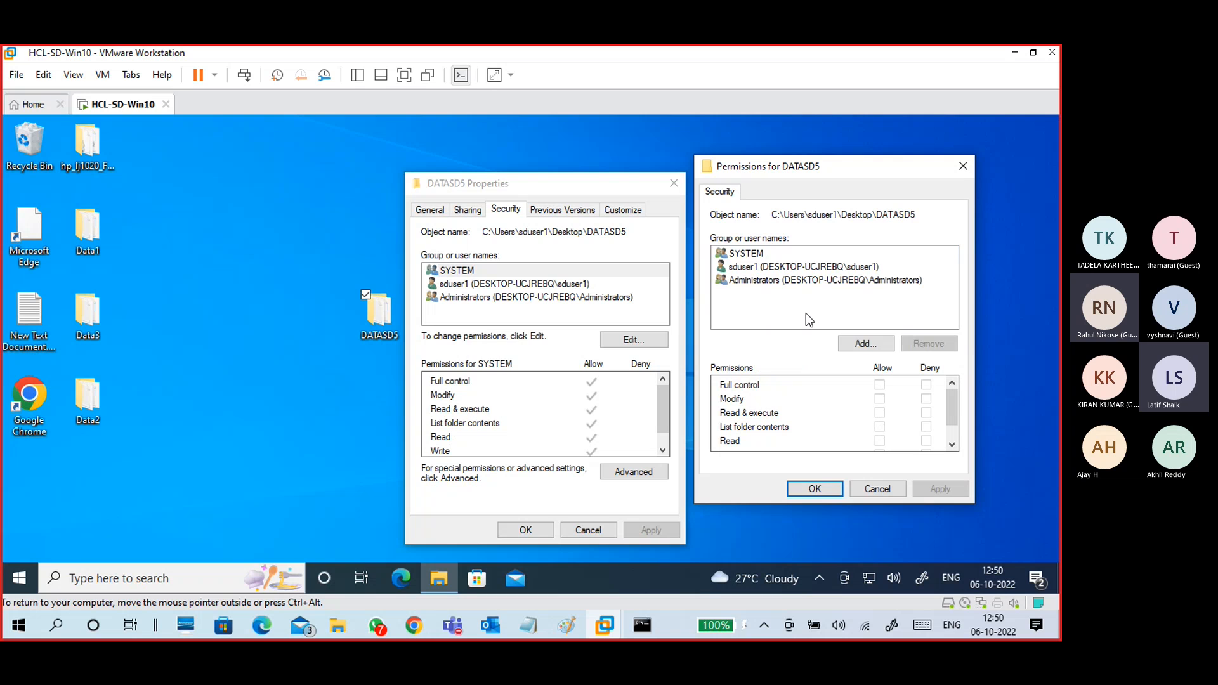
pyautogui.click(855, 344)
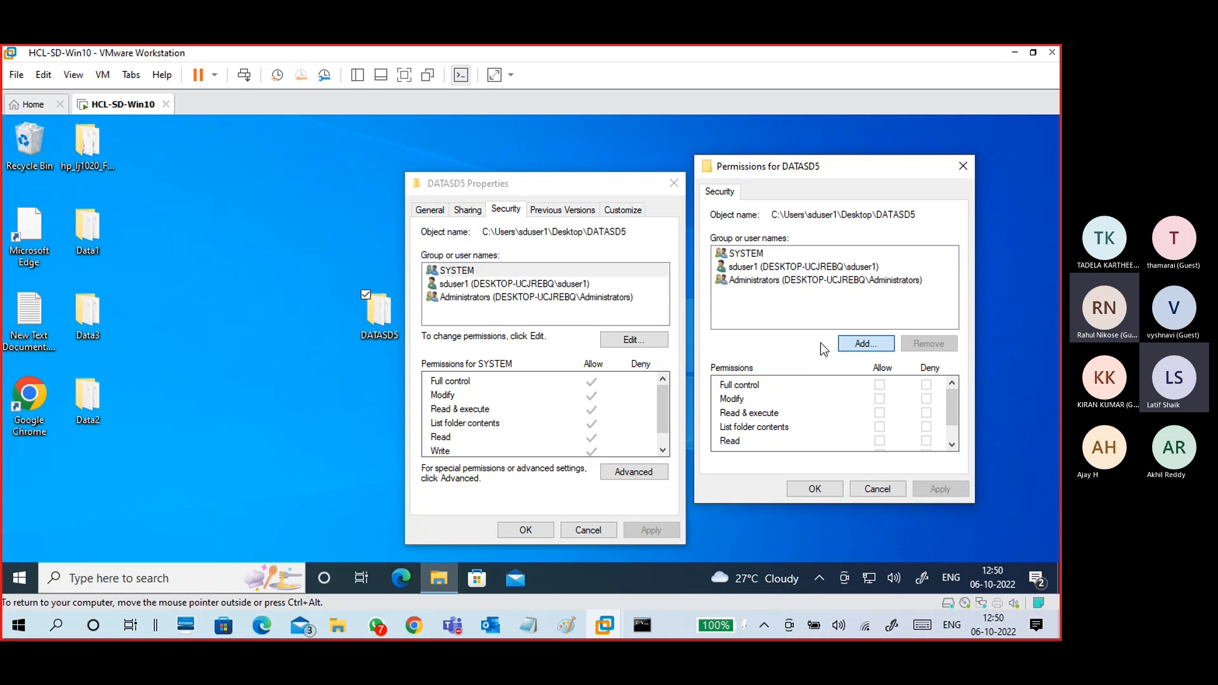
pyautogui.write('E')
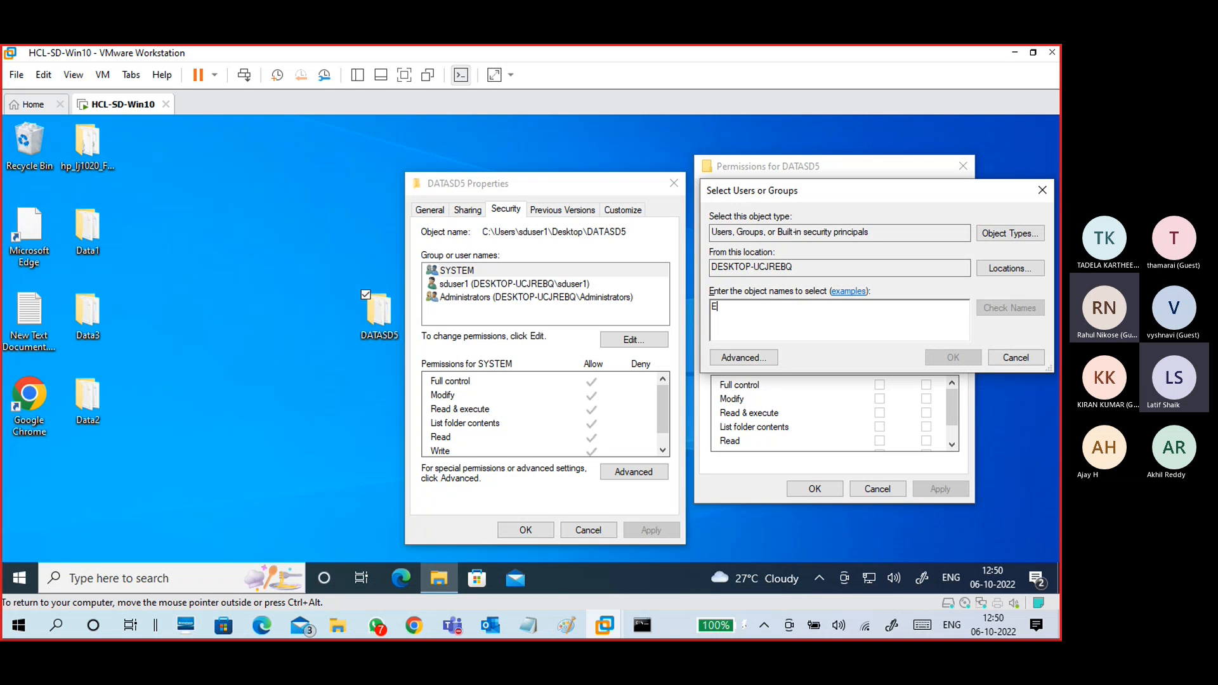
pyautogui.write('VERY')
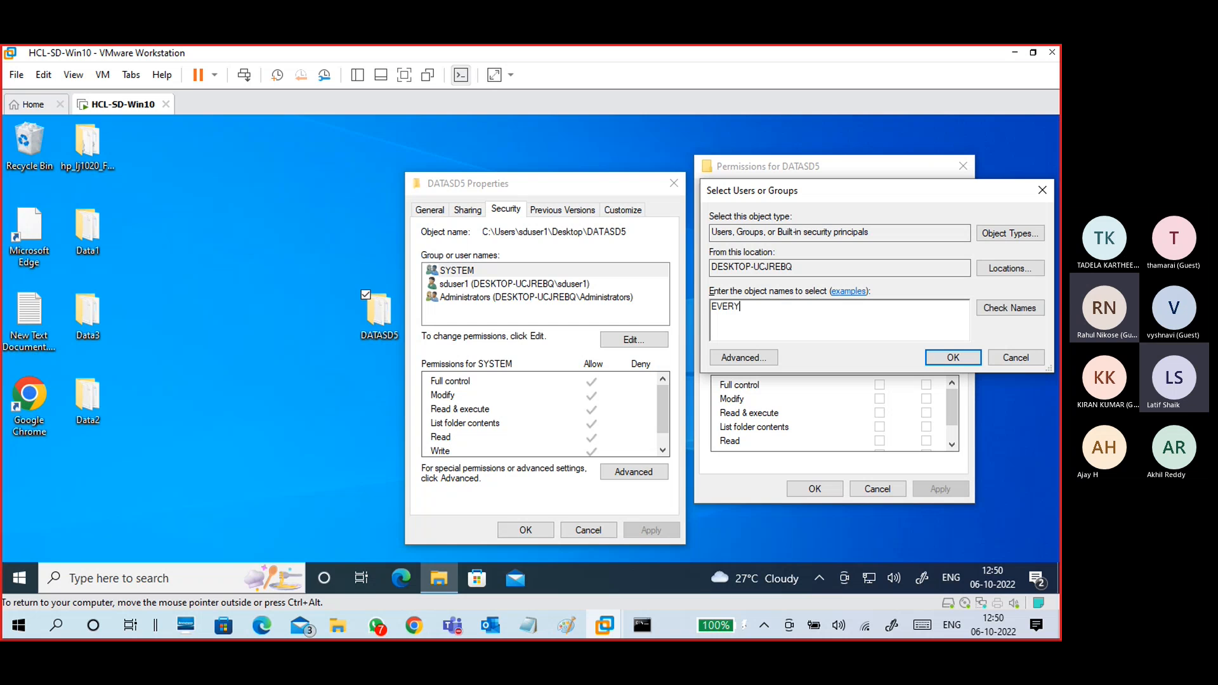
pyautogui.click(1001, 311)
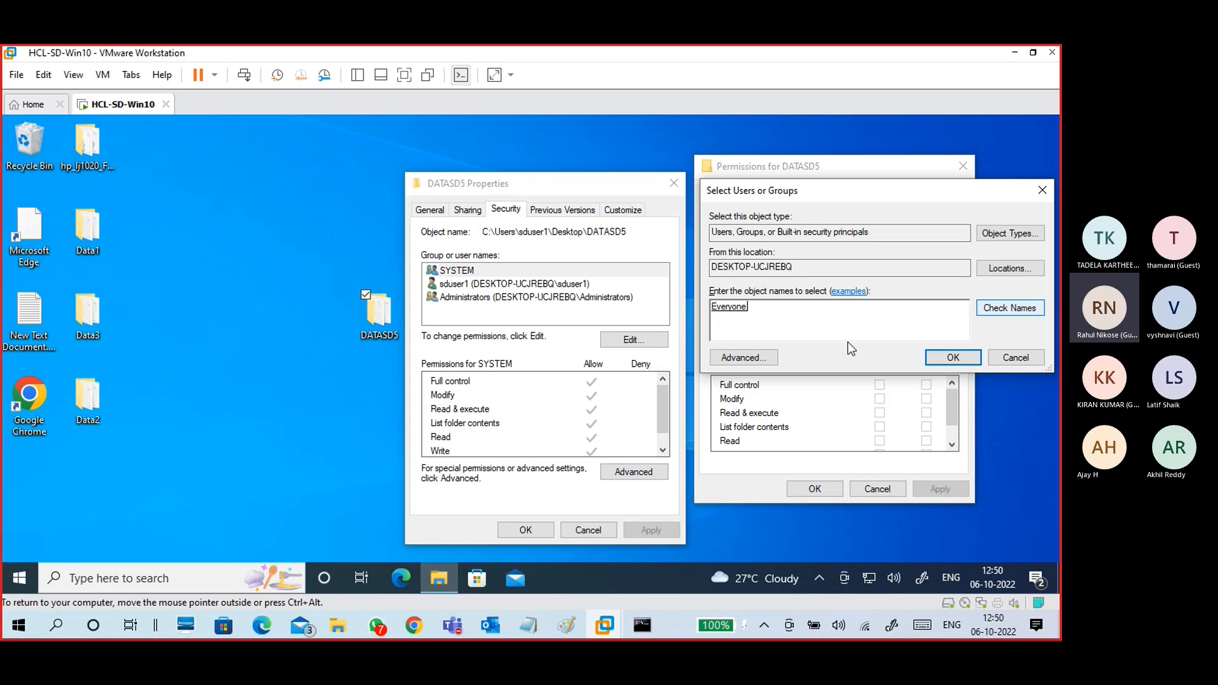
pyautogui.moveTo(754, 311); pyautogui.dragTo(714, 312)
pyautogui.click(780, 308)
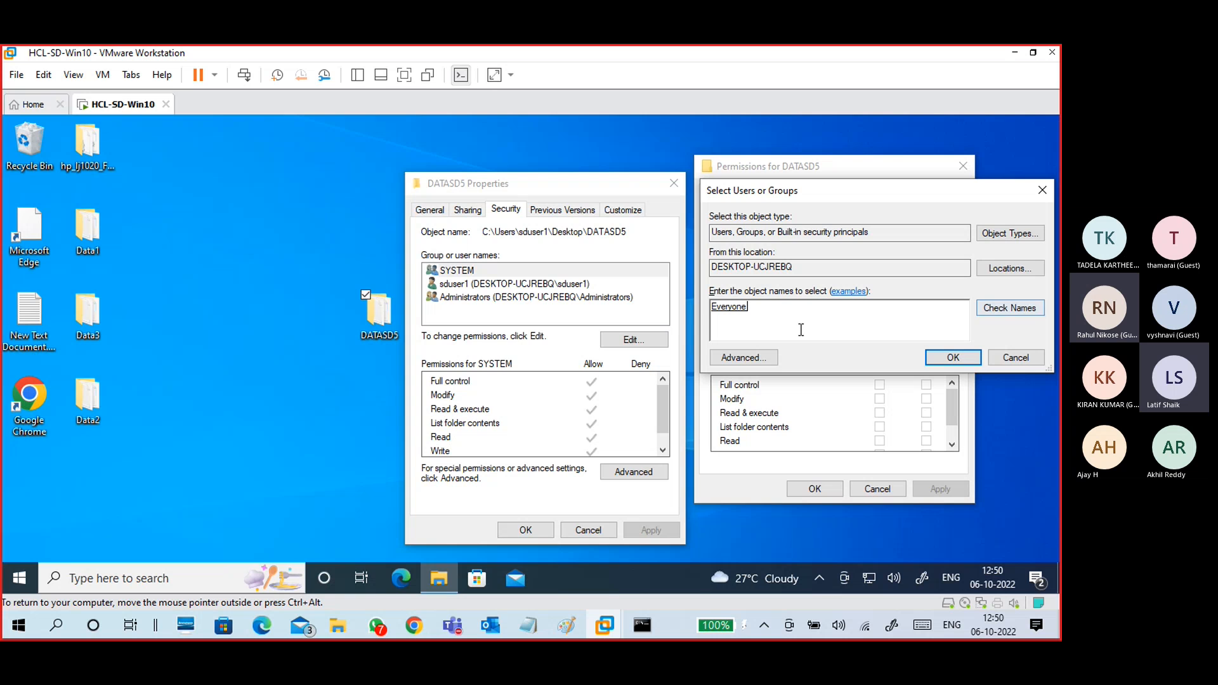
pyautogui.moveTo(800, 328); pyautogui.dragTo(678, 322)
pyautogui.click(934, 354)
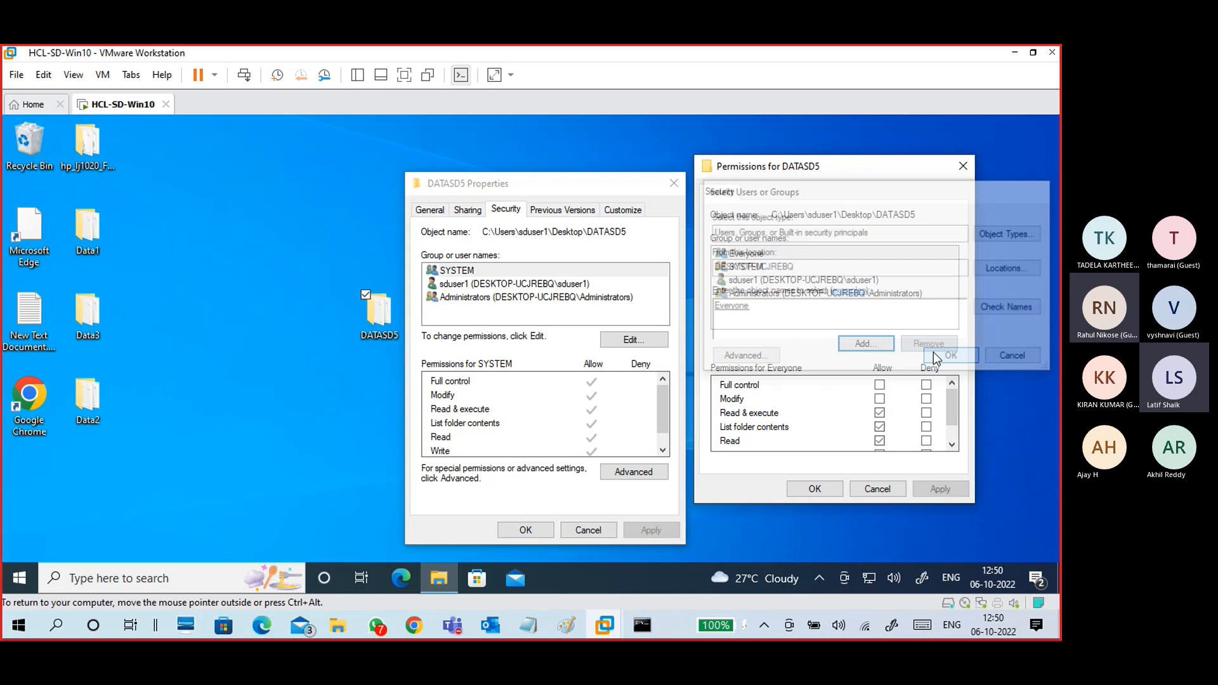
pyautogui.click(880, 385)
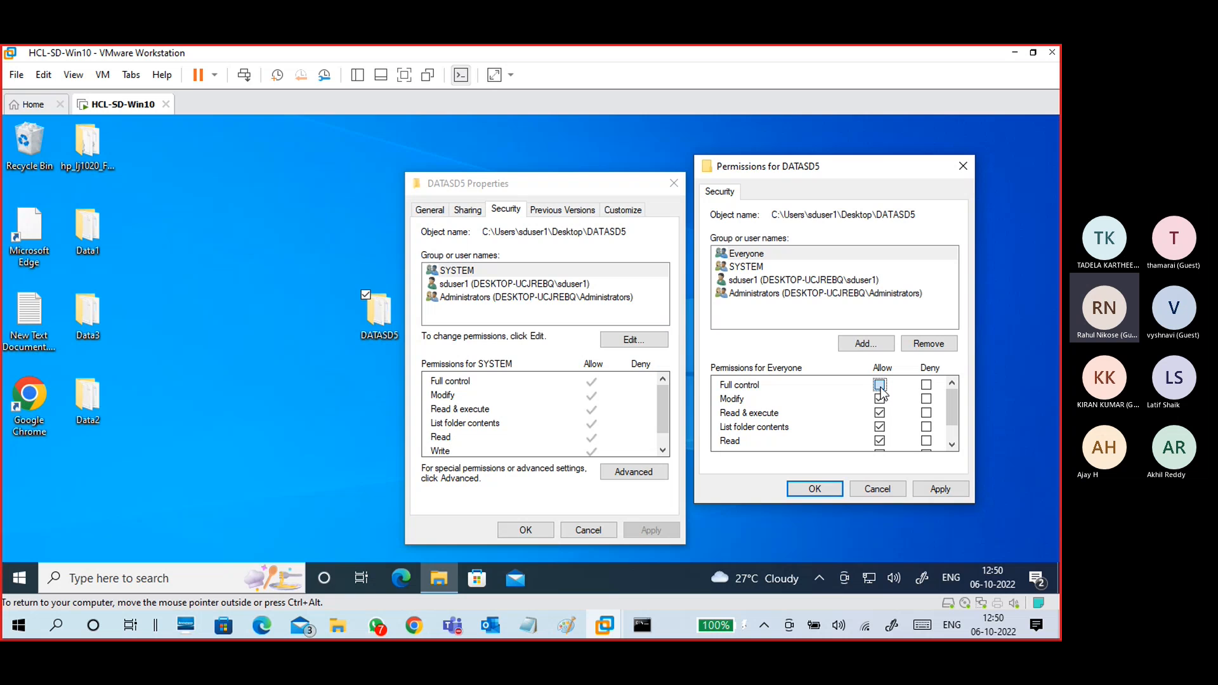
pyautogui.click(934, 490)
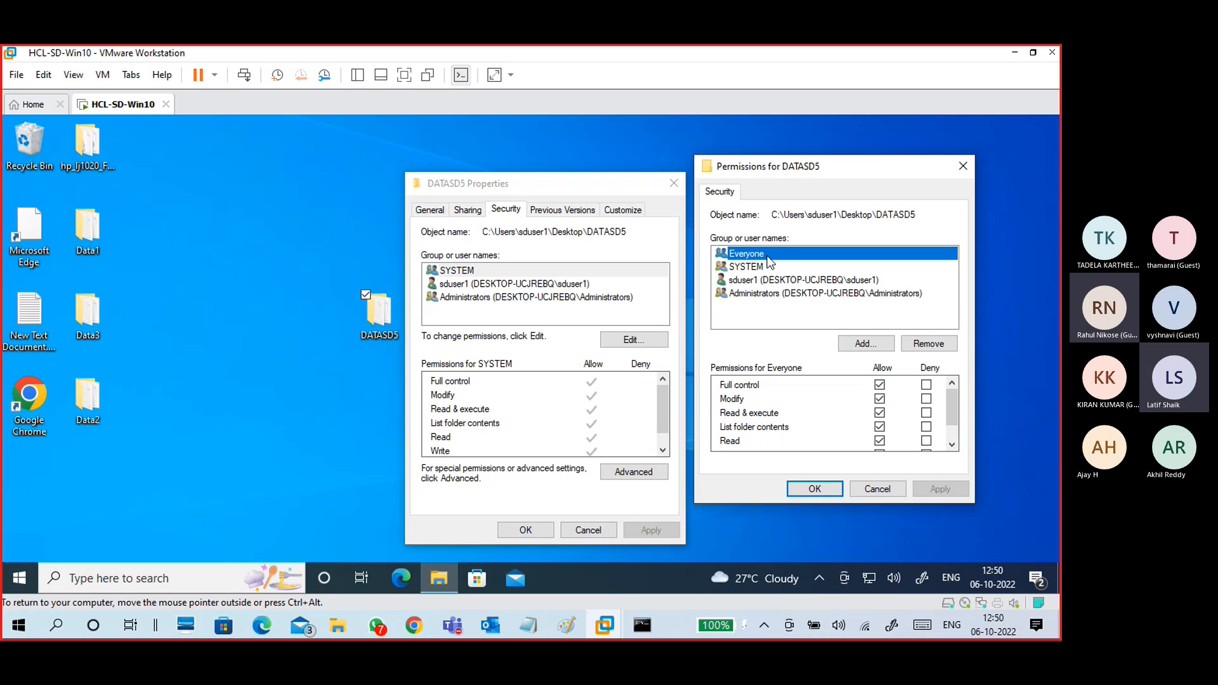
pyautogui.click(815, 489)
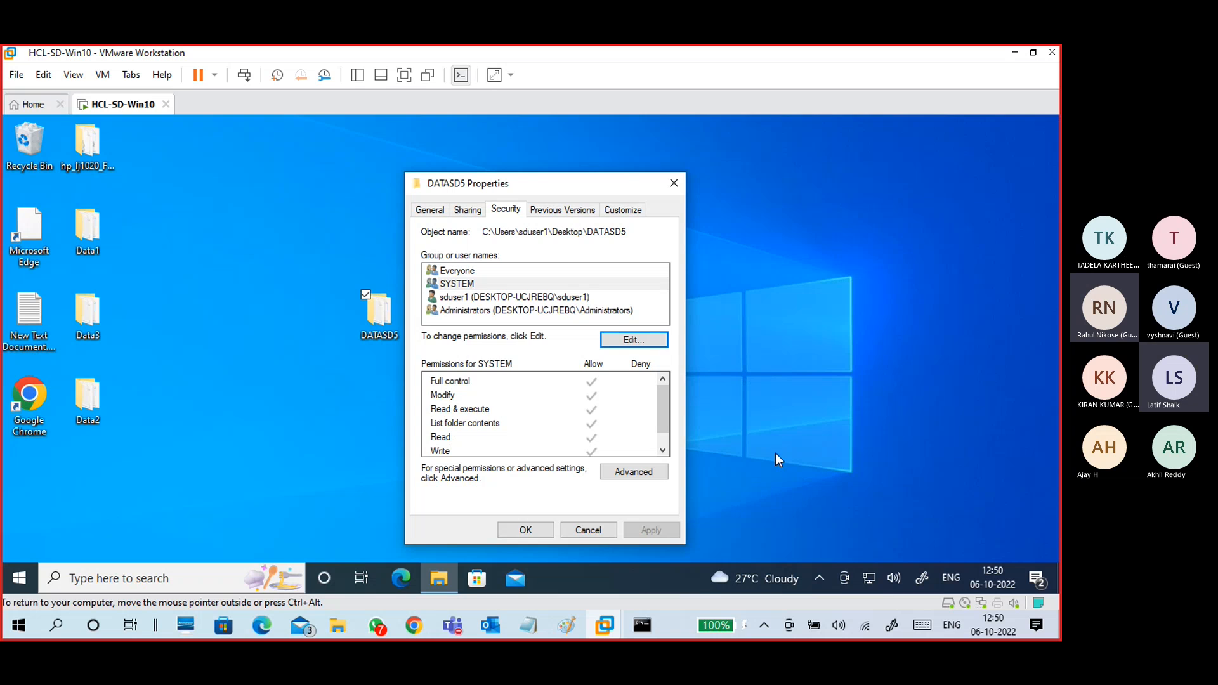
# Step: Review Everyone's security and share permissions on DATASD5, then close the folder's Properties
pyautogui.click(506, 211)
pyautogui.click(472, 272)
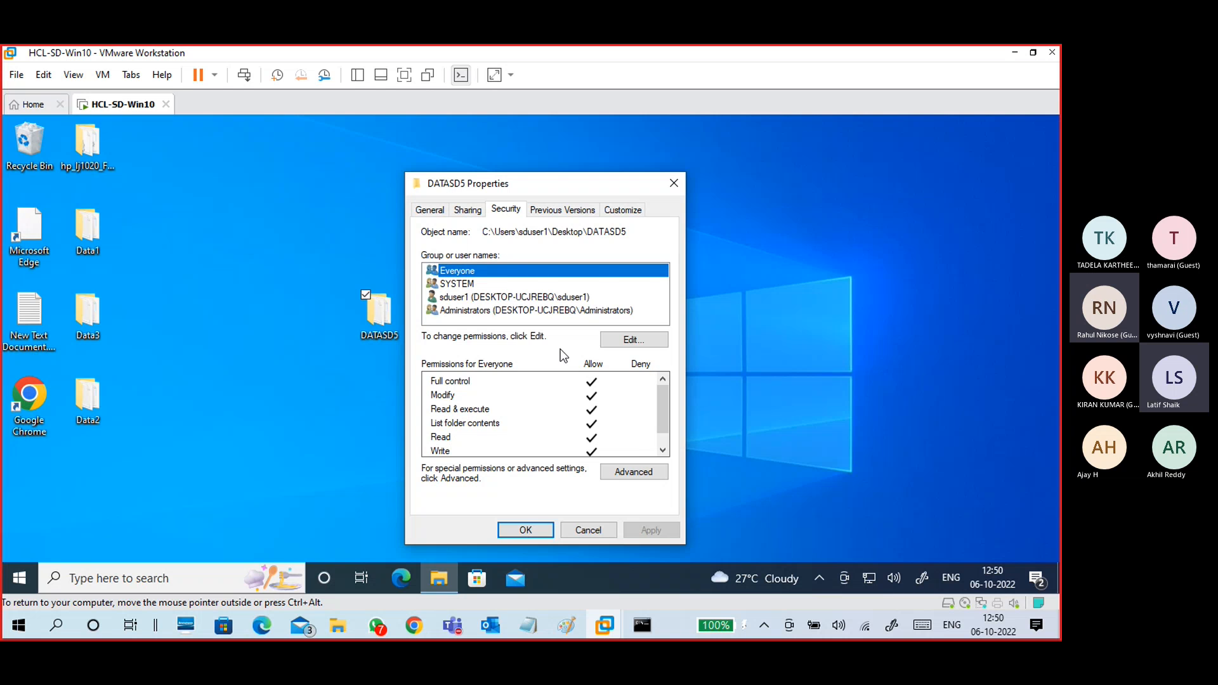
pyautogui.click(468, 211)
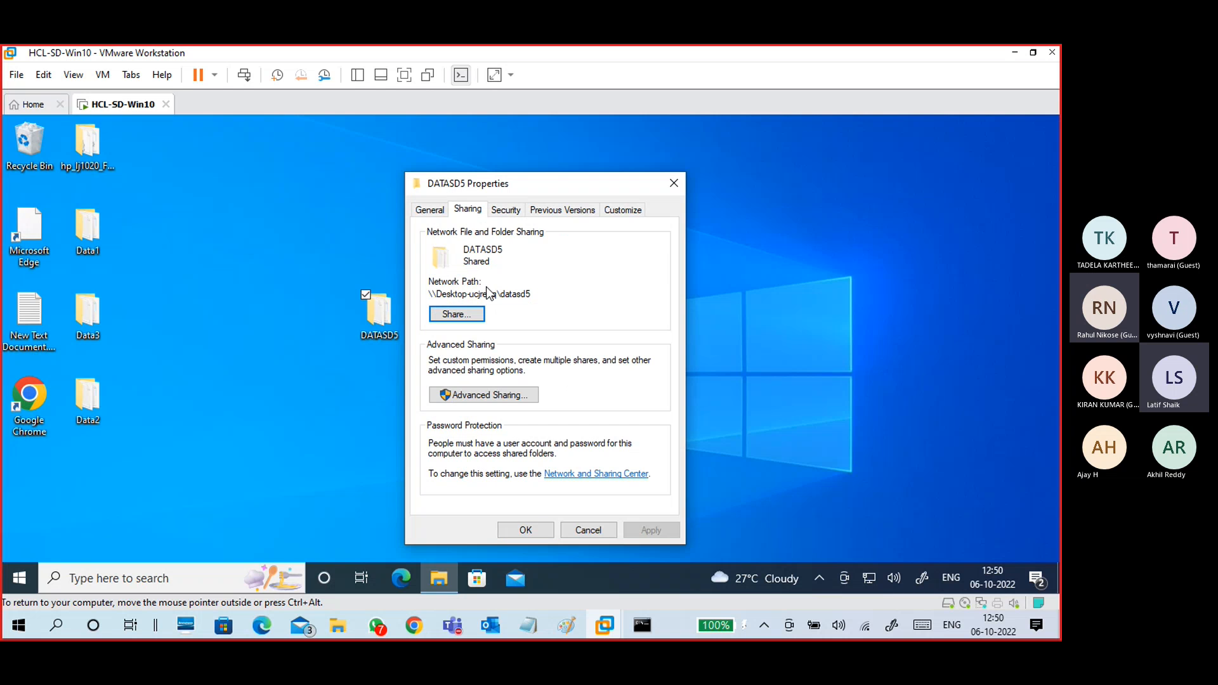
pyautogui.click(503, 397)
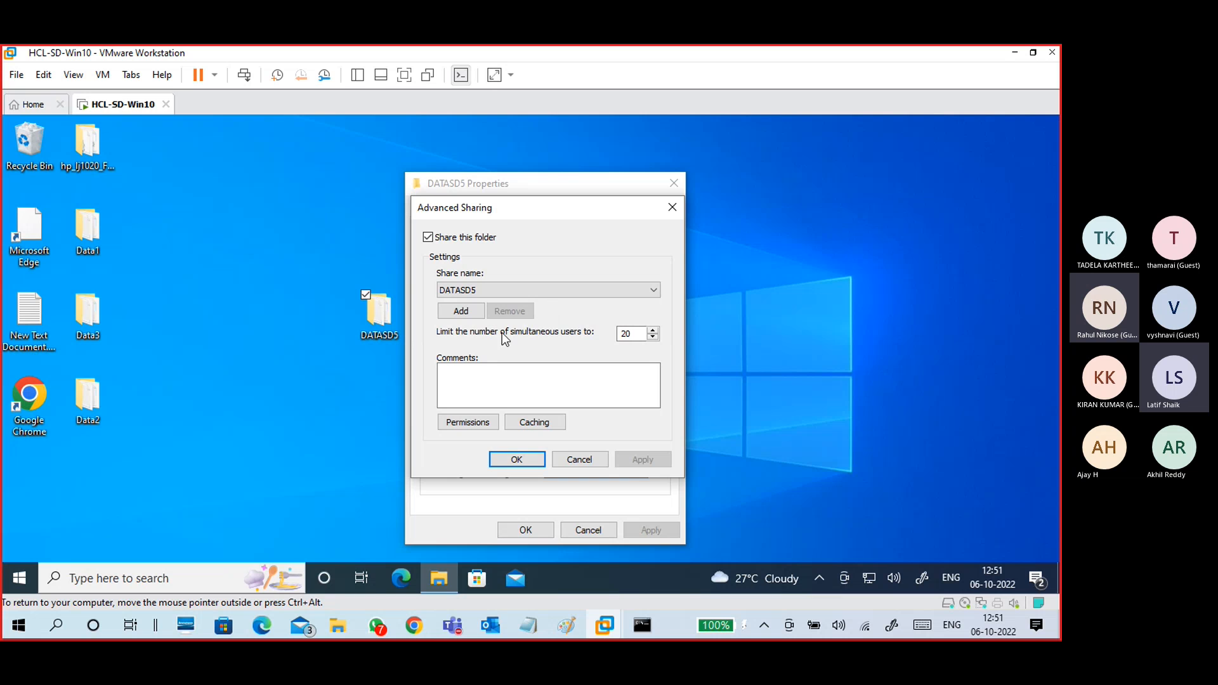
pyautogui.click(459, 421)
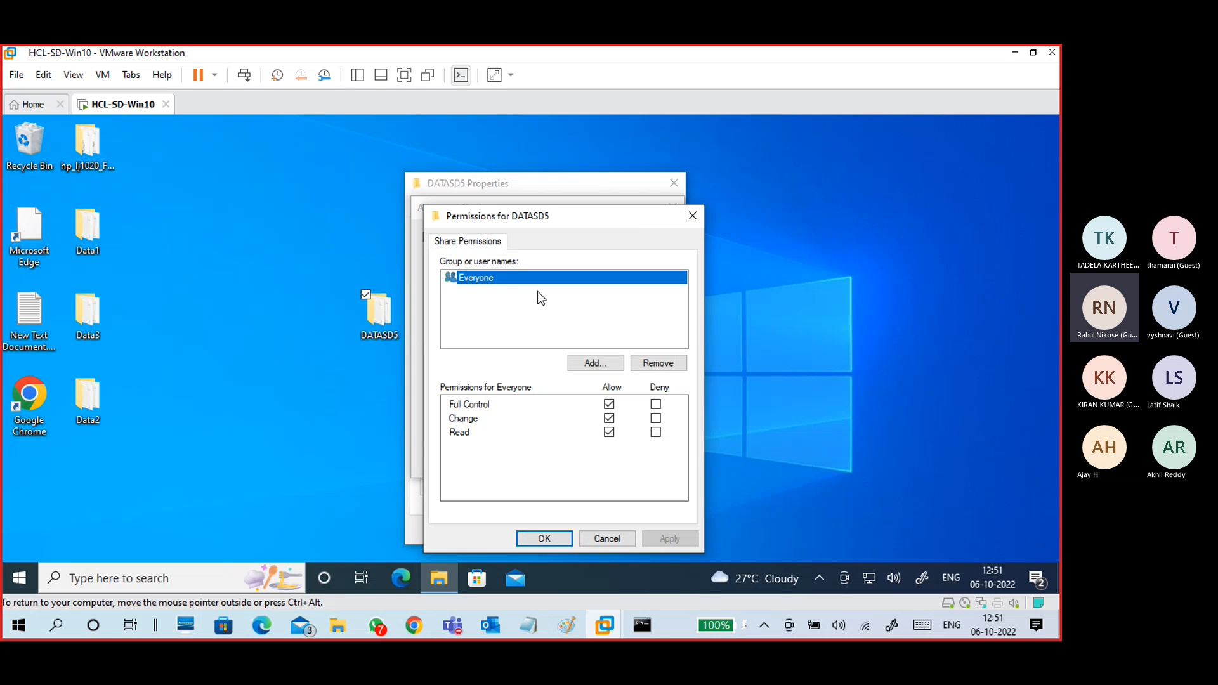
pyautogui.click(599, 538)
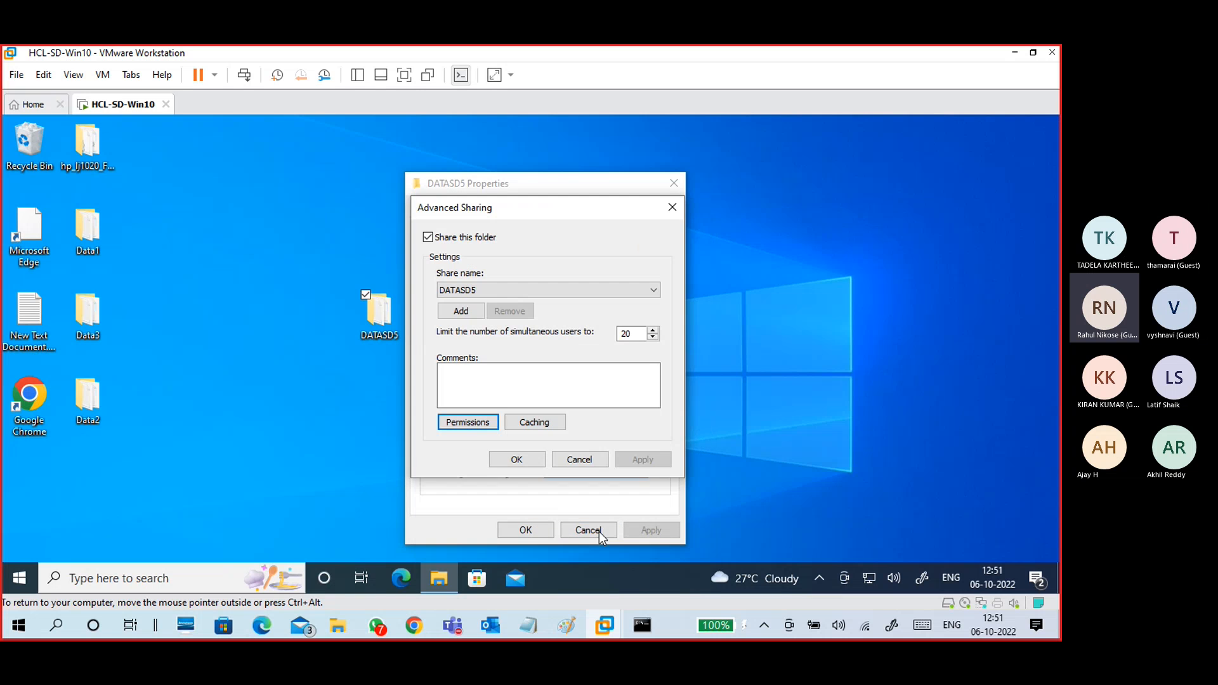
pyautogui.click(579, 457)
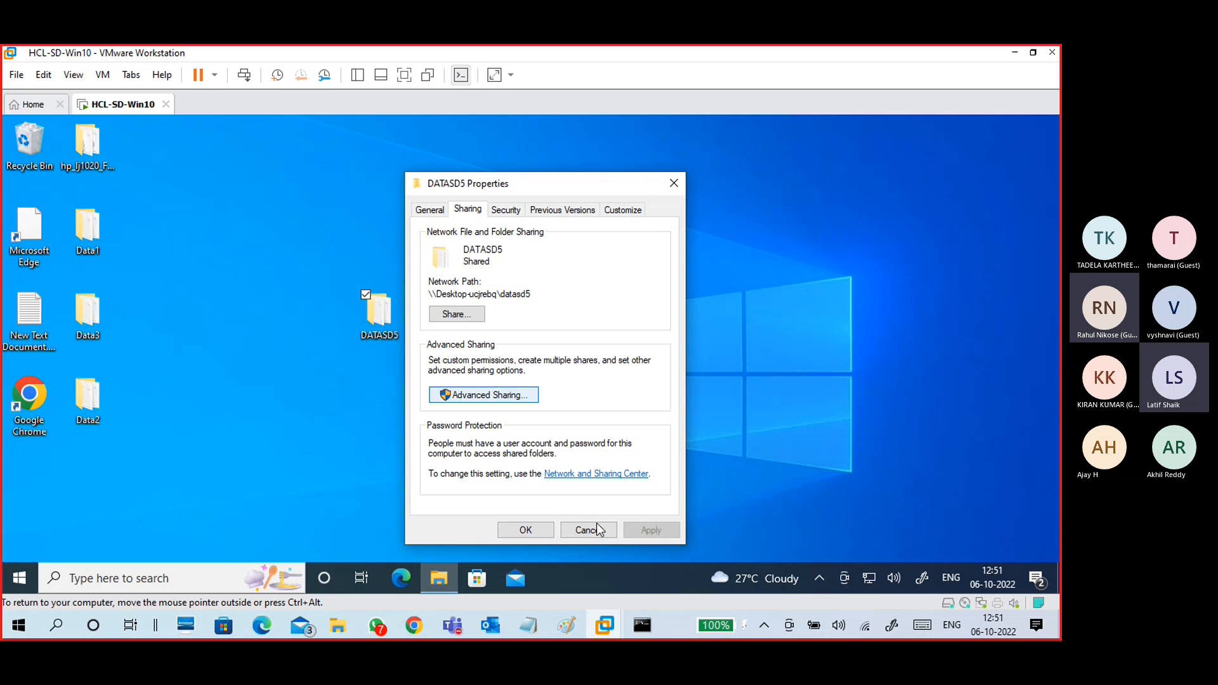
pyautogui.click(538, 530)
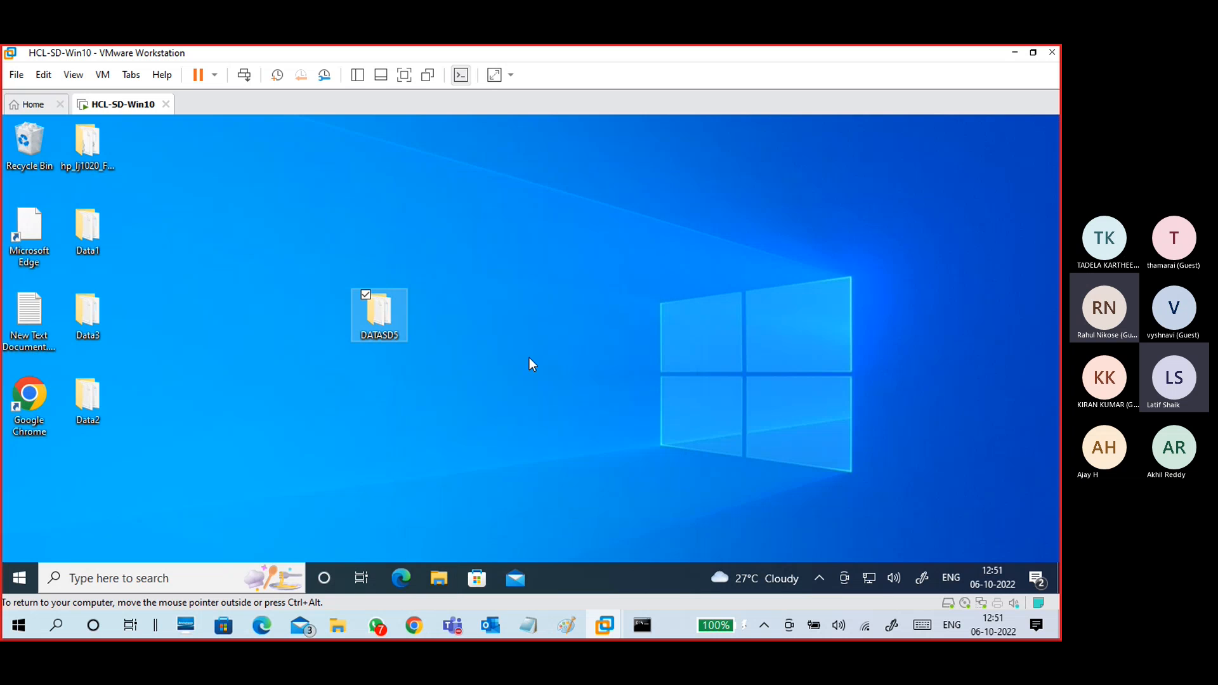
pyautogui.click(566, 625)
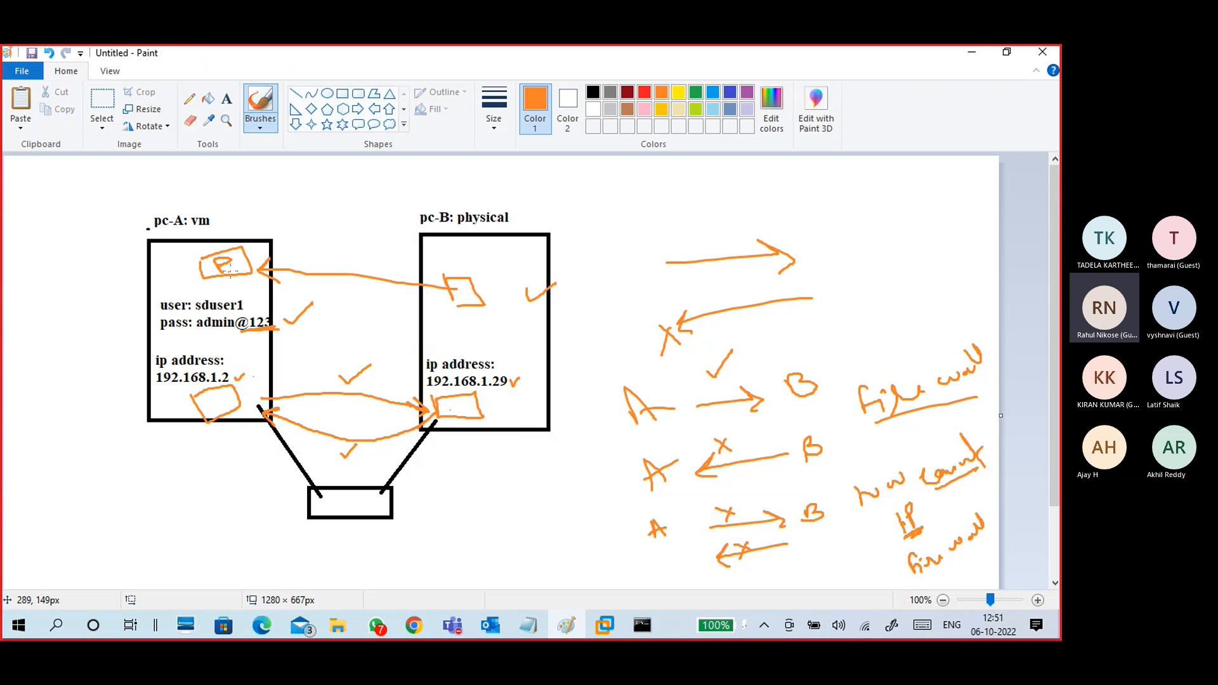
# Step: Tick pc-A's shared folder box and delete the orange notes on the canvas's right
pyautogui.moveTo(233, 251)
pyautogui.mouseDown()
pyautogui.moveTo(242, 265)
pyautogui.moveTo(273, 227)
pyautogui.mouseUp()
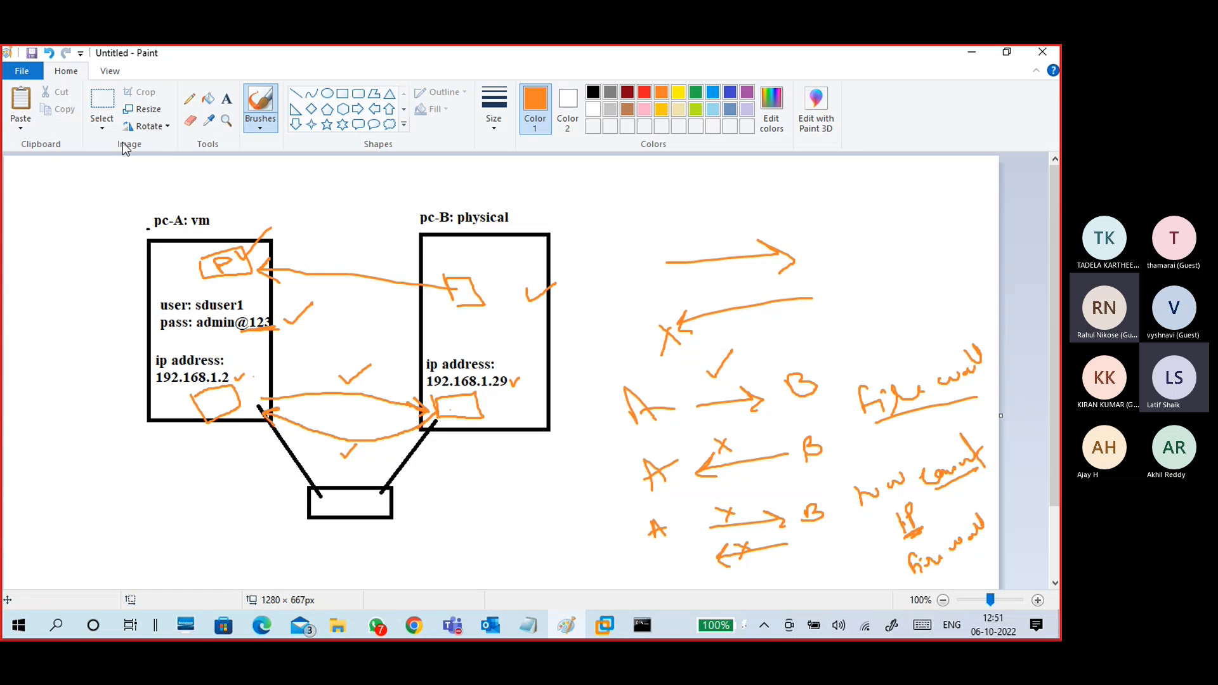
pyautogui.click(101, 123)
pyautogui.click(57, 164)
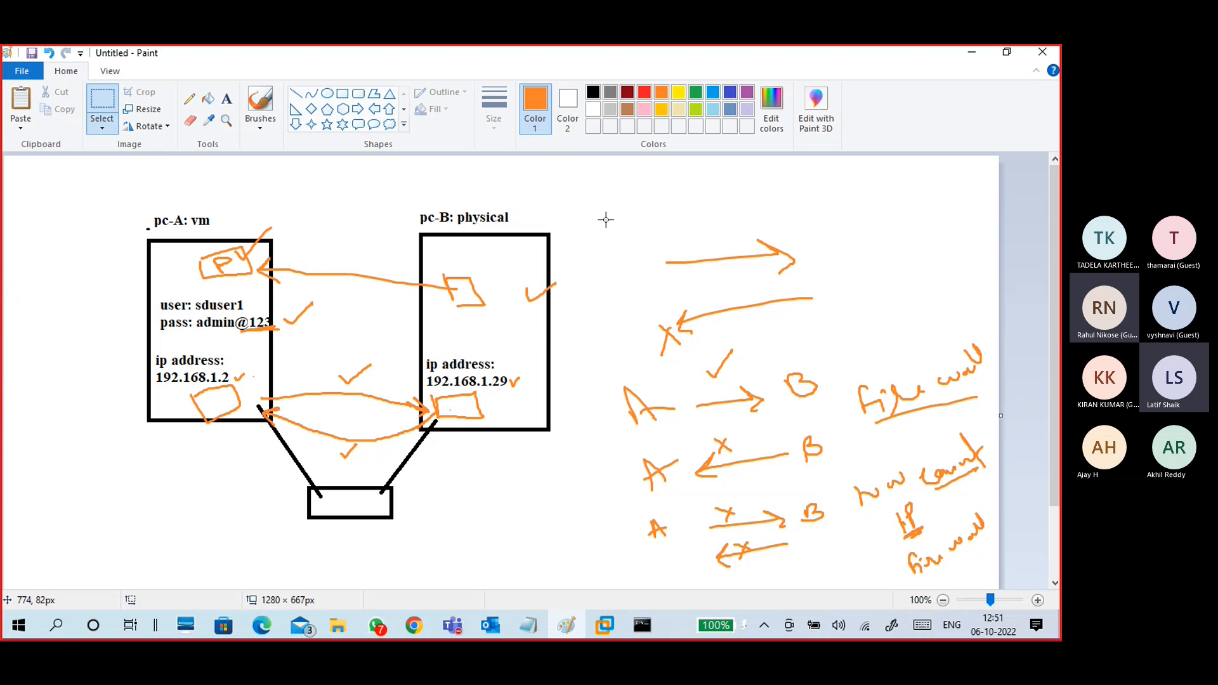
pyautogui.moveTo(606, 220); pyautogui.dragTo(993, 584)
pyautogui.press('Delete')
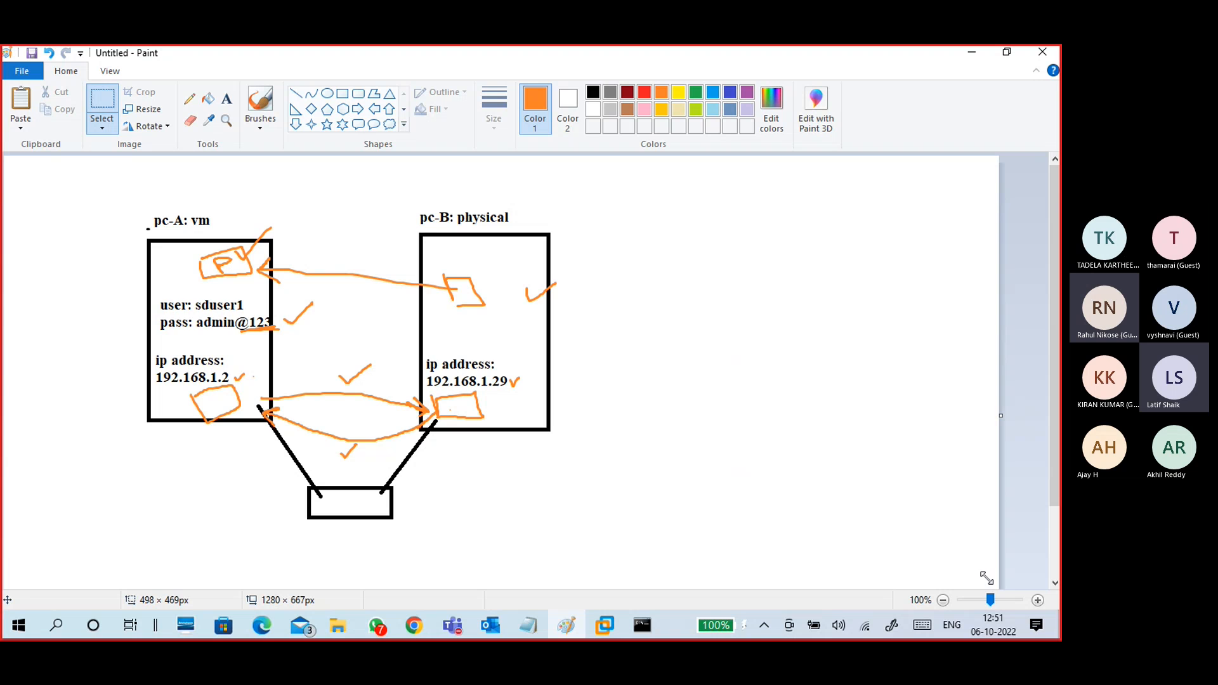
# Step: Draw two straight slashes right of pc-B, replacing undone freehand brush strokes
pyautogui.click(260, 126)
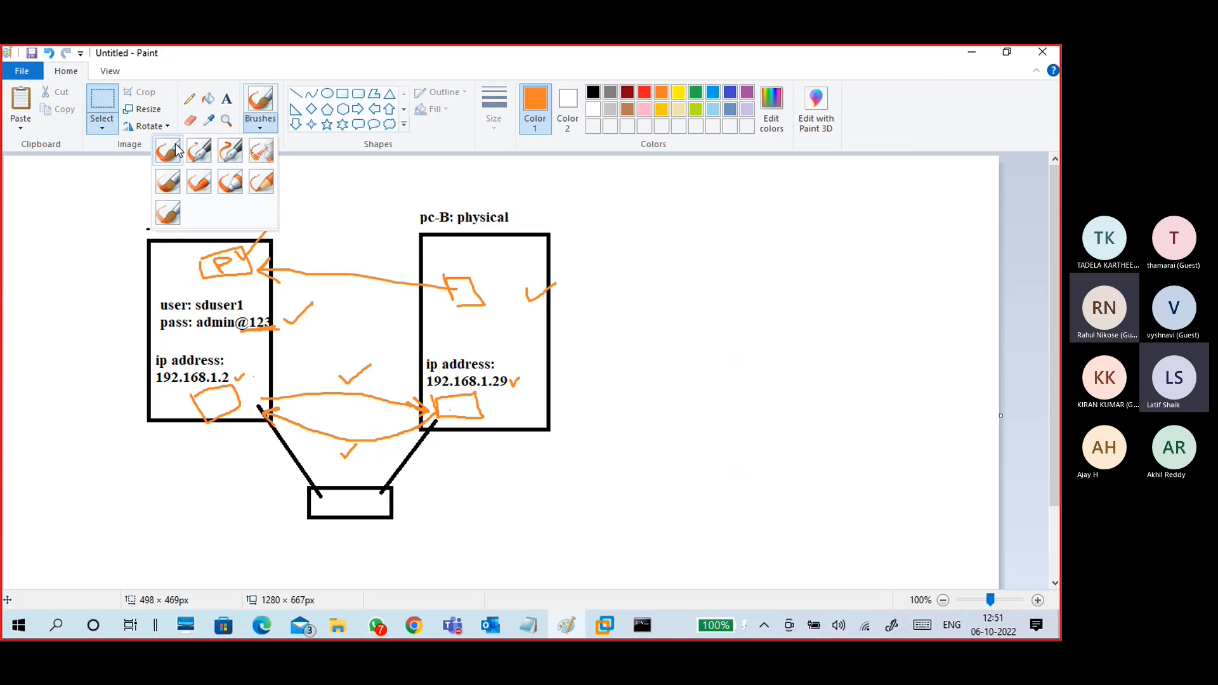
pyautogui.click(177, 150)
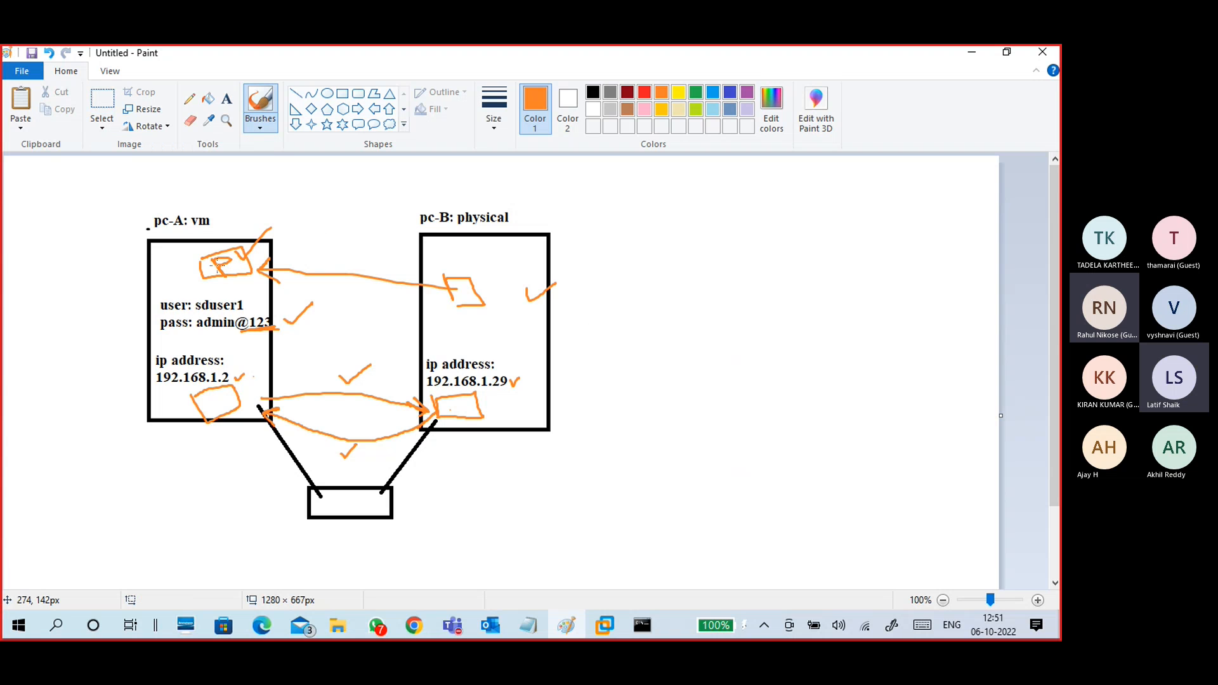
pyautogui.moveTo(217, 266); pyautogui.dragTo(244, 273)
pyautogui.moveTo(597, 274); pyautogui.dragTo(623, 293)
pyautogui.moveTo(588, 235)
pyautogui.mouseDown()
pyautogui.moveTo(603, 240)
pyautogui.moveTo(638, 212)
pyautogui.mouseUp()
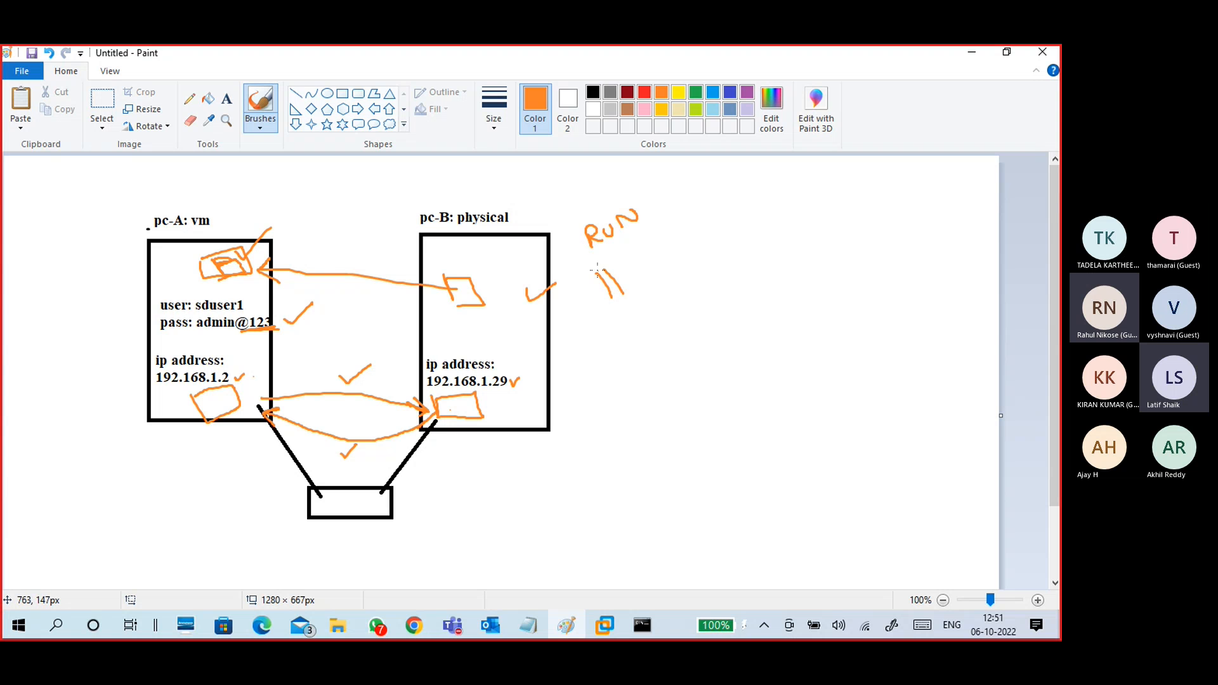
pyautogui.moveTo(597, 270); pyautogui.dragTo(615, 290)
pyautogui.hotkey('ctrl', 'z')
pyautogui.hotkey('ctrl', 'z')
pyautogui.hotkey('ctrl', 'z')
pyautogui.hotkey('ctrl', 'z')
pyautogui.hotkey('ctrl', 'z')
pyautogui.hotkey('ctrl', 'z')
pyautogui.hotkey('ctrl', 'z')
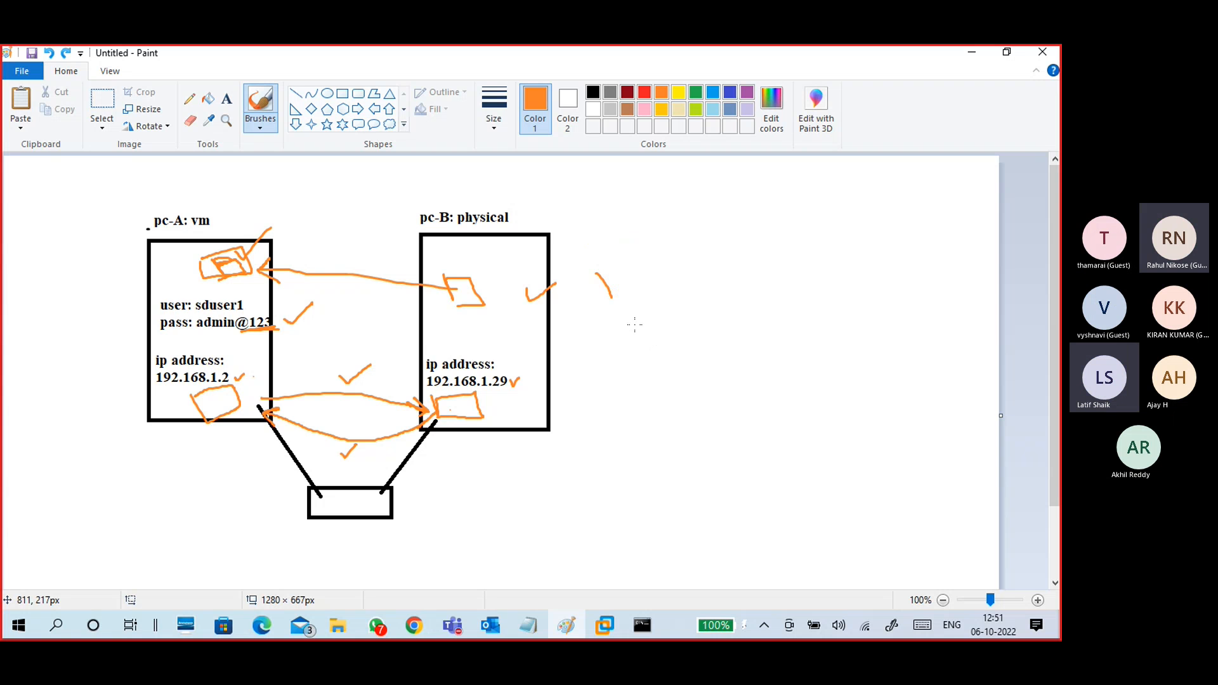
pyautogui.click(295, 93)
pyautogui.moveTo(606, 263)
pyautogui.mouseDown()
pyautogui.moveTo(638, 290)
pyautogui.moveTo(627, 292)
pyautogui.mouseUp()
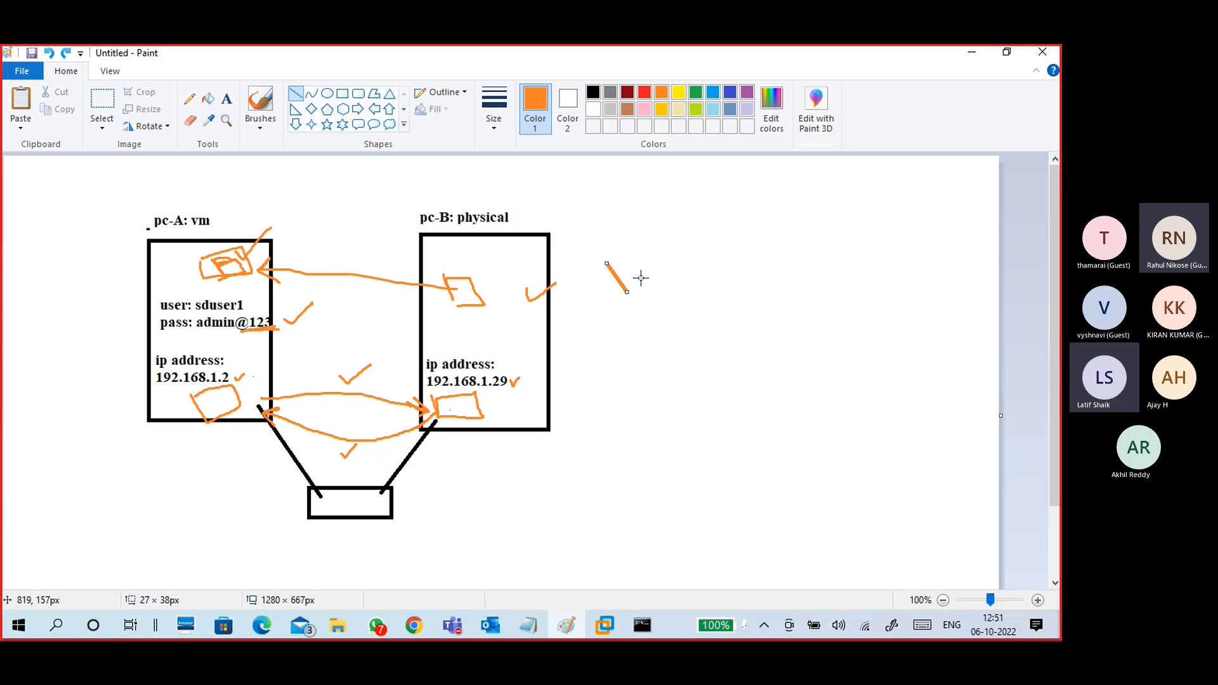
pyautogui.moveTo(627, 292)
pyautogui.mouseDown()
pyautogui.moveTo(627, 270)
pyautogui.moveTo(626, 292)
pyautogui.moveTo(631, 275)
pyautogui.moveTo(639, 290)
pyautogui.mouseUp()
pyautogui.click(653, 253)
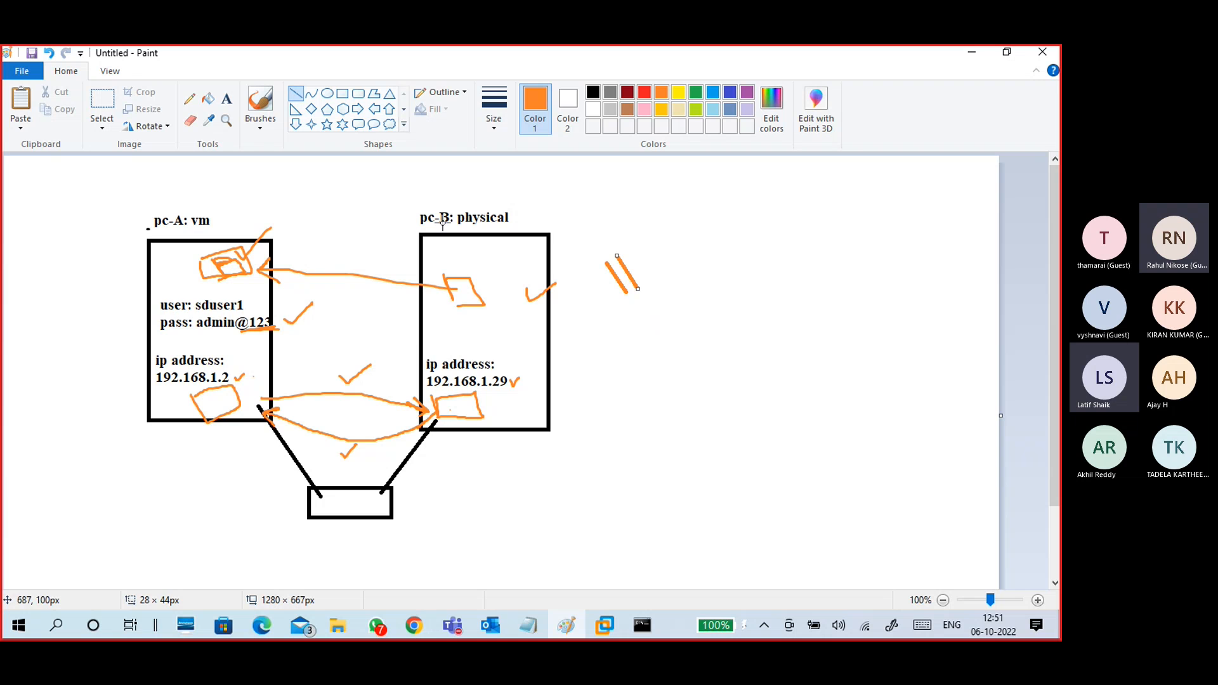
# Step: Handwrite 'ip add of A' with RUN above it, underline both, then minimize Paint
pyautogui.click(261, 127)
pyautogui.click(168, 152)
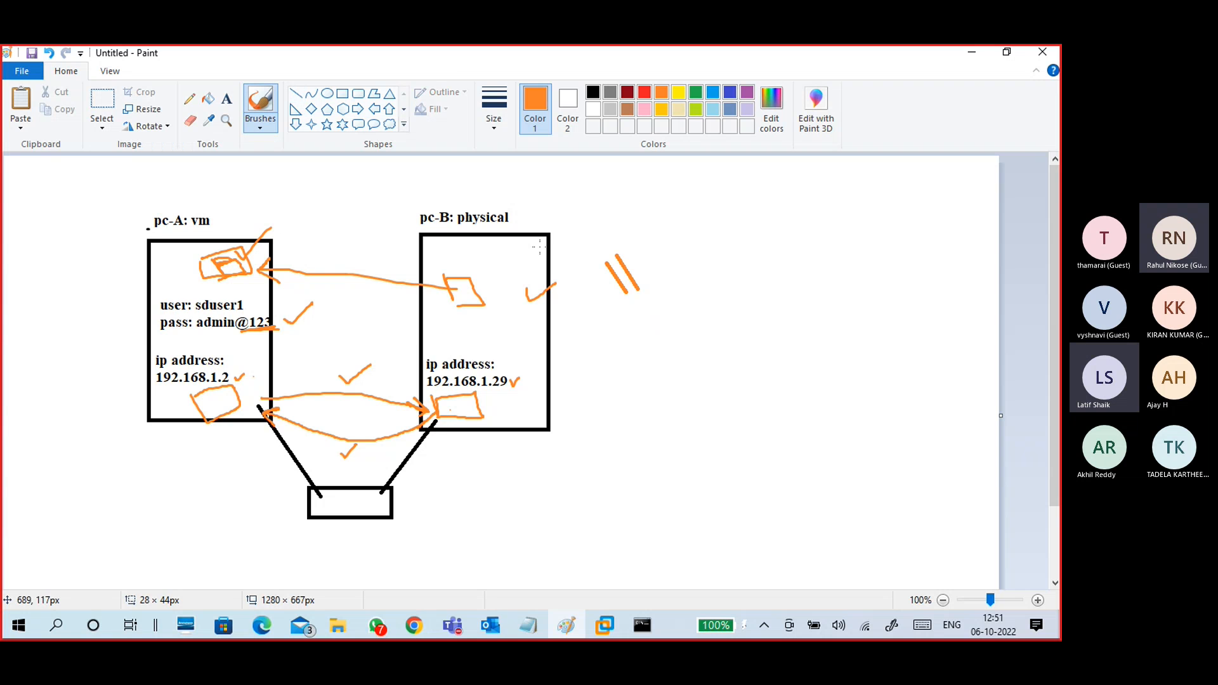
pyautogui.moveTo(644, 261)
pyautogui.mouseDown()
pyautogui.moveTo(648, 277)
pyautogui.moveTo(664, 261)
pyautogui.moveTo(698, 266)
pyautogui.mouseUp()
pyautogui.moveTo(674, 267)
pyautogui.mouseDown()
pyautogui.moveTo(727, 256)
pyautogui.moveTo(758, 219)
pyautogui.moveTo(771, 257)
pyautogui.moveTo(792, 219)
pyautogui.moveTo(808, 230)
pyautogui.moveTo(793, 253)
pyautogui.moveTo(801, 209)
pyautogui.mouseUp()
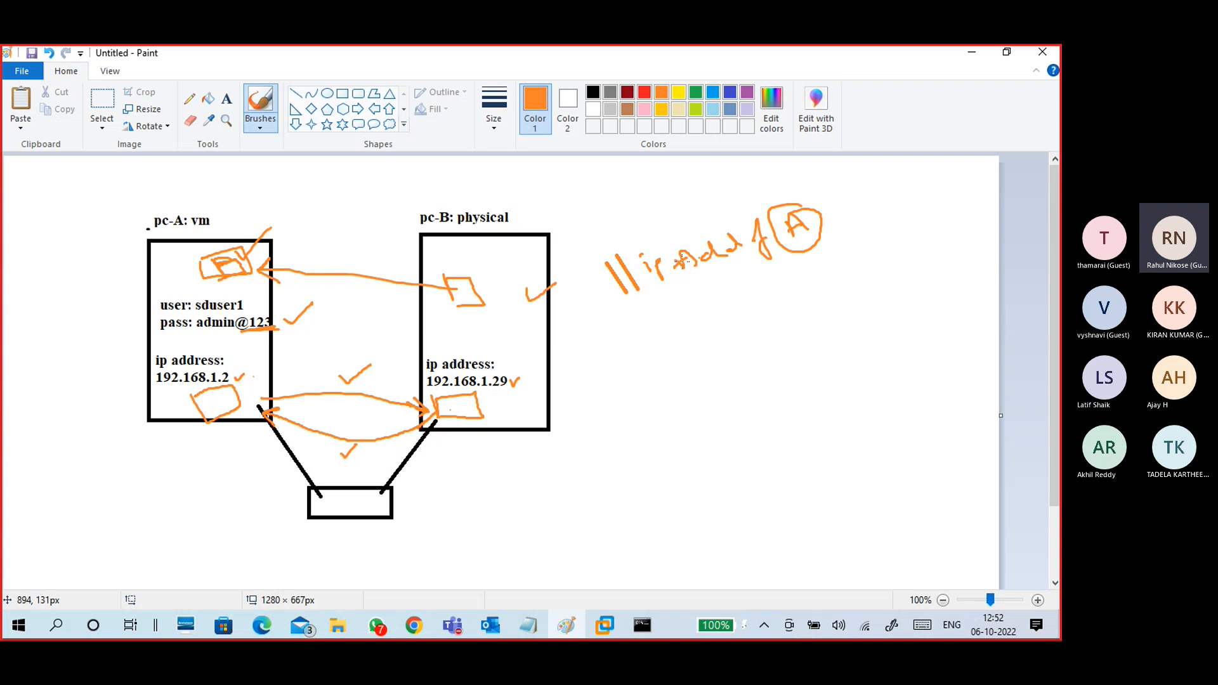
pyautogui.moveTo(593, 218)
pyautogui.mouseDown()
pyautogui.moveTo(647, 209)
pyautogui.moveTo(666, 187)
pyautogui.mouseUp()
pyautogui.moveTo(606, 232); pyautogui.dragTo(671, 217)
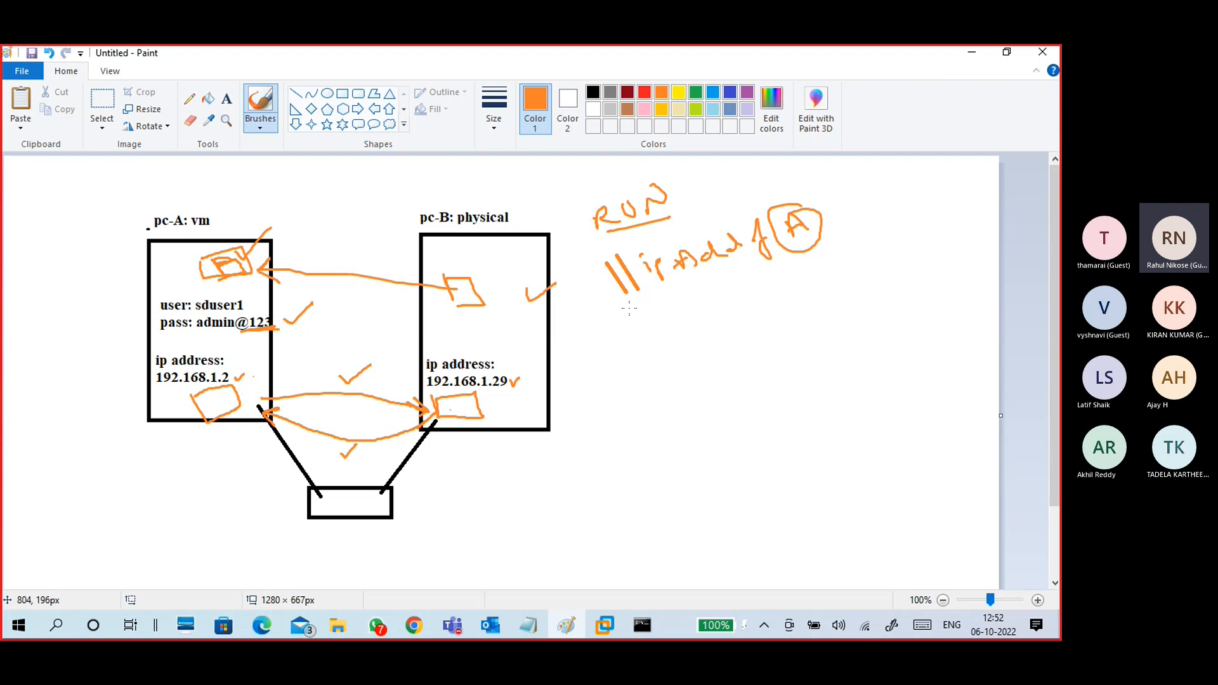
pyautogui.moveTo(630, 309); pyautogui.dragTo(806, 273)
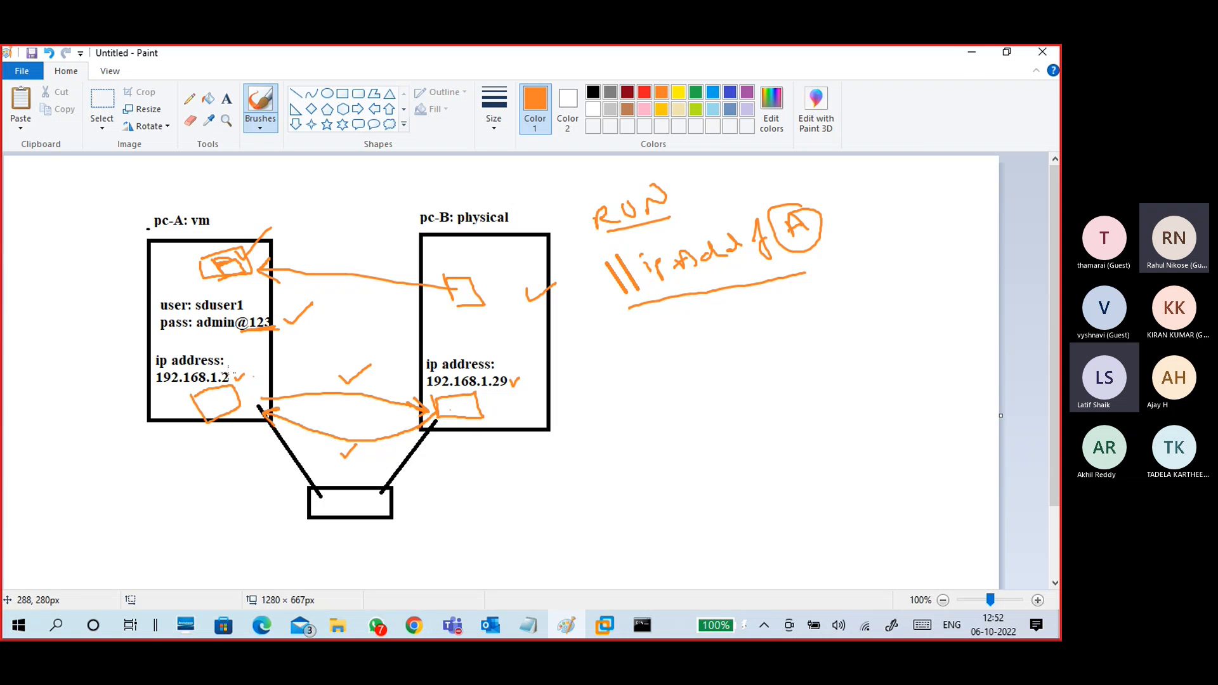
pyautogui.click(971, 52)
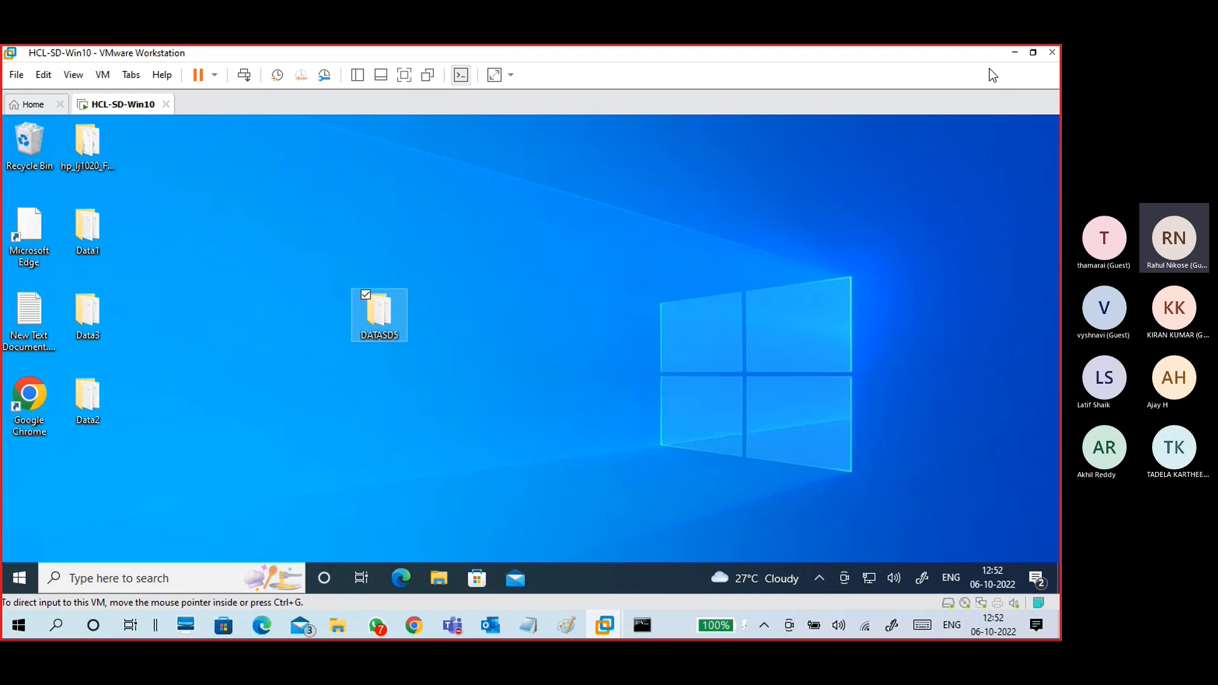
# Step: Open \\192.168.1.2 from the Run box and sign in with the VM user's name and password
pyautogui.click(1008, 54)
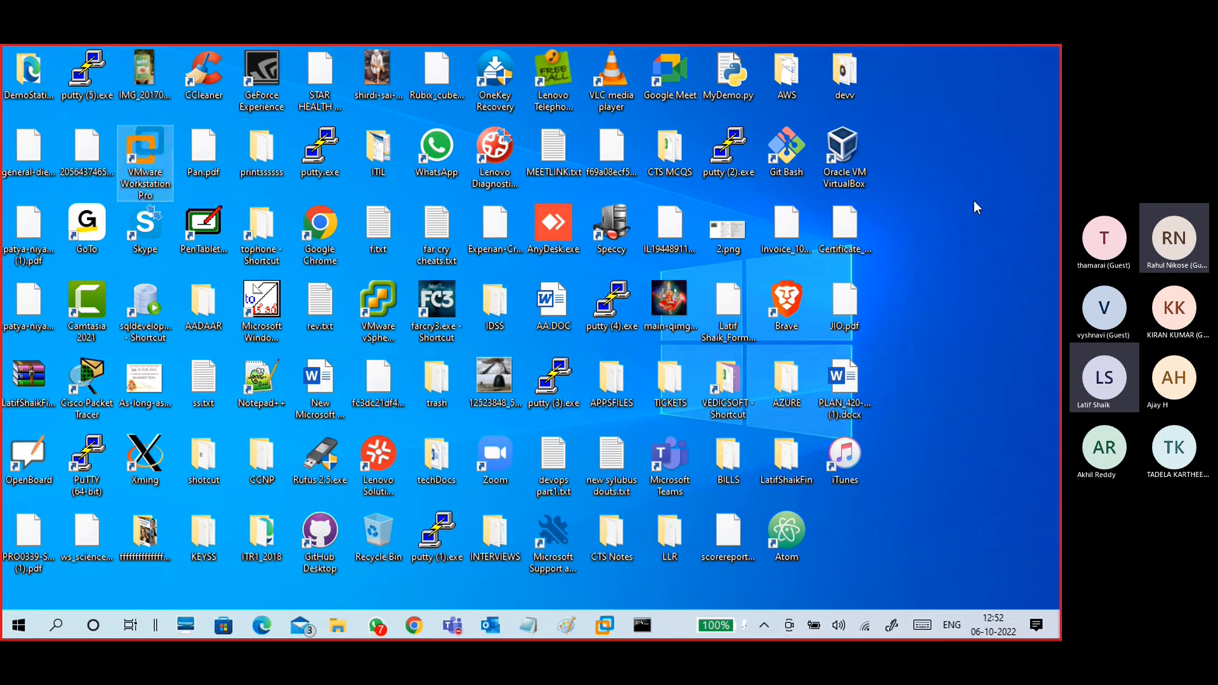
pyautogui.press('super+r')
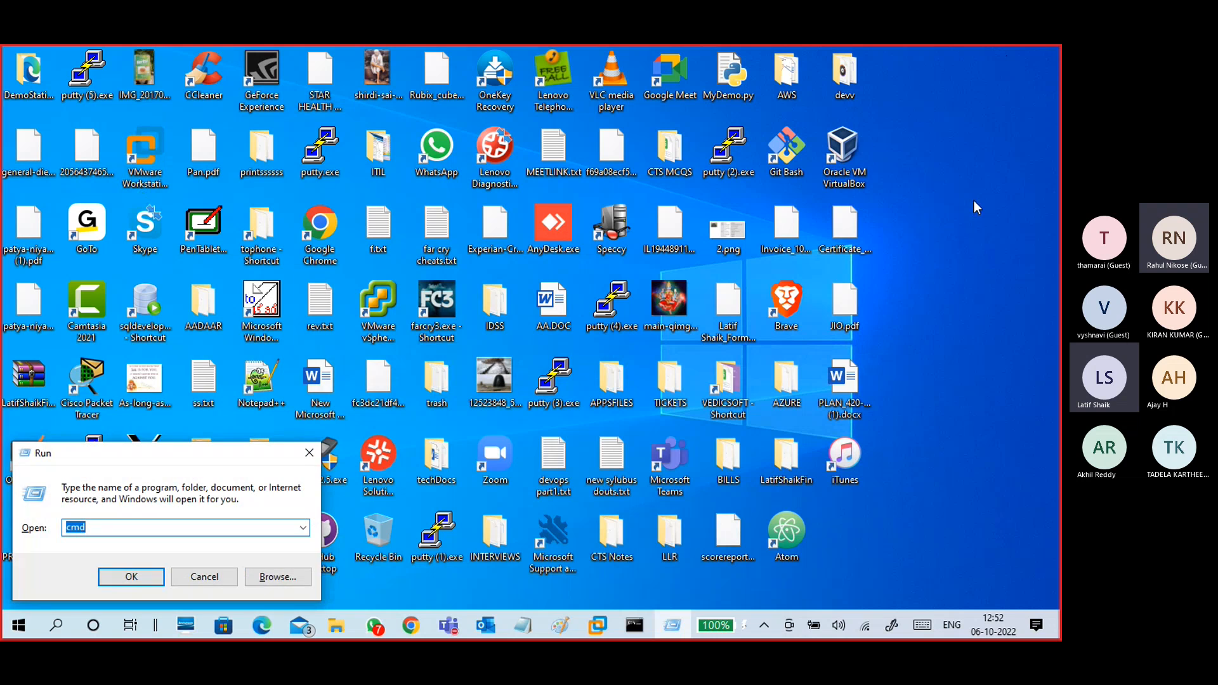
pyautogui.write('\\')
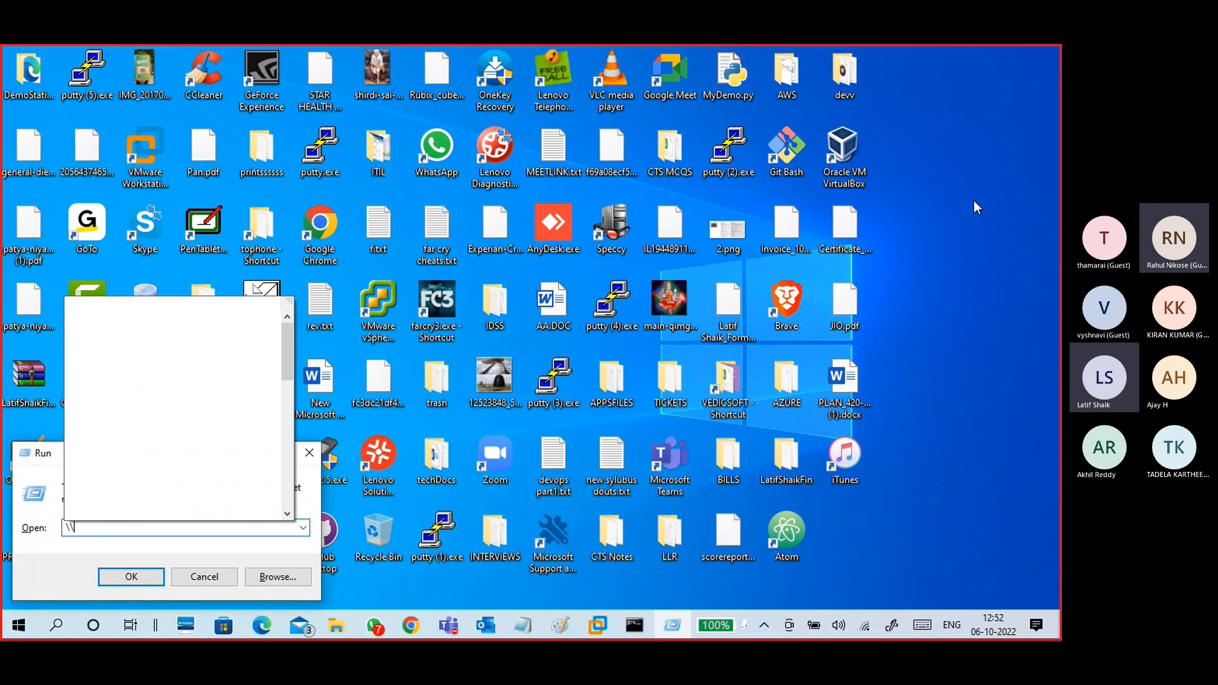
pyautogui.write('192')
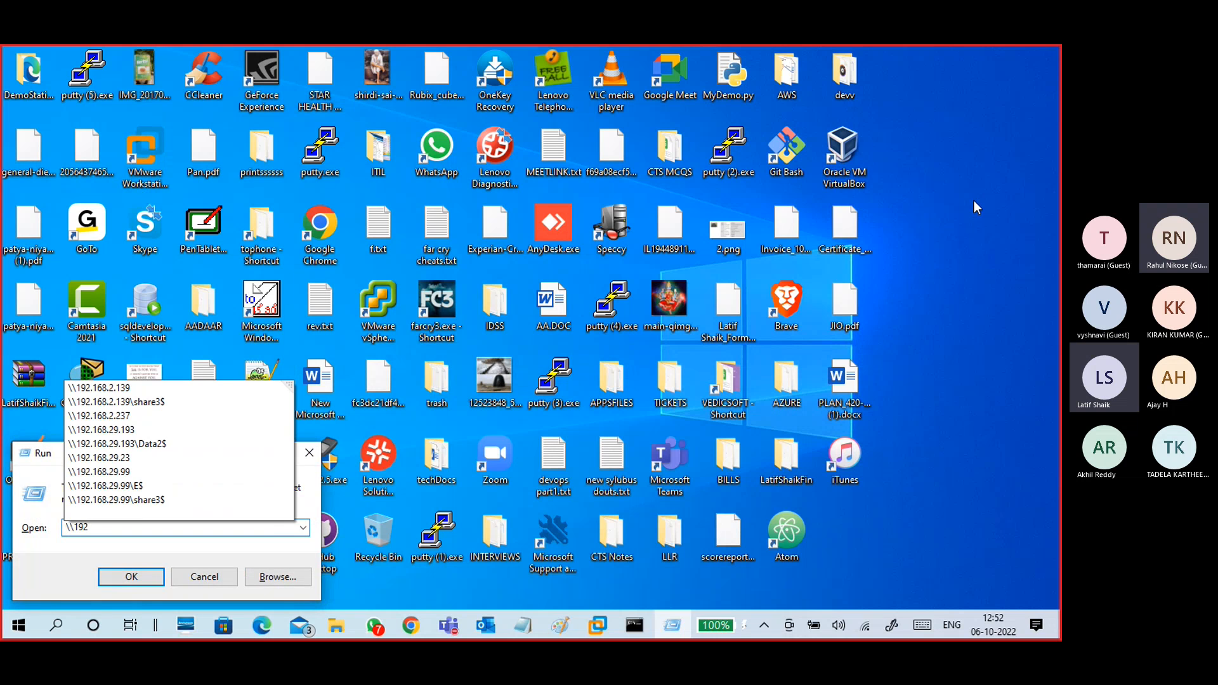
pyautogui.write('/168')
pyautogui.press('BackSpace')
pyautogui.press('BackSpace')
pyautogui.press('BackSpace')
pyautogui.press('BackSpace')
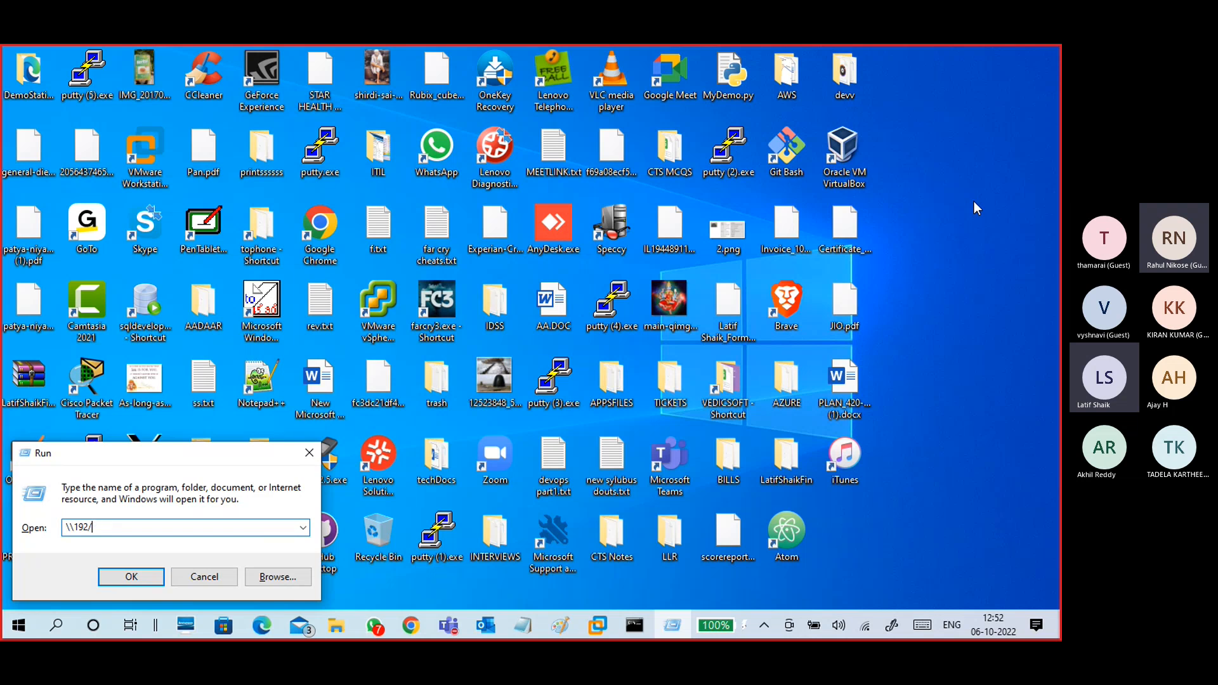
pyautogui.write('.168')
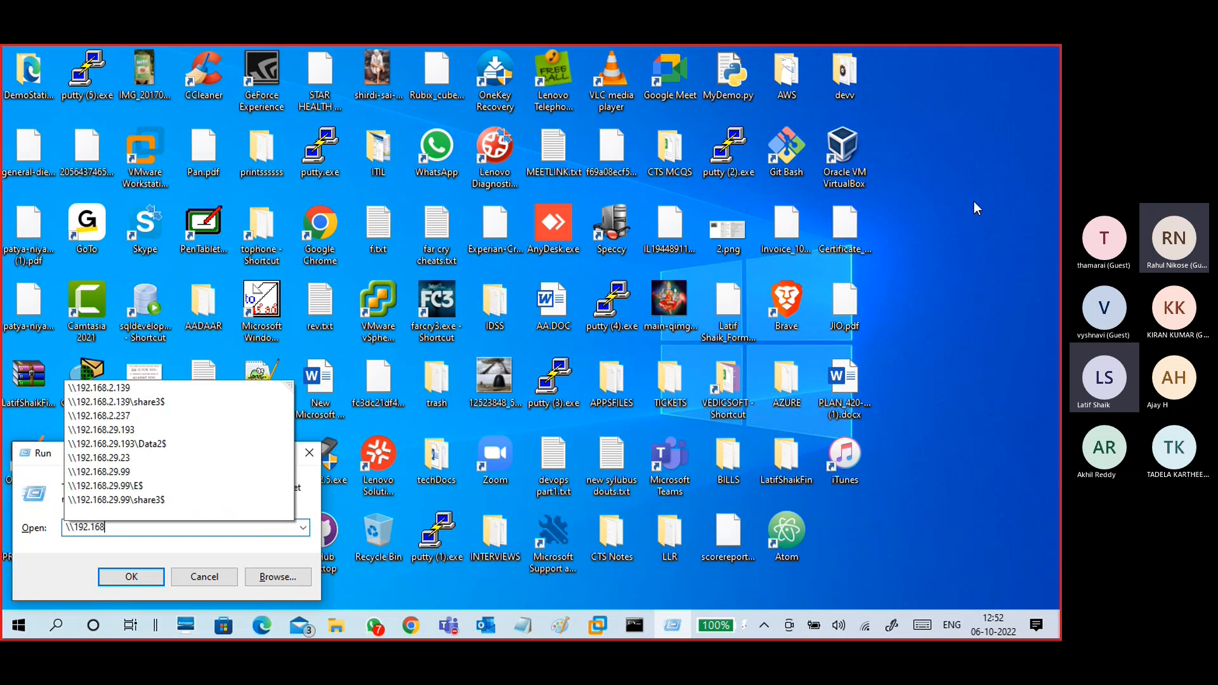
pyautogui.write('.1.2')
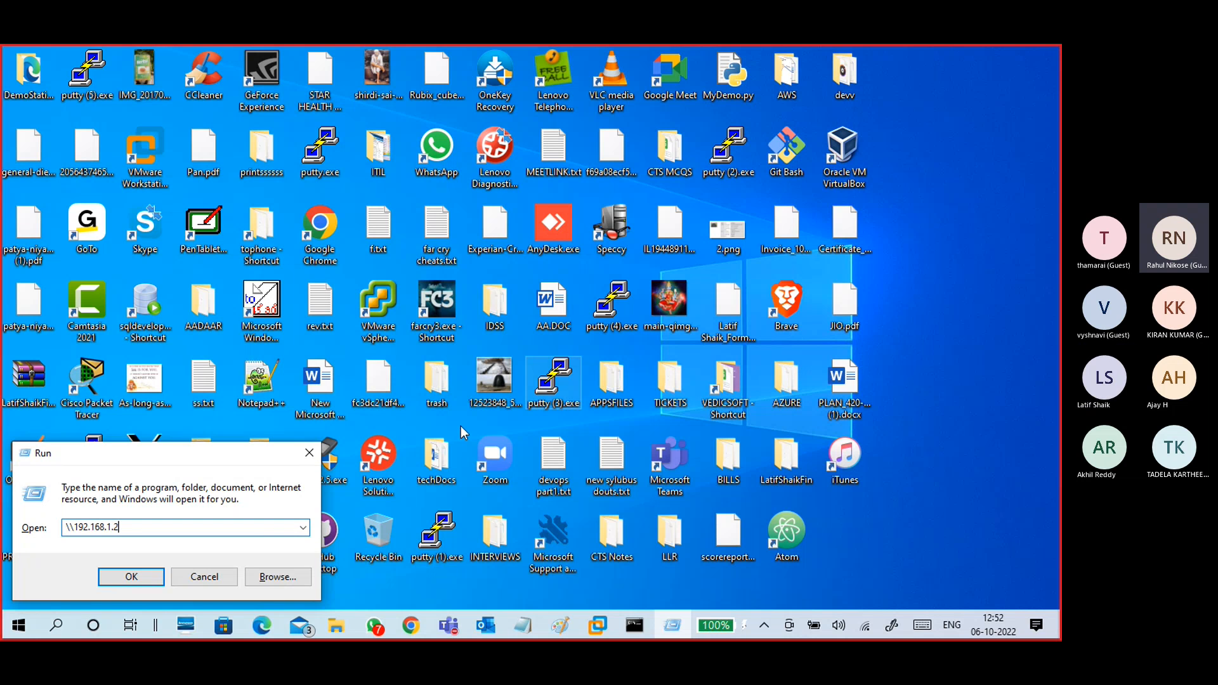
pyautogui.press('Return')
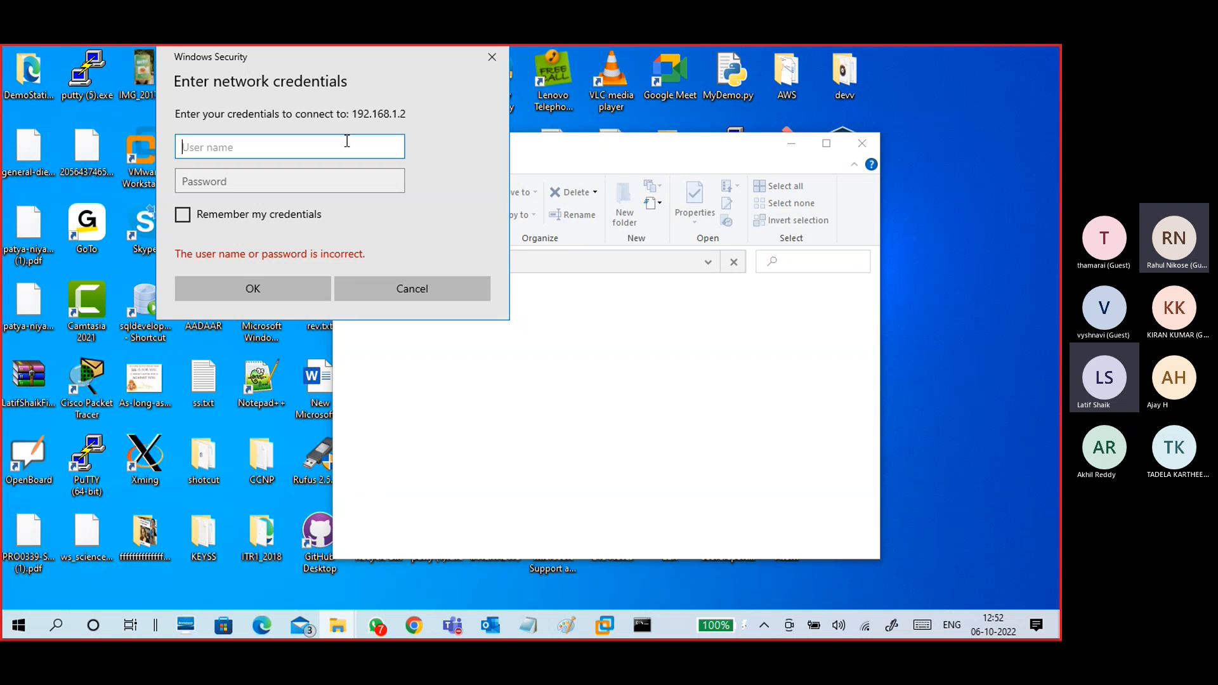
pyautogui.write('sduser1')
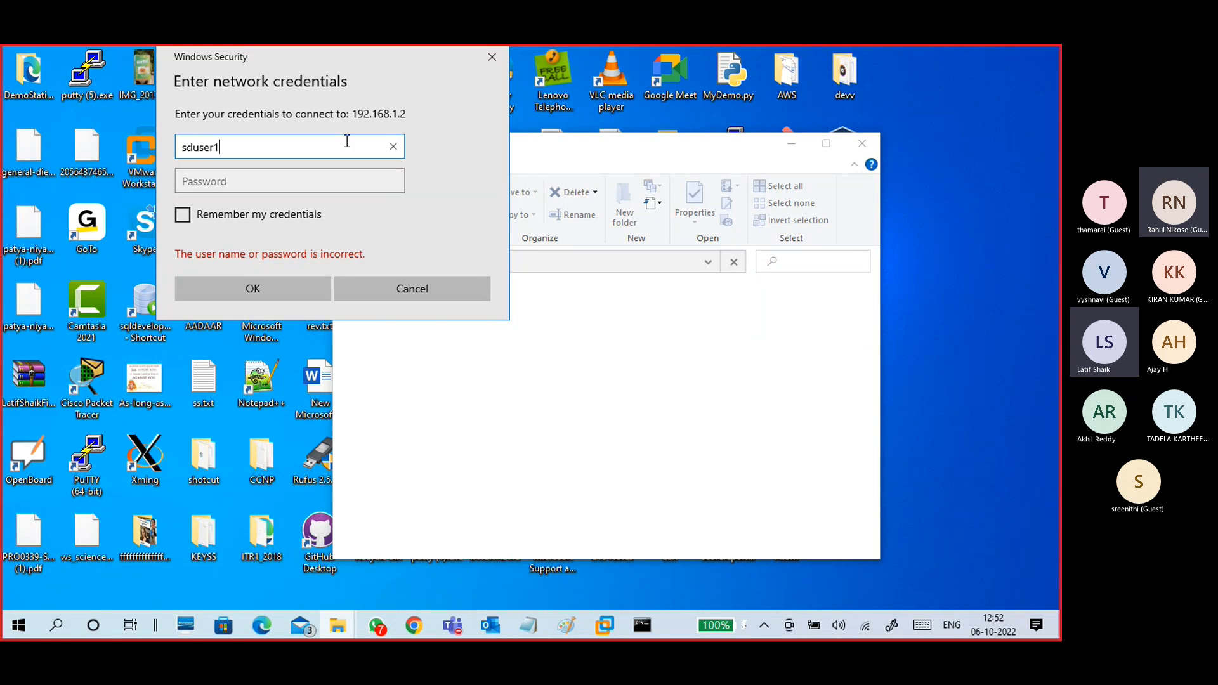
pyautogui.press('Tab')
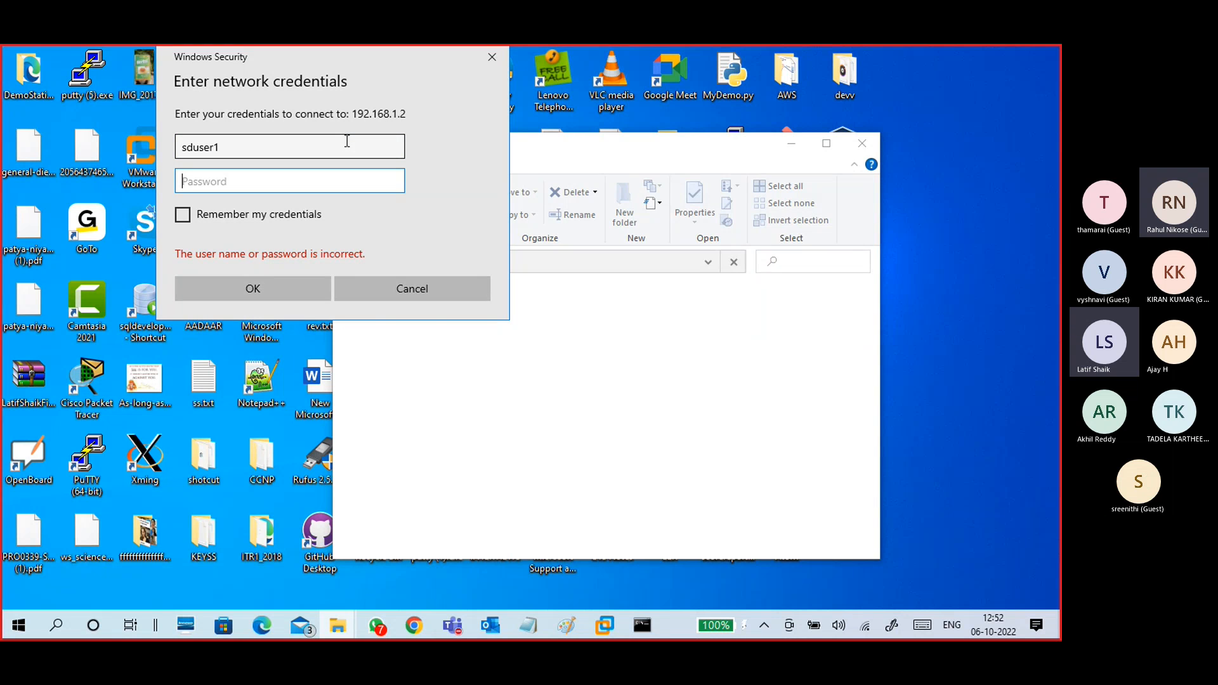
pyautogui.write('*********')
pyautogui.press('Return')
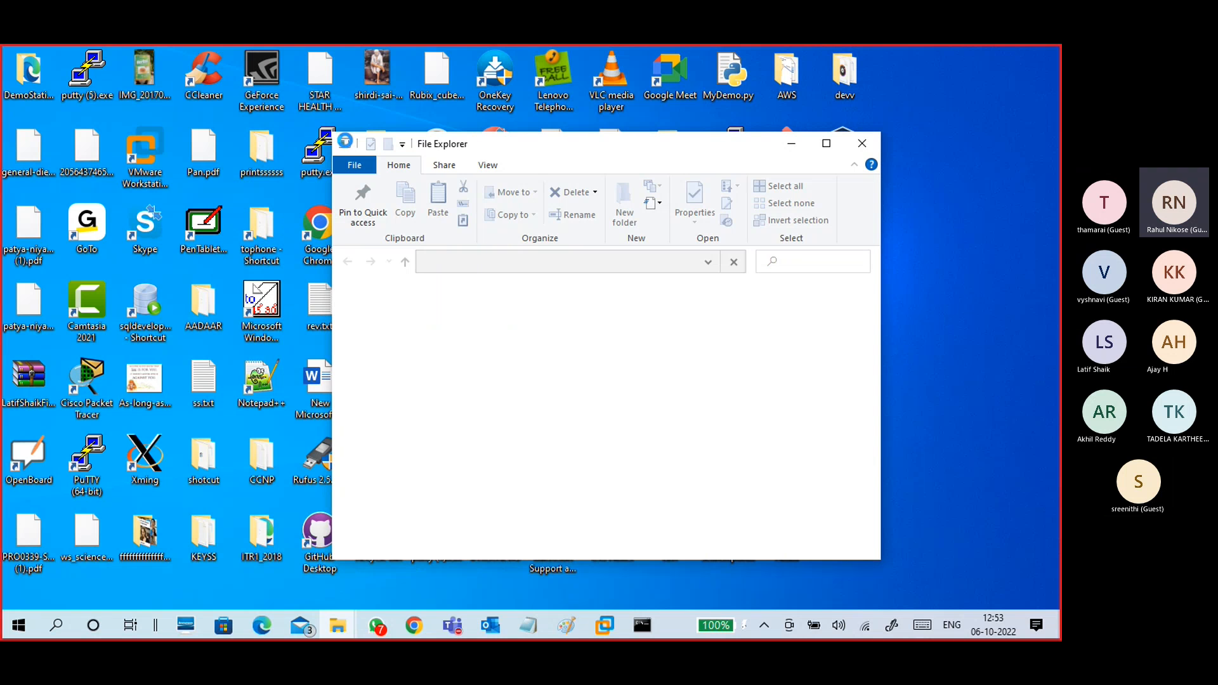
# Step: Open the datasd5 share on 192.168.1.2, read SDF2.txt, then return to the HCL-SD-Win10 VM
pyautogui.click(826, 144)
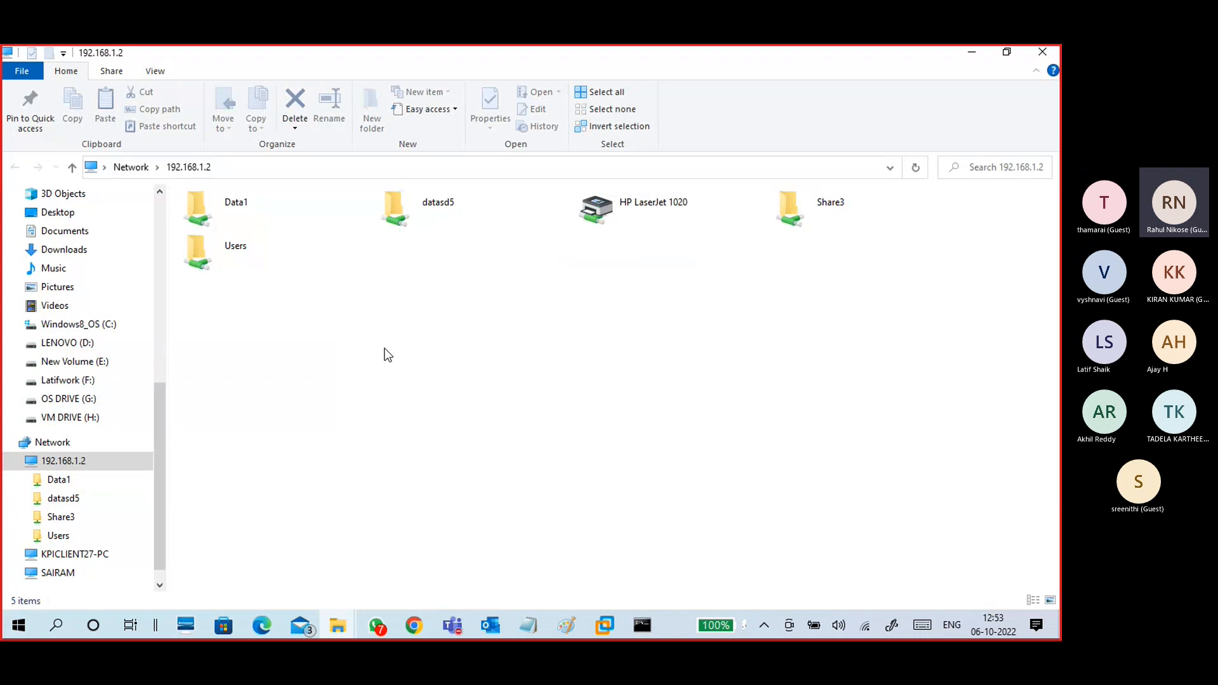
pyautogui.click(440, 207)
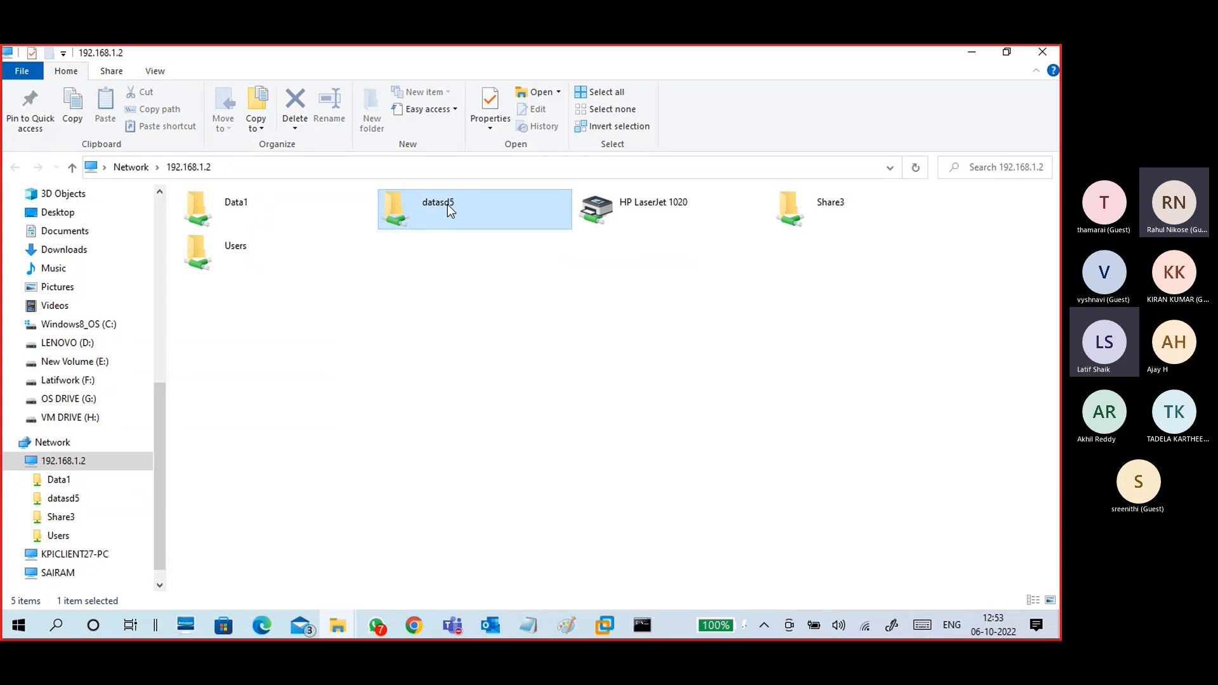
pyautogui.doubleClick(448, 204)
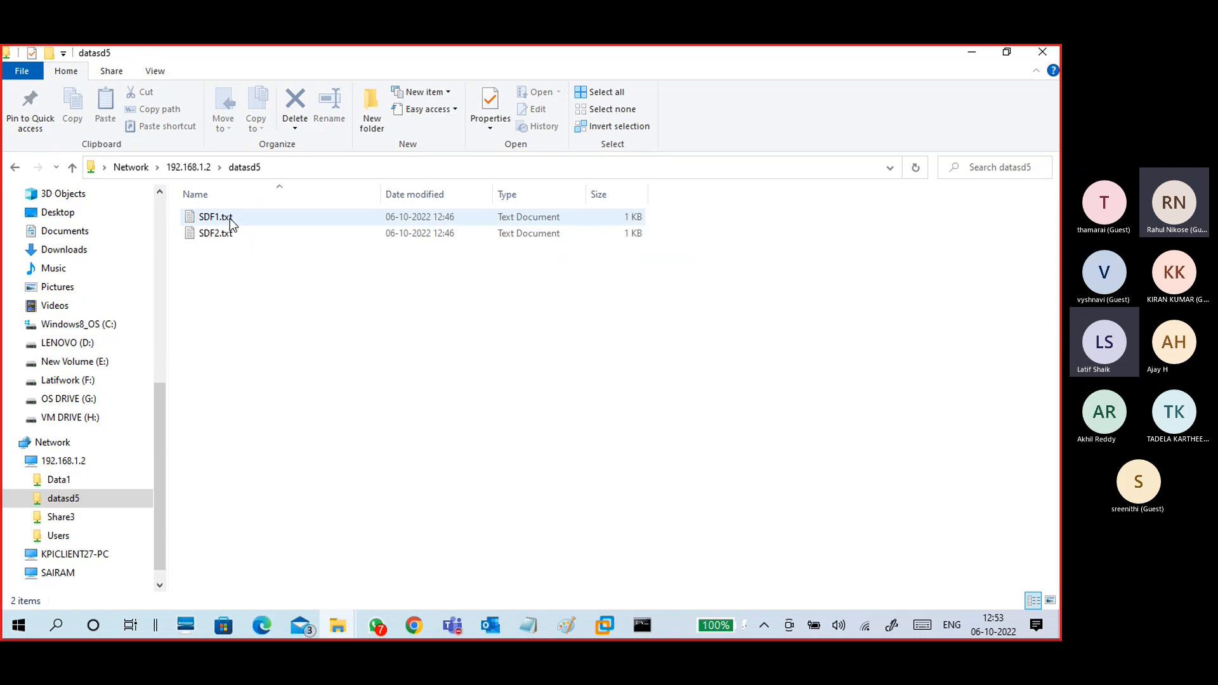
pyautogui.doubleClick(230, 239)
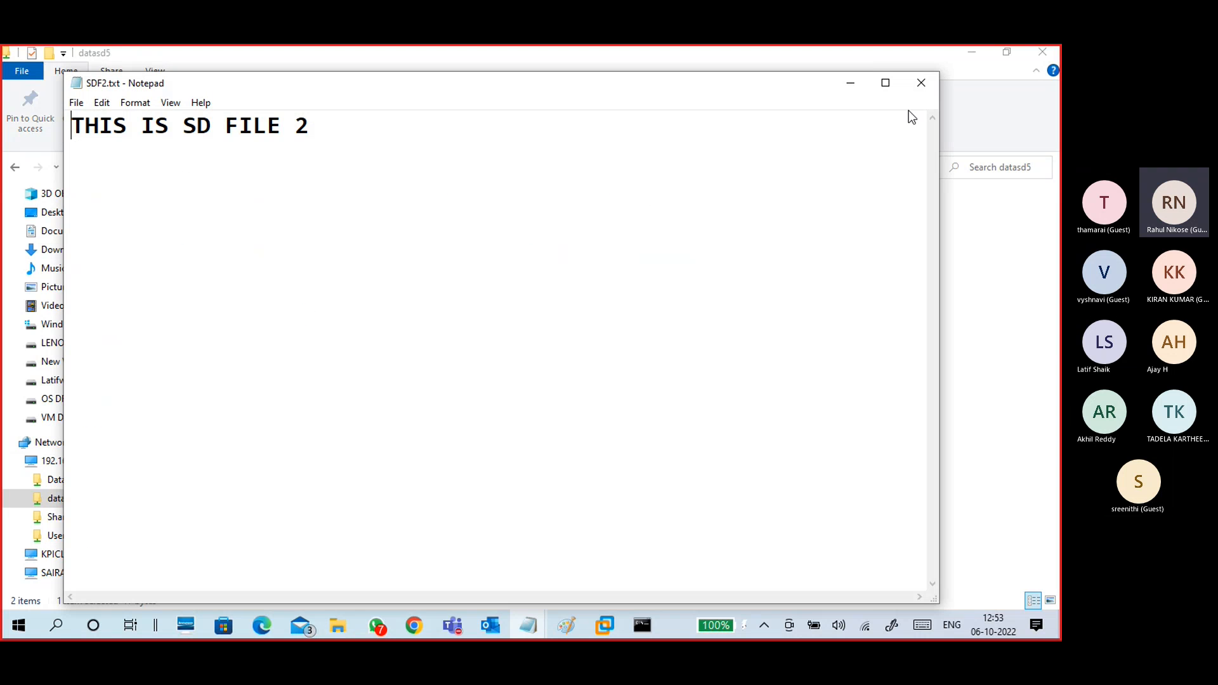
pyautogui.click(921, 83)
pyautogui.click(192, 167)
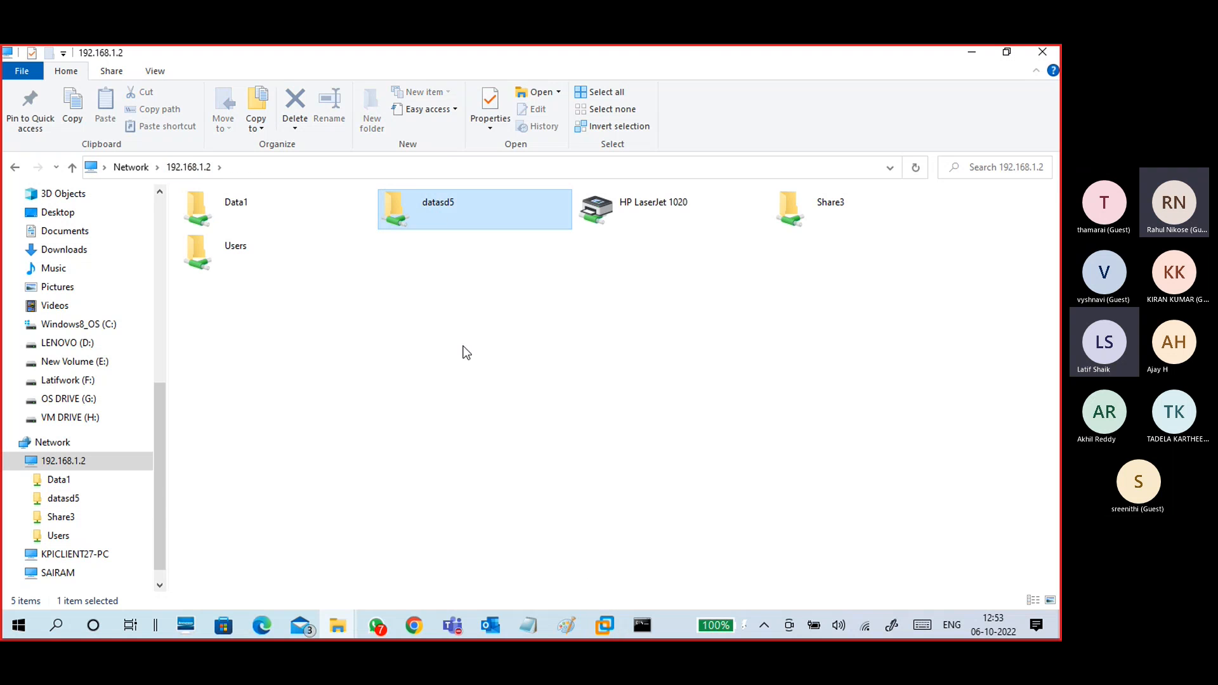
pyautogui.doubleClick(448, 217)
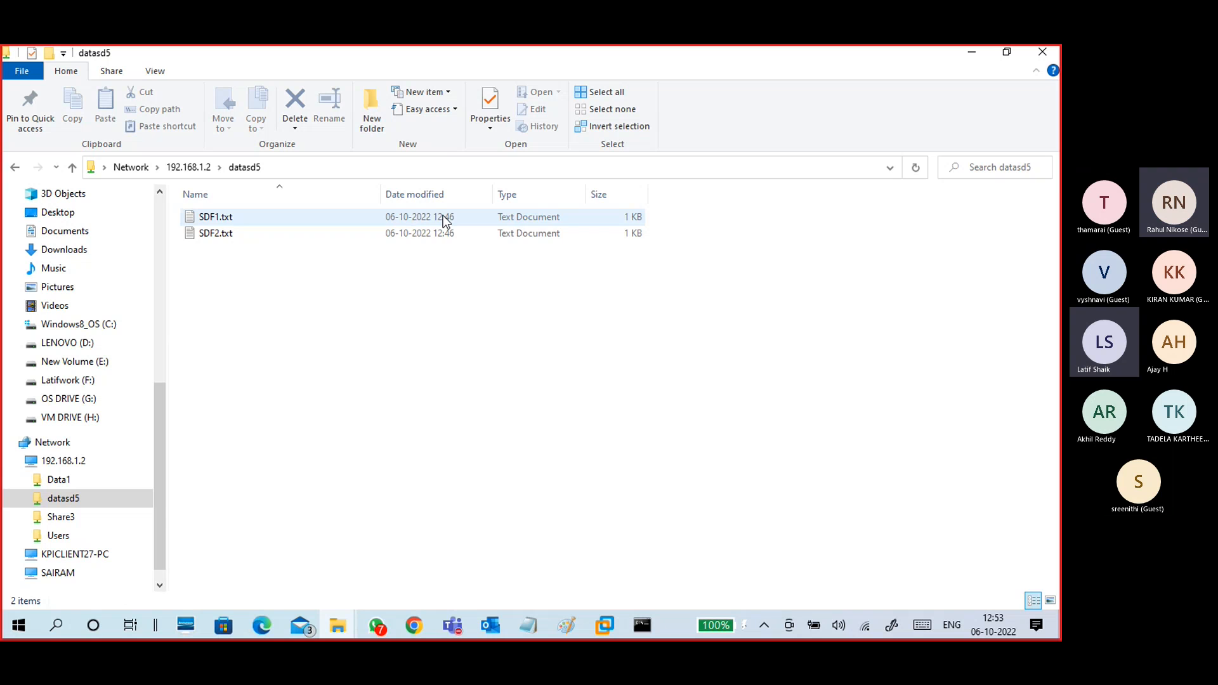
pyautogui.click(189, 168)
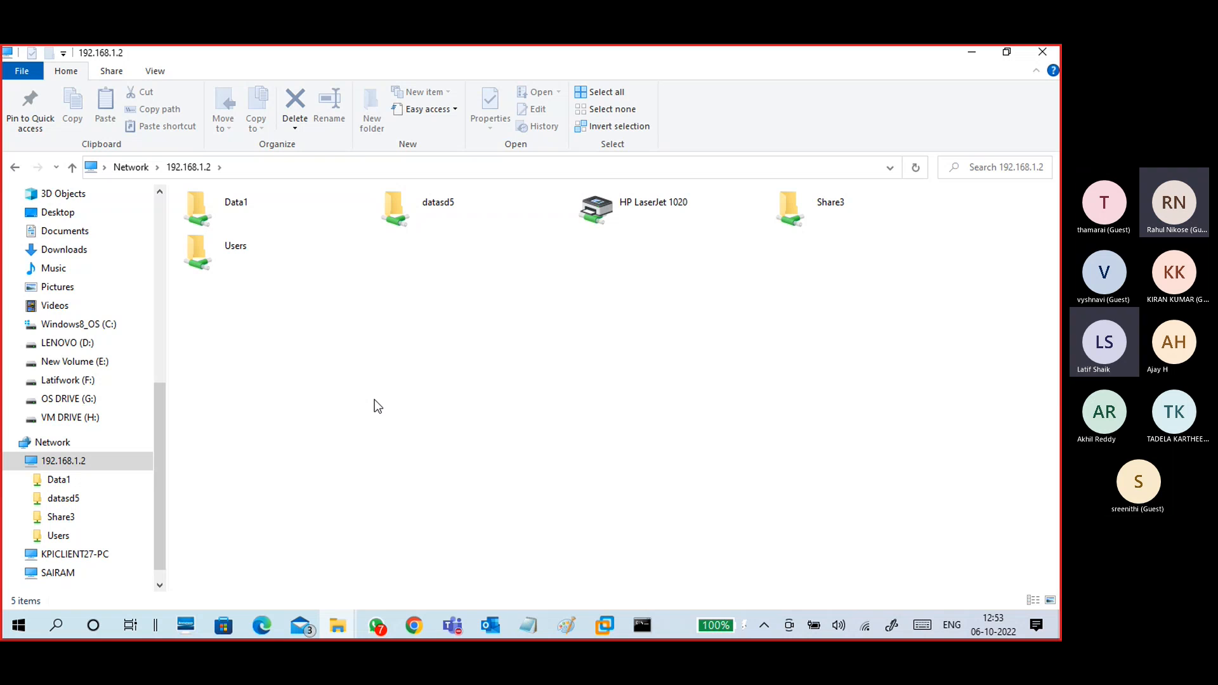
pyautogui.doubleClick(461, 211)
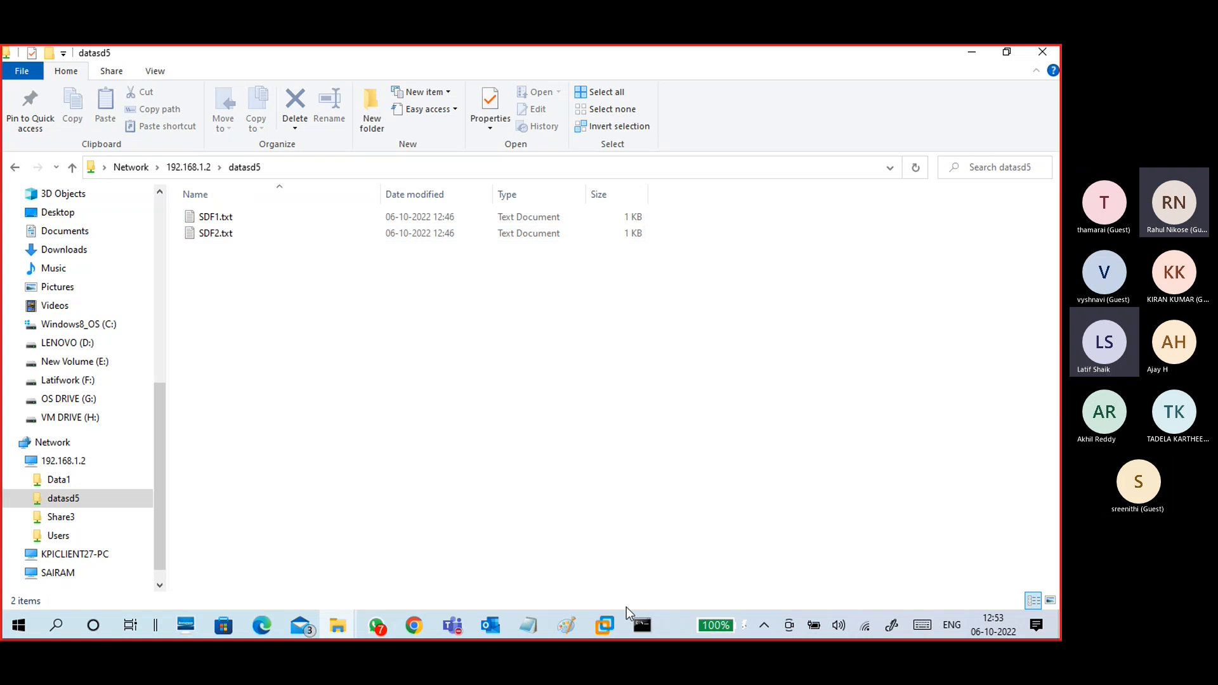
pyautogui.click(604, 625)
pyautogui.click(646, 559)
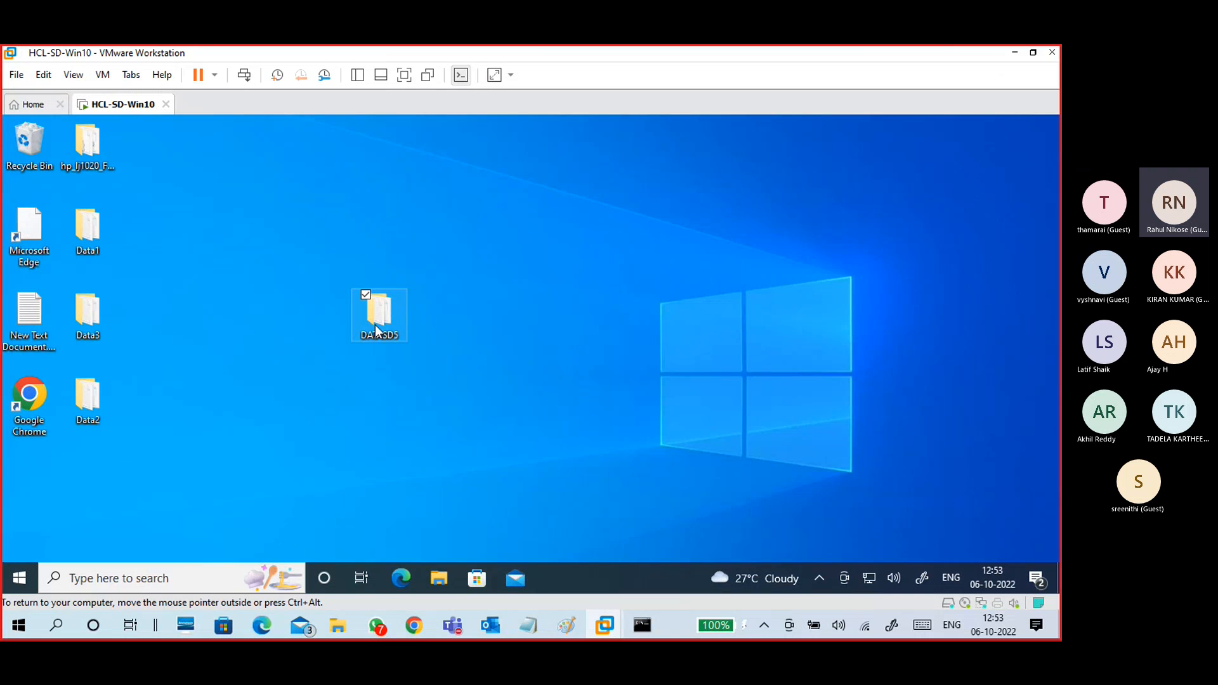
pyautogui.doubleClick(375, 325)
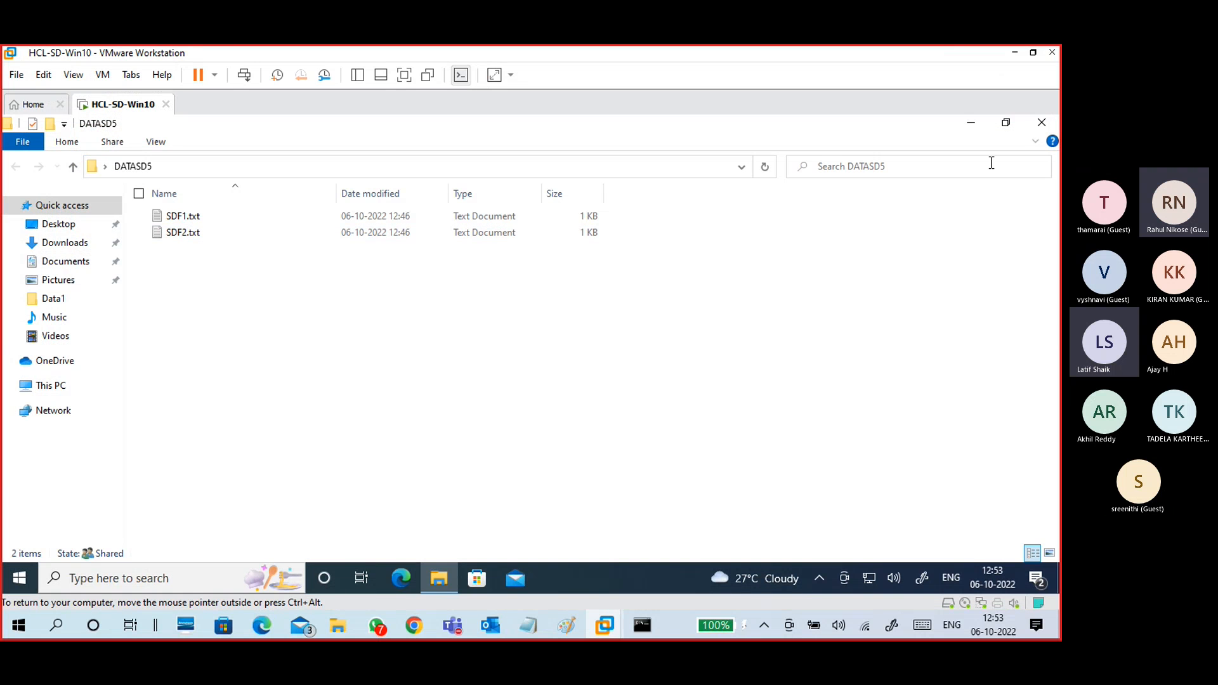
pyautogui.click(1042, 124)
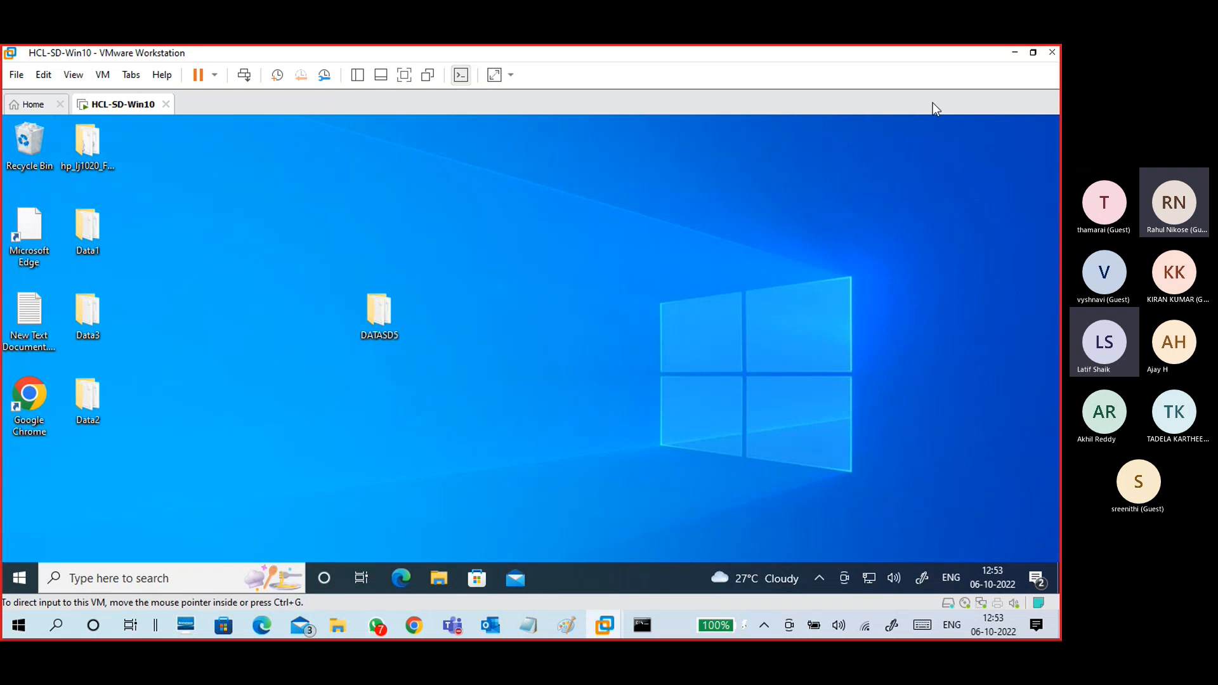
pyautogui.click(1013, 54)
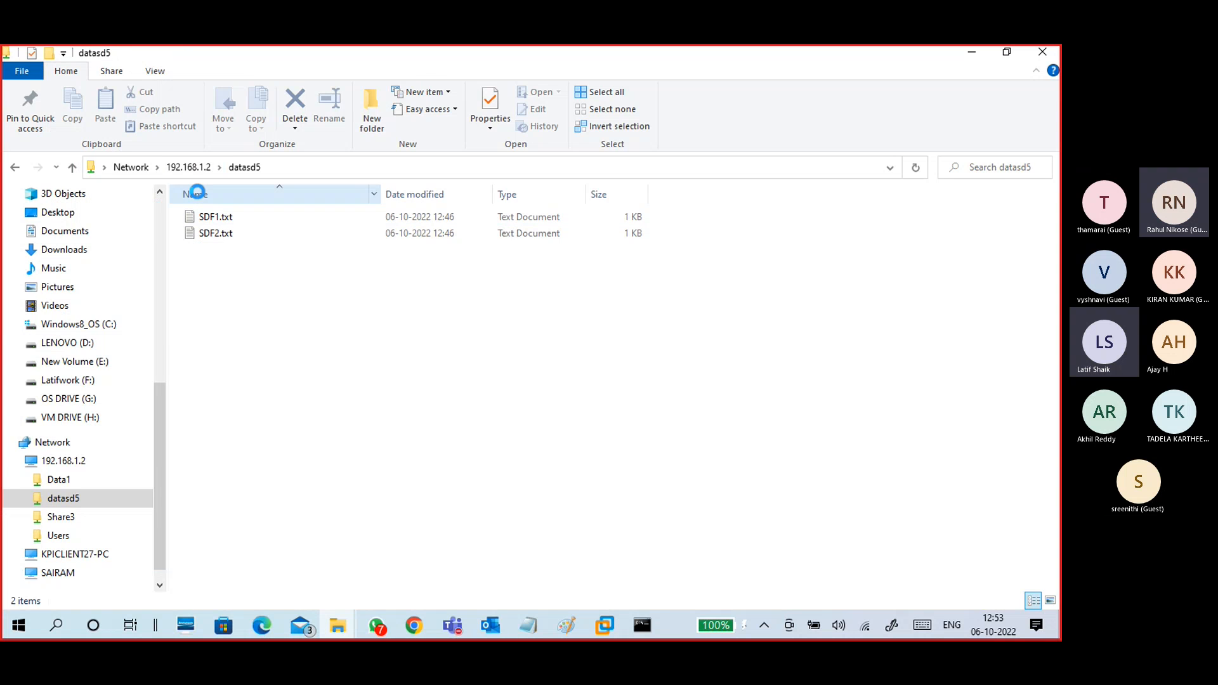
pyautogui.click(184, 168)
pyautogui.click(219, 217)
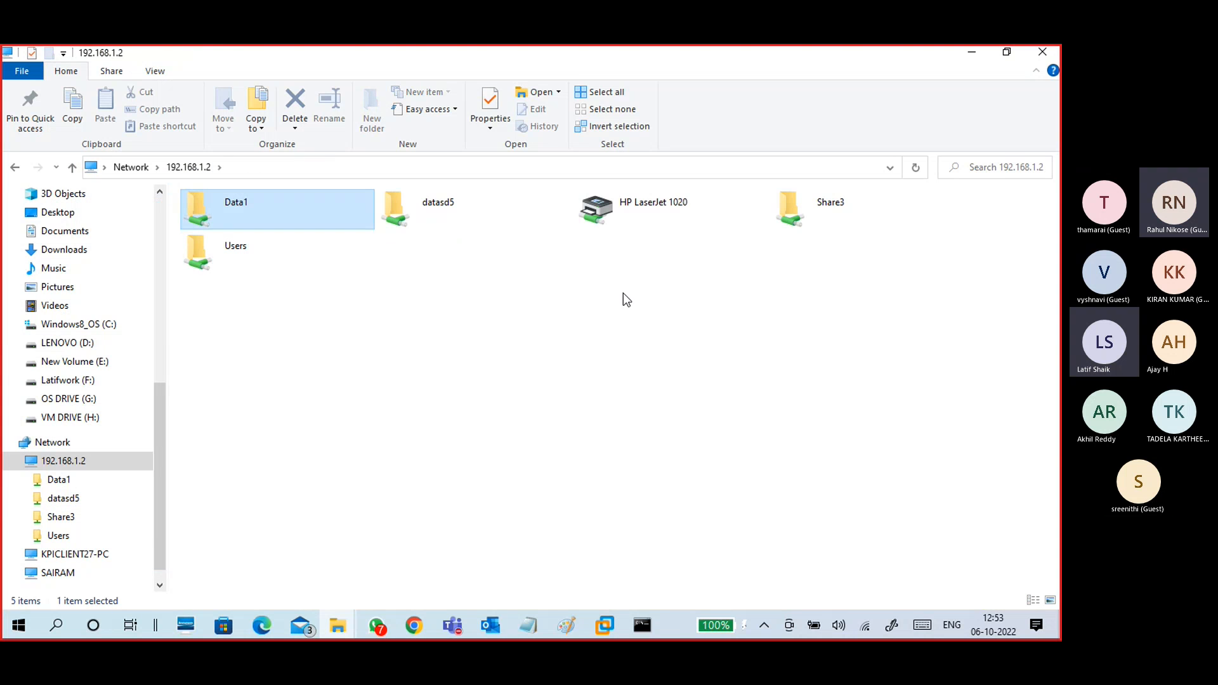
pyautogui.click(825, 224)
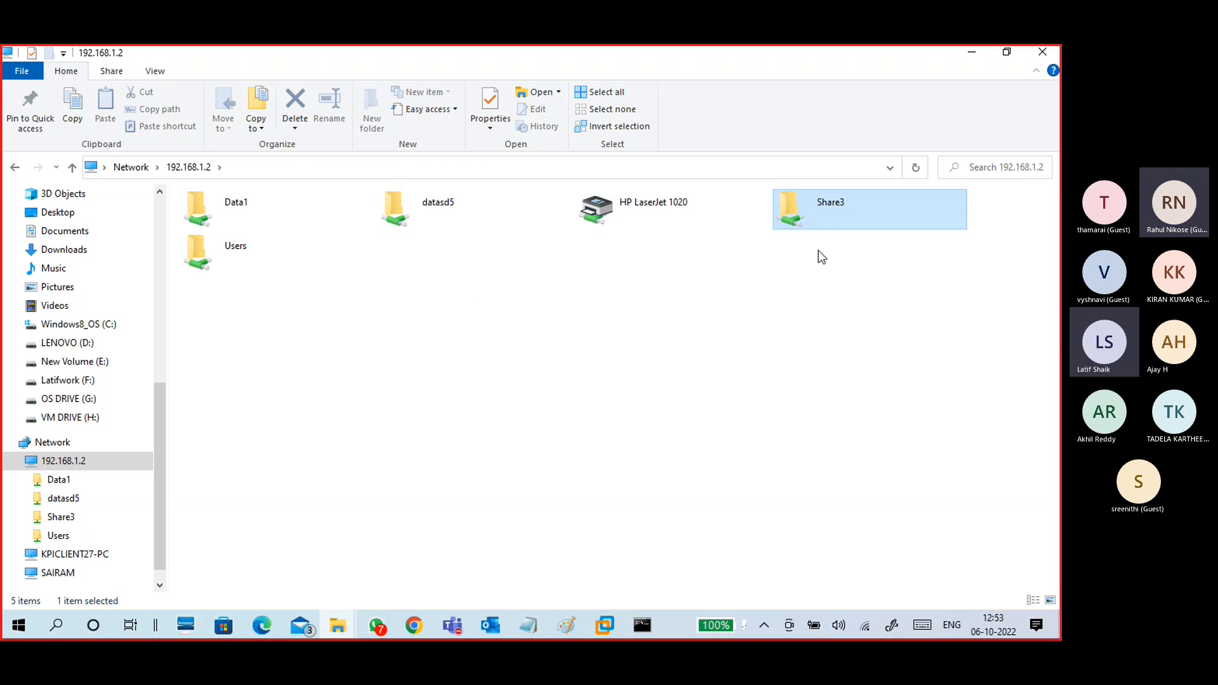
pyautogui.click(279, 241)
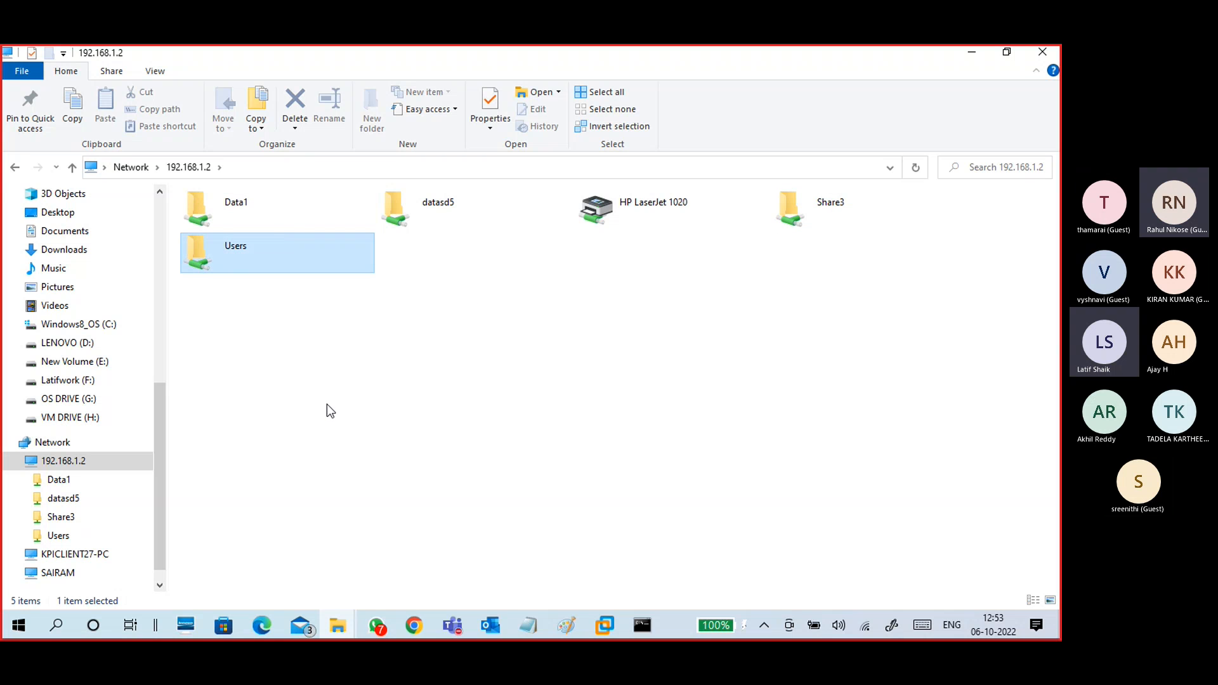
pyautogui.click(612, 209)
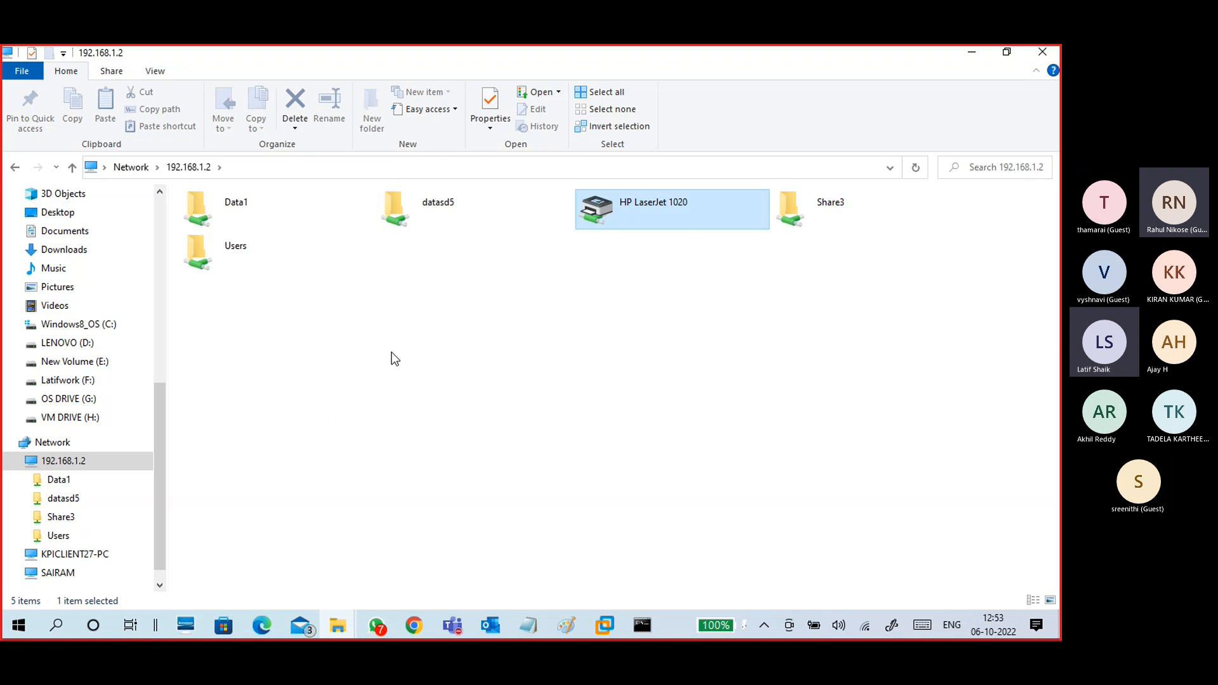
pyautogui.click(782, 228)
pyautogui.click(271, 254)
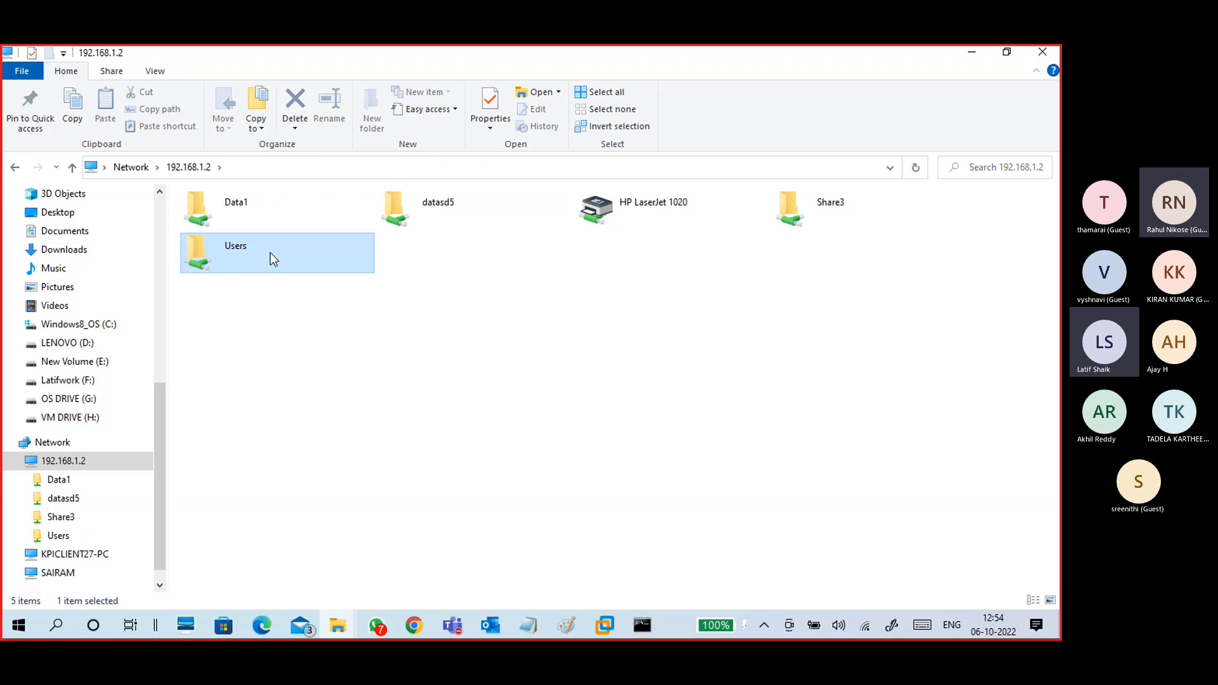
pyautogui.click(386, 429)
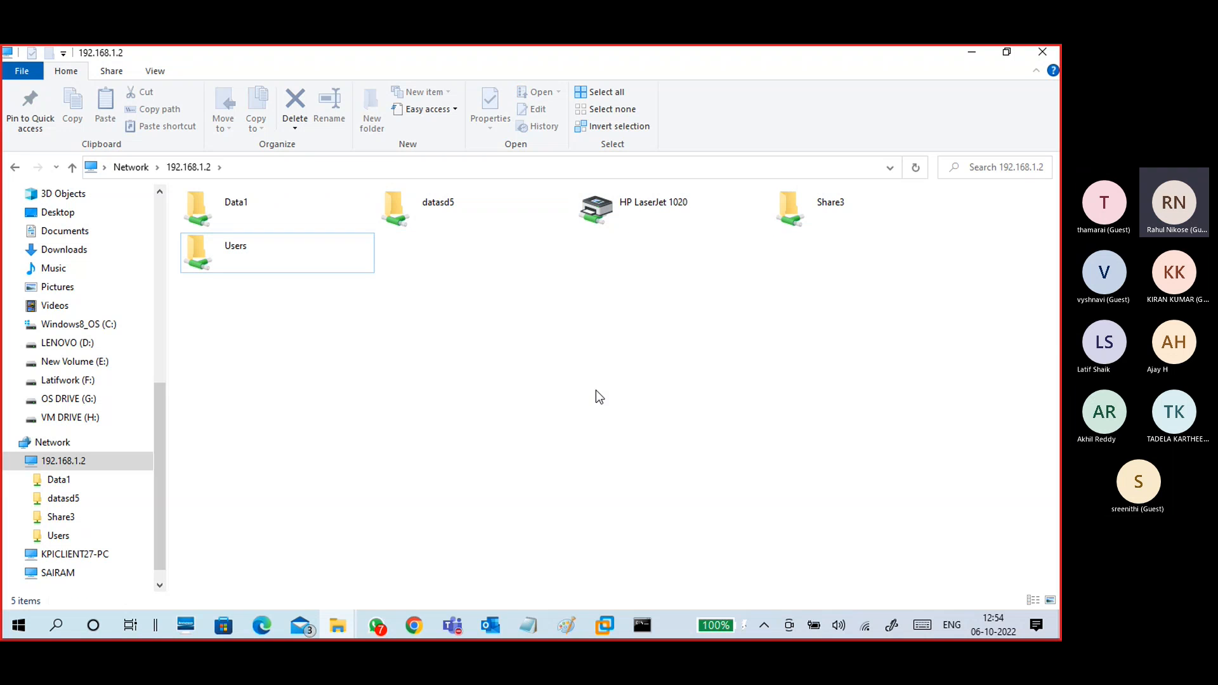
pyautogui.click(967, 56)
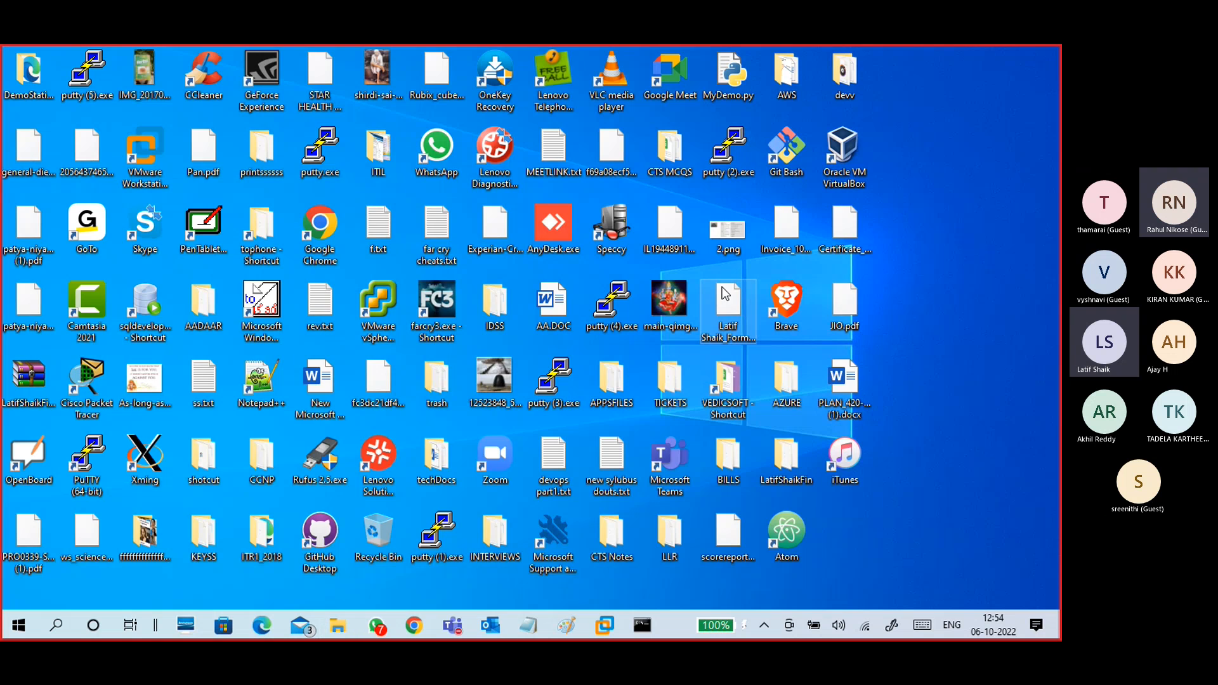
pyautogui.click(605, 625)
pyautogui.click(671, 526)
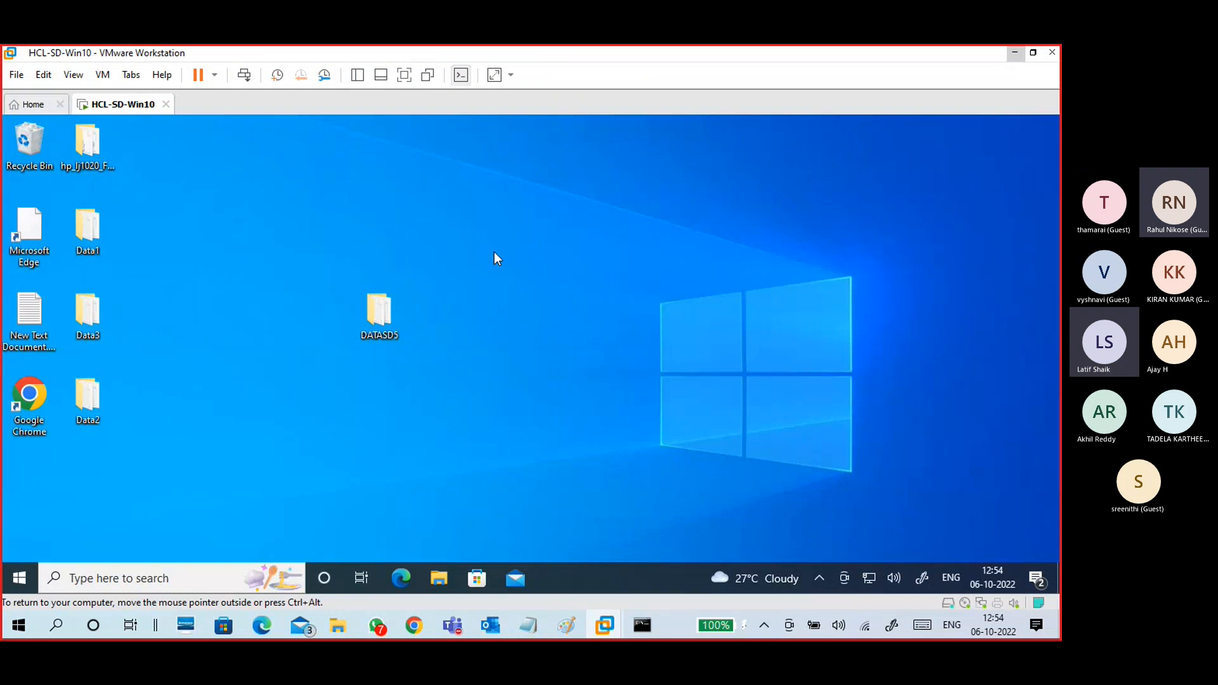
# Step: Run NET SHARE in a Command Prompt inside the VM
pyautogui.press('super+r')
pyautogui.press('Return')
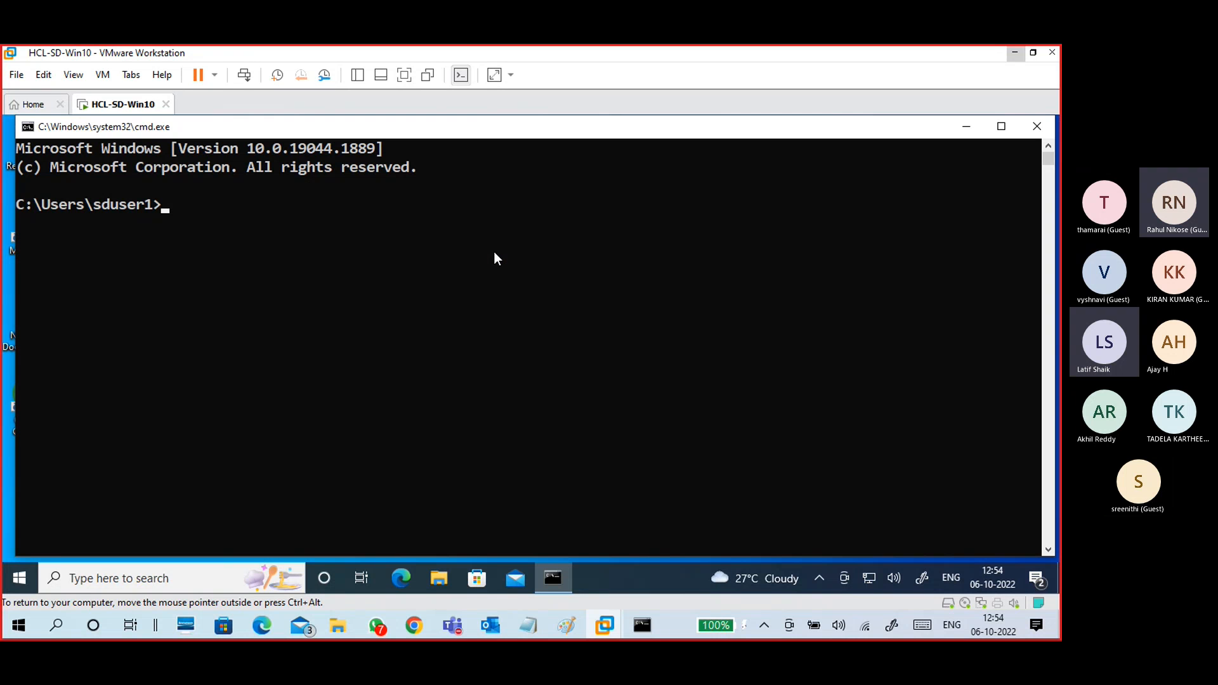
pyautogui.write('NETSHARE')
pyautogui.press('Left')
pyautogui.press('Left')
pyautogui.press('Left')
pyautogui.press('Left')
pyautogui.press('Left')
pyautogui.press('Return')
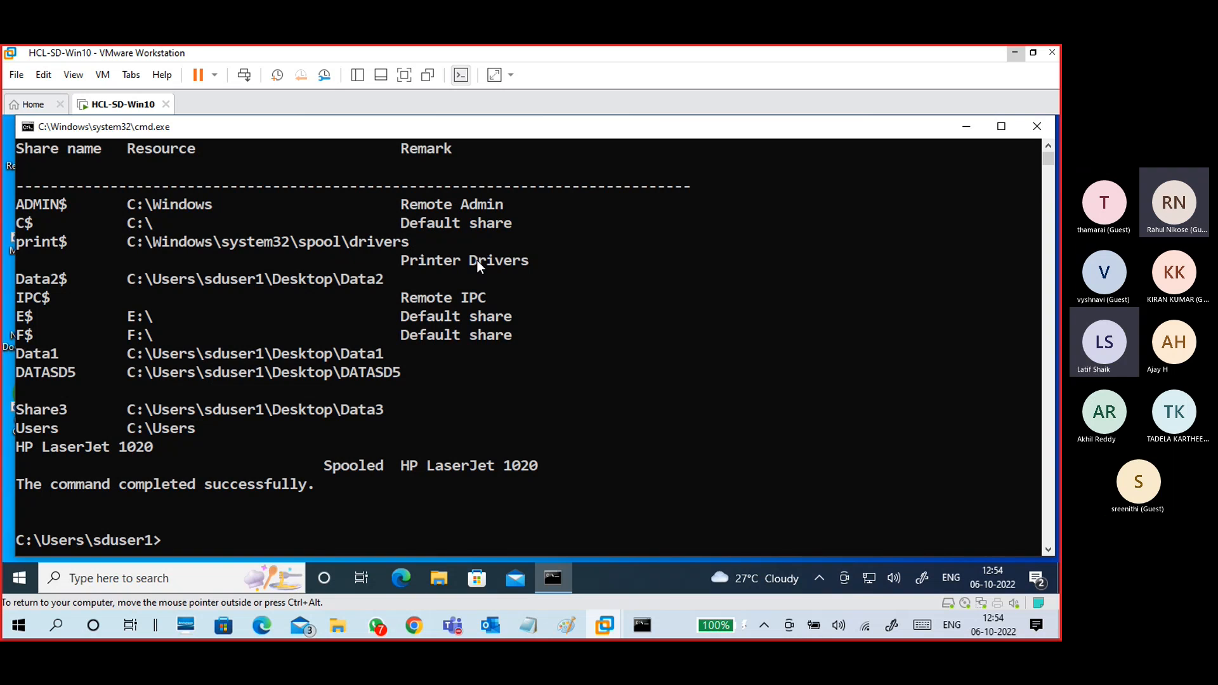
# Step: Highlight the Data2$, Data1, DATASD5 and Share3 names and paths, plus the HP LaserJet 1020 share
pyautogui.doubleClick(140, 283)
pyautogui.doubleClick(59, 277)
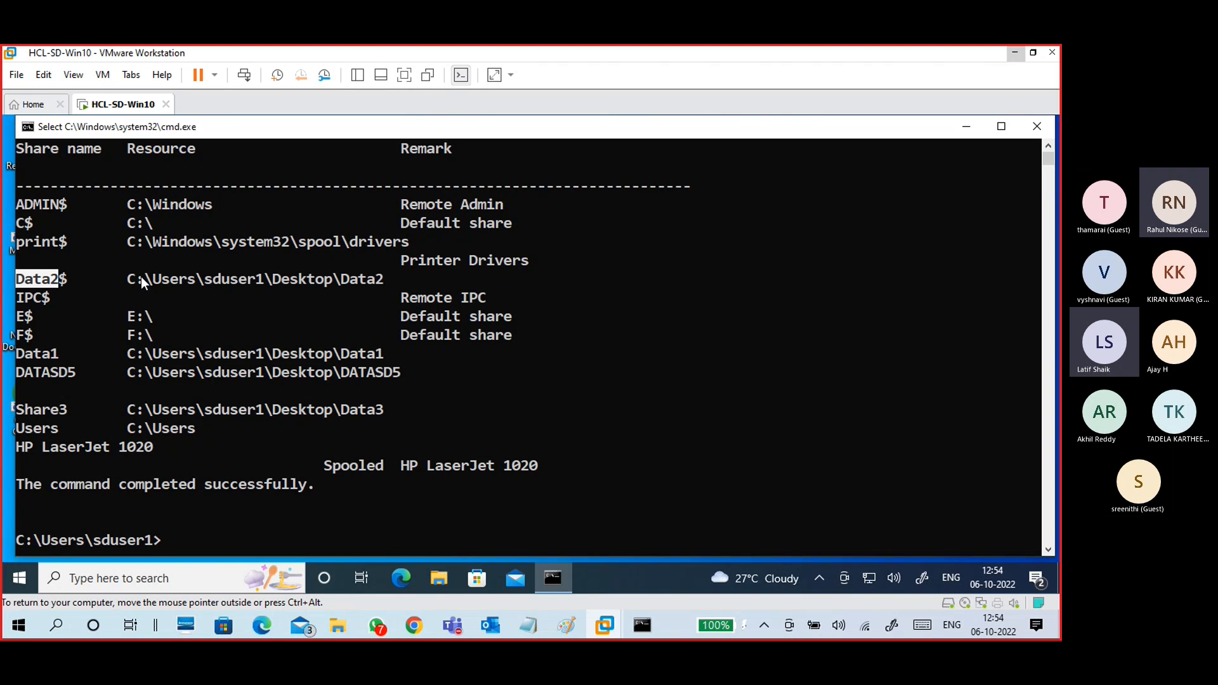
pyautogui.moveTo(128, 277); pyautogui.dragTo(384, 279)
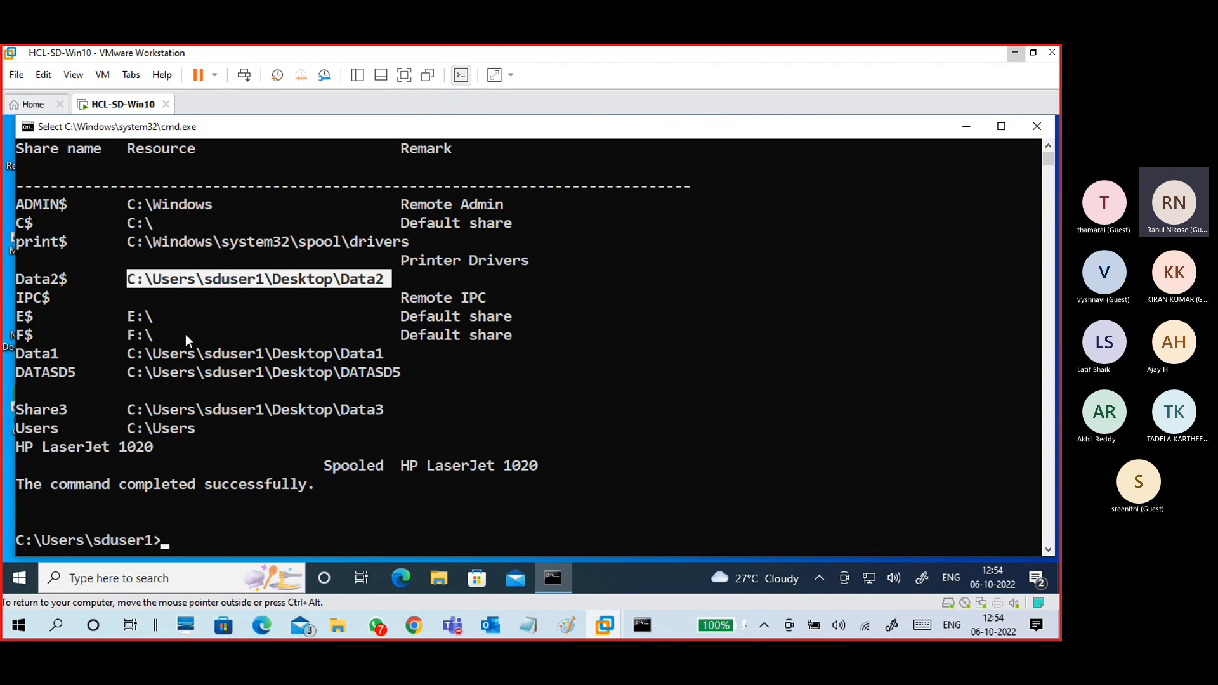
pyautogui.moveTo(17, 353); pyautogui.dragTo(382, 347)
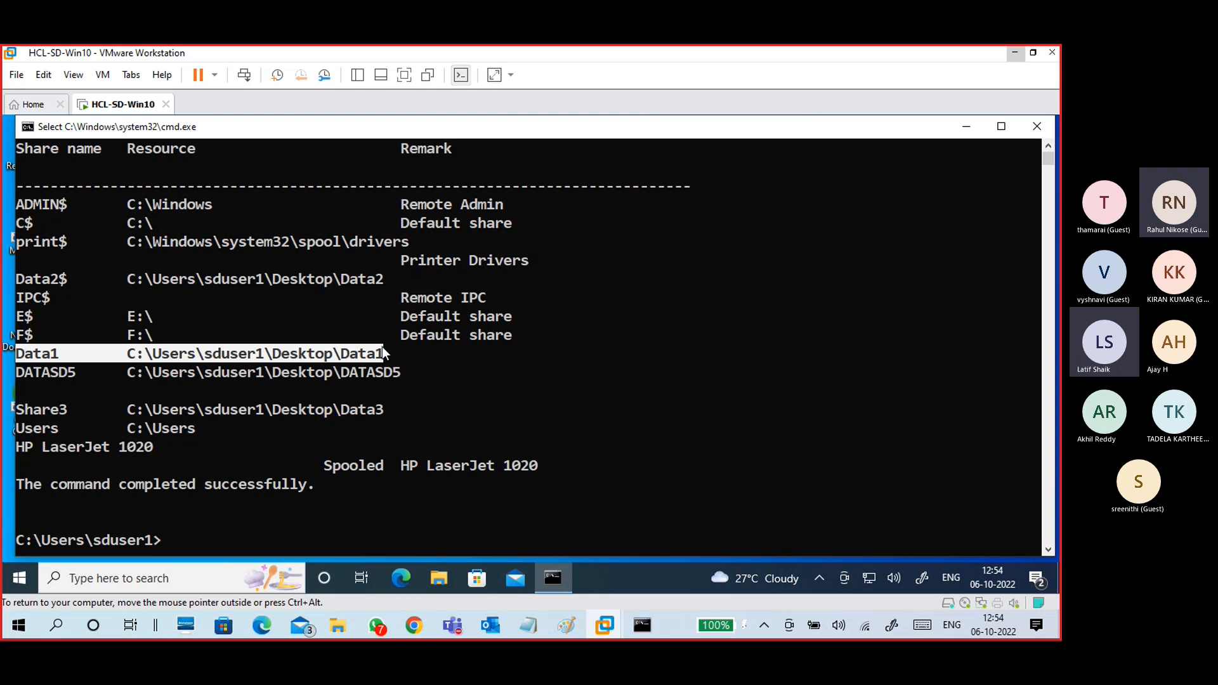
pyautogui.click(26, 355)
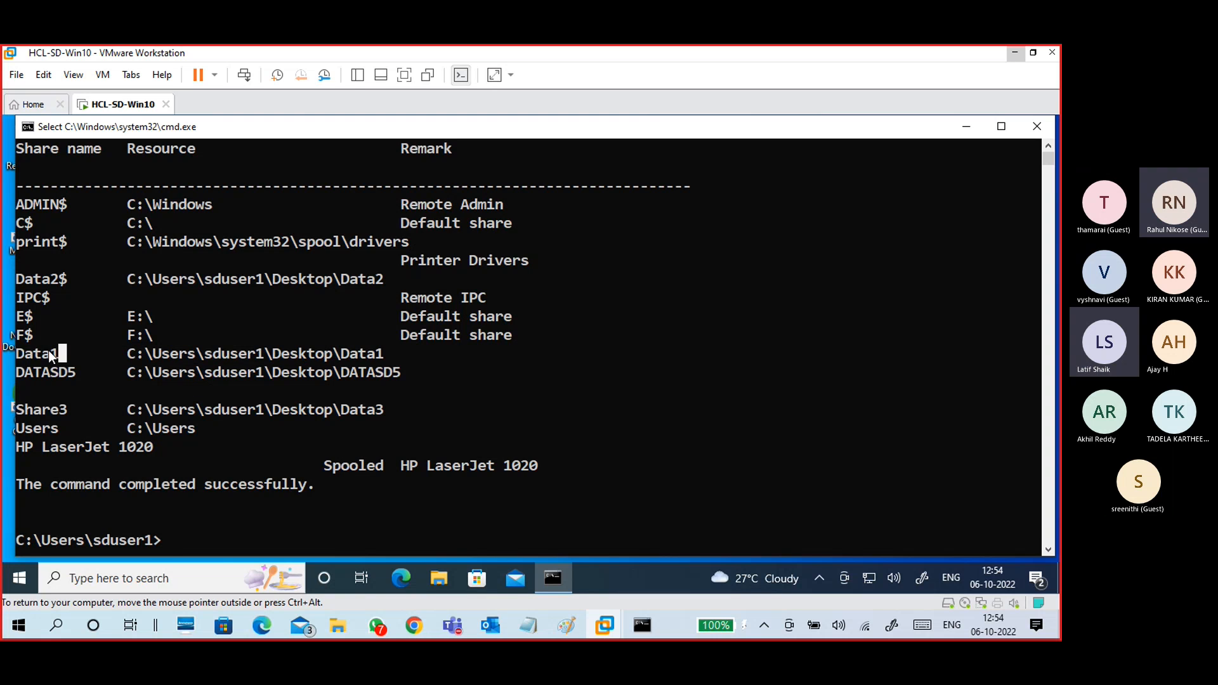
pyautogui.doubleClick(47, 353)
pyautogui.moveTo(126, 352); pyautogui.dragTo(383, 353)
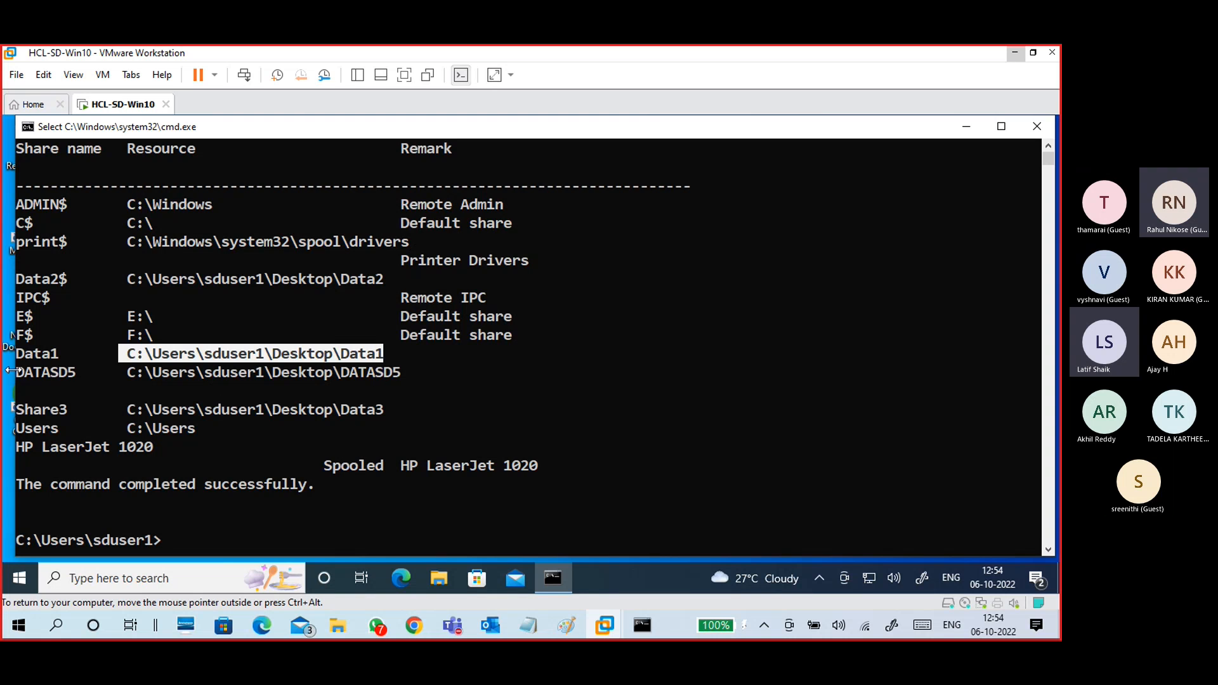
pyautogui.moveTo(16, 373); pyautogui.dragTo(47, 376)
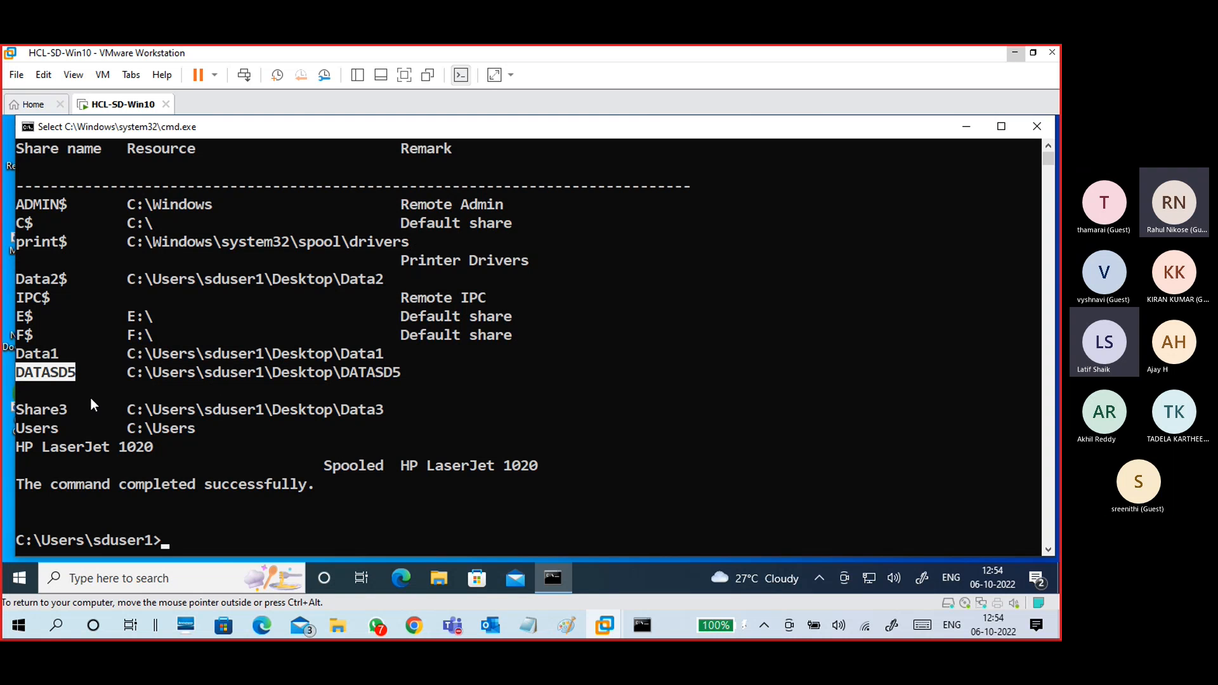
pyautogui.moveTo(128, 371); pyautogui.dragTo(401, 379)
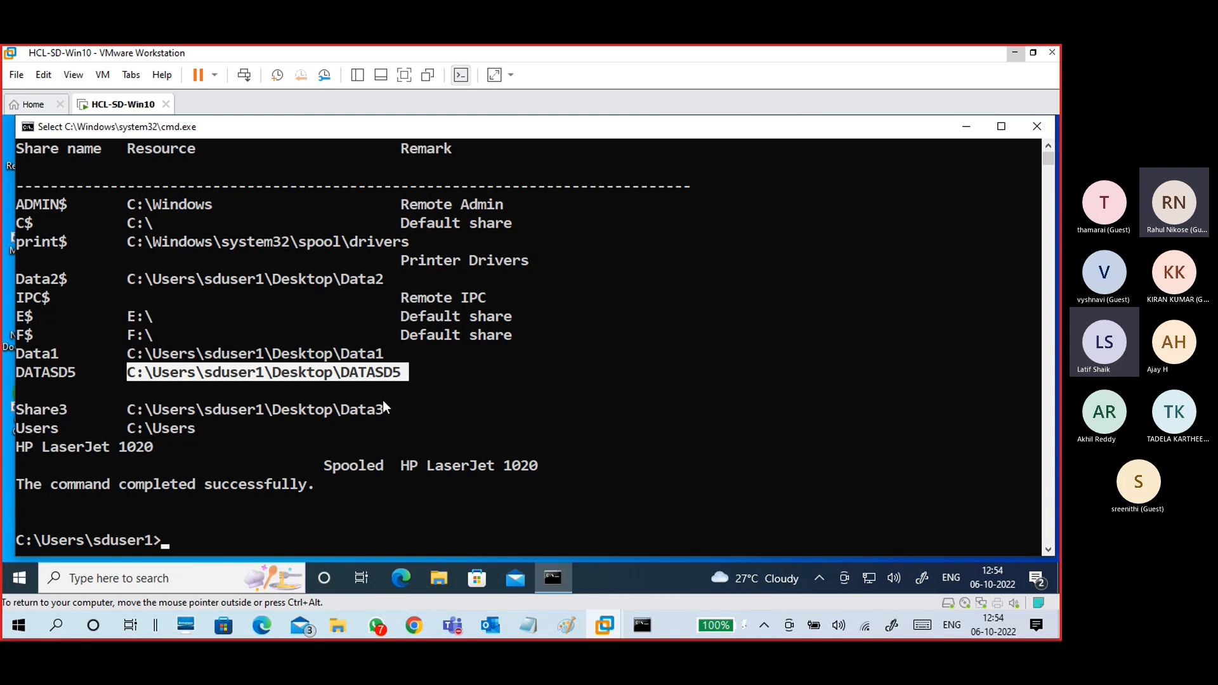
pyautogui.moveTo(17, 410); pyautogui.dragTo(325, 415)
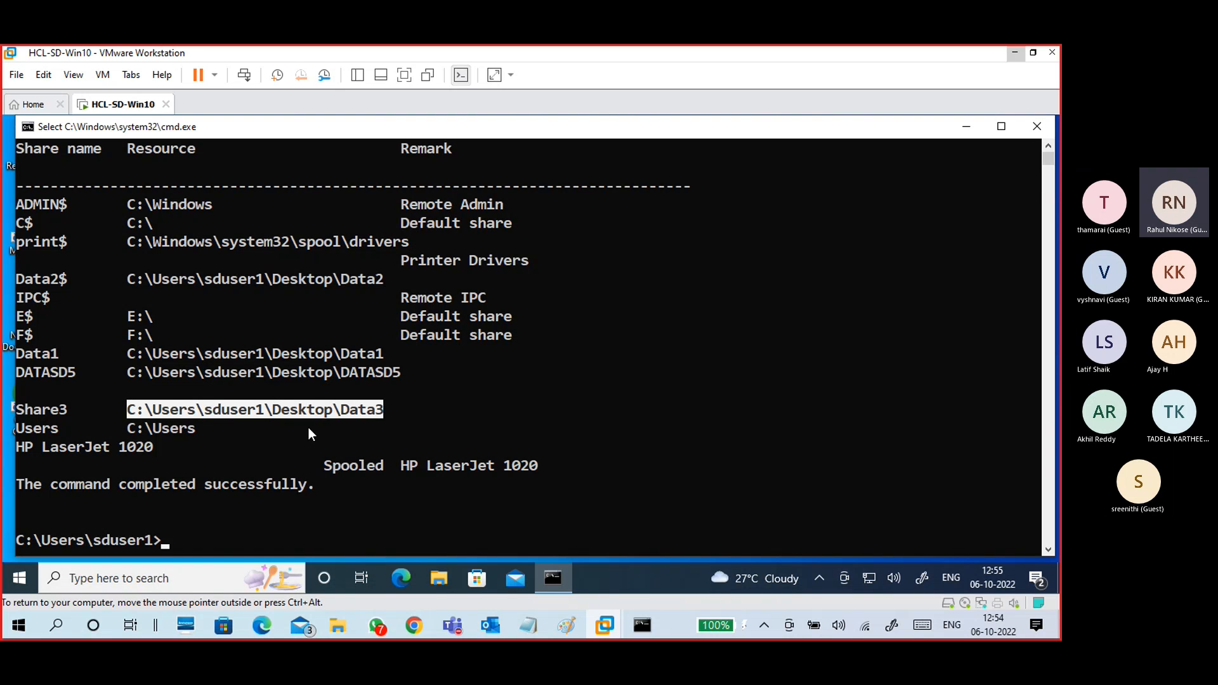
pyautogui.click(380, 392)
pyautogui.moveTo(17, 445); pyautogui.dragTo(153, 448)
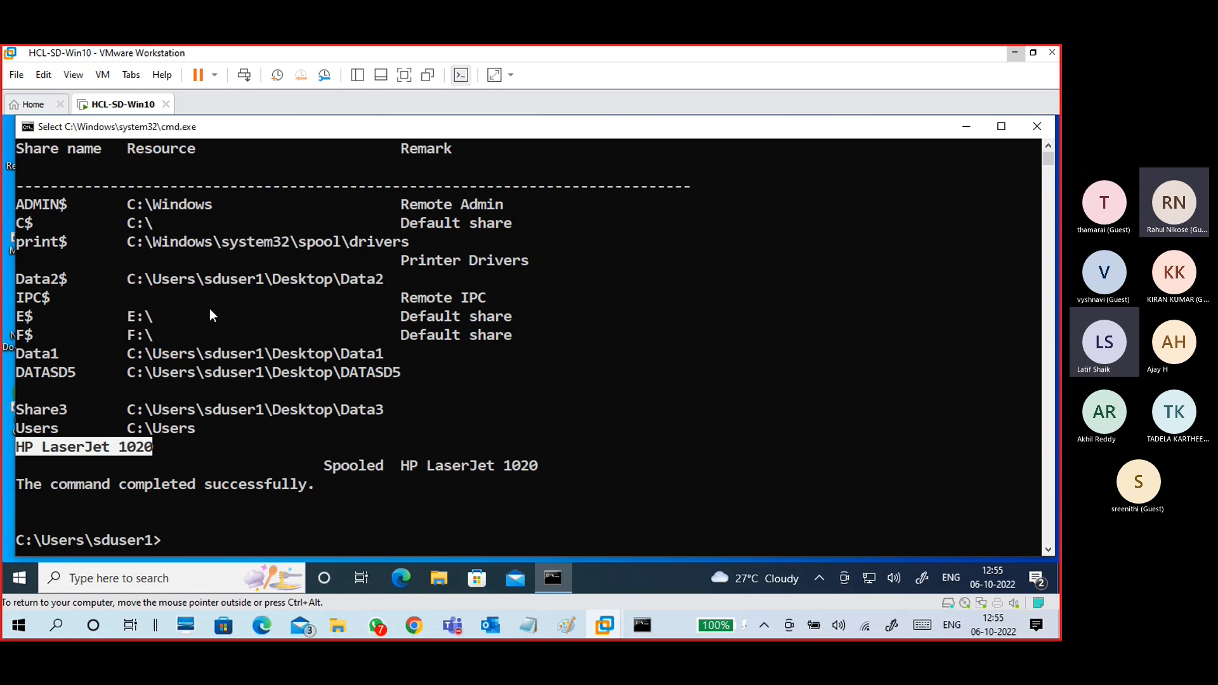
# Step: Highlight the full share list, then the ADMIN$, Data2$ and Data1 names and paths
pyautogui.scroll(1, 212, 314)
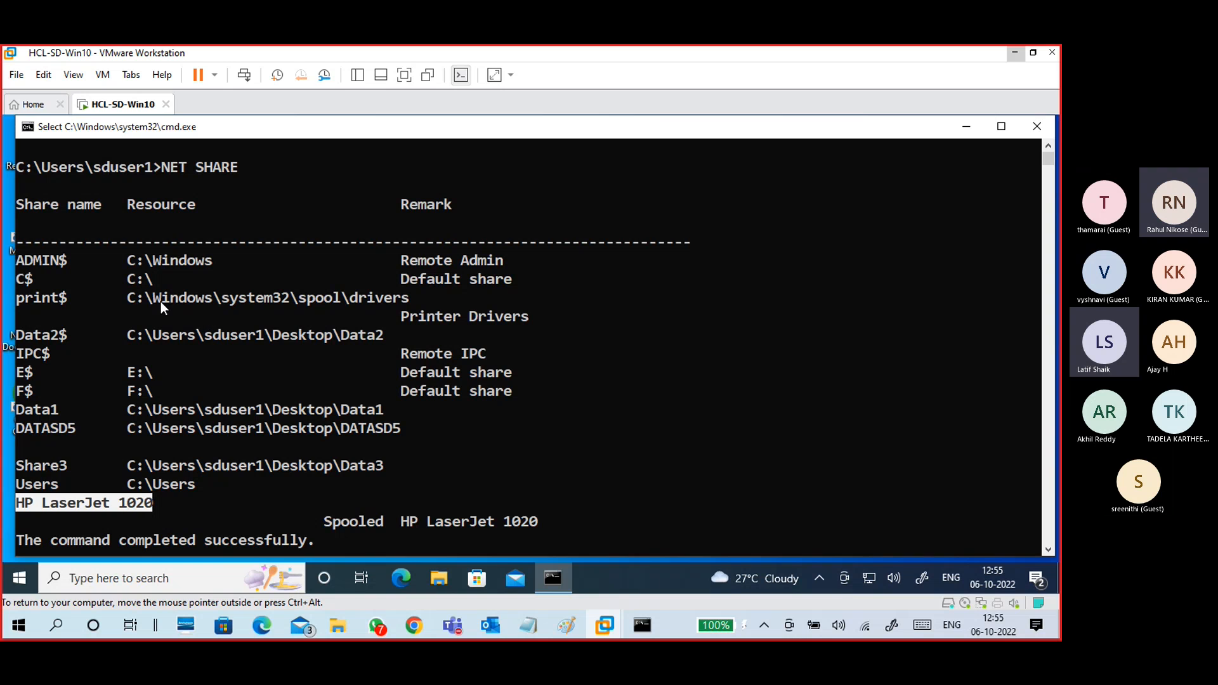
pyautogui.moveTo(20, 263); pyautogui.dragTo(401, 486)
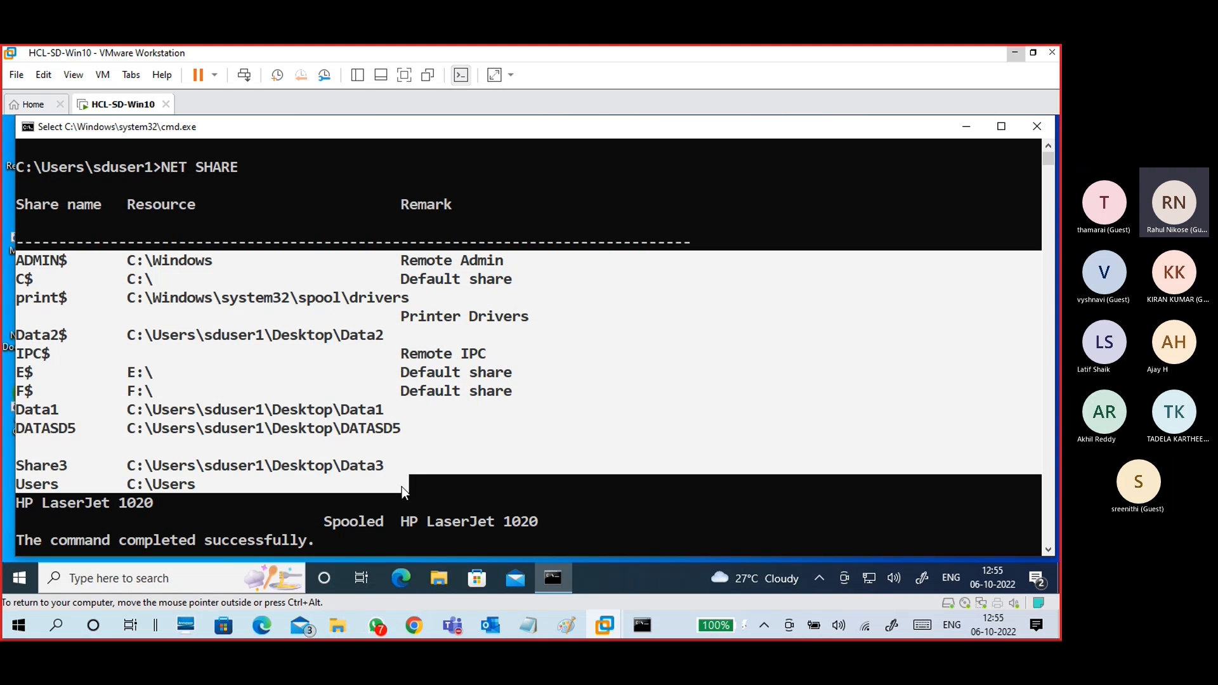
pyautogui.click(71, 291)
pyautogui.moveTo(71, 264); pyautogui.dragTo(15, 261)
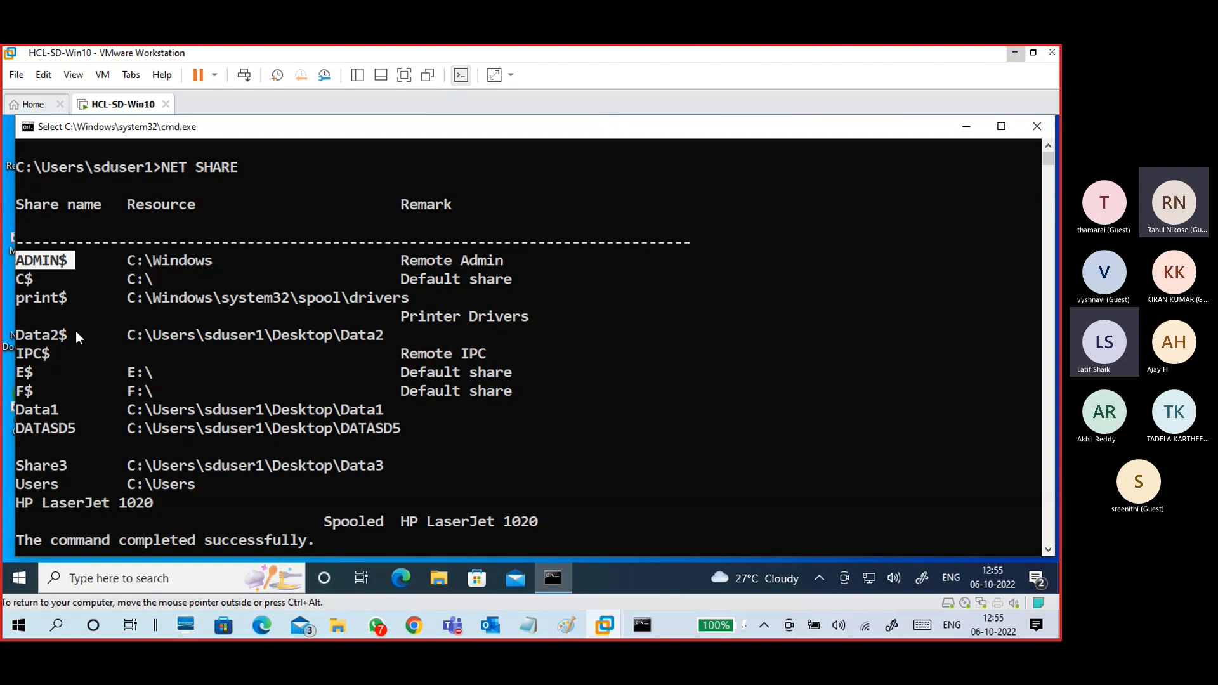
pyautogui.moveTo(77, 334); pyautogui.dragTo(15, 335)
pyautogui.moveTo(381, 335); pyautogui.dragTo(154, 337)
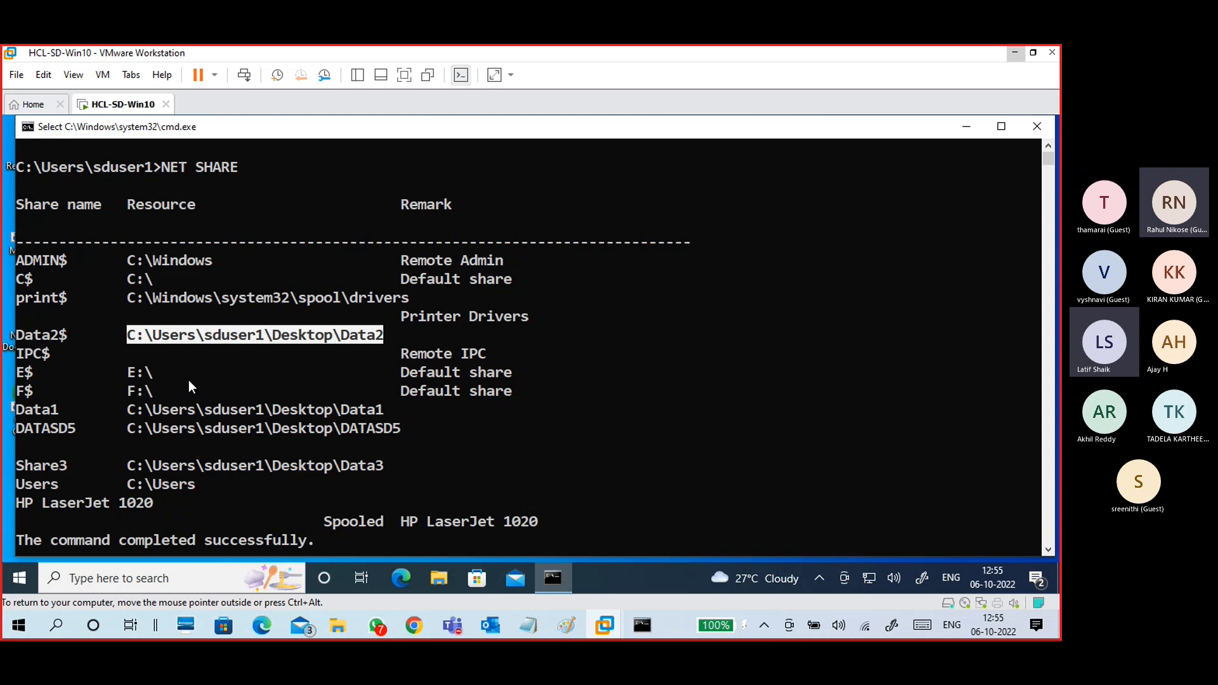
pyautogui.moveTo(56, 411); pyautogui.dragTo(16, 411)
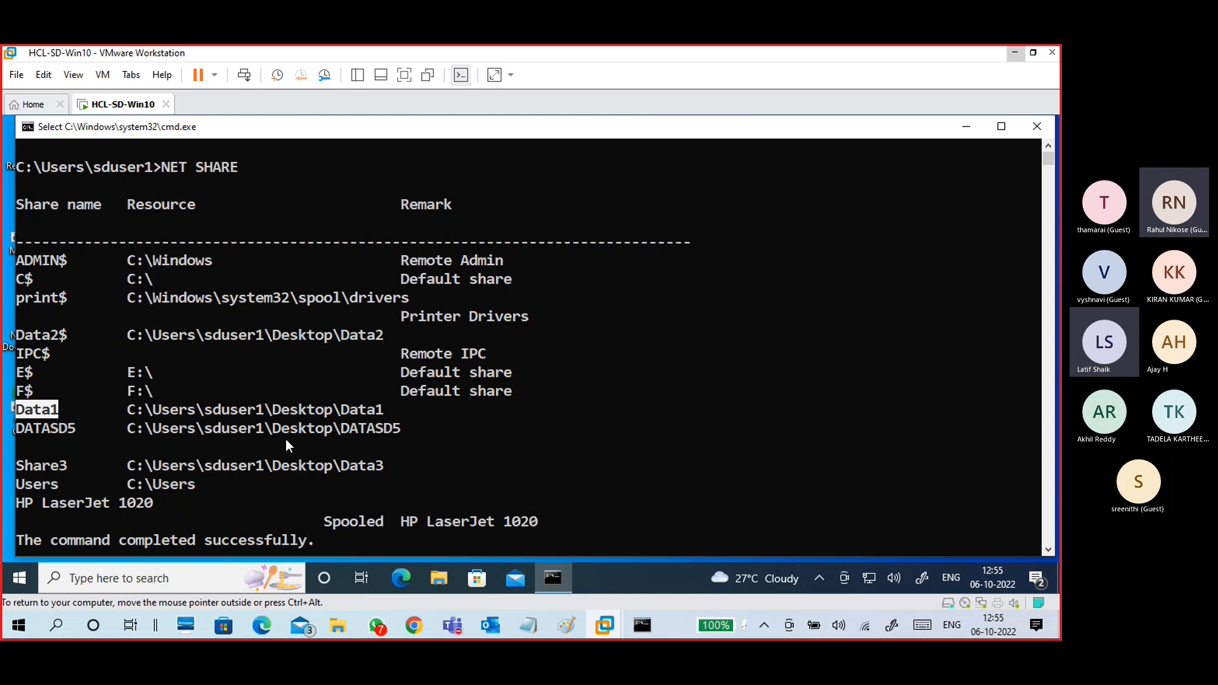
pyautogui.moveTo(377, 414); pyautogui.dragTo(127, 411)
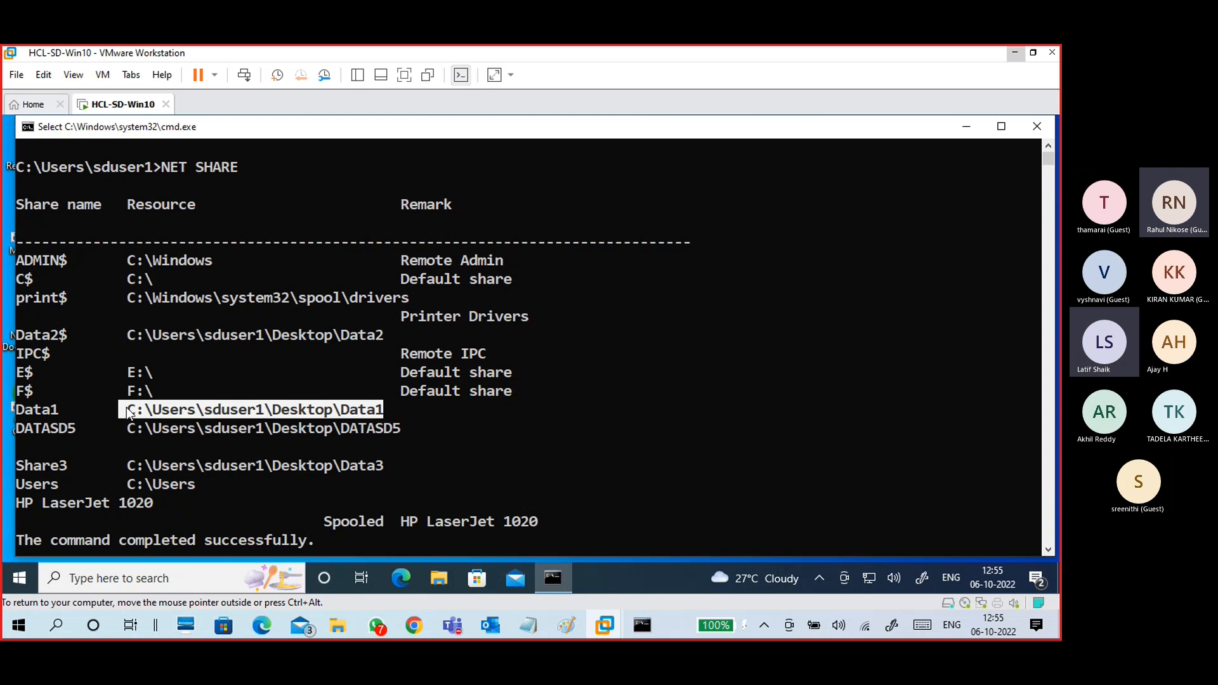
pyautogui.click(198, 429)
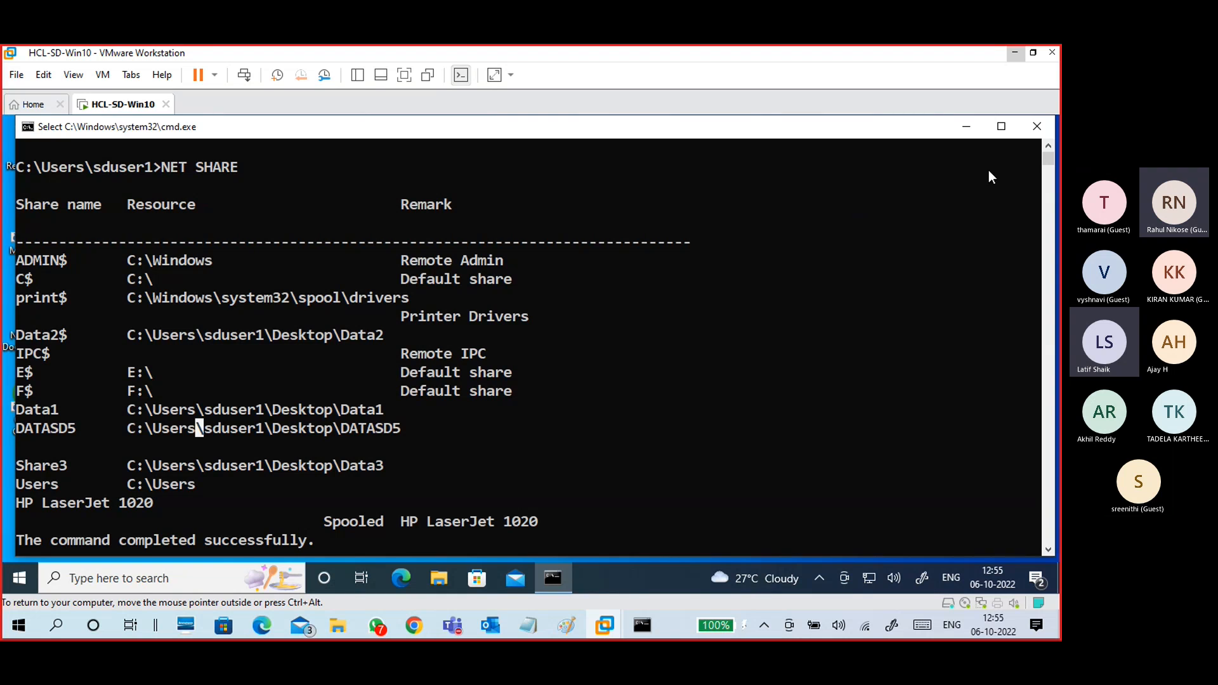
# Step: Close the Command Prompt and move DATASD5 next to the Data2 folder
pyautogui.click(1036, 127)
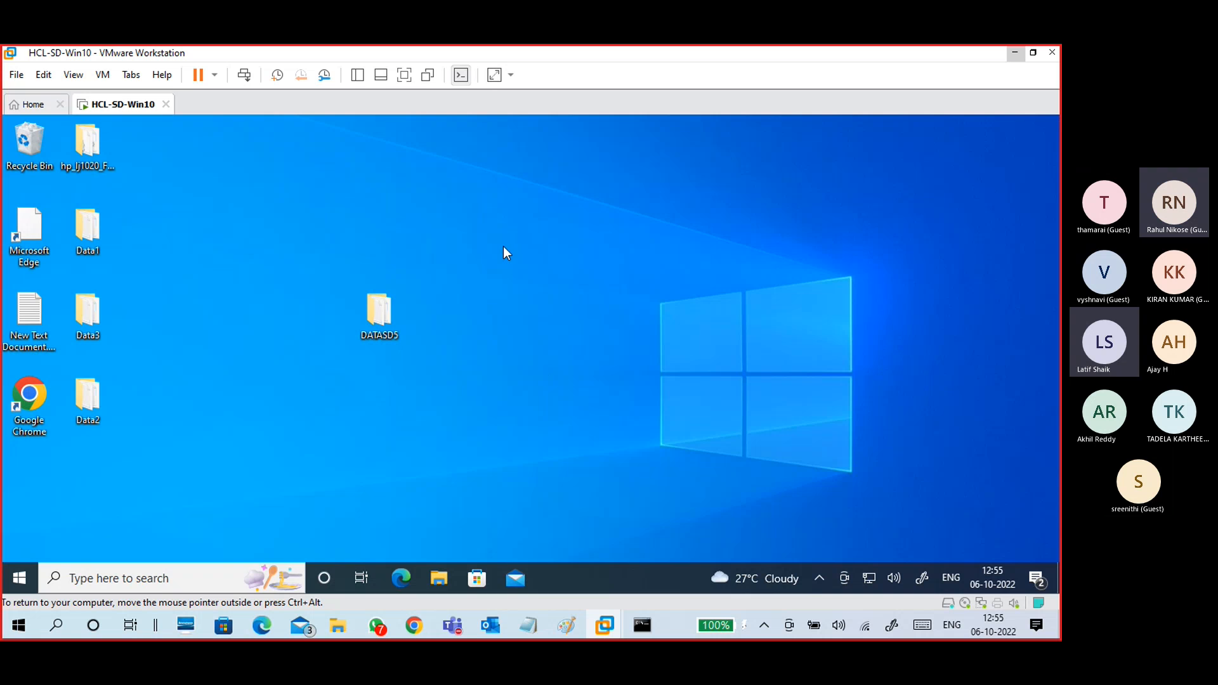
pyautogui.click(372, 305)
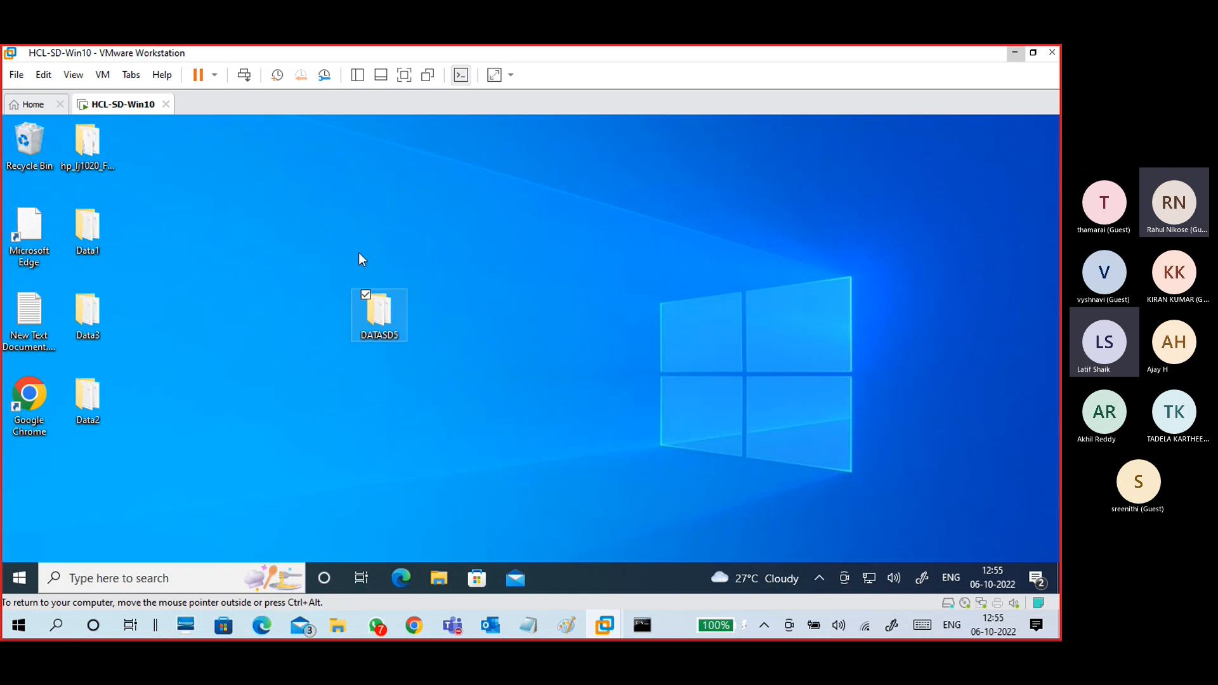
pyautogui.moveTo(359, 253); pyautogui.dragTo(151, 398)
# Step: Create a new desktop folder named DataB1
pyautogui.rightClick(237, 385)
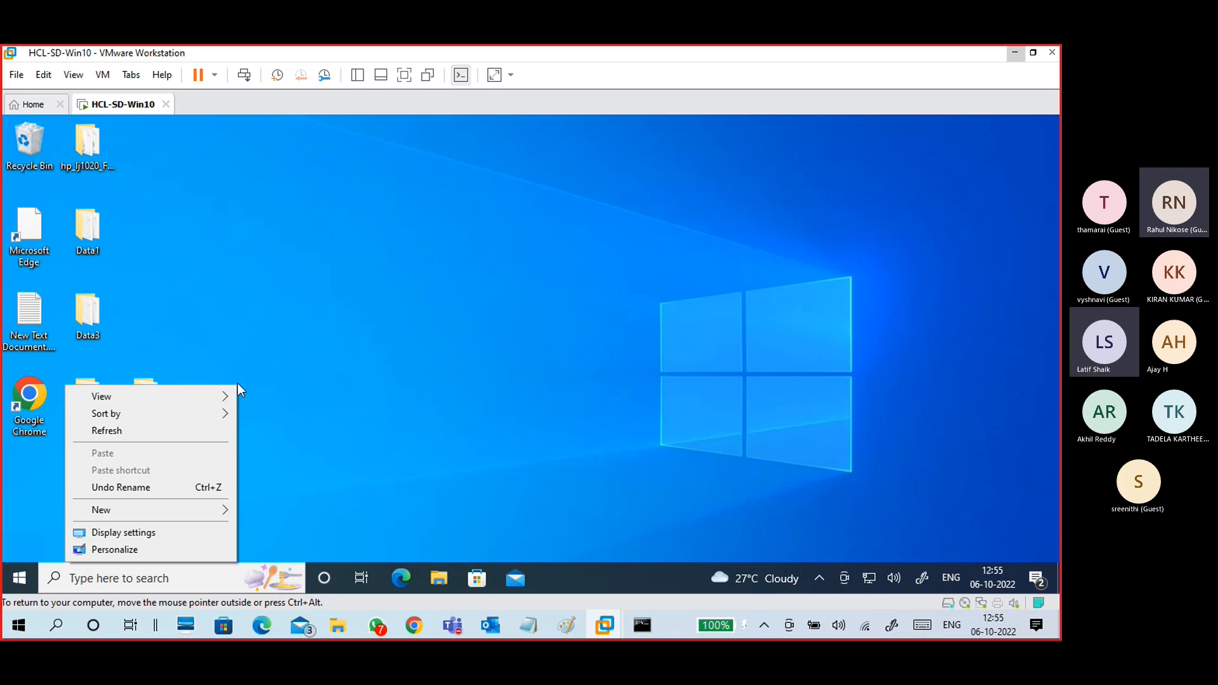
pyautogui.rightClick(364, 280)
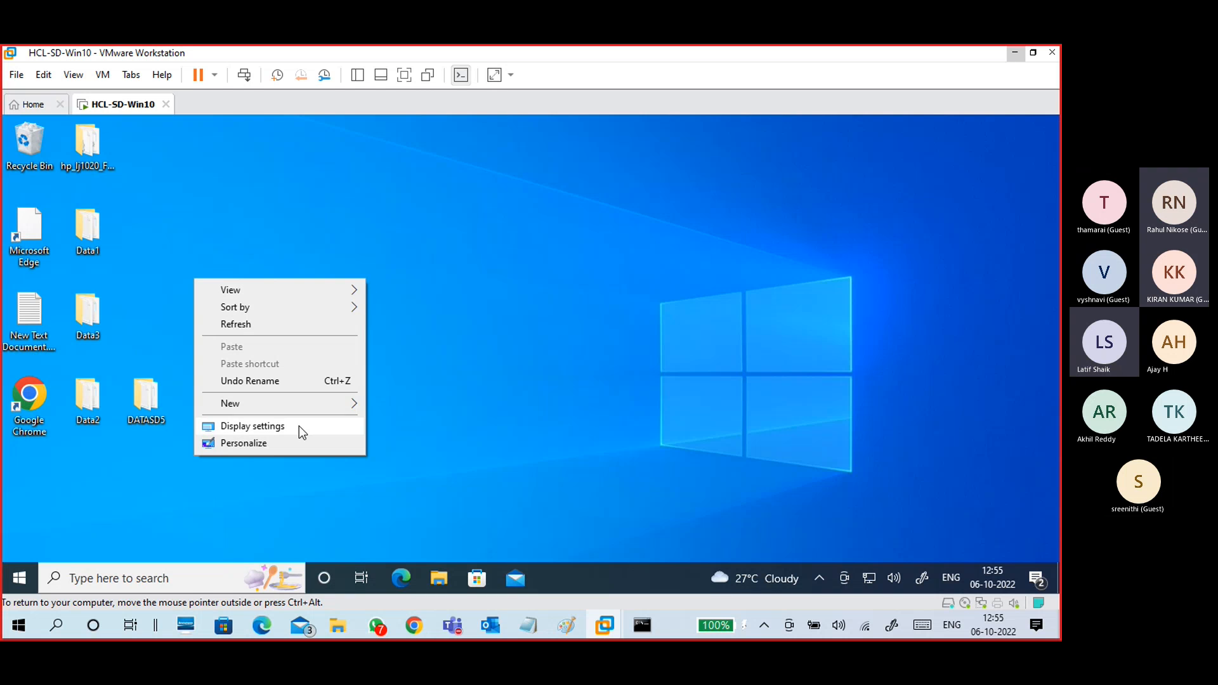
pyautogui.moveTo(302, 405)
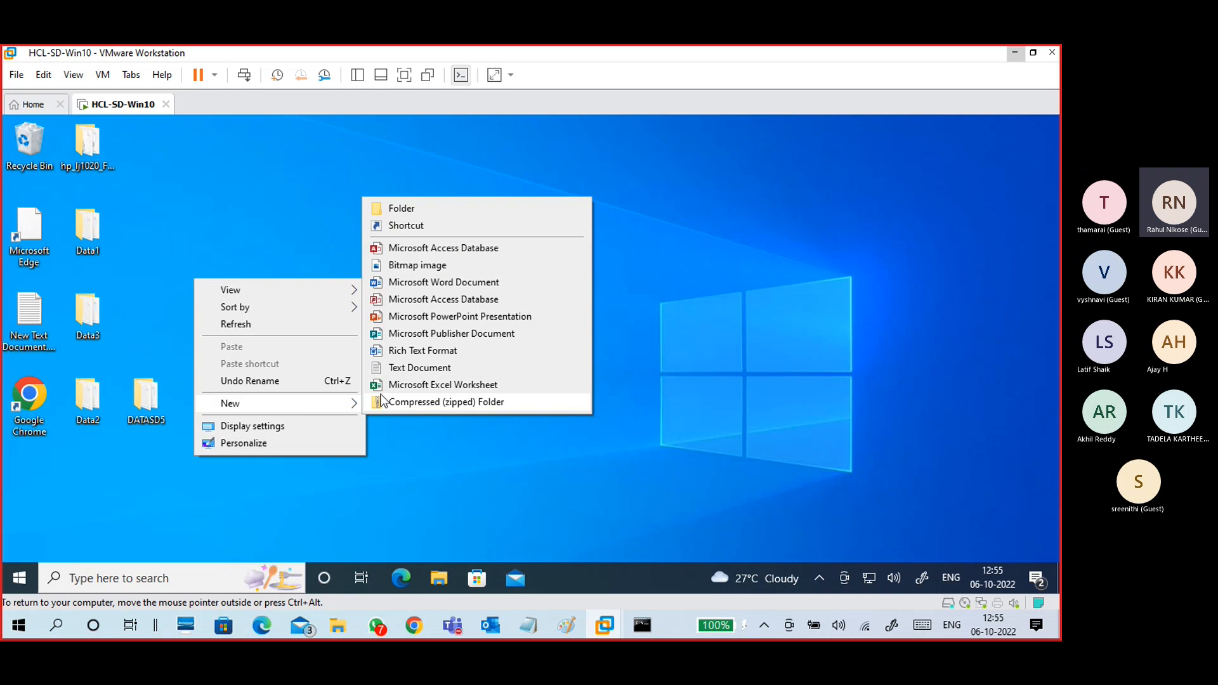
pyautogui.click(428, 210)
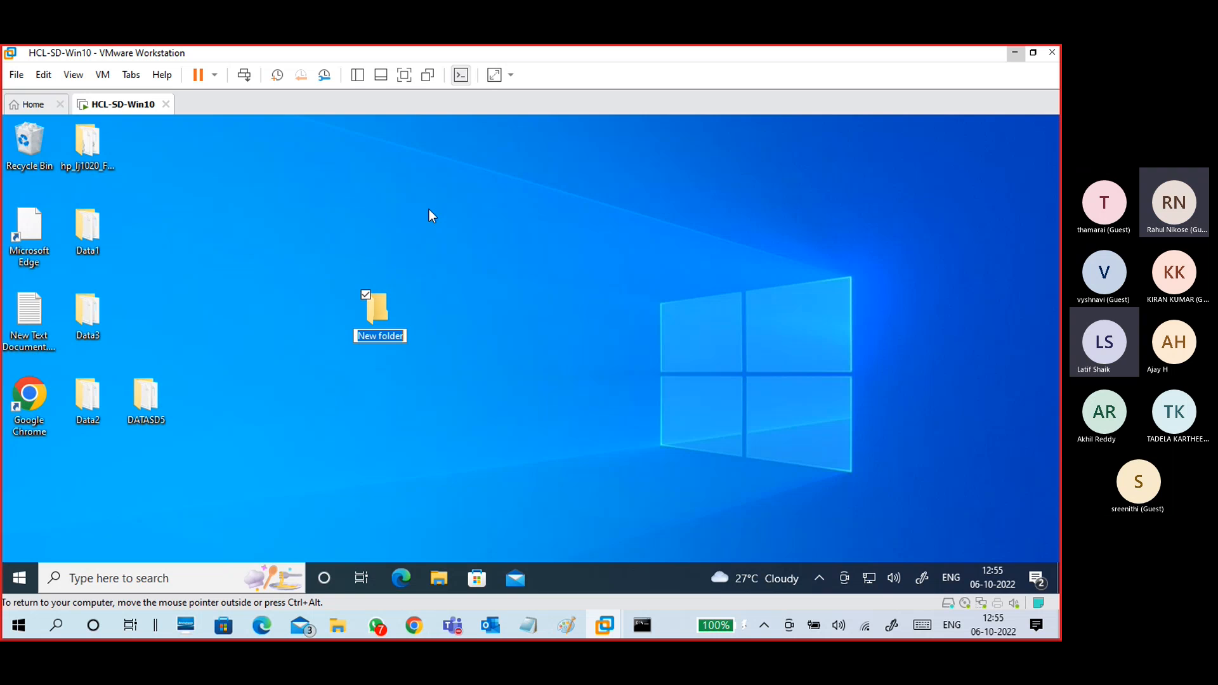
pyautogui.press('BackSpace')
pyautogui.write('Data')
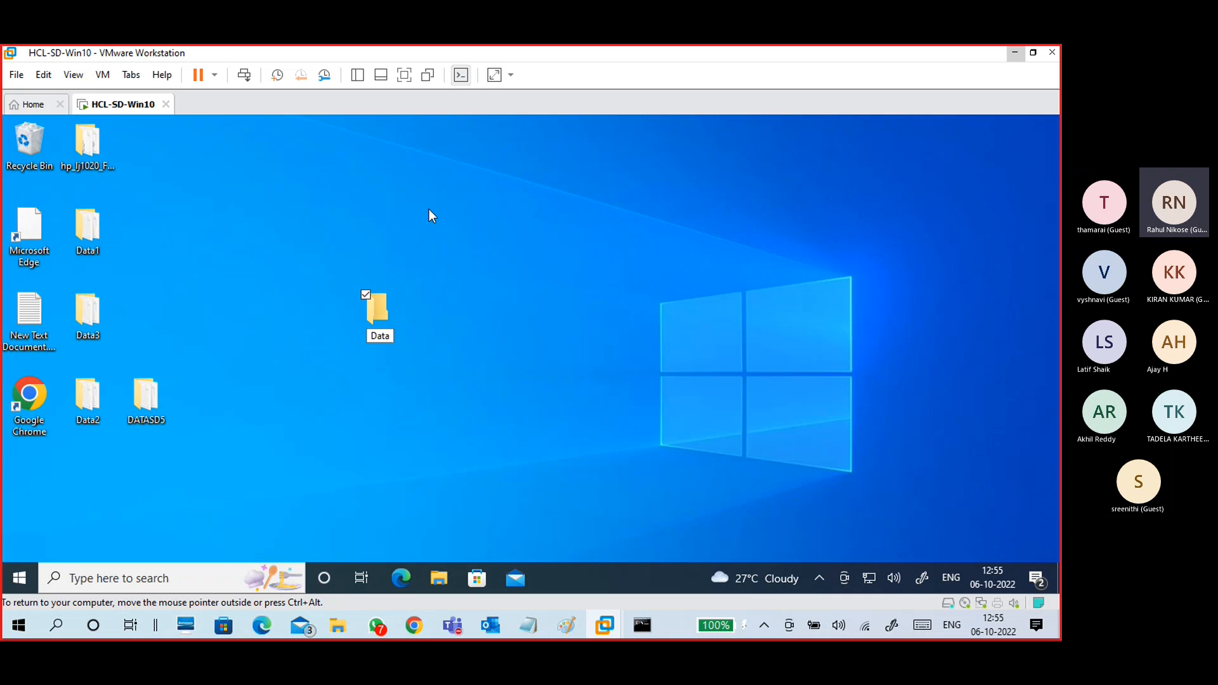
pyautogui.write('b5')
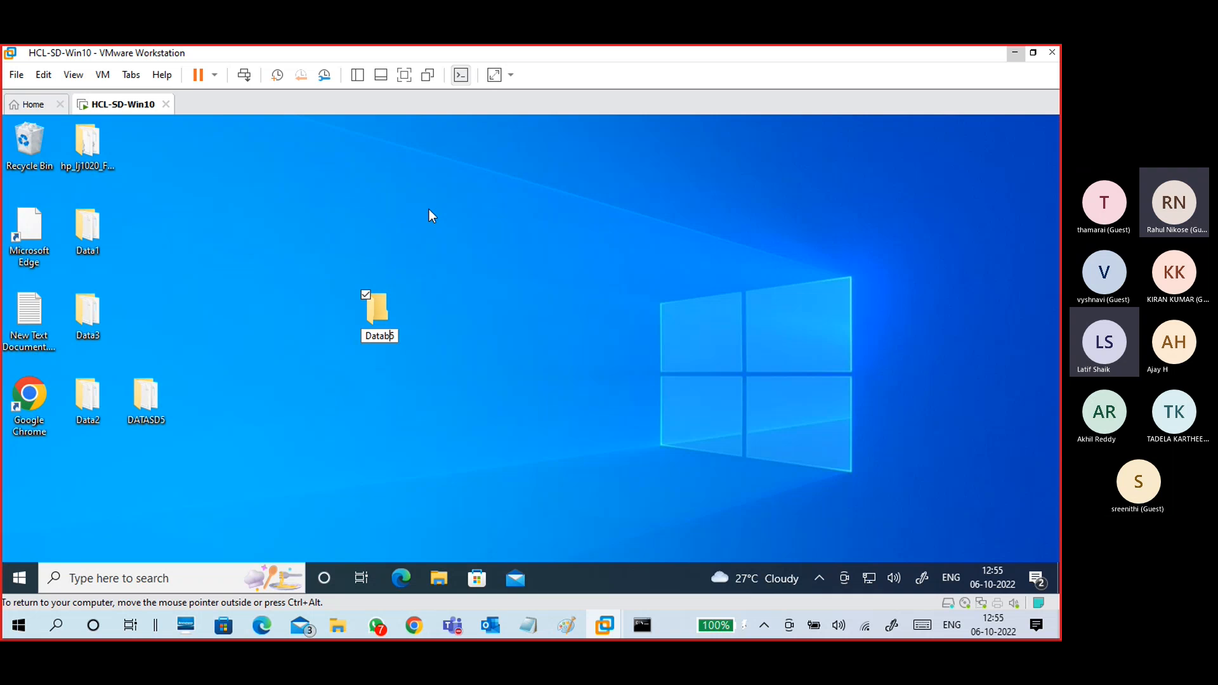
pyautogui.press('BackSpace')
pyautogui.press('BackSpace')
pyautogui.write('B1')
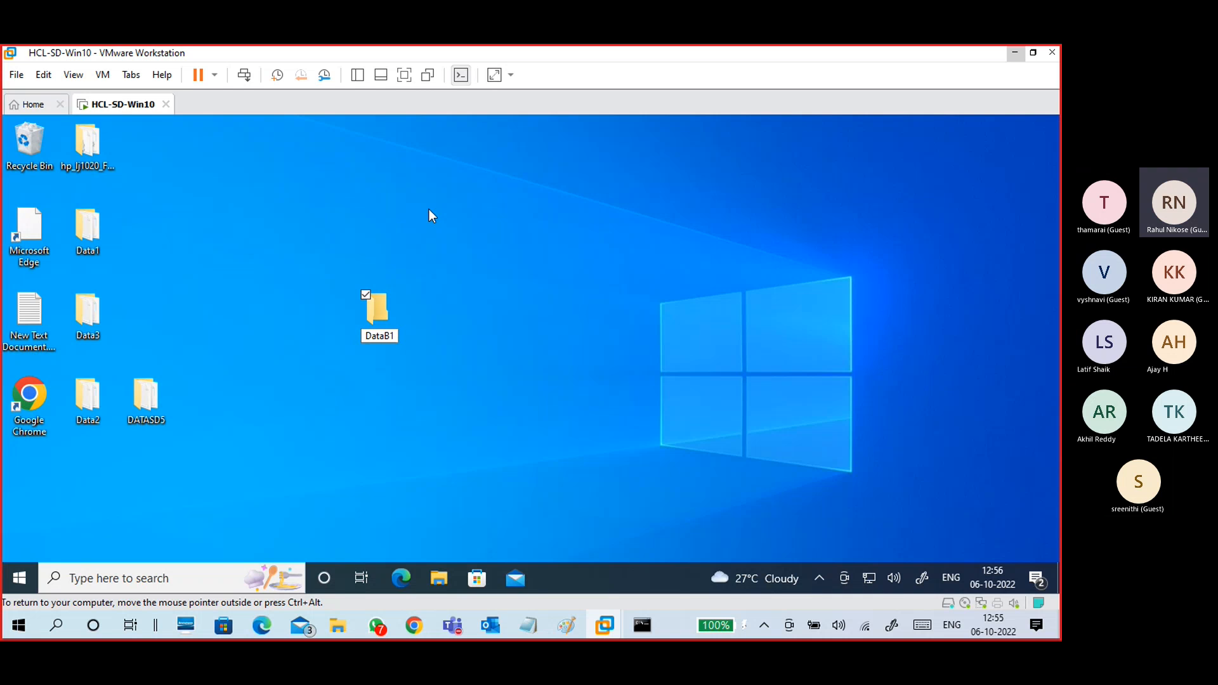
pyautogui.press('Return')
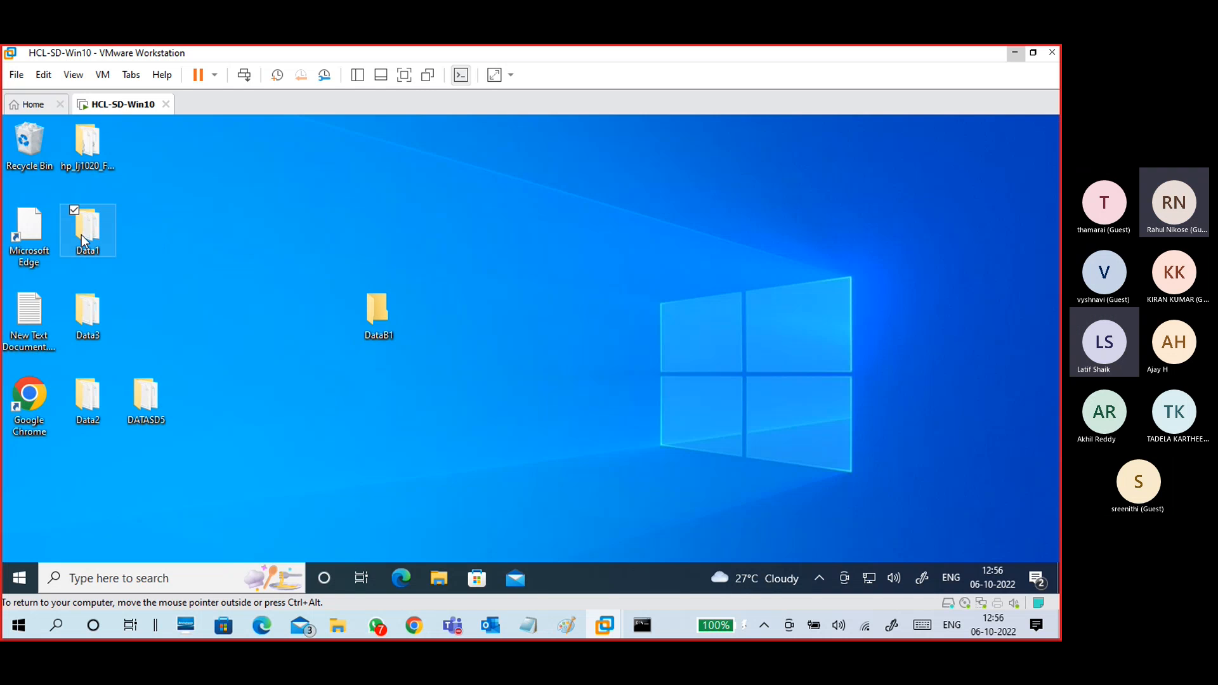
# Step: Create a new text document named fb1.txt inside DataB1
pyautogui.doubleClick(393, 309)
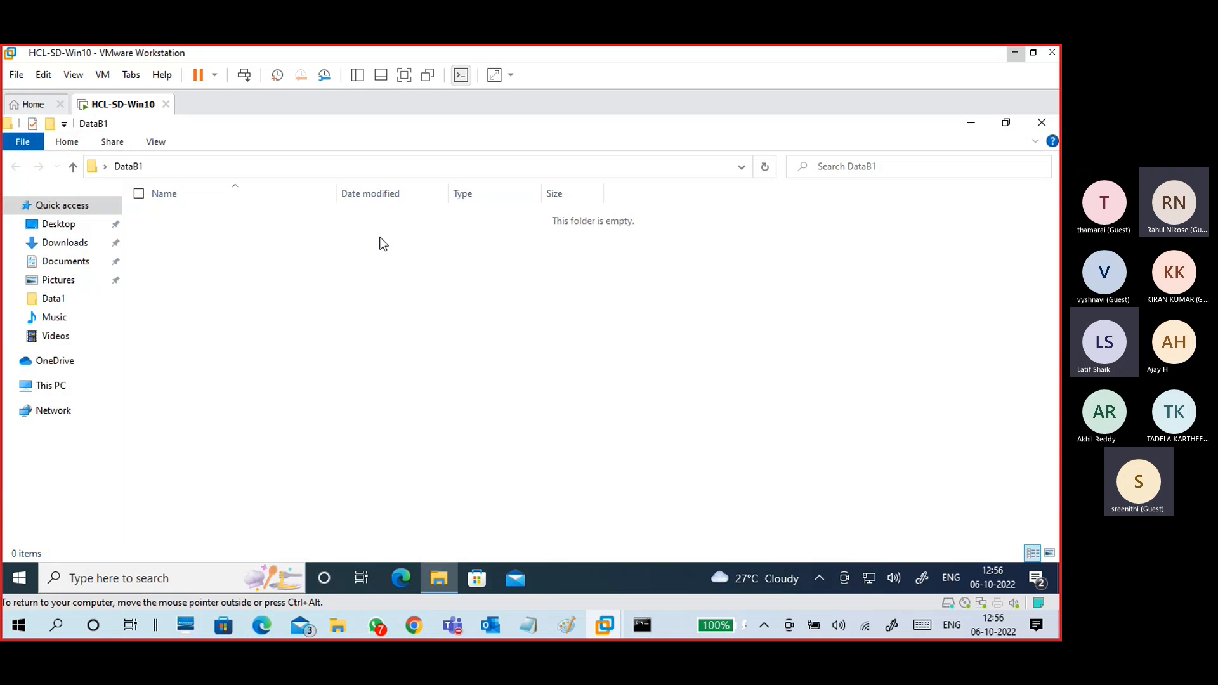
pyautogui.rightClick(206, 239)
pyautogui.moveTo(241, 444)
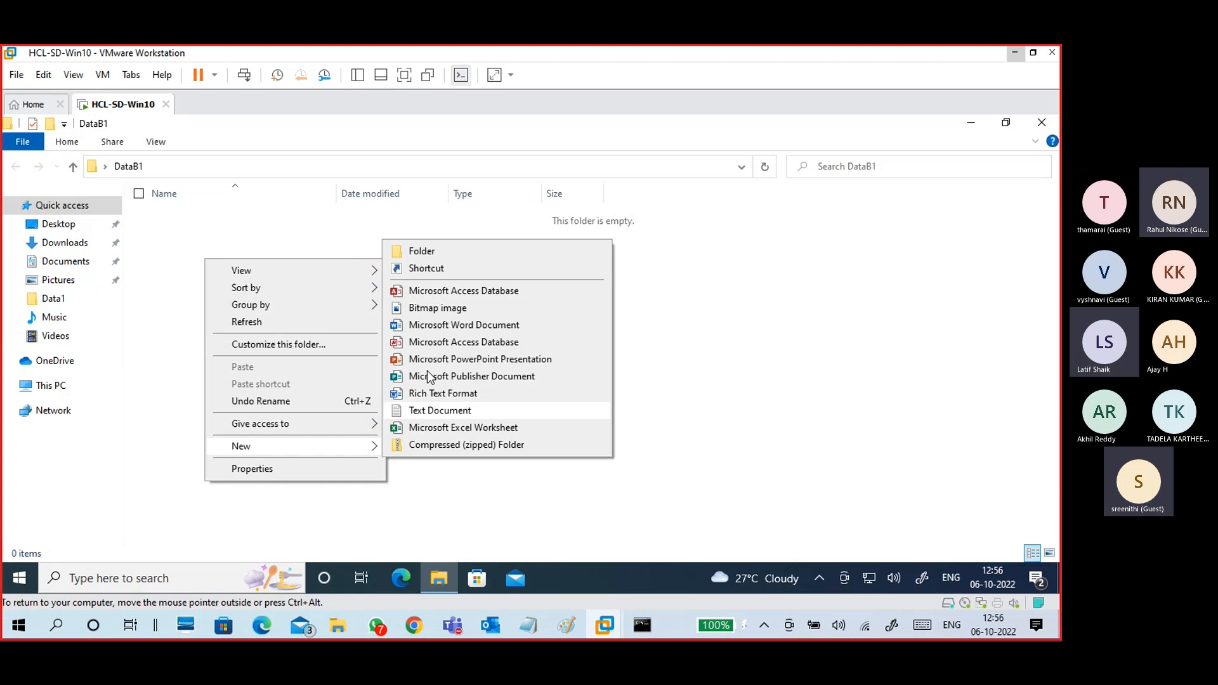
pyautogui.click(438, 411)
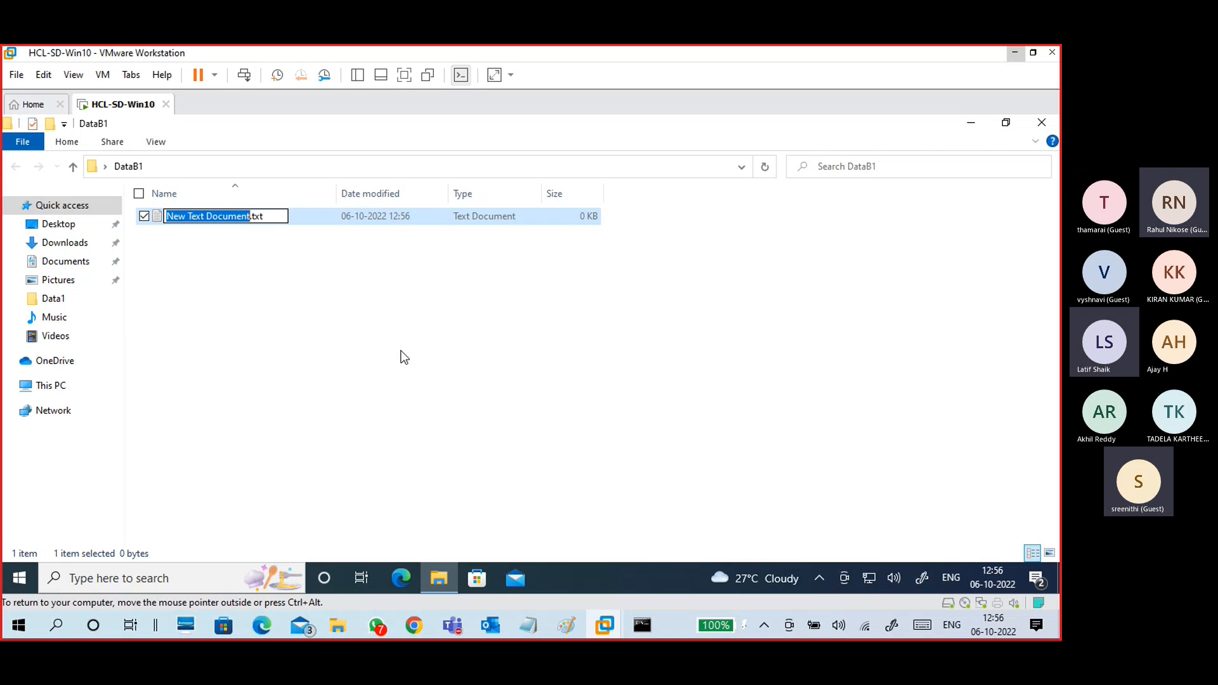
pyautogui.write('fb')
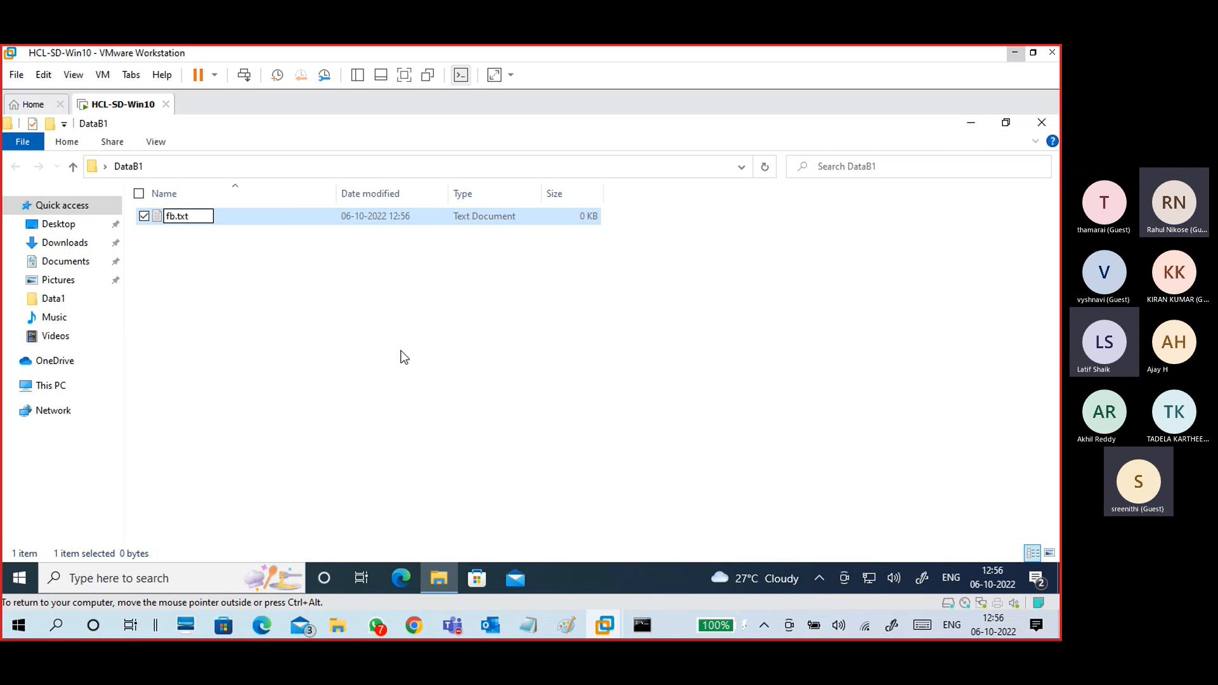
pyautogui.write('1')
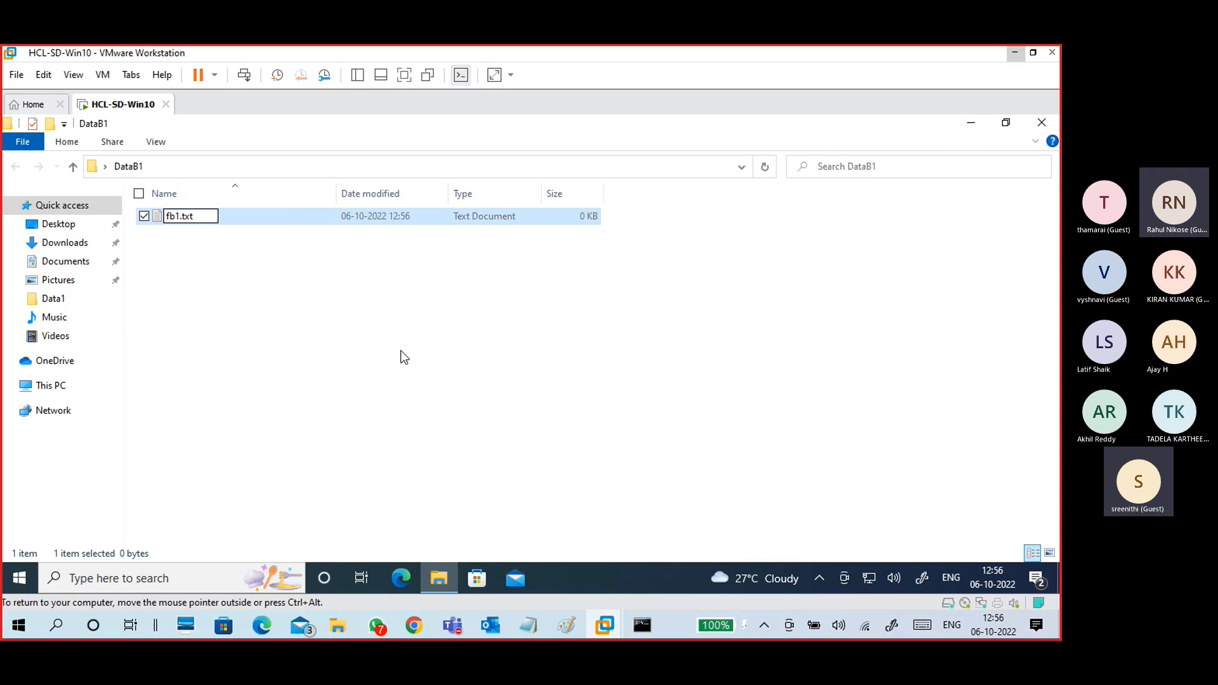
pyautogui.press('Return')
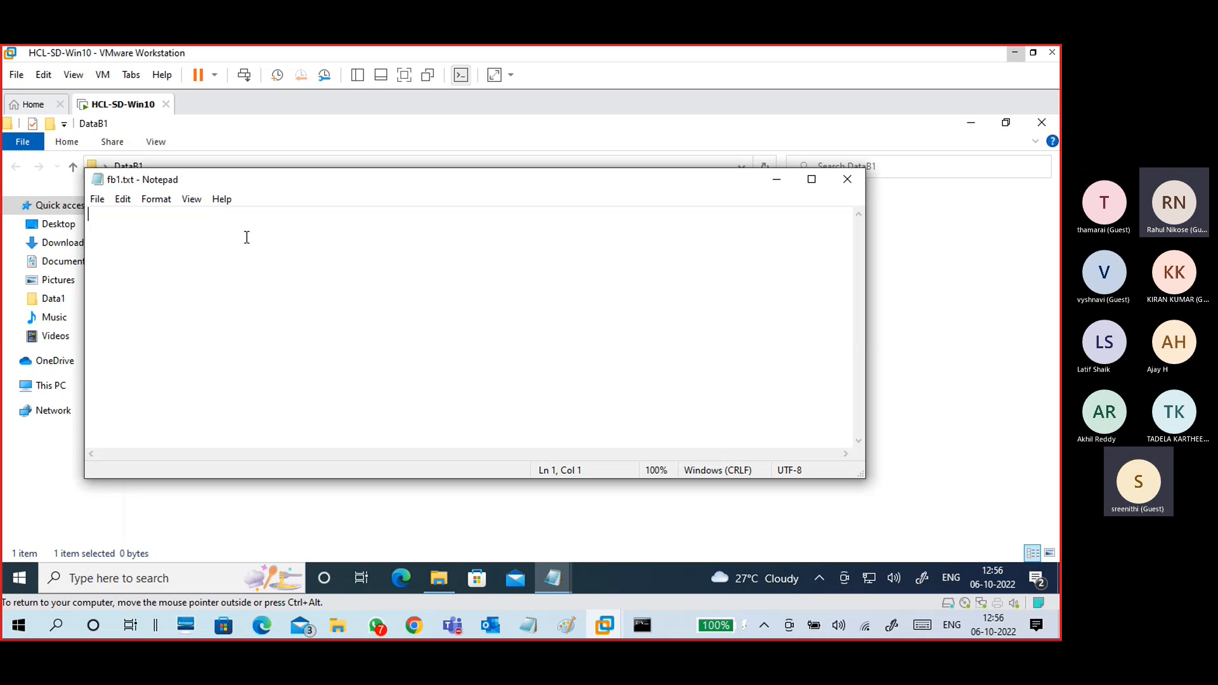
# Step: Write 'this is fb1 filess' in fb1.txt, save and recheck it, then close DataB1
pyautogui.write('this is ')
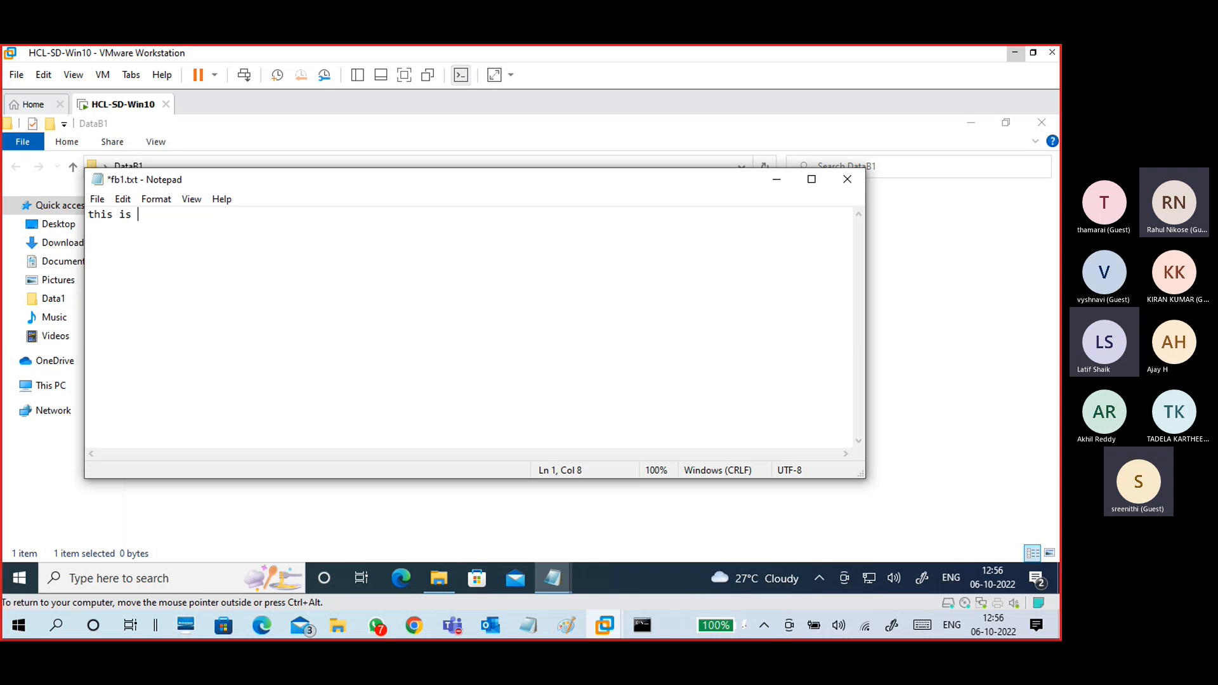
pyautogui.write('fb1 filess')
pyautogui.click(837, 180)
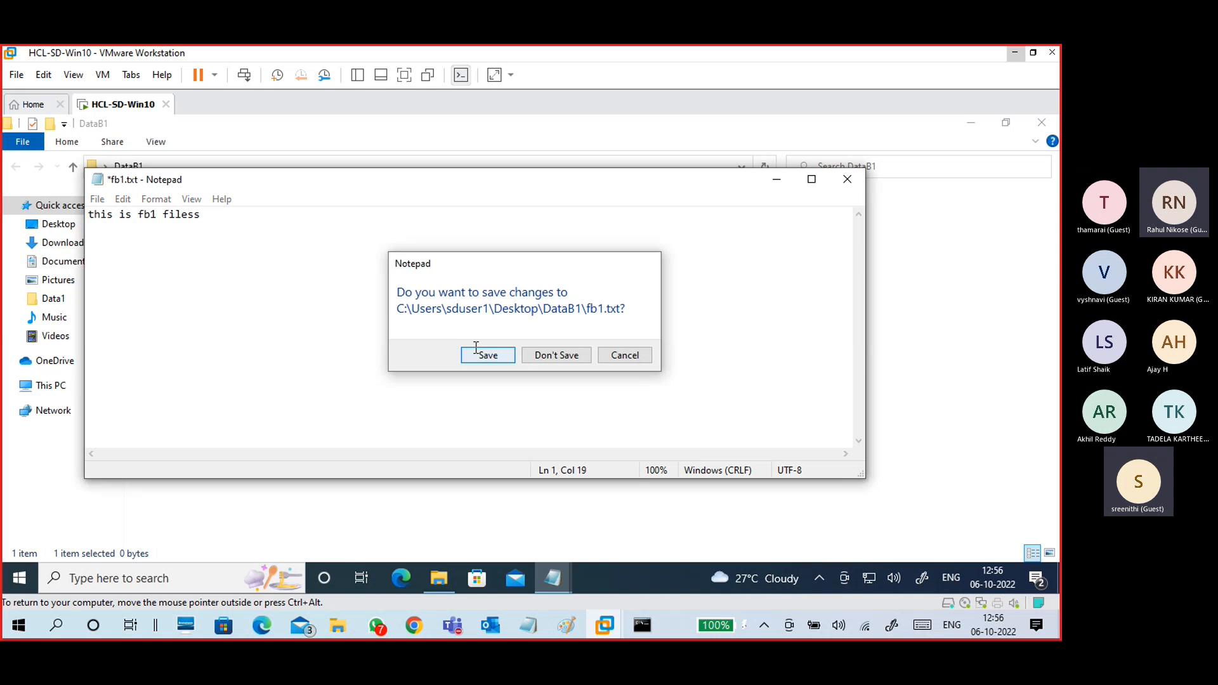
pyautogui.click(480, 352)
pyautogui.click(847, 179)
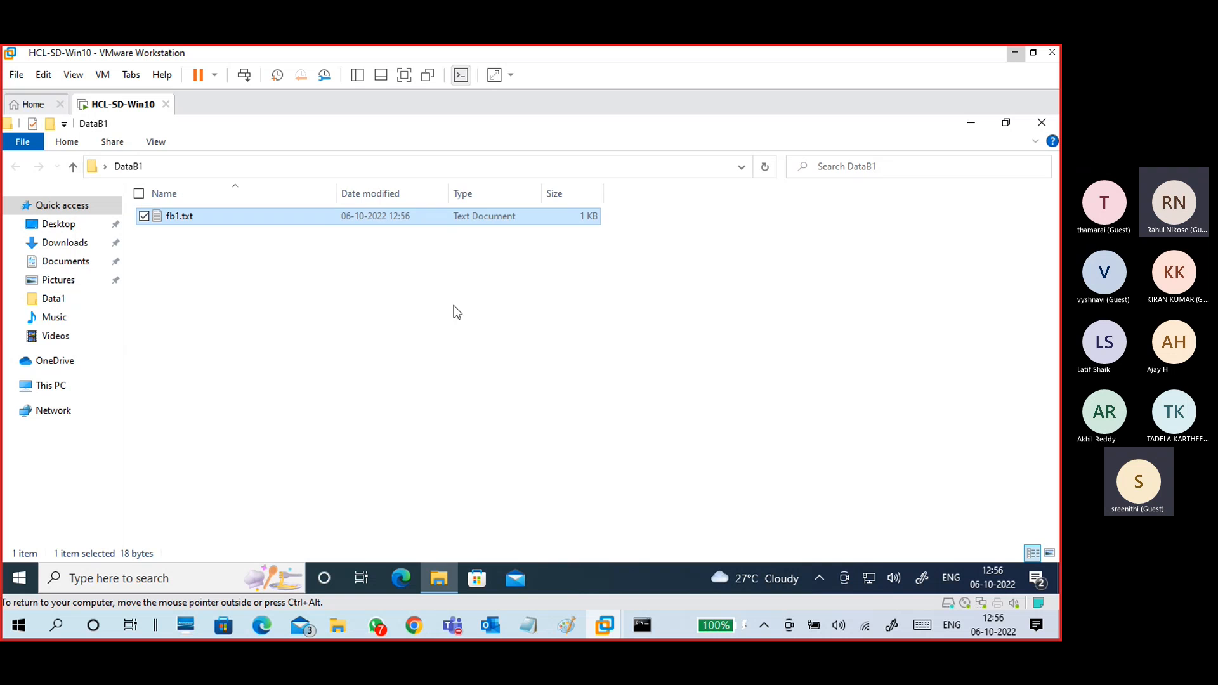
pyautogui.doubleClick(316, 220)
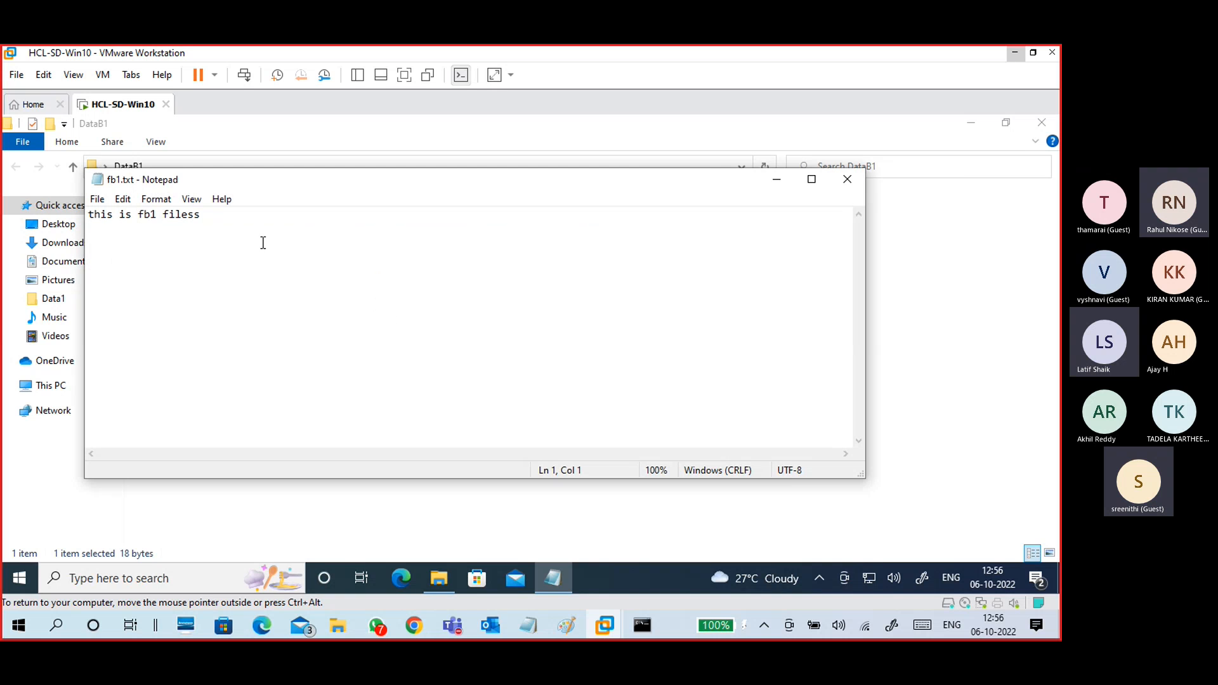
pyautogui.click(847, 179)
pyautogui.click(382, 287)
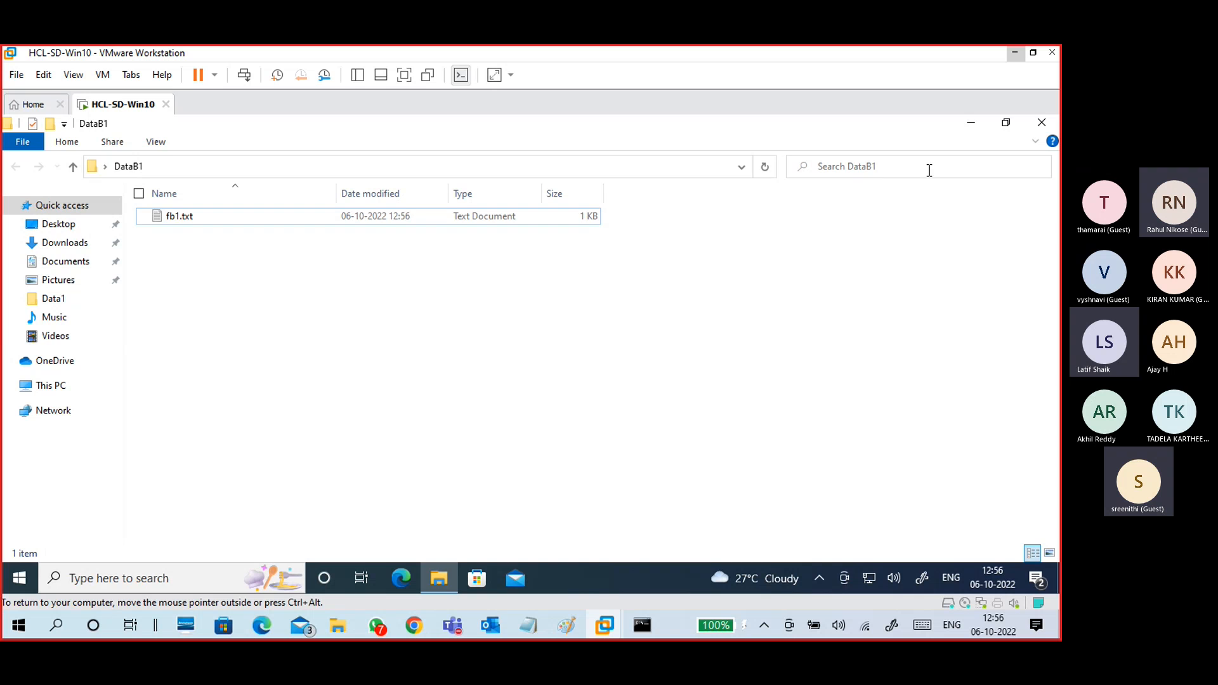
pyautogui.click(1051, 124)
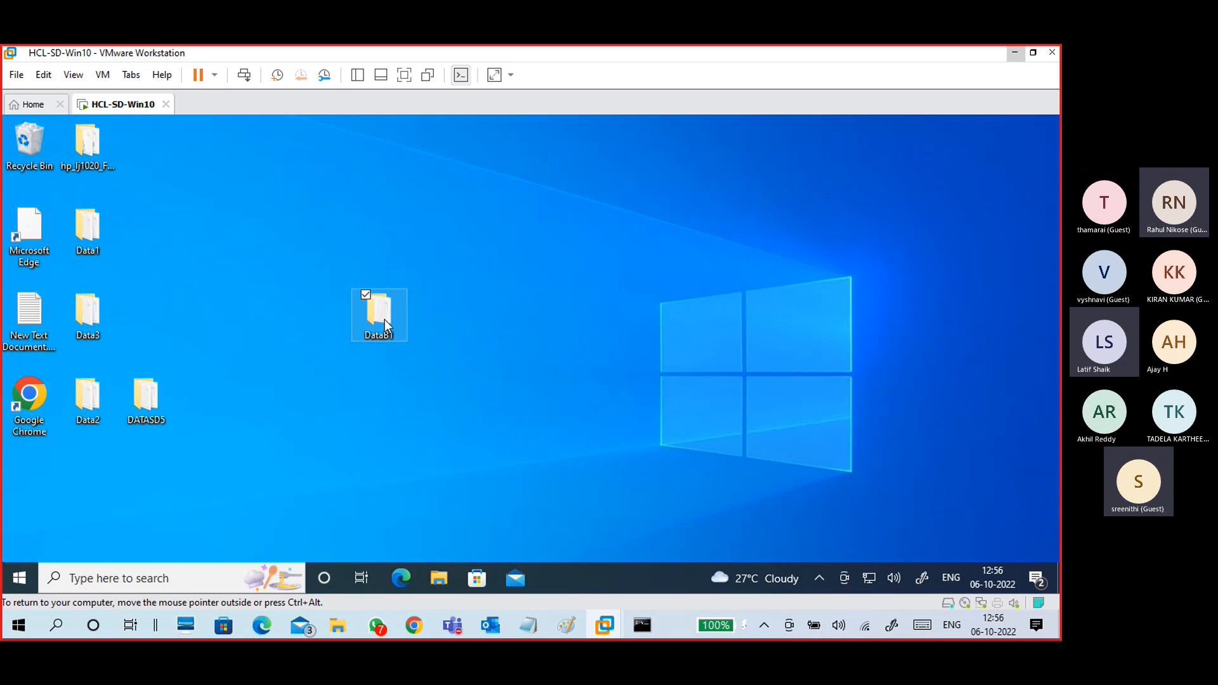
# Step: Place DataB1 beside Data3 and enable Share this folder in its Advanced Sharing settings
pyautogui.moveTo(384, 319); pyautogui.dragTo(162, 325)
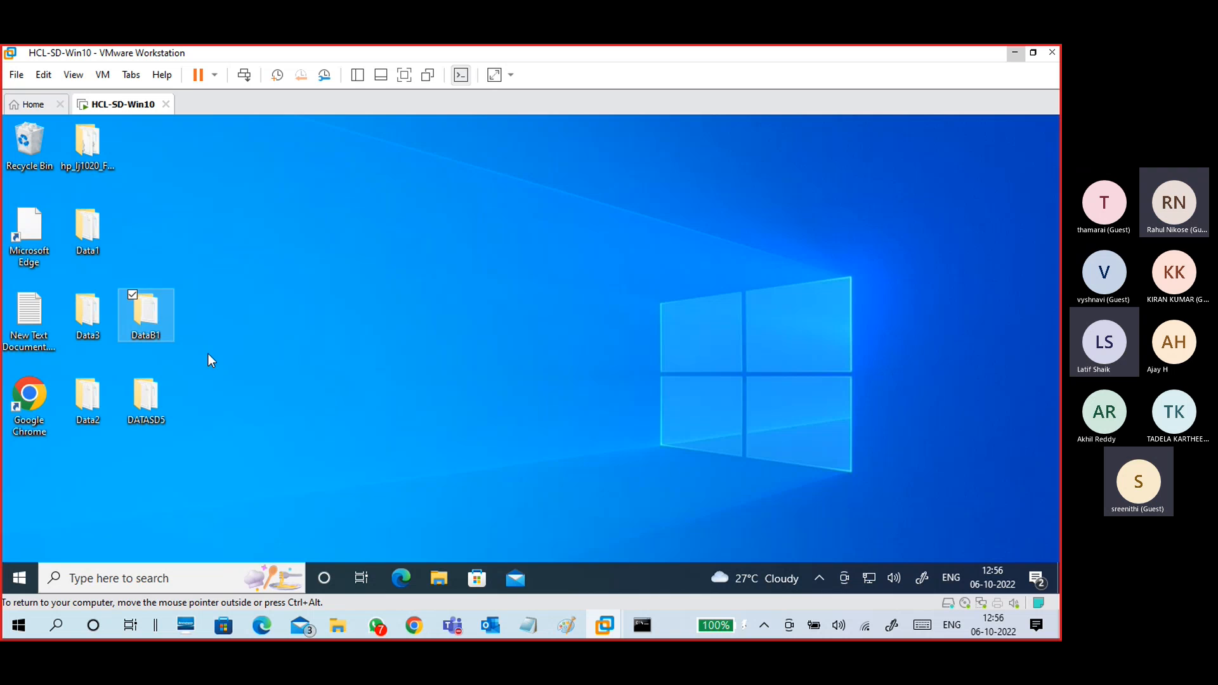
pyautogui.rightClick(157, 321)
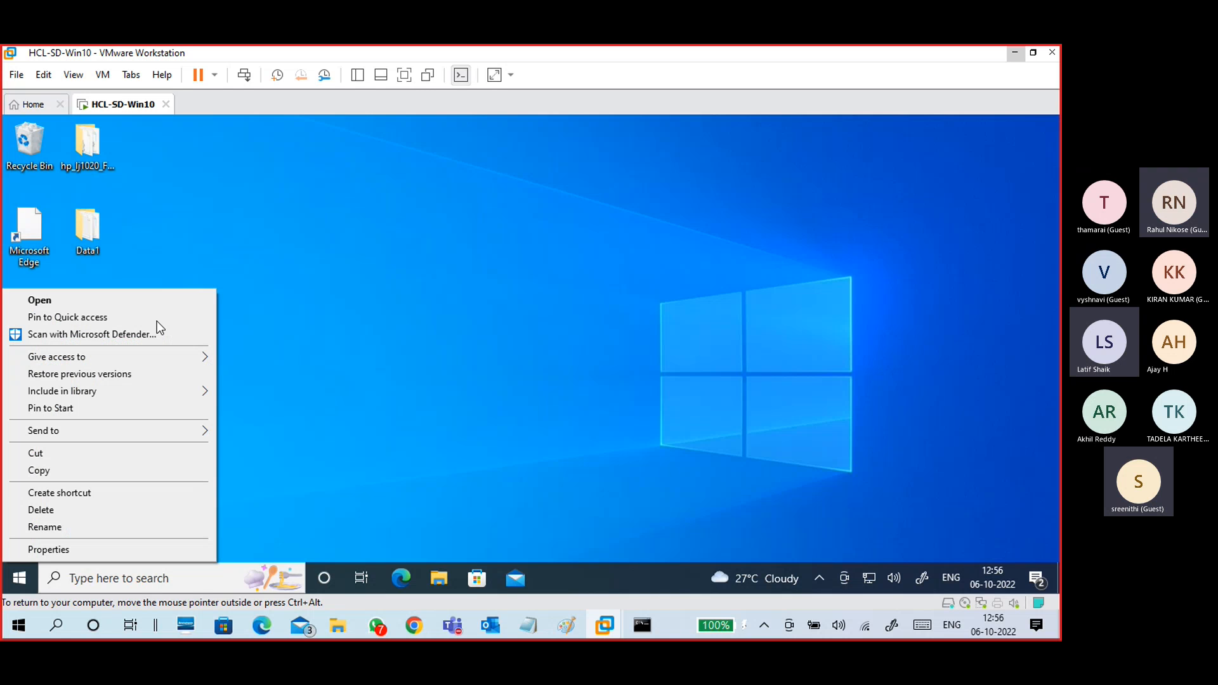
pyautogui.click(48, 550)
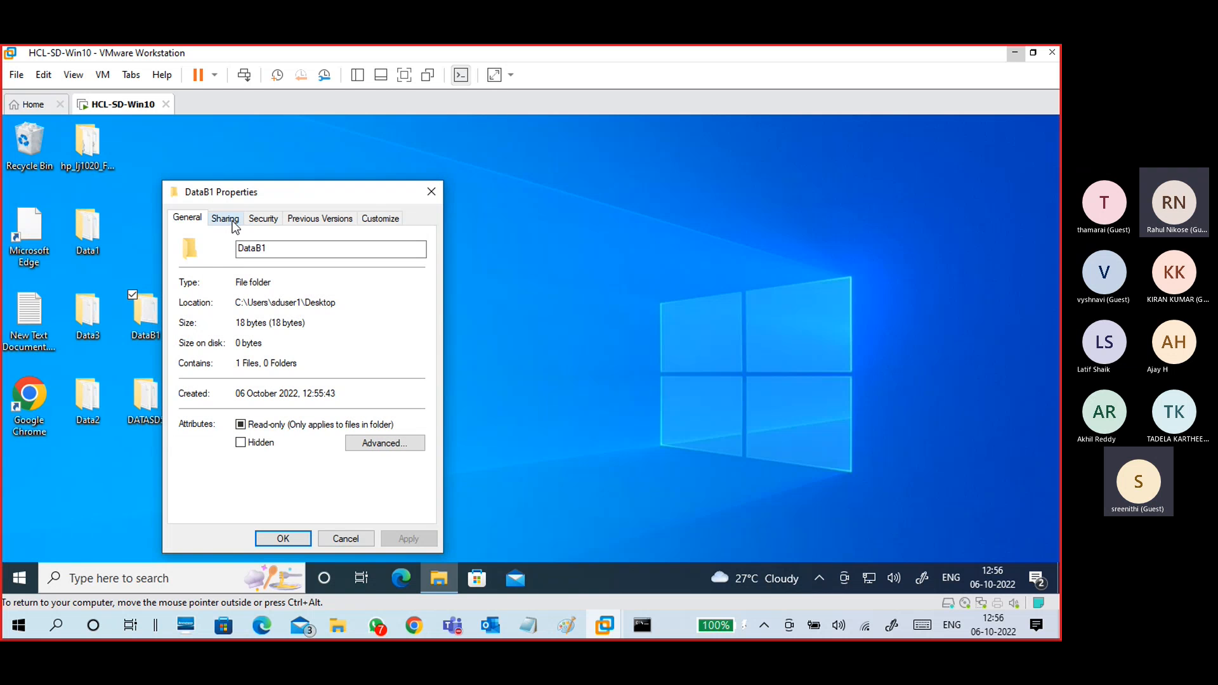
pyautogui.click(229, 219)
pyautogui.click(239, 401)
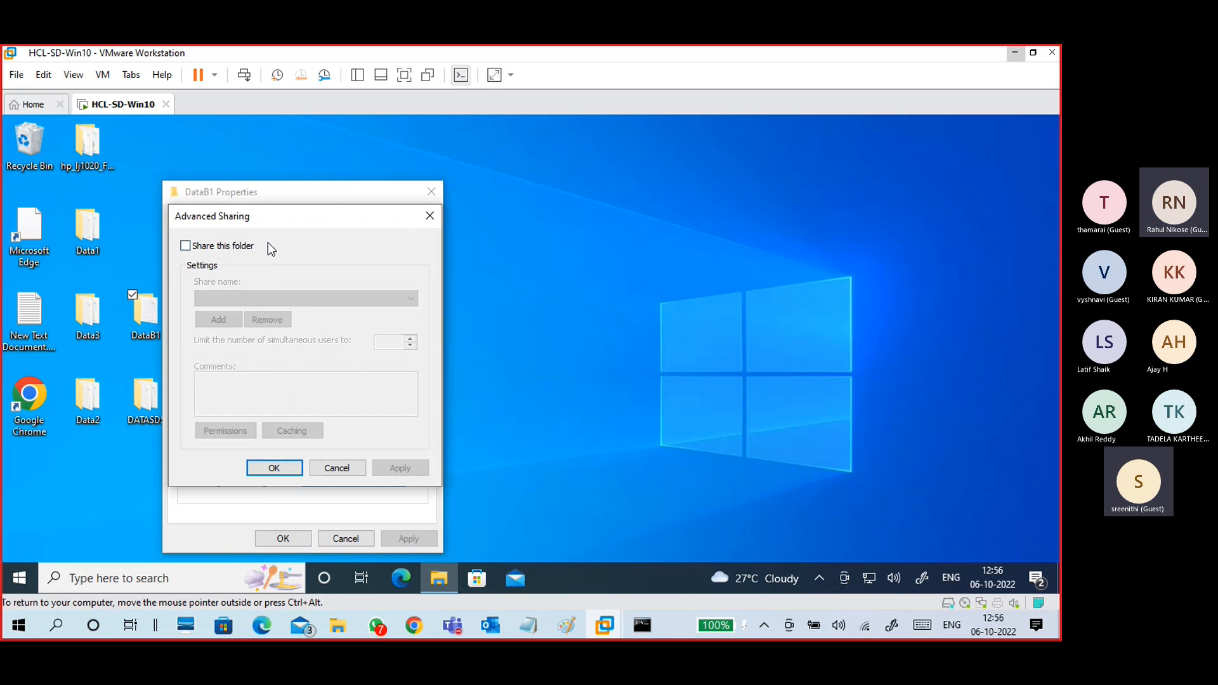
pyautogui.click(386, 213)
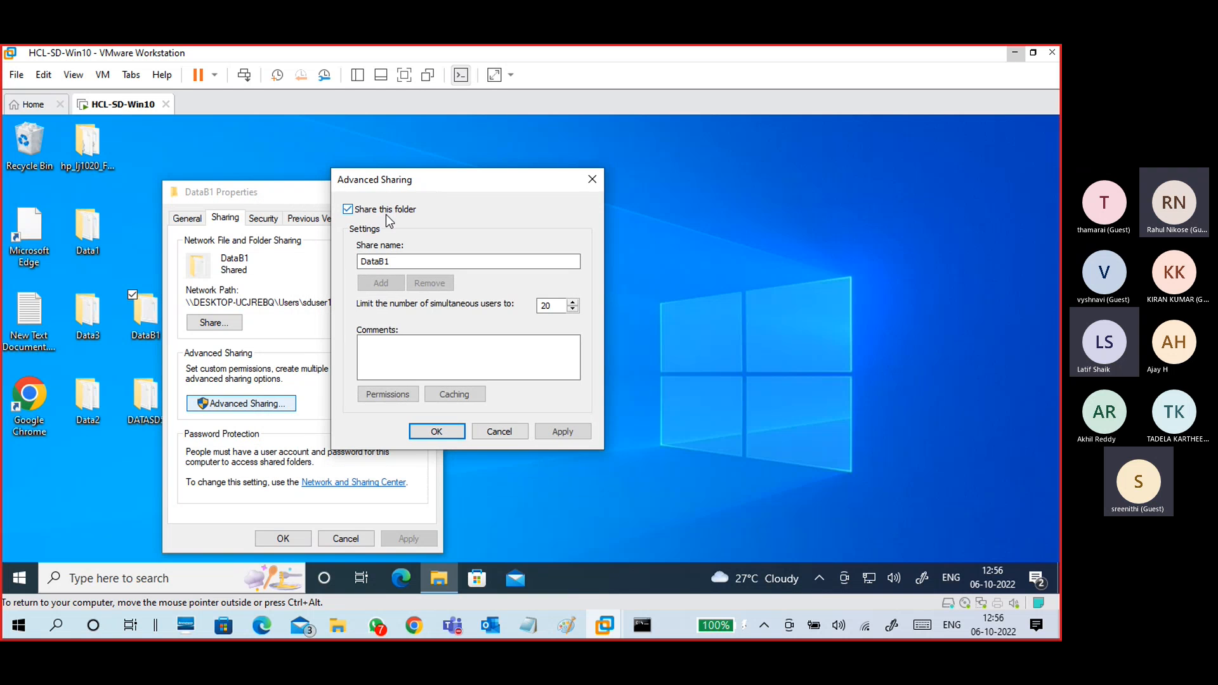
# Step: Grant Everyone Full Control in the share permissions
pyautogui.click(375, 400)
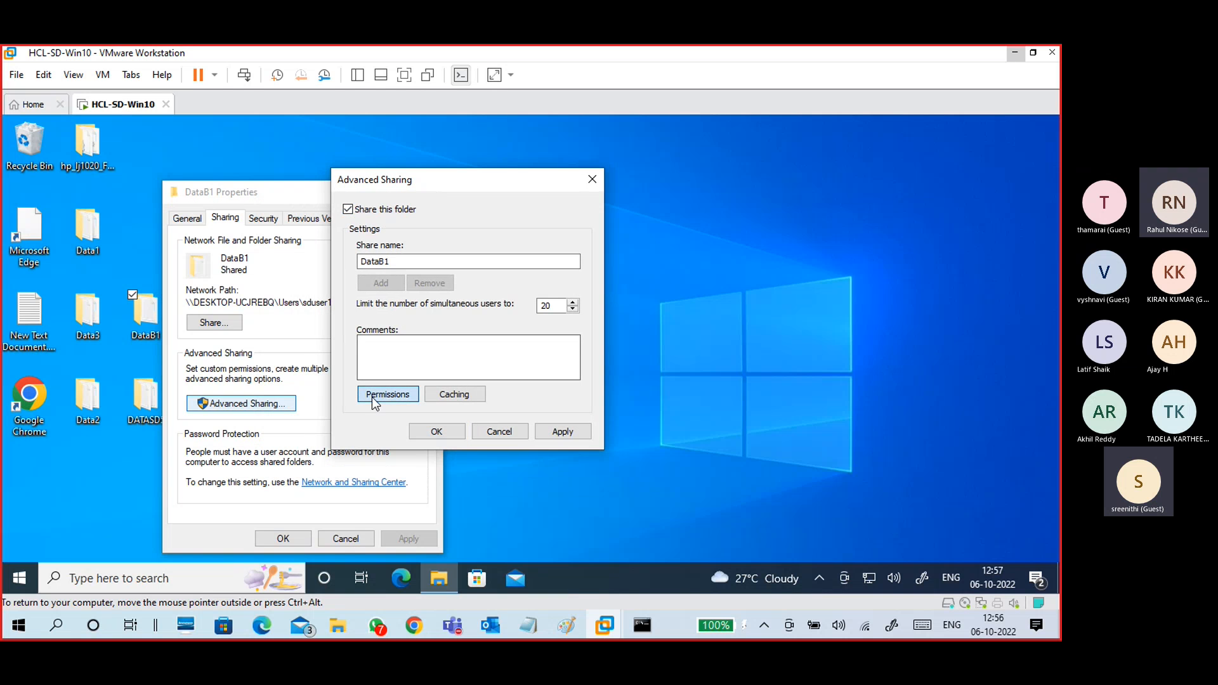
pyautogui.click(530, 380)
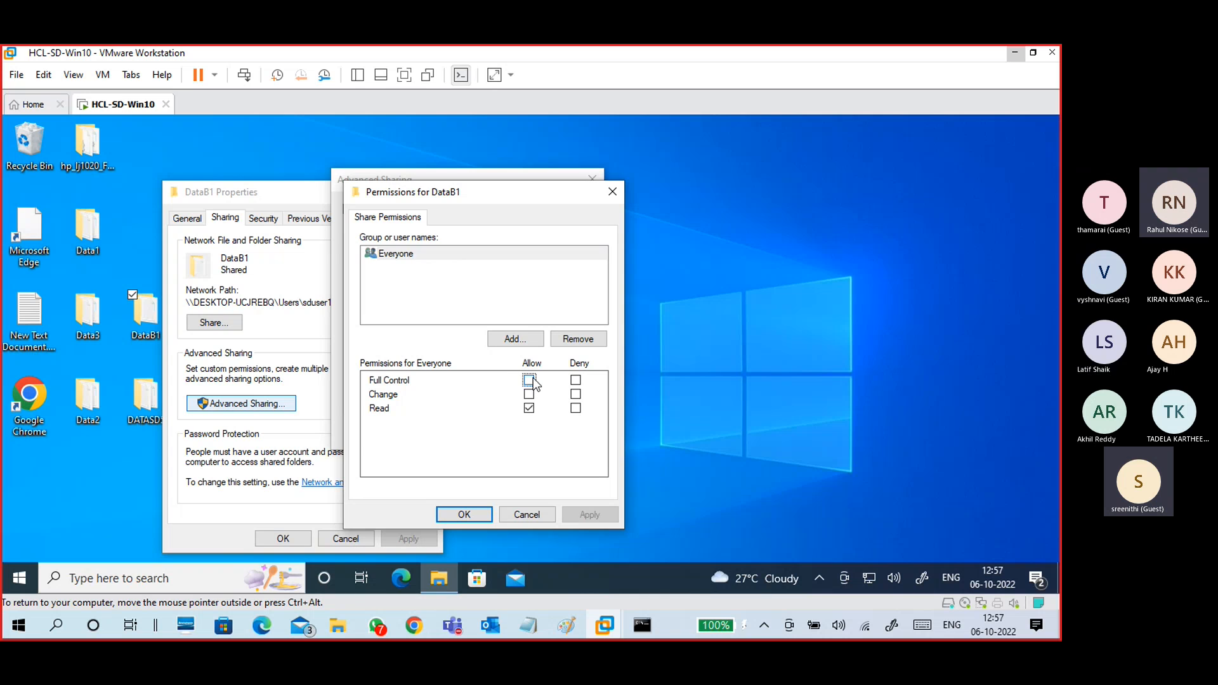
pyautogui.click(597, 513)
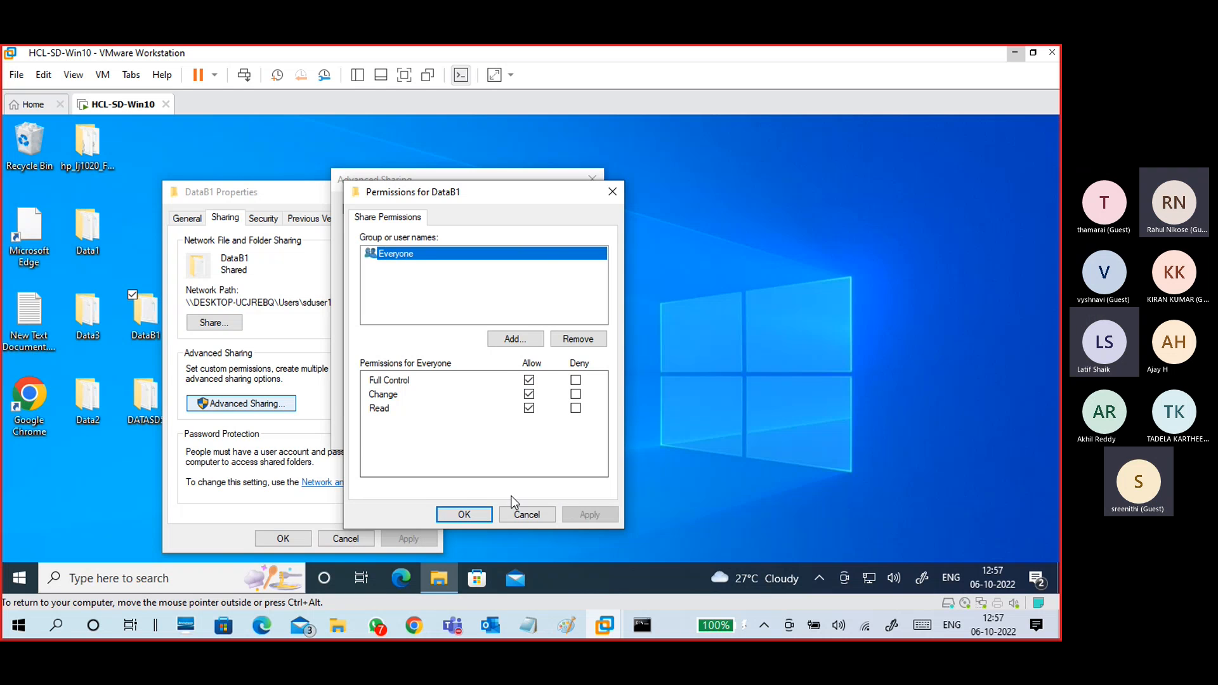
pyautogui.click(464, 515)
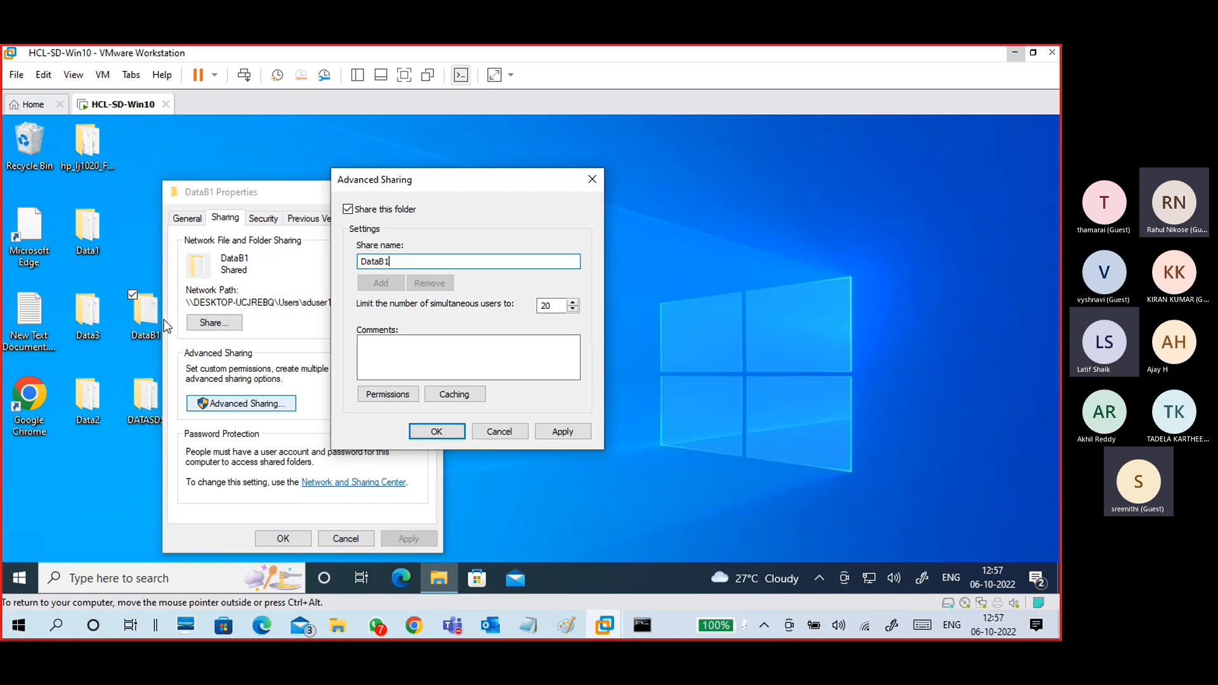
# Step: Rename the share from DataB1 to ShareB1
pyautogui.doubleClick(390, 262)
pyautogui.click(379, 263)
pyautogui.moveTo(380, 261); pyautogui.dragTo(345, 264)
pyautogui.write('Share')
pyautogui.click(411, 260)
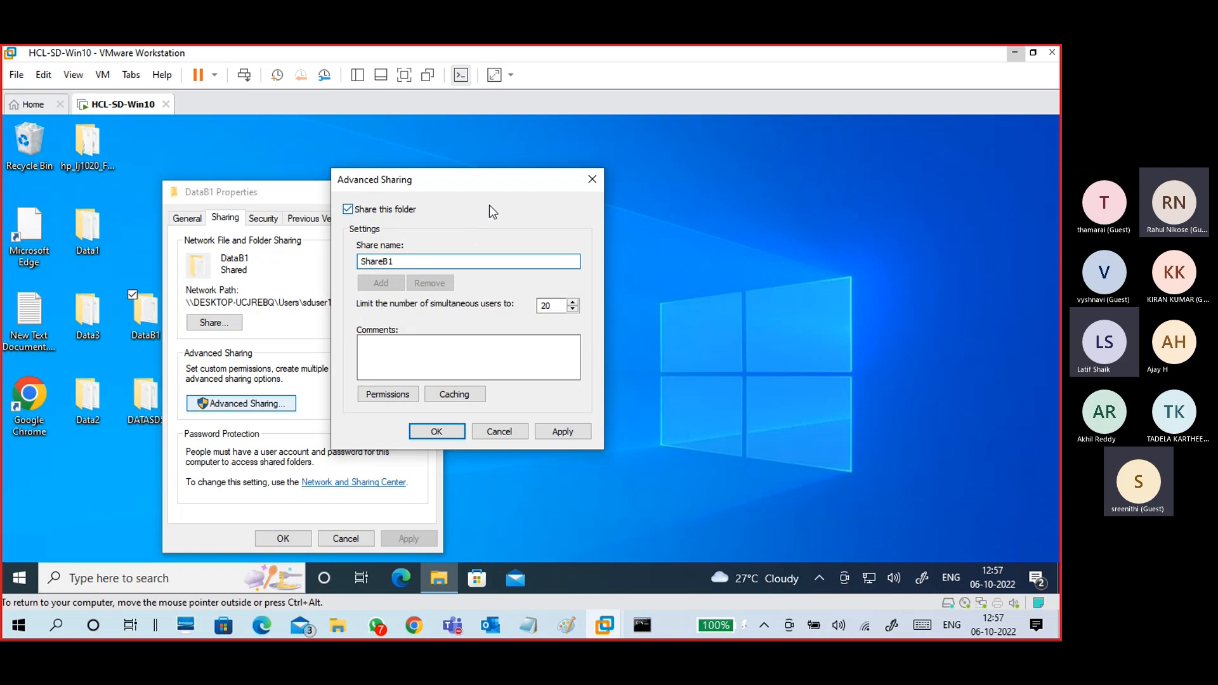
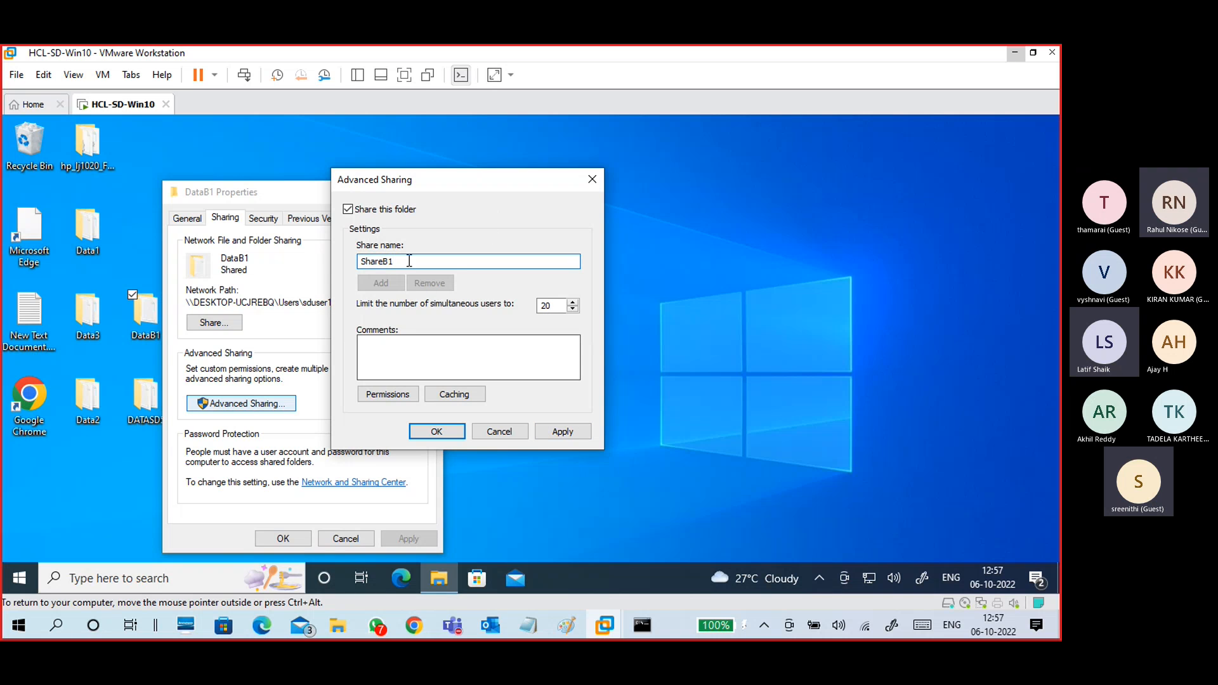
# Step: Keep the share name ShareB1, then apply and confirm the Advanced Sharing settings for DataB1
pyautogui.moveTo(397, 262); pyautogui.dragTo(330, 267)
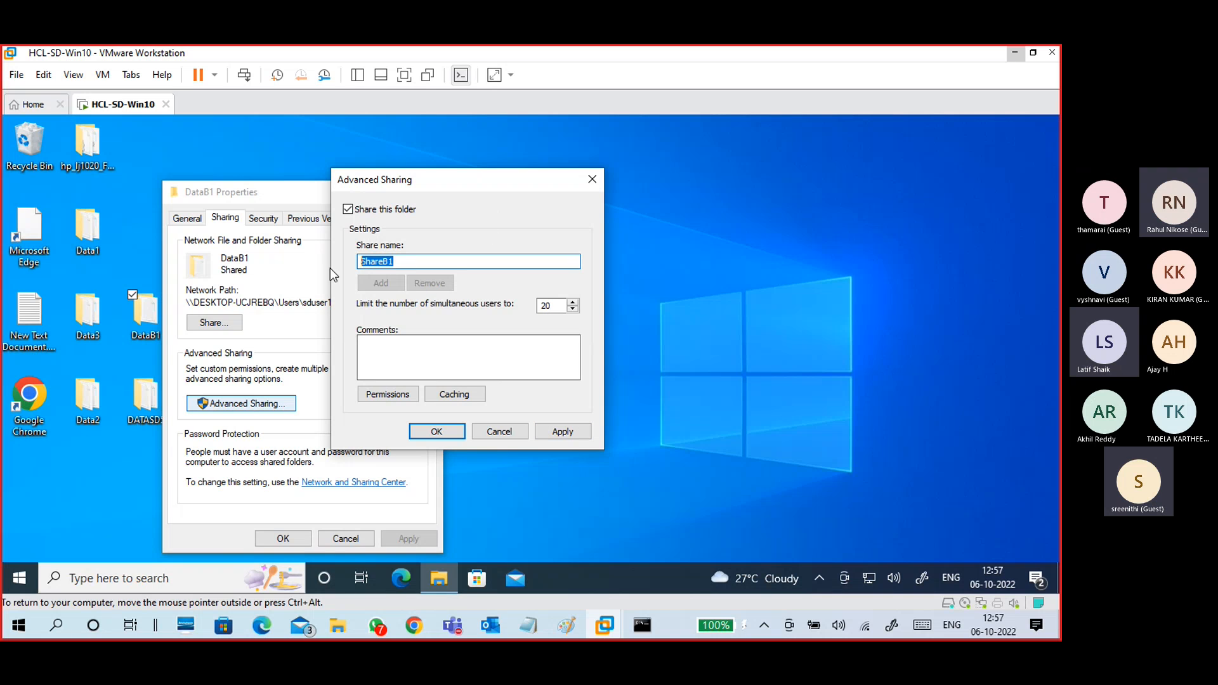
pyautogui.click(564, 431)
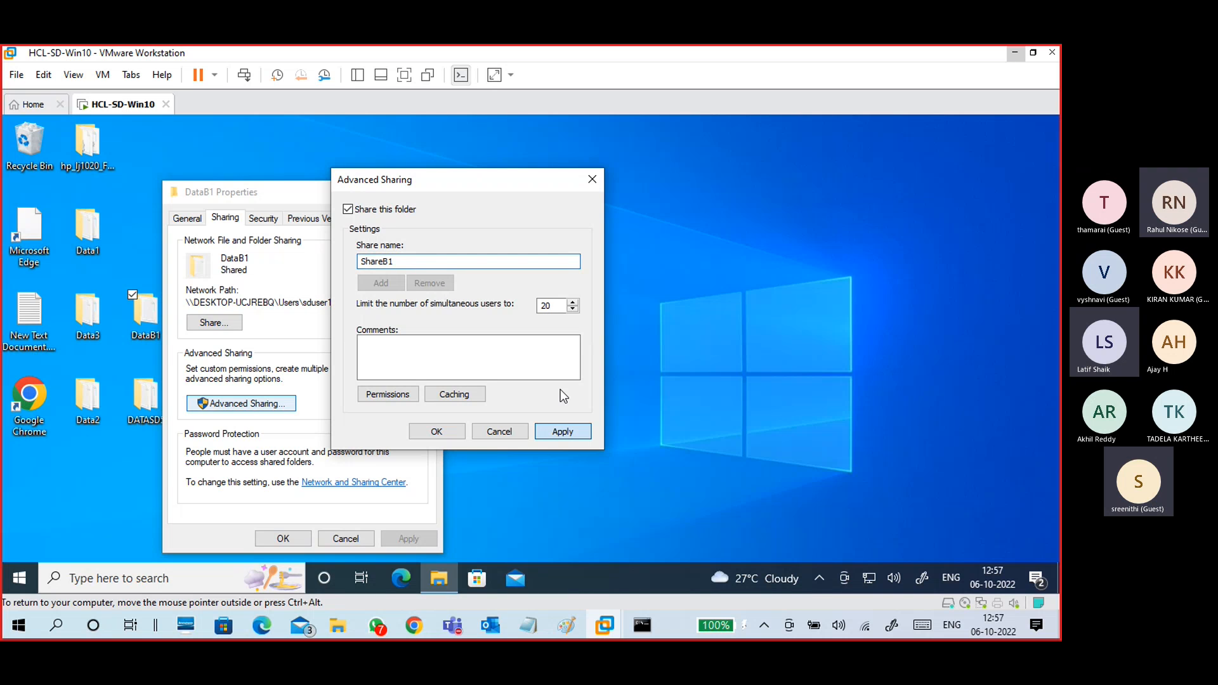
pyautogui.click(443, 428)
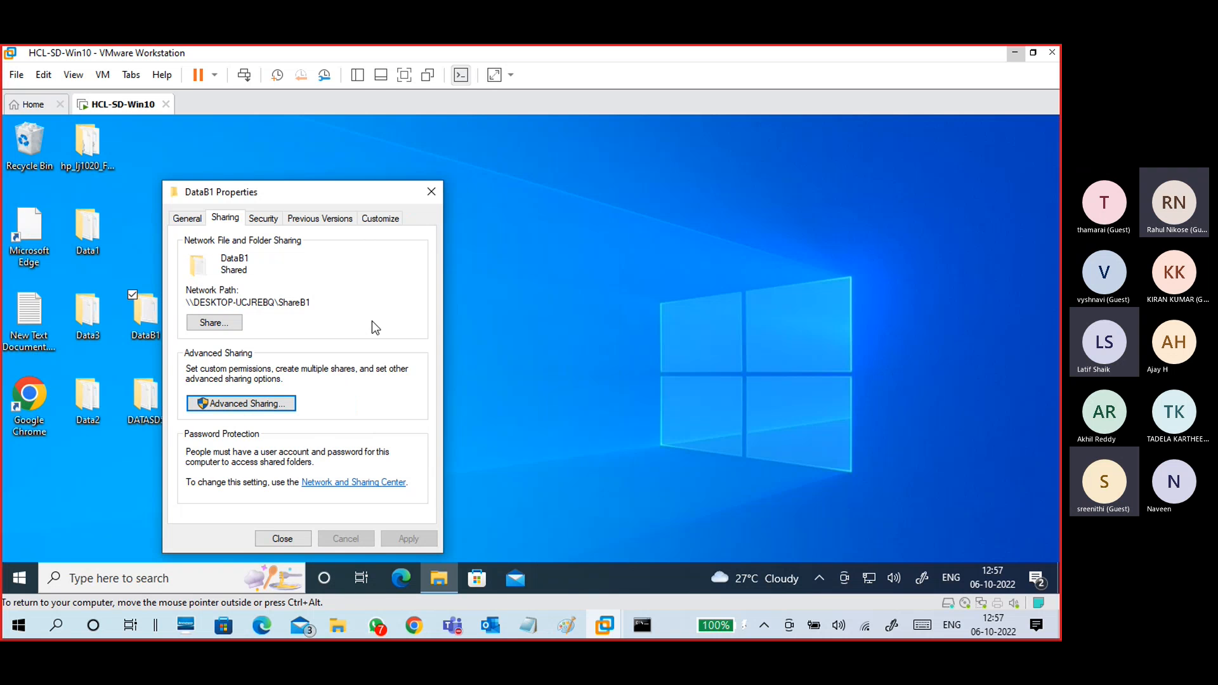
# Step: Edit DataB1's security permissions and add the Everyone group
pyautogui.click(262, 217)
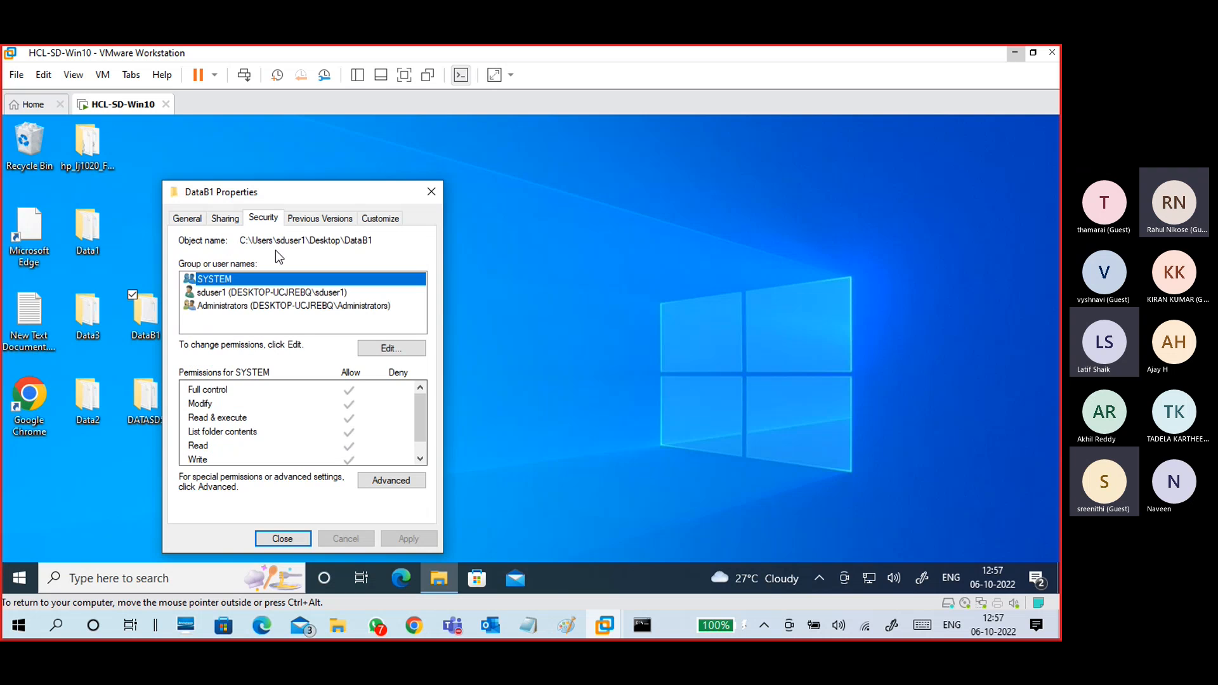
pyautogui.click(376, 347)
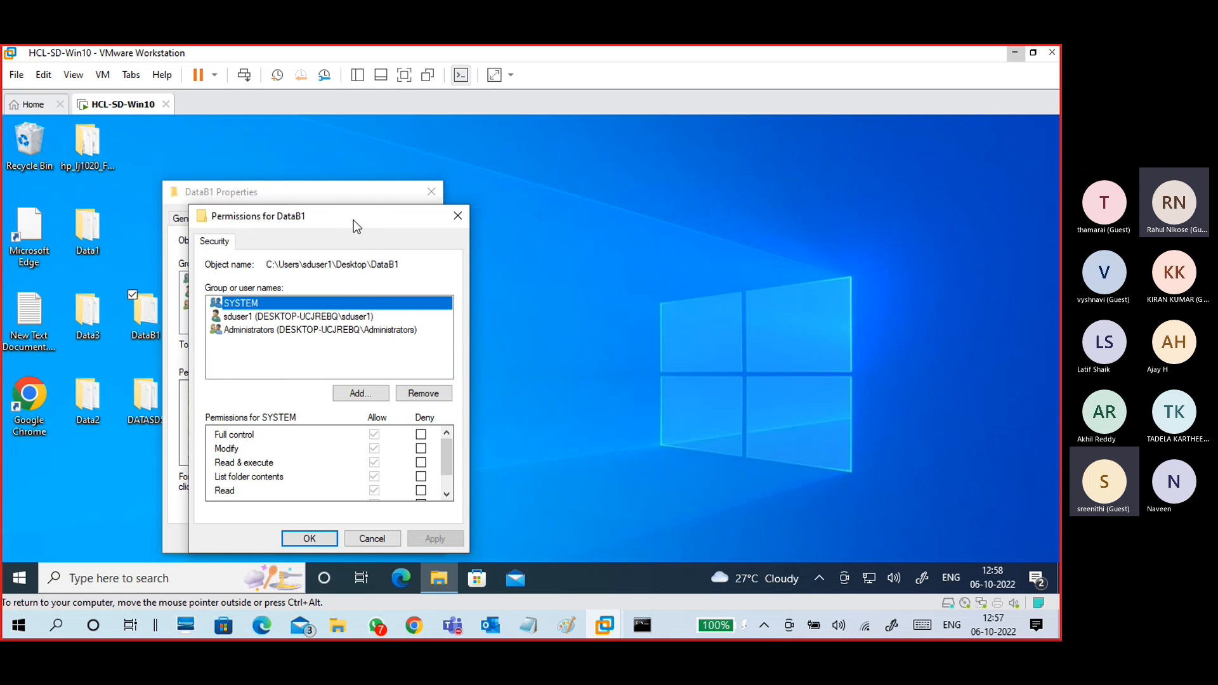
pyautogui.click(498, 325)
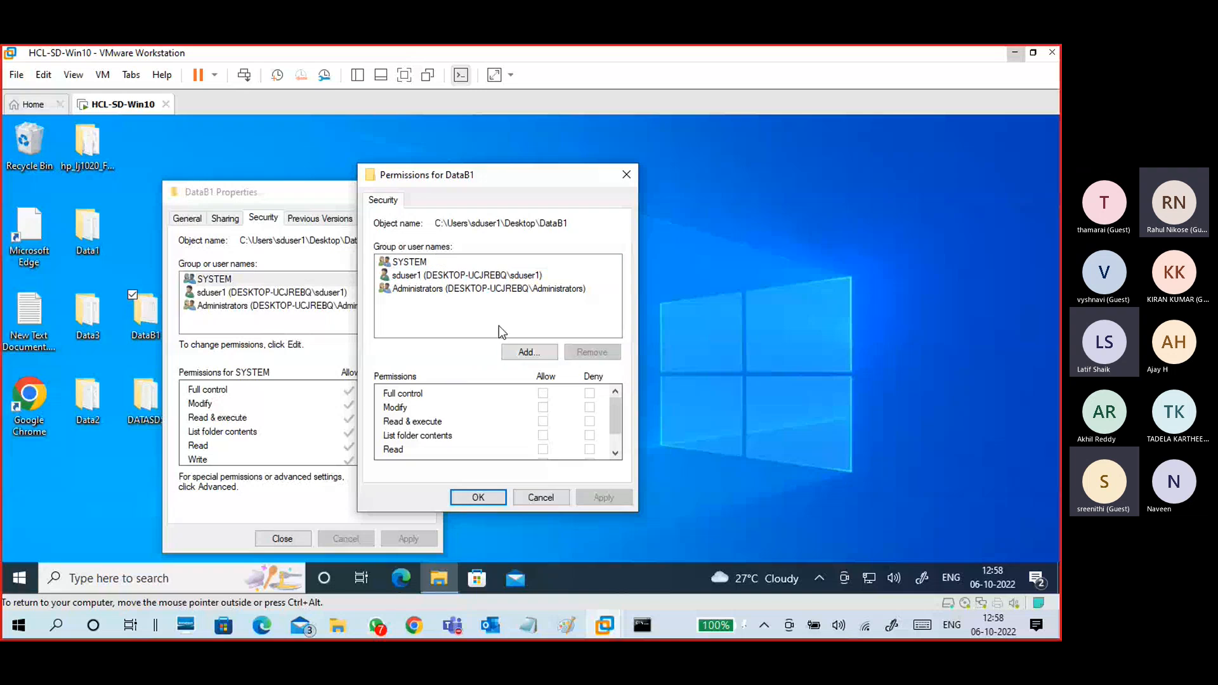
pyautogui.click(524, 351)
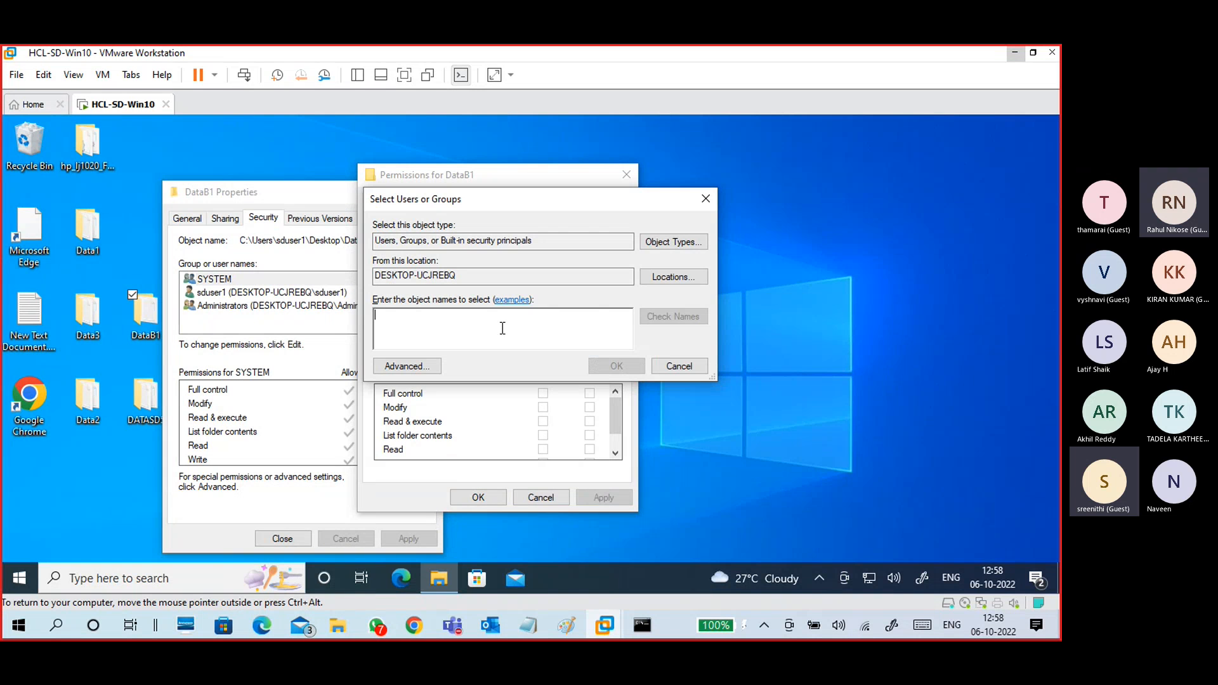
pyautogui.write('every')
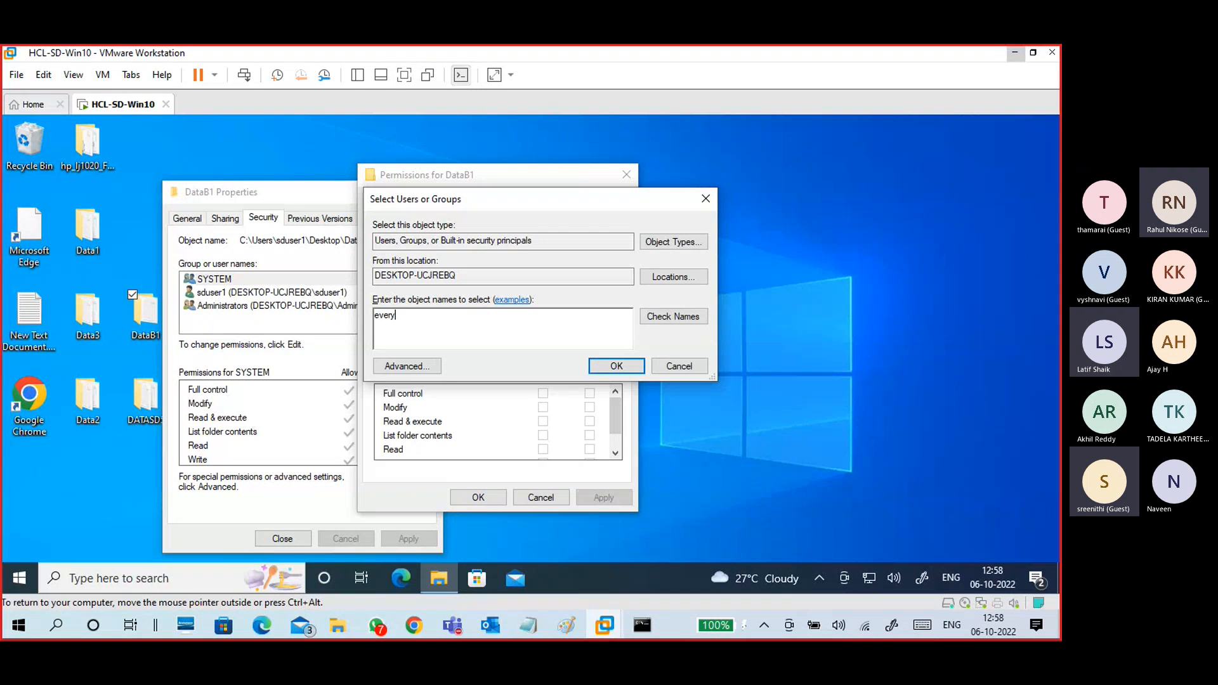
pyautogui.click(702, 315)
pyautogui.click(605, 366)
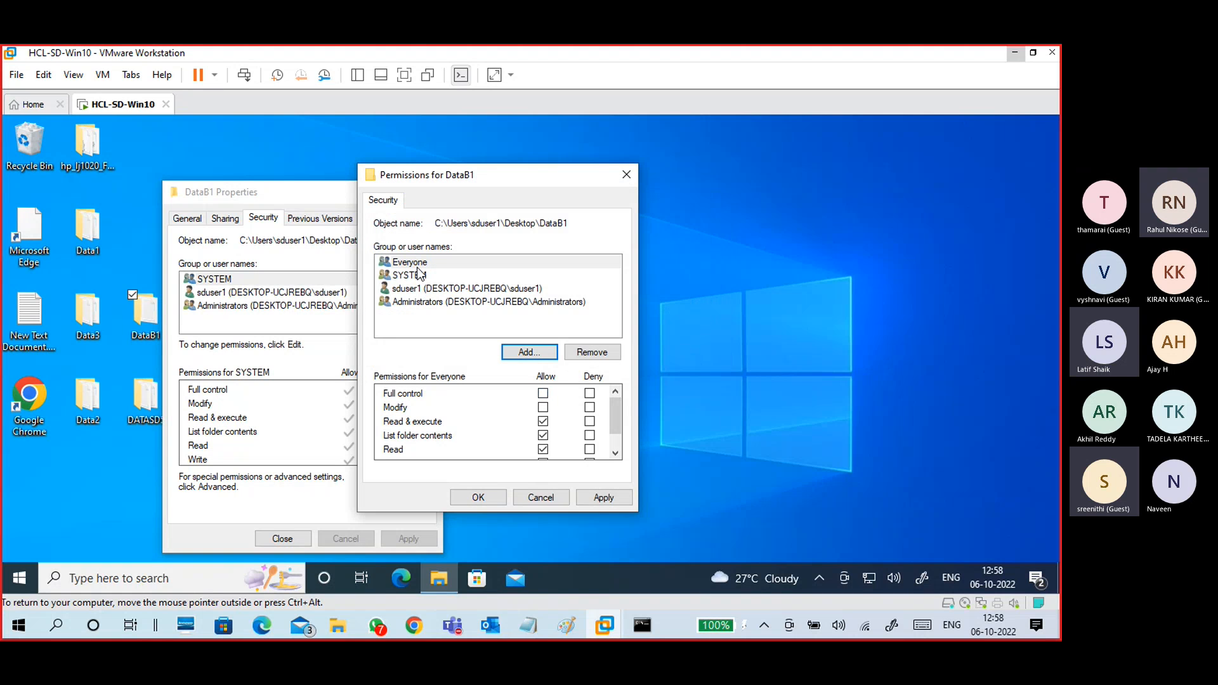
# Step: Allow Everyone Full control on DataB1 and apply the security changes
pyautogui.click(418, 265)
pyautogui.click(543, 393)
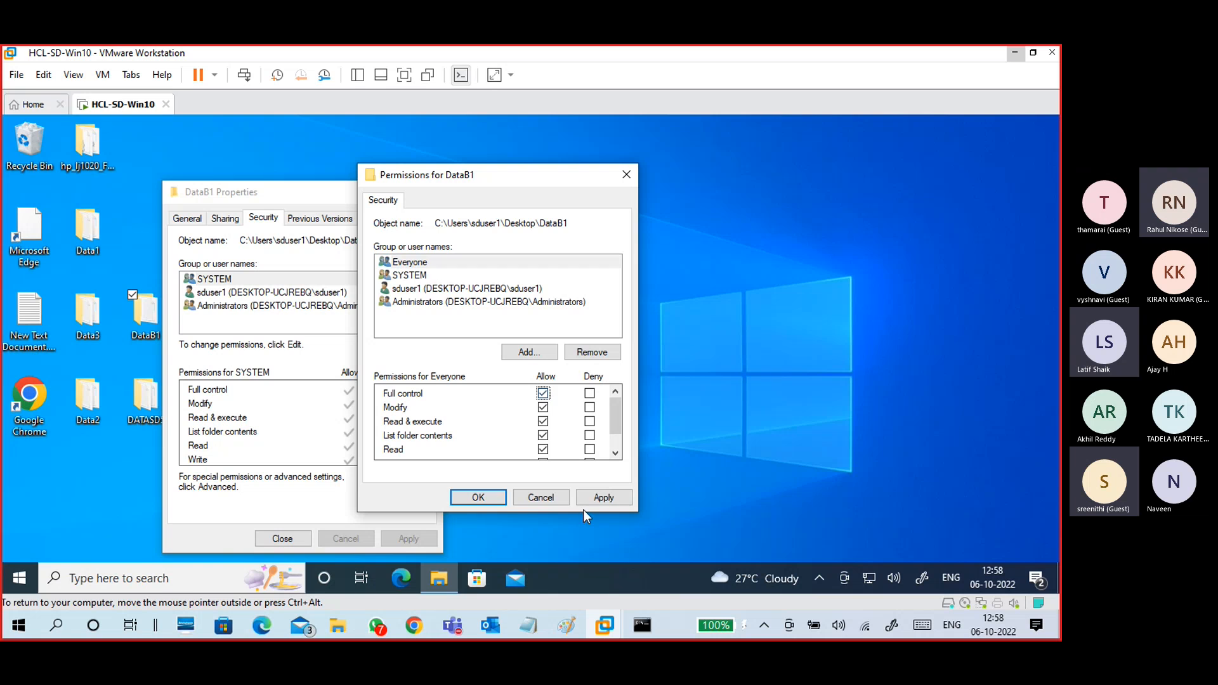
pyautogui.click(596, 497)
pyautogui.click(487, 499)
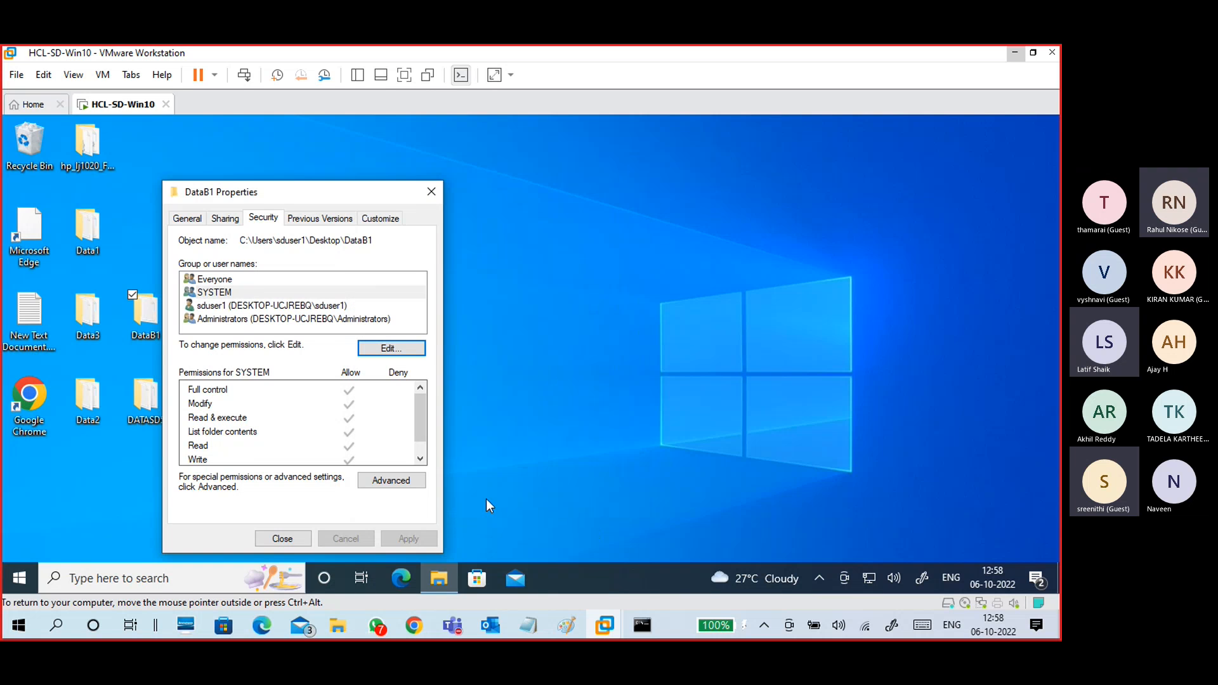
pyautogui.click(260, 279)
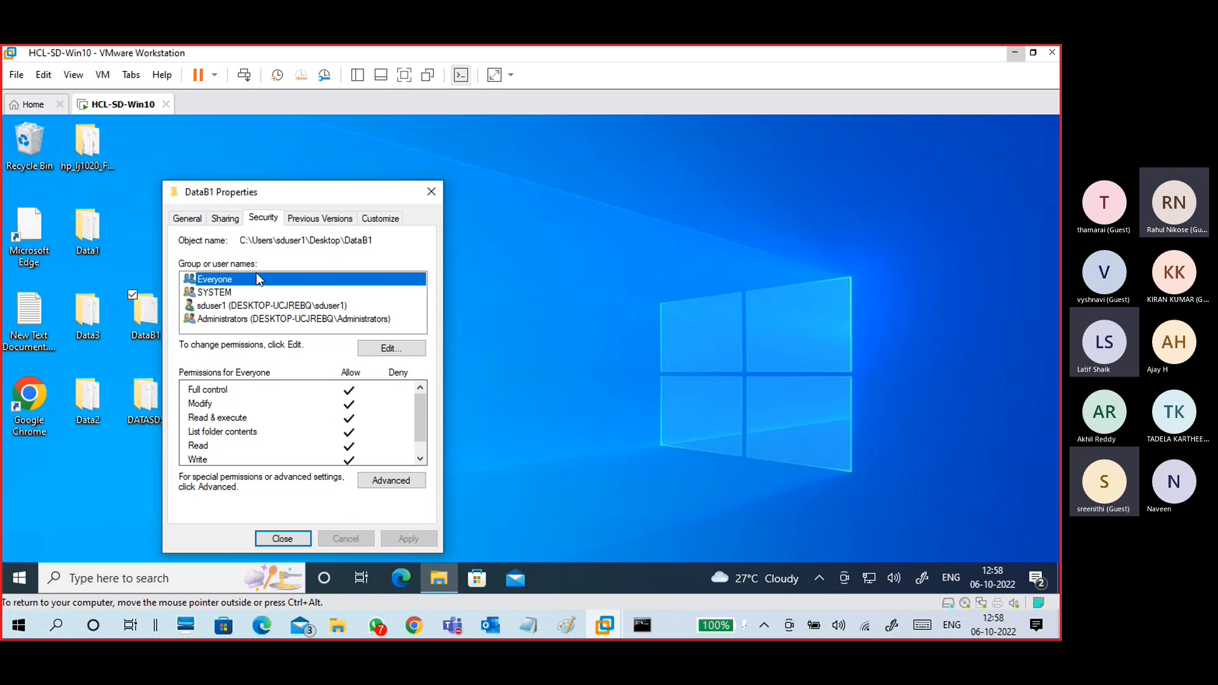
# Step: Reopen Advanced Sharing for DataB1, confirm it, and close the Properties window
pyautogui.click(224, 219)
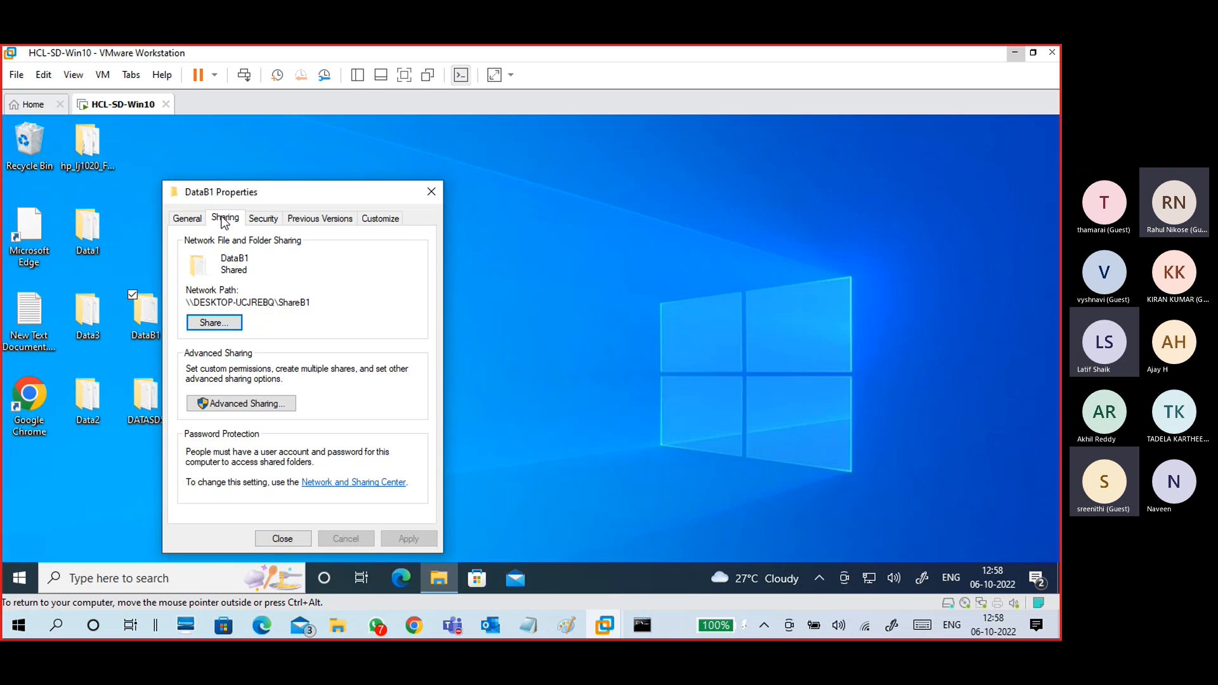
pyautogui.click(276, 409)
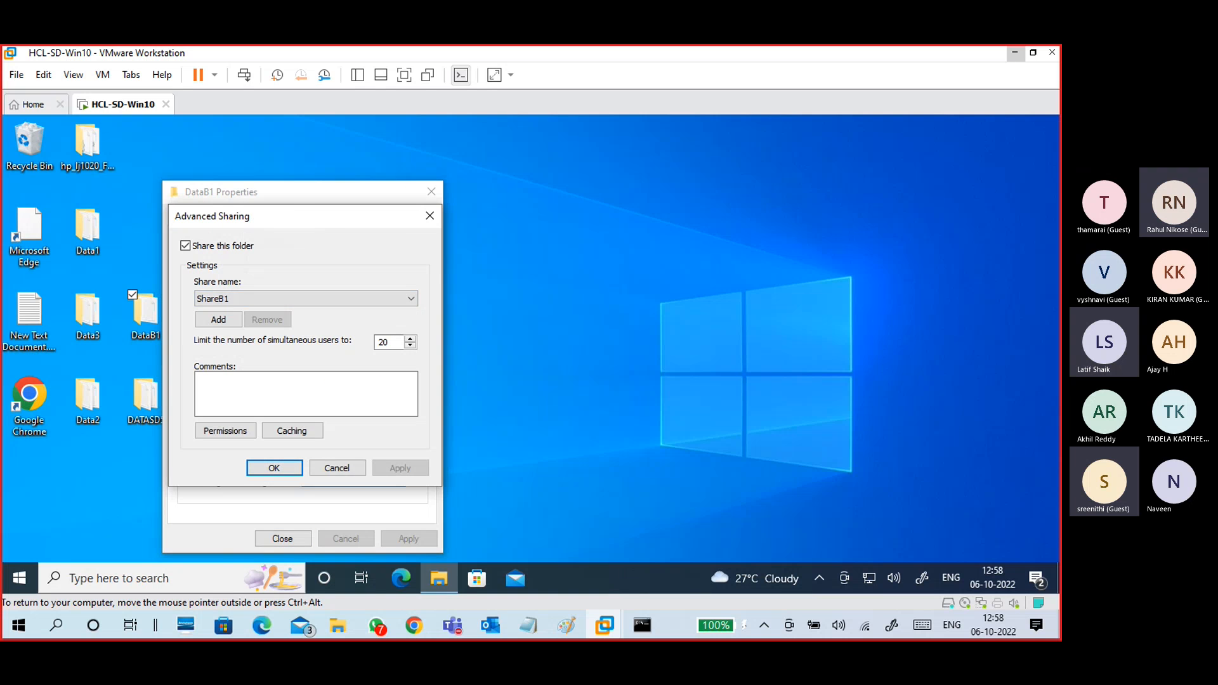
pyautogui.moveTo(286, 216); pyautogui.dragTo(471, 186)
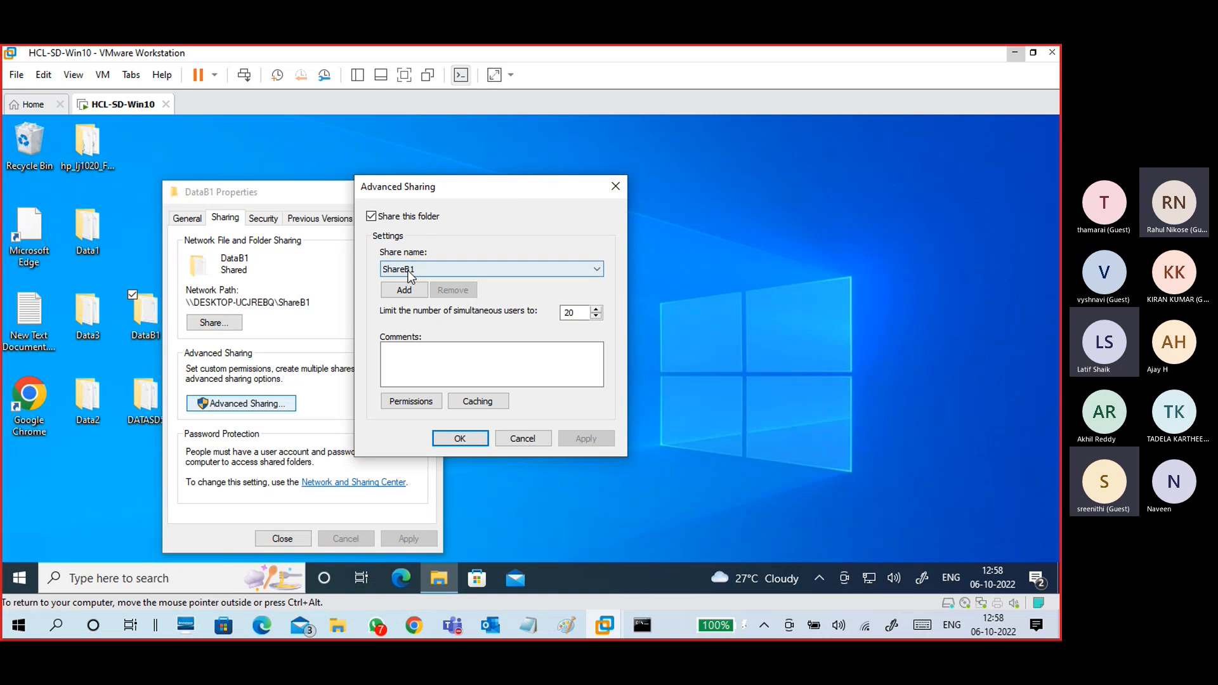
pyautogui.click(472, 438)
pyautogui.click(283, 538)
# Step: Open the DataB1 folder to check it holds fb1.txt, then close it
pyautogui.click(208, 332)
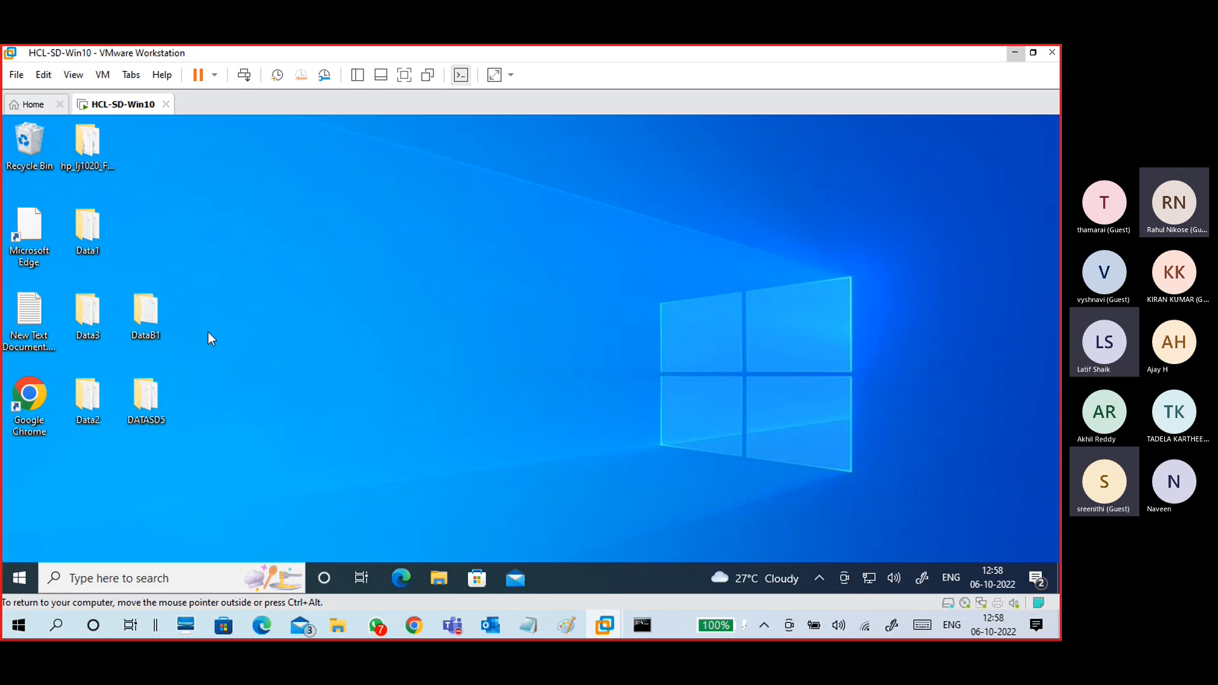
pyautogui.click(150, 343)
pyautogui.press('Return')
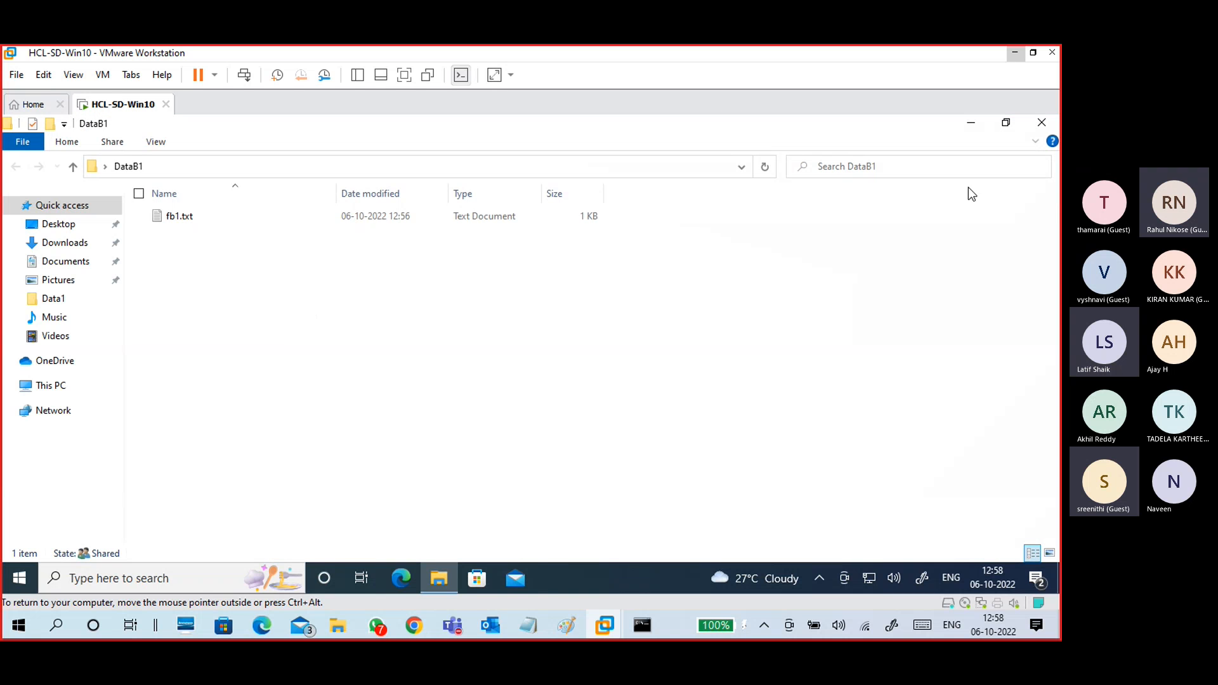
pyautogui.click(1042, 122)
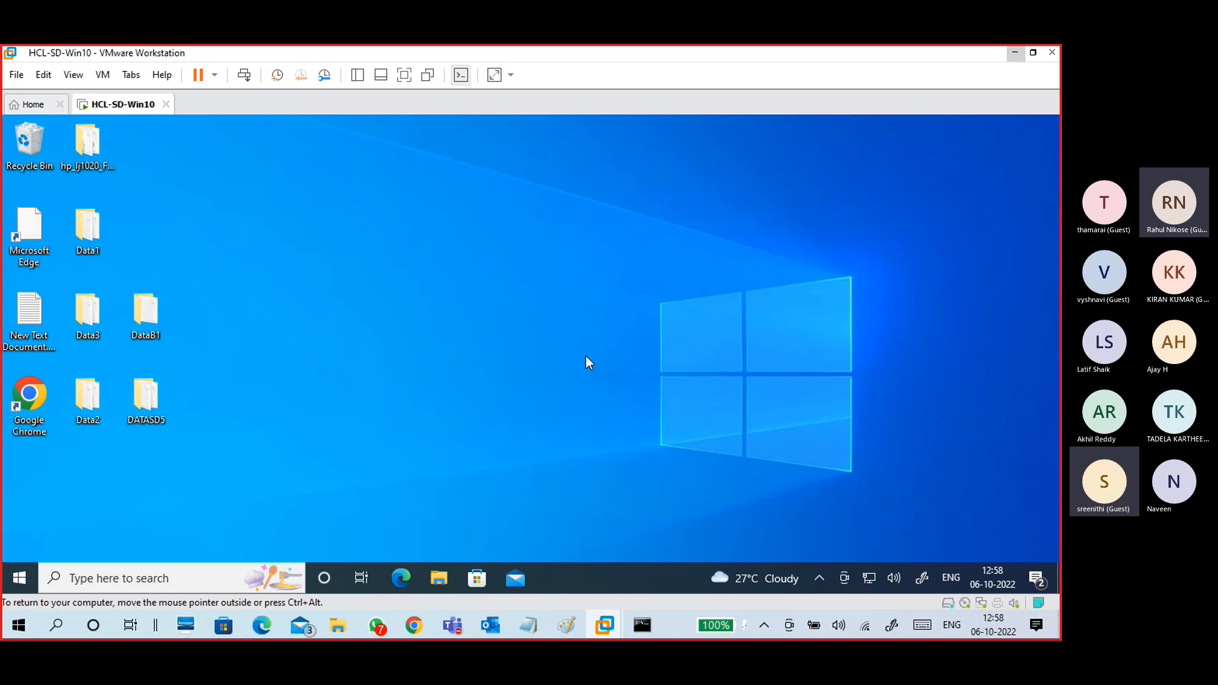
# Step: On the host, refresh the \\192.168.1.2 share listing so ShareB1 appears
pyautogui.click(1014, 55)
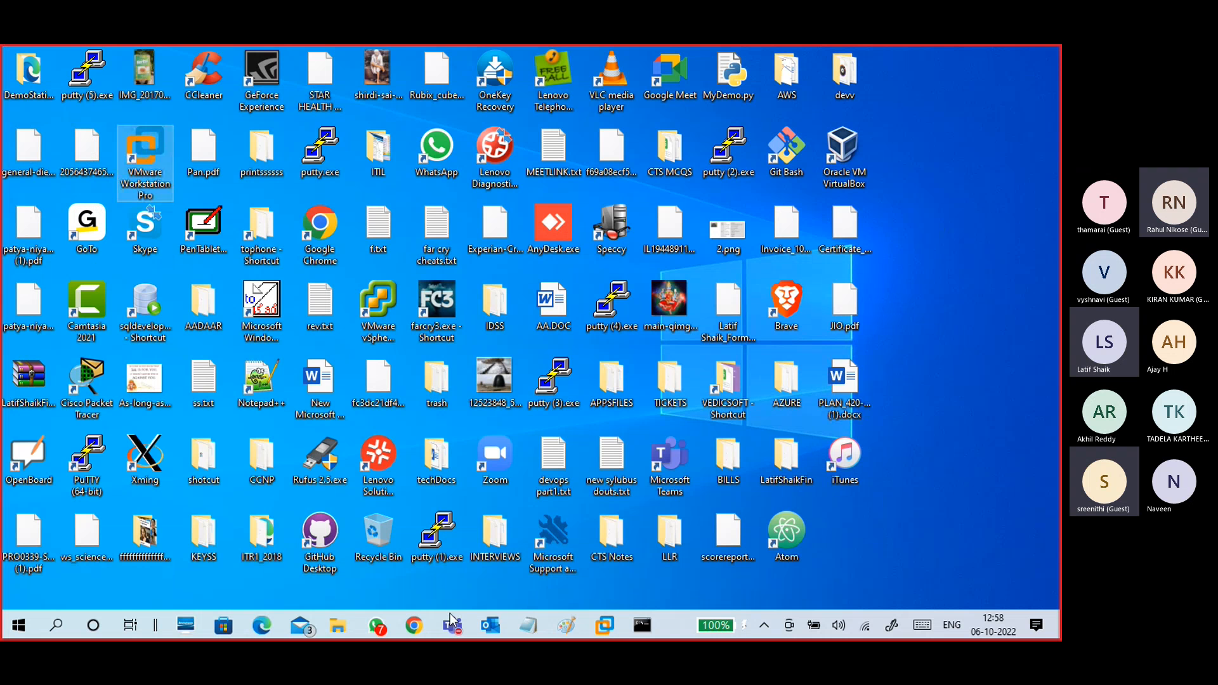
pyautogui.moveTo(340, 625)
pyautogui.click(368, 590)
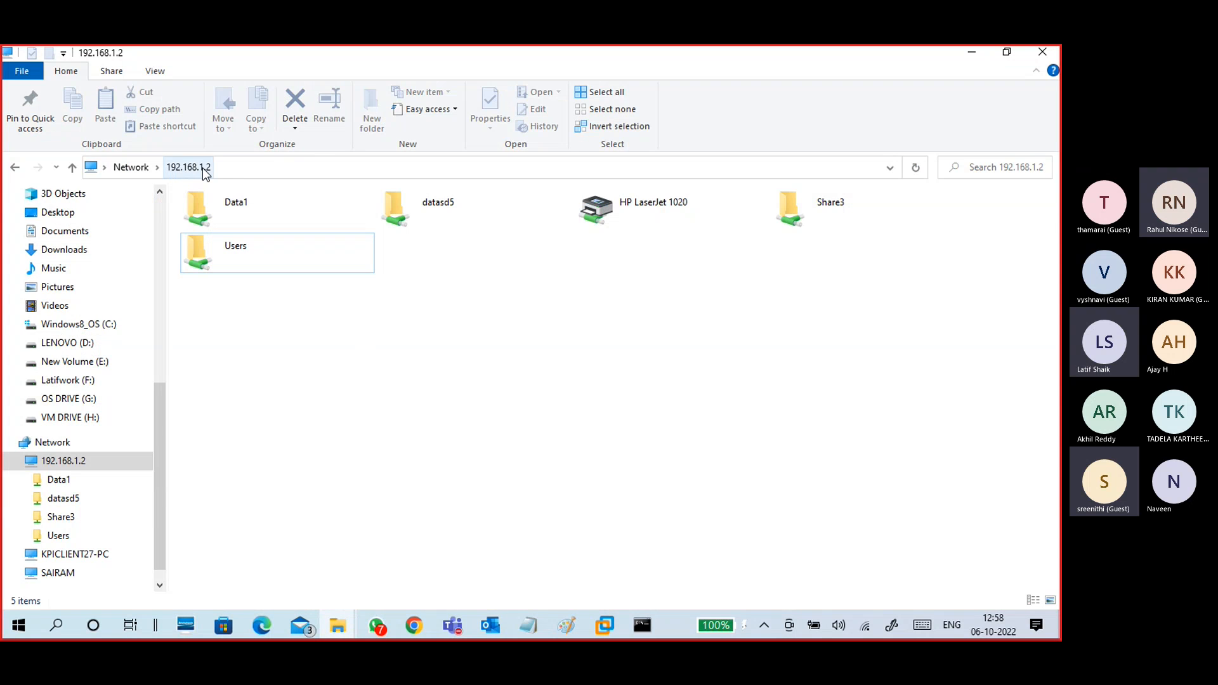
pyautogui.click(915, 167)
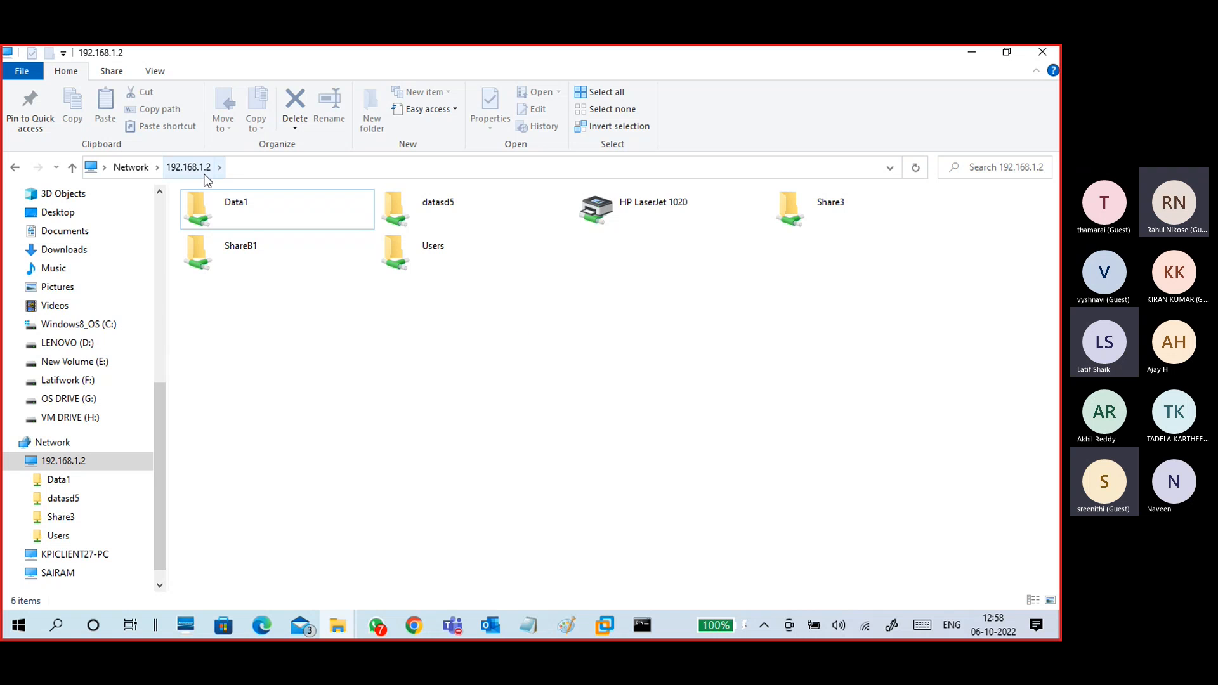
# Step: Open the ShareB1 share from the host and view the contents of fb1.txt
pyautogui.click(254, 259)
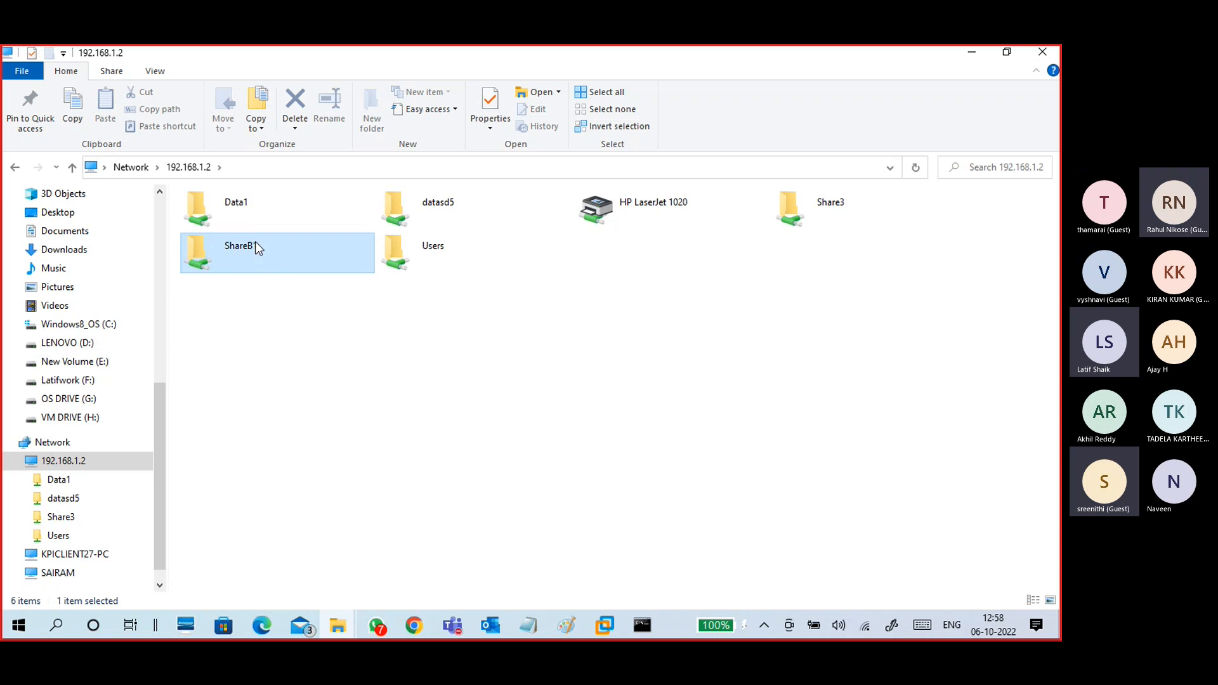
pyautogui.click(253, 222)
pyautogui.click(429, 216)
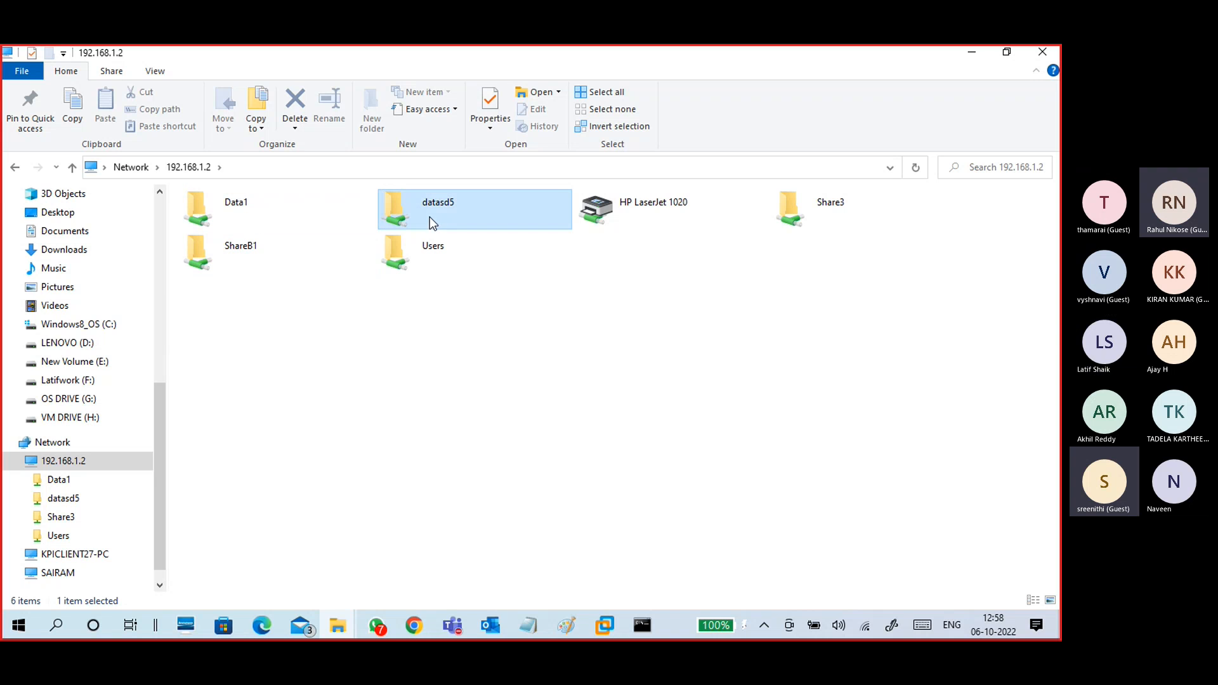
pyautogui.click(816, 223)
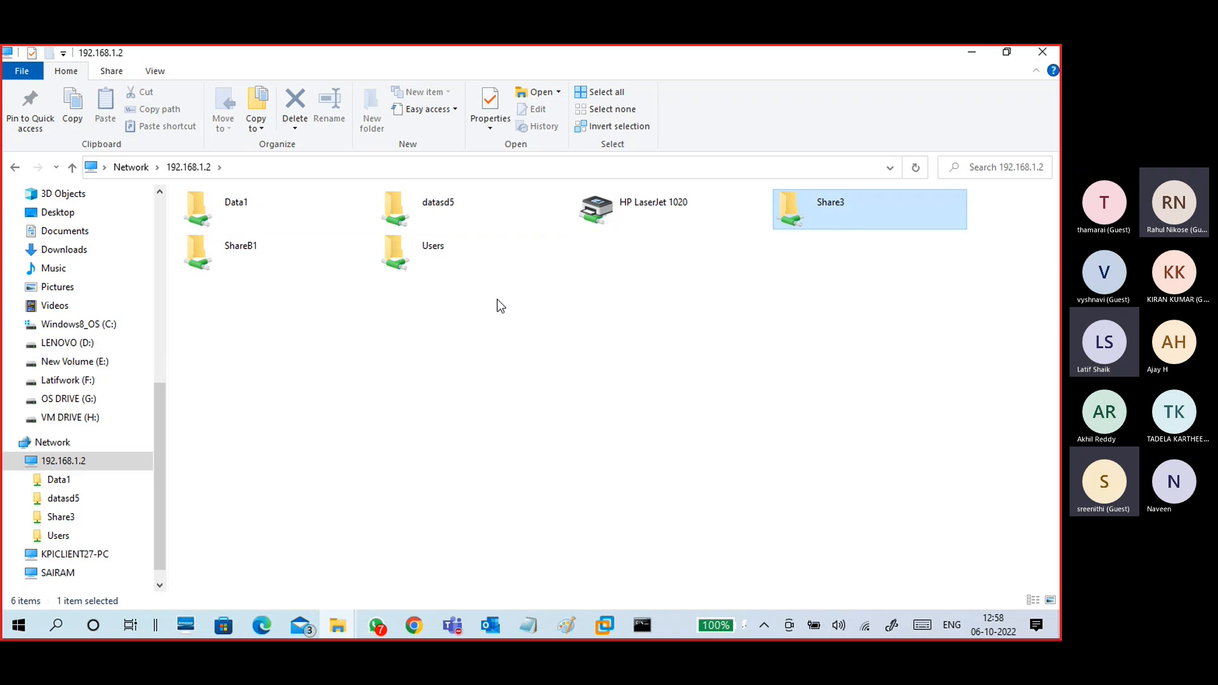
pyautogui.click(301, 262)
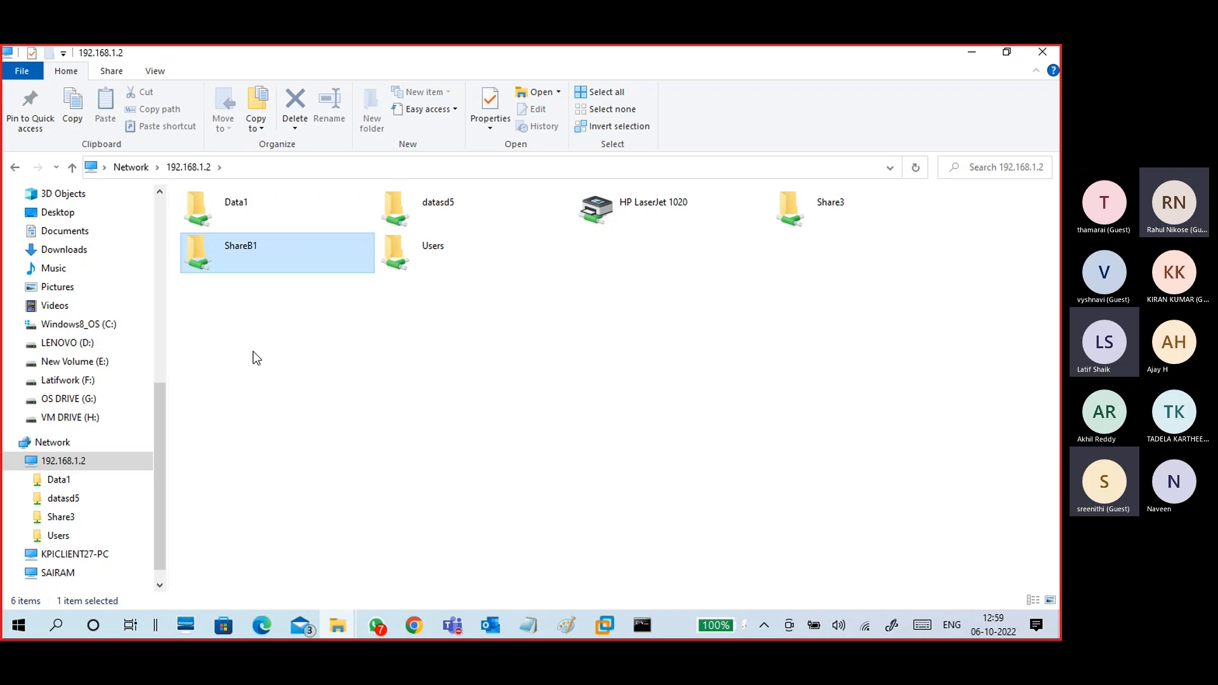
pyautogui.doubleClick(251, 262)
pyautogui.doubleClick(213, 218)
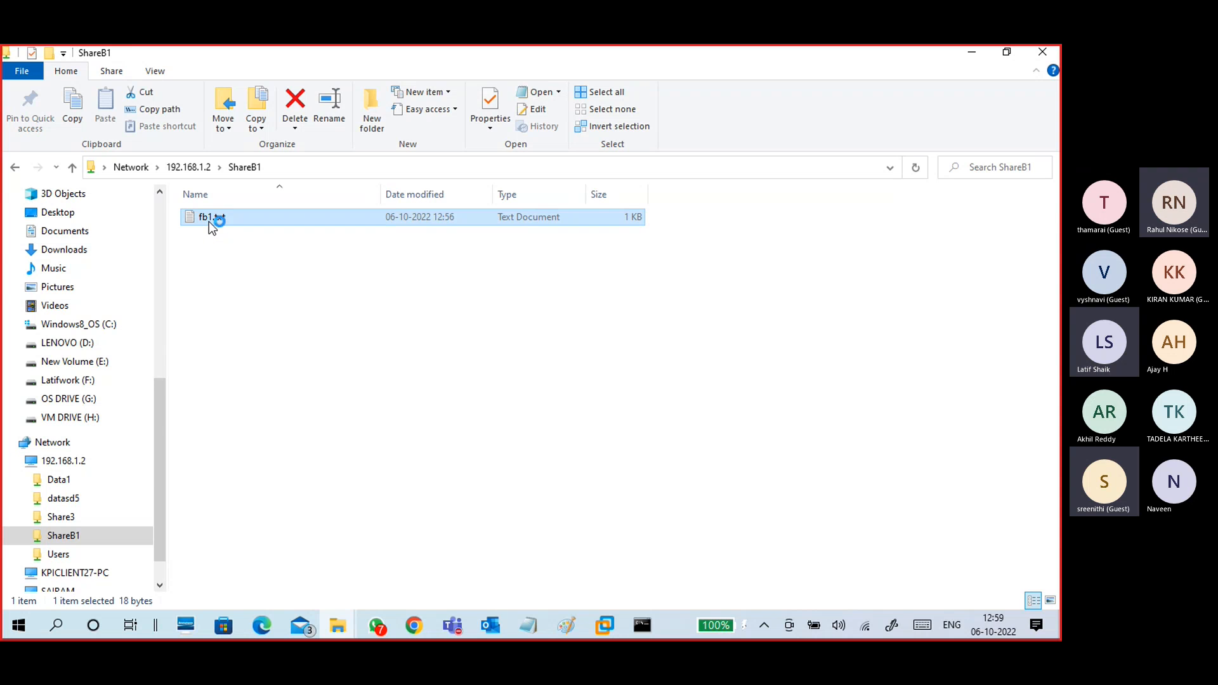
pyautogui.moveTo(365, 126); pyautogui.dragTo(67, 125)
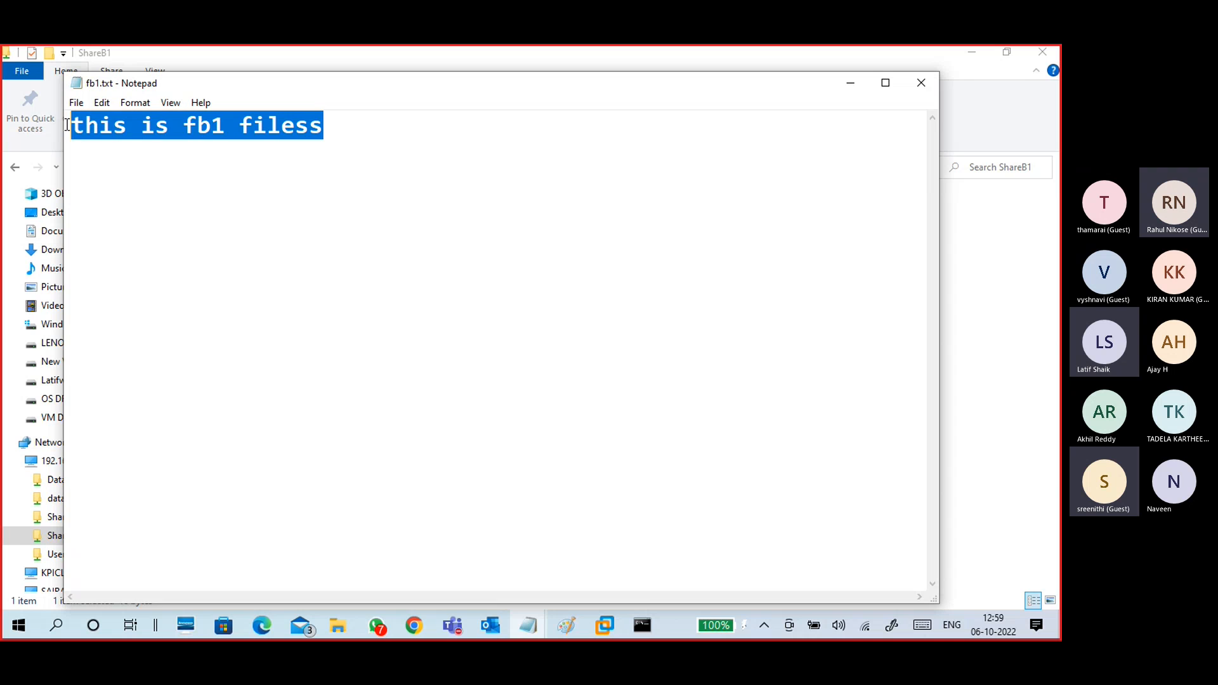
pyautogui.click(922, 83)
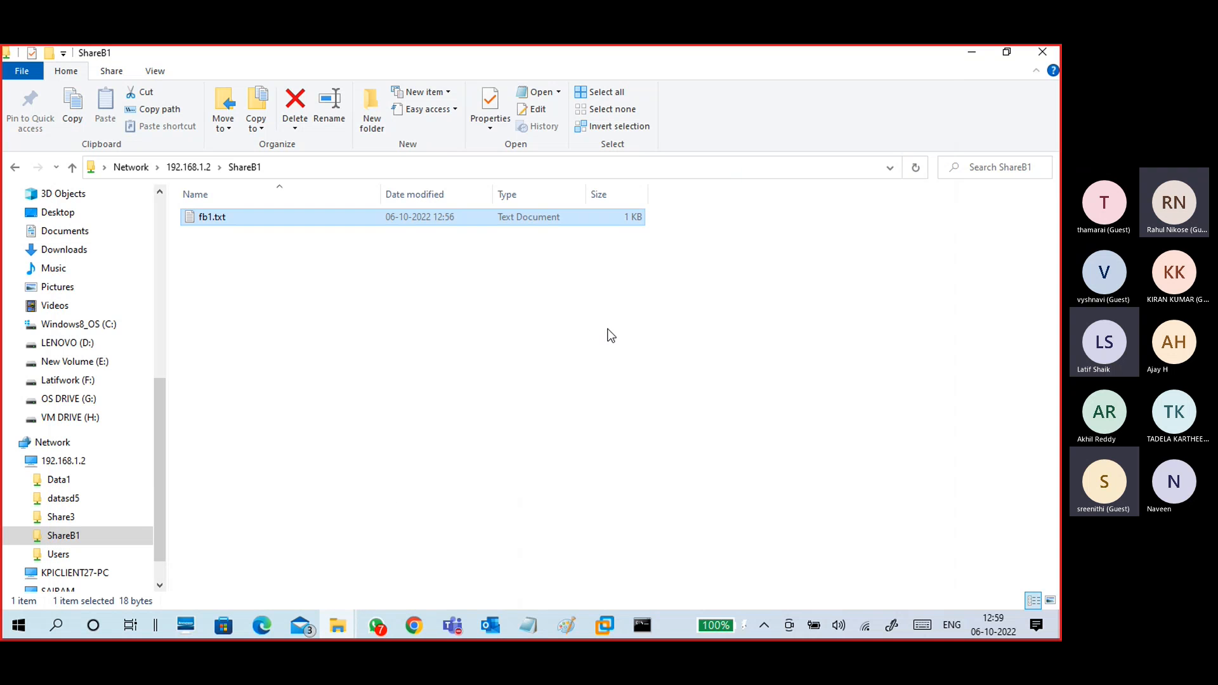
# Step: Close the fb1.txt Notepad window and return to the 192.168.1.2 share list
pyautogui.click(329, 639)
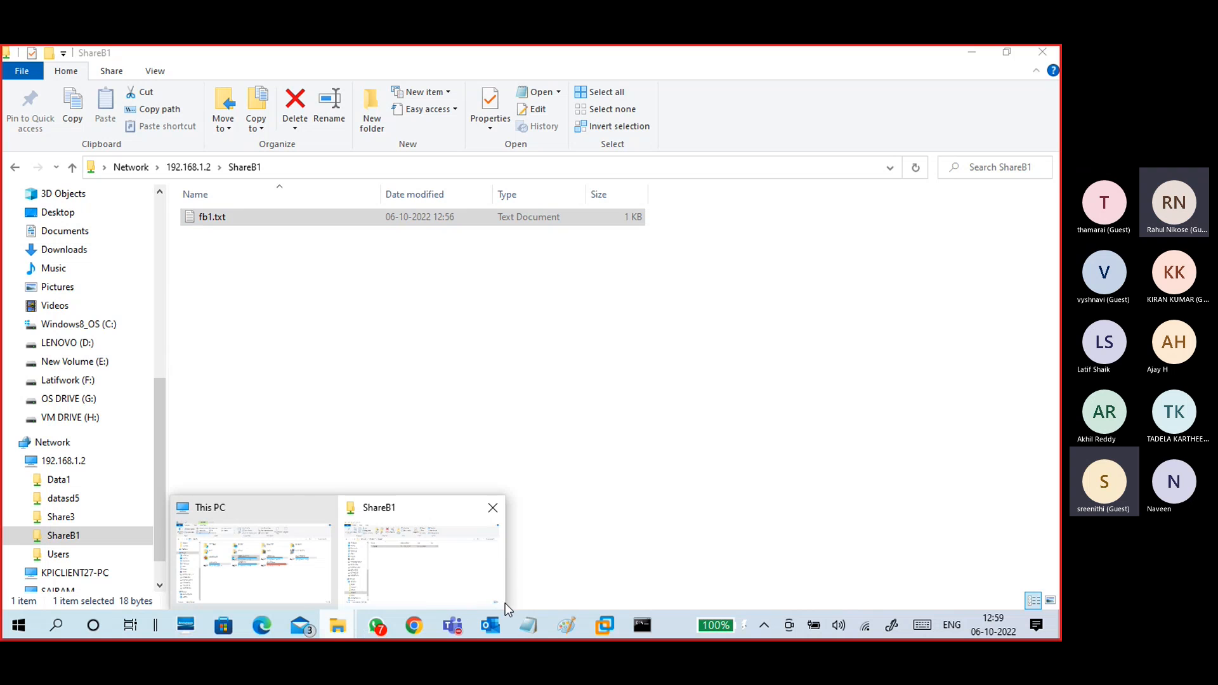
pyautogui.moveTo(536, 632)
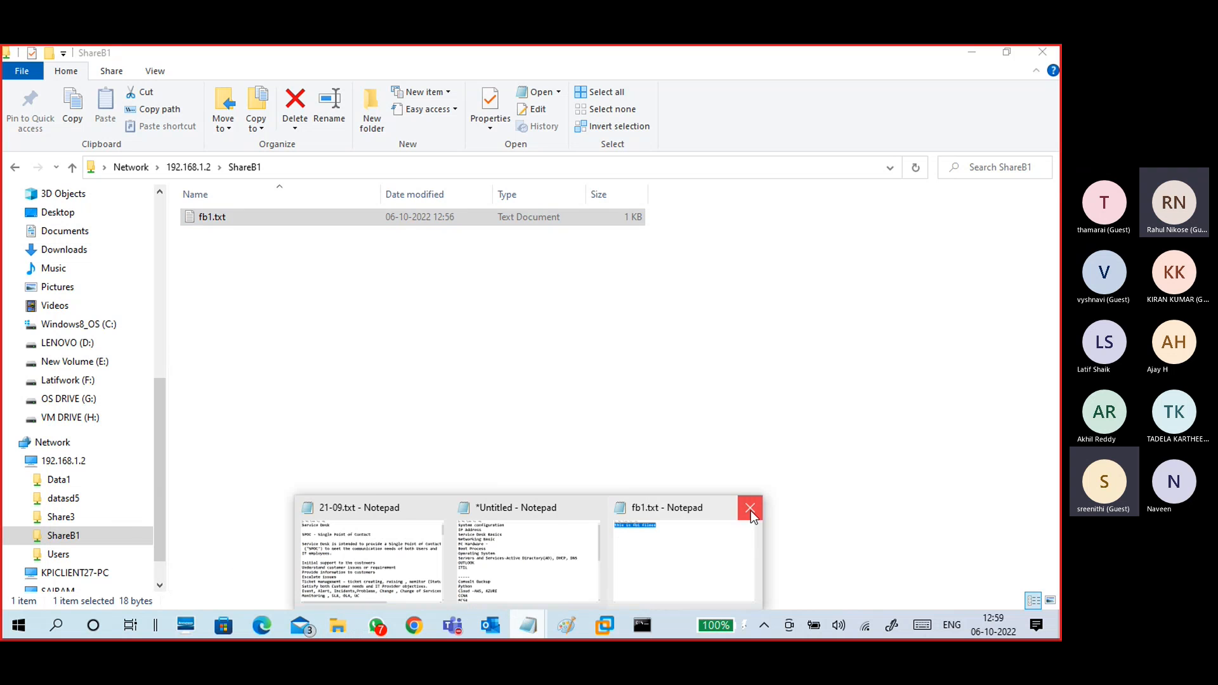
pyautogui.click(749, 507)
pyautogui.click(449, 417)
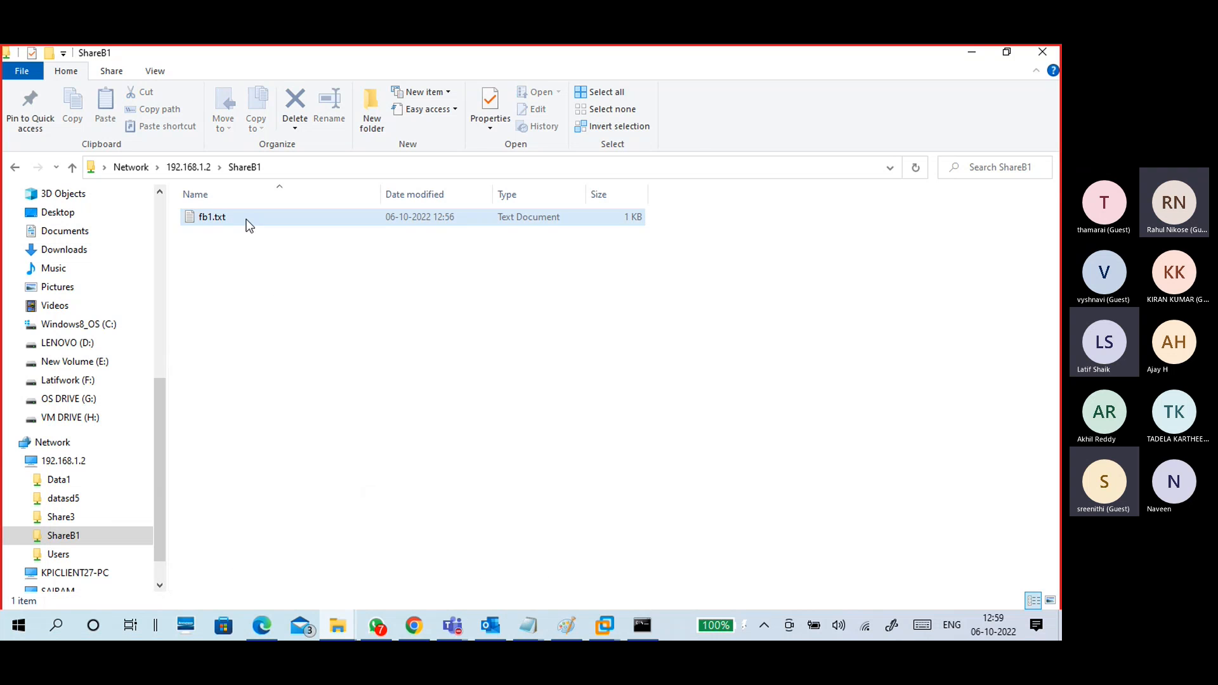
pyautogui.click(184, 167)
pyautogui.click(243, 271)
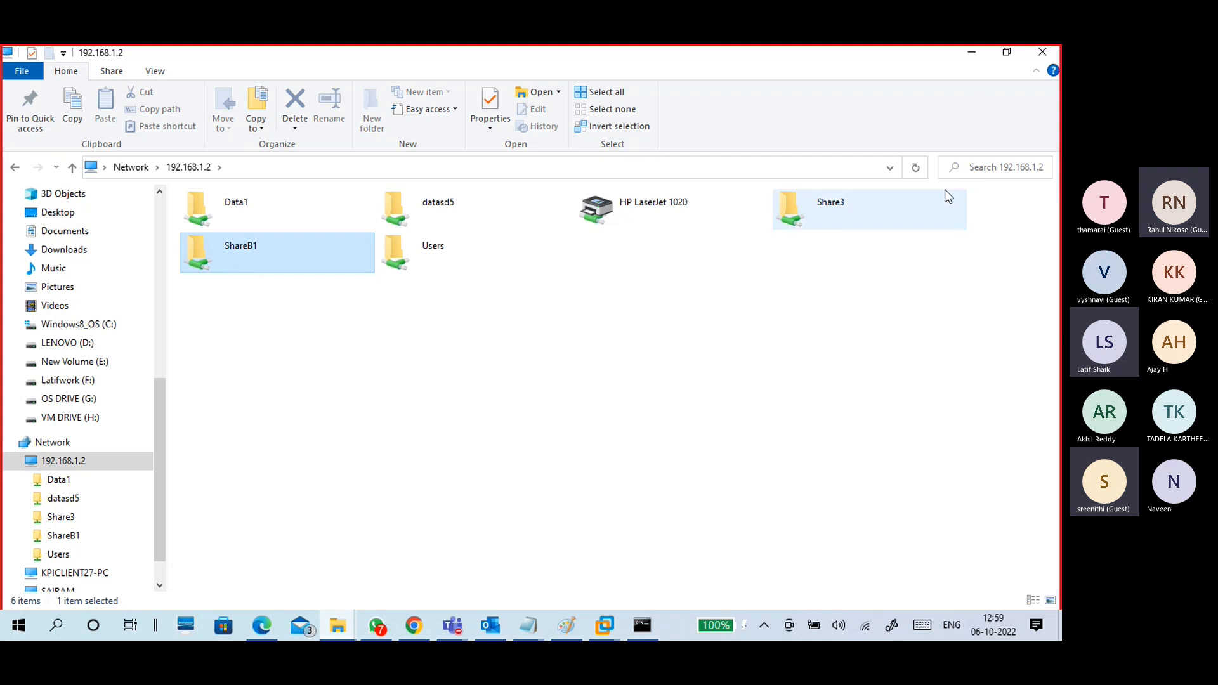
# Step: Minimise the 192.168.1.2 Explorer window to bring the VMware Workstation VM back
pyautogui.click(969, 57)
pyautogui.click(604, 625)
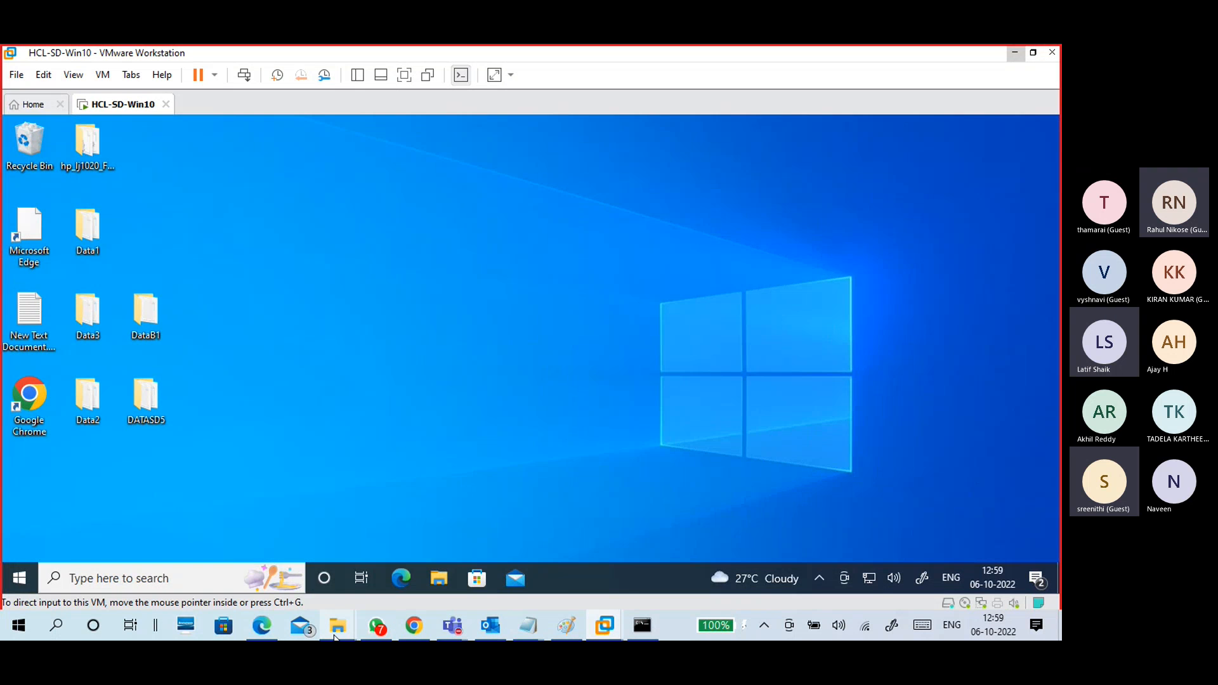
pyautogui.moveTo(438, 578)
pyautogui.click(385, 512)
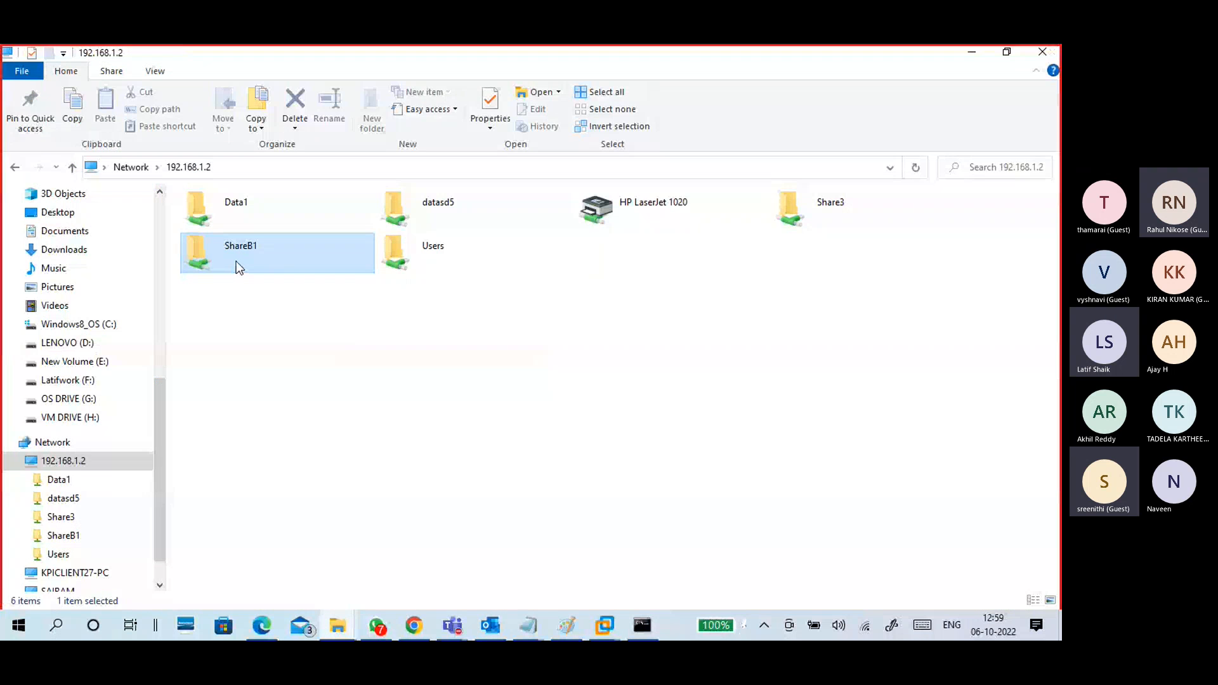
pyautogui.click(971, 51)
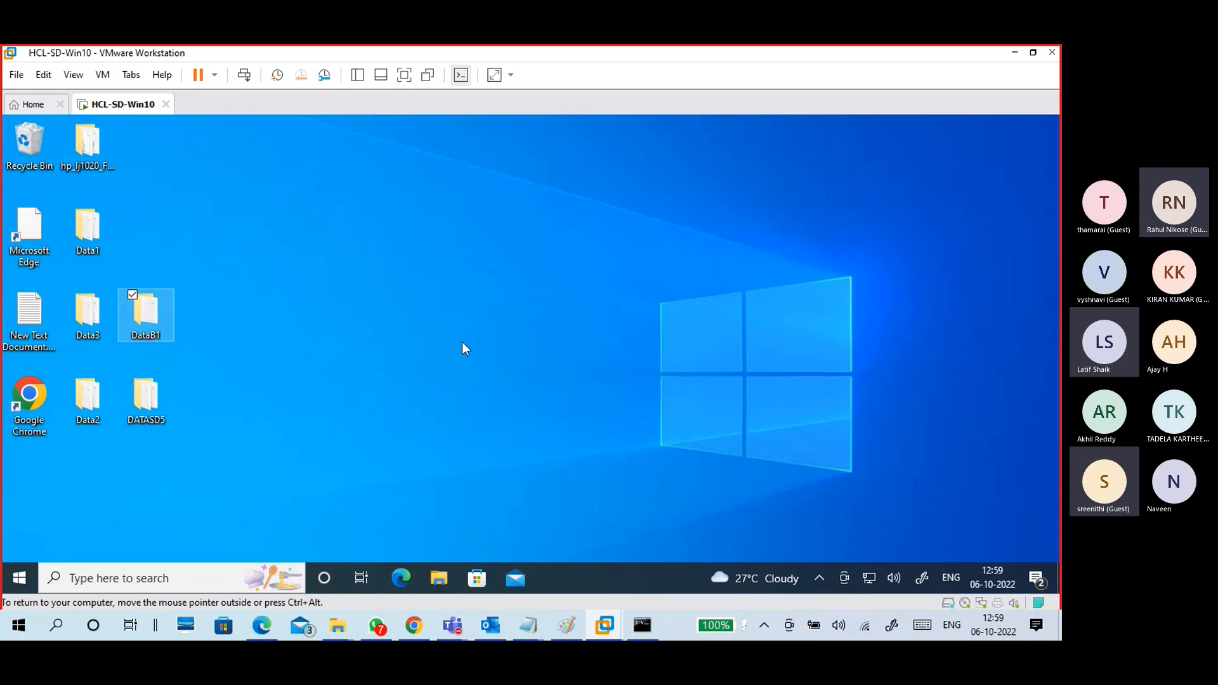
# Step: In the VM, run net share in a Command Prompt and highlight the ShareB1 path
pyautogui.press('super+r')
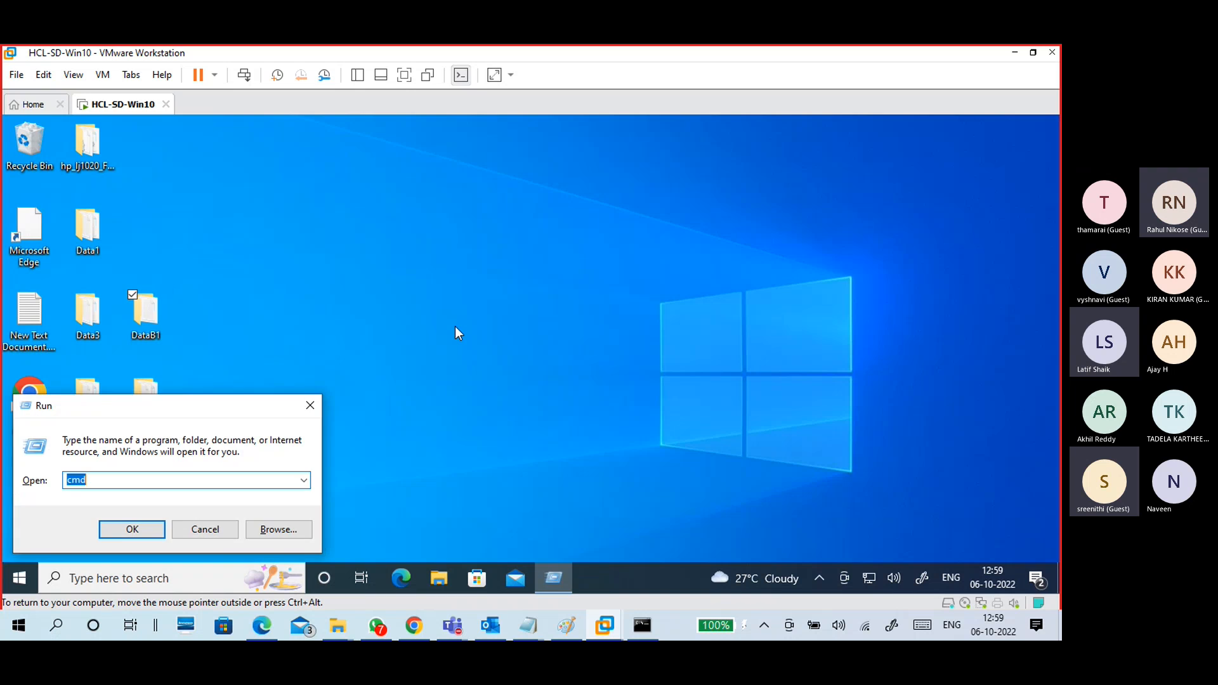
pyautogui.press('Return')
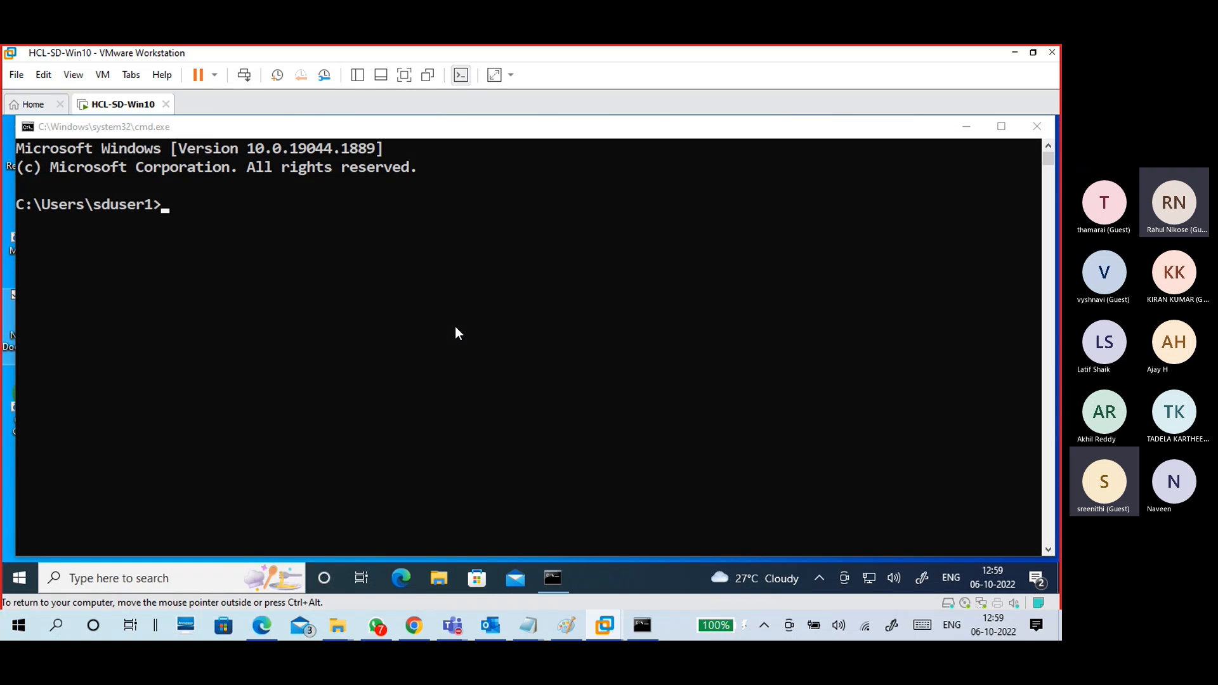
pyautogui.click(455, 327)
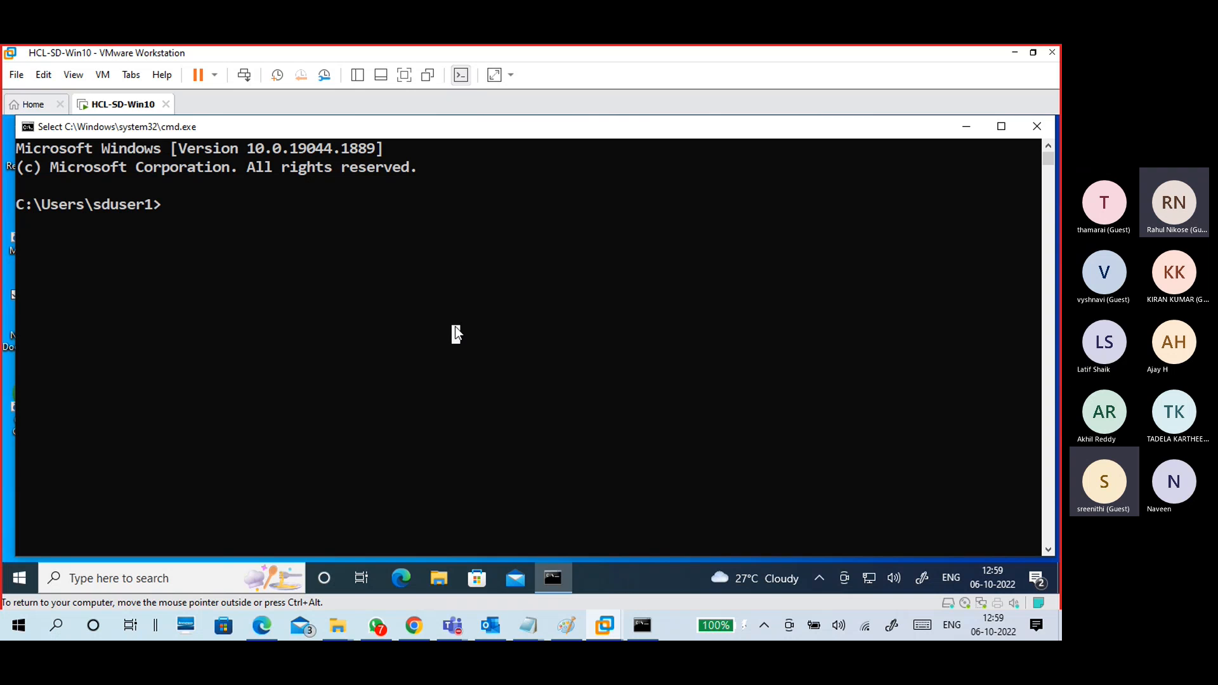
pyautogui.write('net share')
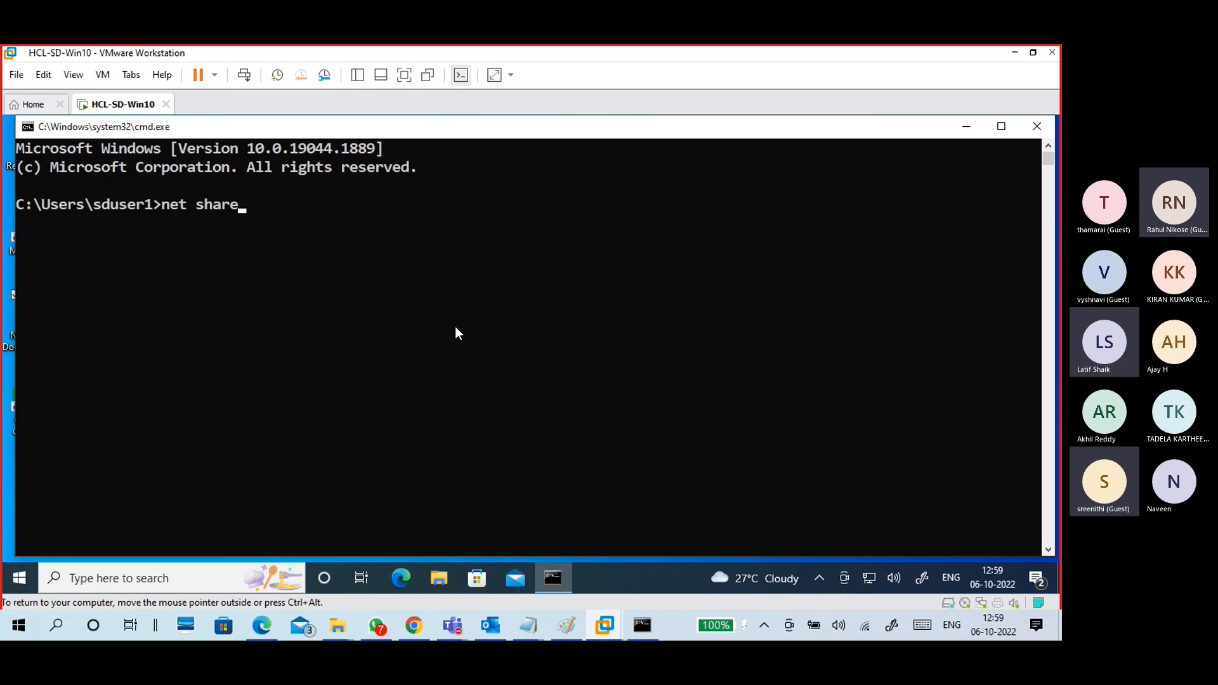
pyautogui.press('Return')
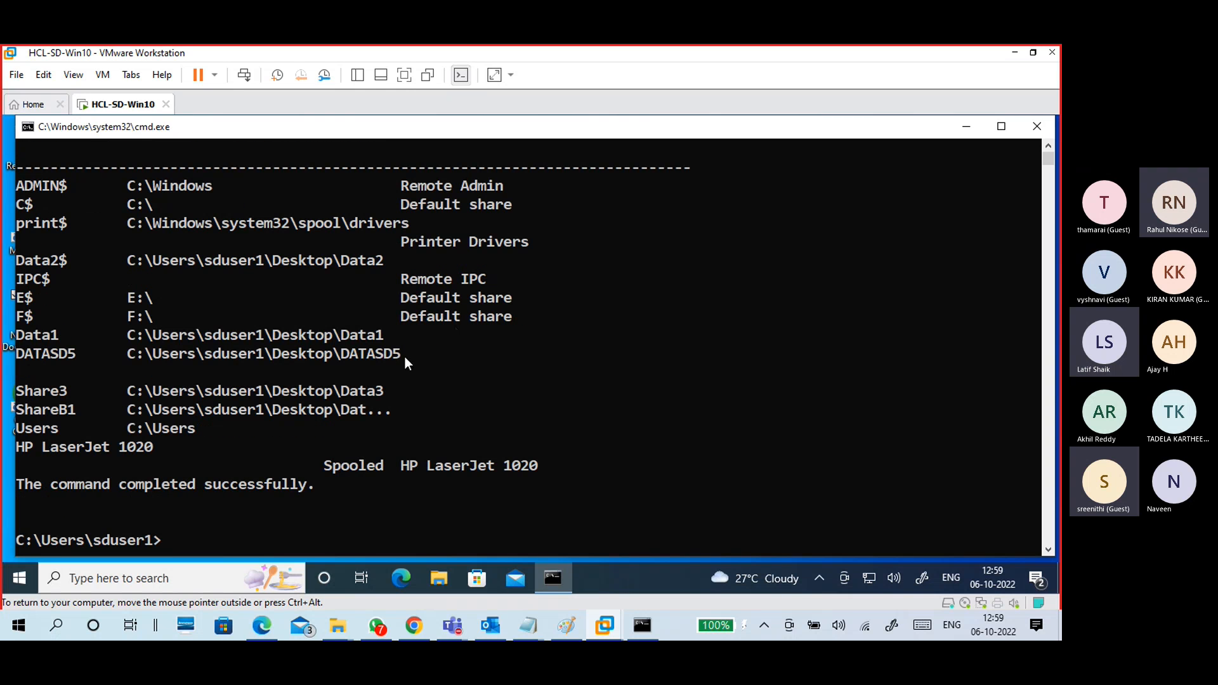
pyautogui.click(62, 411)
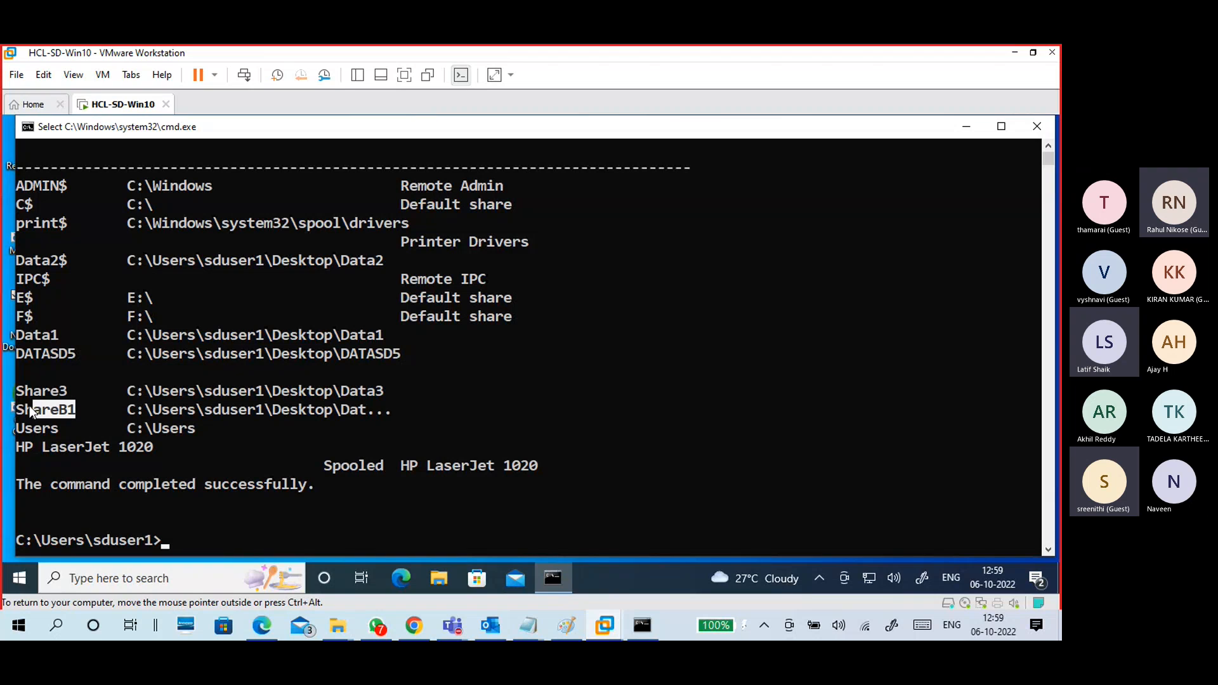
pyautogui.moveTo(129, 412); pyautogui.dragTo(368, 412)
pyautogui.click(370, 411)
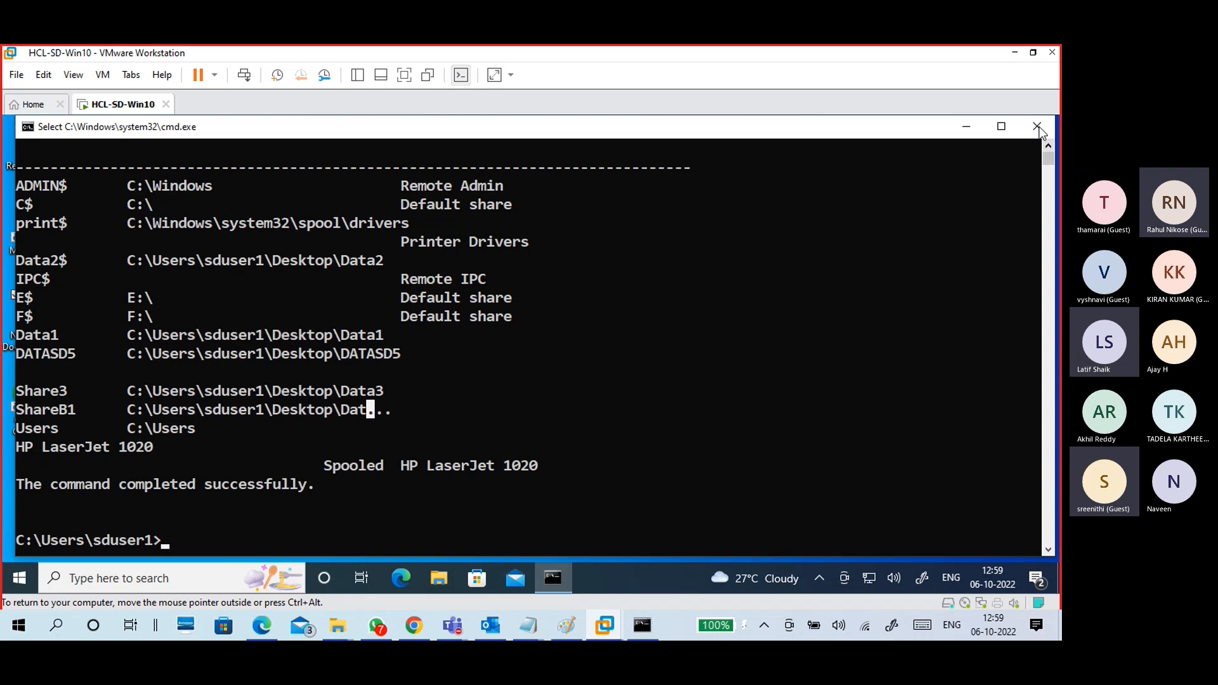
# Step: Maximise the console, rerun net share to review all shares including Data2$, then close it
pyautogui.click(1009, 126)
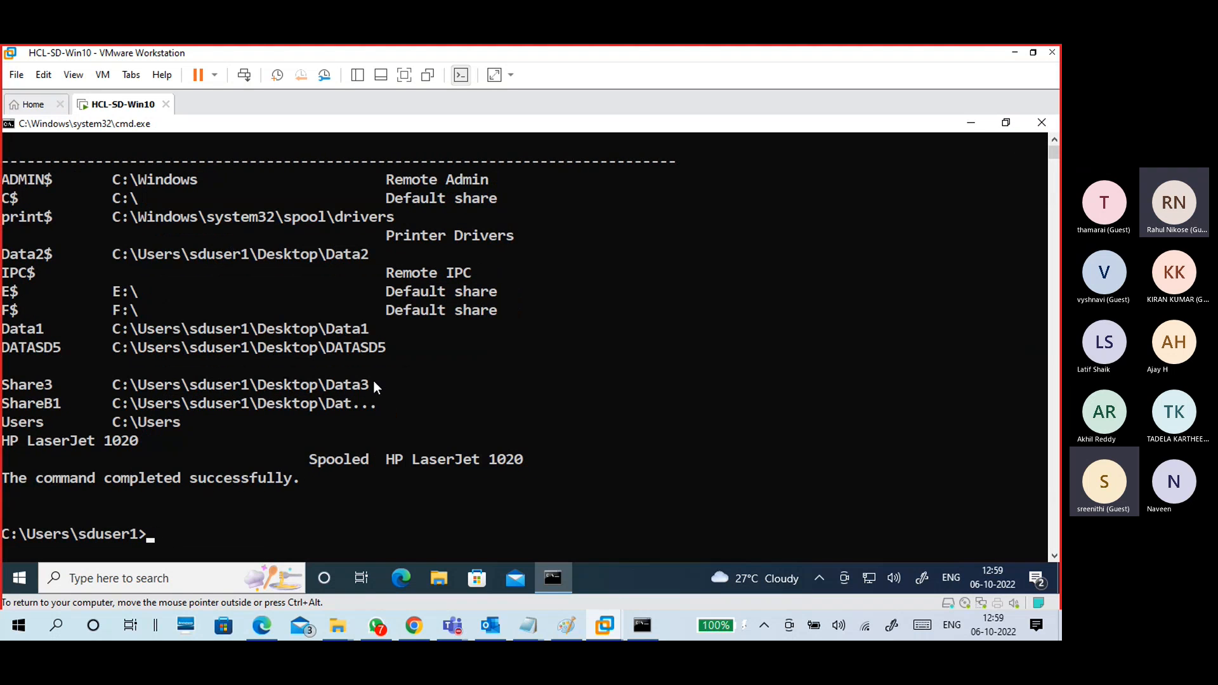
pyautogui.write('net share')
pyautogui.press('Return')
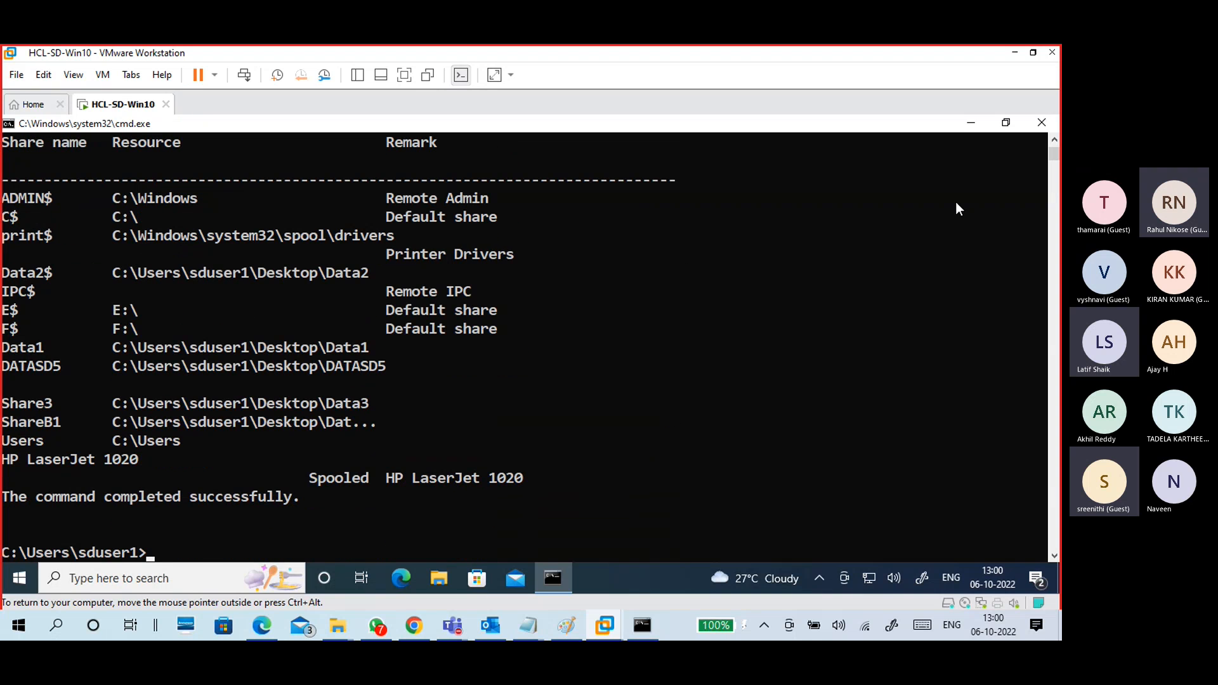
pyautogui.click(1041, 123)
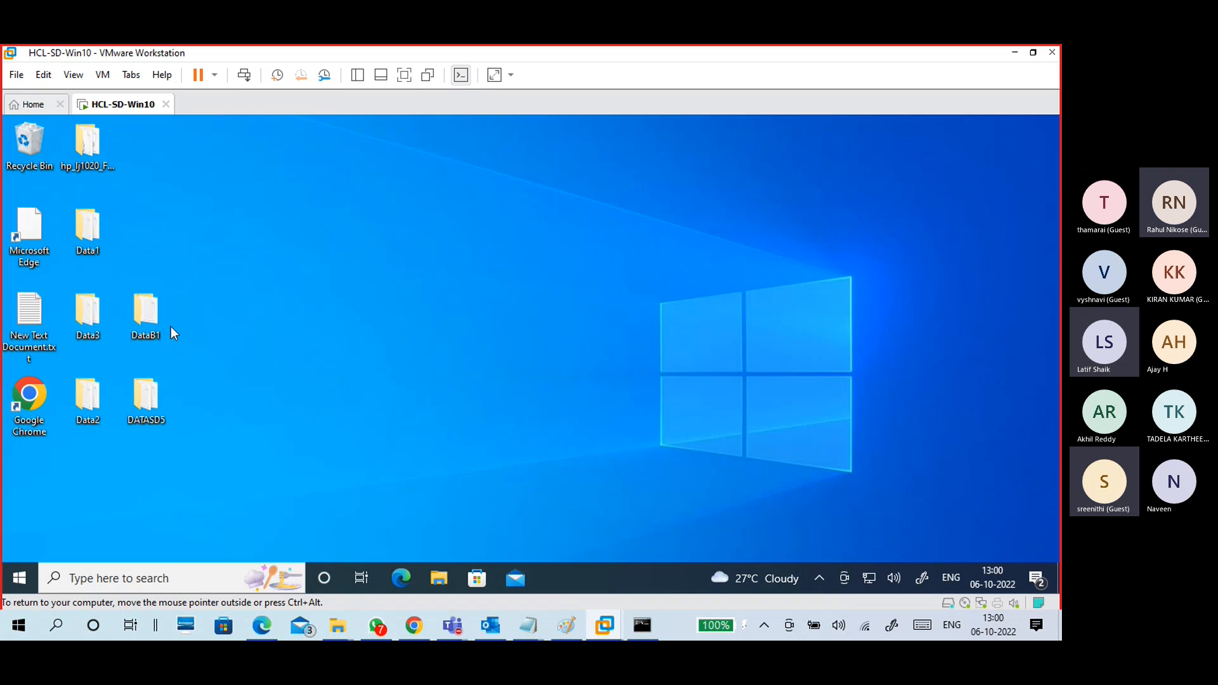
pyautogui.click(177, 395)
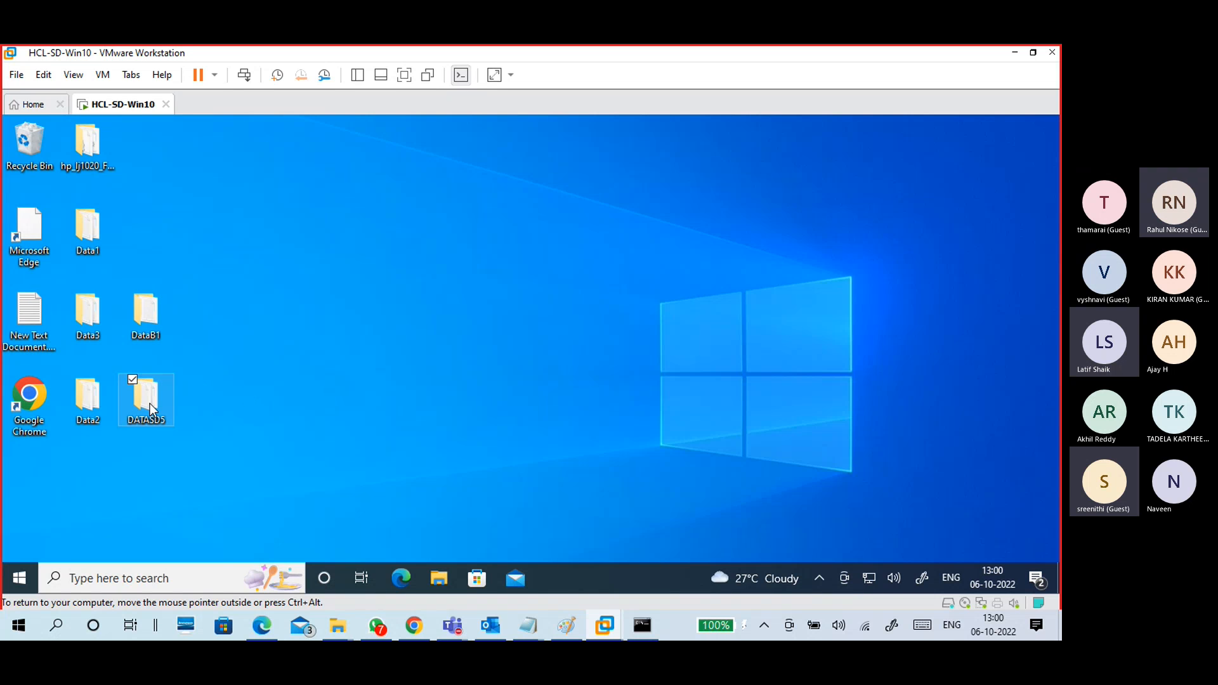
pyautogui.click(155, 311)
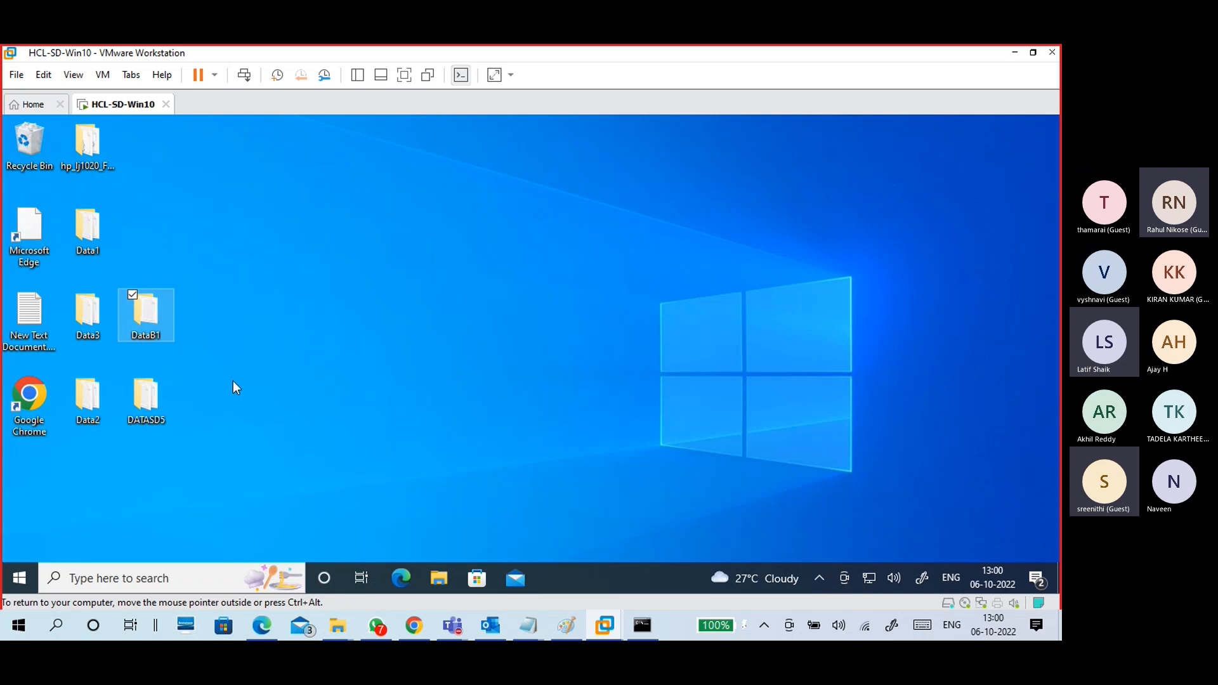
# Step: Add a new folder on the VM desktop and name it DataB2
pyautogui.rightClick(300, 284)
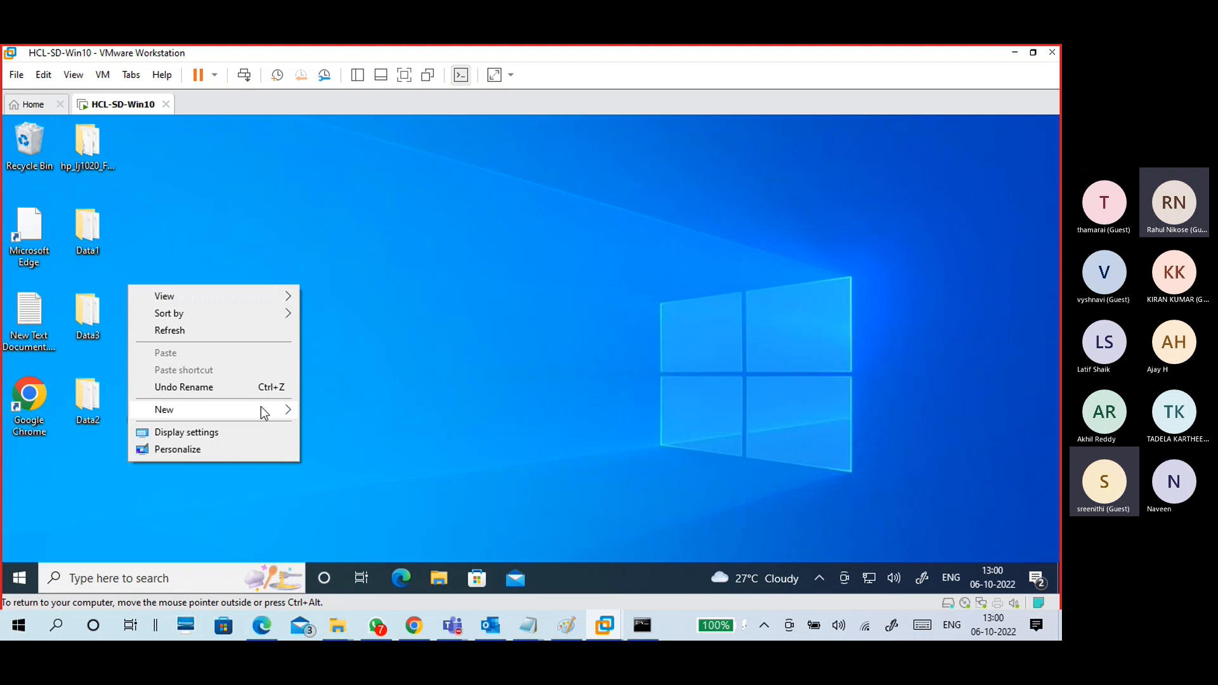
pyautogui.moveTo(260, 407)
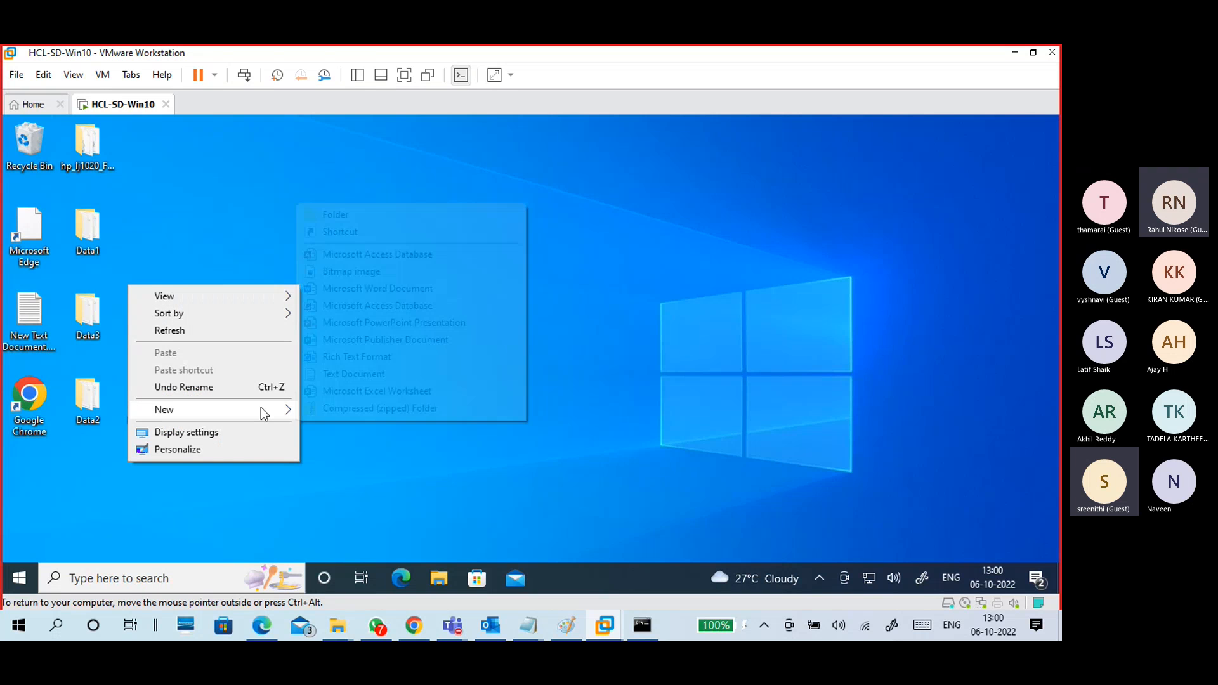
pyautogui.click(364, 214)
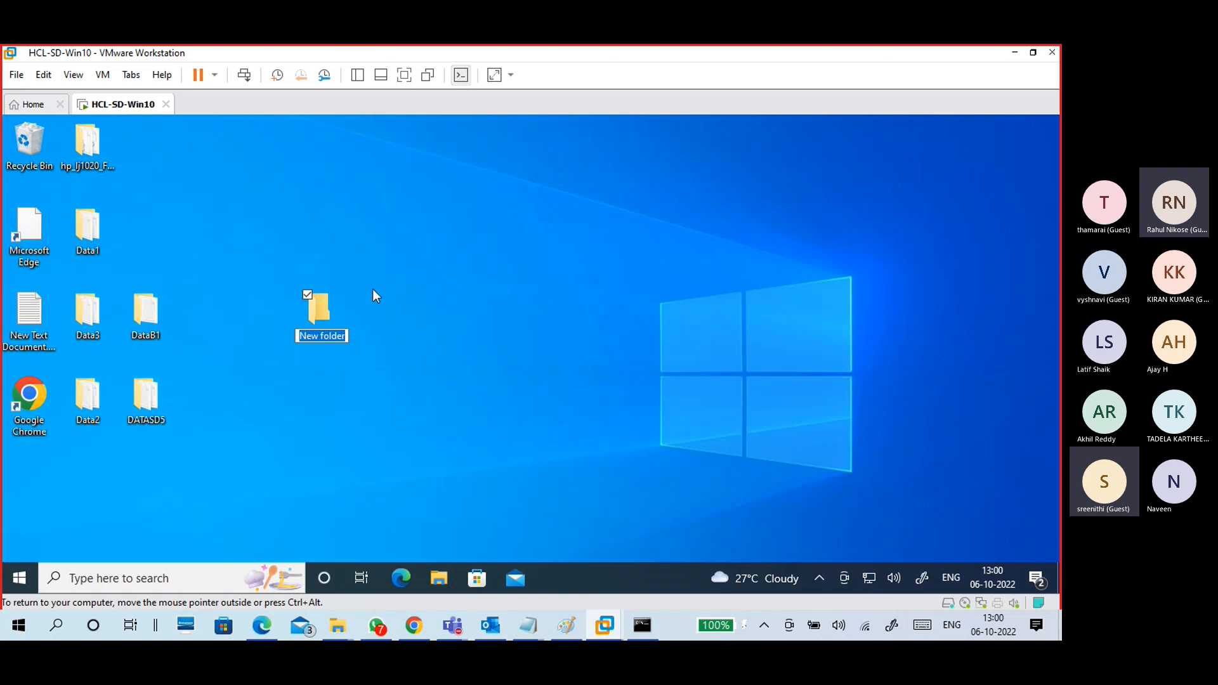
pyautogui.write('Data')
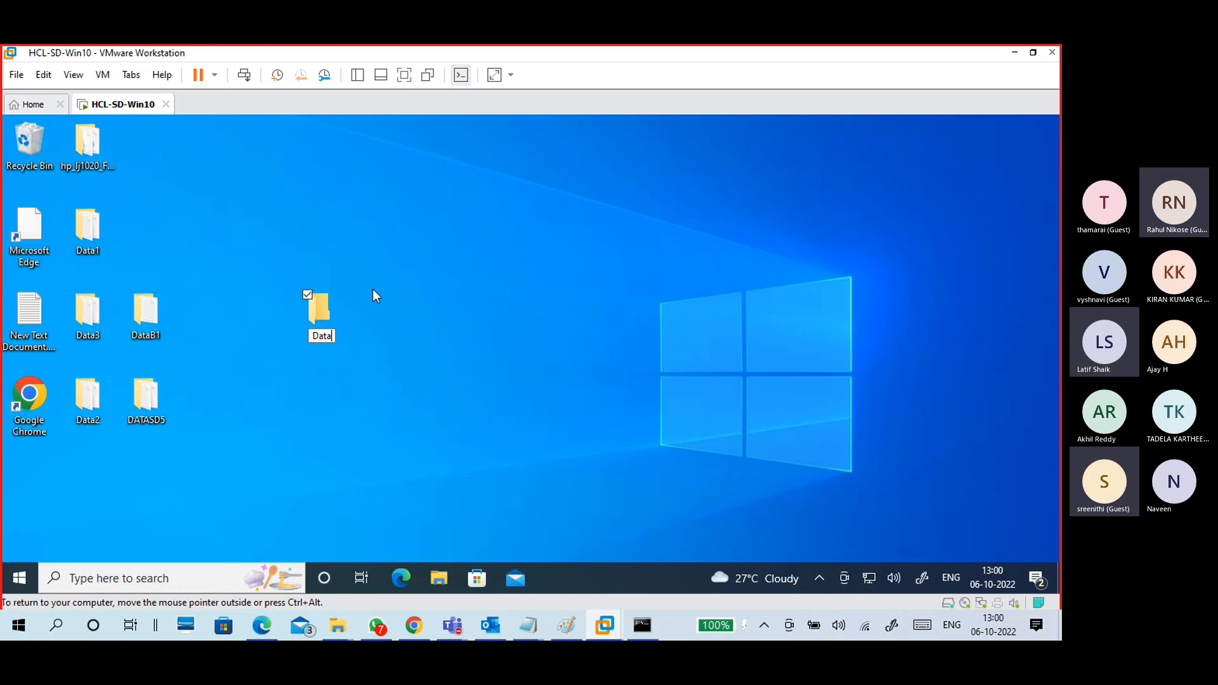
pyautogui.write('B2')
pyautogui.press('Return')
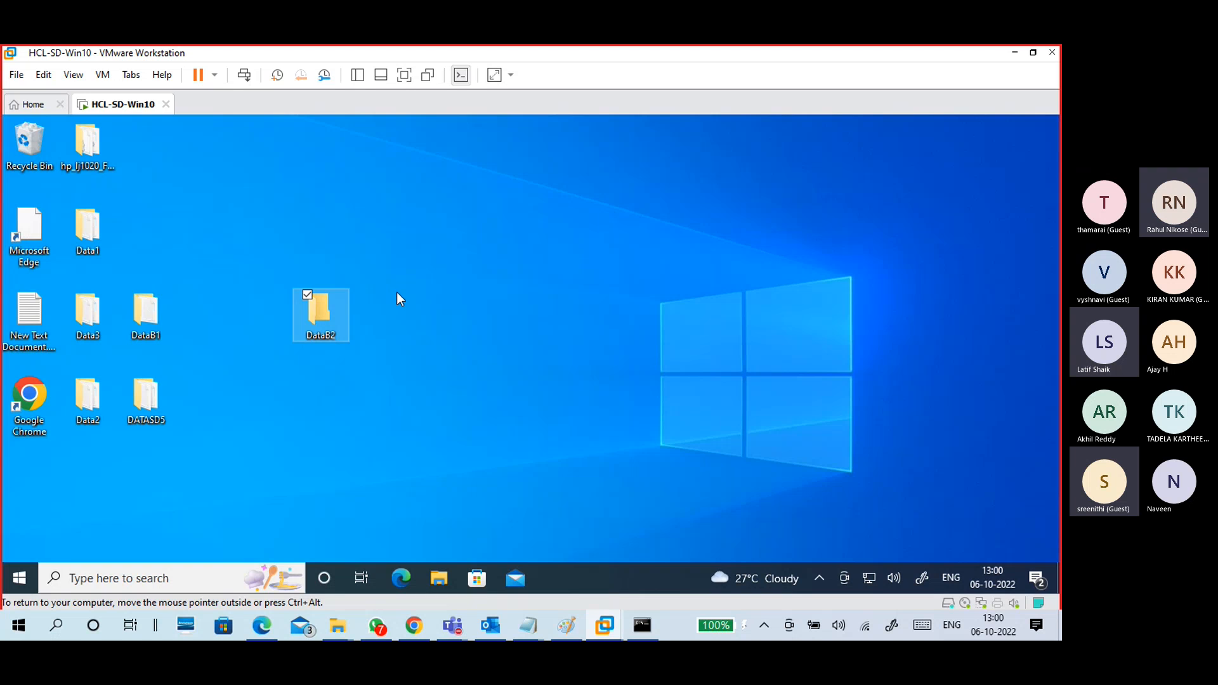
pyautogui.click(397, 292)
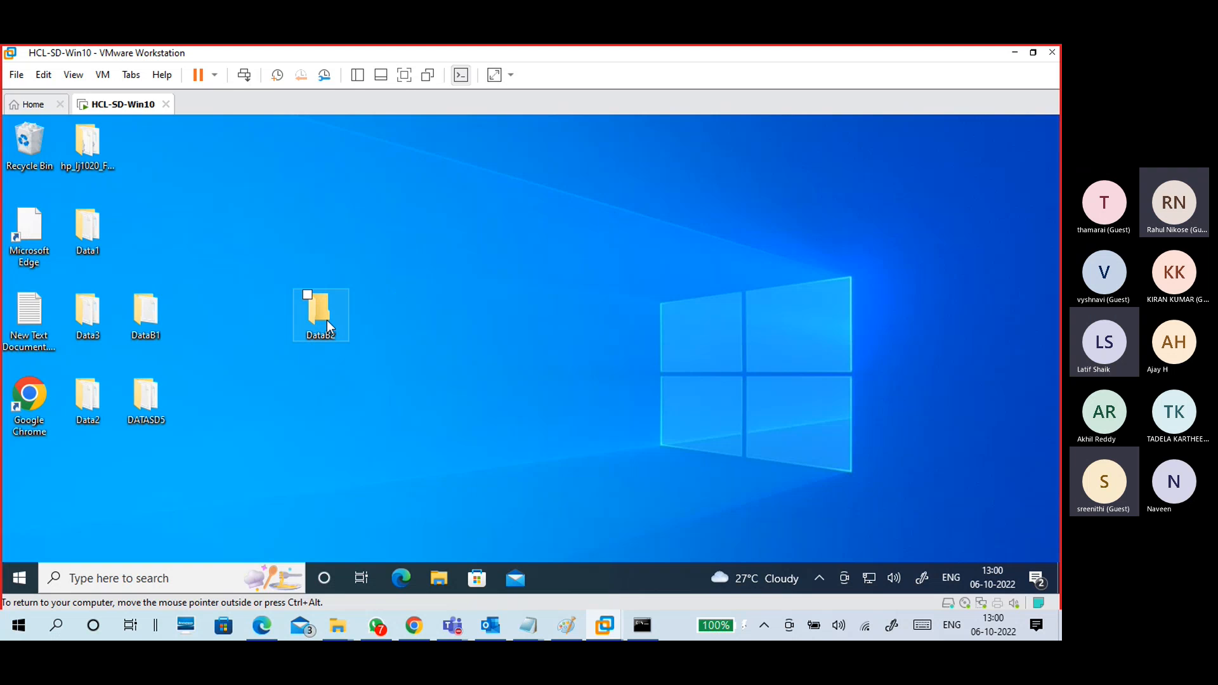
# Step: Open DataB2 and create a new text document named fb2.txt
pyautogui.doubleClick(327, 324)
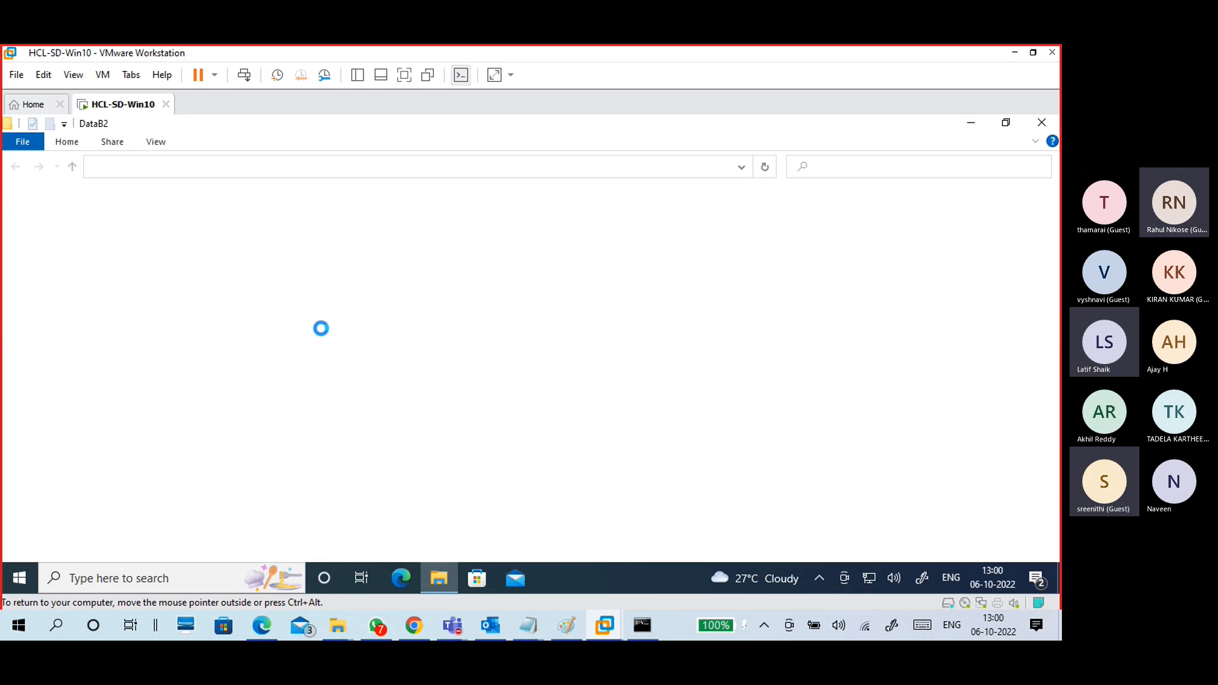
pyautogui.rightClick(303, 274)
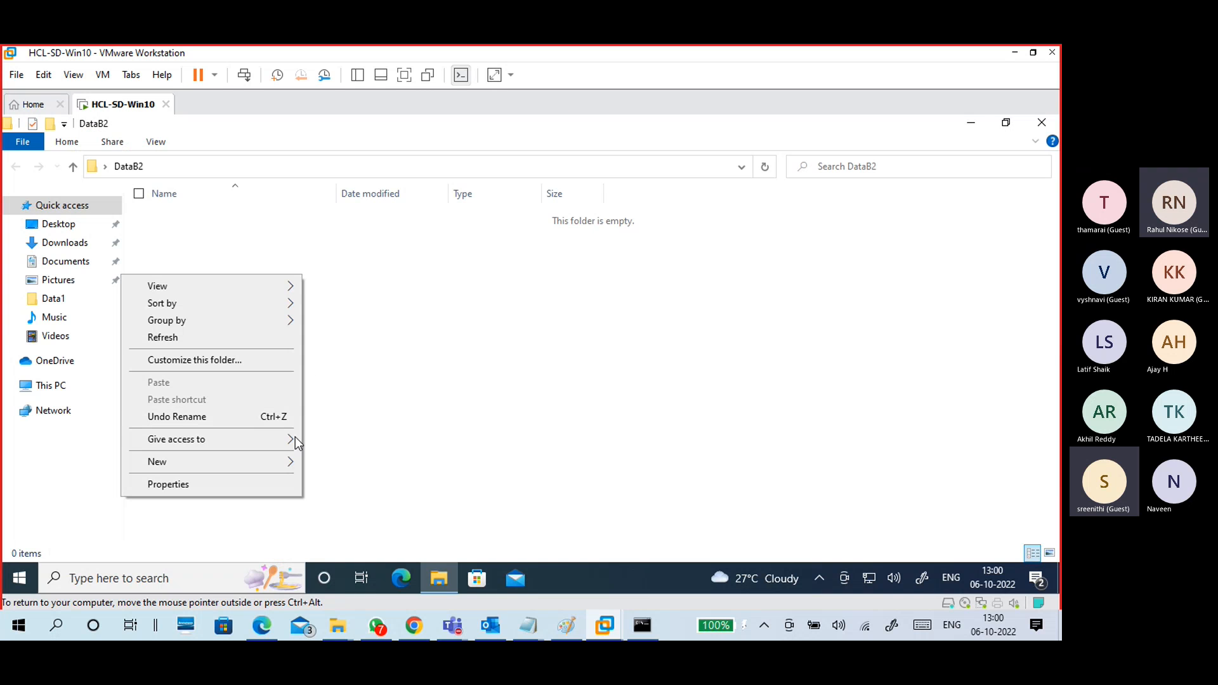
pyautogui.moveTo(277, 463)
pyautogui.click(346, 421)
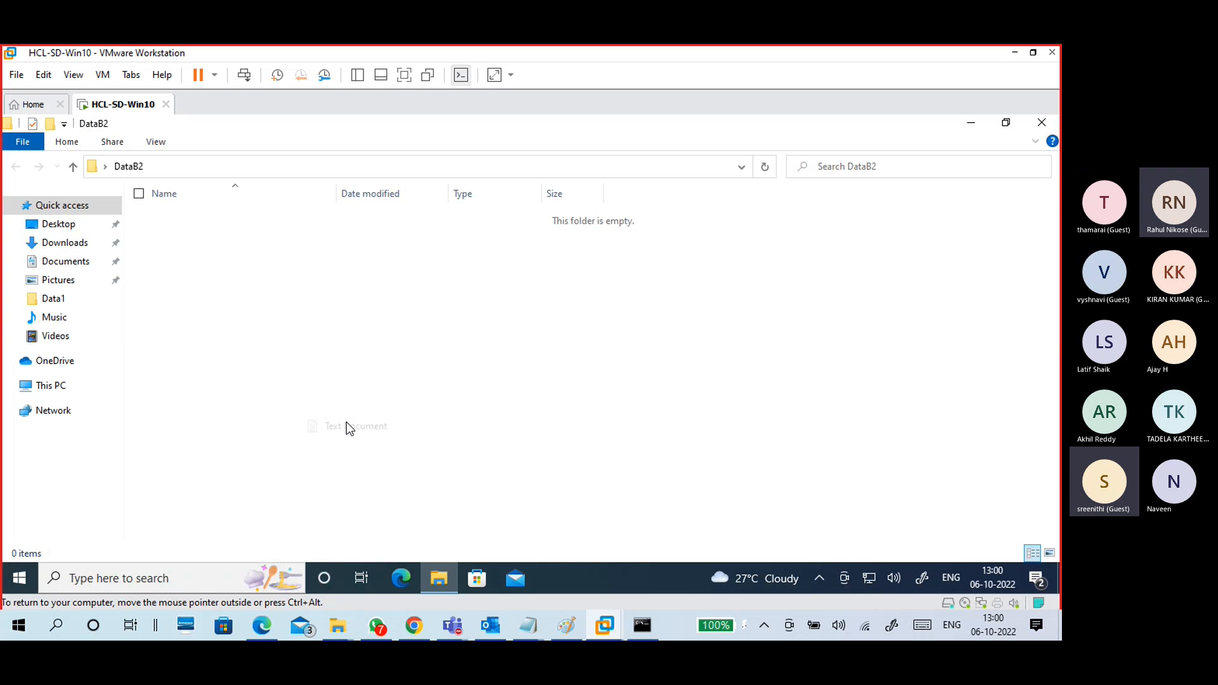
pyautogui.write('fb2')
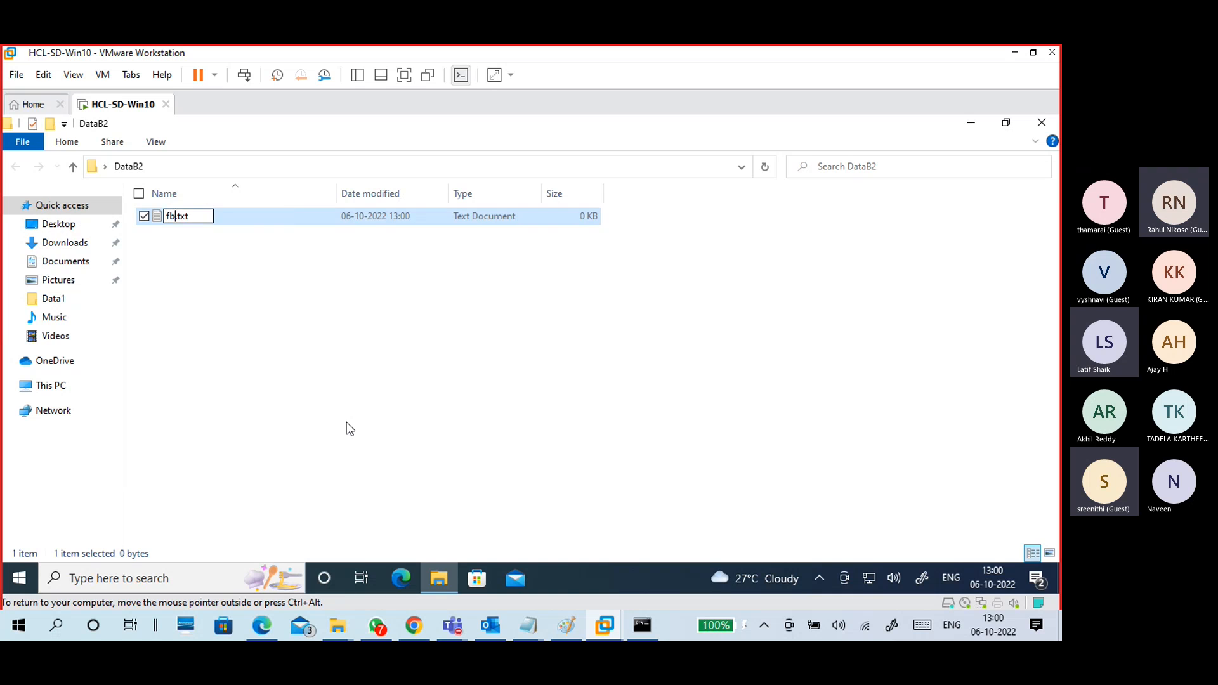
pyautogui.click(335, 348)
# Step: Write 'this is fb2 file in data b2' in fb2.txt, save it, and close the folder
pyautogui.doubleClick(240, 219)
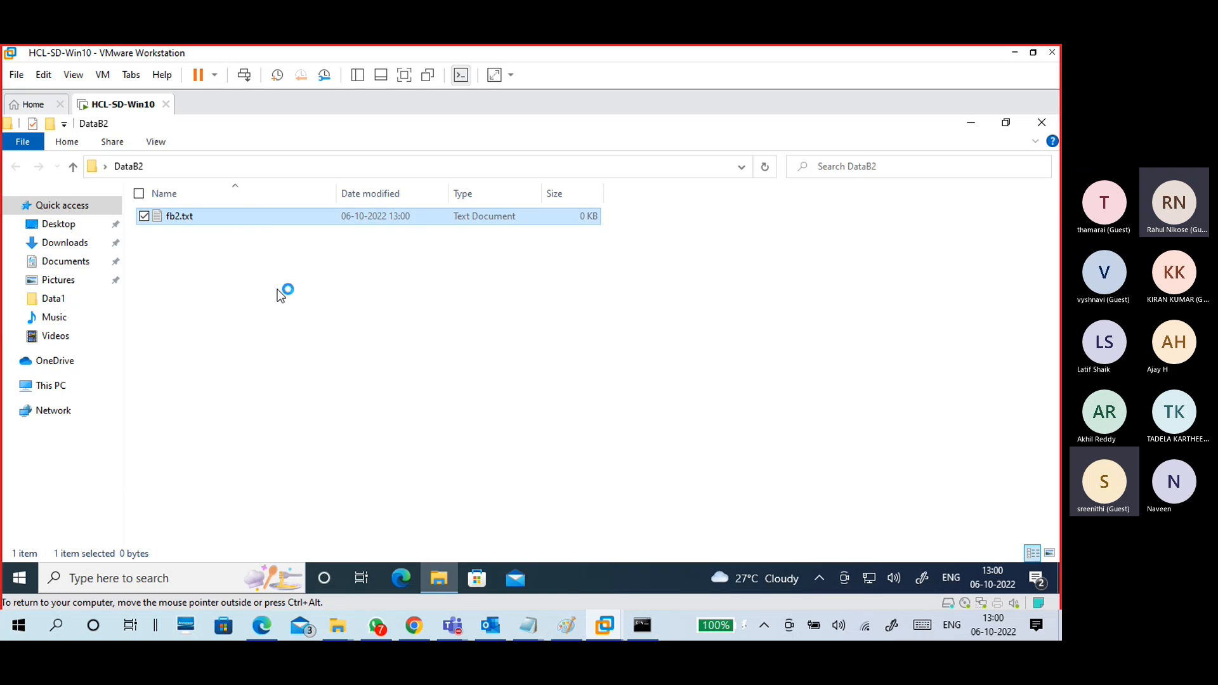
pyautogui.write('thi')
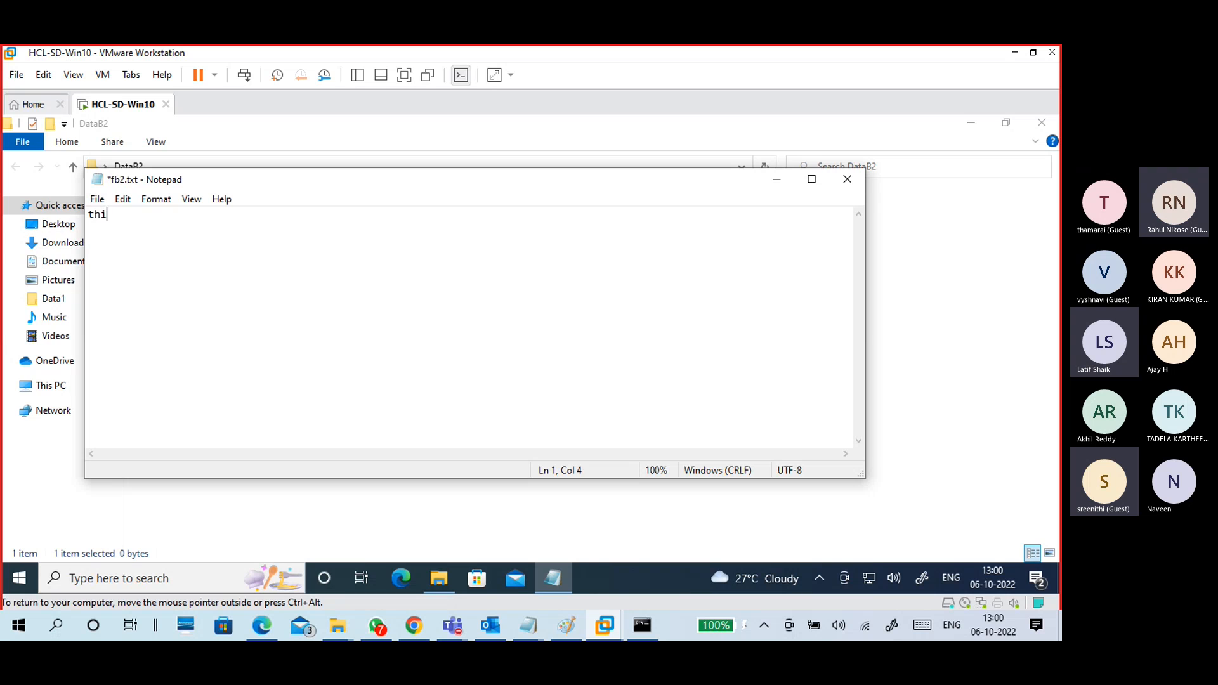
pyautogui.write('s is fb2 file in data b2')
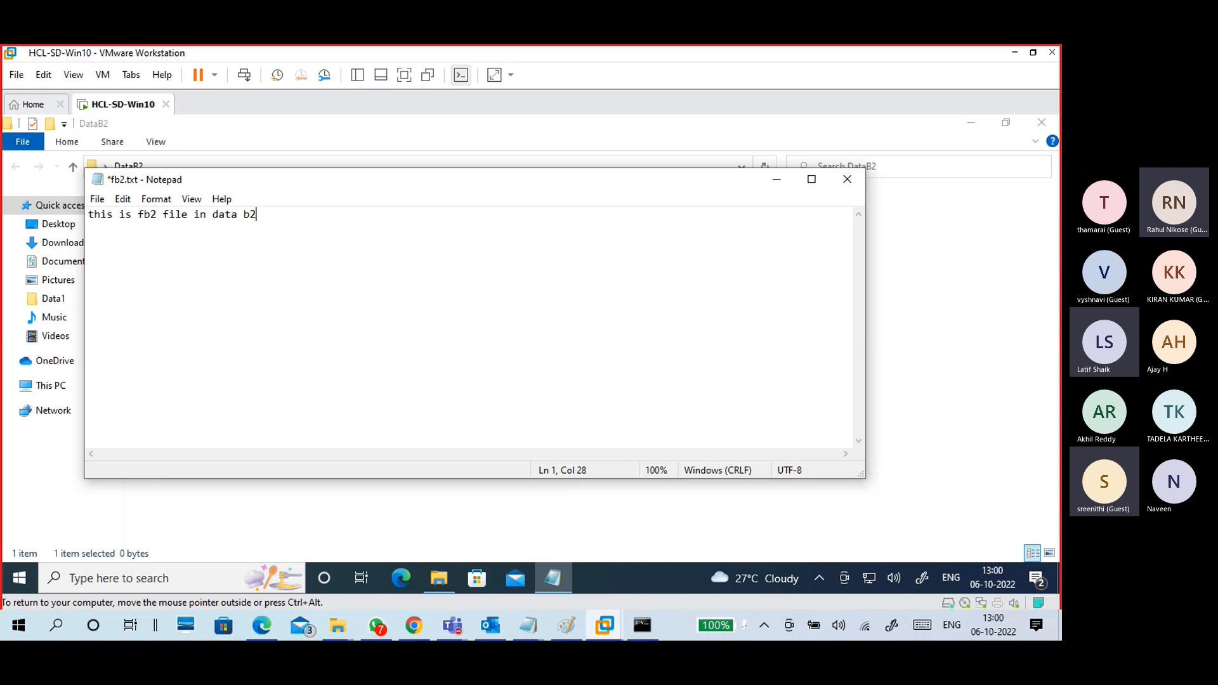
pyautogui.click(847, 179)
pyautogui.click(486, 354)
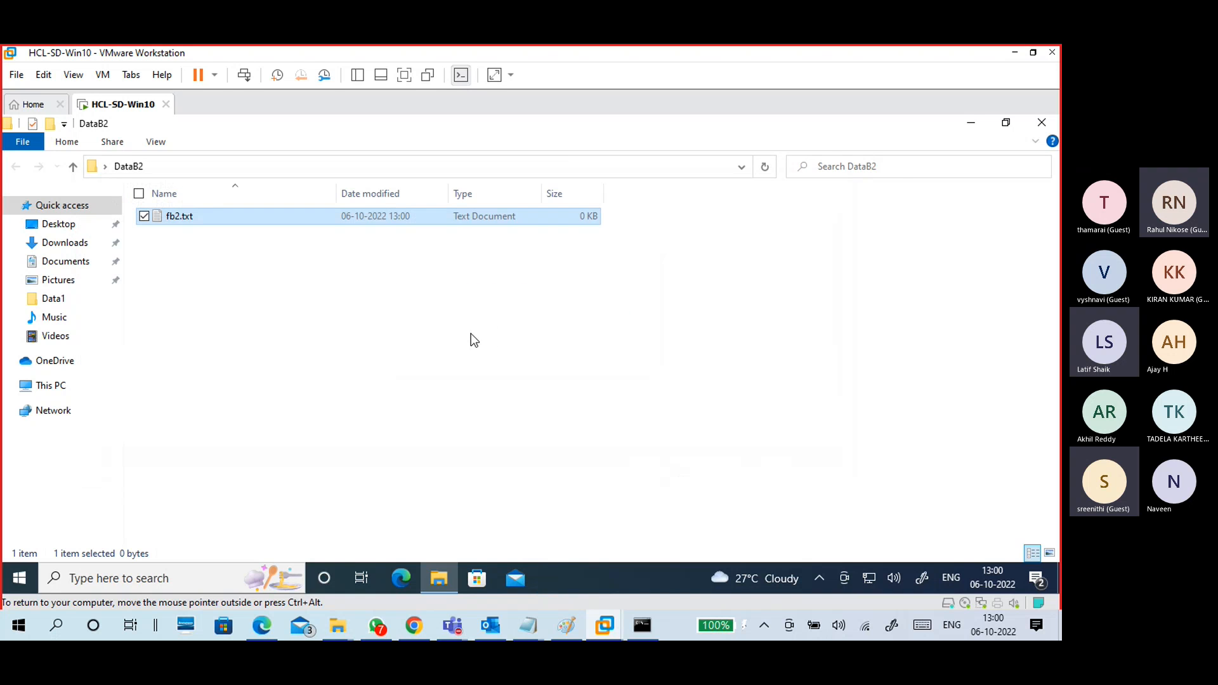
pyautogui.click(229, 224)
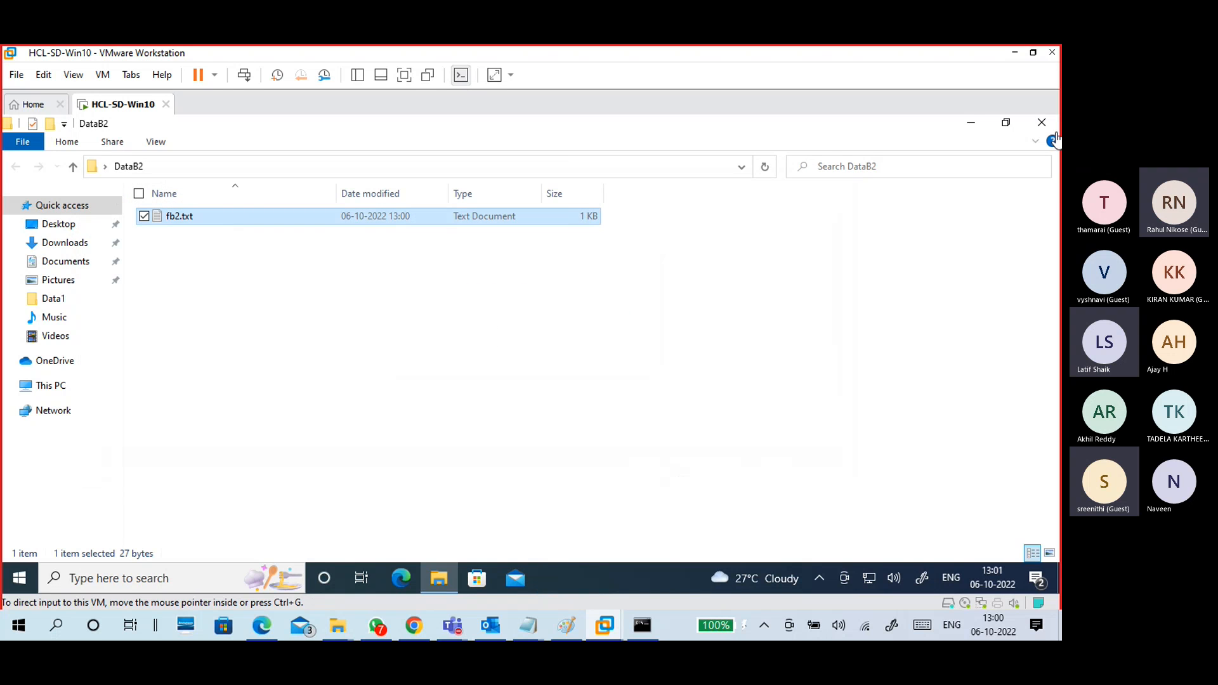
pyautogui.click(1041, 122)
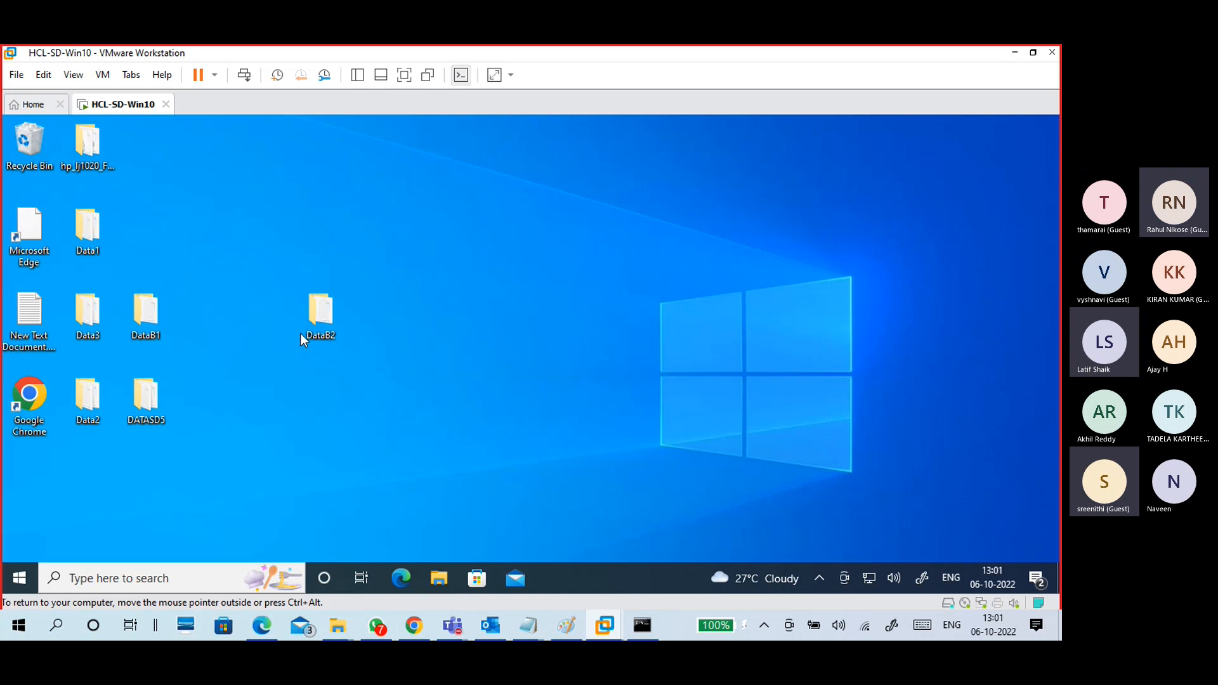
# Step: Move DataB2 beside Data1 on the desktop and open its Properties window
pyautogui.moveTo(315, 319); pyautogui.dragTo(150, 238)
pyautogui.click(200, 287)
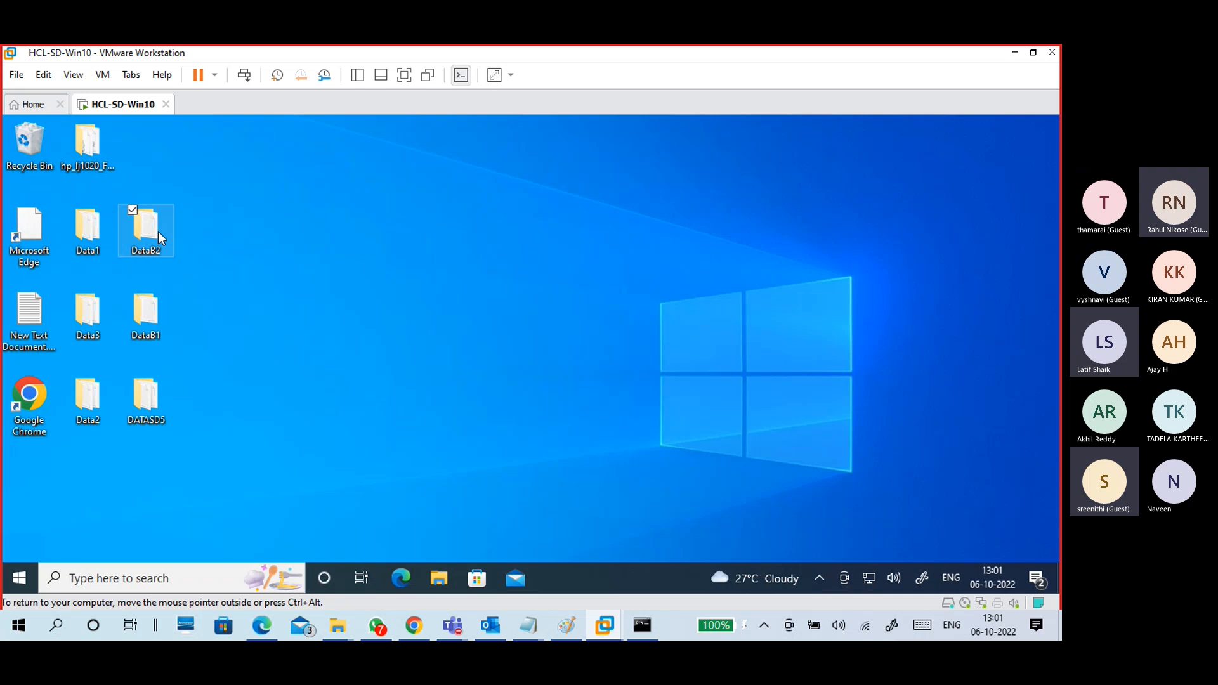
pyautogui.click(162, 401)
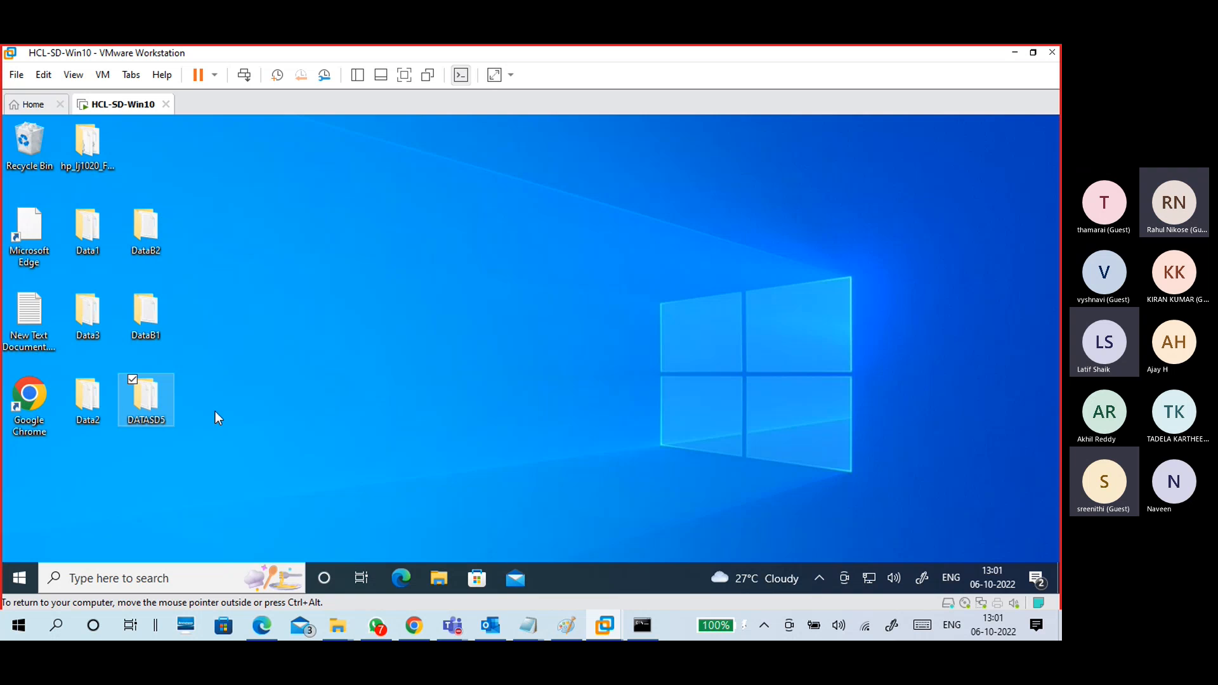
pyautogui.click(168, 323)
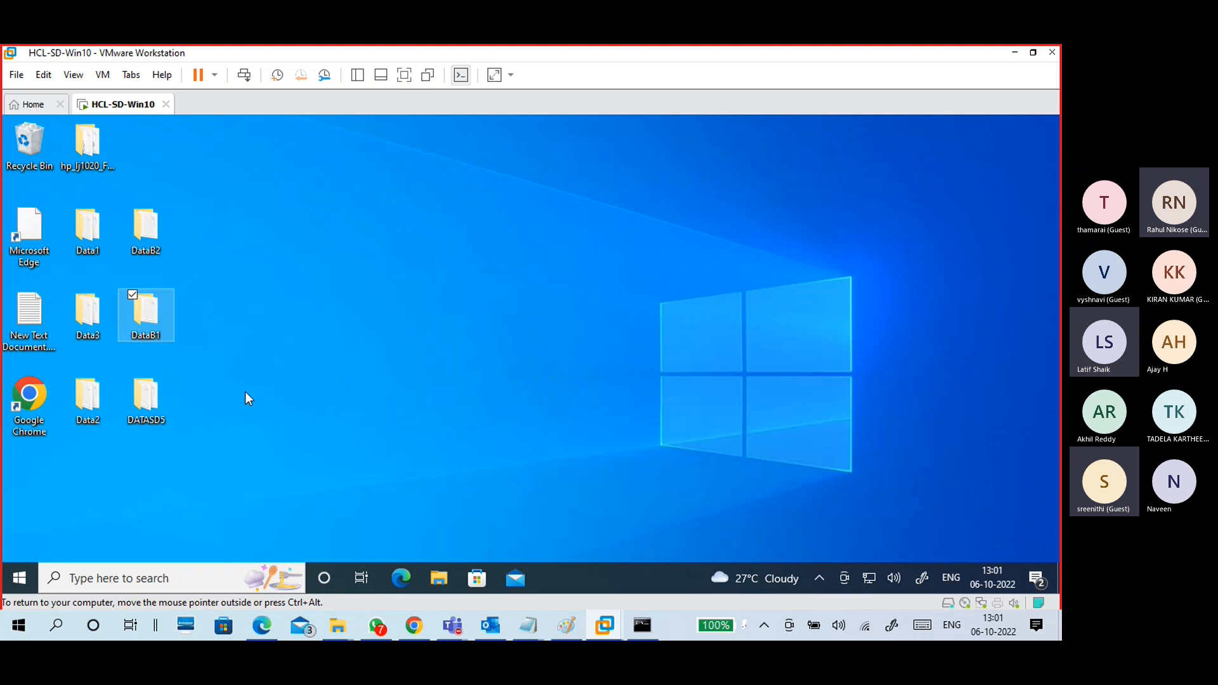
pyautogui.click(152, 226)
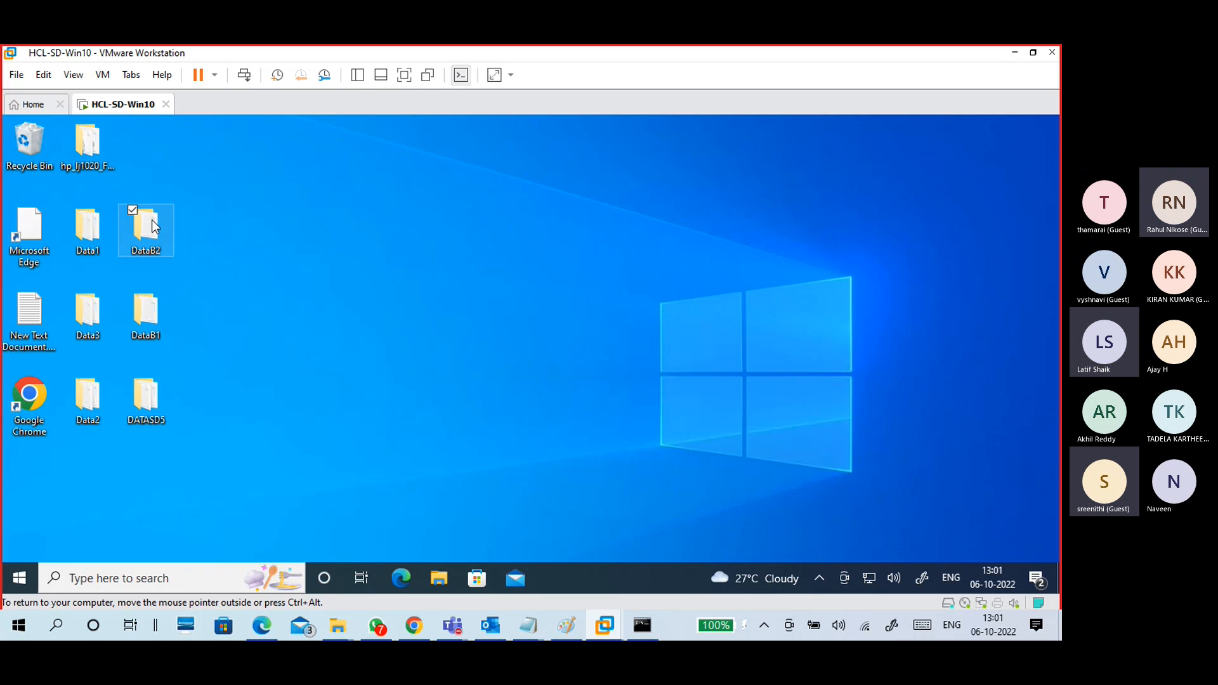
pyautogui.rightClick(151, 220)
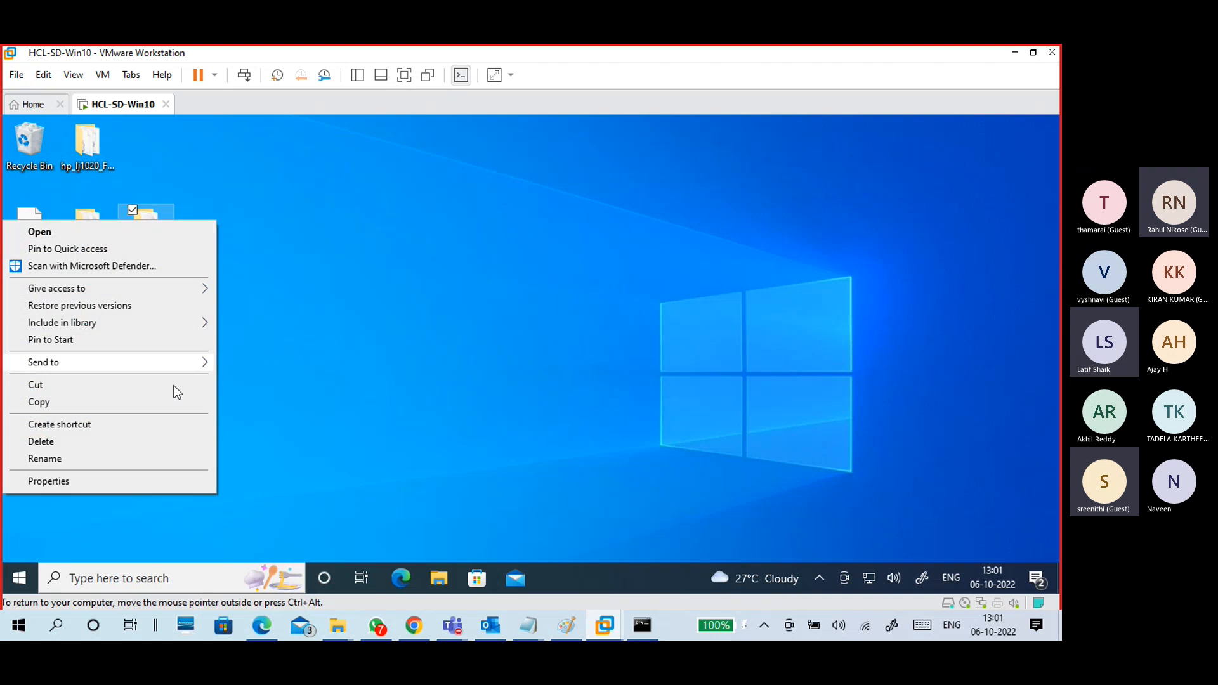
pyautogui.click(159, 482)
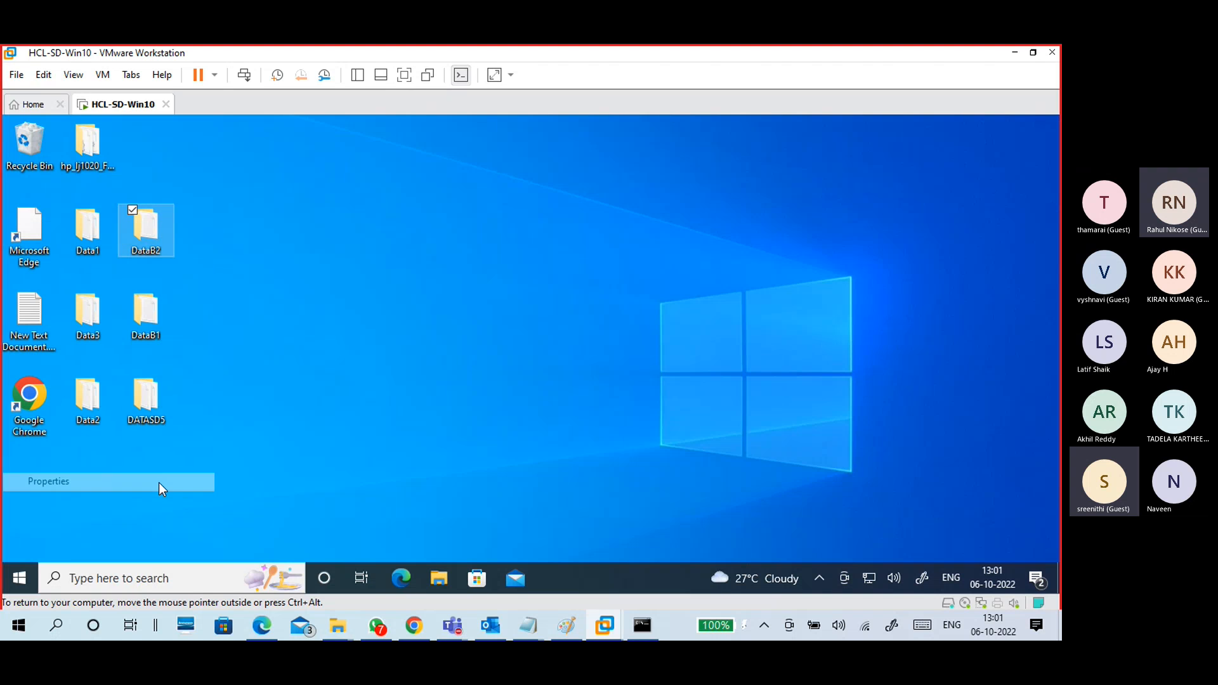
pyautogui.moveTo(276, 195); pyautogui.dragTo(277, 155)
# Step: Enable sharing for DataB2 and give Everyone Full Control in the share permissions
pyautogui.click(223, 182)
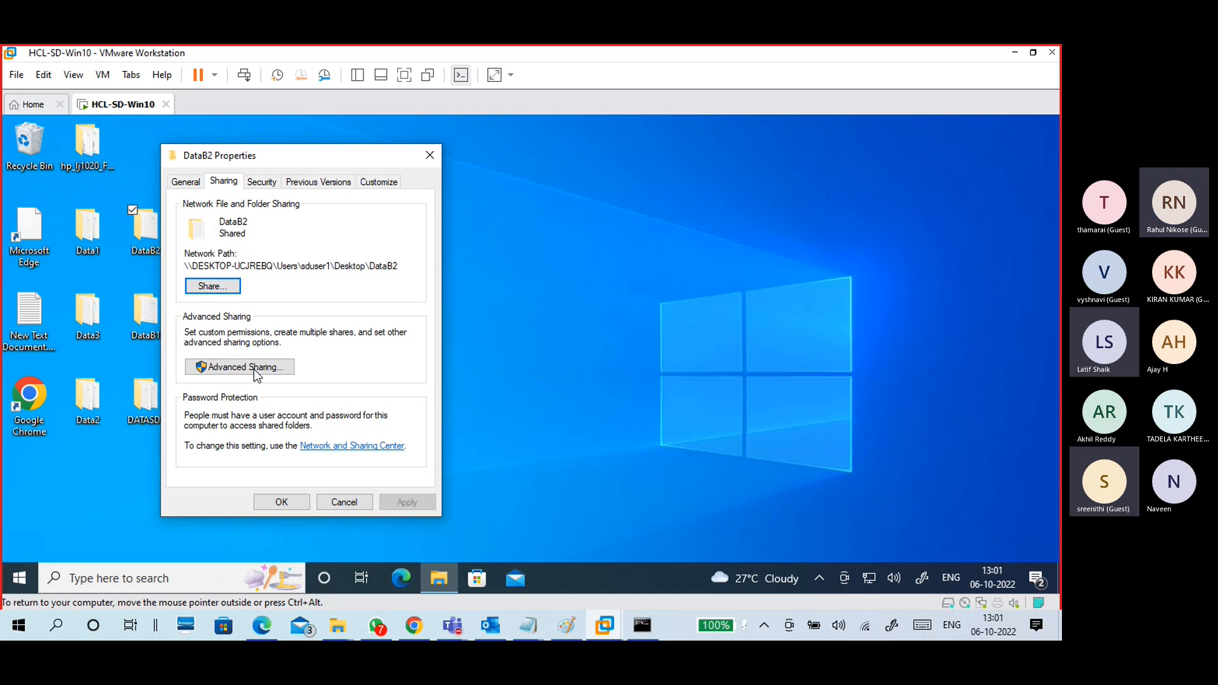
pyautogui.click(254, 373)
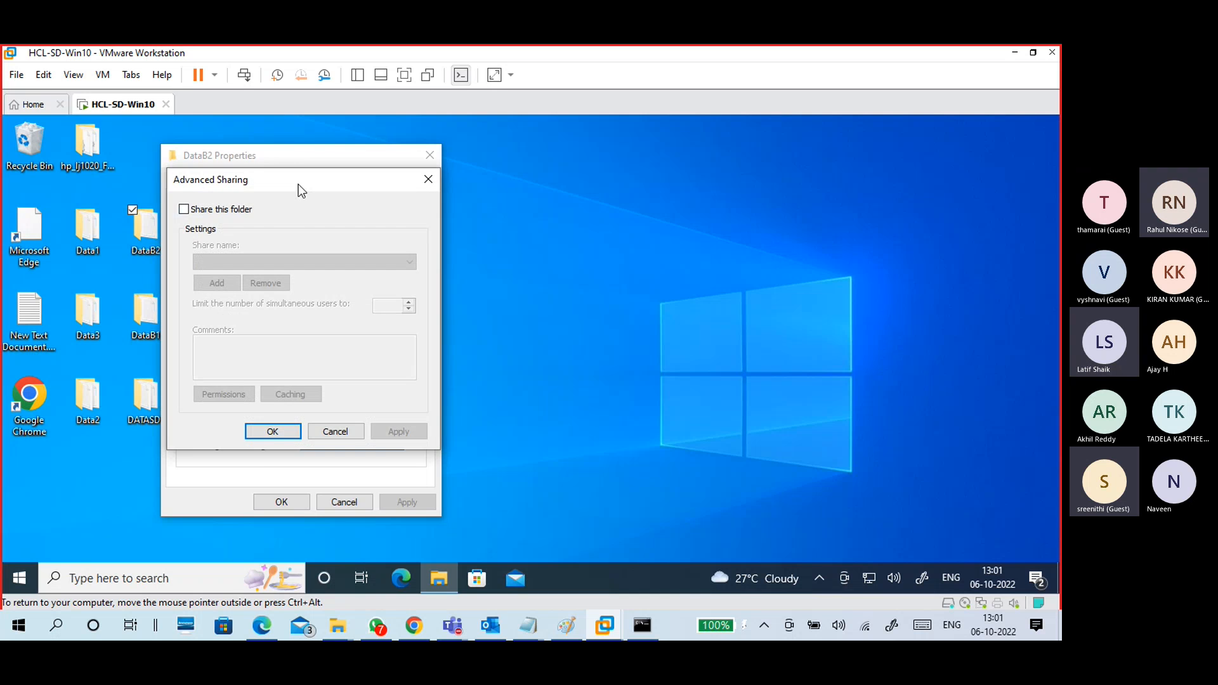
pyautogui.moveTo(304, 181); pyautogui.dragTo(459, 164)
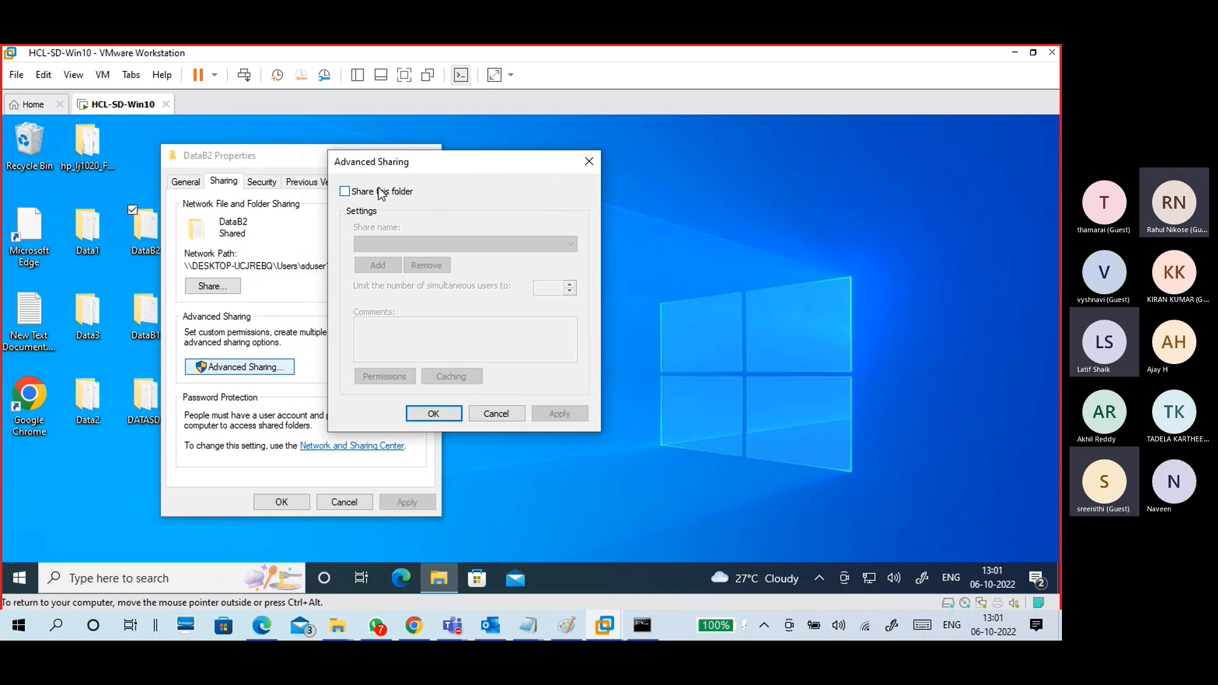
pyautogui.click(378, 192)
pyautogui.click(379, 377)
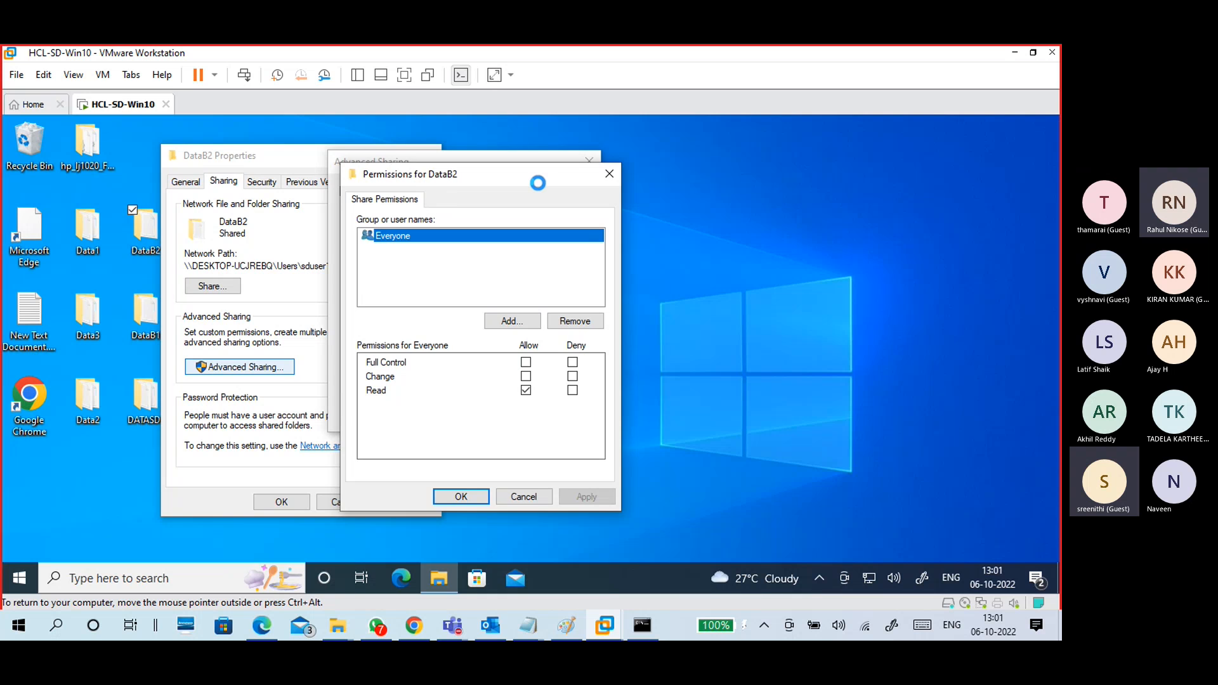
pyautogui.moveTo(533, 180); pyautogui.dragTo(567, 153)
pyautogui.click(561, 336)
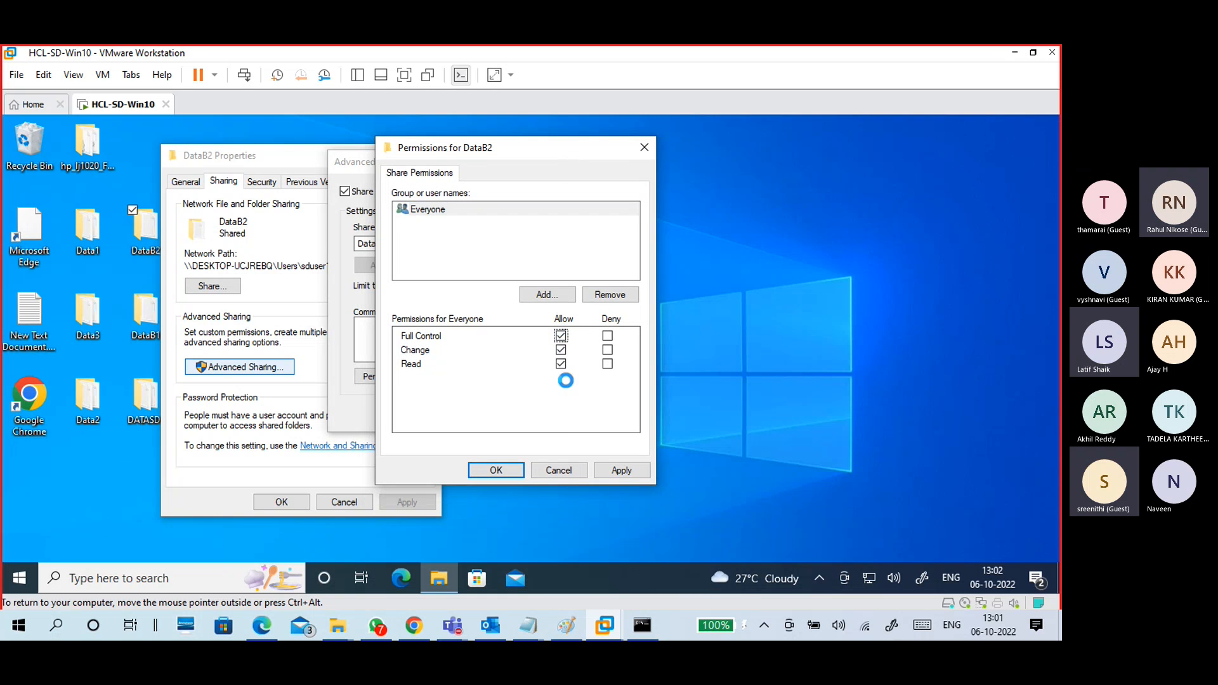
pyautogui.click(622, 470)
pyautogui.click(508, 471)
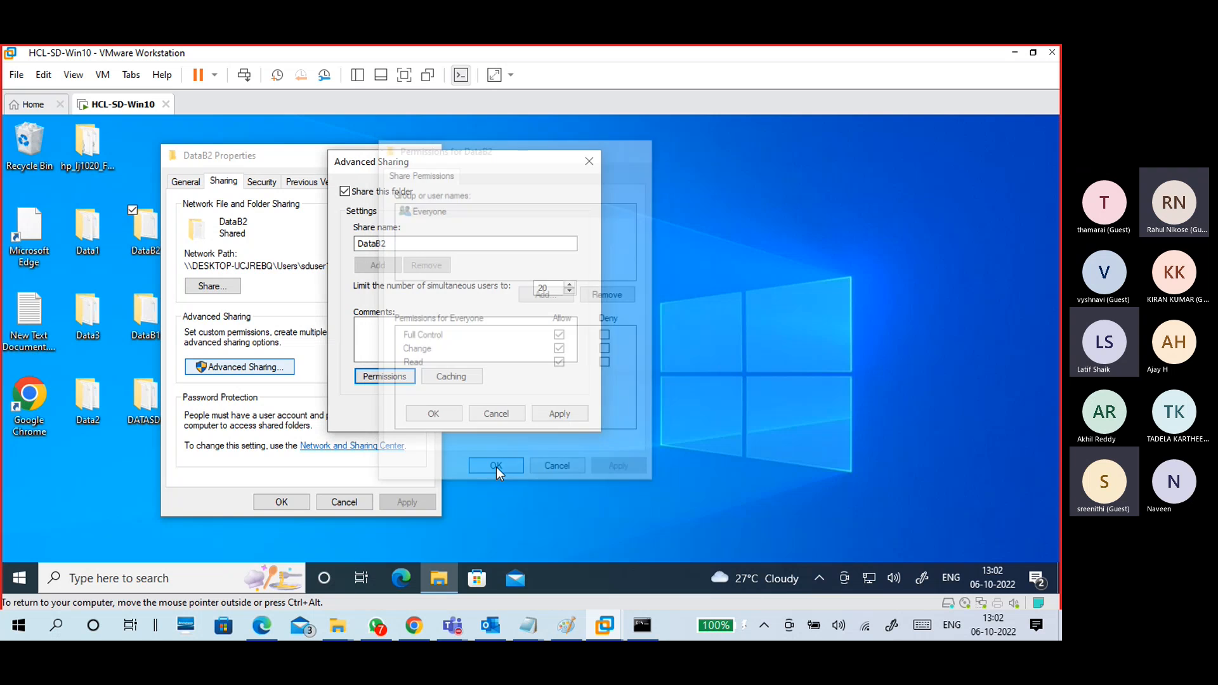
# Step: Rename the share from DataB2 to the hidden name ShareB2$ and apply it
pyautogui.click(381, 245)
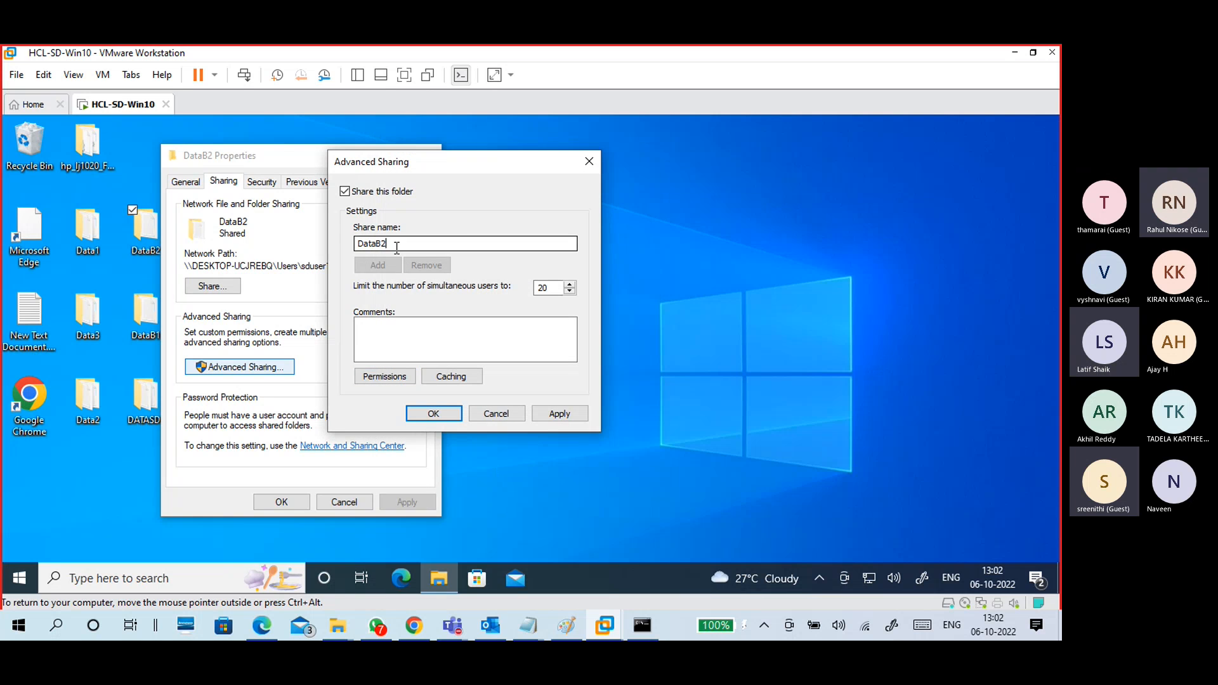
pyautogui.moveTo(374, 244); pyautogui.dragTo(358, 243)
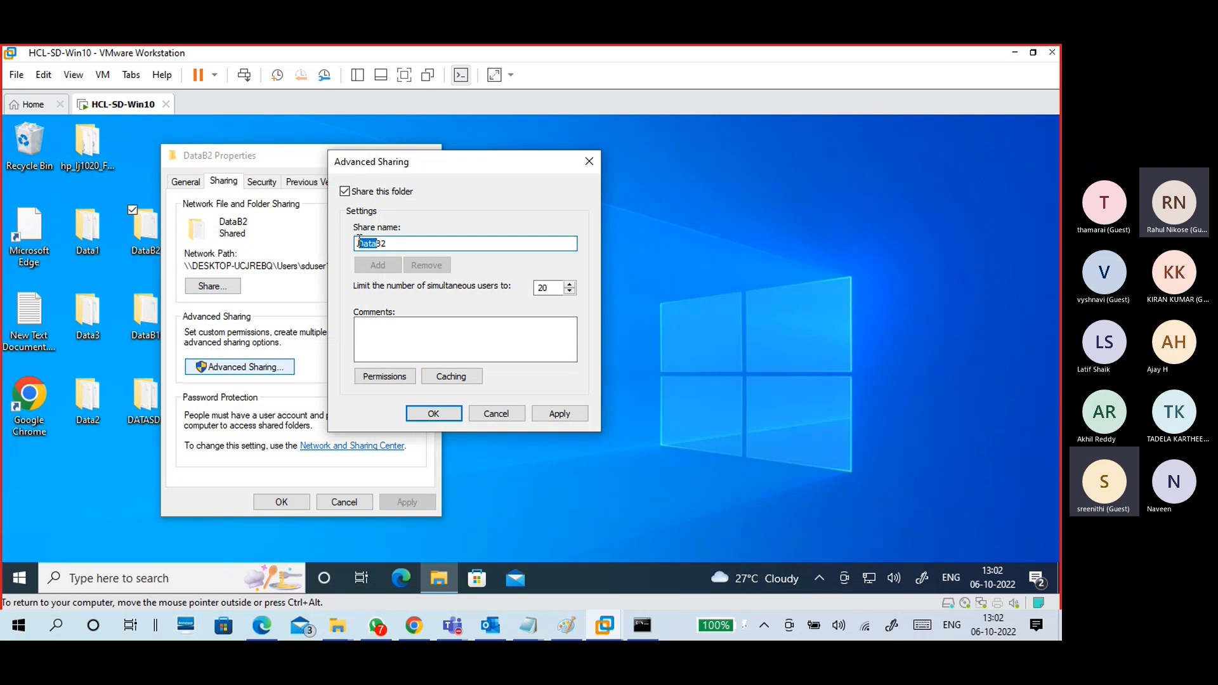
pyautogui.press('BackSpace')
pyautogui.write('Share')
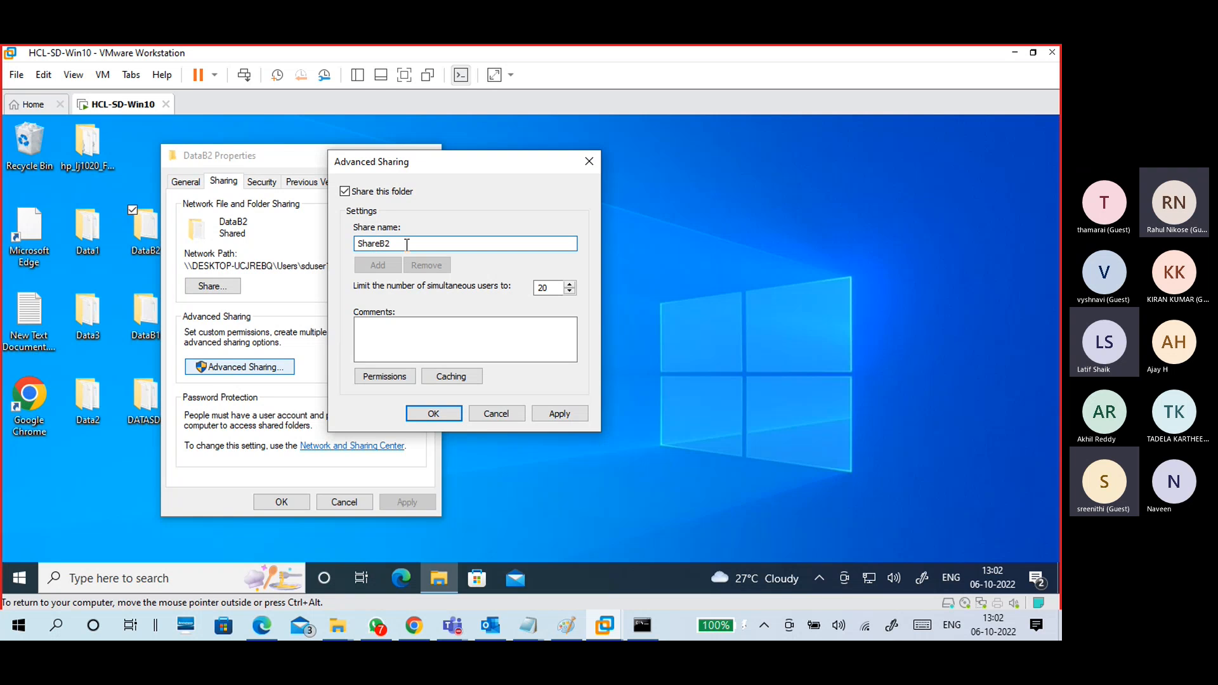
pyautogui.write('$')
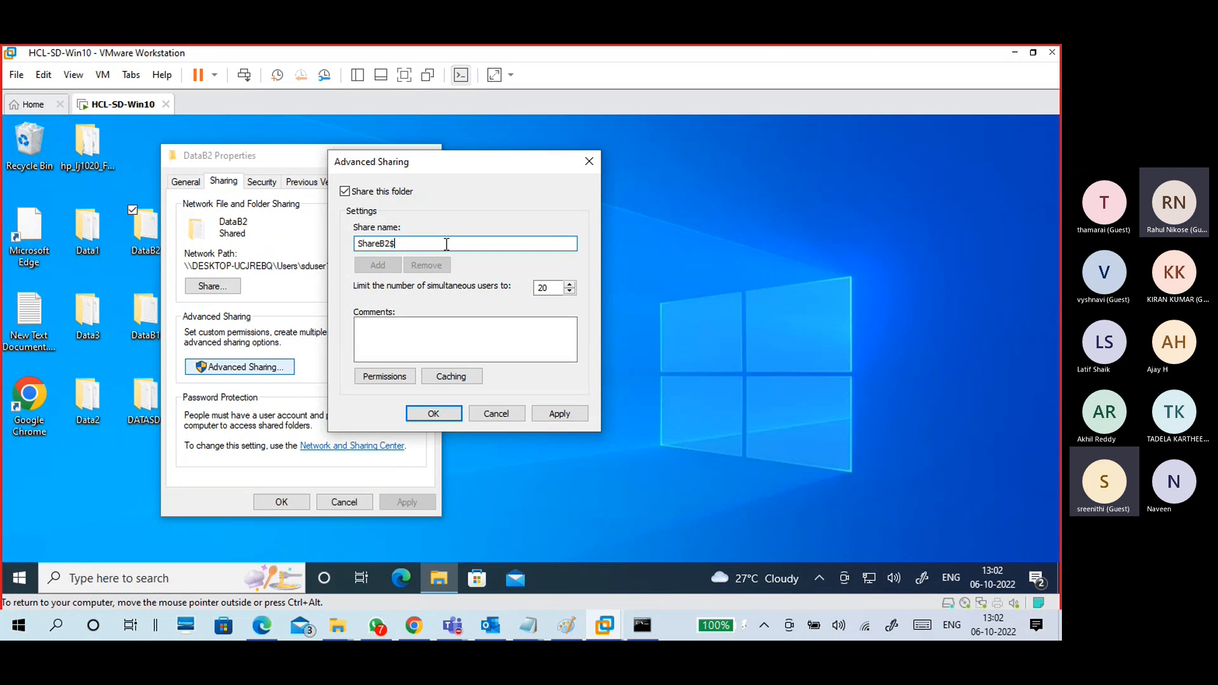
pyautogui.click(563, 413)
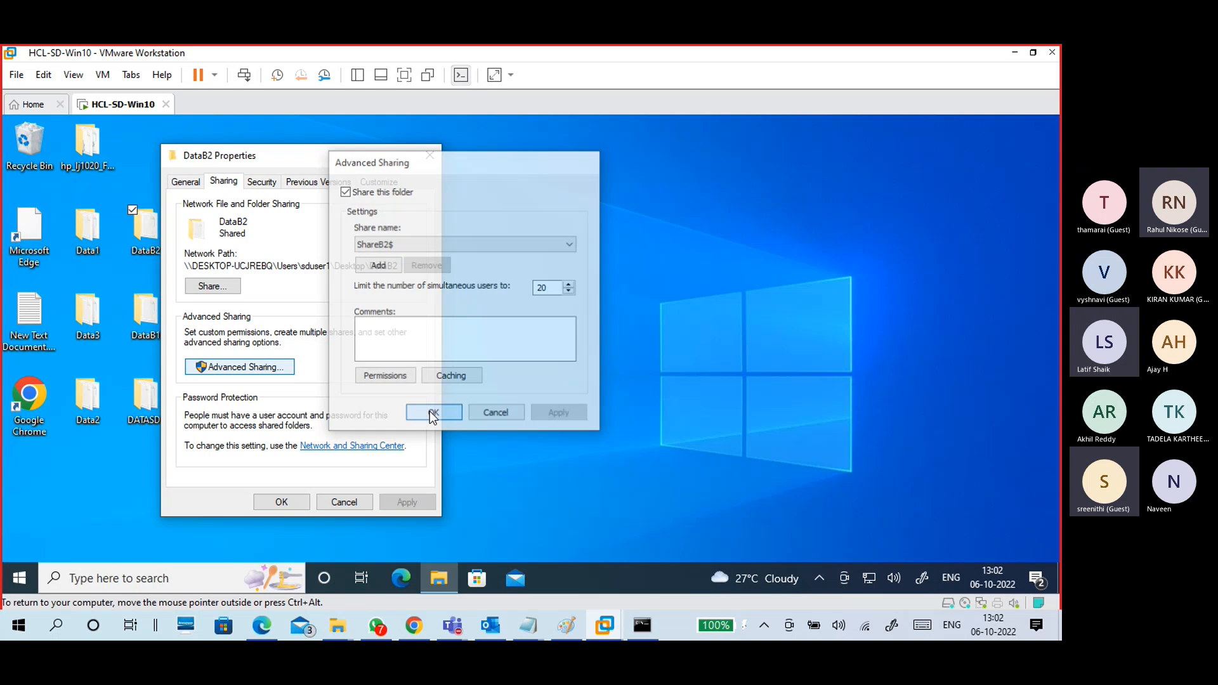
pyautogui.click(431, 416)
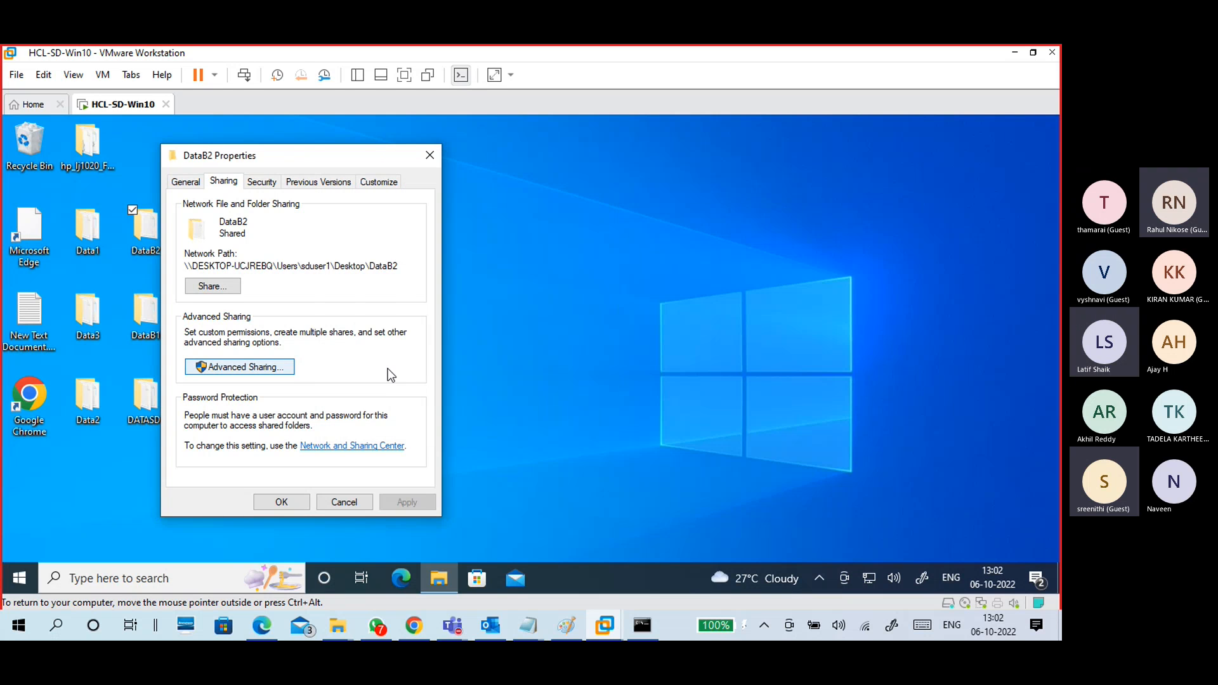
# Step: Inspect DataB2's network path, now ending in \ShareB2$
pyautogui.doubleClick(290, 266)
pyautogui.click(326, 267)
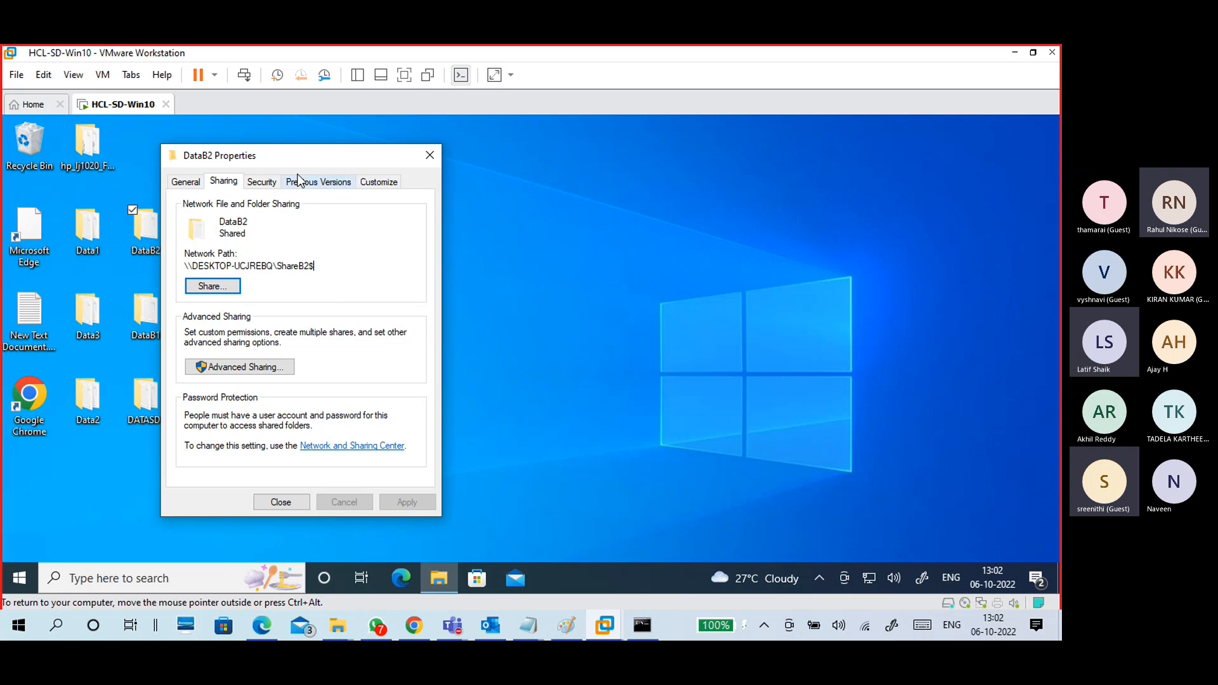
pyautogui.moveTo(295, 152); pyautogui.dragTo(330, 150)
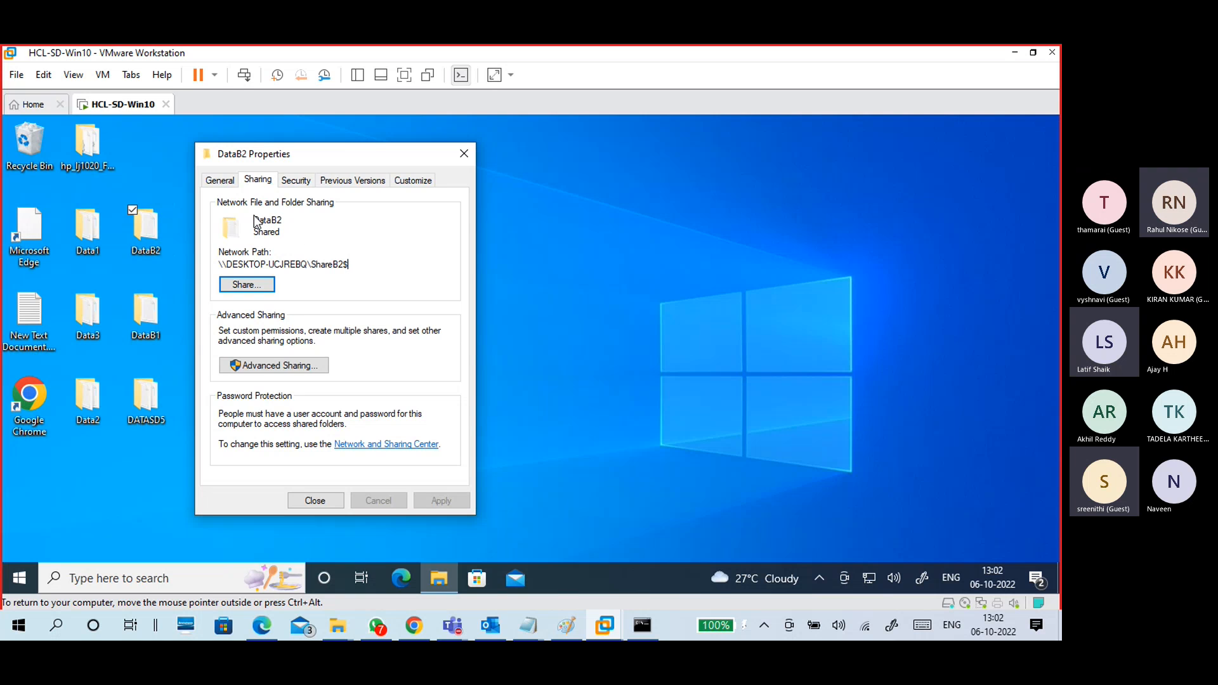
pyautogui.moveTo(349, 266); pyautogui.dragTo(309, 266)
pyautogui.click(352, 267)
# Step: Add Everyone to DataB2's security permissions with Full control and apply
pyautogui.click(307, 183)
pyautogui.click(409, 311)
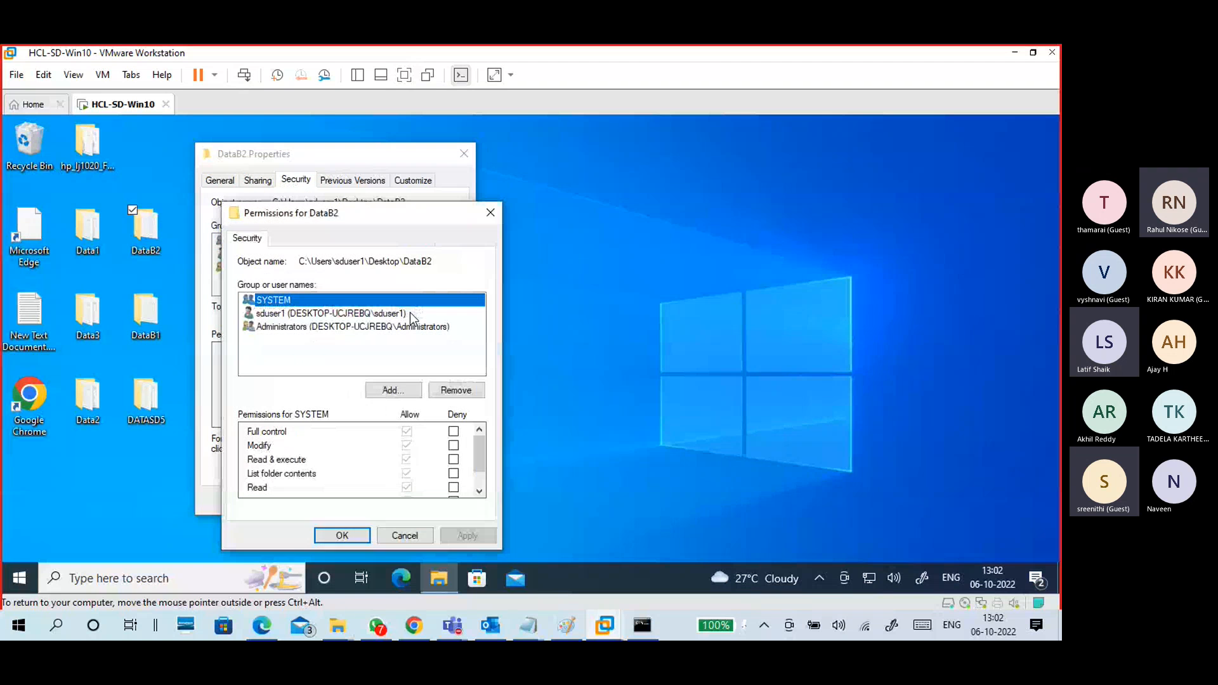
pyautogui.click(411, 401)
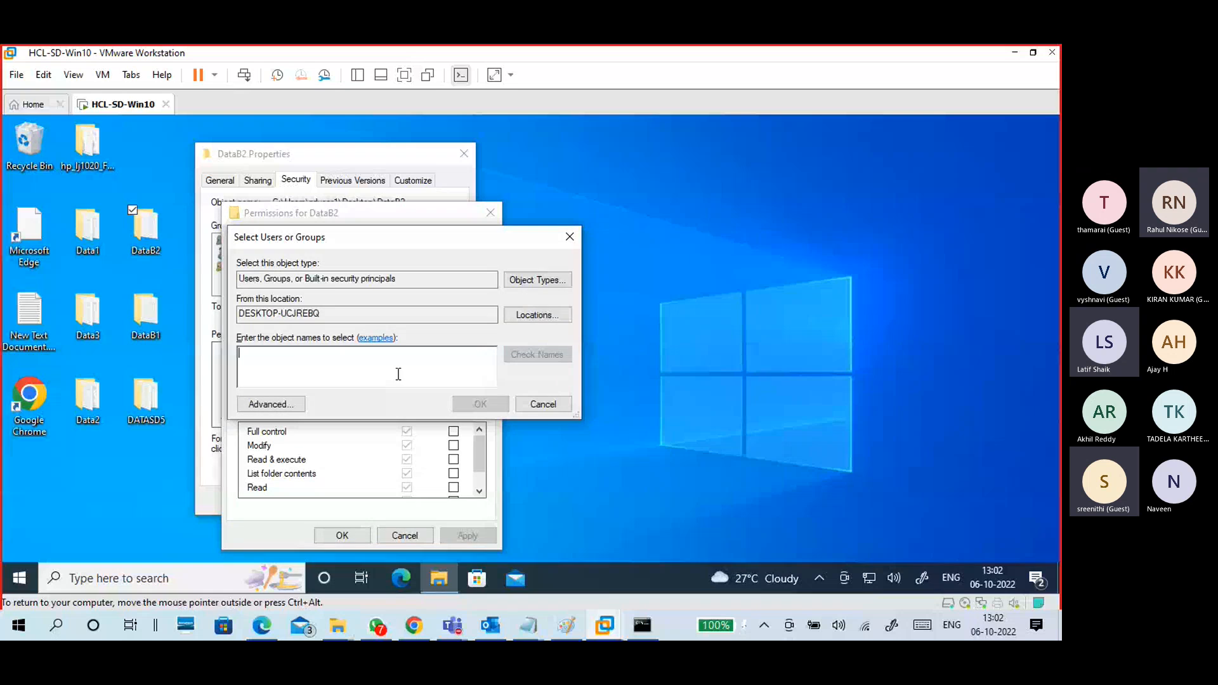
pyautogui.write('every')
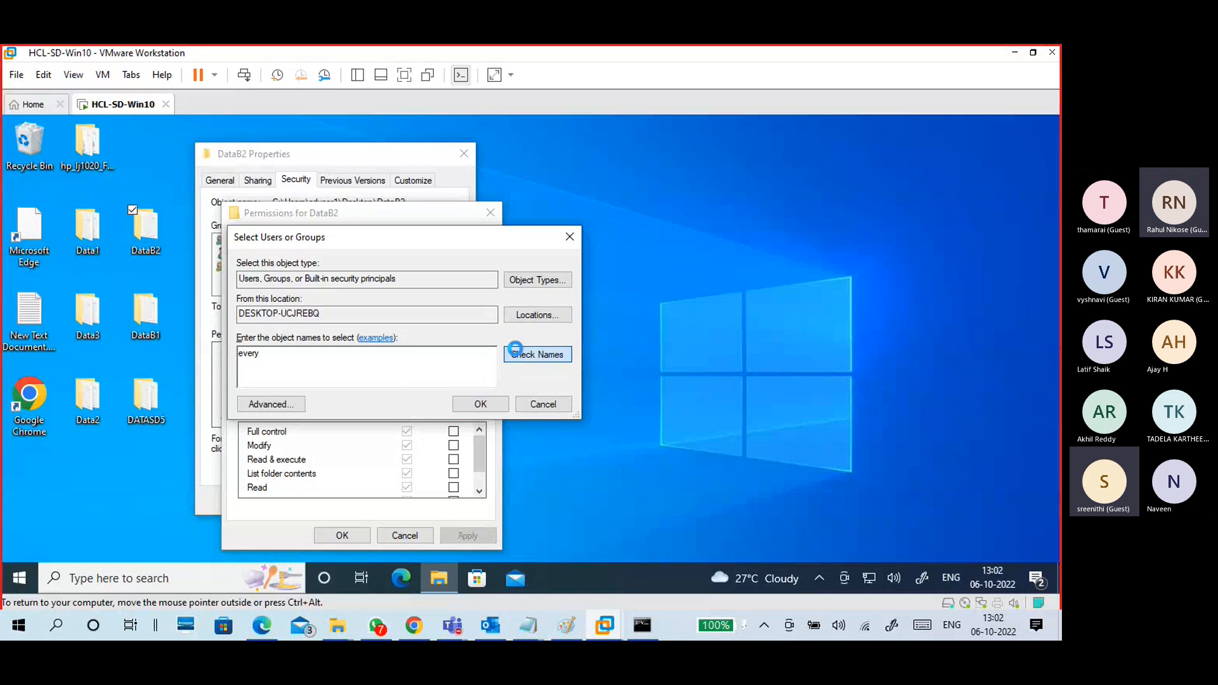
pyautogui.click(521, 354)
pyautogui.click(469, 404)
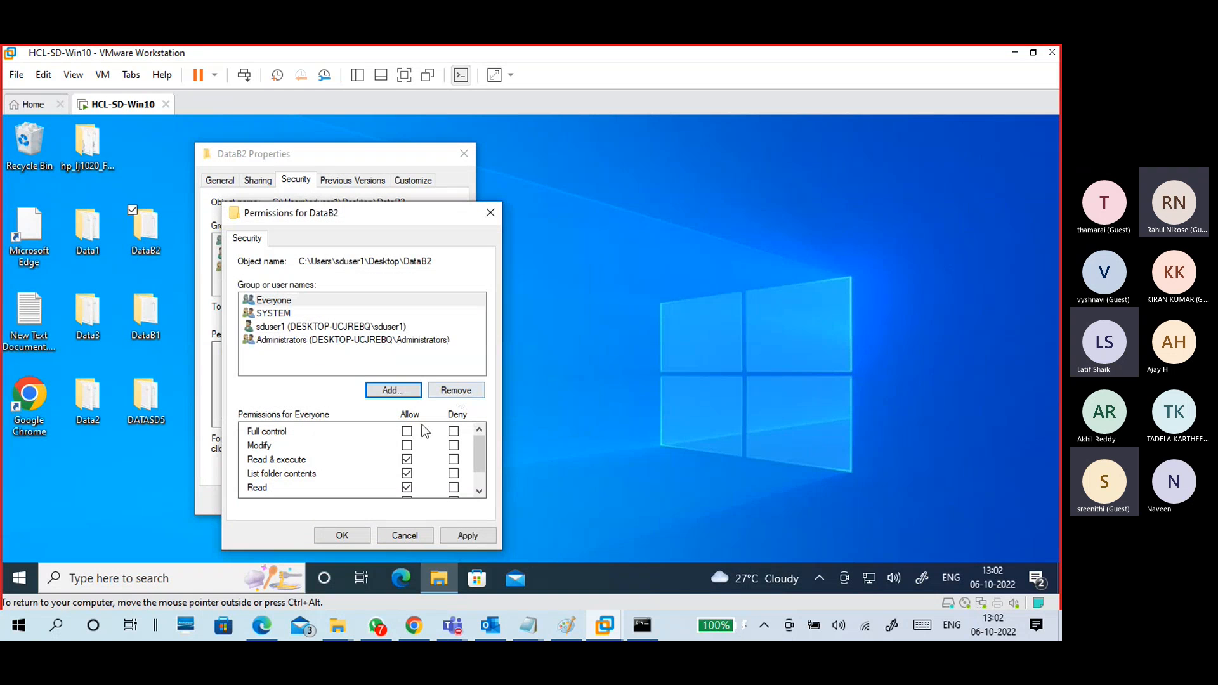
pyautogui.click(406, 431)
pyautogui.click(342, 535)
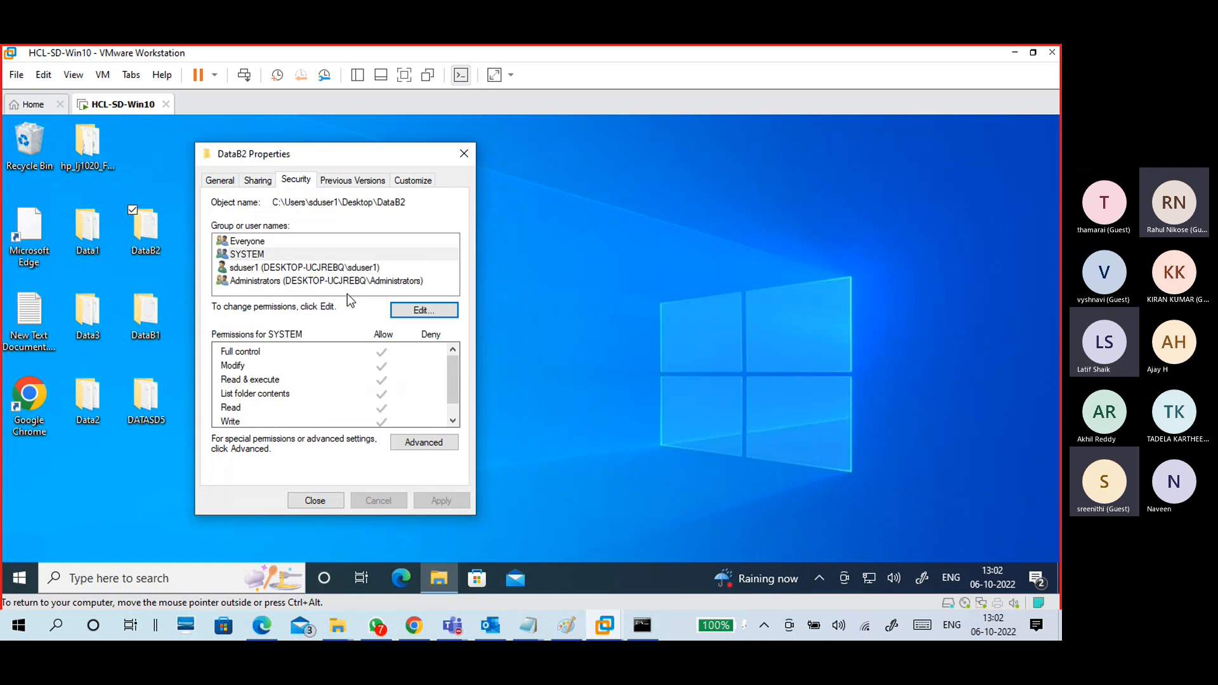
pyautogui.click(316, 244)
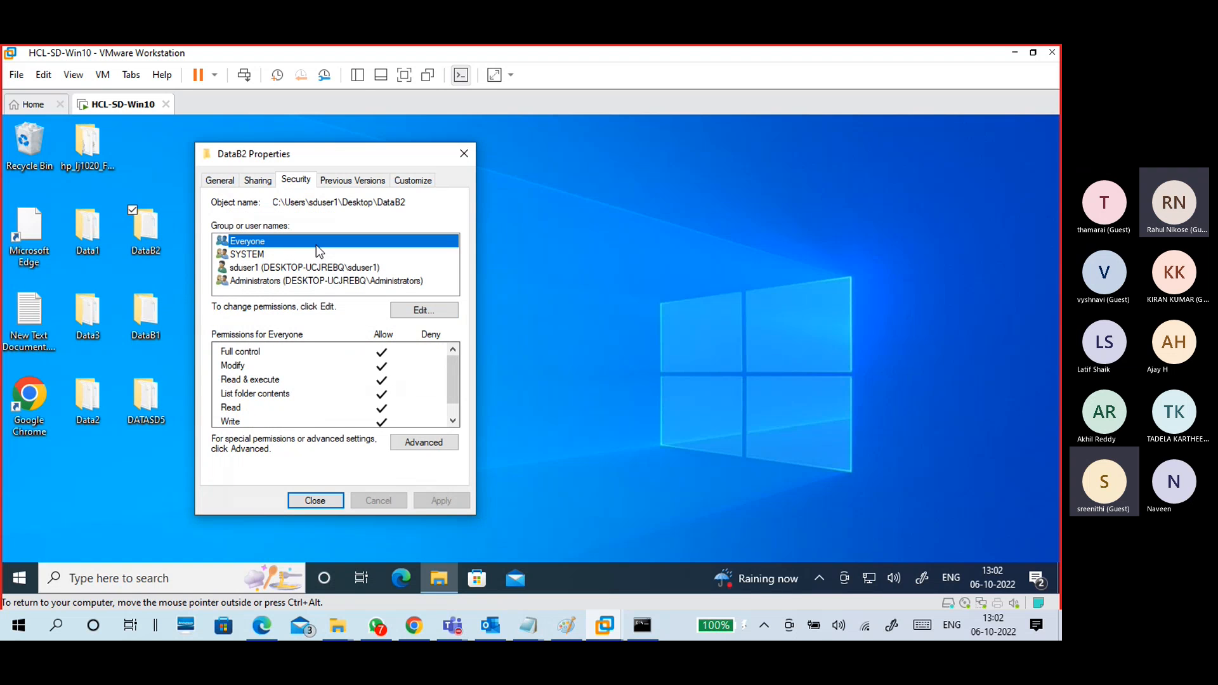
# Step: Recheck the sharing path, close DataB2 Properties, and minimise the VM to the host desktop
pyautogui.click(257, 180)
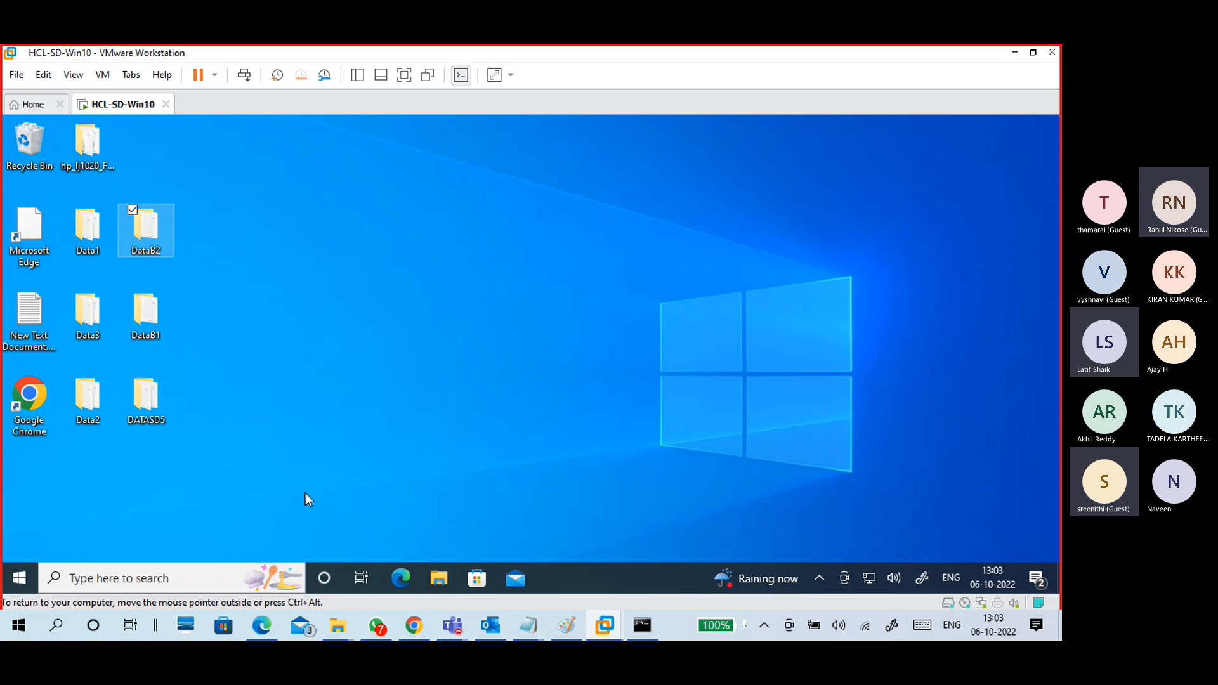
pyautogui.click(306, 500)
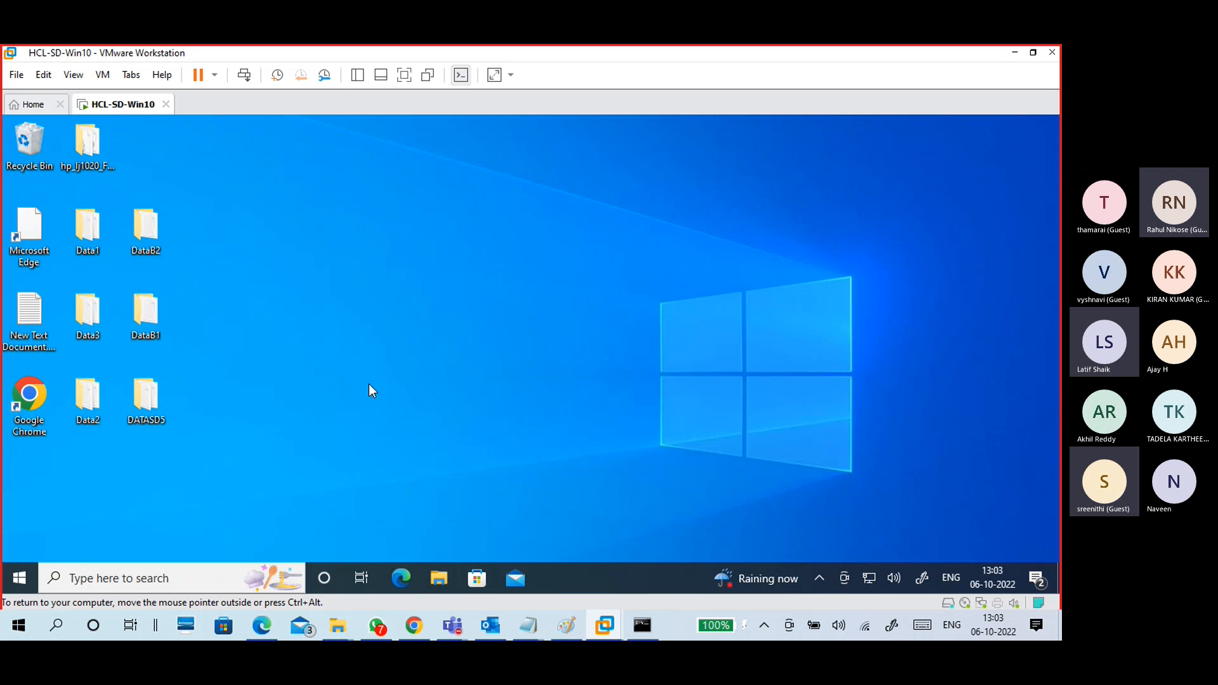
pyautogui.click(1015, 53)
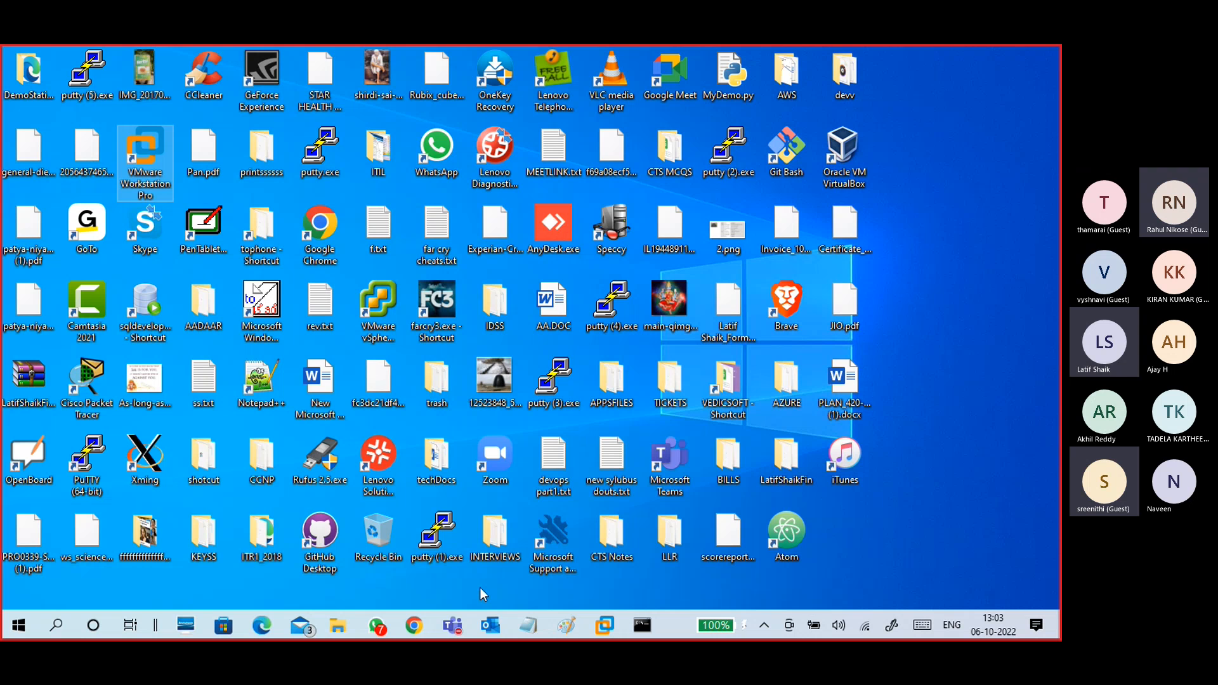
# Step: Bring up the existing 192.168.1.2 window, deselect ShareB1 and refresh the share list
pyautogui.moveTo(337, 625)
pyautogui.click(419, 559)
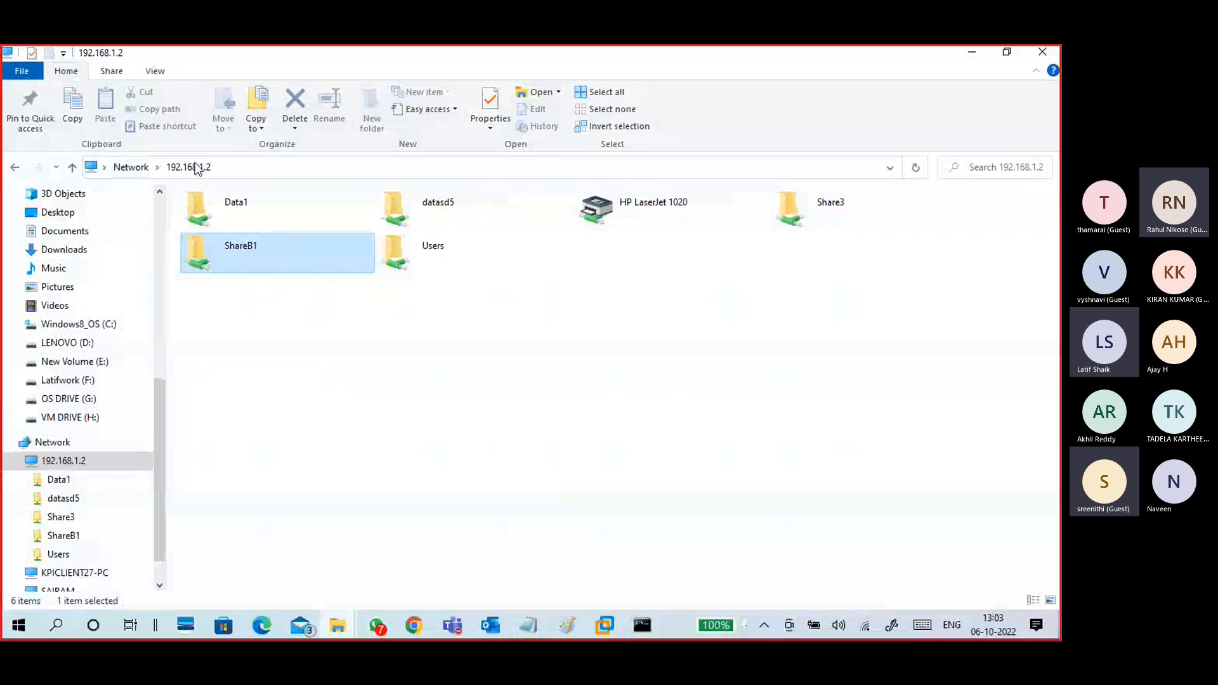
pyautogui.click(679, 392)
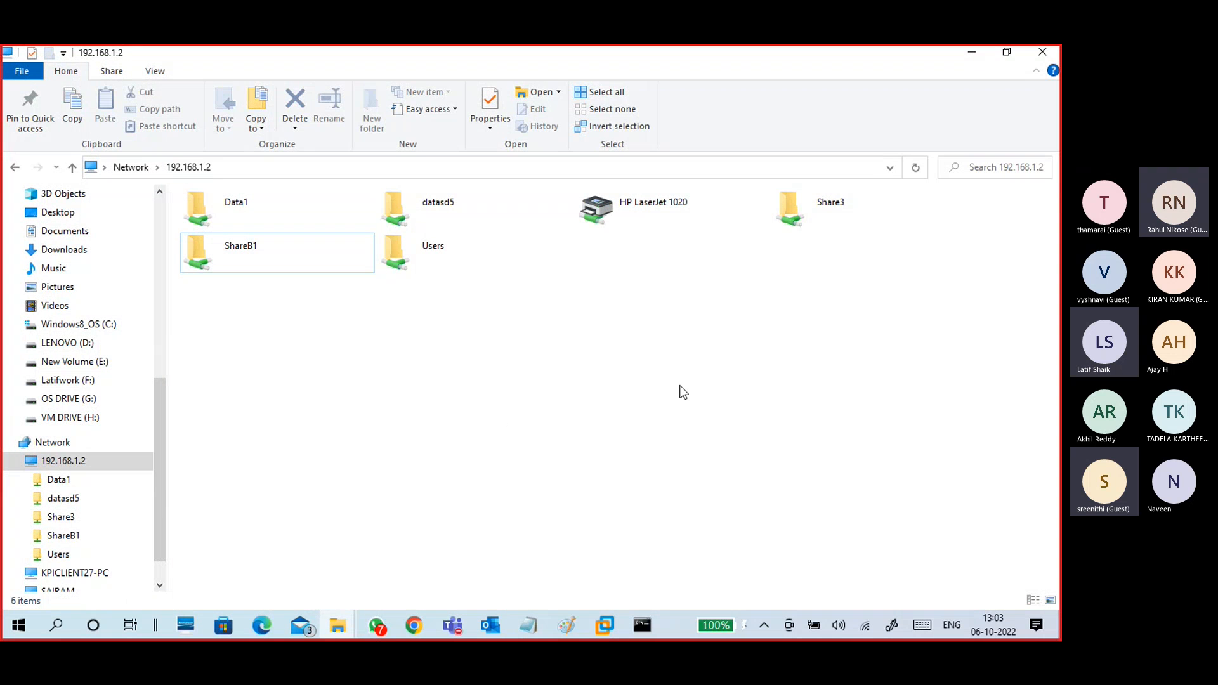
pyautogui.click(915, 168)
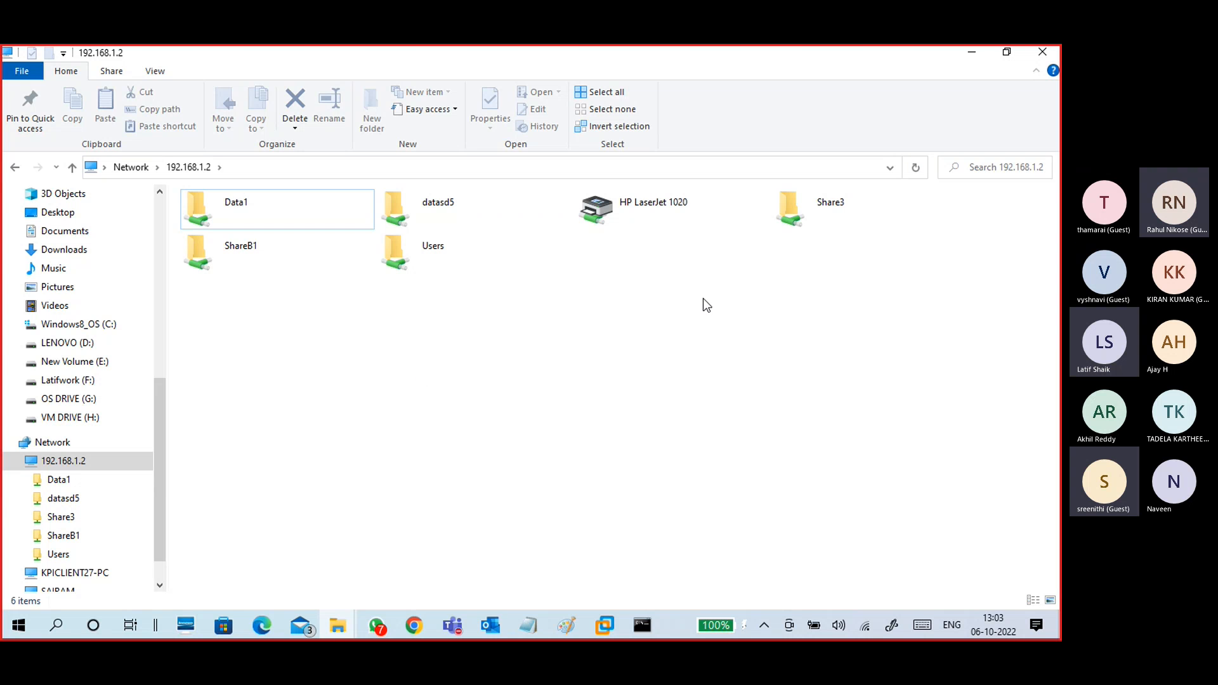
# Step: Close that window and reopen \\192.168.1.2 from the Run box
pyautogui.click(1043, 53)
pyautogui.press('super+r')
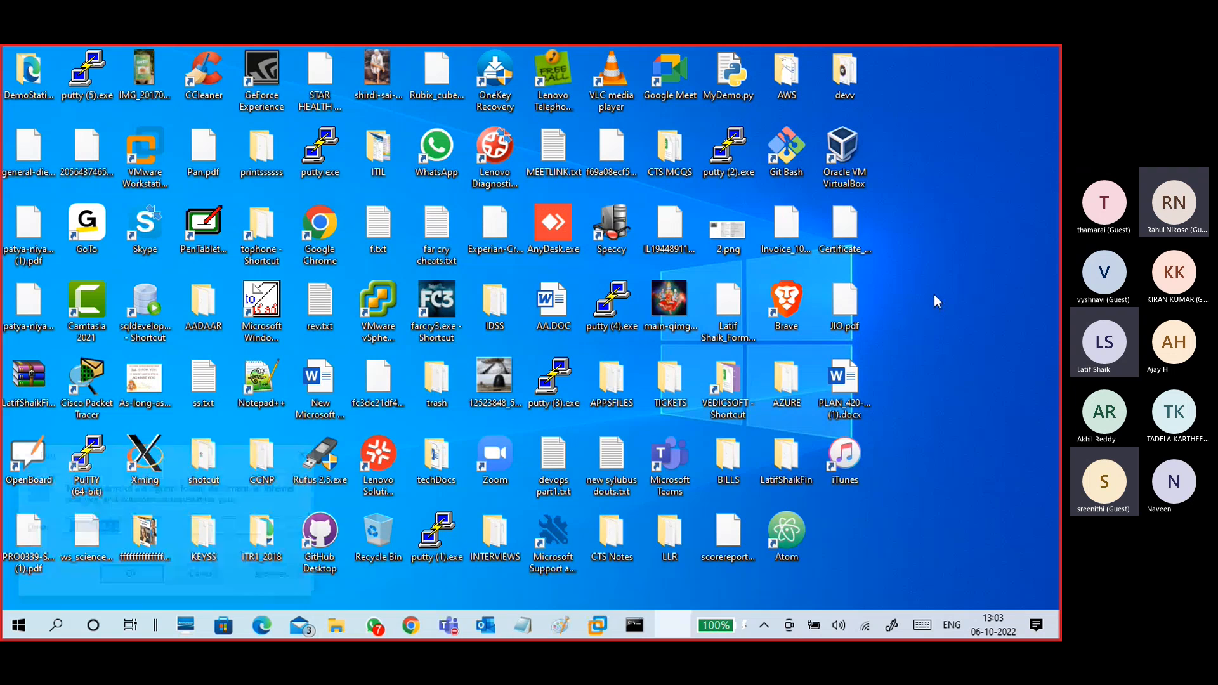
pyautogui.press('End')
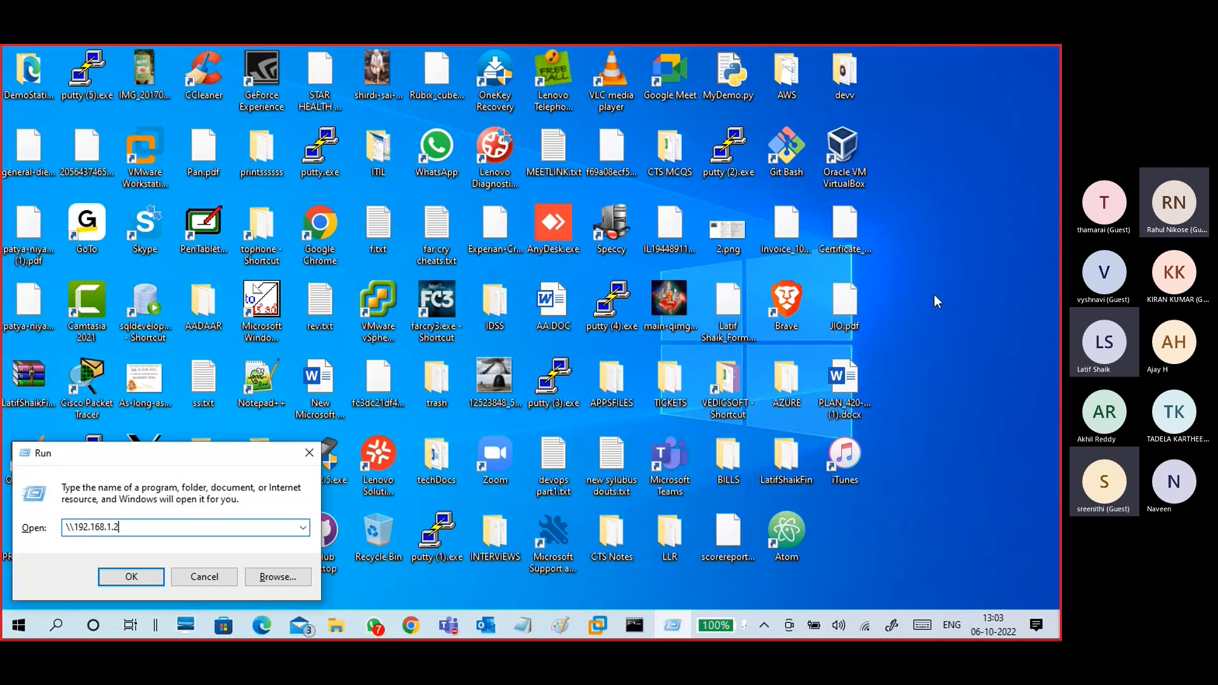
pyautogui.press('Return')
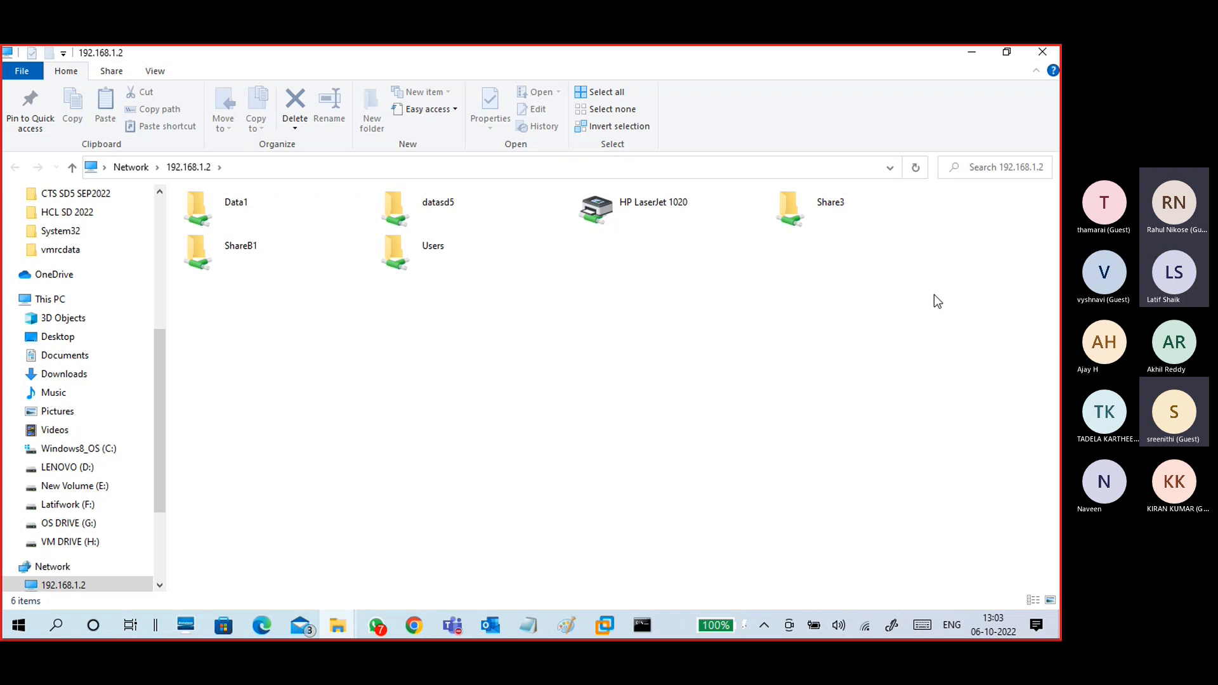
# Step: Close Explorer and open the hidden share \\192.168.1.2\ShareB2$ from the Run box
pyautogui.click(1034, 57)
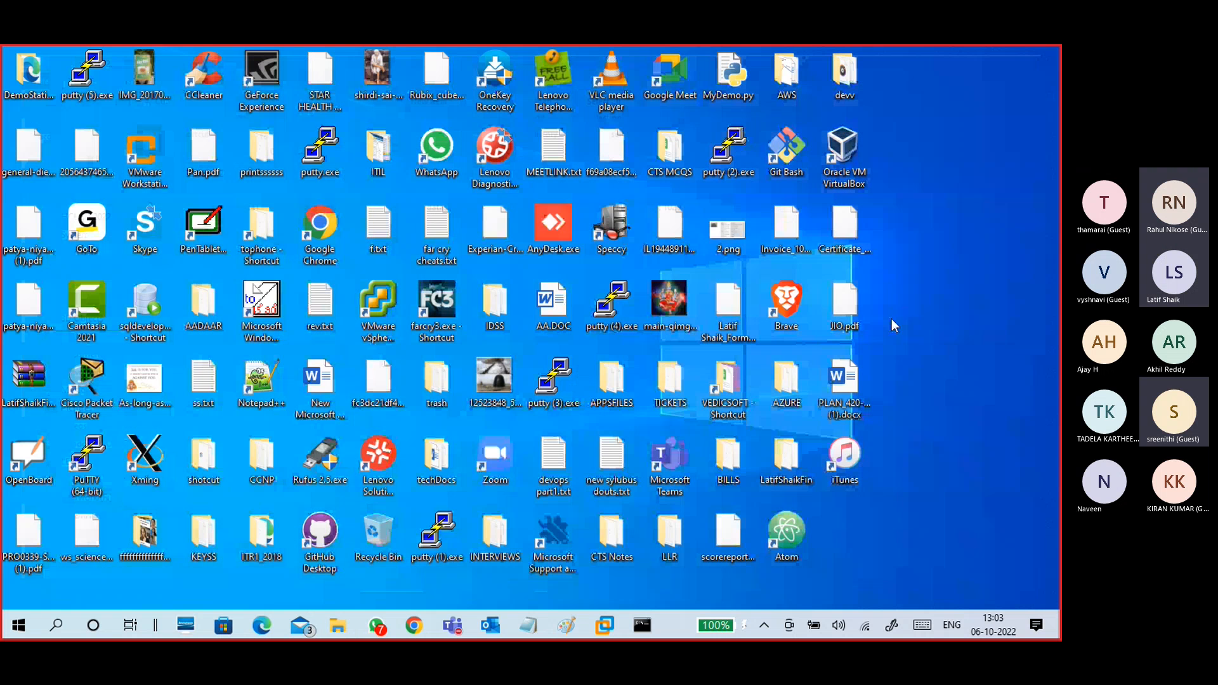
pyautogui.press('super+r')
pyautogui.press('End')
pyautogui.write('\\')
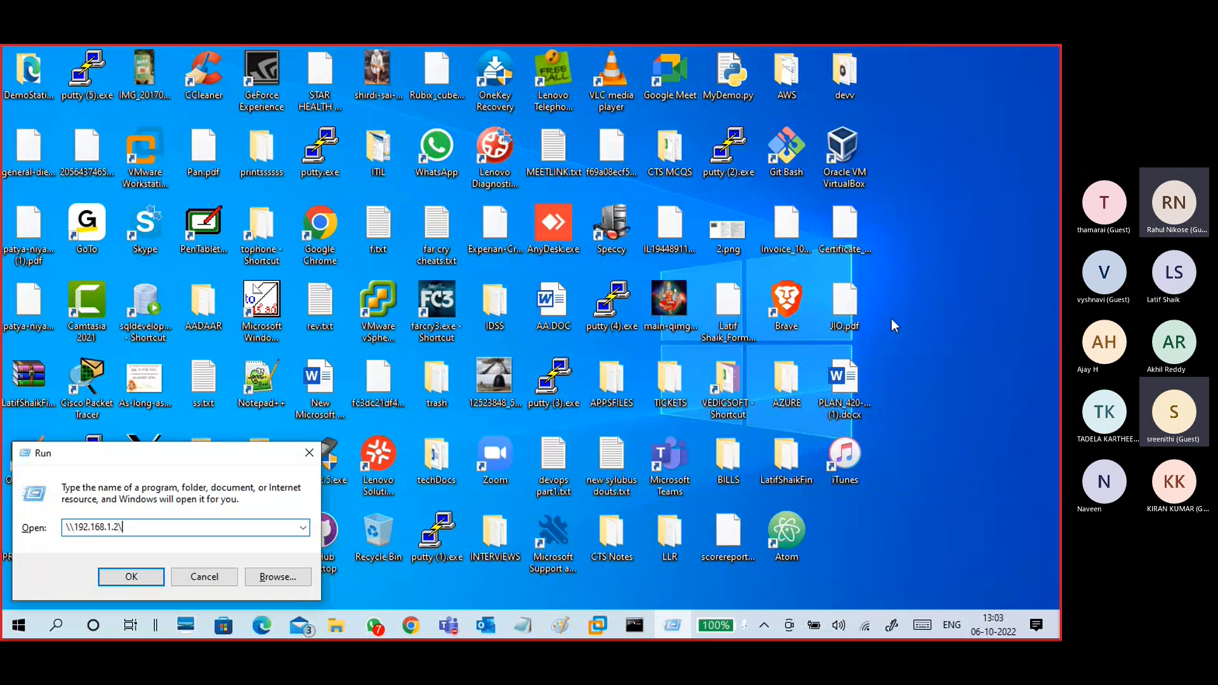
pyautogui.write('Share')
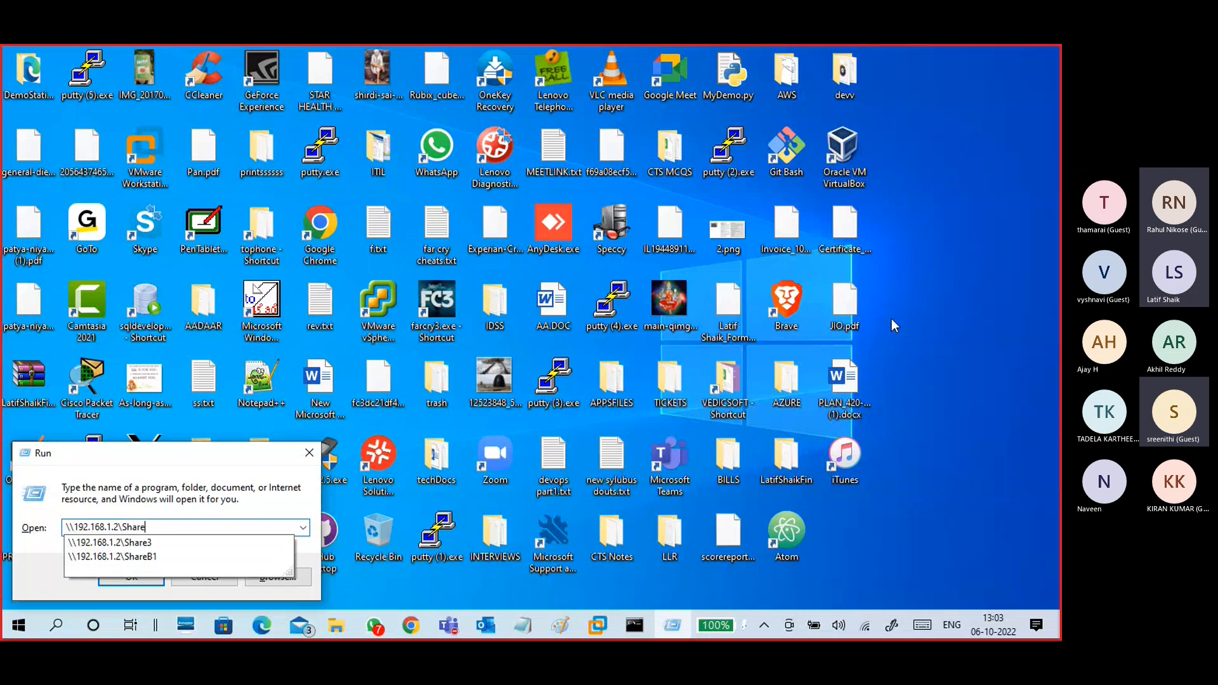
pyautogui.write('B2')
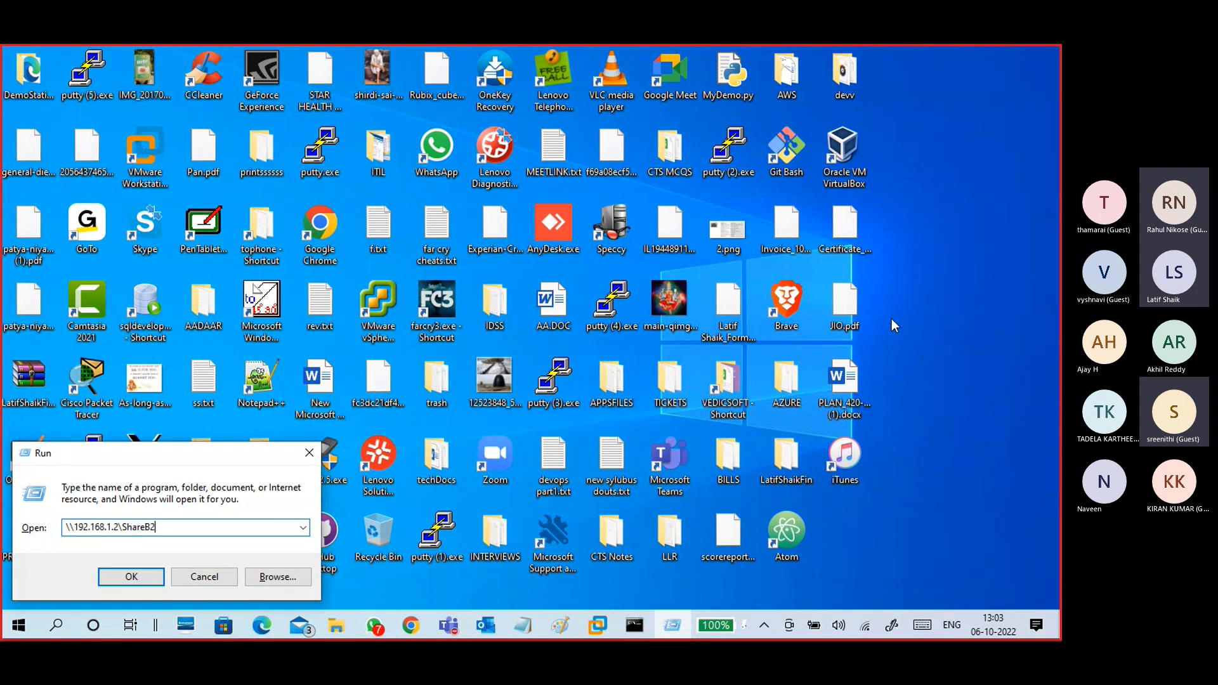
pyautogui.write('$')
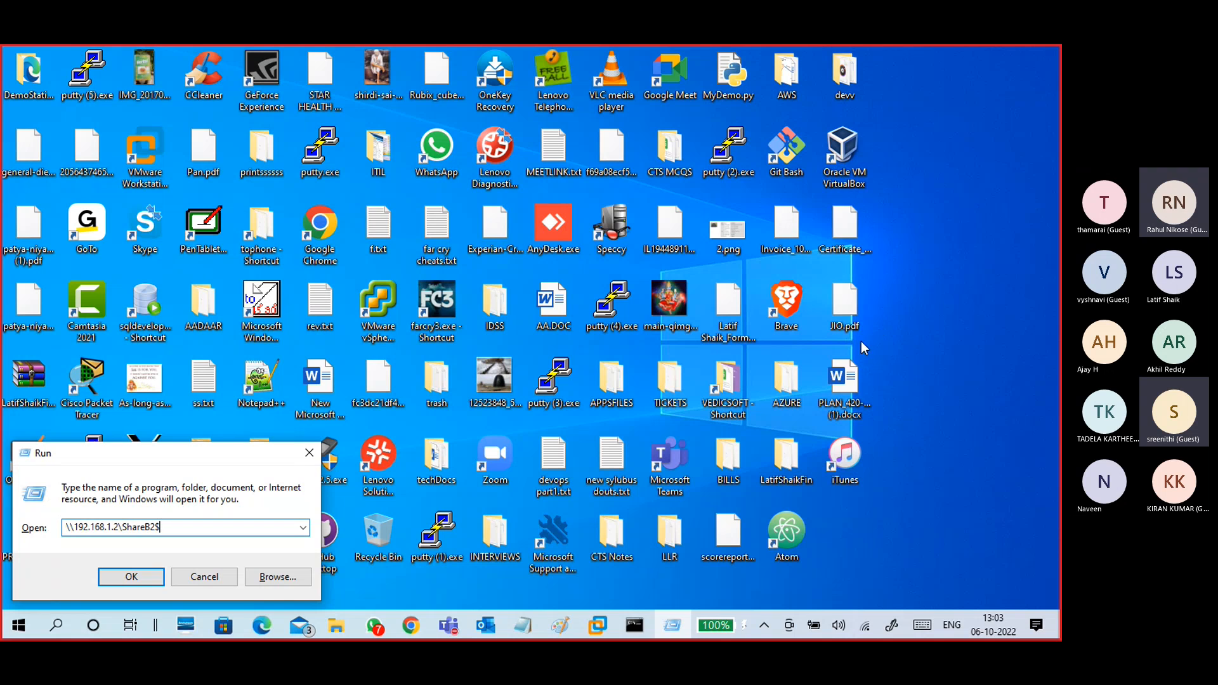
pyautogui.moveTo(162, 527); pyautogui.dragTo(116, 527)
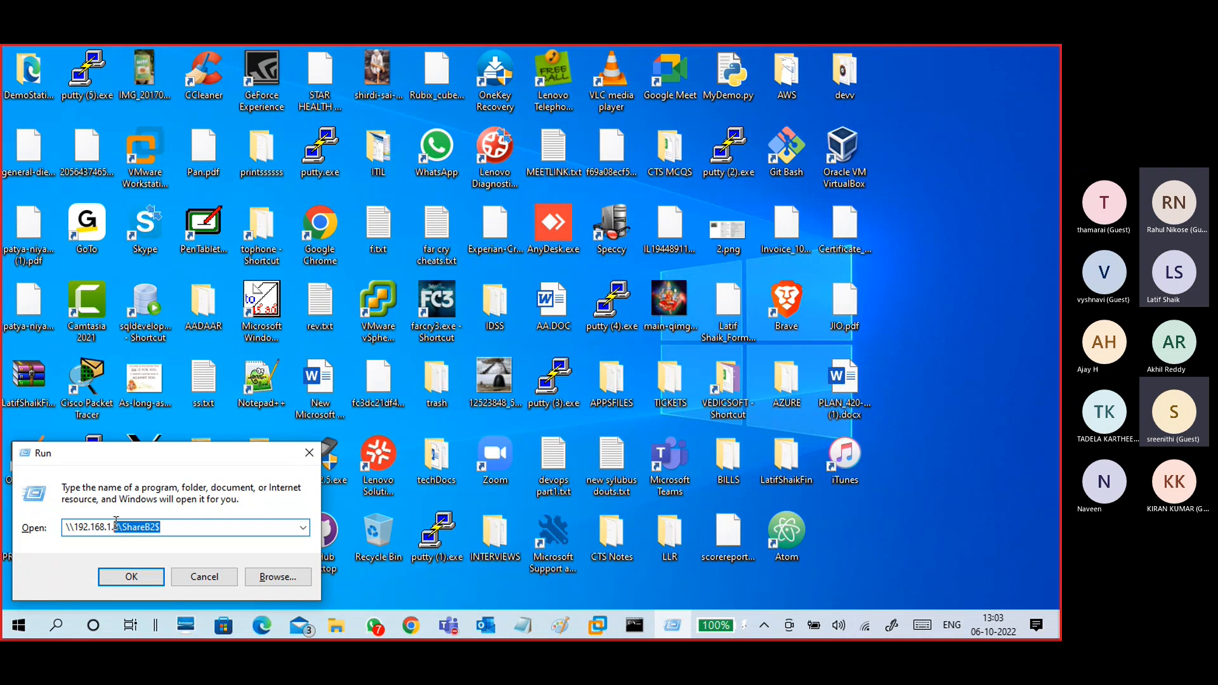
pyautogui.click(151, 533)
pyautogui.click(143, 579)
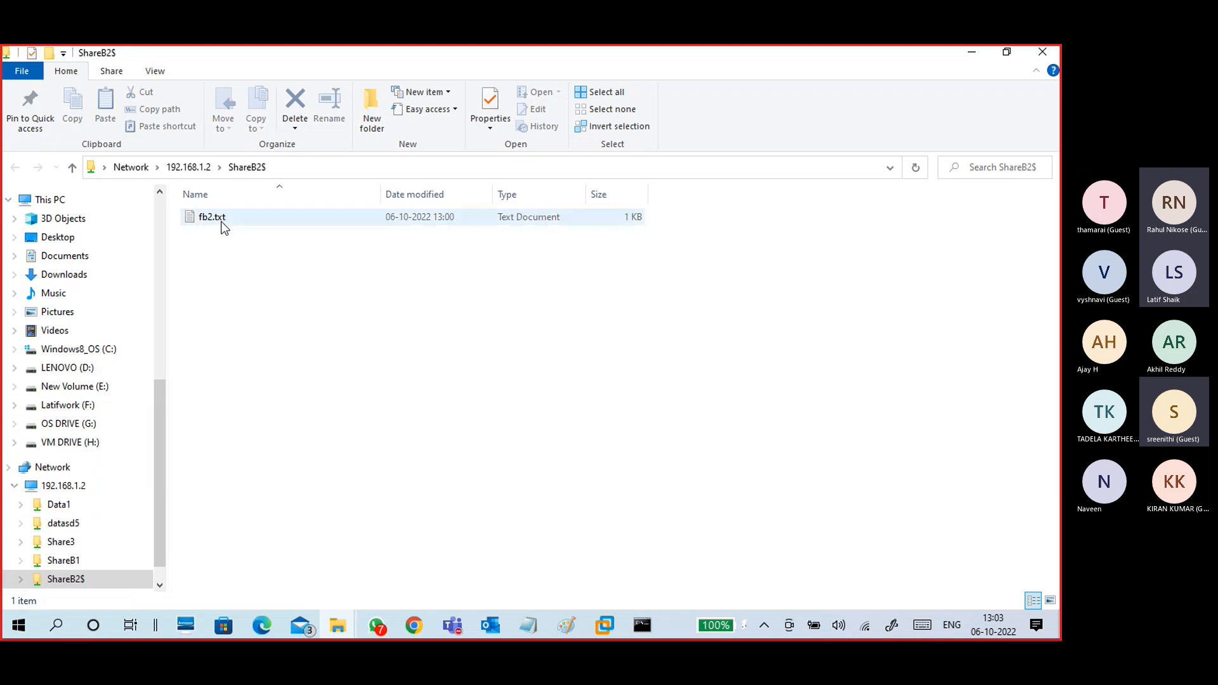
# Step: Open fb2.txt, confirm it reads "this is fb2 file in data b2", then close Notepad
pyautogui.click(215, 226)
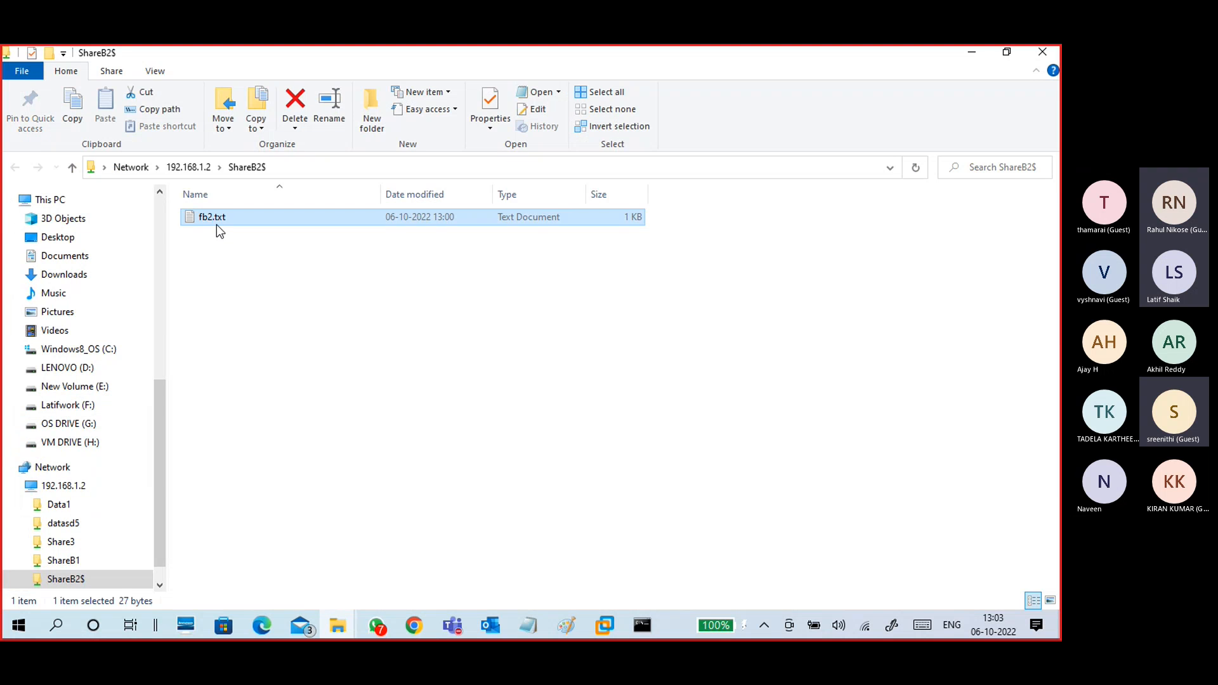
pyautogui.doubleClick(216, 225)
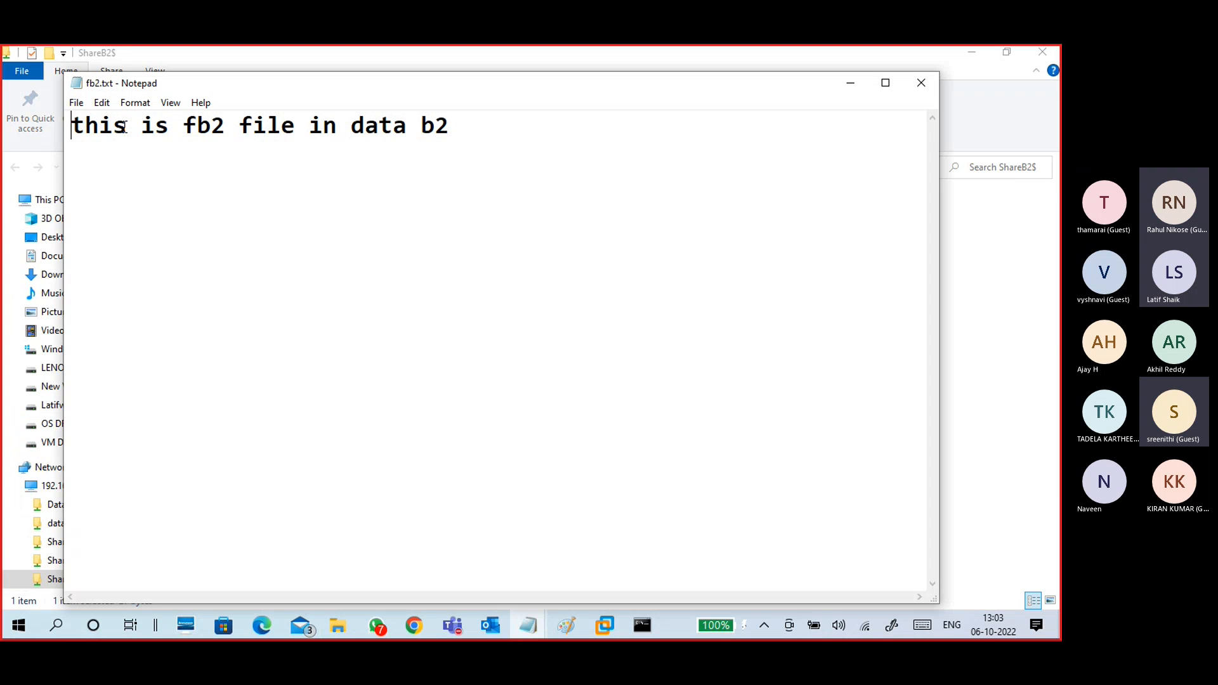
pyautogui.moveTo(112, 127); pyautogui.dragTo(462, 127)
pyautogui.click(464, 127)
pyautogui.click(932, 88)
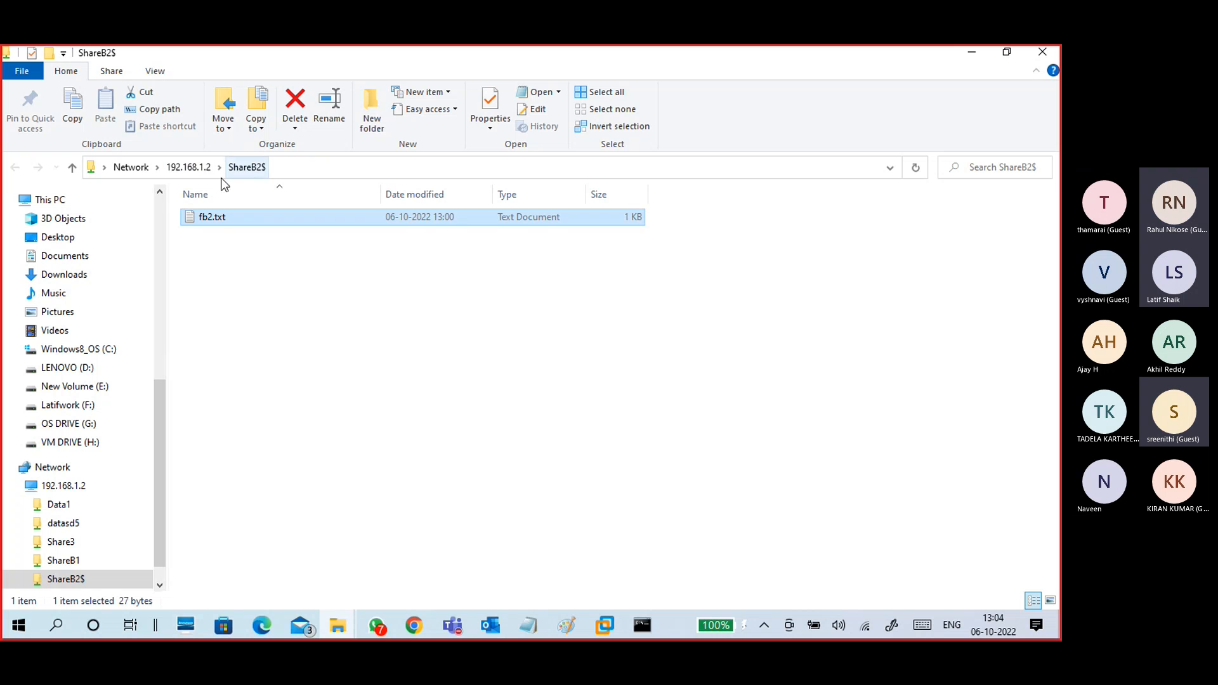
# Step: Go back to the 192.168.1.2 listing and select ShareB1, Share3, datasd5 and Data1 in turn
pyautogui.click(190, 174)
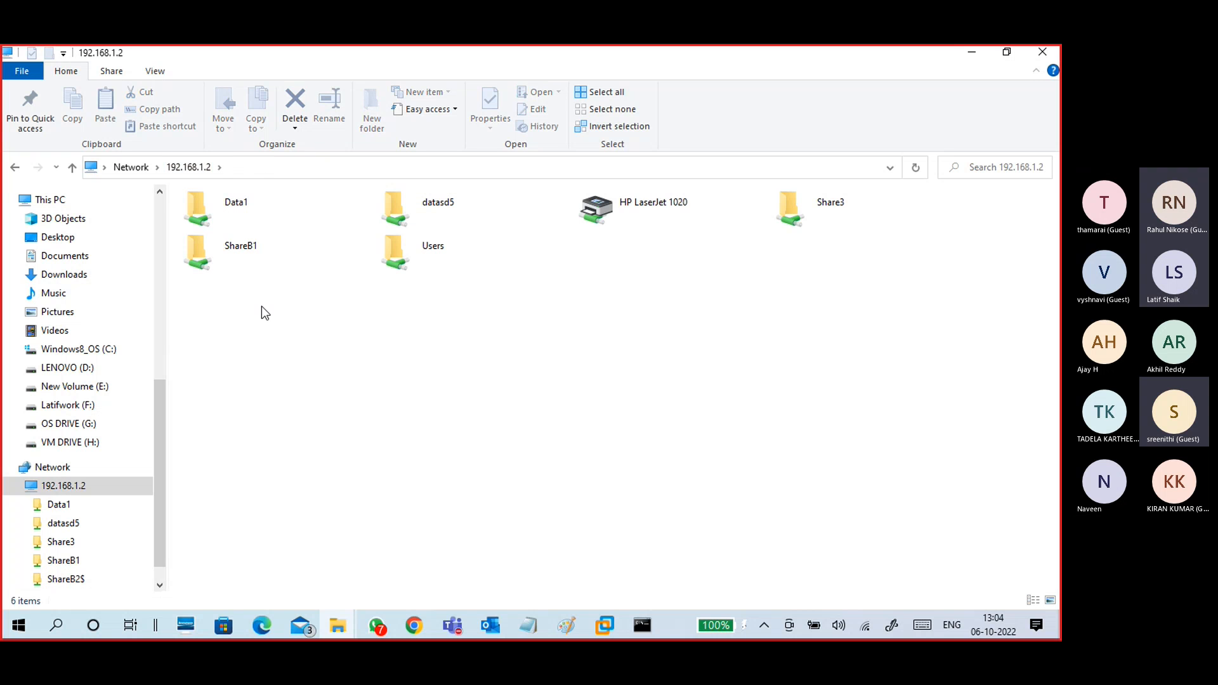
pyautogui.click(240, 259)
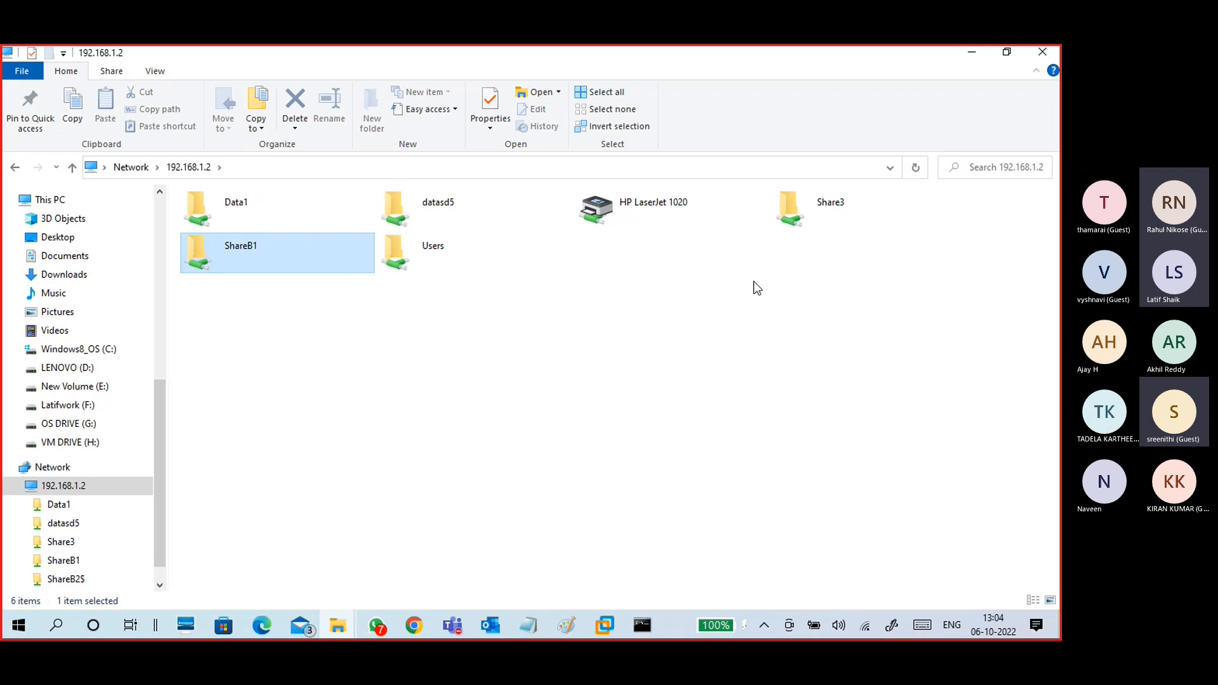
pyautogui.click(828, 214)
pyautogui.click(448, 203)
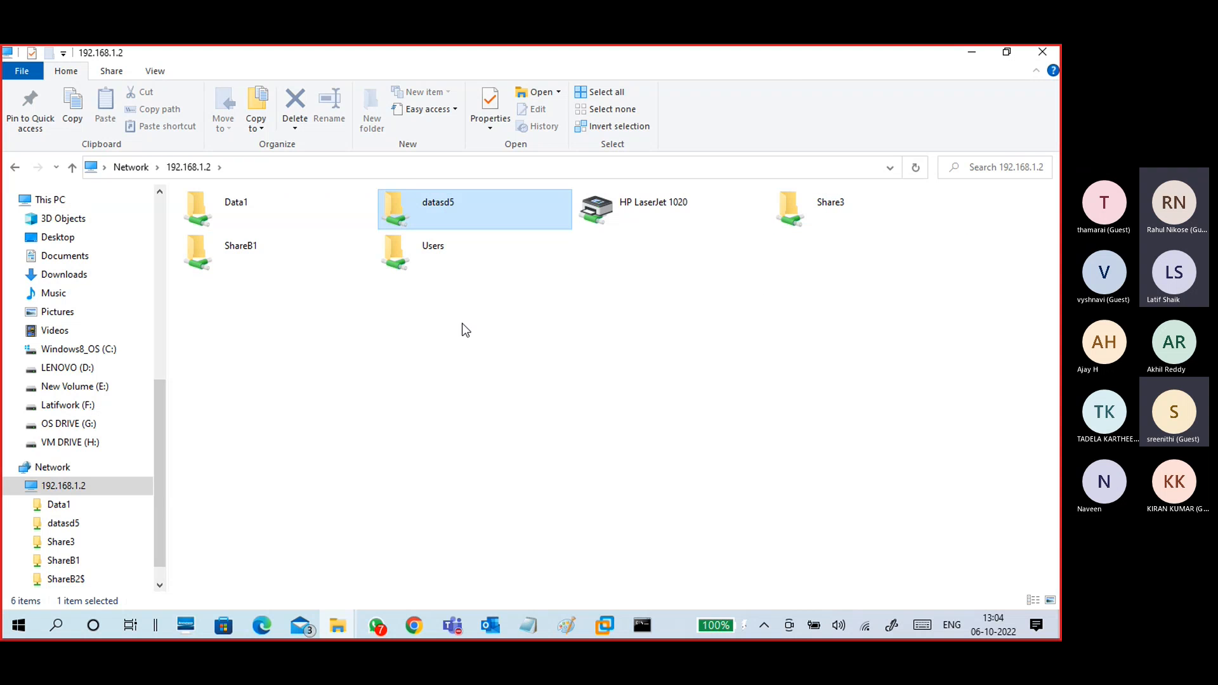
pyautogui.click(241, 221)
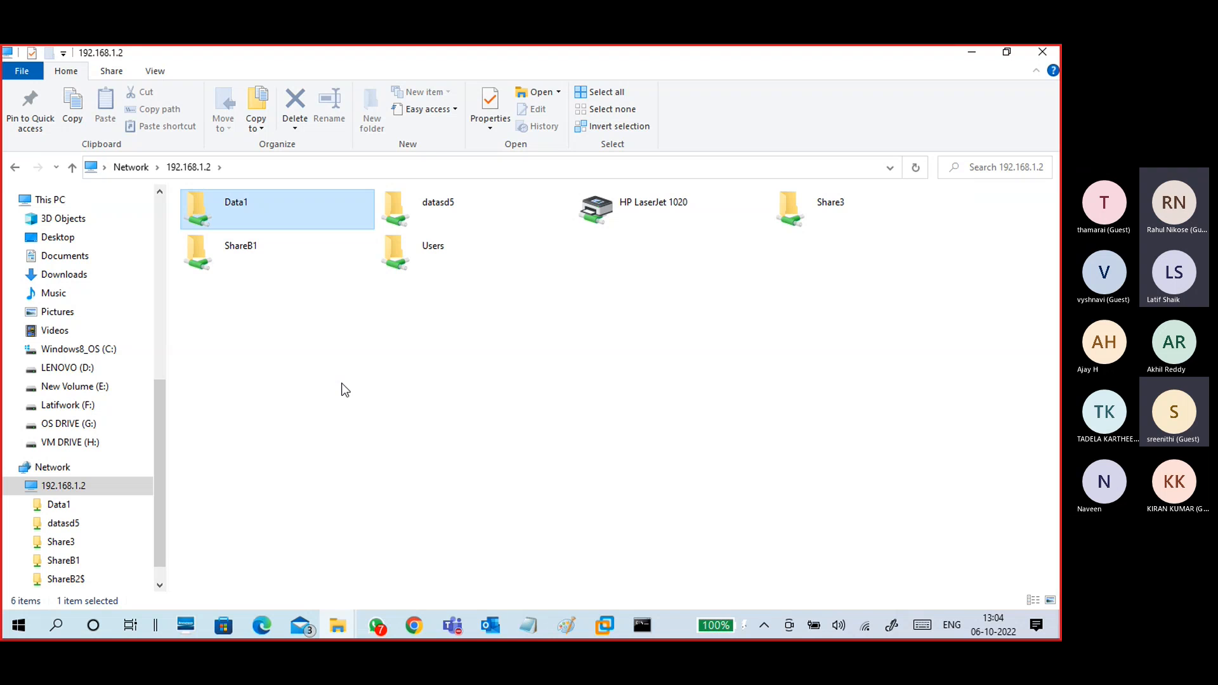
# Step: Reopen \ShareB2$ by typing it into the address bar, then go back up to 192.168.1.2
pyautogui.click(266, 169)
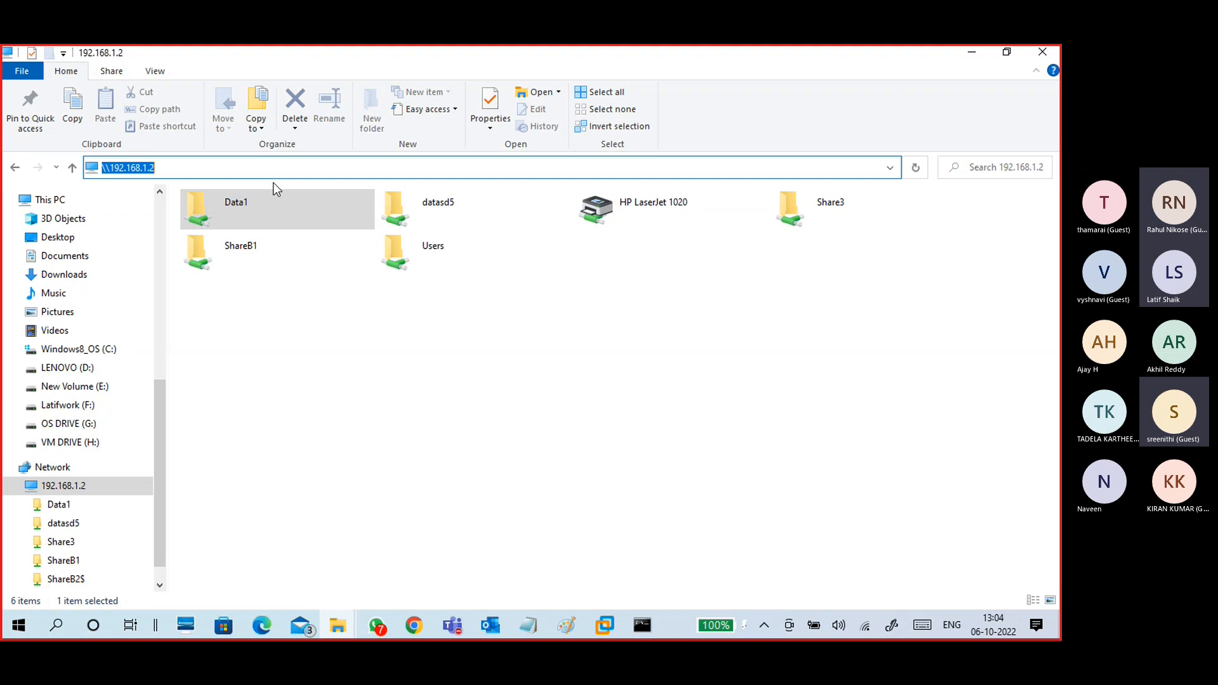
pyautogui.click(274, 172)
pyautogui.write('\\Share')
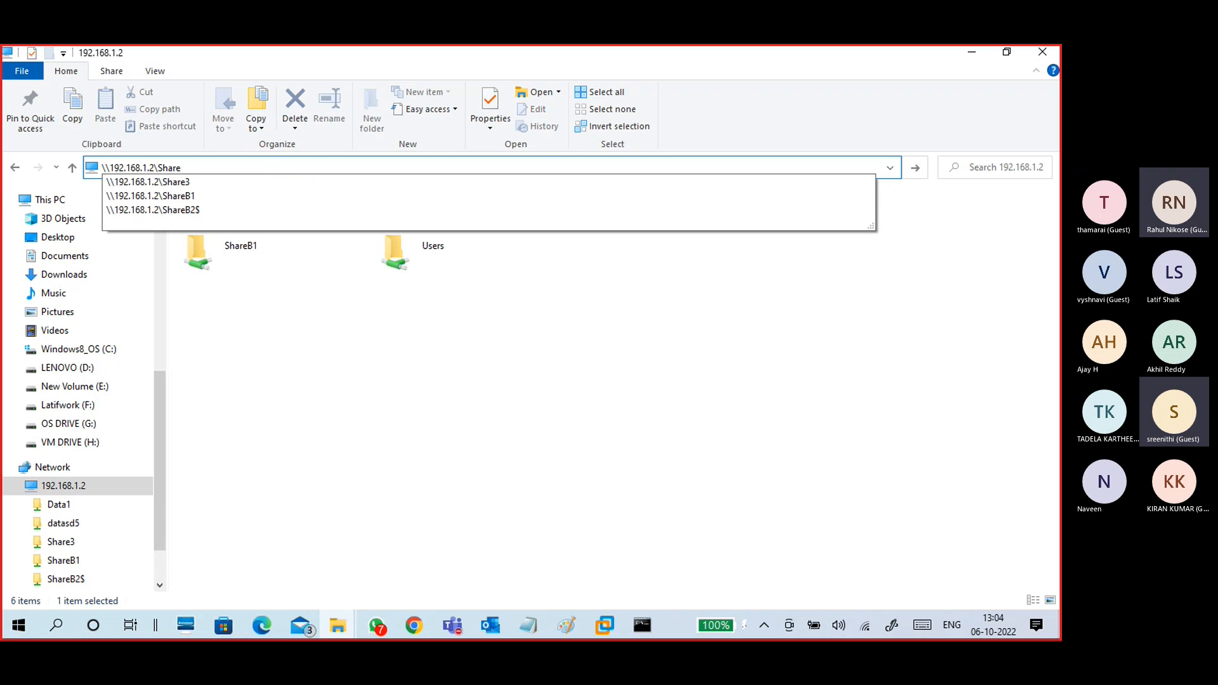
pyautogui.write('B2')
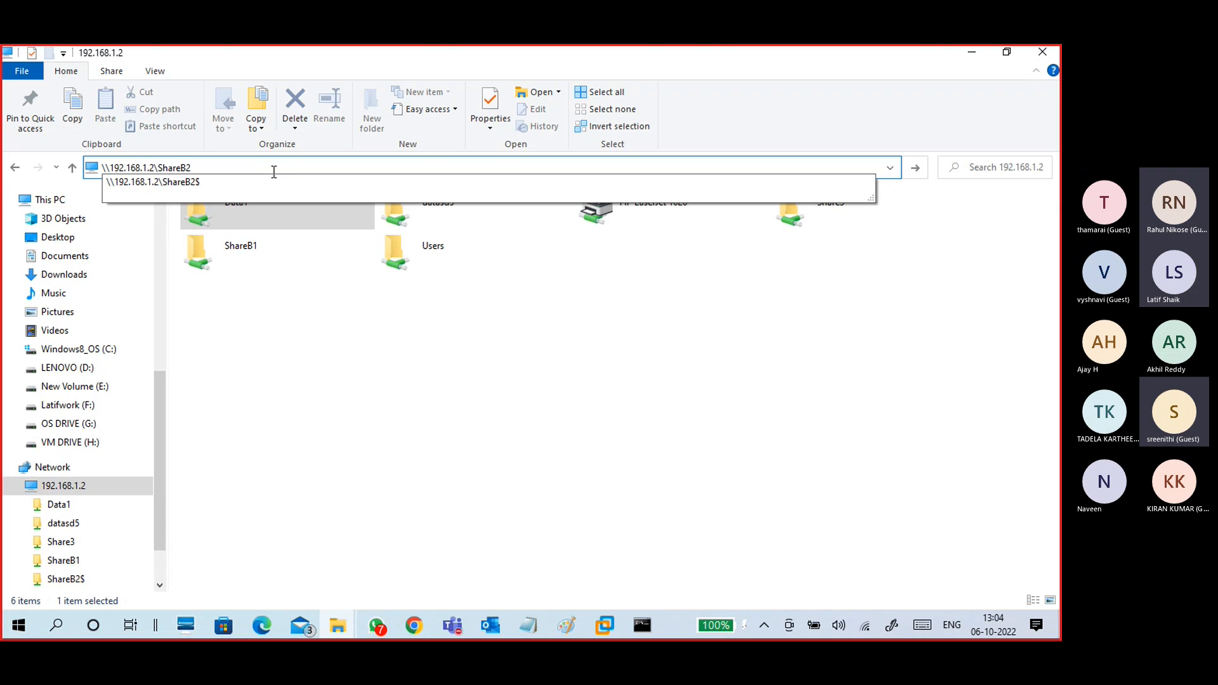
pyautogui.write('$')
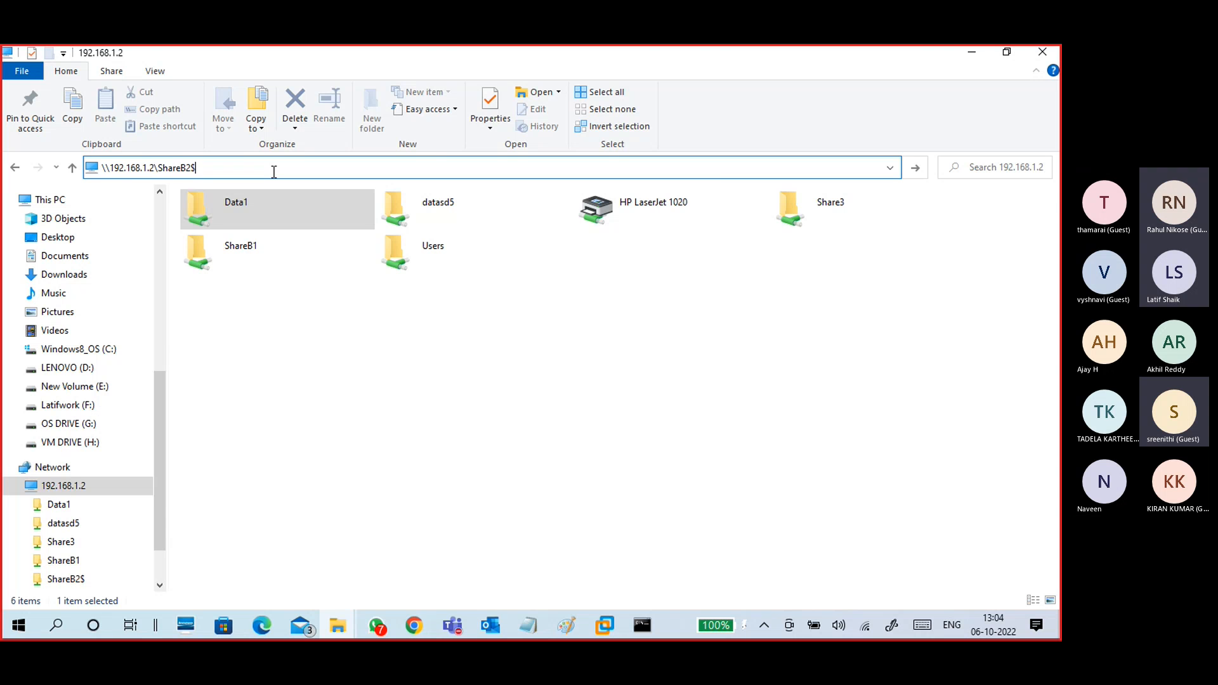
pyautogui.press('Return')
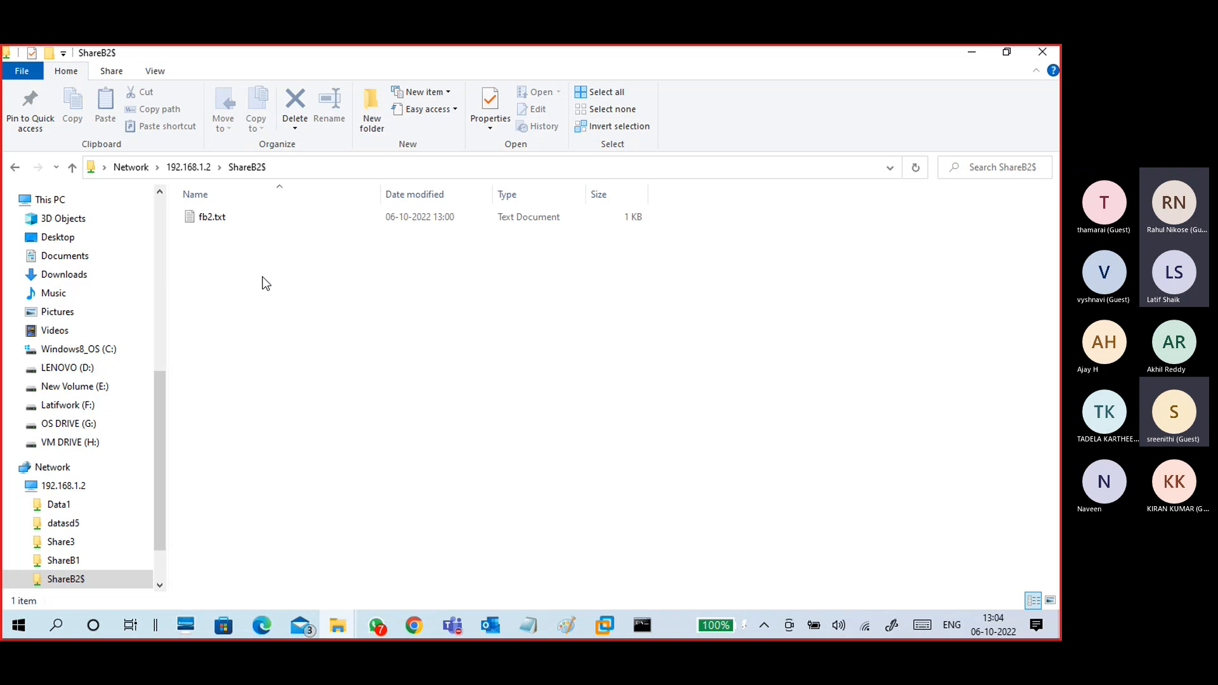
pyautogui.click(204, 170)
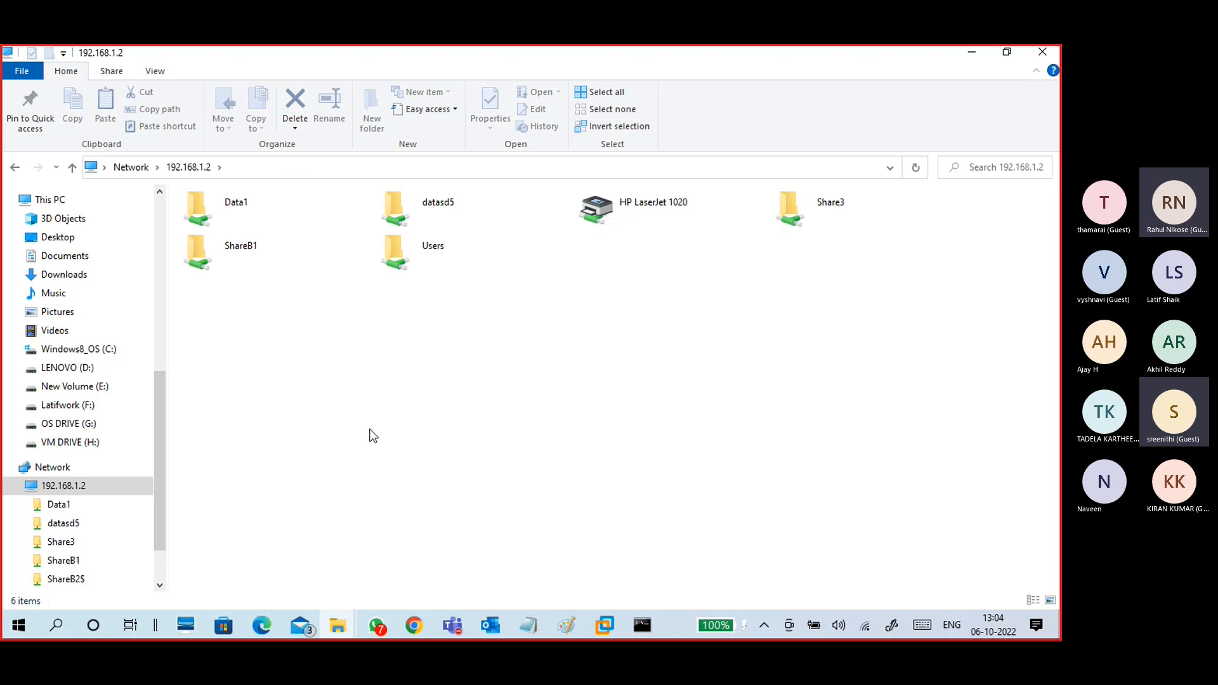
# Step: Try to open \\192.168.1.2\Data3$ from the address bar
pyautogui.click(282, 167)
pyautogui.click(282, 166)
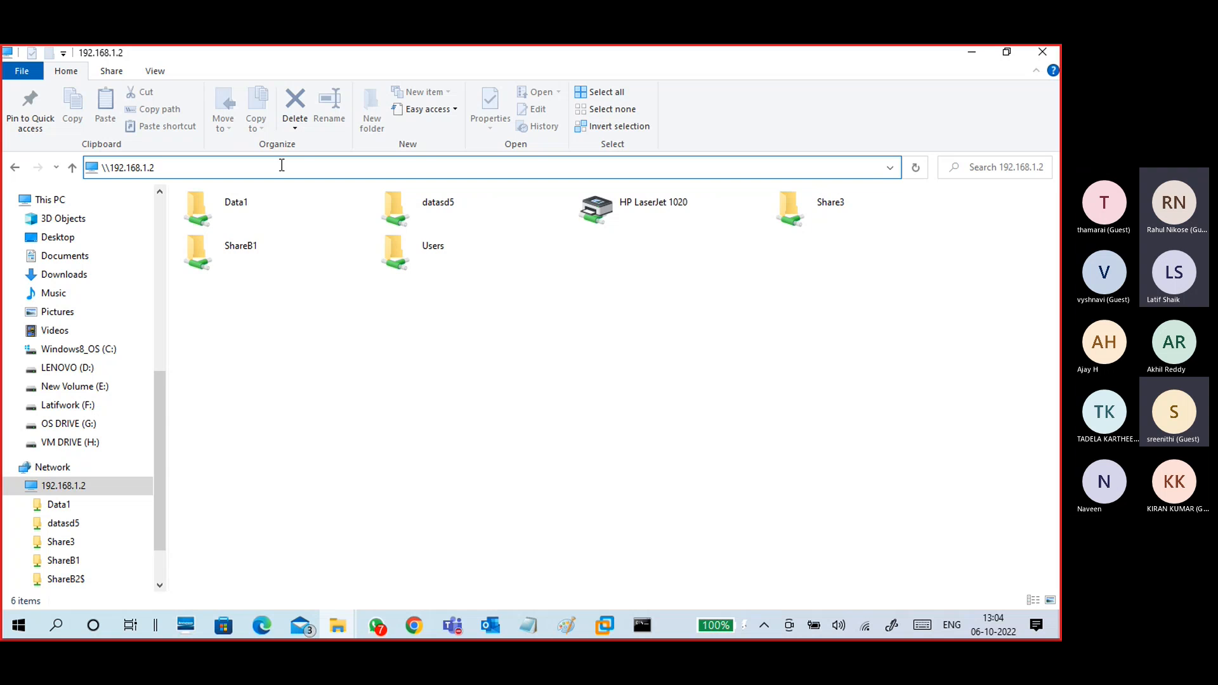
pyautogui.write('\\')
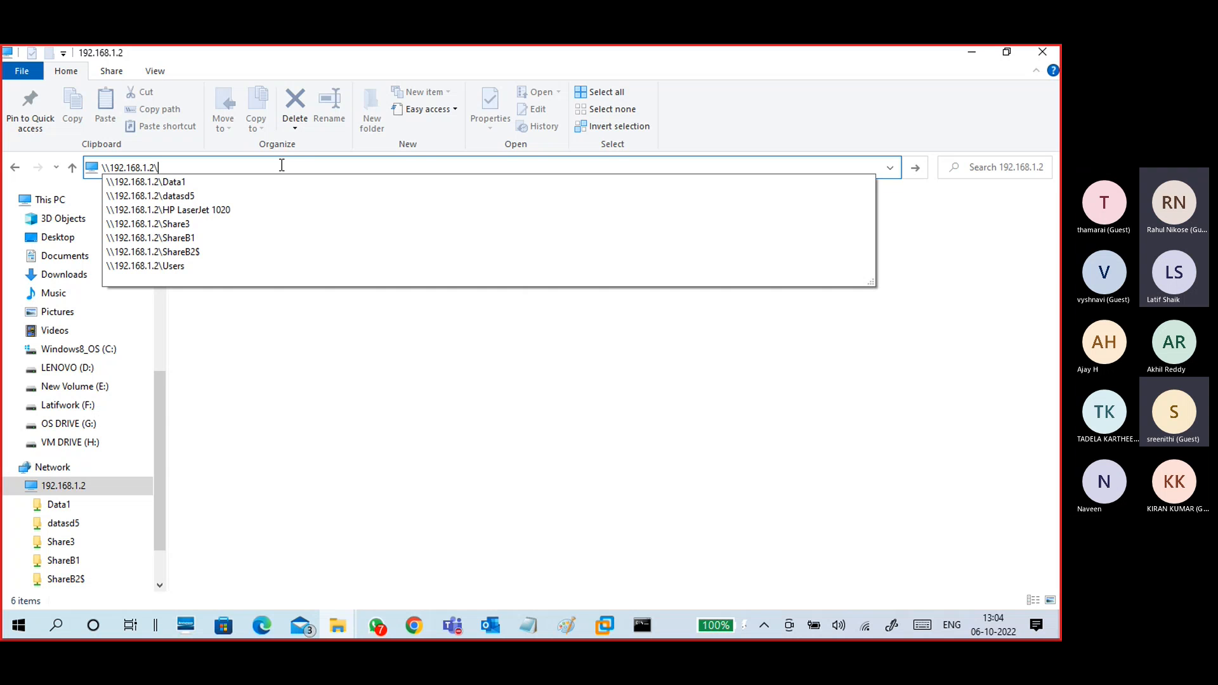
pyautogui.write('Data')
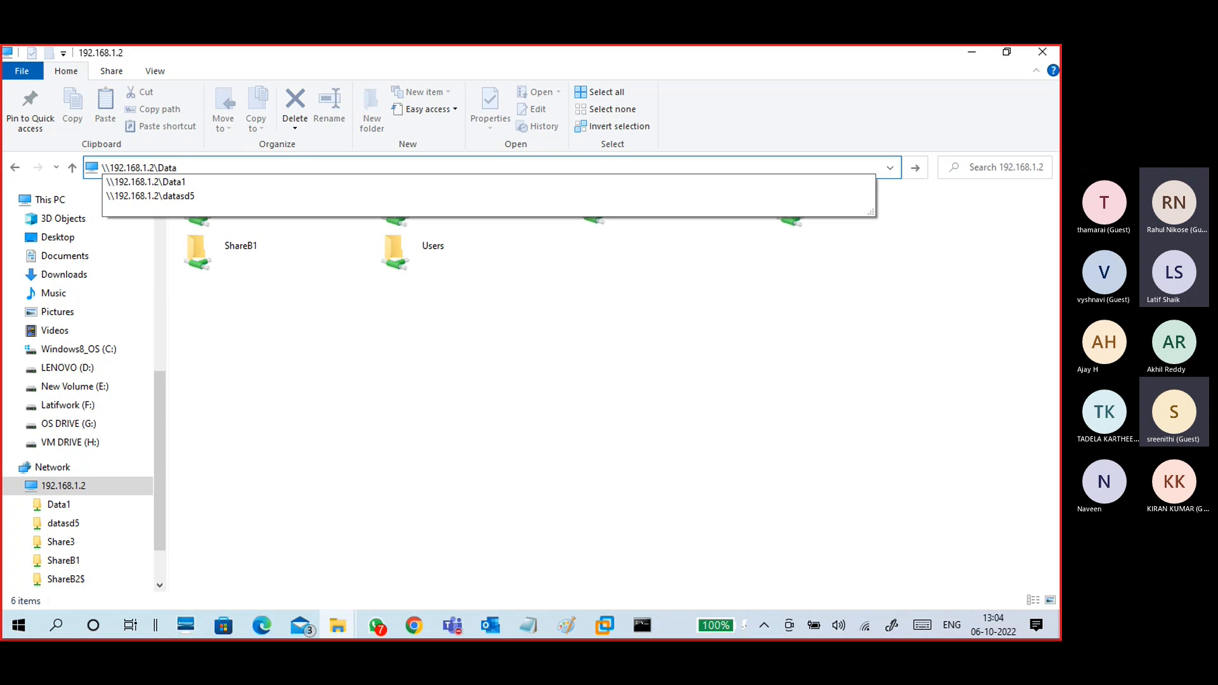
pyautogui.write('3')
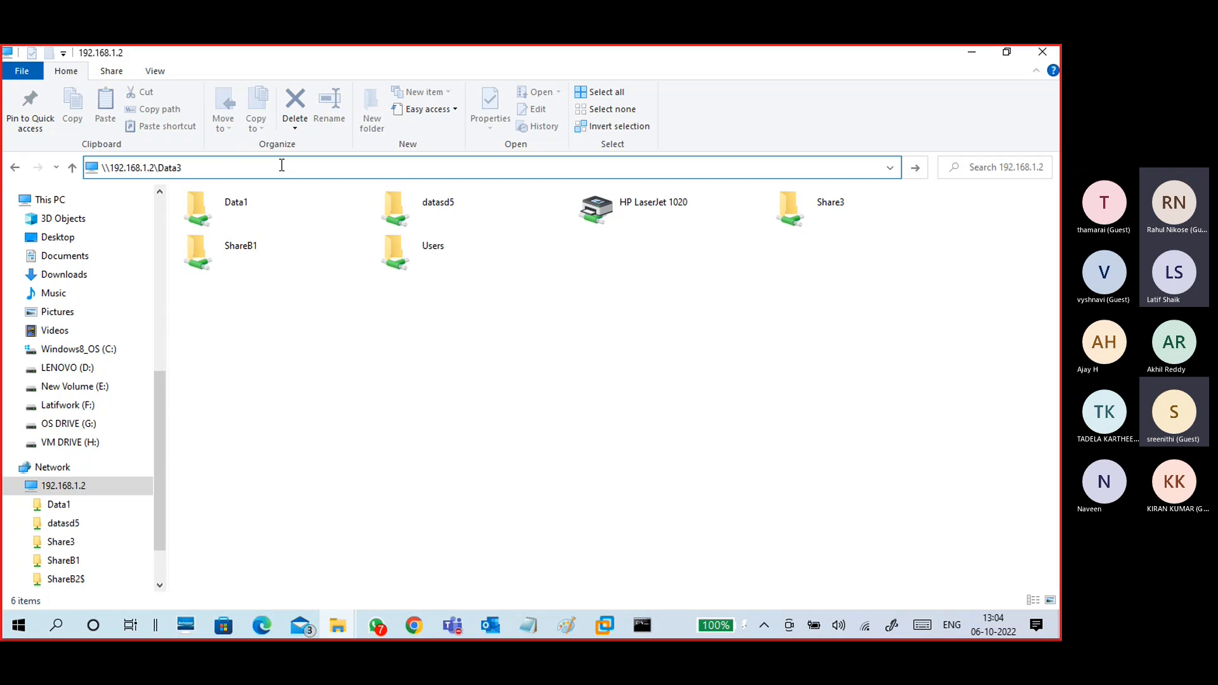
pyautogui.write('$')
pyautogui.press('Return')
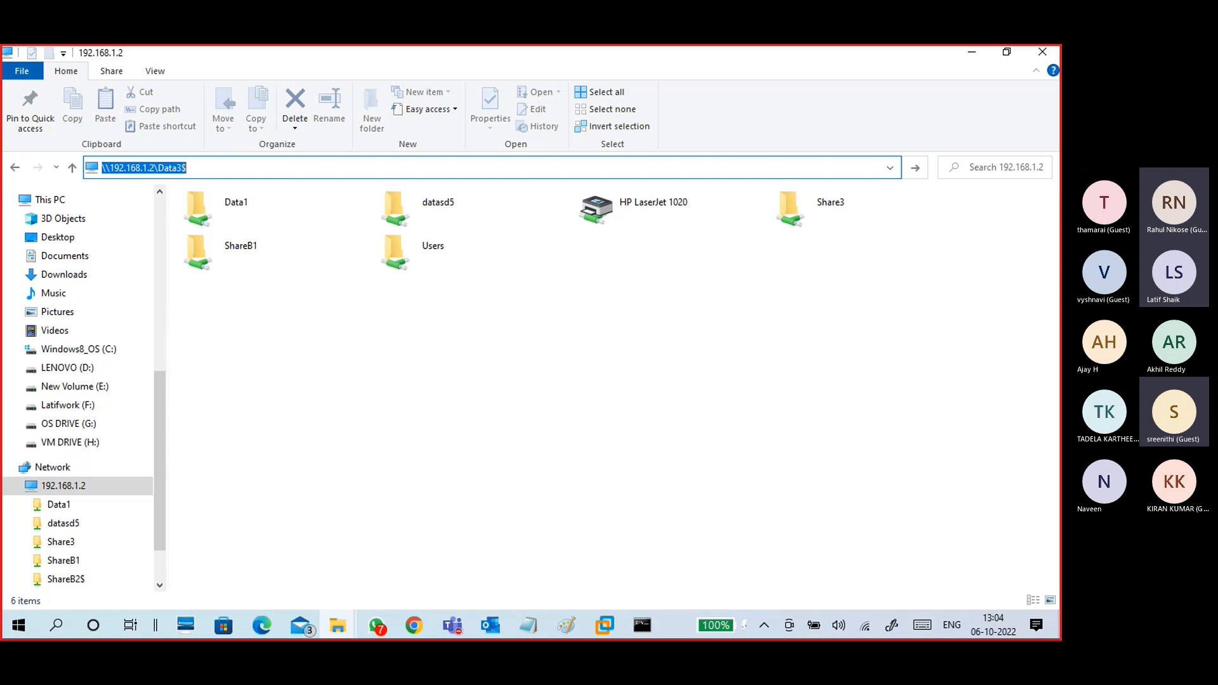
# Step: Change the path to lowercase data3$ and retry, then switch to the HCL-SD-Win10 VM
pyautogui.click(286, 376)
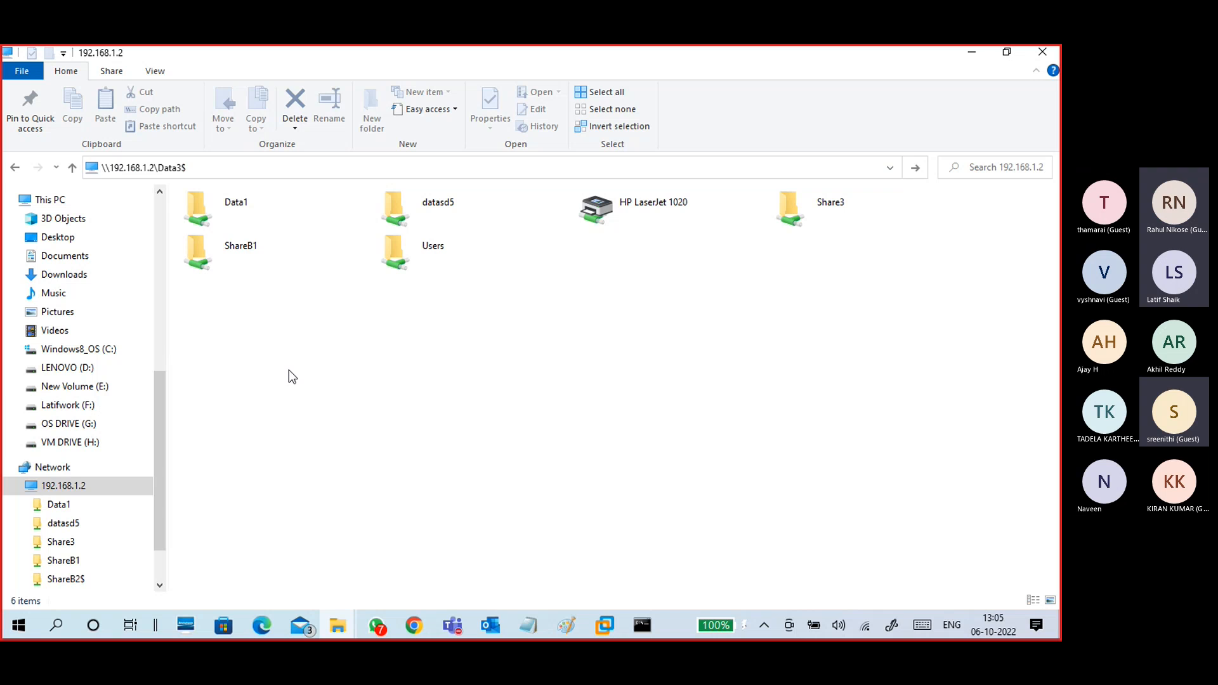
pyautogui.click(195, 167)
pyautogui.click(195, 167)
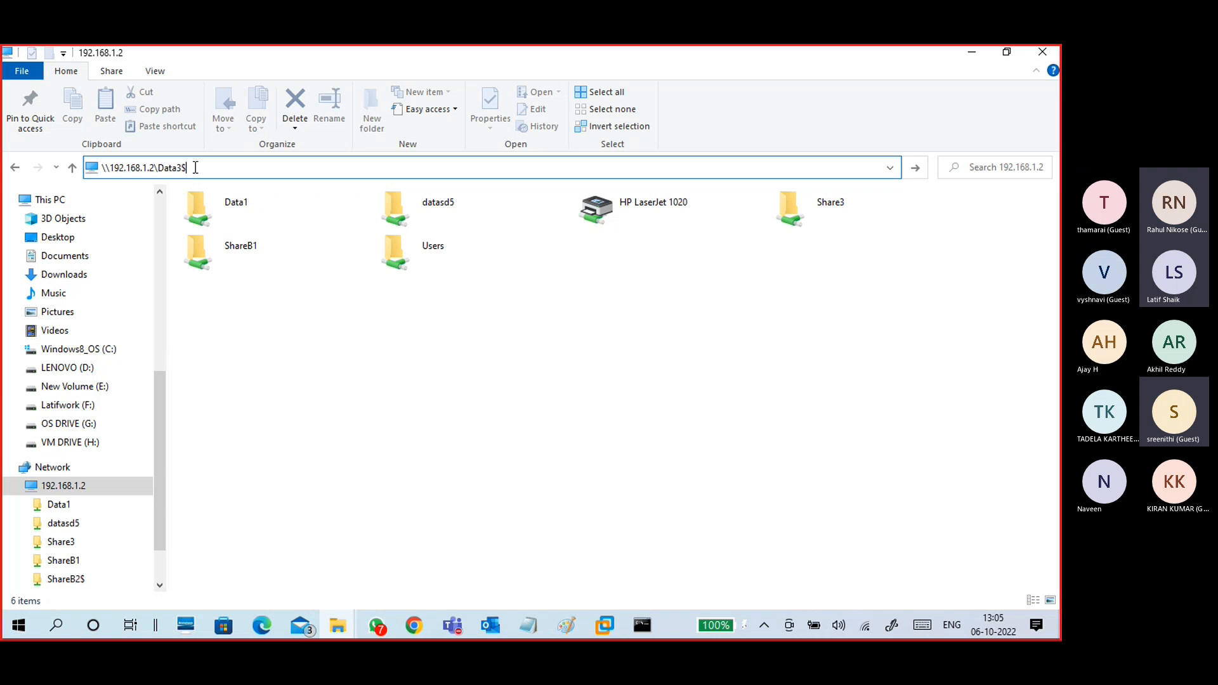
pyautogui.doubleClick(196, 167)
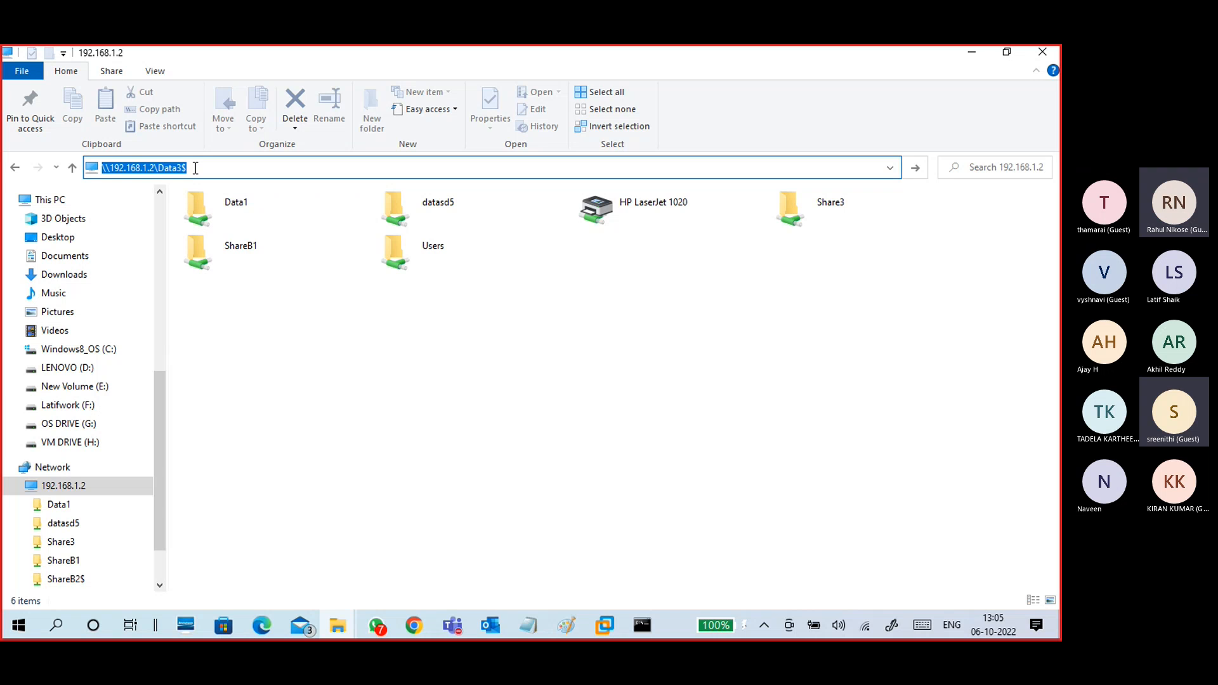
pyautogui.click(163, 167)
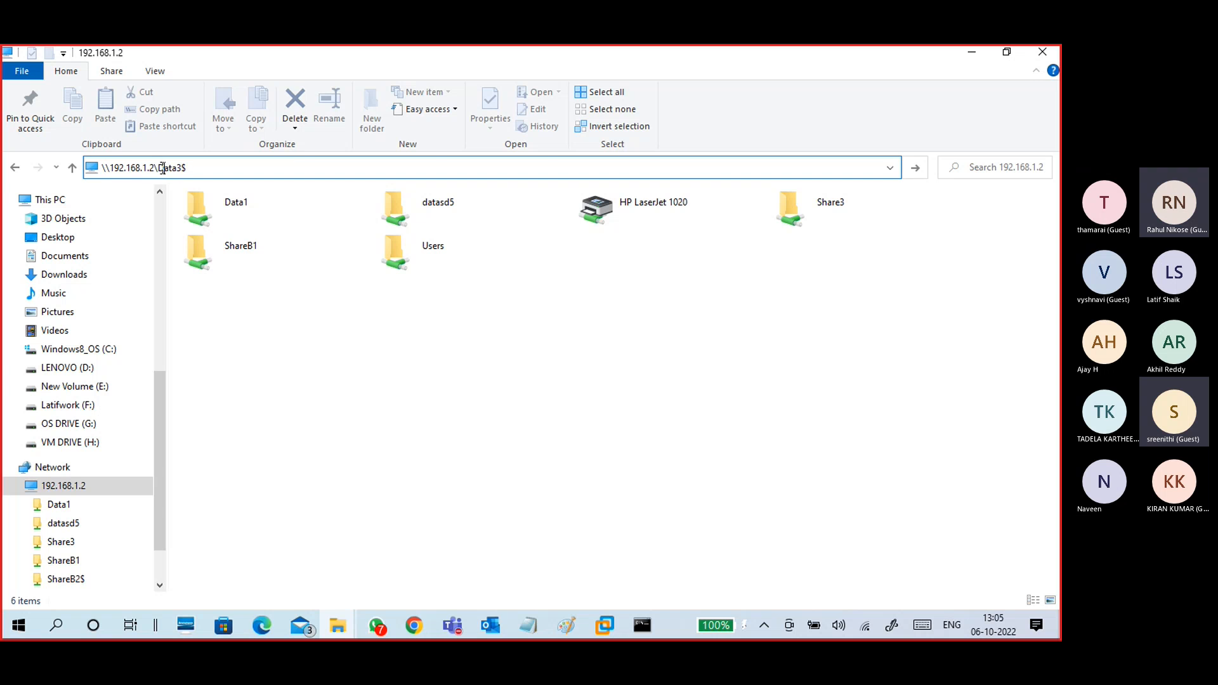
pyautogui.press('BackSpace')
pyautogui.write('d')
pyautogui.hotkey('ctrl', 'a')
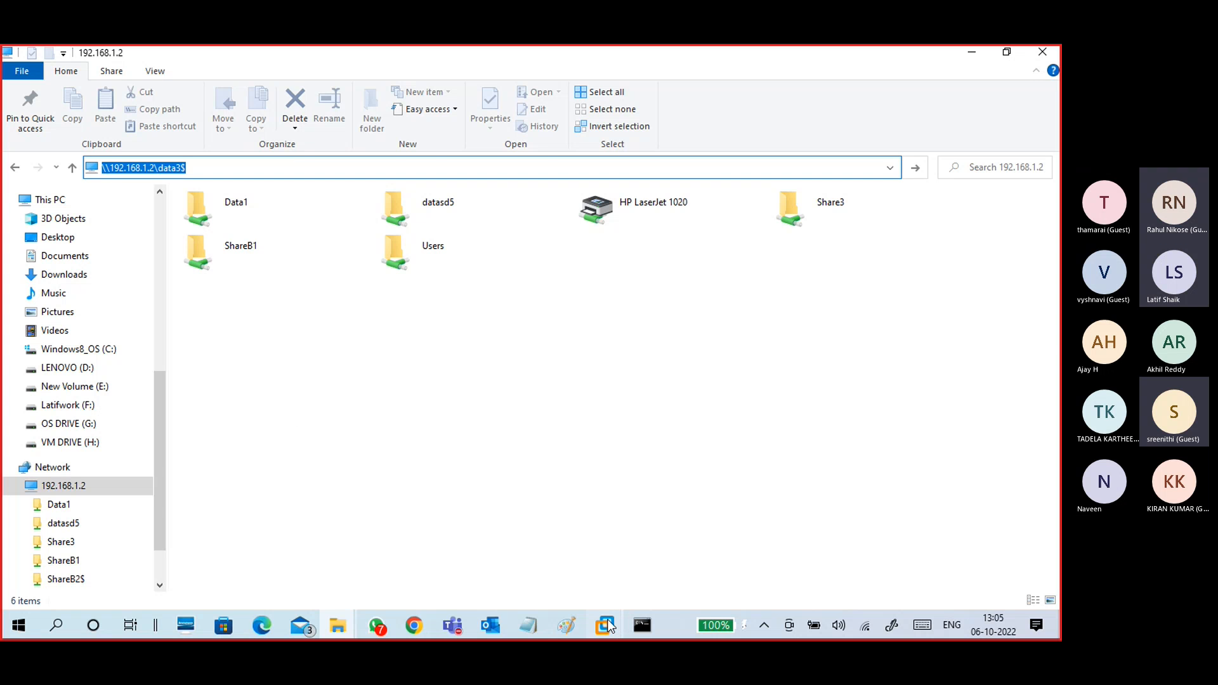
pyautogui.moveTo(607, 624)
pyautogui.click(631, 578)
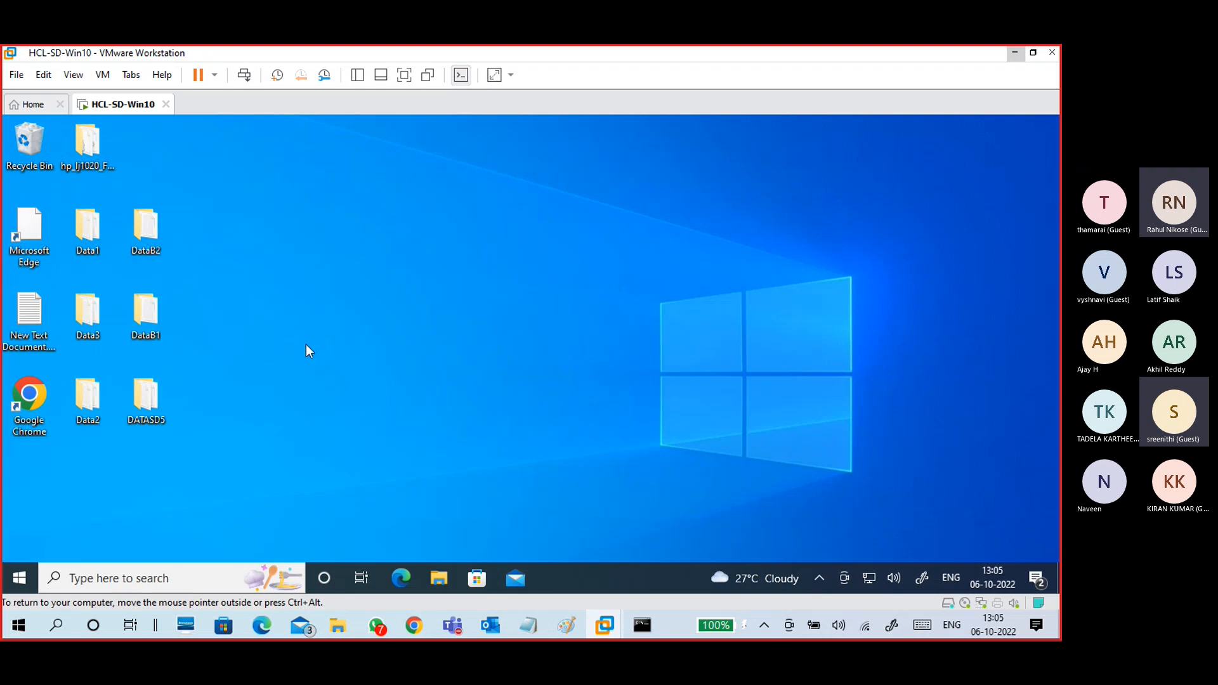
# Step: Open Data3's Properties in the VM, dismiss the data3$ access error, and confirm it is shared as Share3
pyautogui.rightClick(98, 316)
pyautogui.click(92, 547)
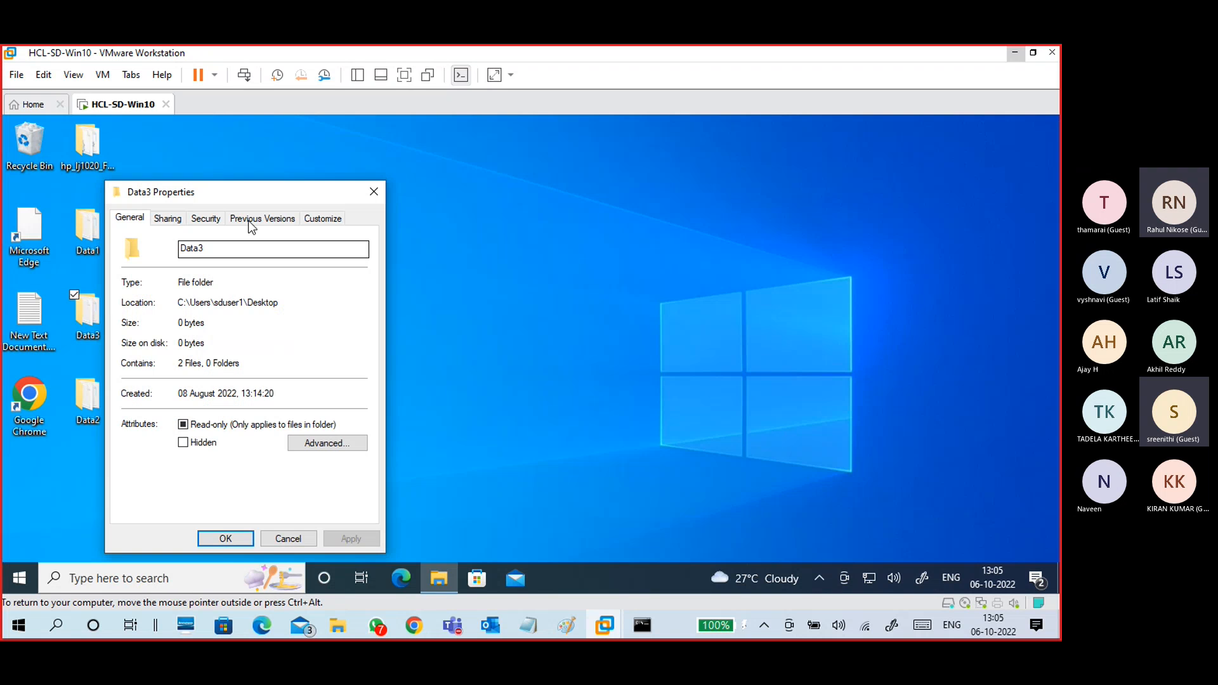
pyautogui.moveTo(249, 196); pyautogui.dragTo(391, 150)
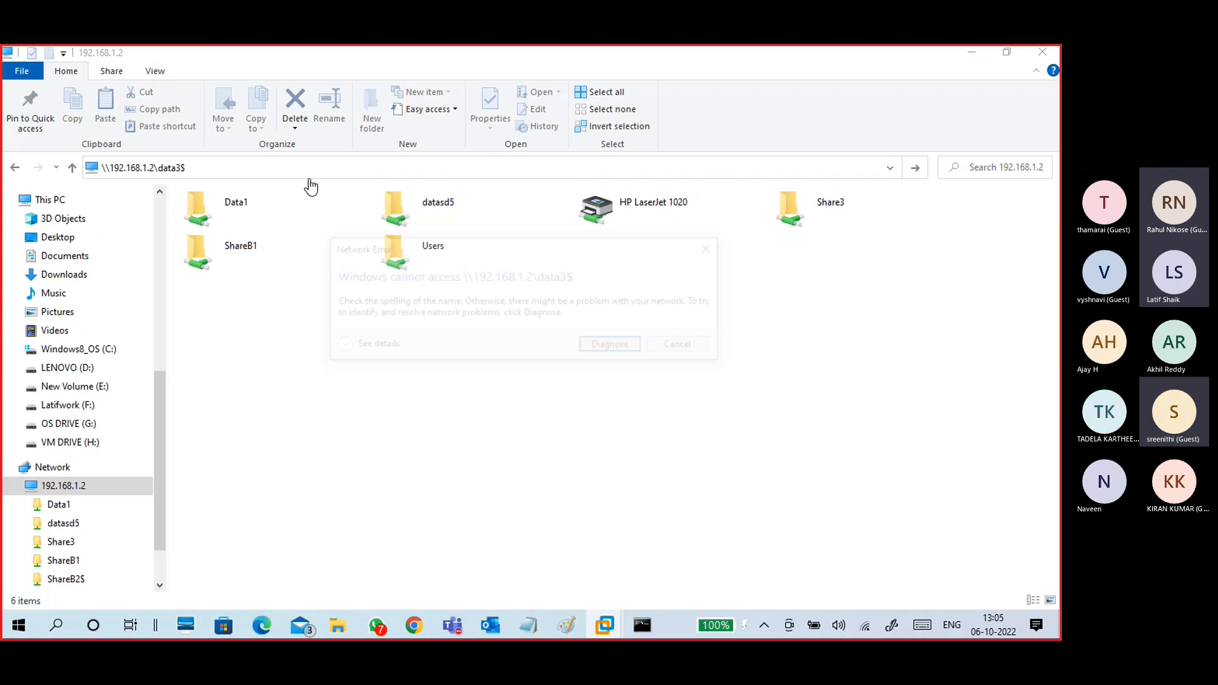
pyautogui.click(668, 351)
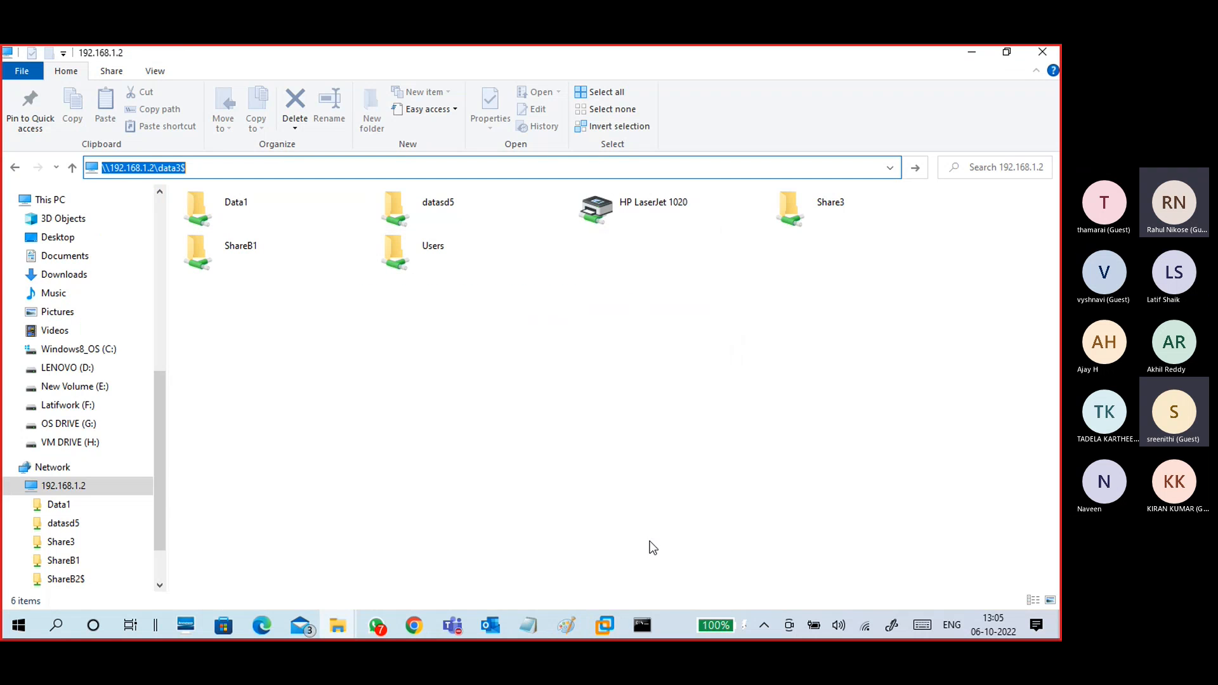
pyautogui.click(605, 625)
pyautogui.click(665, 557)
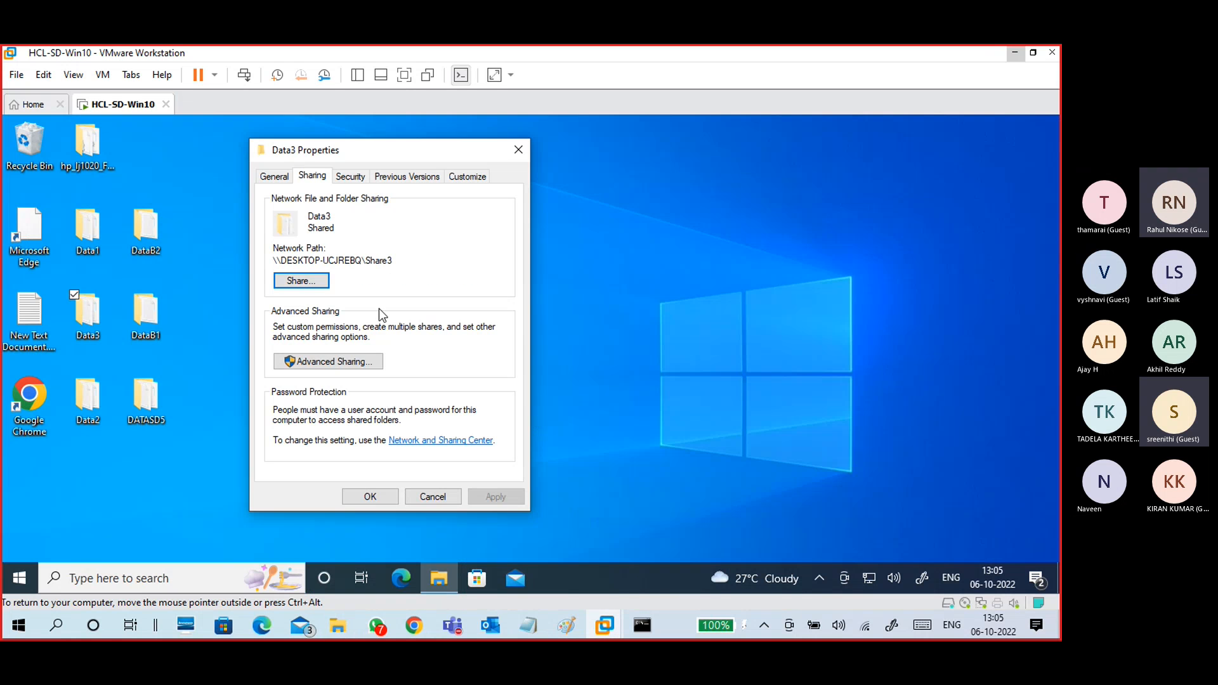
pyautogui.moveTo(394, 262); pyautogui.dragTo(367, 258)
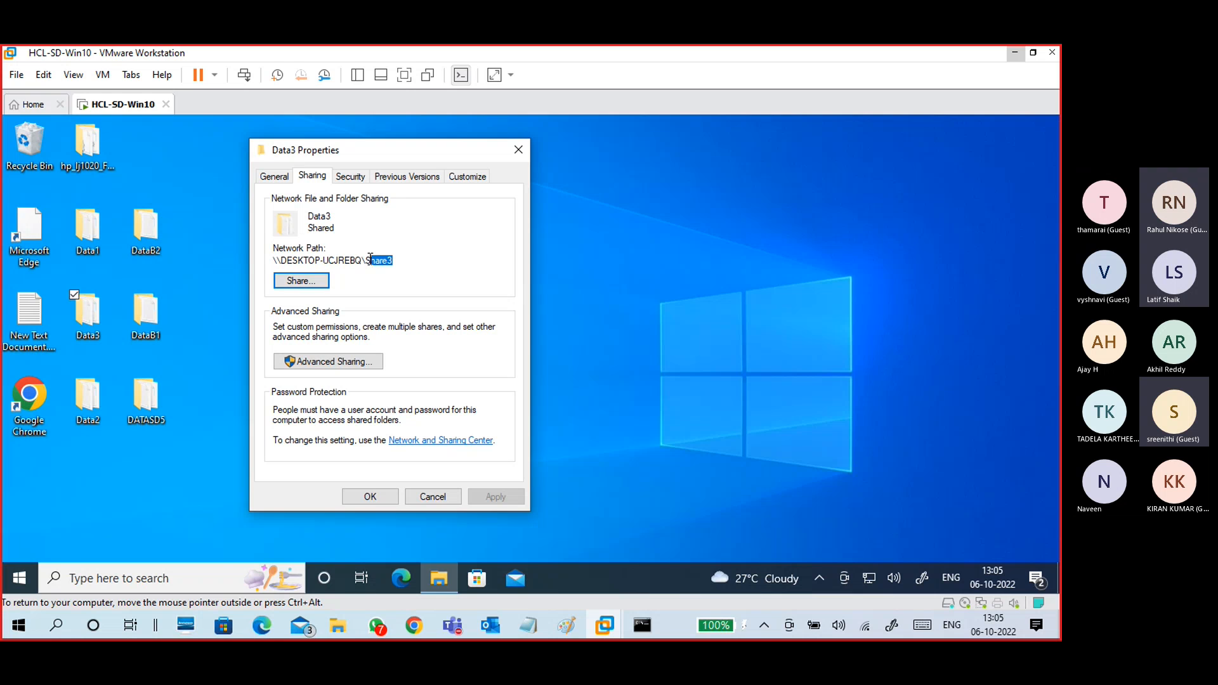
pyautogui.click(520, 150)
# Step: Check Data2's Sharing tab, confirming its network path uses the hidden name Data2$, then cancel
pyautogui.click(97, 401)
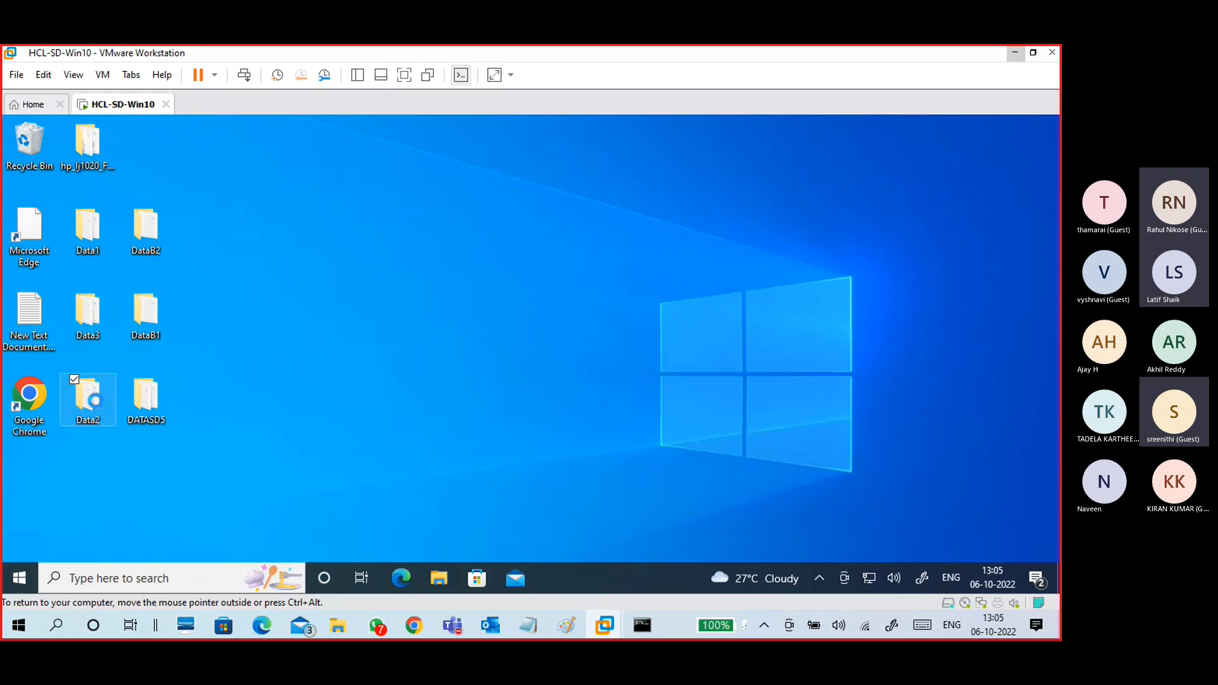
pyautogui.rightClick(97, 401)
pyautogui.click(99, 386)
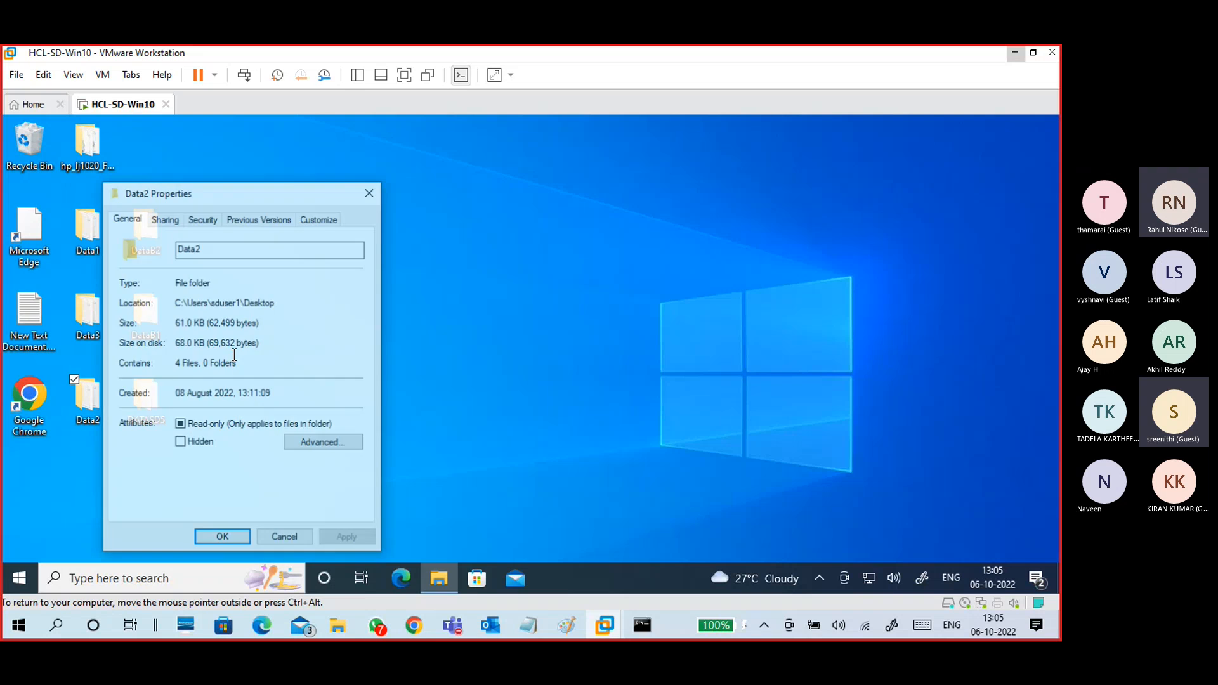
pyautogui.click(170, 218)
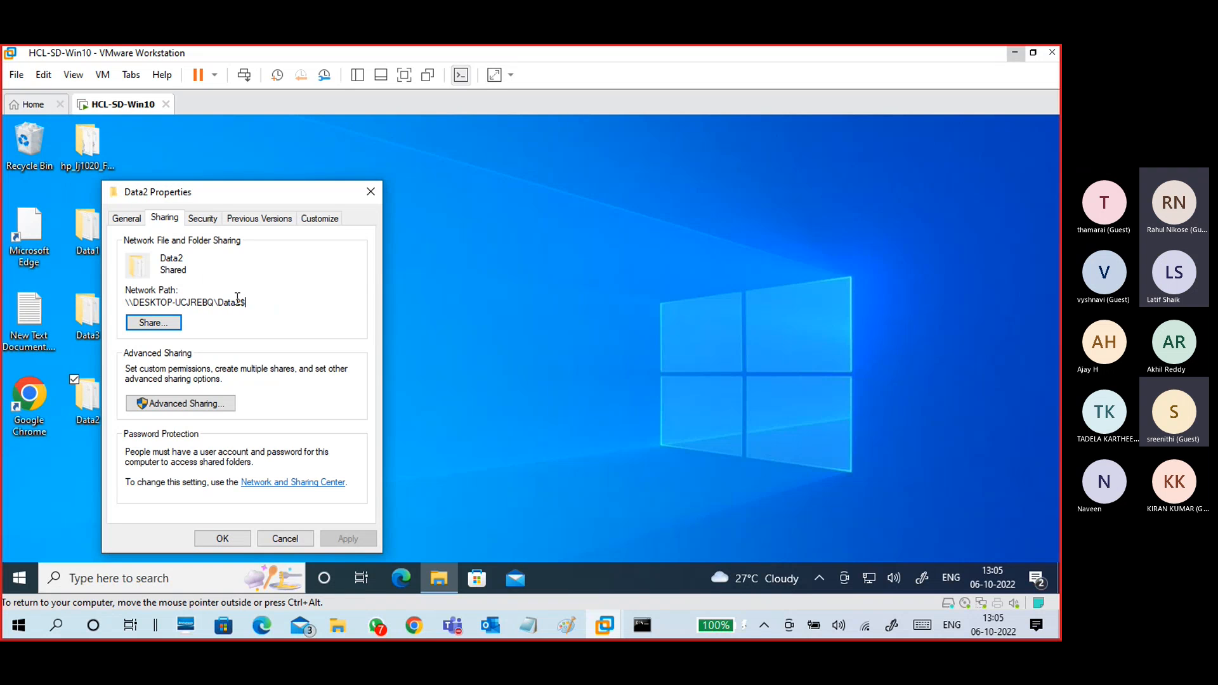
pyautogui.moveTo(245, 302); pyautogui.dragTo(215, 303)
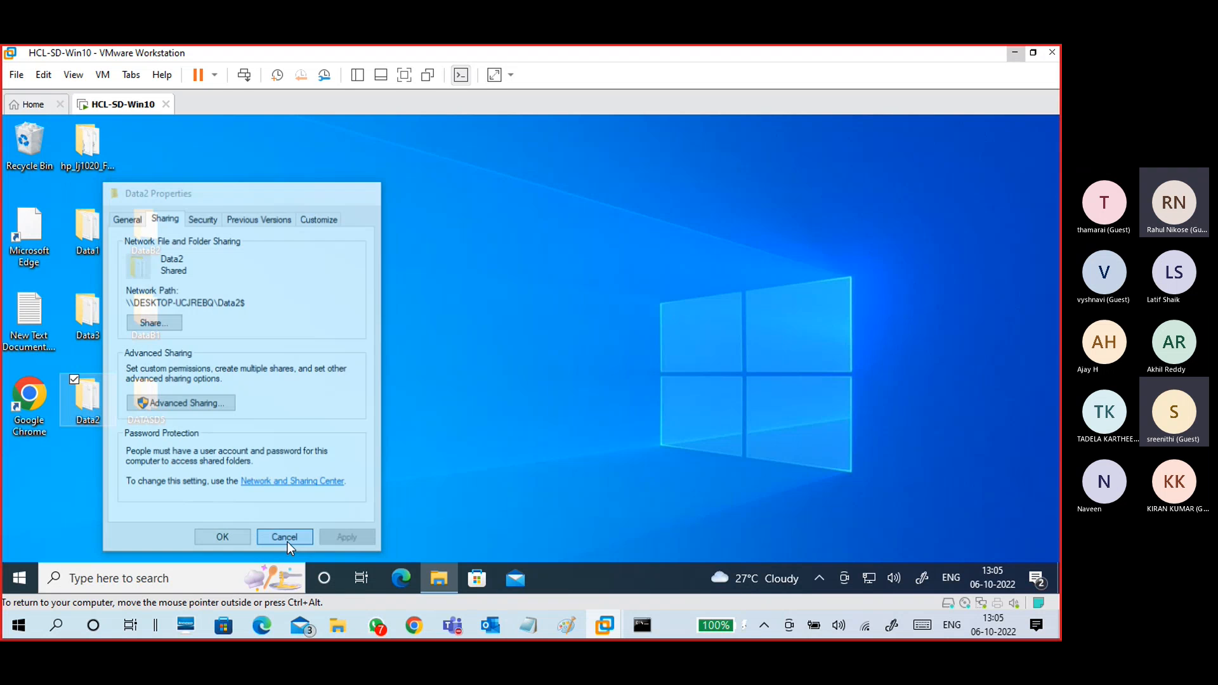
pyautogui.click(287, 540)
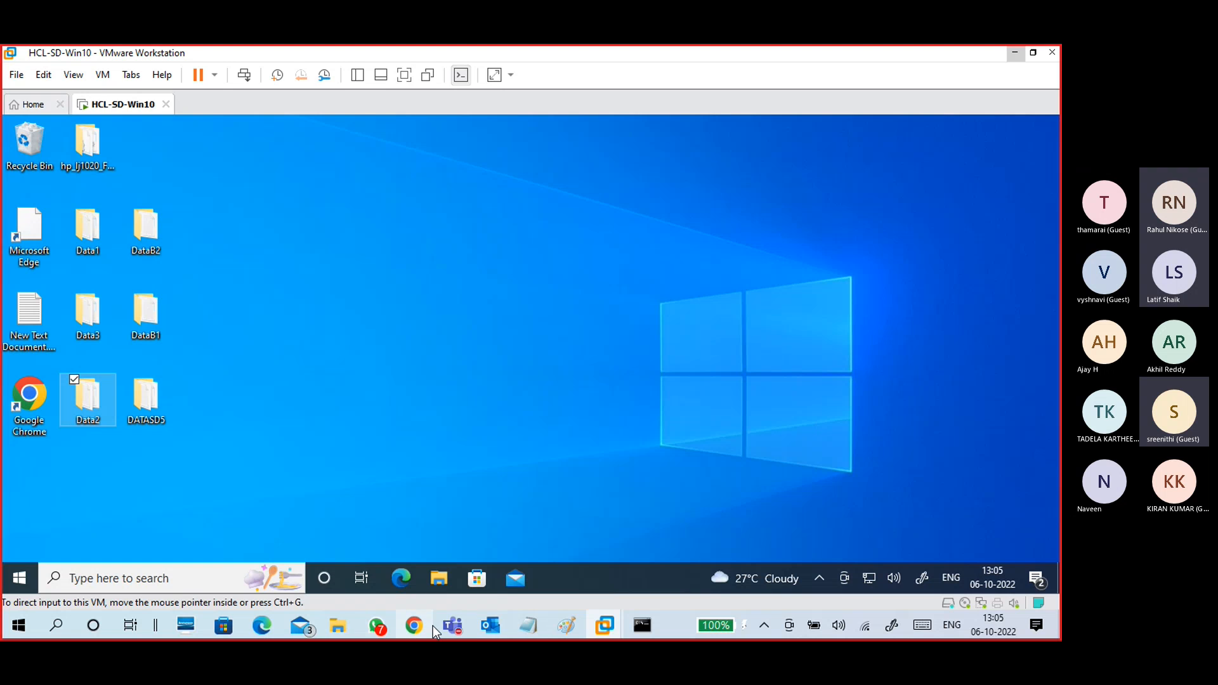
# Step: Return to the host's 192.168.1.2 listing and point out the Users and Share3 shares
pyautogui.moveTo(338, 626)
pyautogui.click(446, 582)
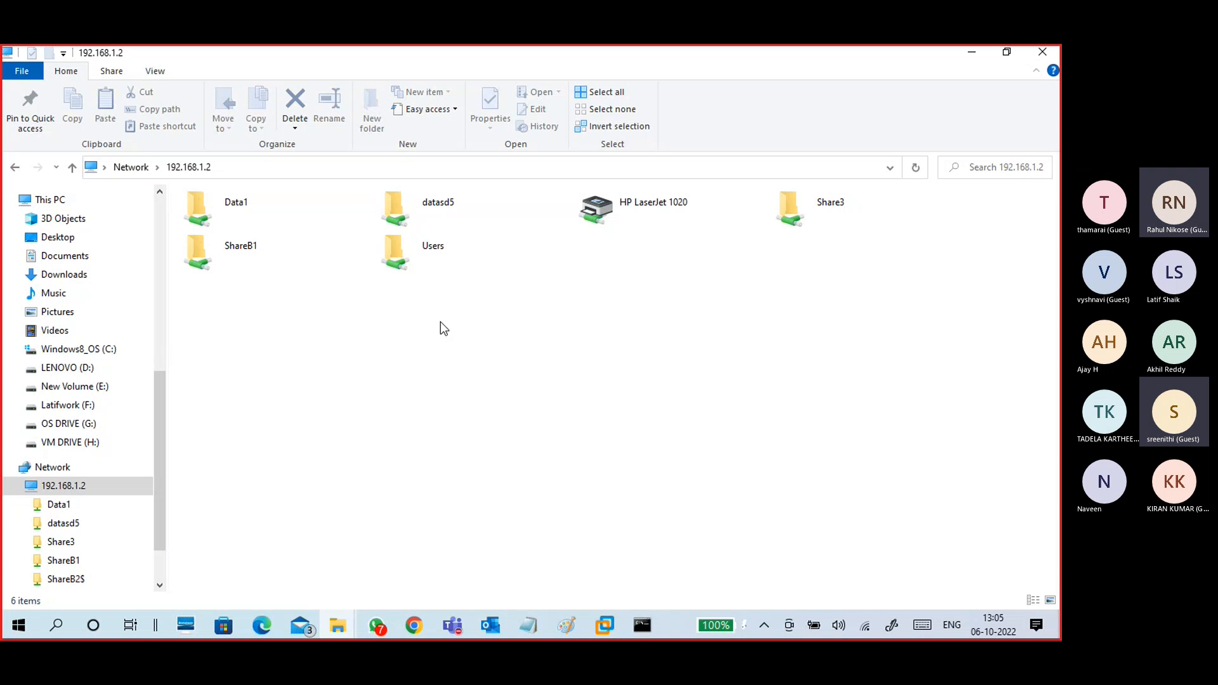
pyautogui.click(264, 208)
pyautogui.click(264, 264)
pyautogui.click(448, 251)
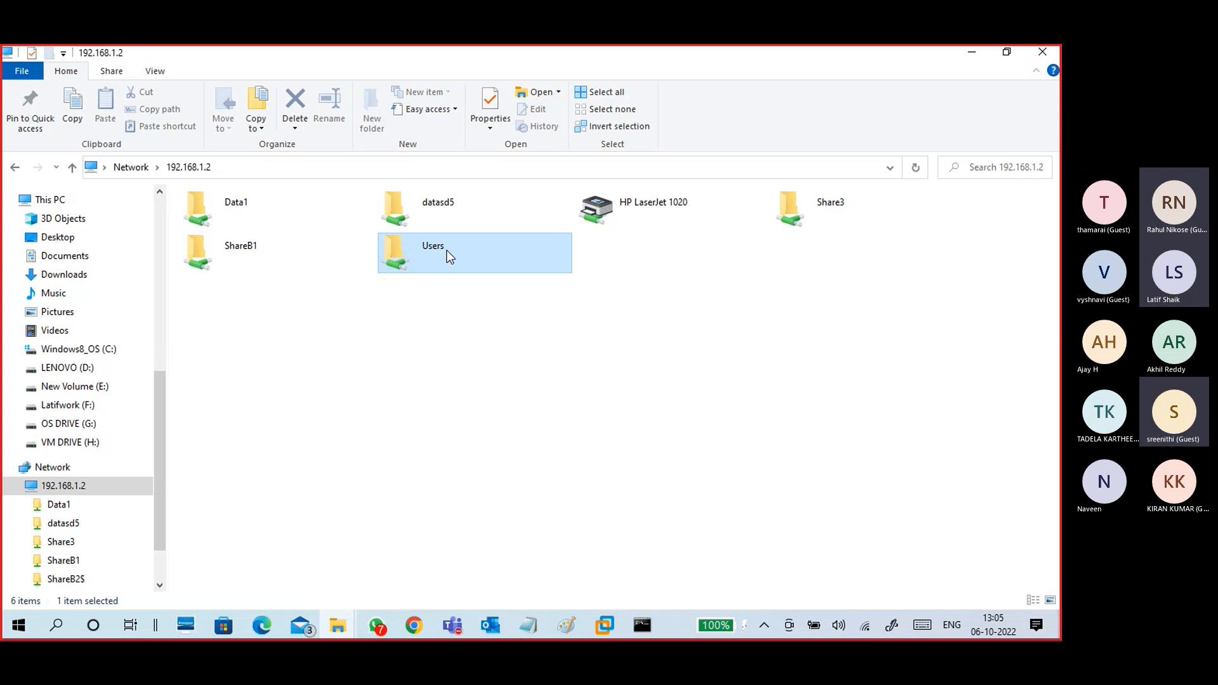
pyautogui.click(818, 215)
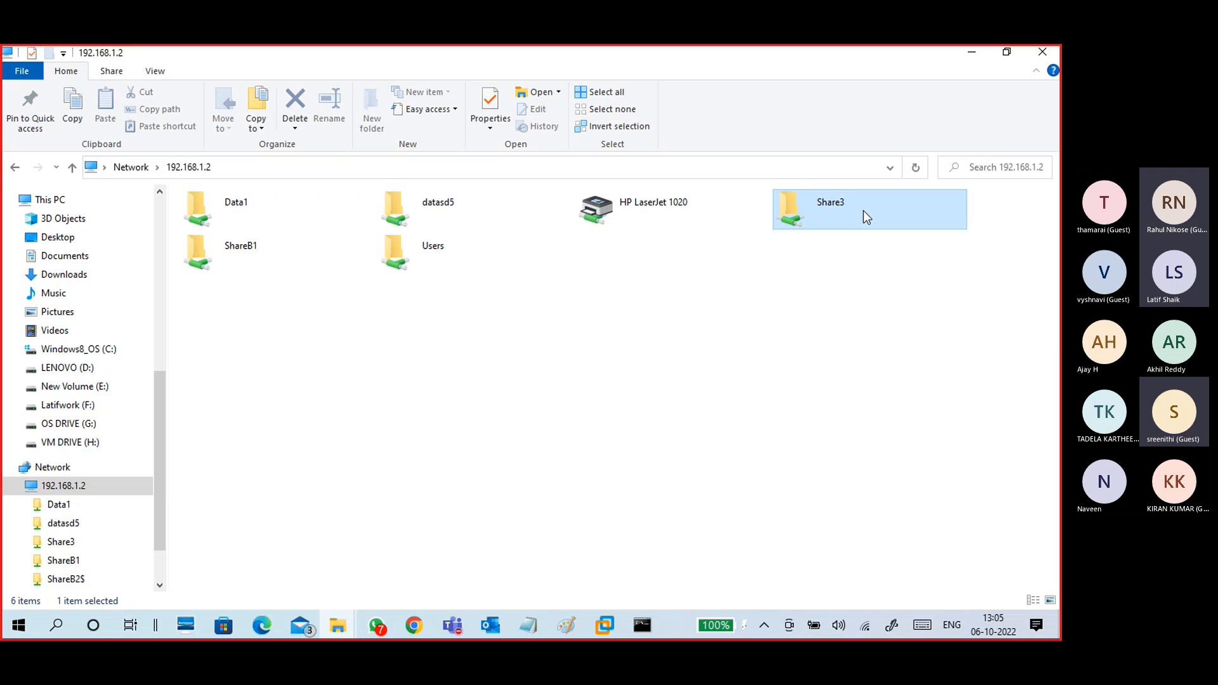
# Step: Append \Data2$ in the address bar to open the hidden share with 14-07.txt, 15-07.txt, 18-07.txt and a PDF
pyautogui.click(228, 166)
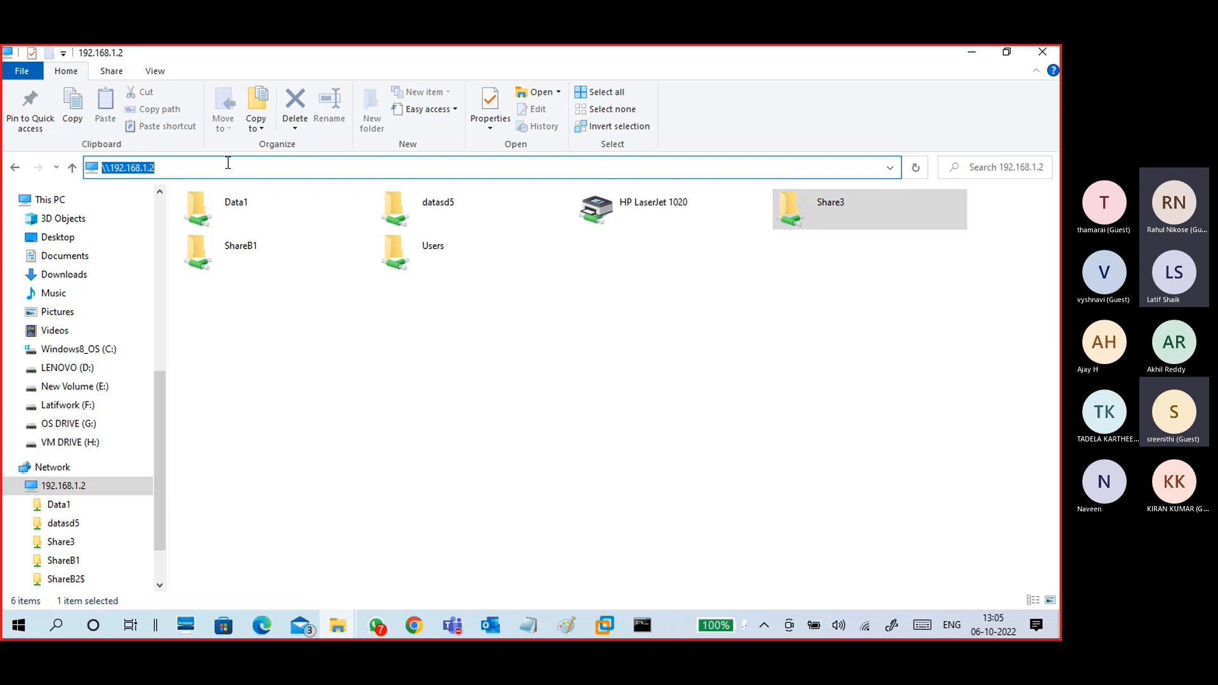
pyautogui.click(229, 166)
pyautogui.write('\\Data2')
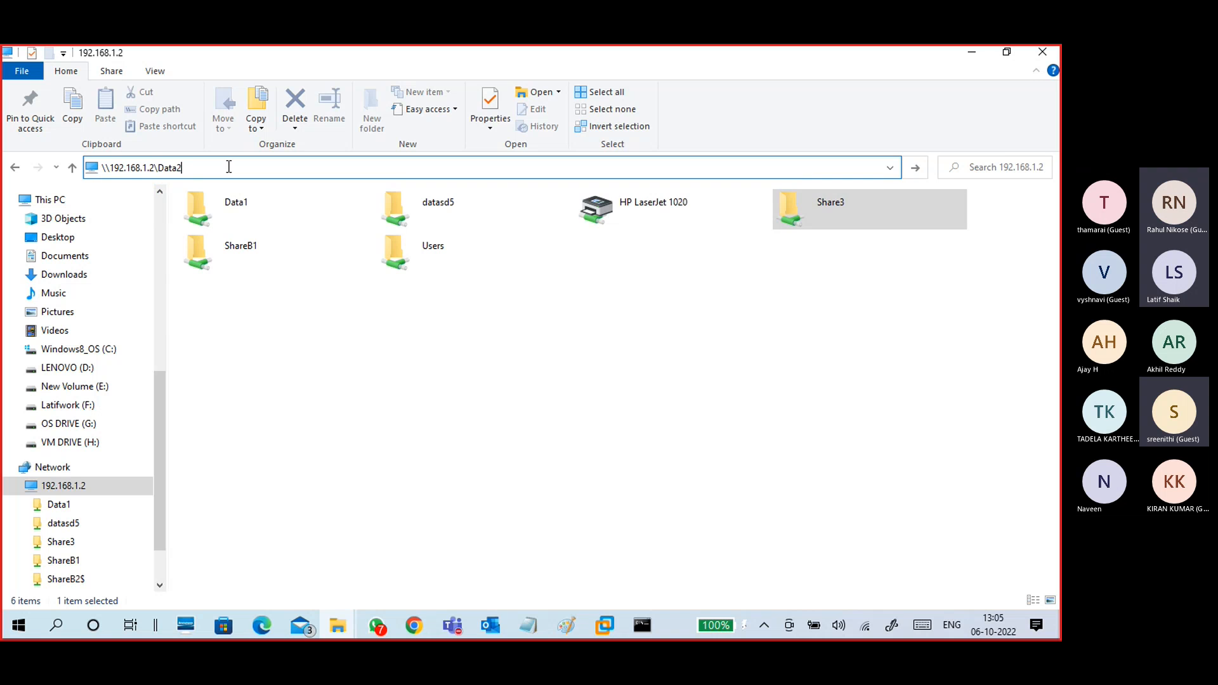
pyautogui.write('$')
pyautogui.press('Return')
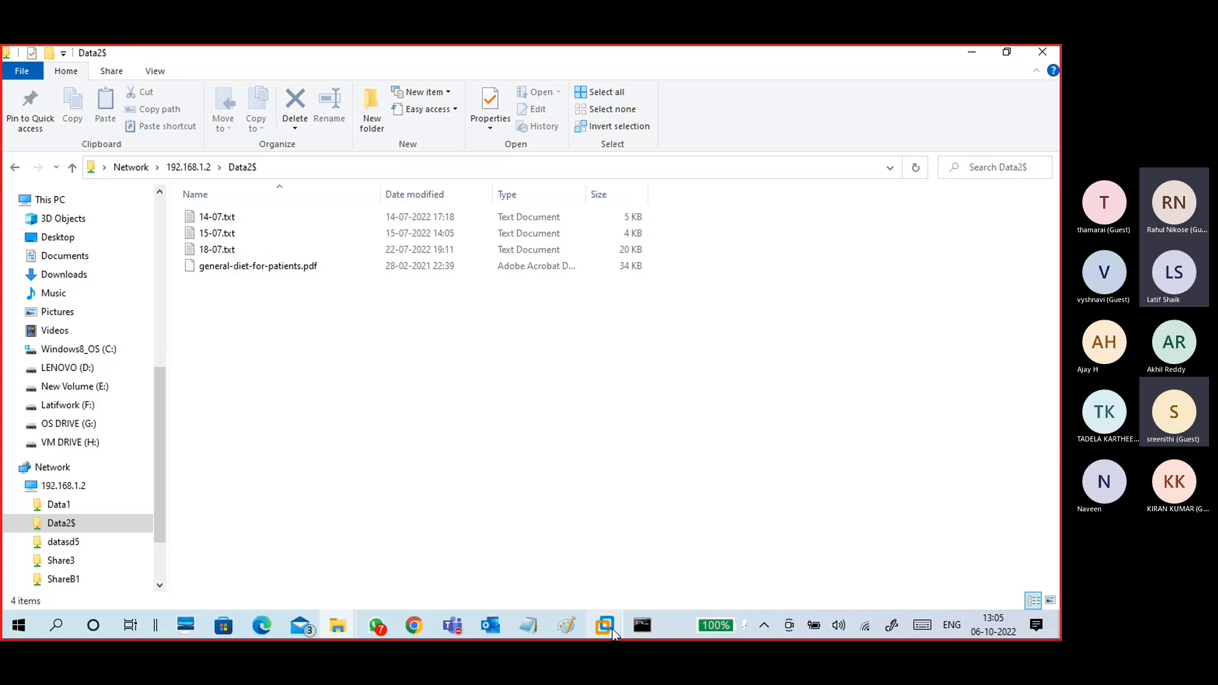
pyautogui.moveTo(610, 625)
pyautogui.click(650, 551)
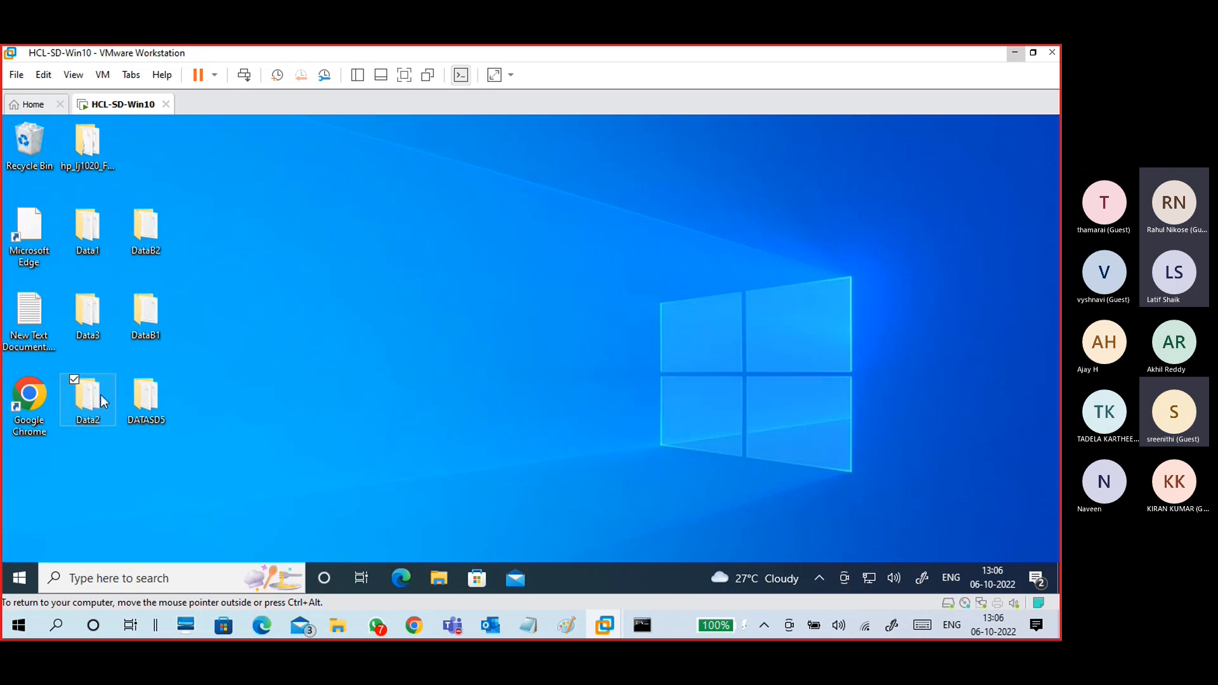
# Step: Open Data2 in the VM to view its four files, minimize VMware, and go up to 192.168.1.2
pyautogui.doubleClick(100, 395)
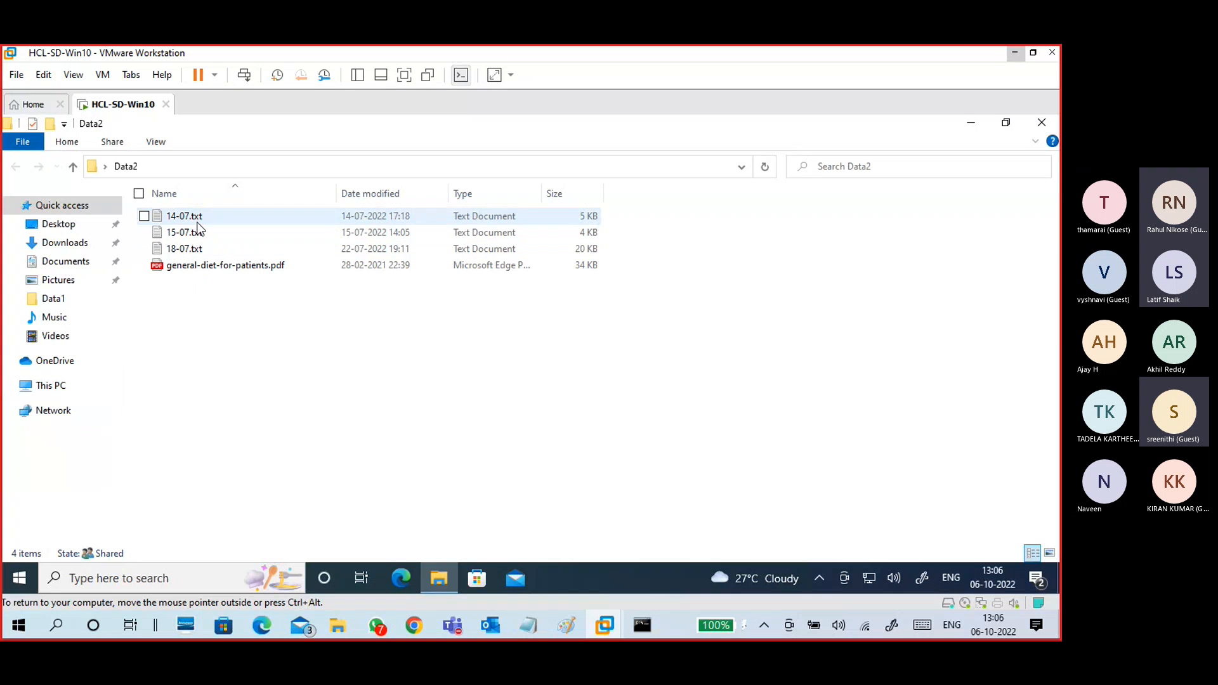
pyautogui.click(1048, 121)
pyautogui.click(1014, 54)
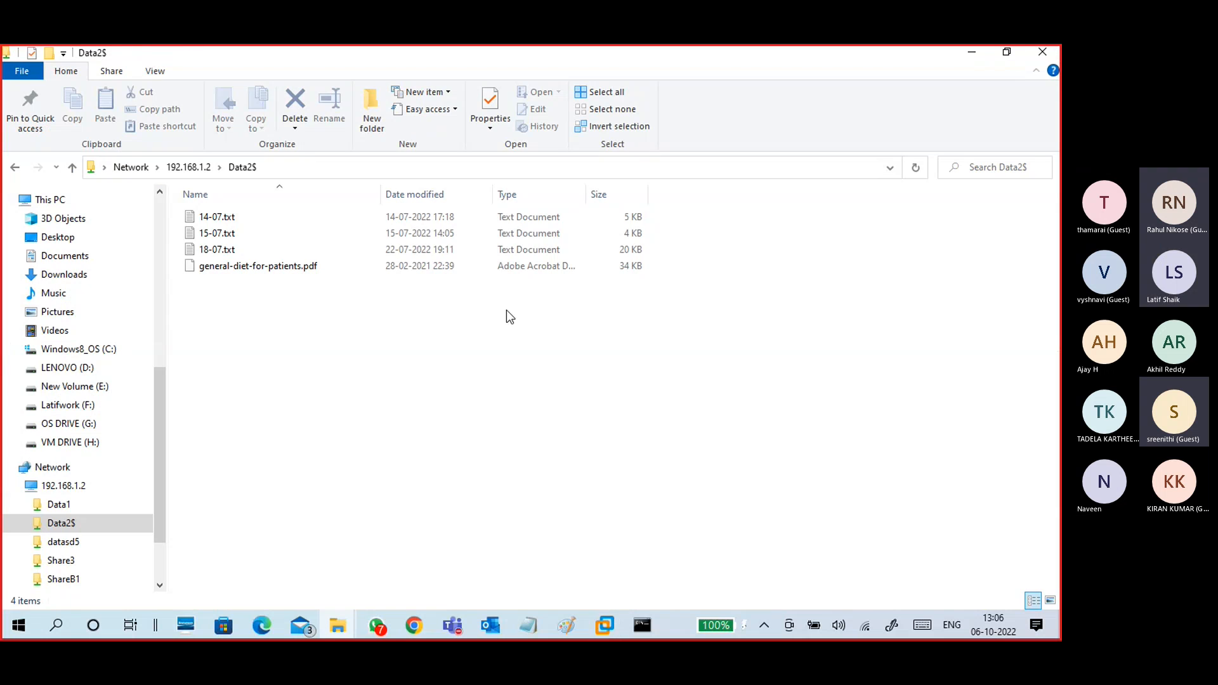
pyautogui.click(189, 167)
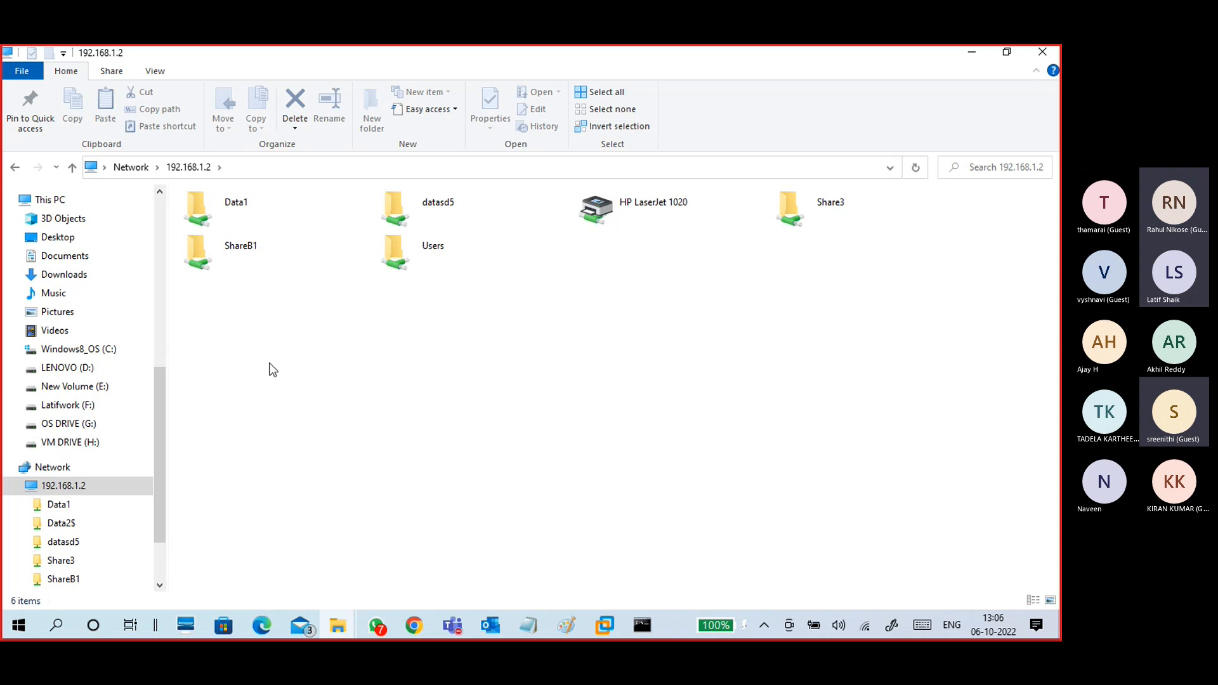
# Step: Type \Data2$ after \\192.168.1.2 in the address bar to reopen the hidden share's four files
pyautogui.click(284, 167)
pyautogui.click(283, 166)
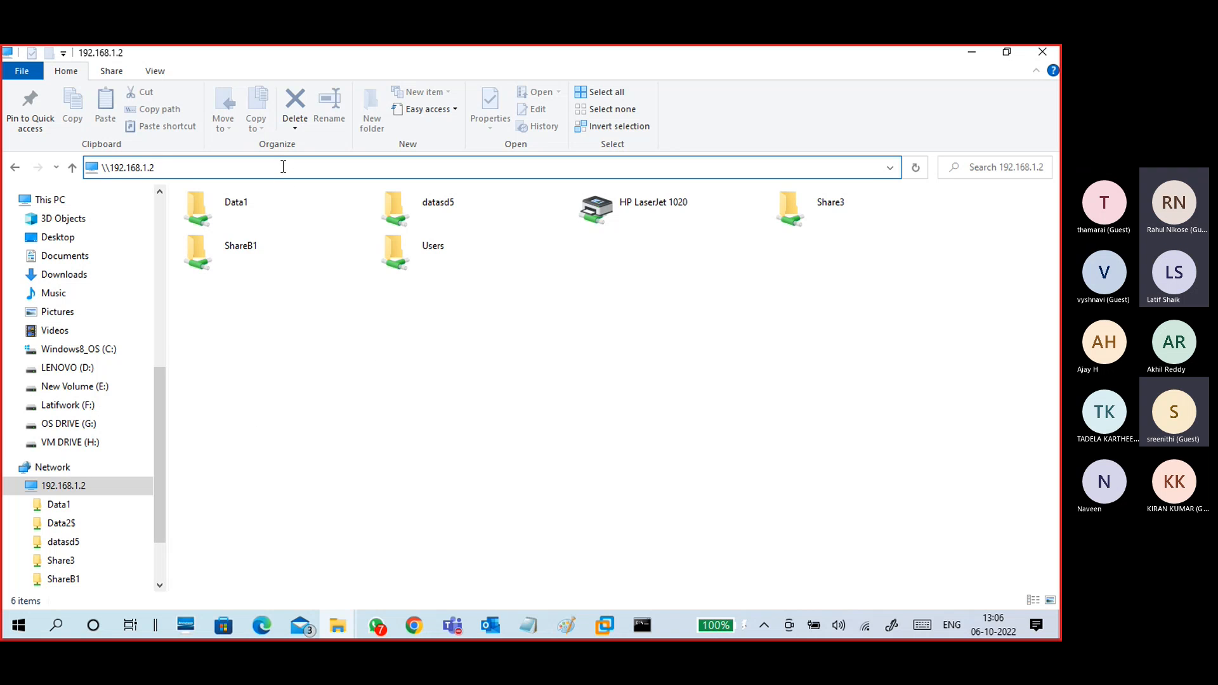
pyautogui.write('\\Data')
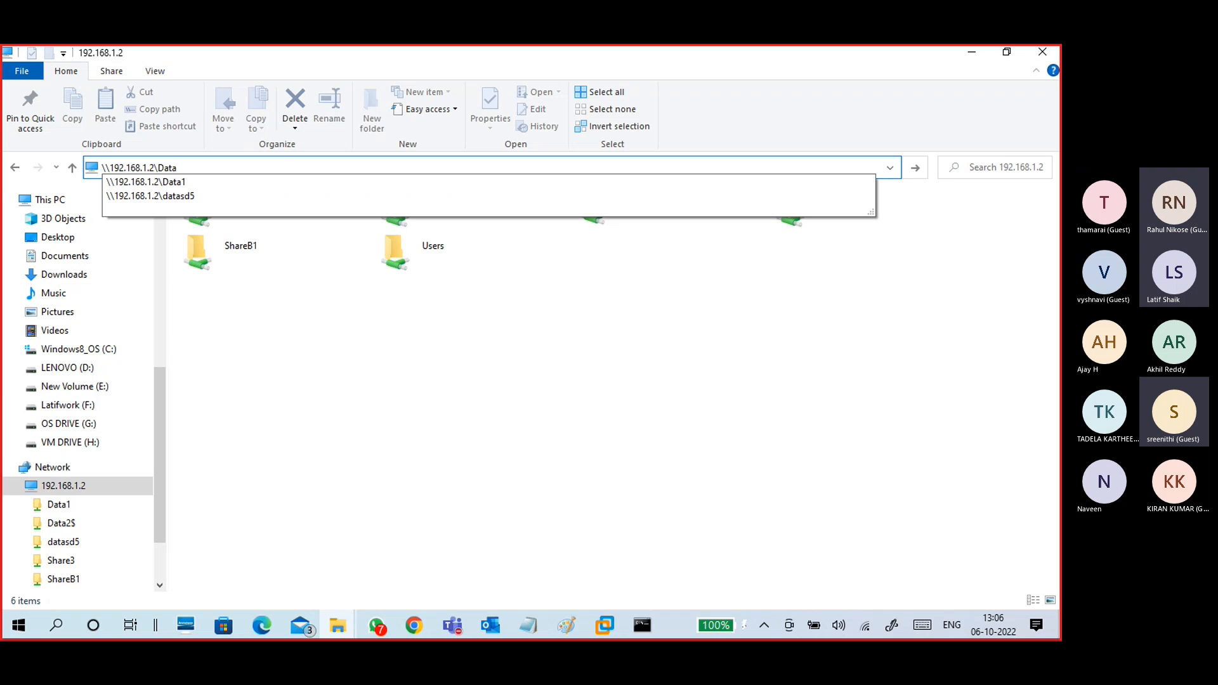
pyautogui.write('2$')
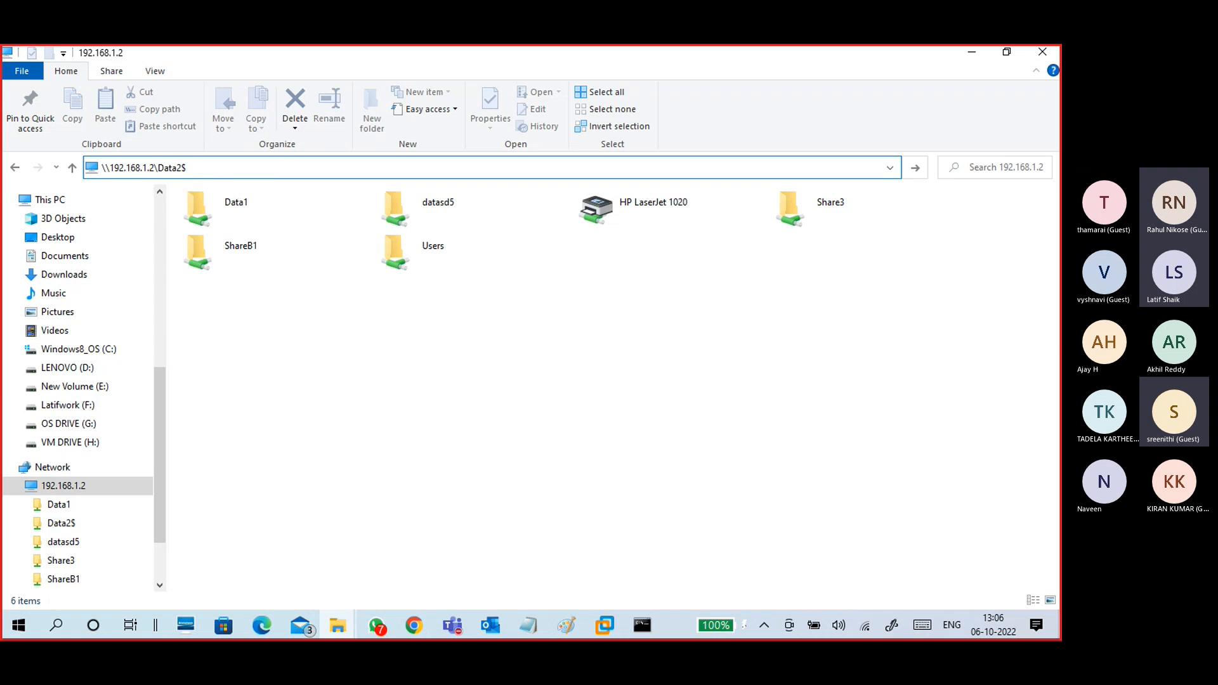
pyautogui.press('Return')
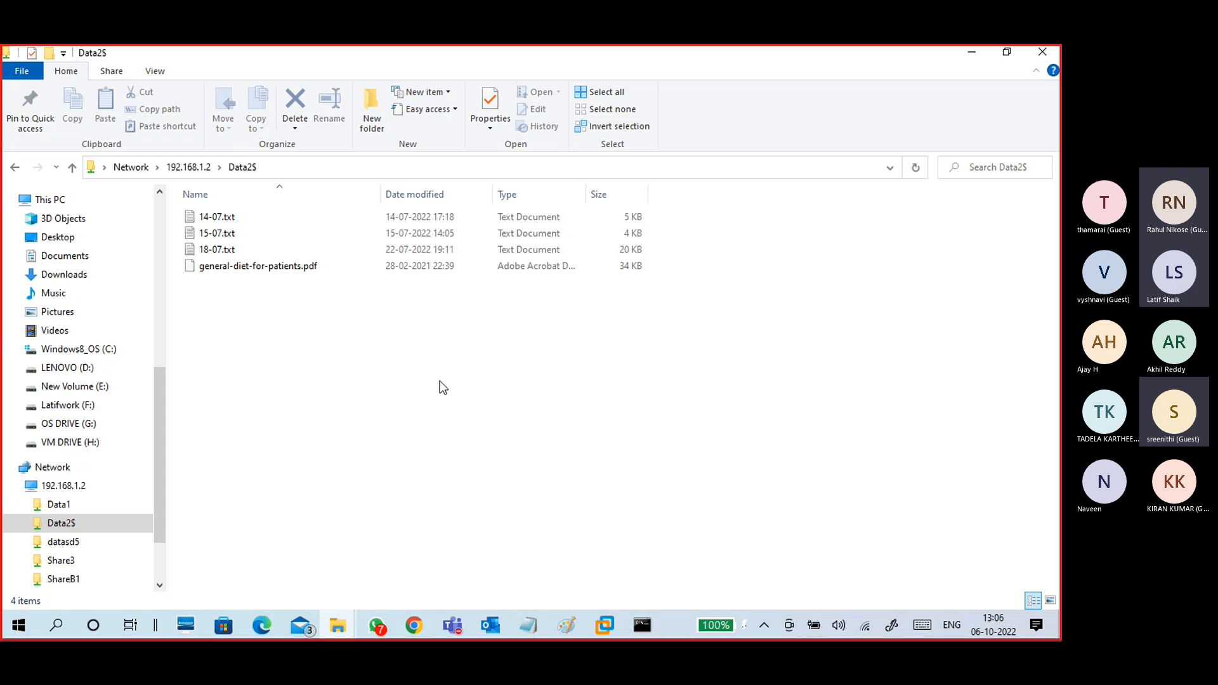
# Step: In the Windows 10 VM, open Data2's Properties at the Sharing tab
pyautogui.moveTo(604, 625)
pyautogui.click(691, 533)
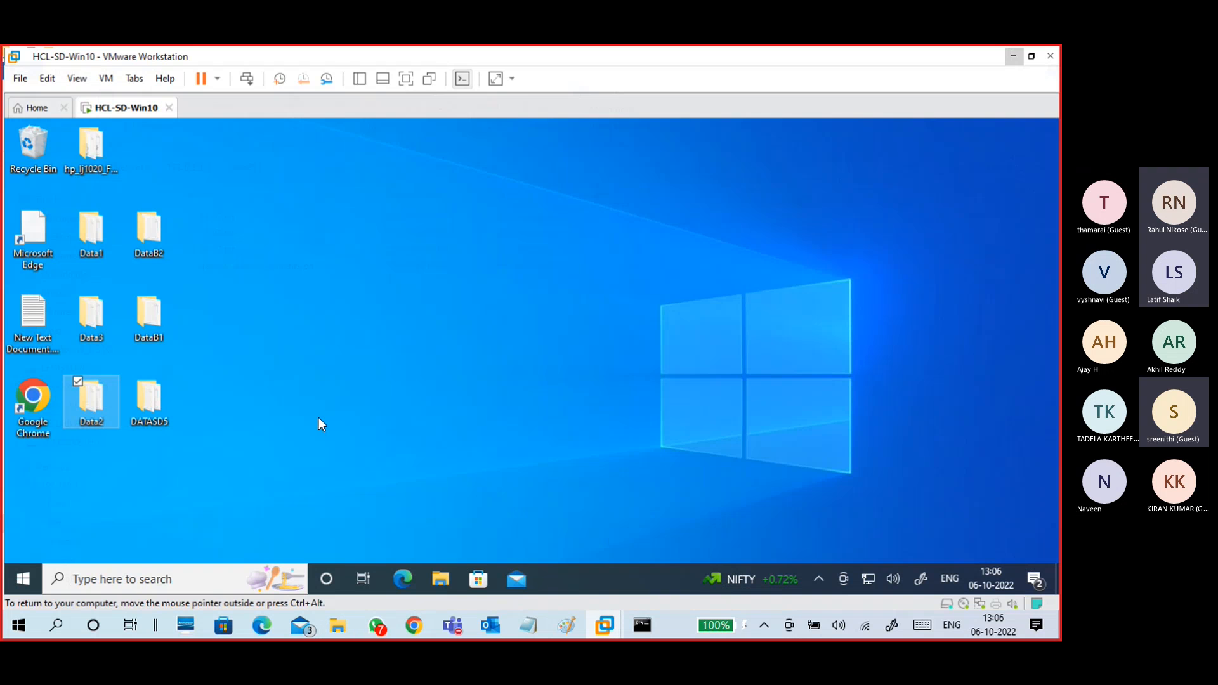
pyautogui.rightClick(112, 393)
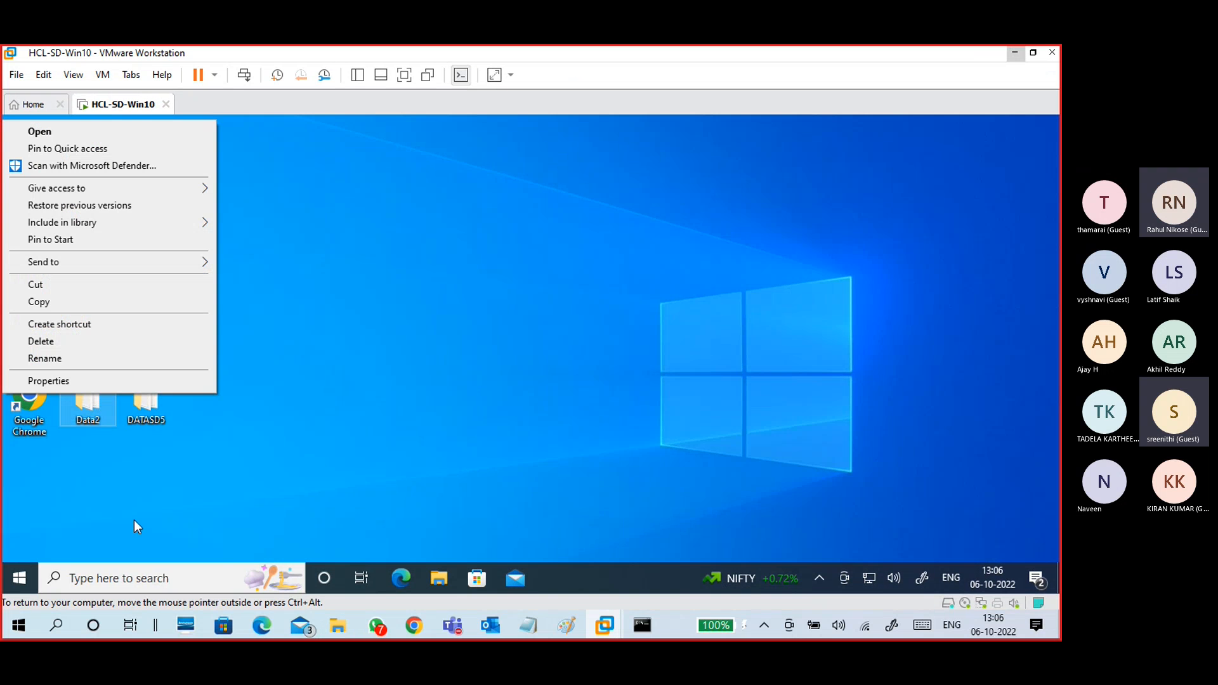
pyautogui.click(106, 376)
pyautogui.click(164, 219)
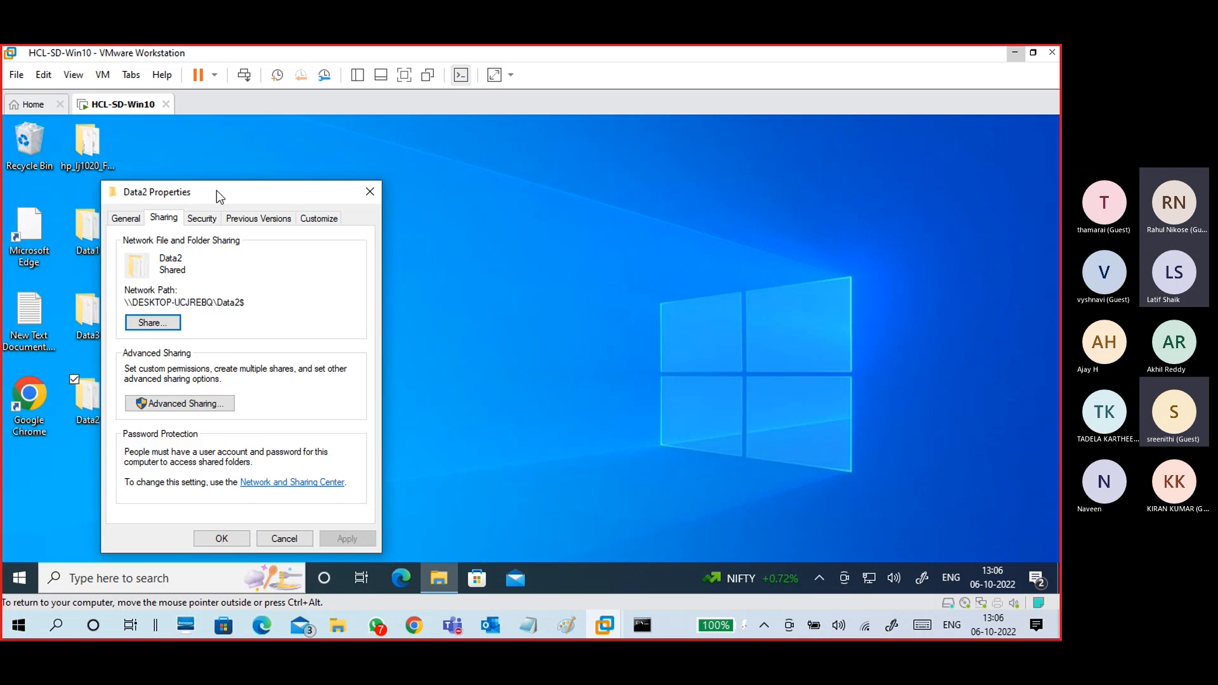
pyautogui.moveTo(191, 193); pyautogui.dragTo(296, 165)
# Step: Open Advanced Sharing to review share name Data2$ and its 20 simultaneous-user limit
pyautogui.click(298, 378)
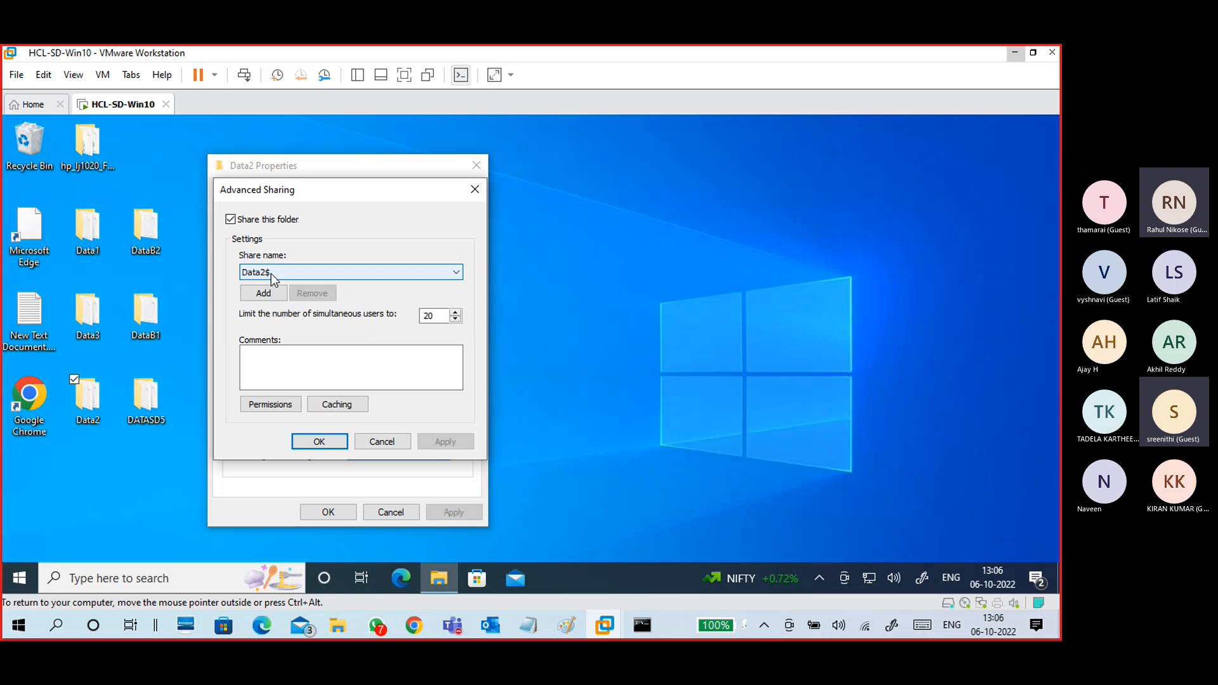
pyautogui.click(271, 273)
pyautogui.click(282, 294)
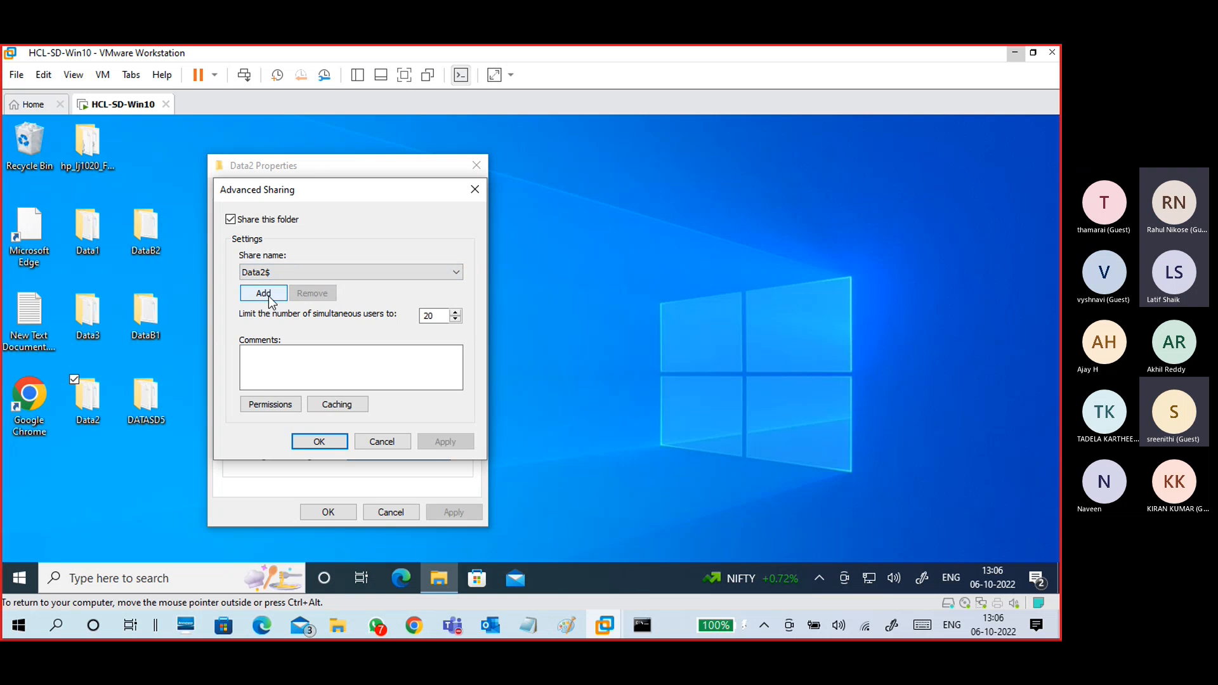
pyautogui.click(280, 359)
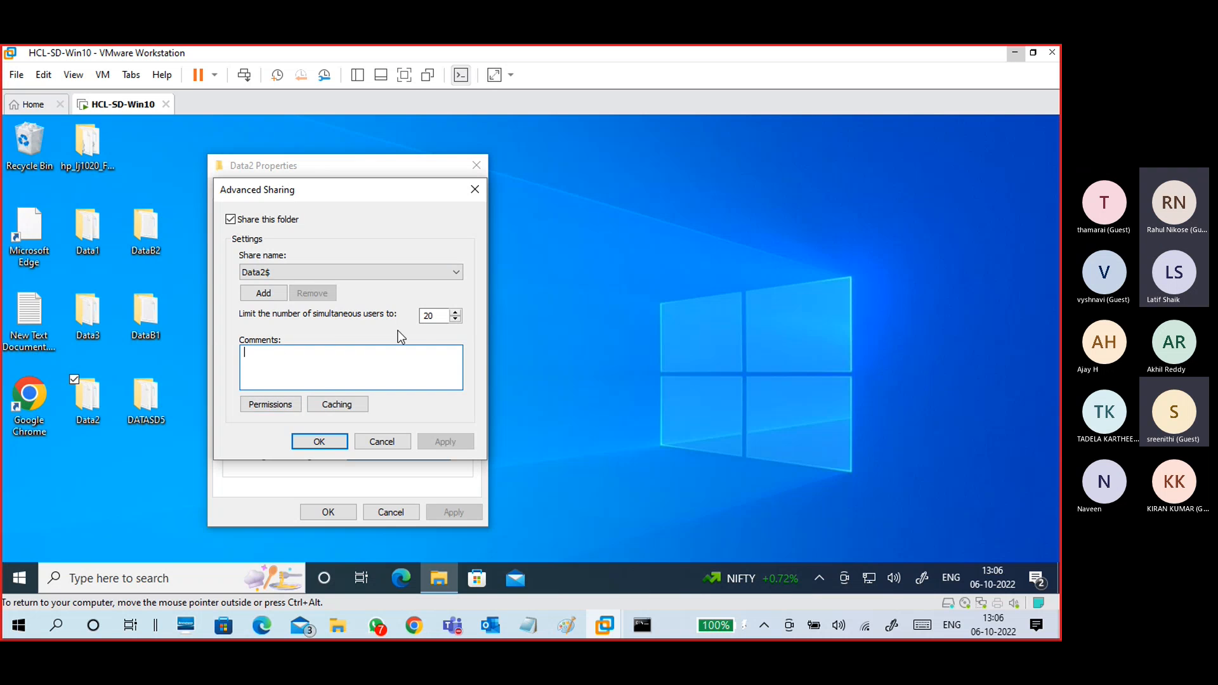
pyautogui.doubleClick(432, 316)
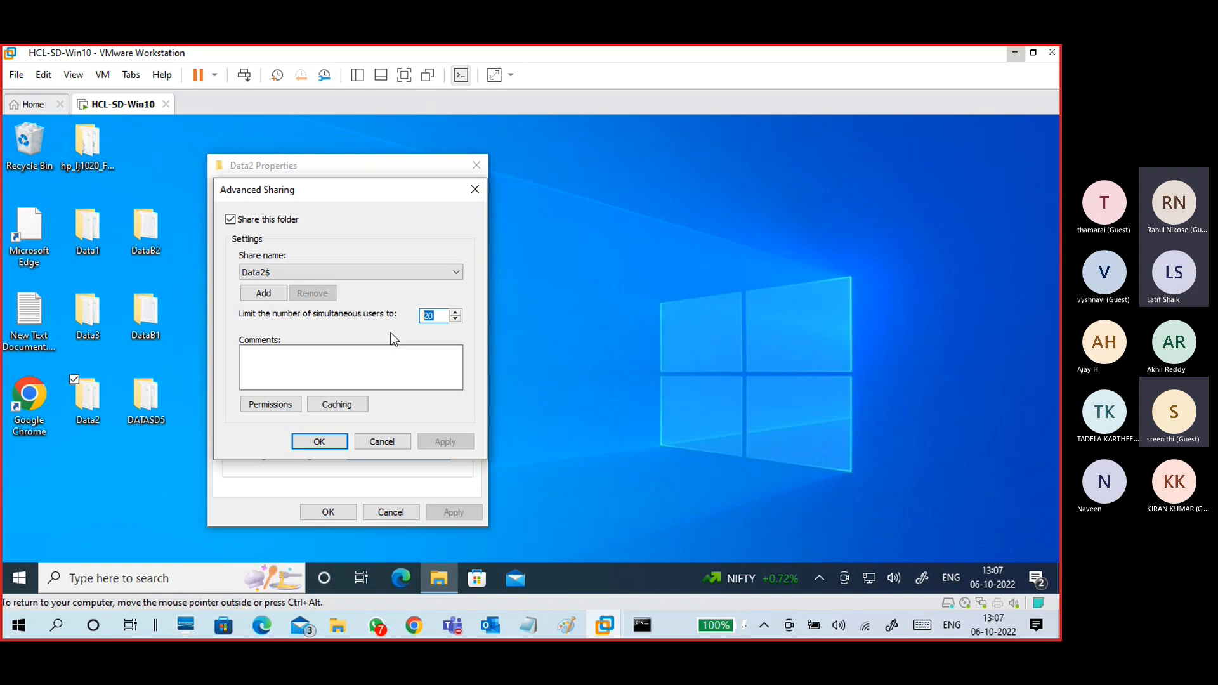
# Step: Highlight the 20-user limit value and the comments field in Advanced Sharing
pyautogui.press('Right')
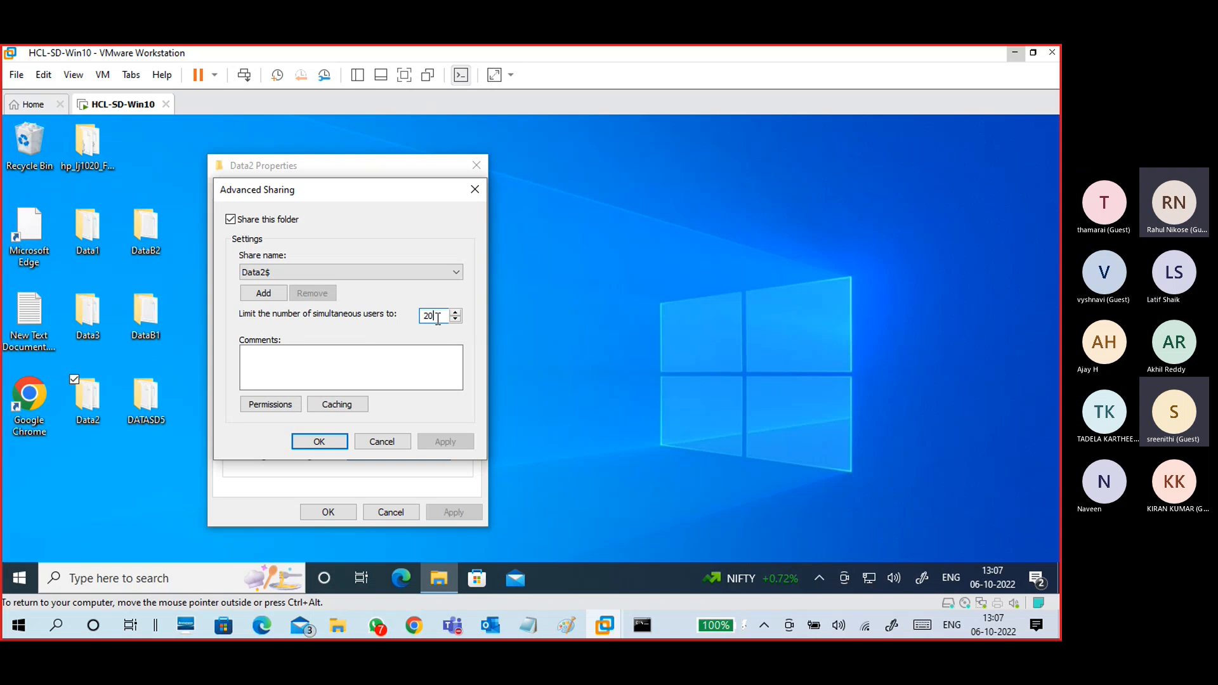
pyautogui.moveTo(434, 316); pyautogui.dragTo(420, 318)
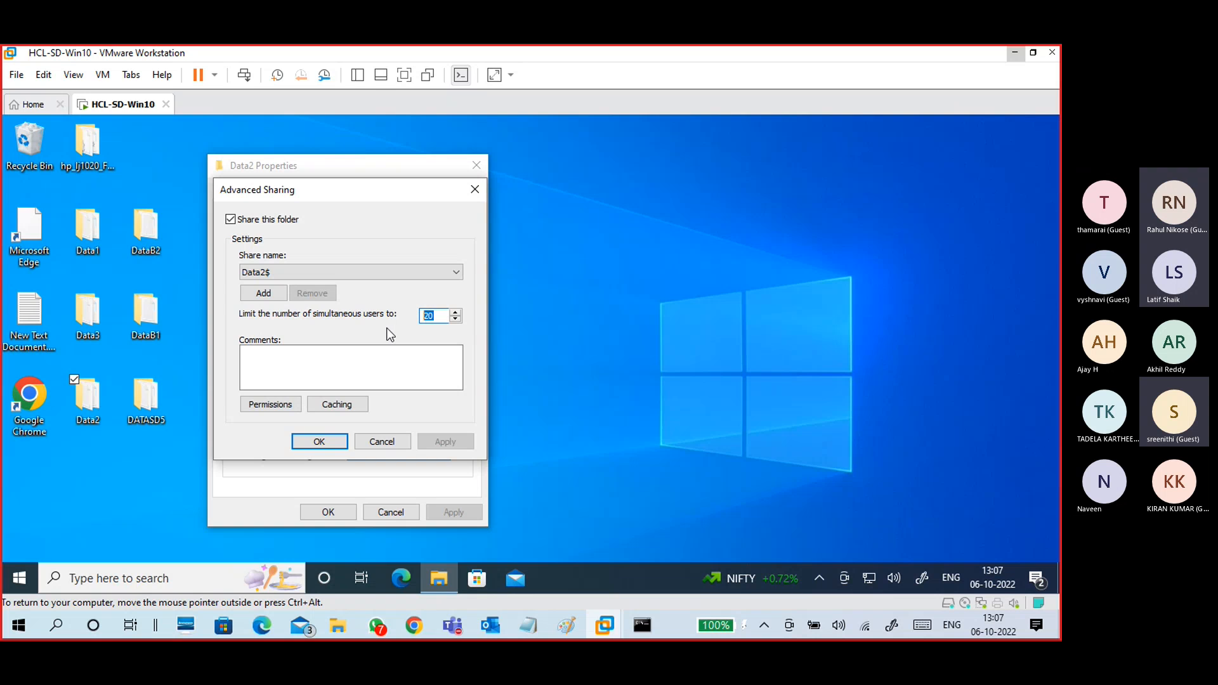
pyautogui.click(288, 365)
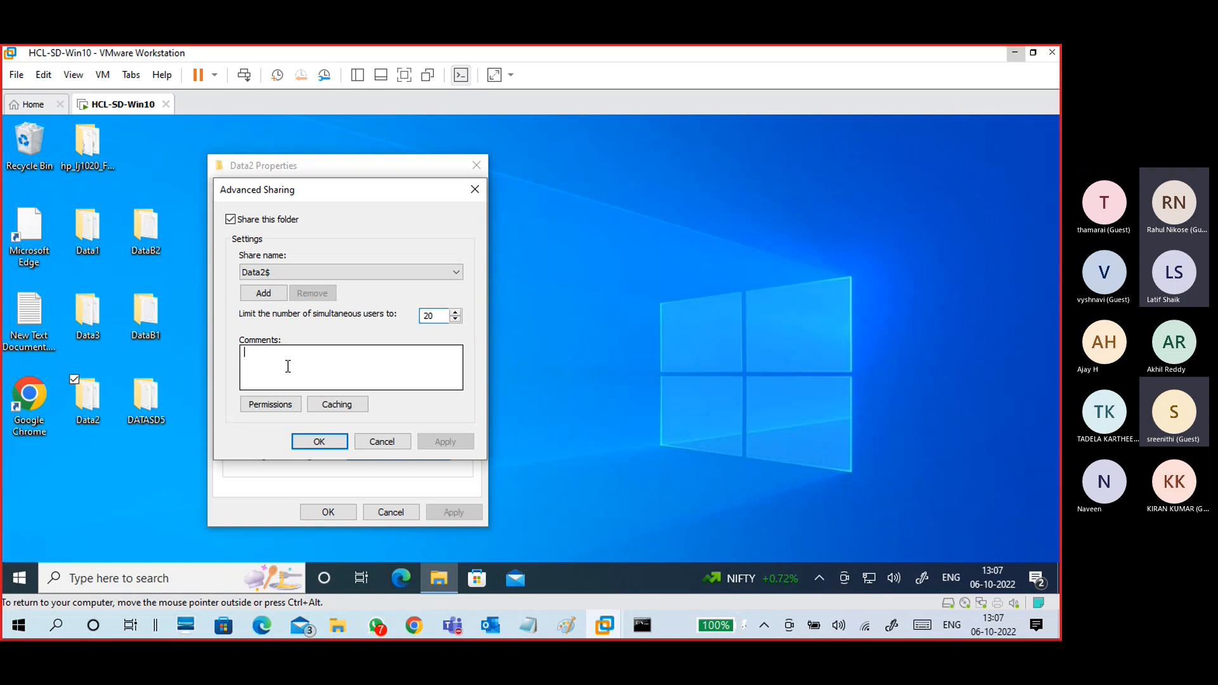
# Step: View Data2$'s offline caching options, then cancel out and close Data2 Properties unchanged
pyautogui.click(334, 406)
pyautogui.moveTo(369, 181); pyautogui.dragTo(564, 174)
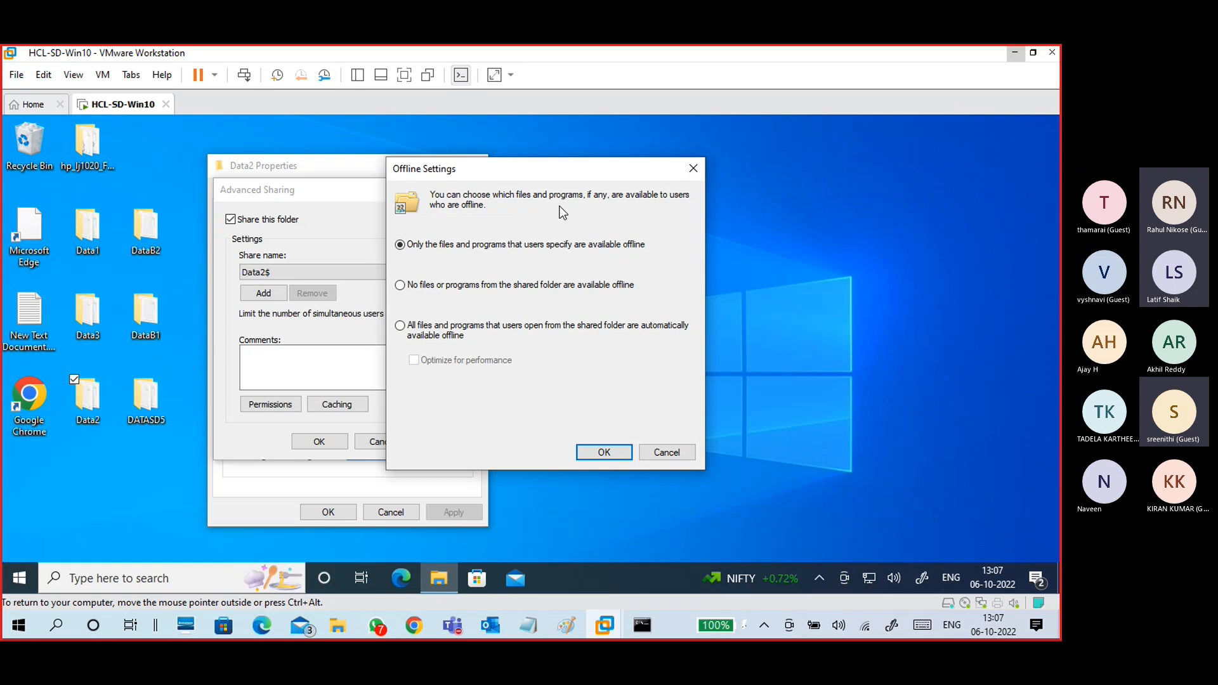
pyautogui.click(654, 453)
pyautogui.click(398, 438)
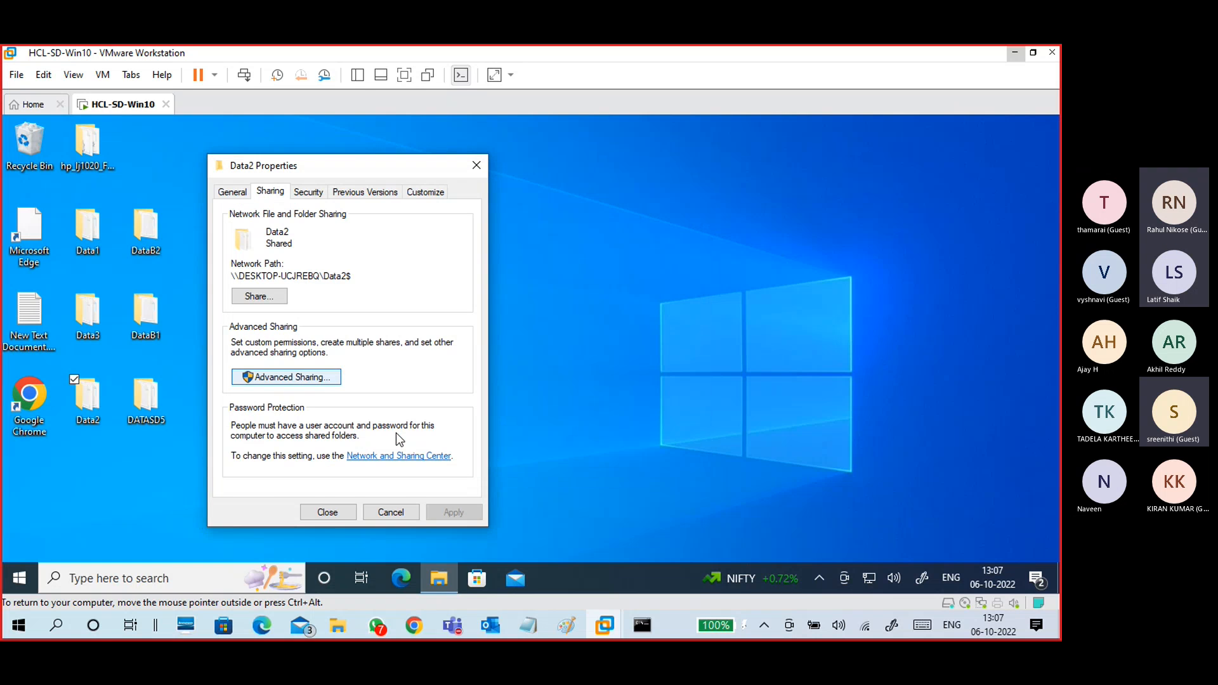
pyautogui.click(338, 514)
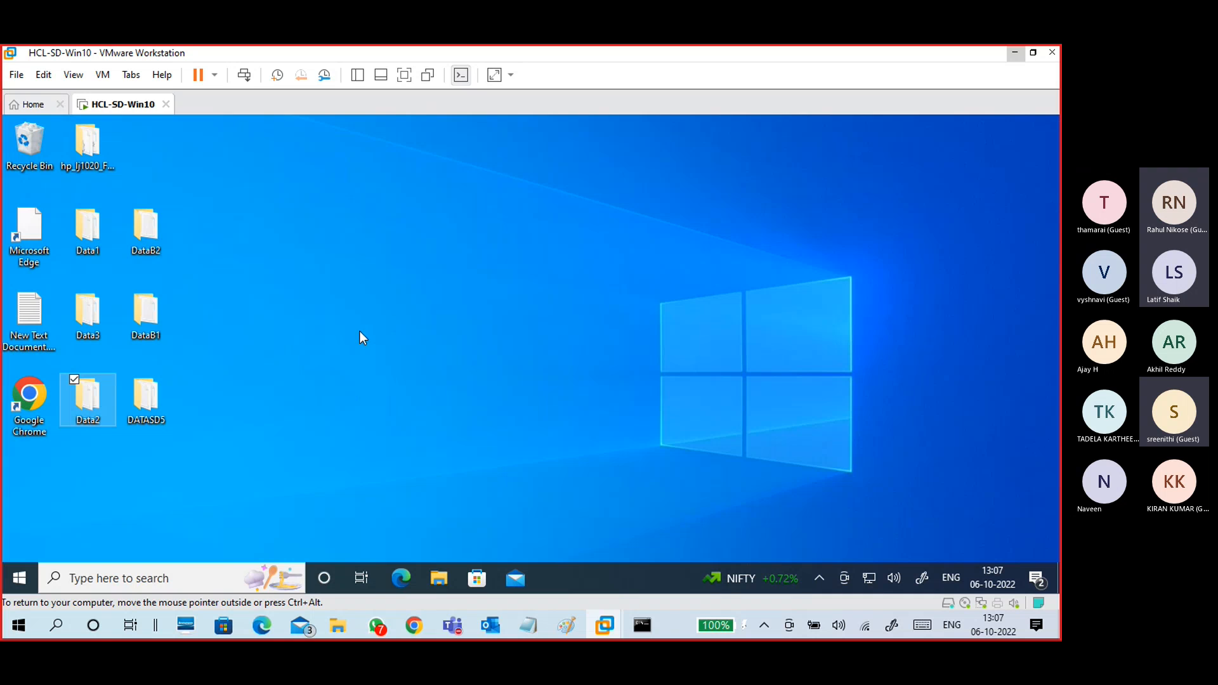
# Step: Step back from Data2$ to the 192.168.1.2 list, showing six shares without the hidden Data2$
pyautogui.click(1014, 52)
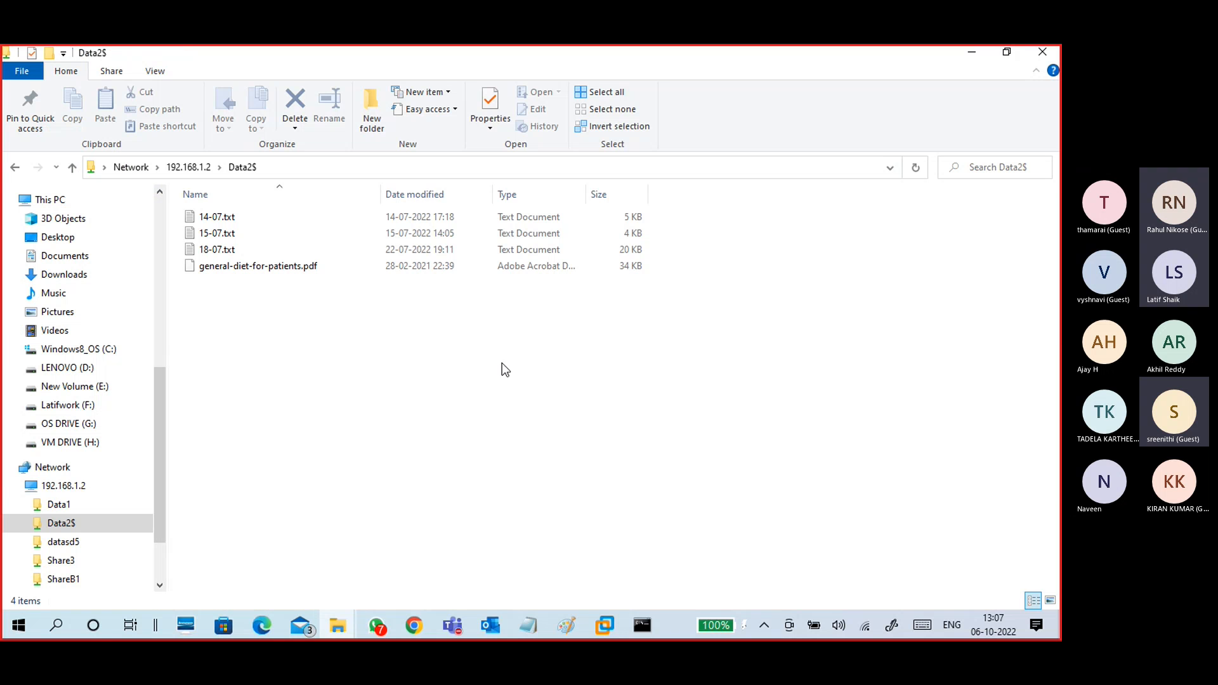
pyautogui.click(190, 170)
pyautogui.moveTo(604, 625)
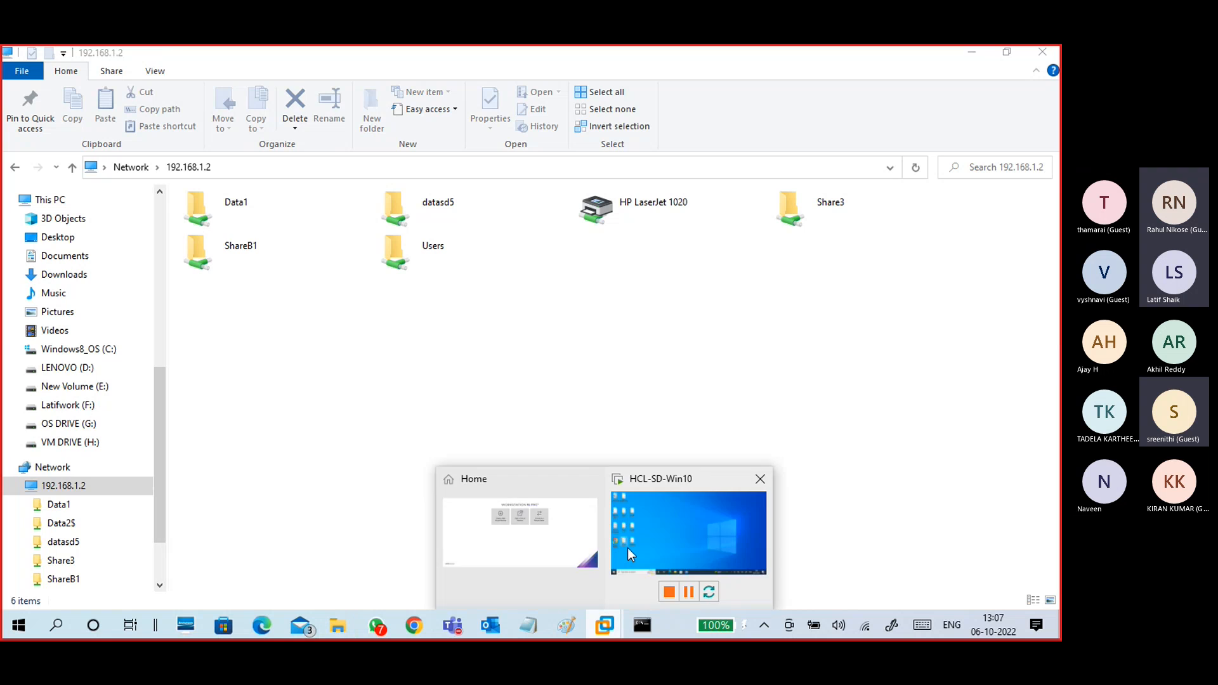
pyautogui.click(623, 513)
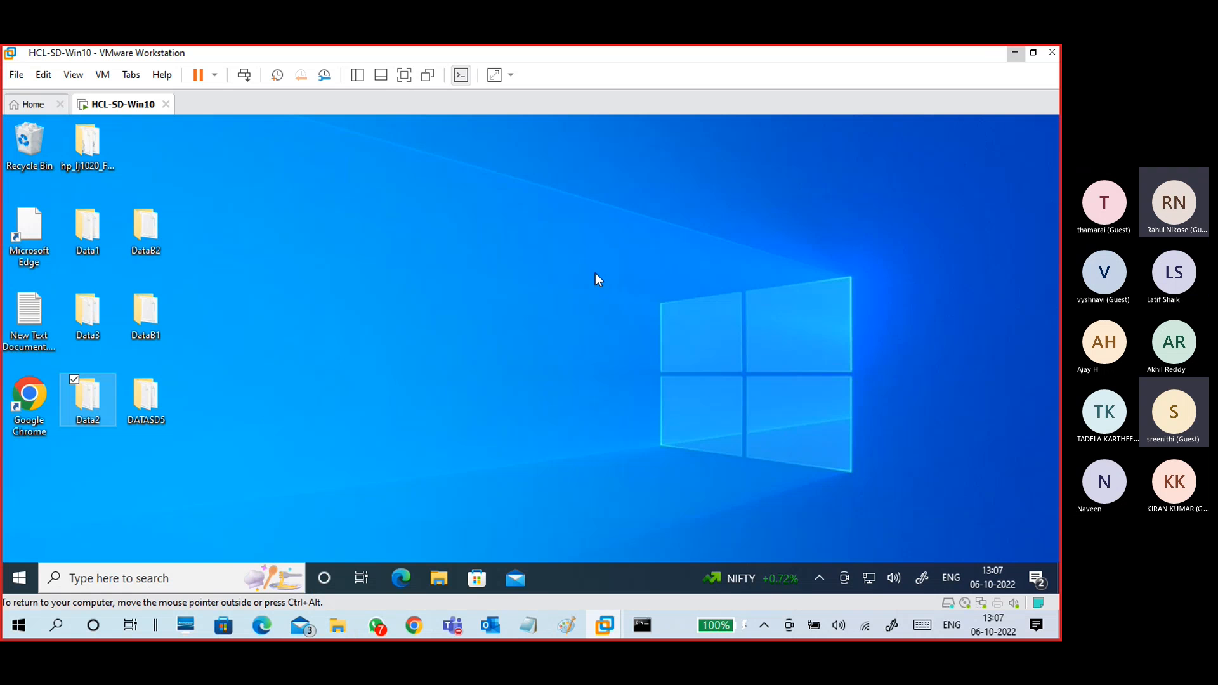
pyautogui.click(1015, 53)
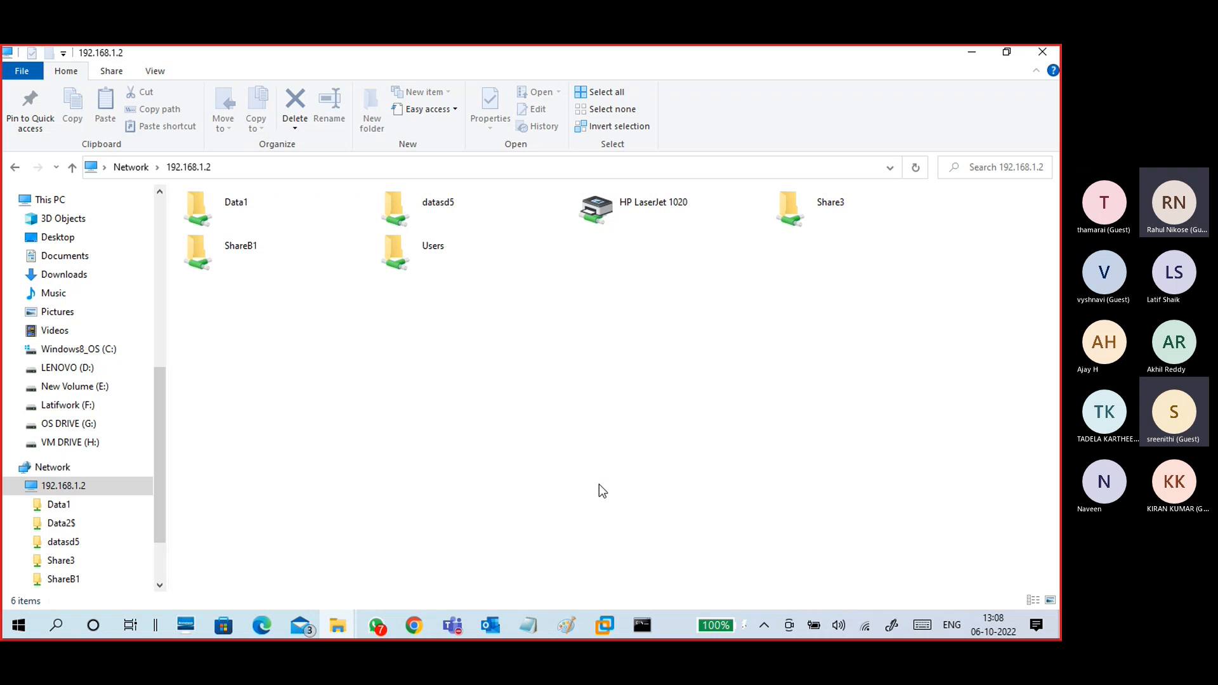
pyautogui.click(453, 625)
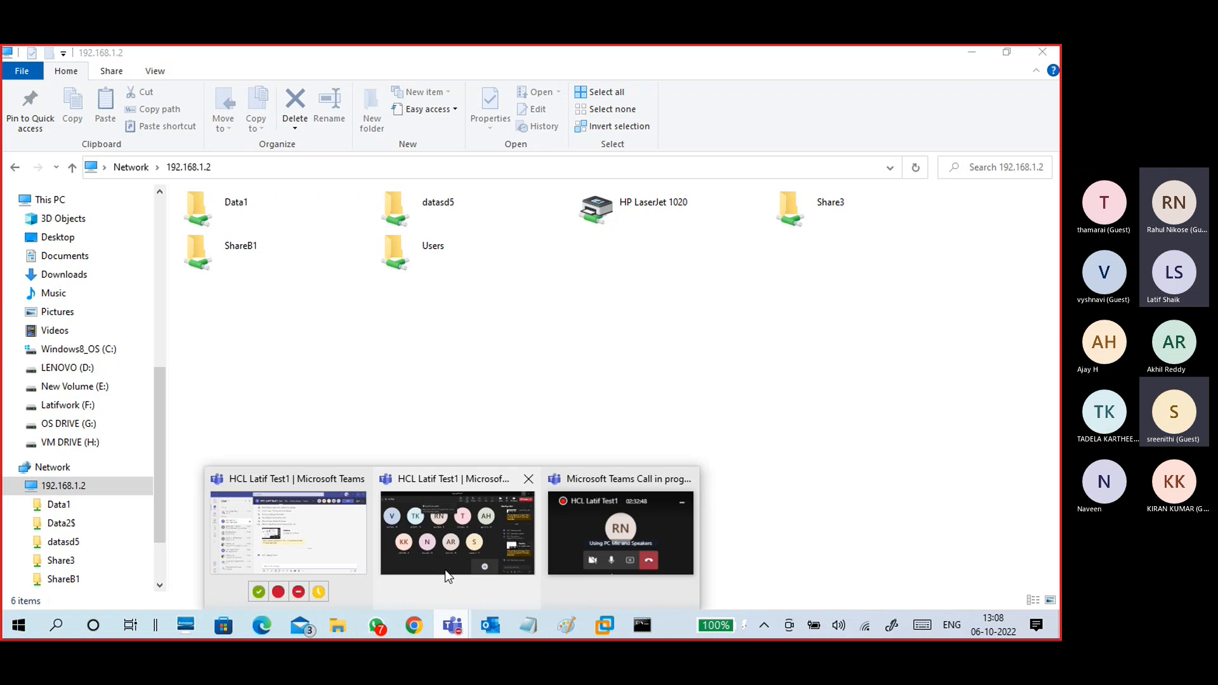
# Step: Return the Teams meeting window to the front, with participants and meeting chat side by side
pyautogui.click(448, 575)
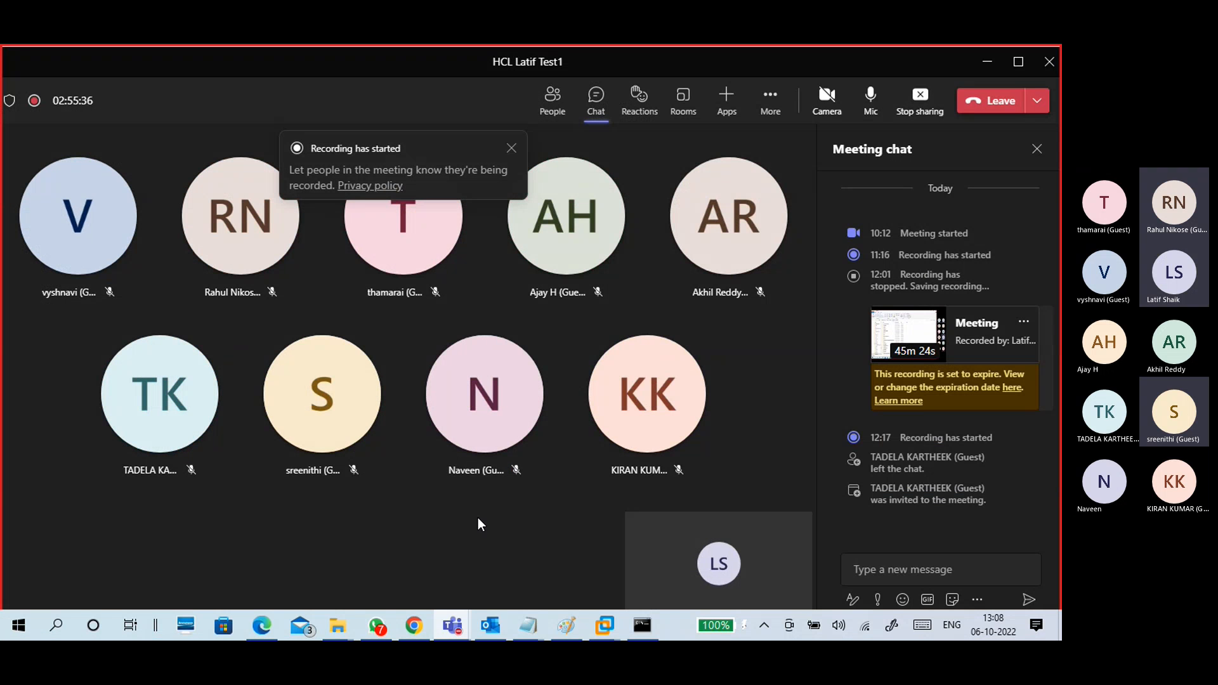
pyautogui.click(987, 62)
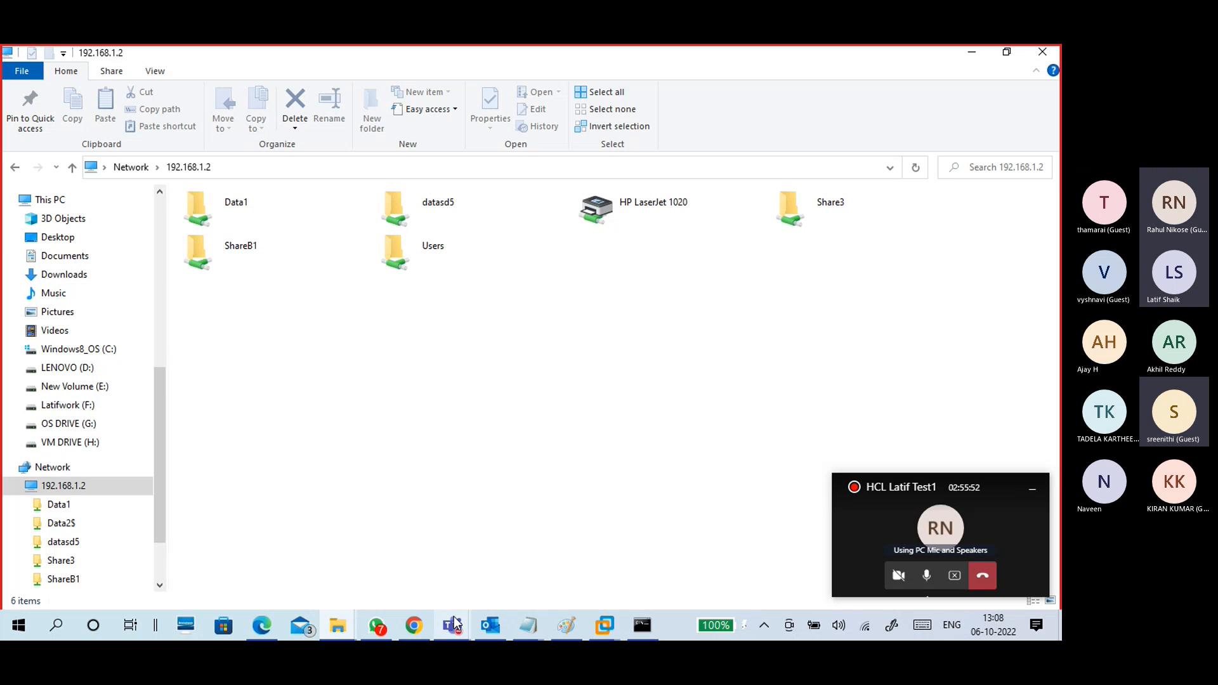
pyautogui.moveTo(452, 627)
pyautogui.click(455, 574)
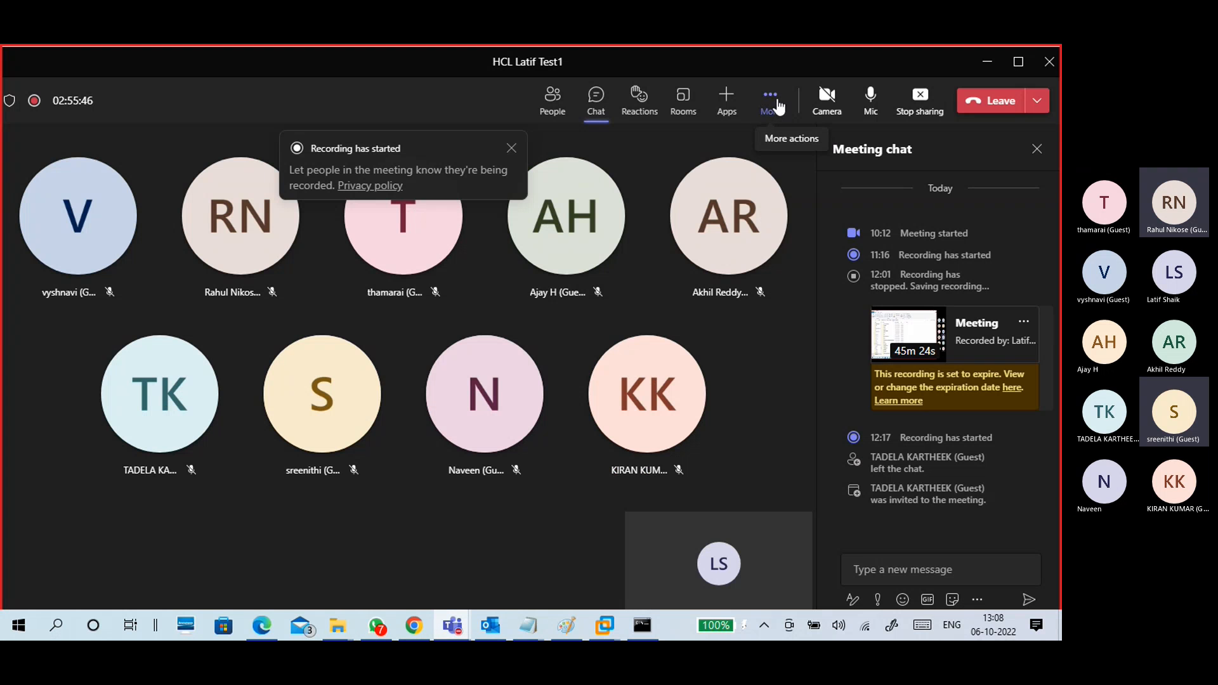